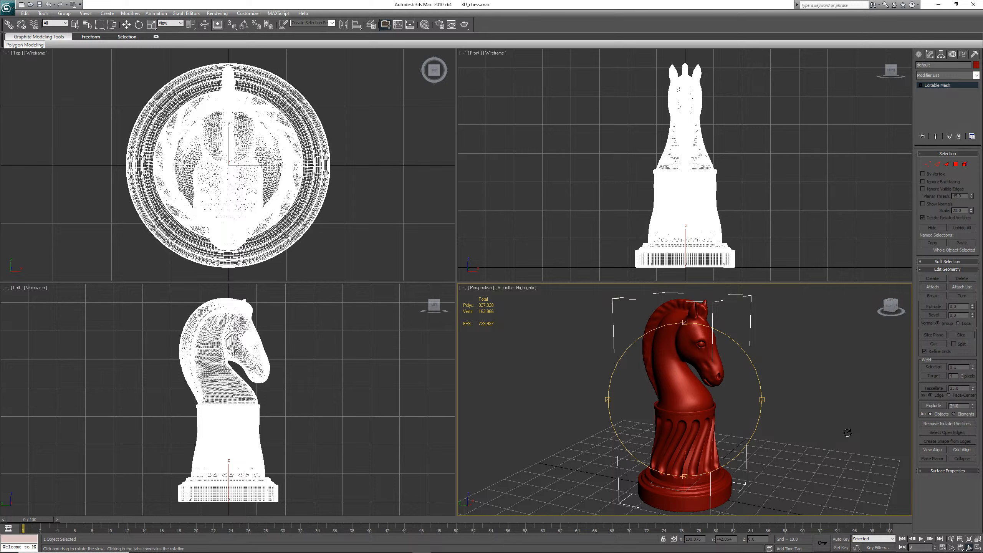
pyautogui.moveTo(974, 550)
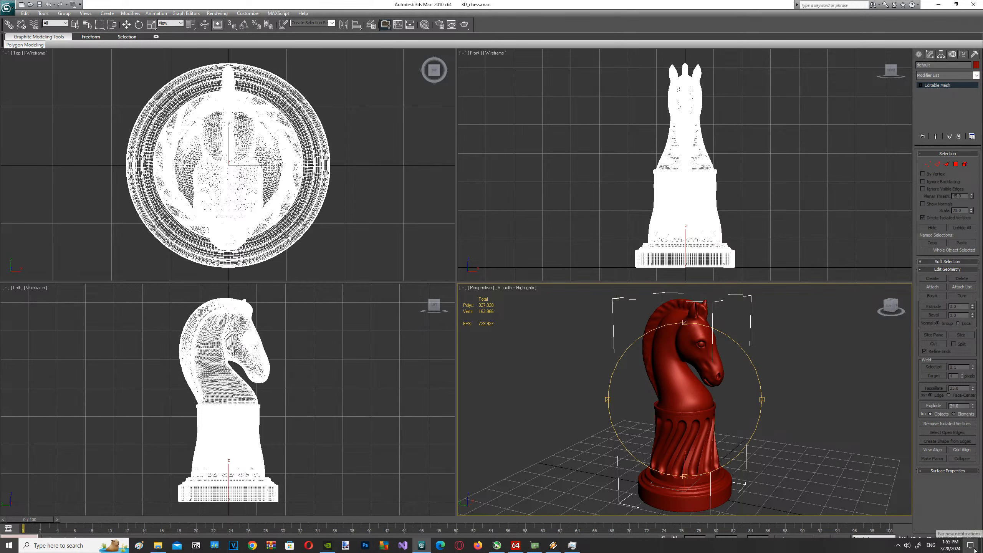
pyautogui.click(951, 547)
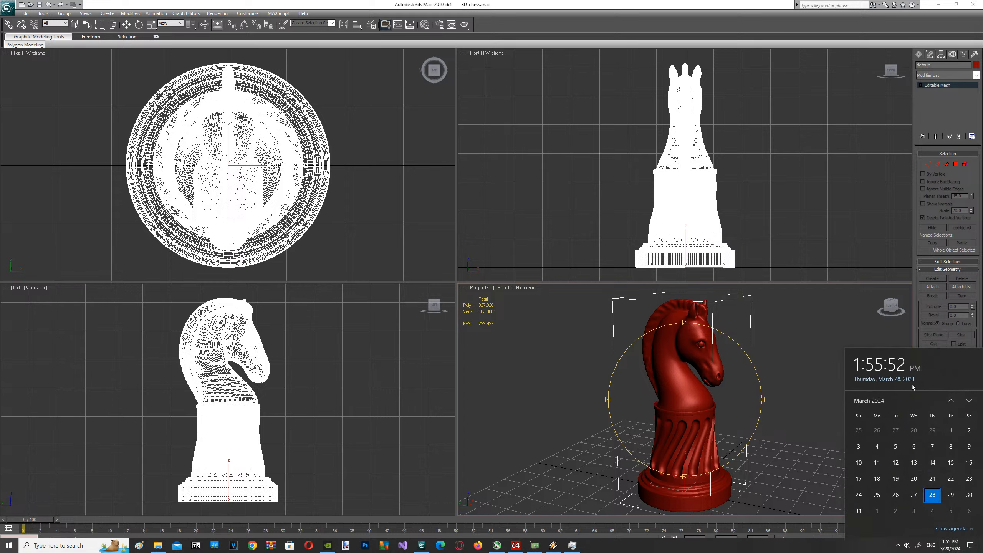
pyautogui.click(754, 21)
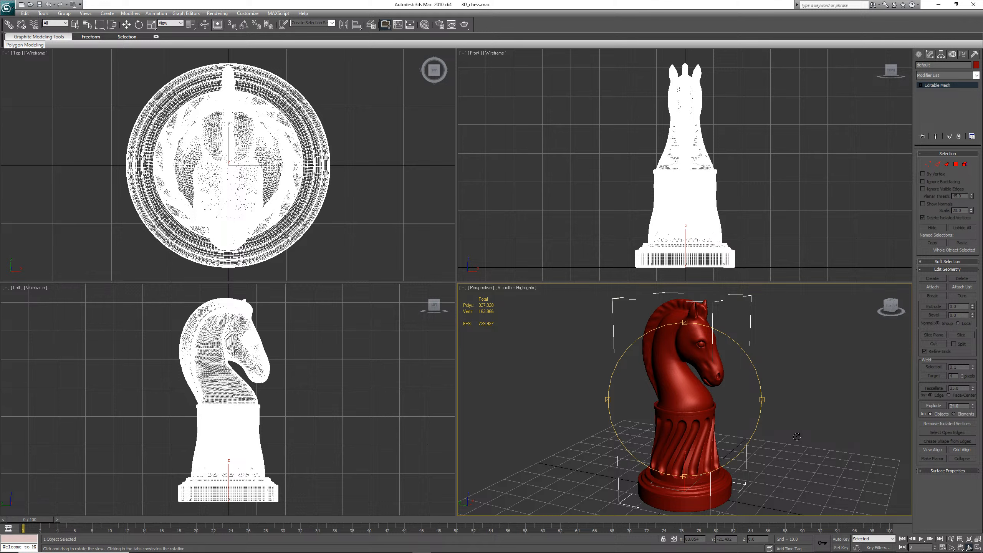
pyautogui.moveTo(761, 399); pyautogui.dragTo(693, 404)
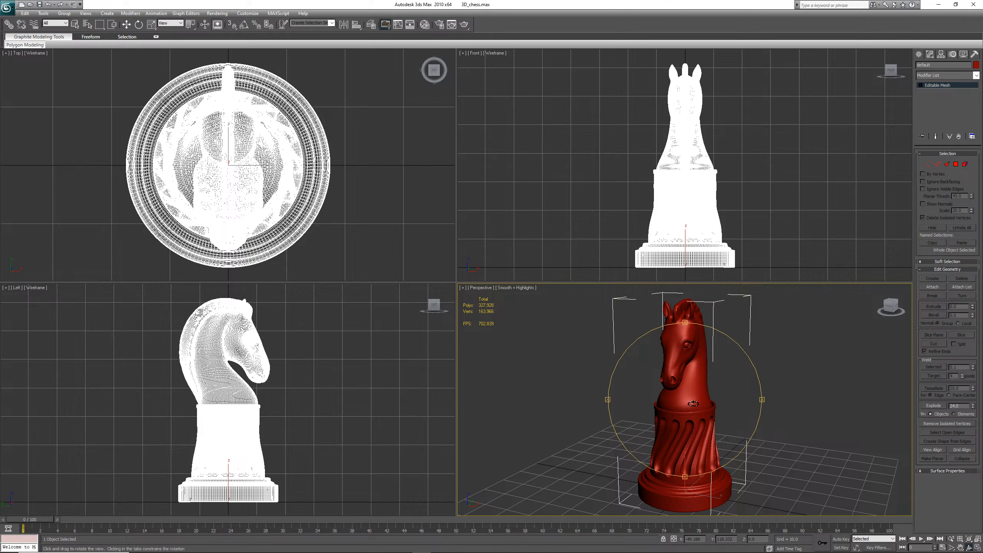
pyautogui.moveTo(387, 552)
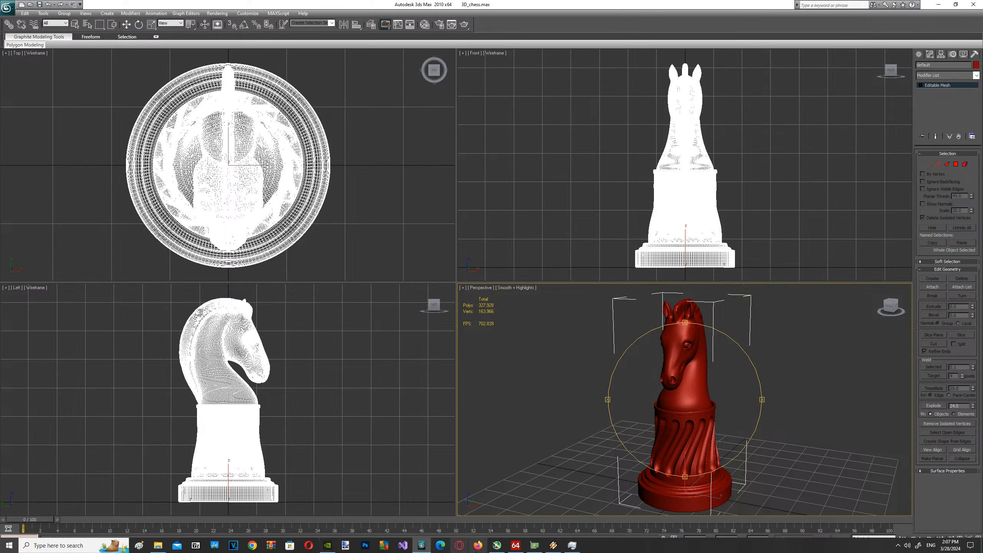
pyautogui.click(541, 547)
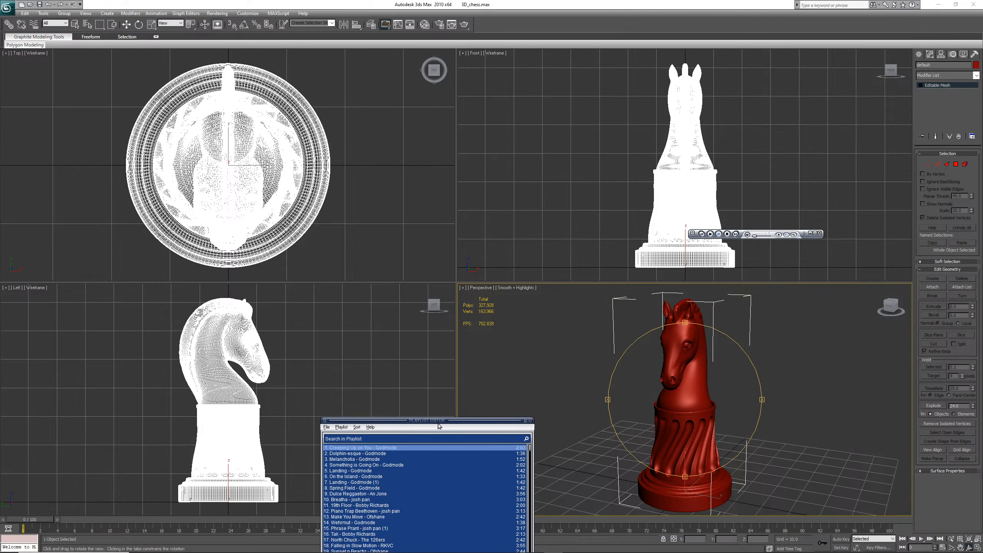
pyautogui.moveTo(441, 424); pyautogui.dragTo(314, 198)
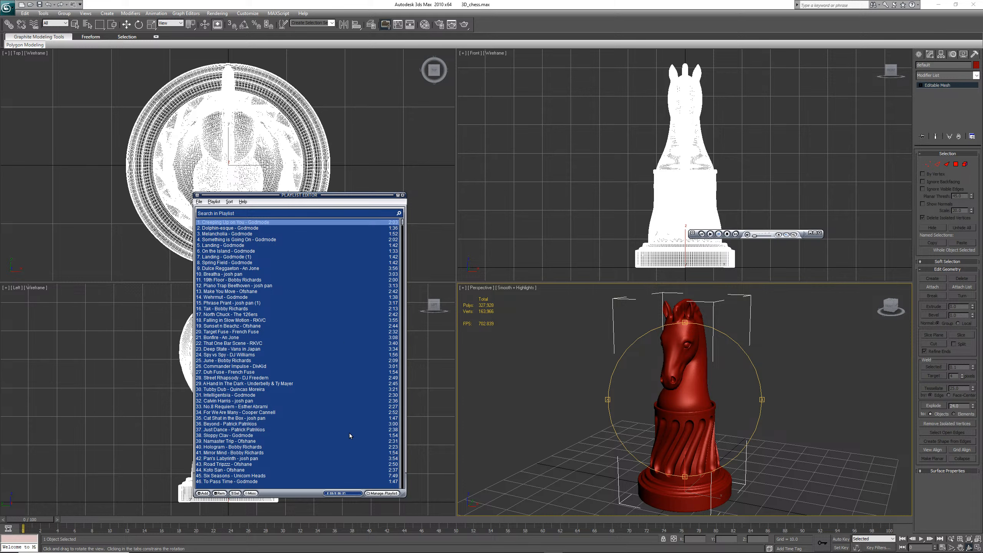
pyautogui.moveTo(306, 491); pyautogui.dragTo(312, 532)
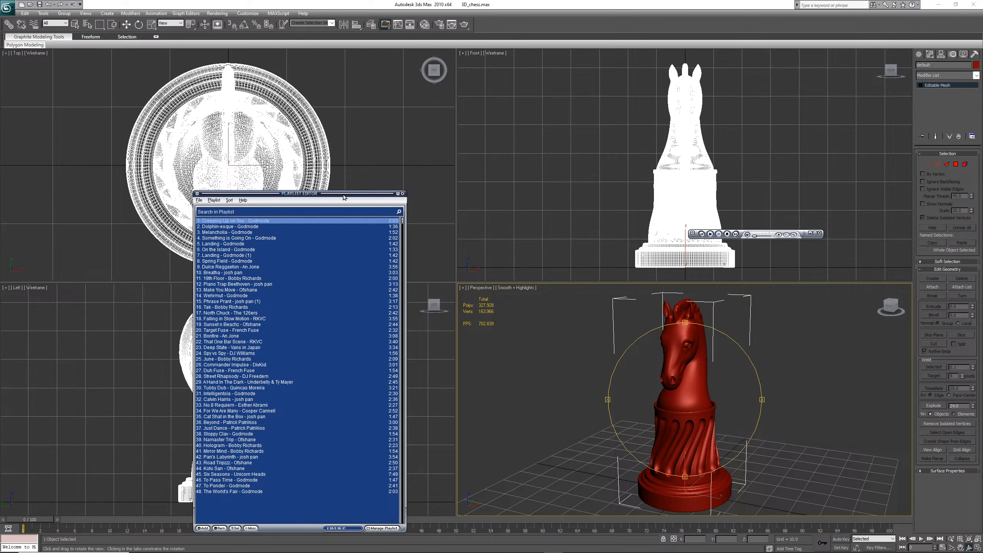
pyautogui.moveTo(343, 202); pyautogui.dragTo(369, 104)
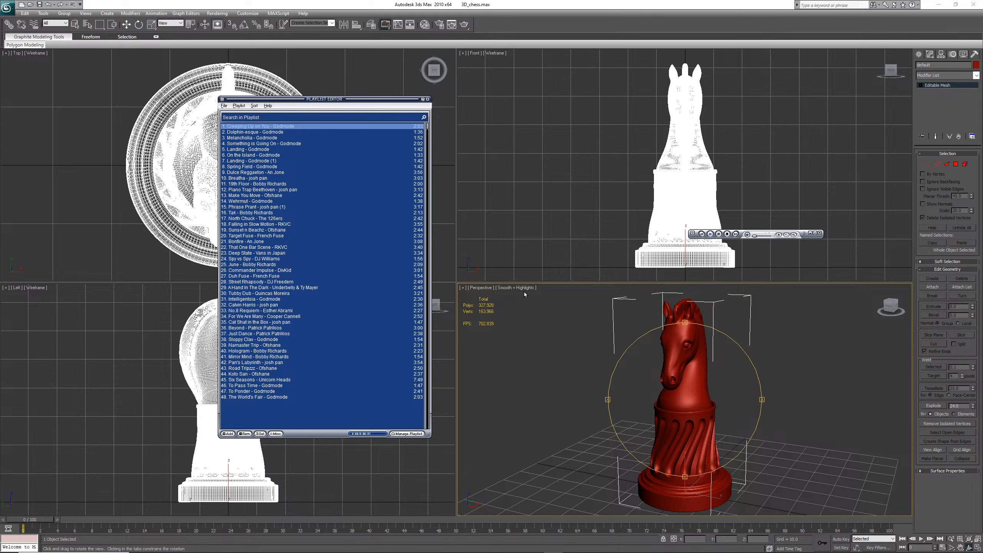
pyautogui.click(539, 339)
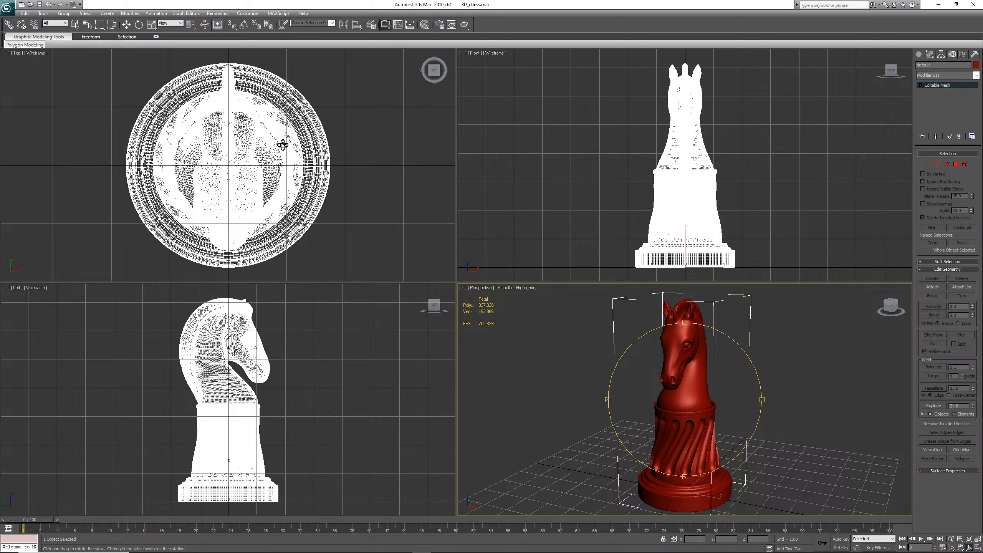
pyautogui.moveTo(925, 551)
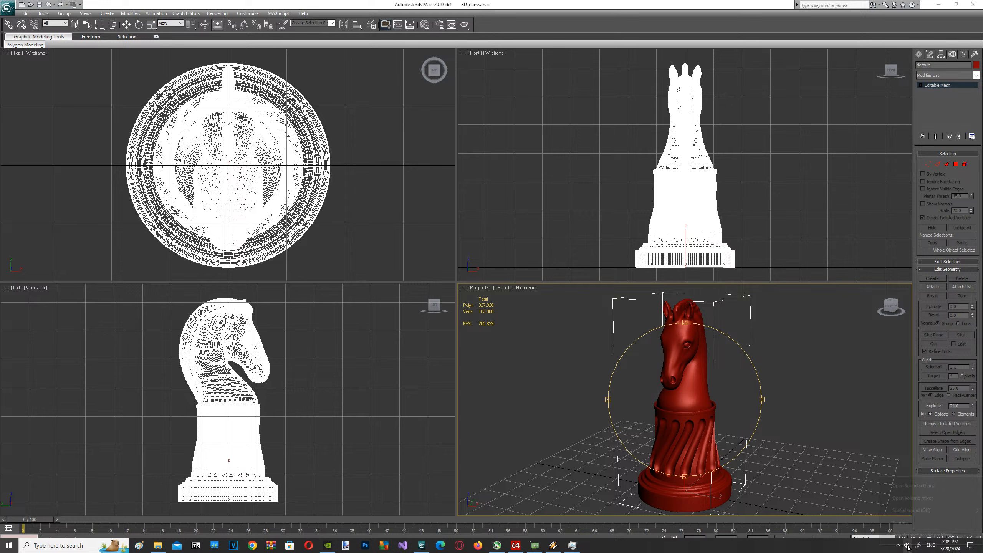
pyautogui.rightClick(908, 547)
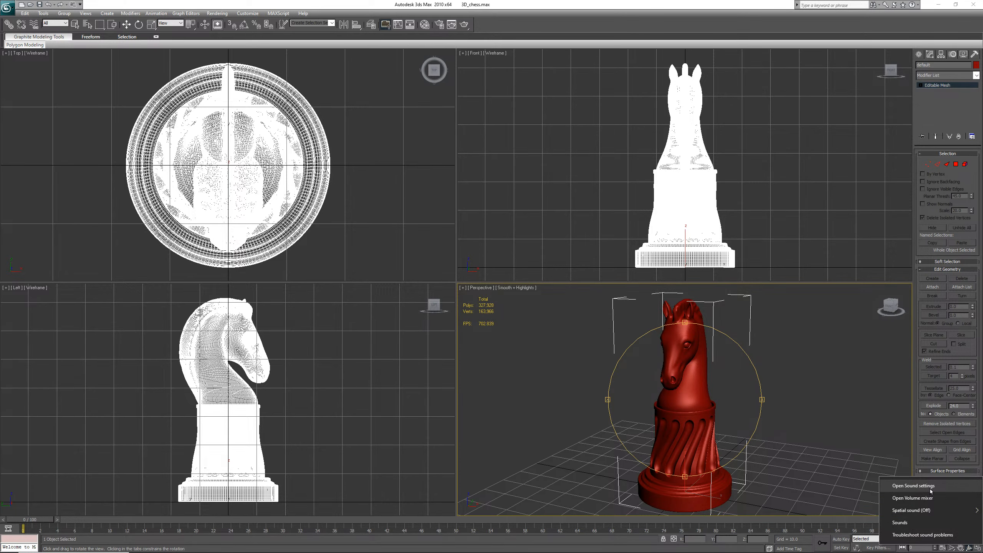
pyautogui.click(914, 486)
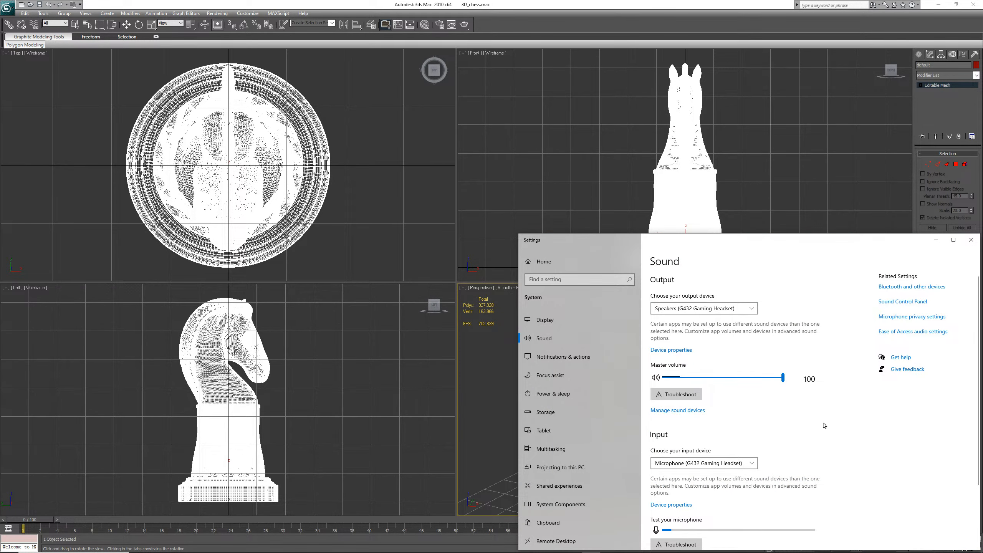
pyautogui.click(687, 505)
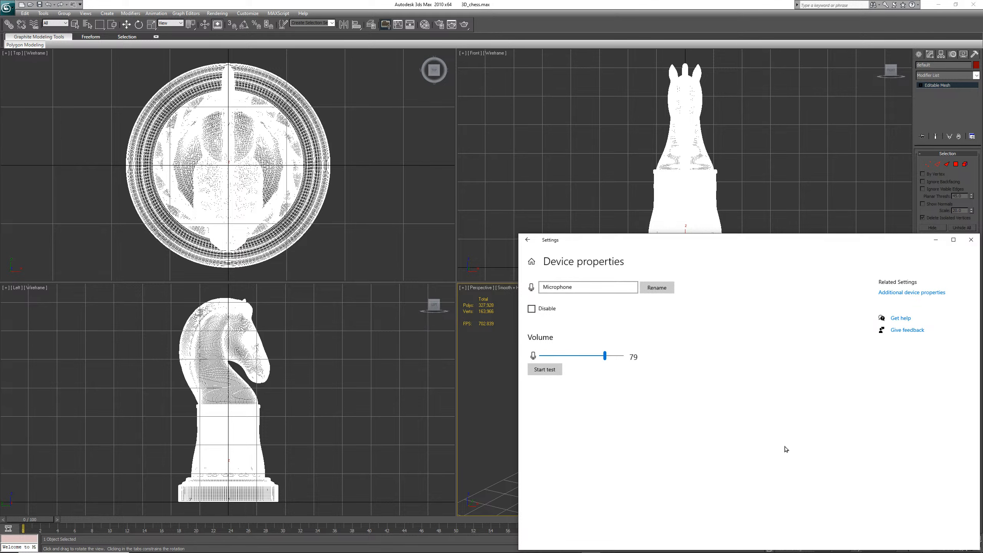
pyautogui.click(971, 239)
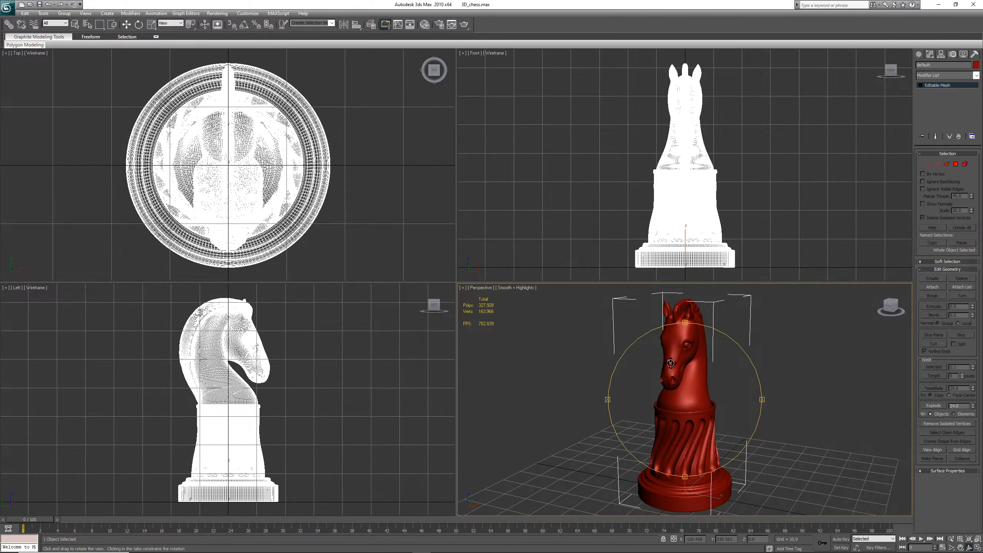
# Rename the knight mesh to Knight
pyautogui.moveTo(755, 395); pyautogui.dragTo(594, 388)
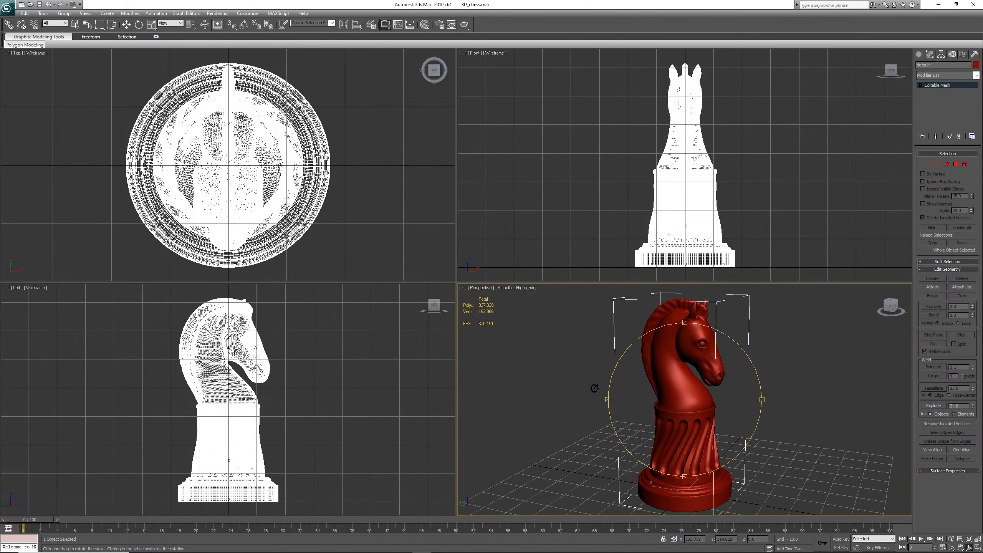
pyautogui.click(940, 65)
pyautogui.moveTo(762, 399); pyautogui.dragTo(844, 203)
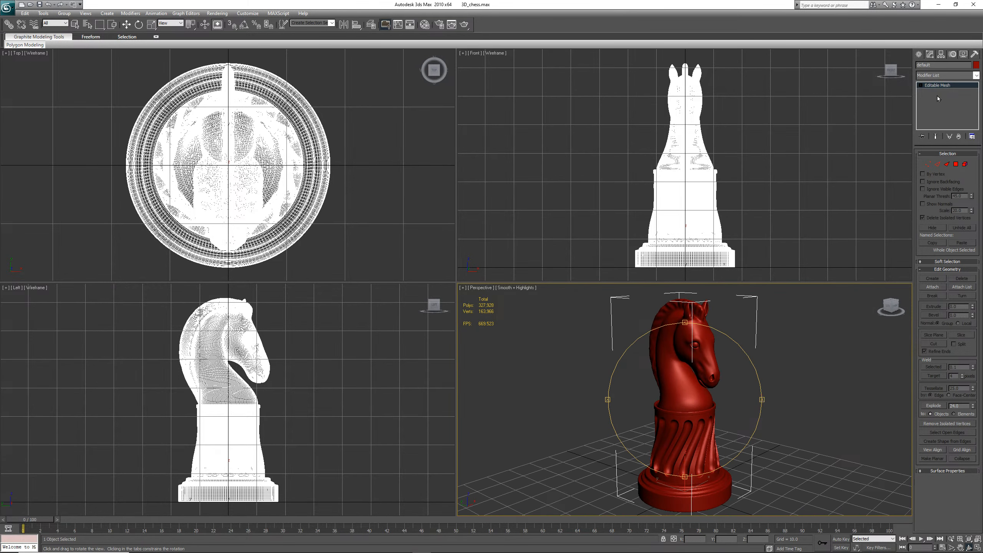
pyautogui.rightClick(697, 400)
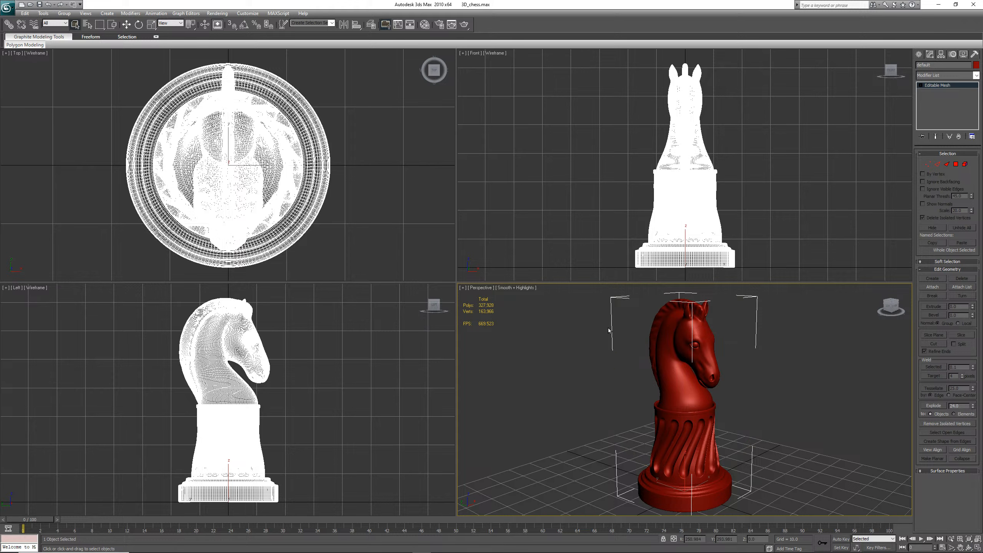
pyautogui.click(127, 26)
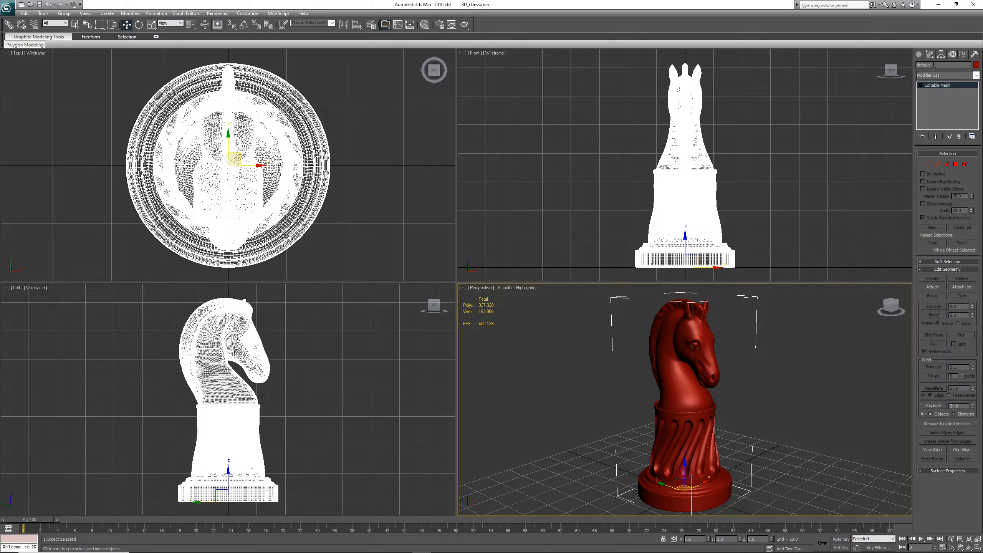
pyautogui.moveTo(934, 64); pyautogui.dragTo(912, 66)
pyautogui.write('Knight')
pyautogui.click(768, 408)
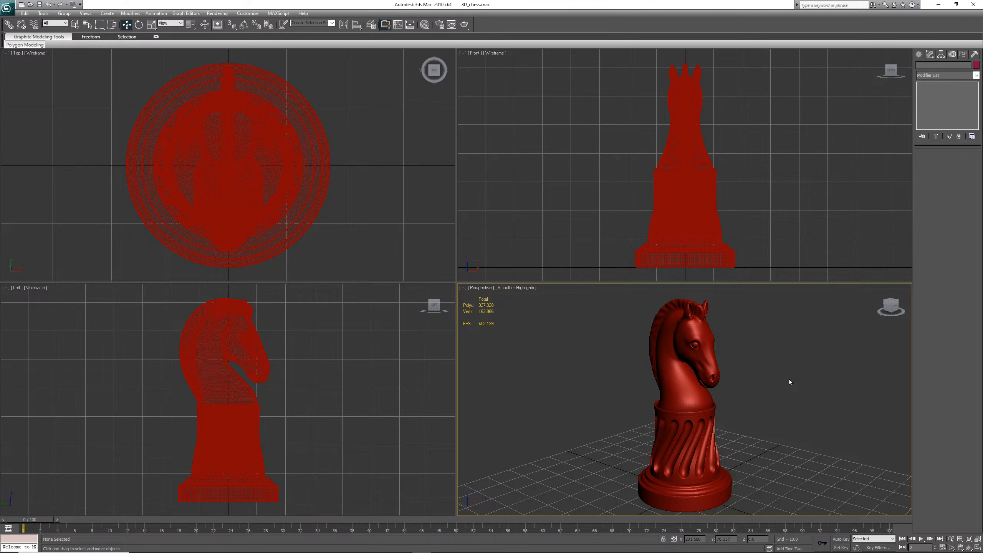
# Examine the knight in the perspective view at different zoom levels
pyautogui.scroll(-5, 788, 379)
pyautogui.scroll(8, 789, 379)
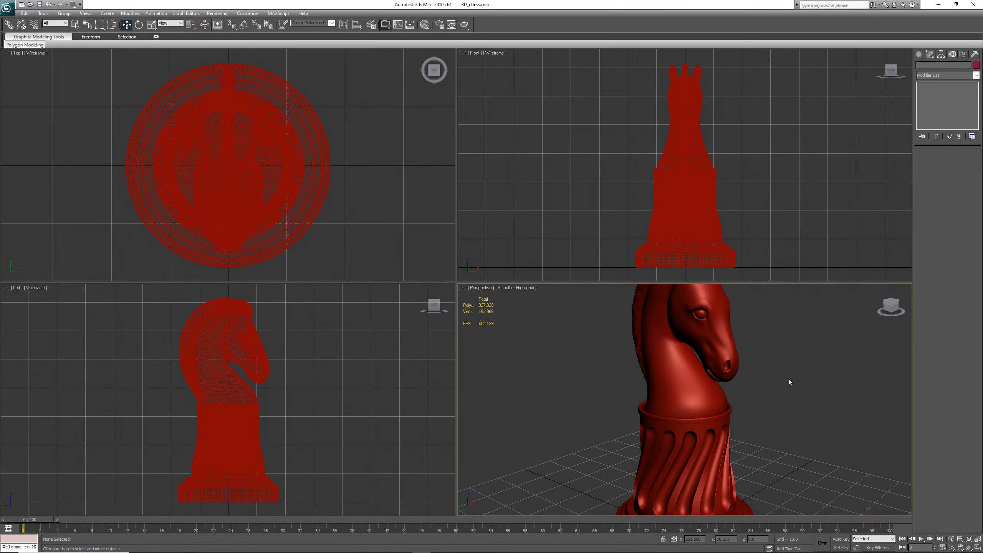
pyautogui.scroll(-3, 789, 379)
pyautogui.scroll(-5, 790, 381)
pyautogui.scroll(7, 789, 381)
pyautogui.scroll(-5, 790, 381)
pyautogui.scroll(-4, 790, 381)
pyautogui.scroll(7, 789, 382)
pyautogui.scroll(-7, 789, 381)
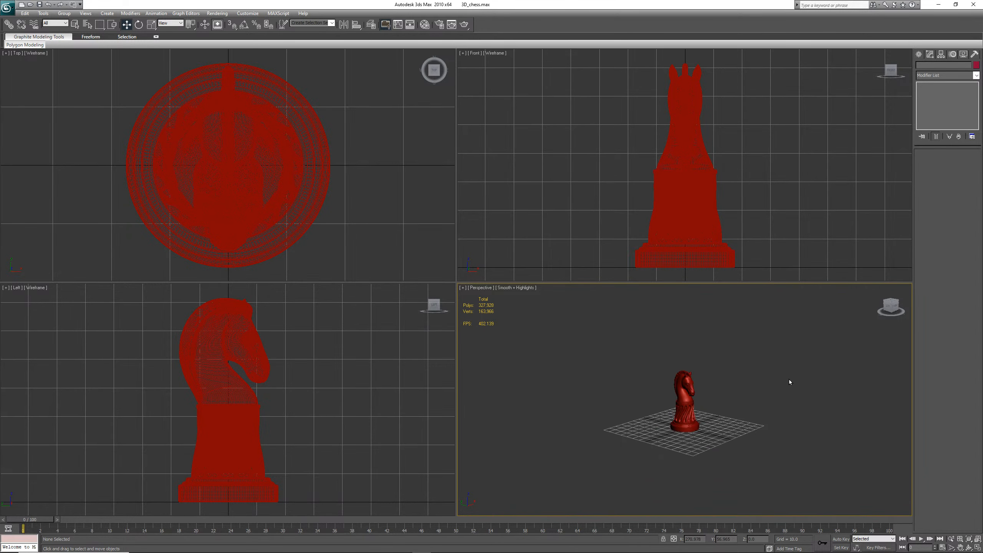
pyautogui.scroll(4, 789, 381)
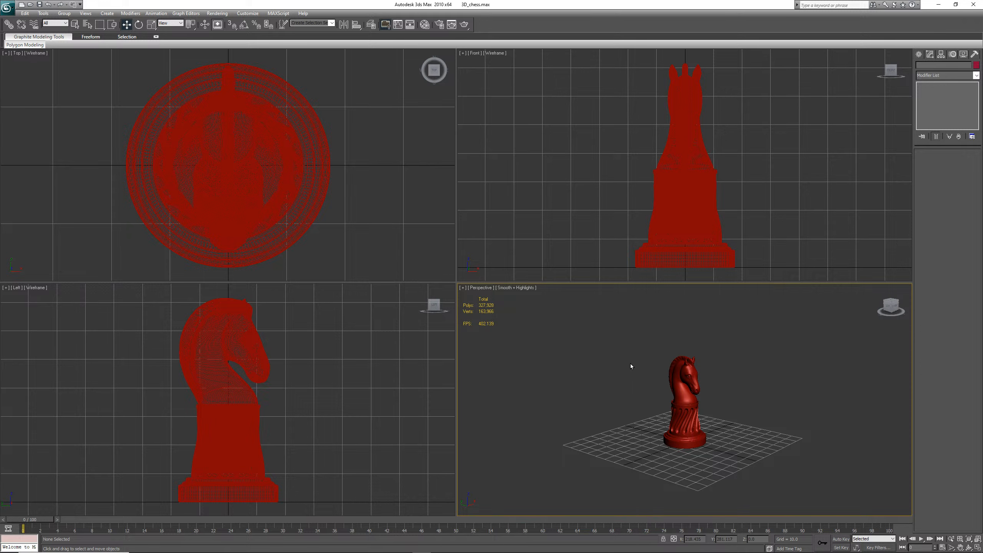
# Import Bishop.obj into the scene with the default OBJ import options
pyautogui.click(7, 8)
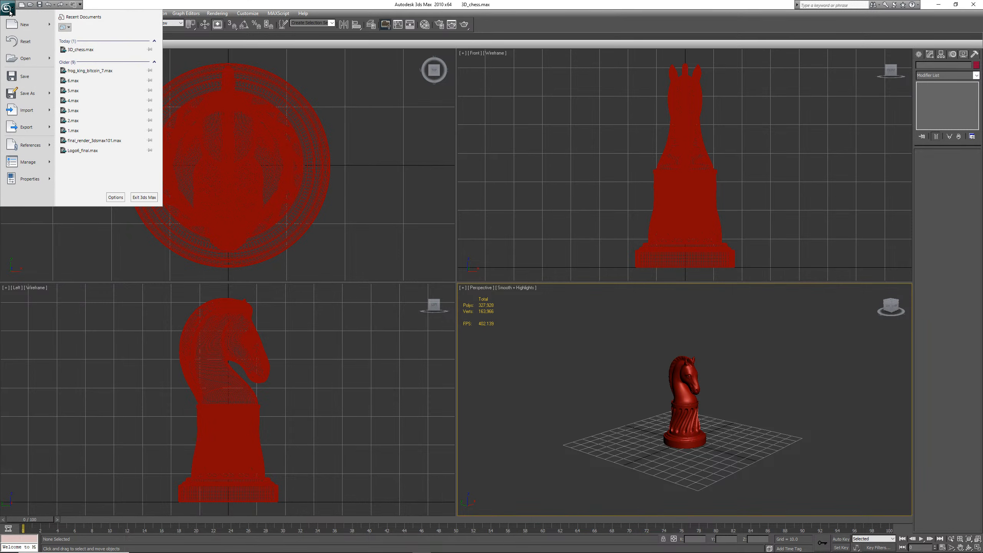
pyautogui.moveTo(13, 24)
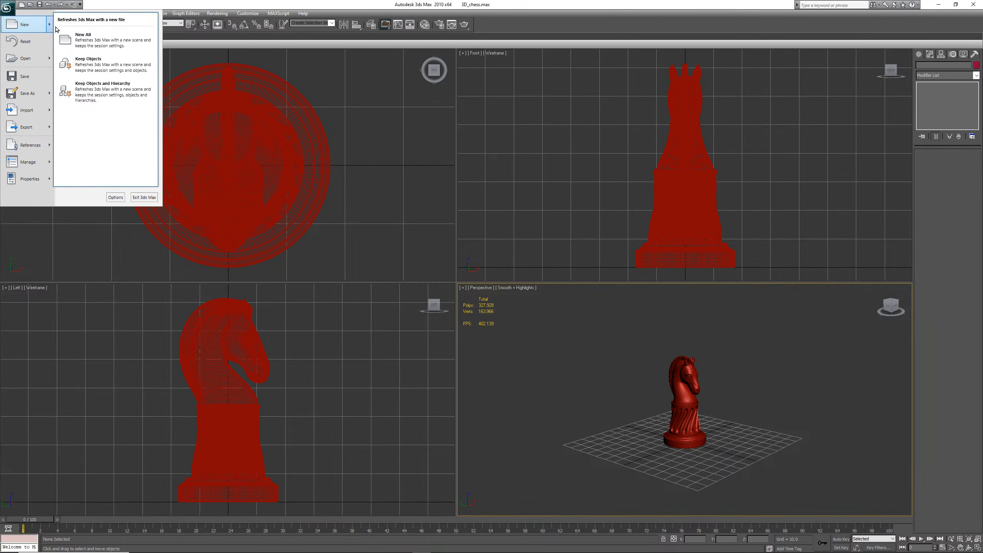
pyautogui.moveTo(24, 112)
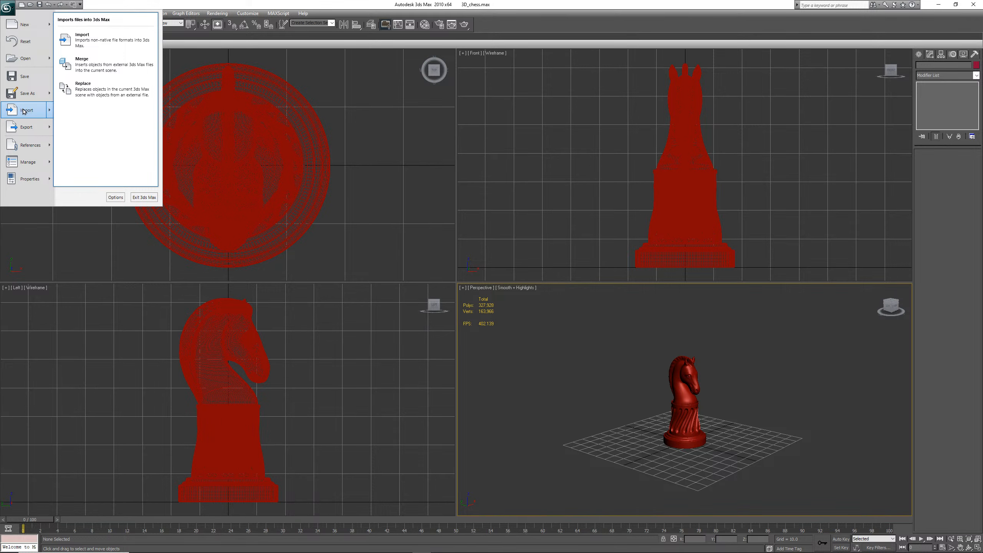
pyautogui.click(24, 112)
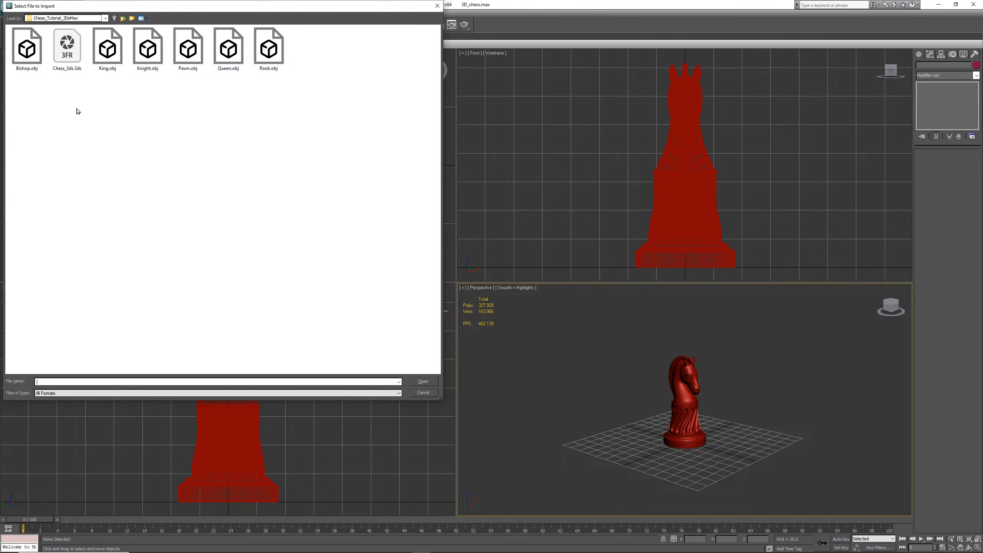
pyautogui.doubleClick(26, 50)
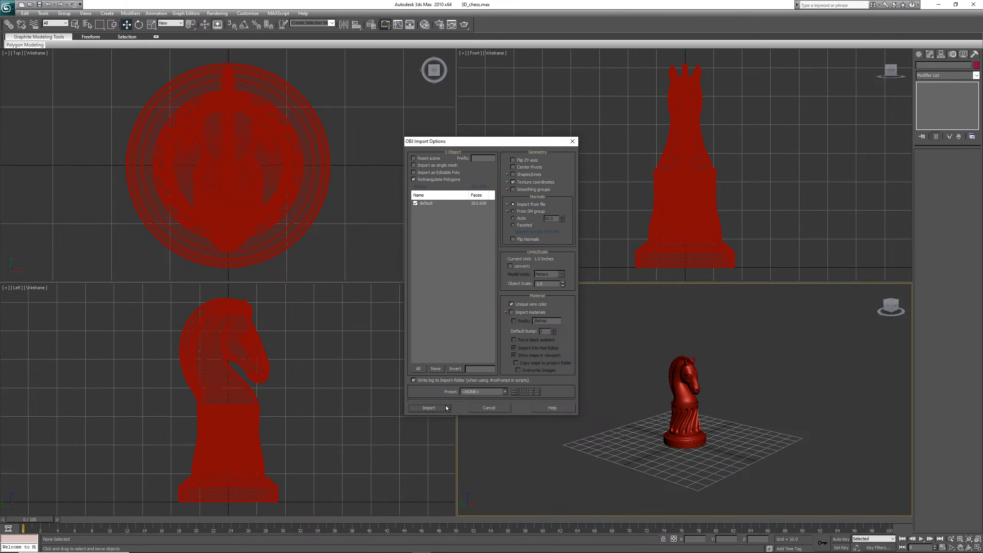
pyautogui.click(429, 408)
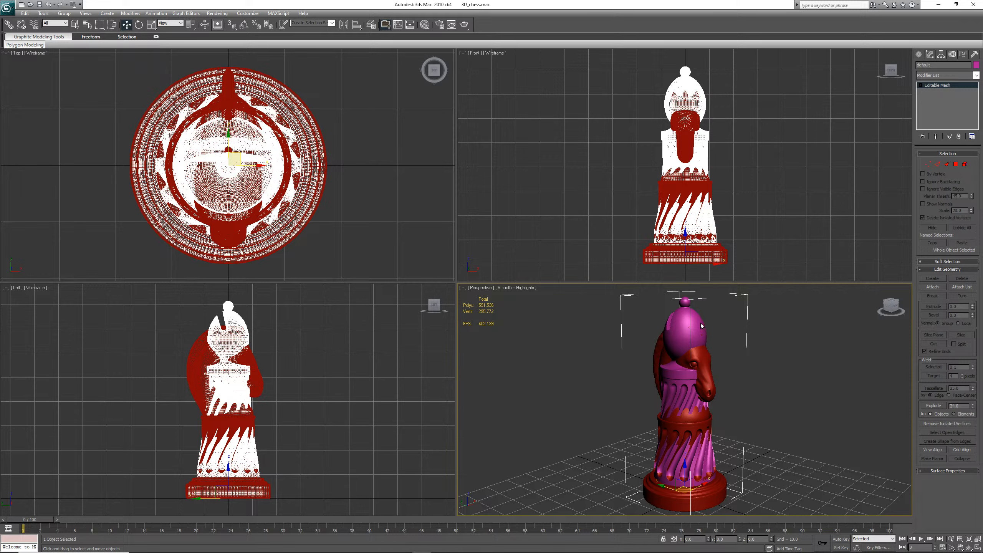
# Move the knight aside so it no longer overlaps the imported bishop
pyautogui.click(683, 327)
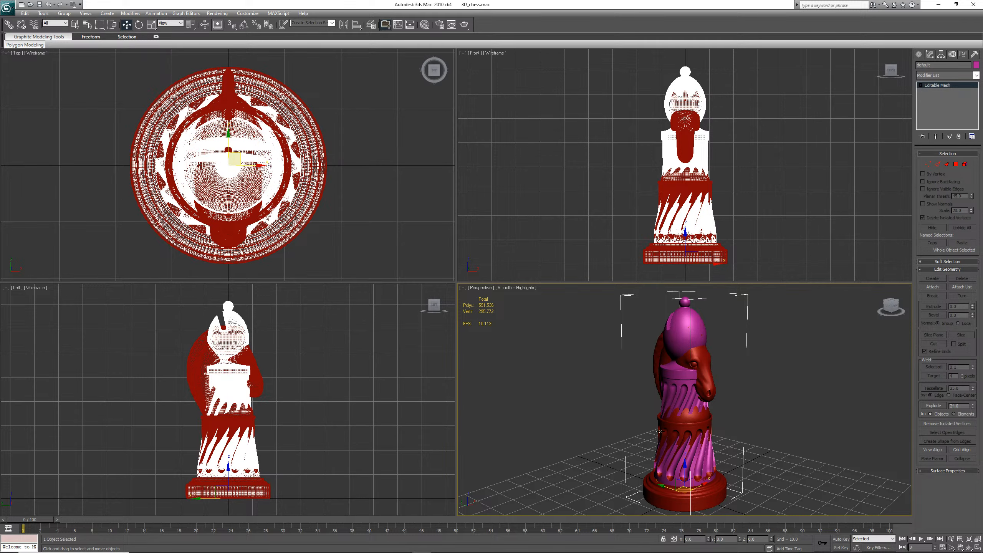
pyautogui.moveTo(699, 481); pyautogui.dragTo(783, 453)
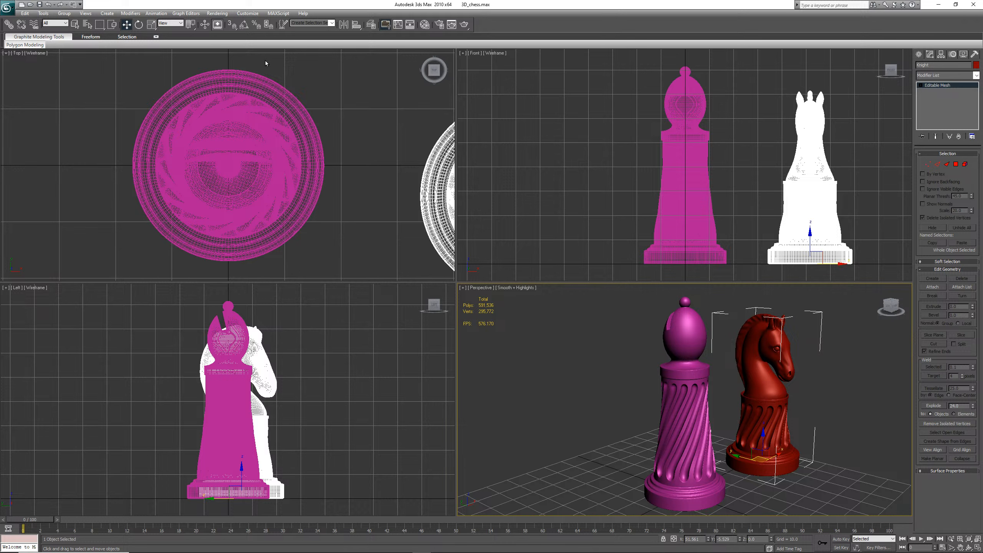
pyautogui.click(245, 14)
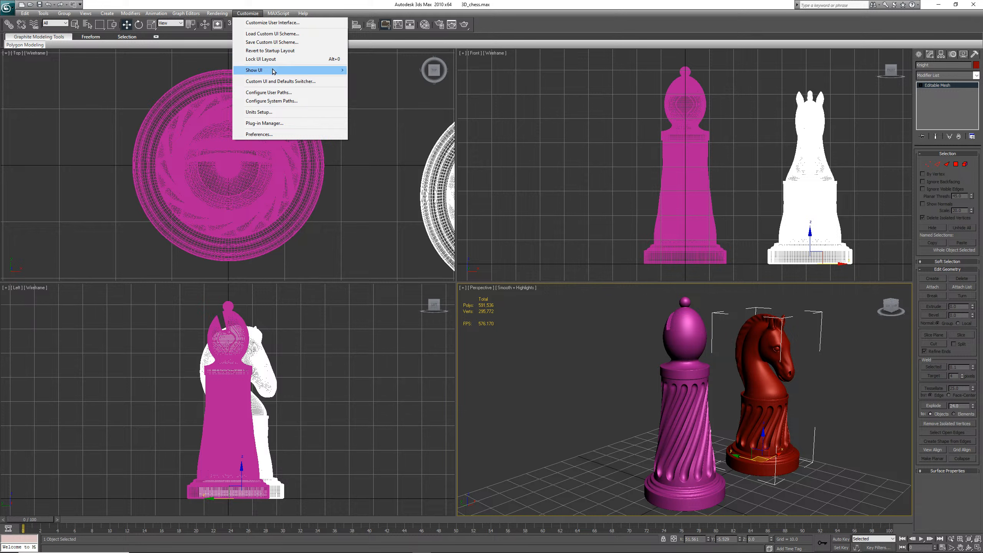
pyautogui.moveTo(273, 71)
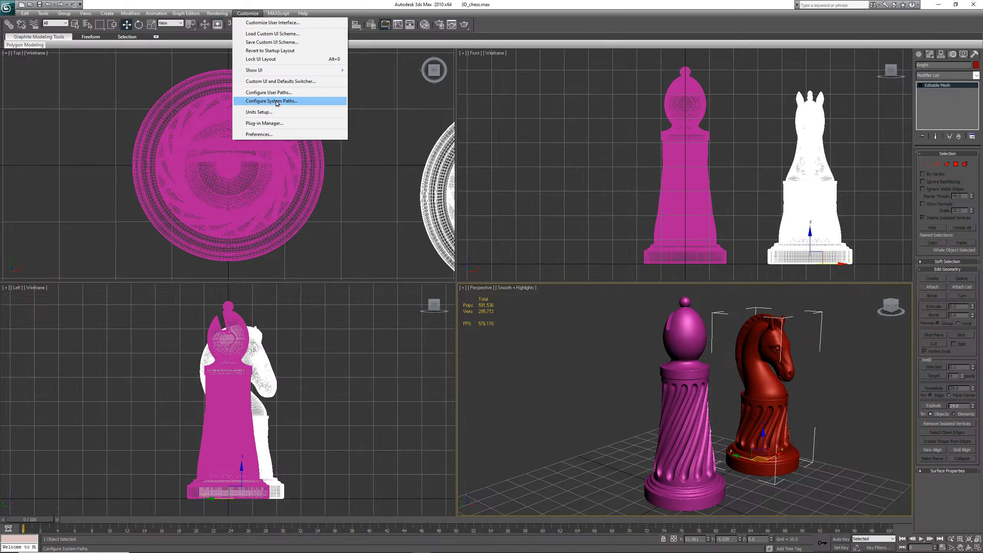
pyautogui.click(552, 18)
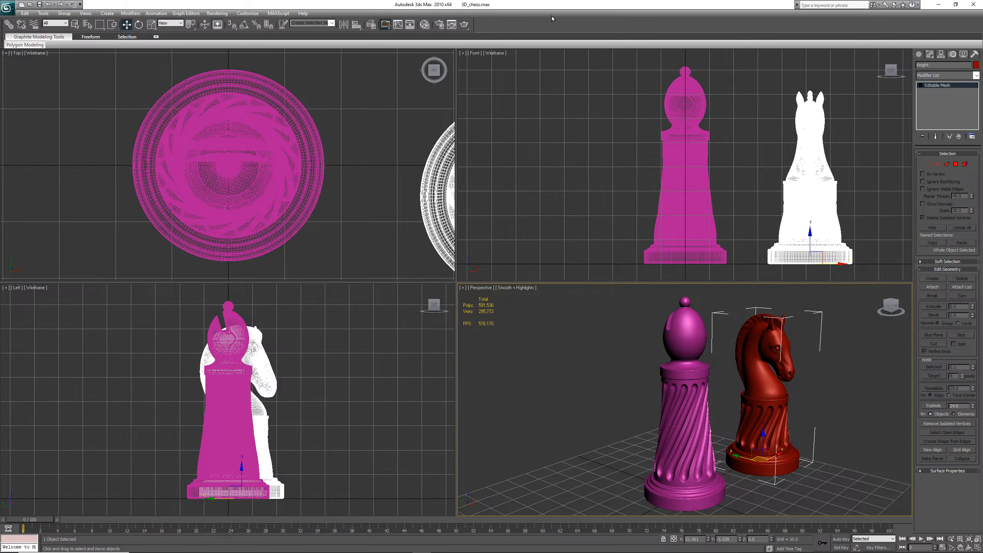
# Rename the bishop mesh to Bishop and move it beside the knight
pyautogui.click(690, 392)
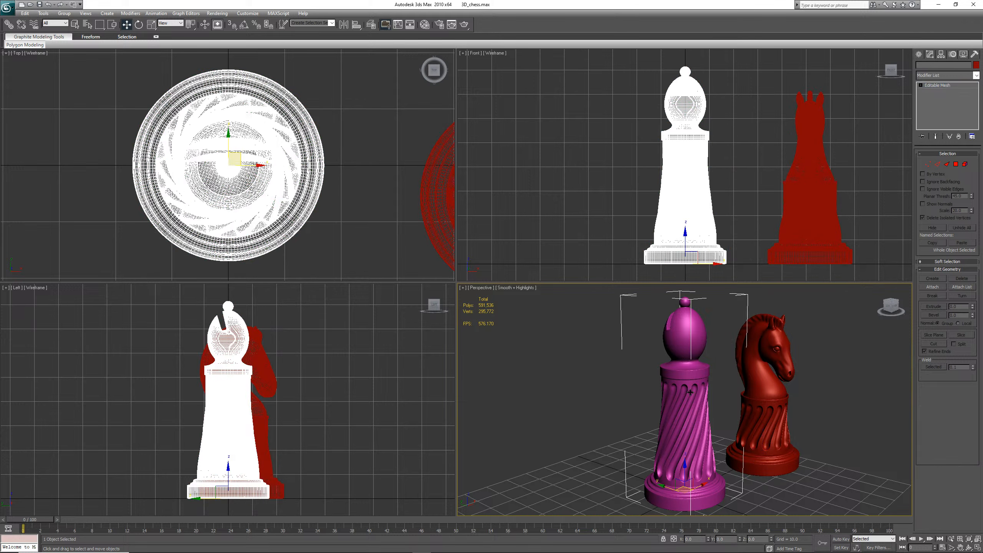
pyautogui.click(939, 64)
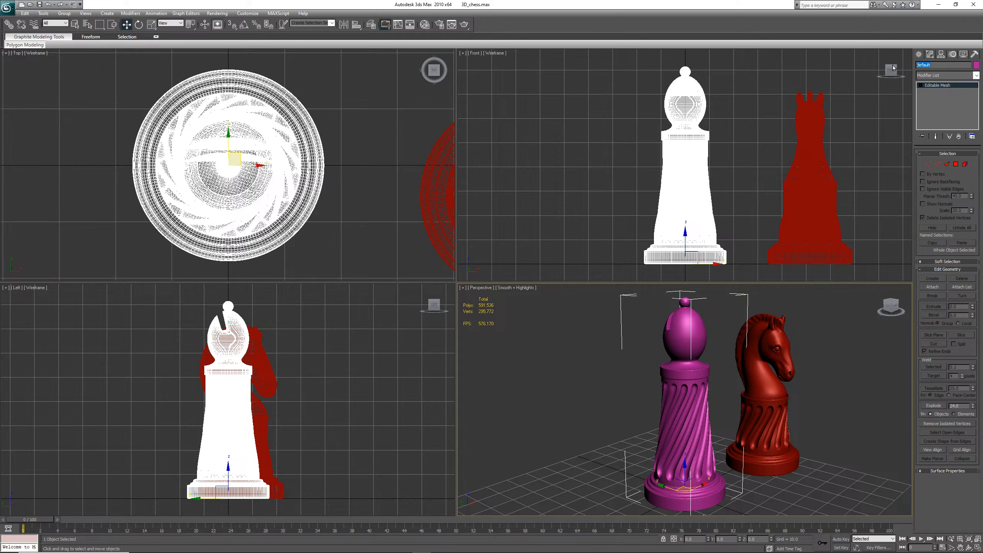
pyautogui.write('Bishop')
pyautogui.moveTo(702, 486); pyautogui.dragTo(795, 428)
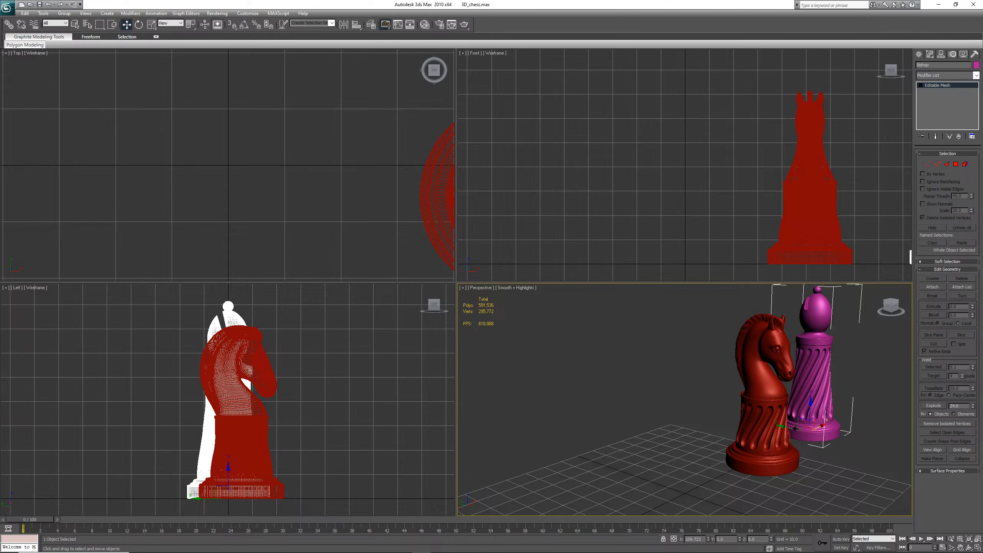
# Import Pawn.obj into the scene with the default OBJ import options
pyautogui.click(10, 9)
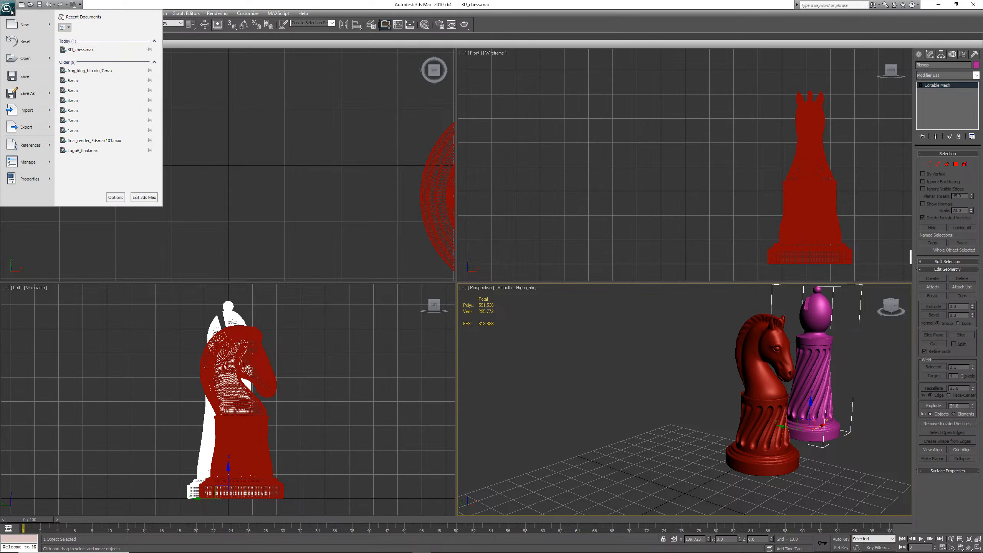
pyautogui.click(31, 111)
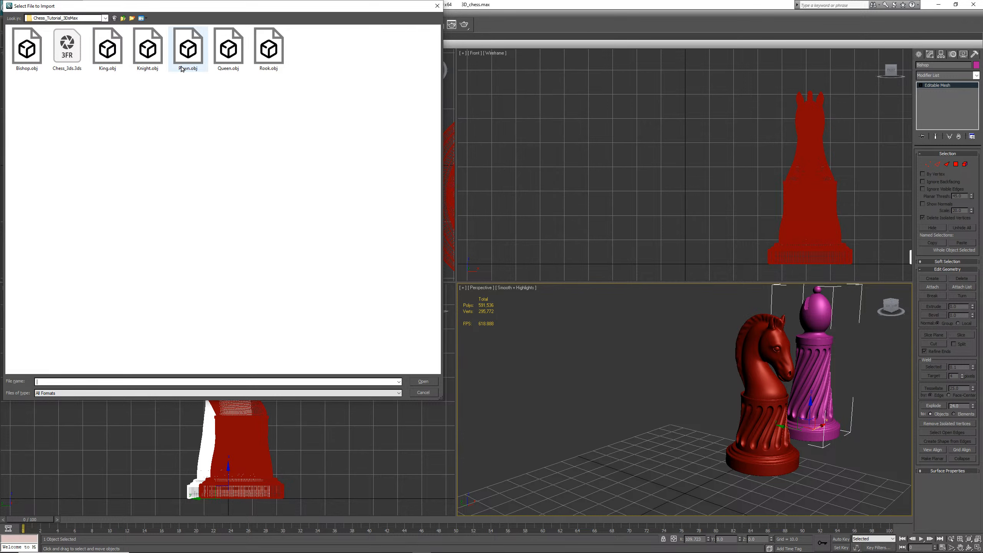
pyautogui.doubleClick(189, 54)
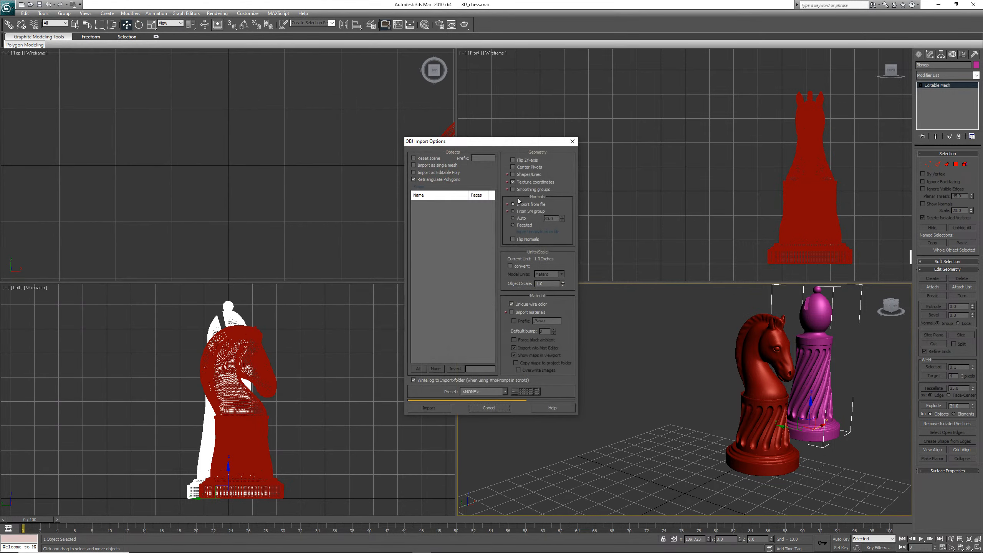
pyautogui.click(437, 410)
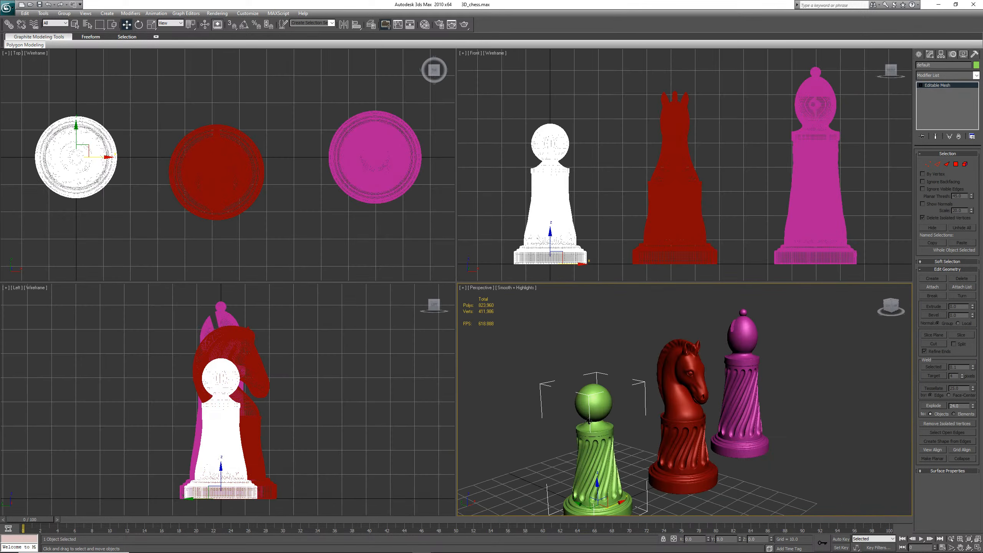
# Rename the pawn mesh to Pawn and move it beside the bishop
pyautogui.click(935, 65)
pyautogui.write('Pawn')
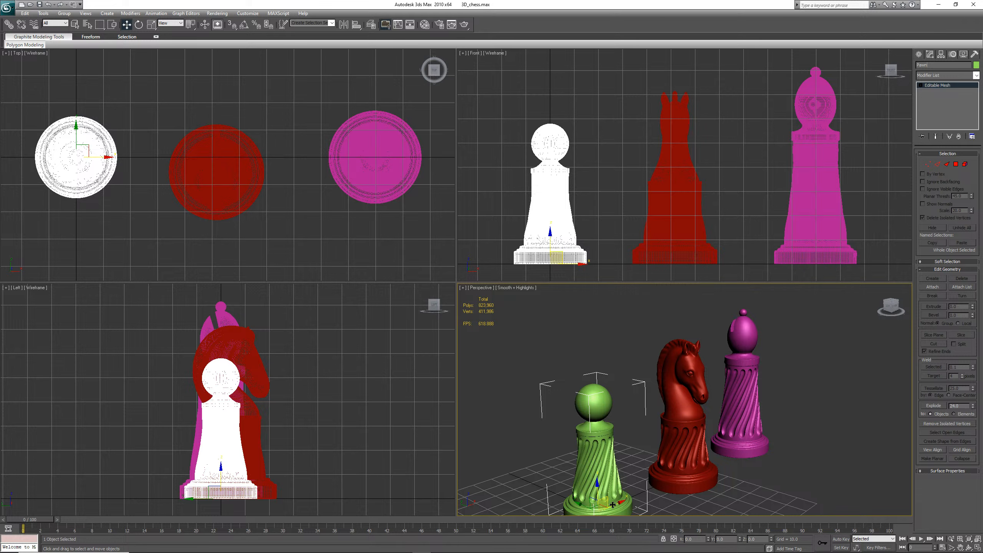
pyautogui.moveTo(620, 503); pyautogui.dragTo(802, 424)
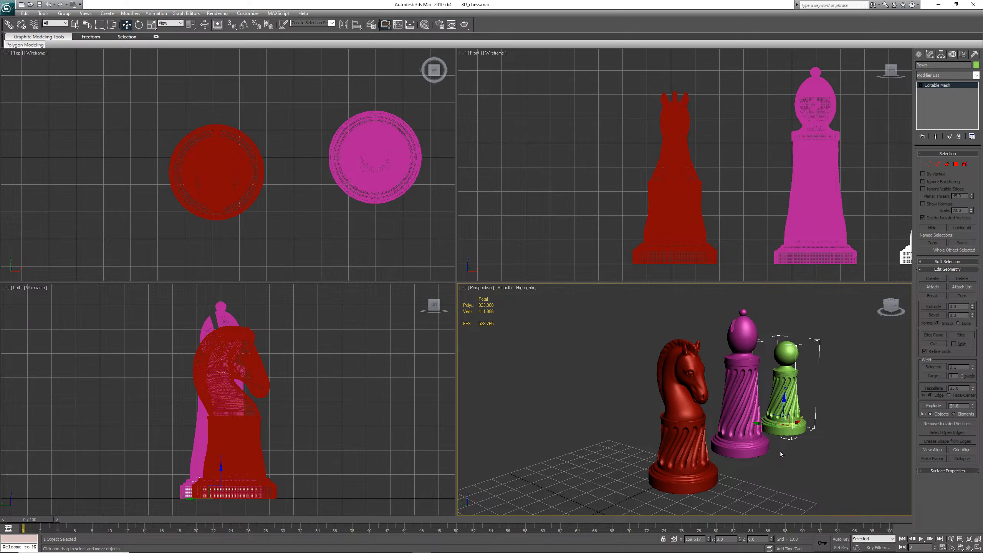
# Save the scene and import King.obj with the default OBJ import options
pyautogui.hotkey('ctrl', 's')
pyautogui.click(7, 7)
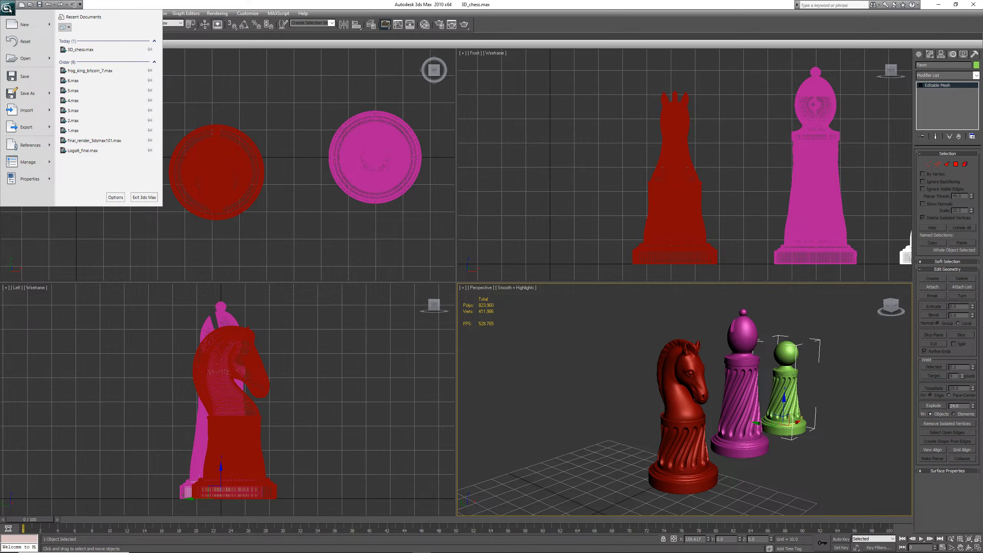
pyautogui.moveTo(24, 128)
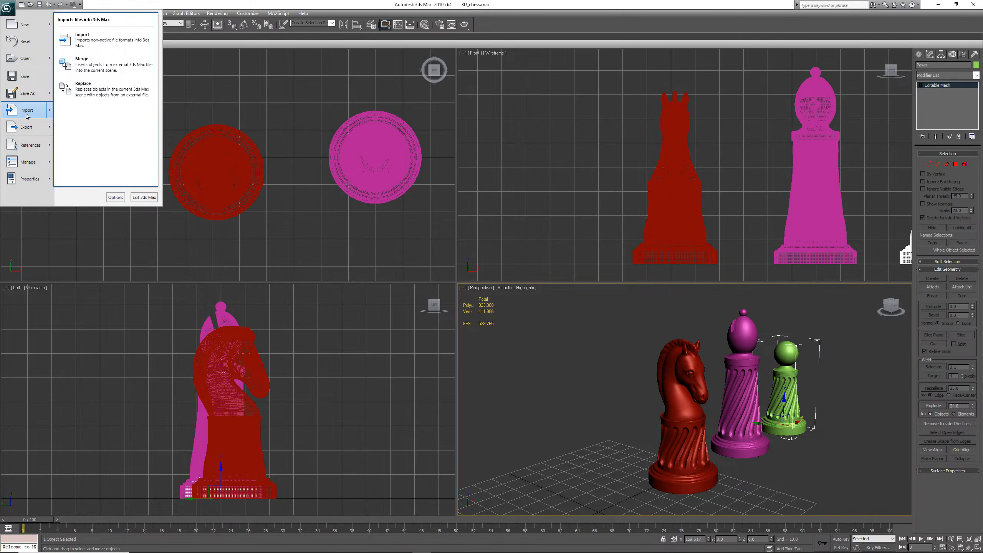
pyautogui.click(87, 42)
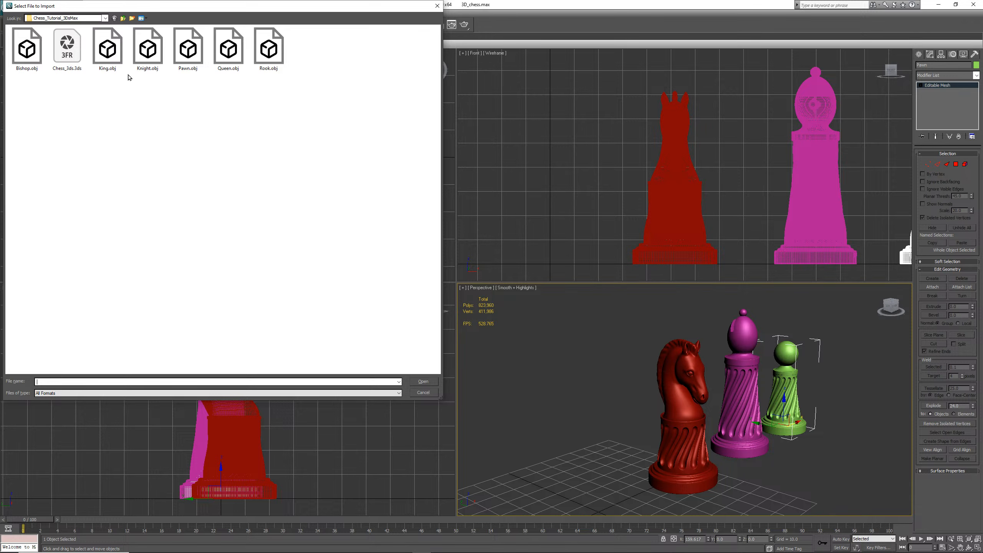
pyautogui.doubleClick(106, 60)
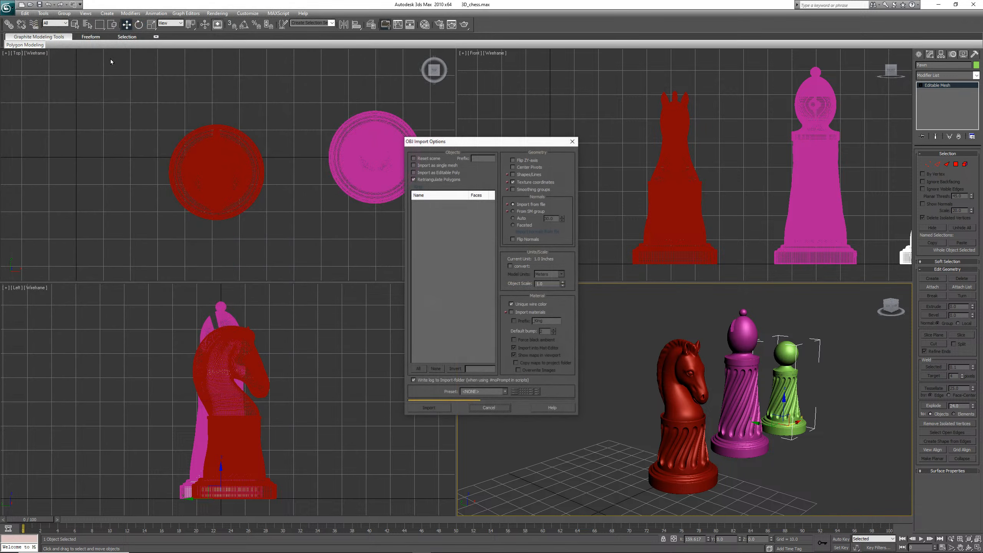
pyautogui.click(425, 408)
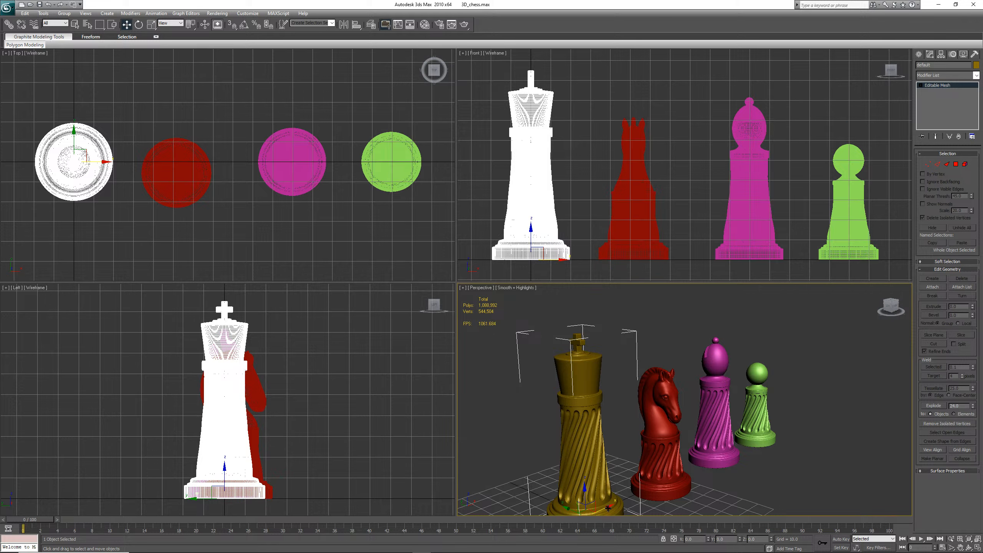
# Examine all the imported pieces in the perspective view at different zoom levels
pyautogui.scroll(-3, 760, 461)
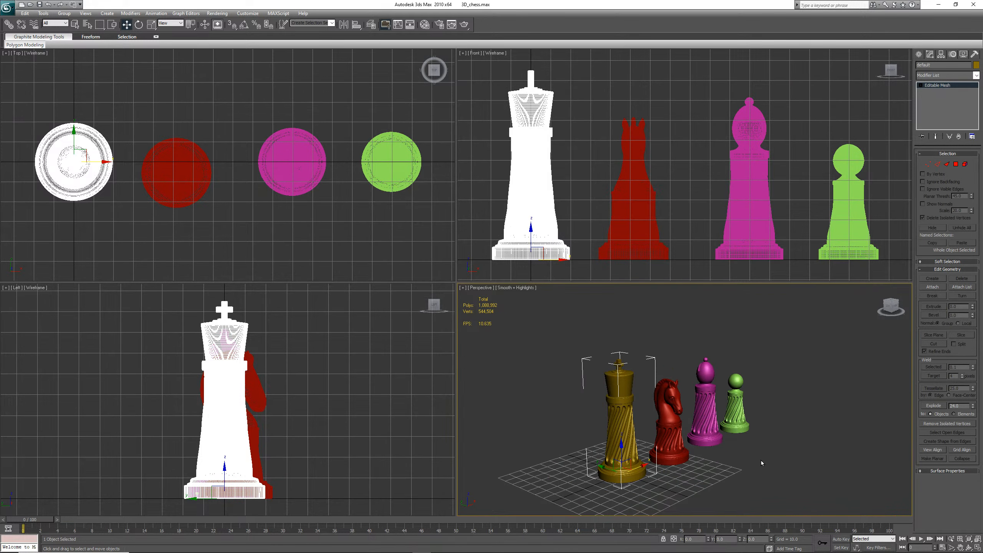
pyautogui.click(795, 422)
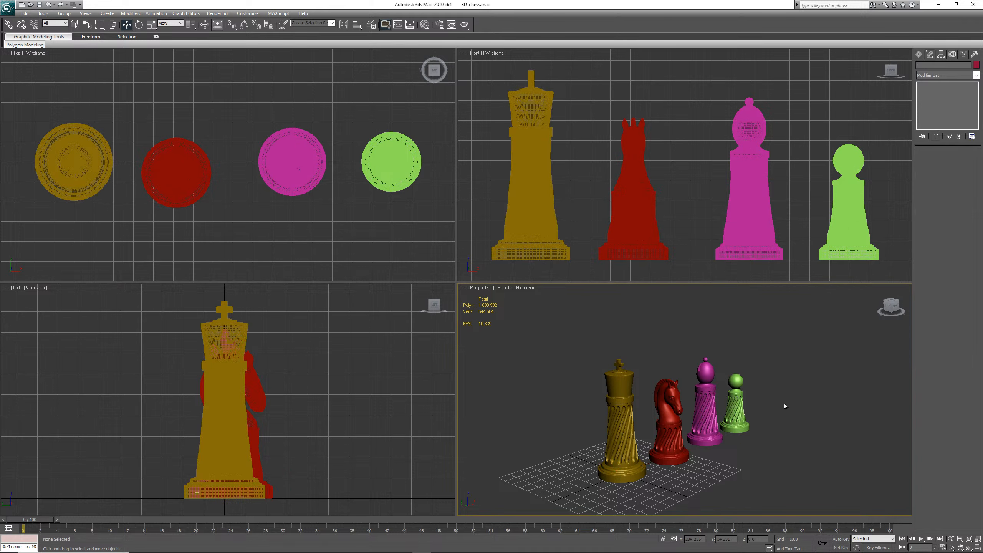
pyautogui.scroll(-2, 794, 427)
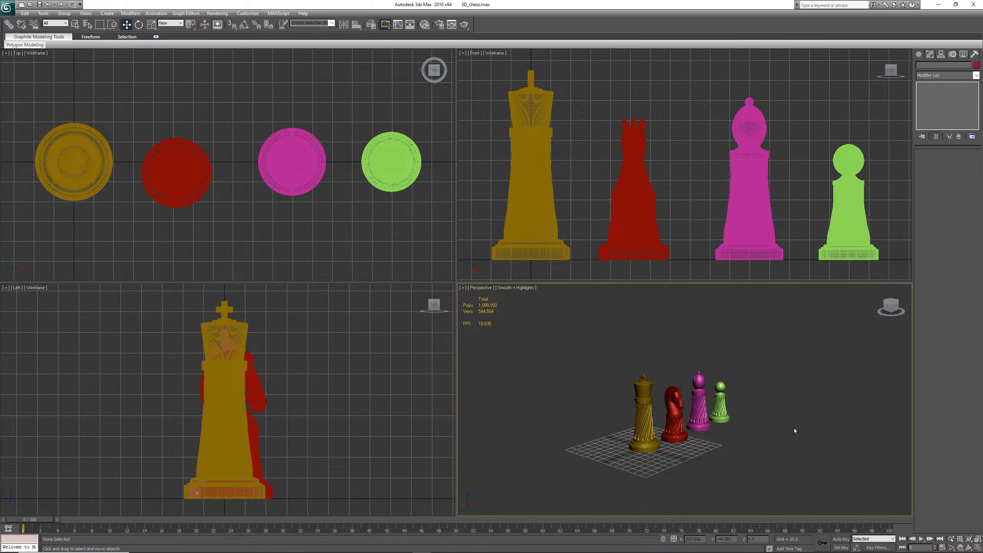
pyautogui.scroll(3, 794, 427)
pyautogui.scroll(-3, 794, 427)
pyautogui.scroll(3, 794, 428)
pyautogui.scroll(-3, 794, 428)
pyautogui.scroll(3, 794, 428)
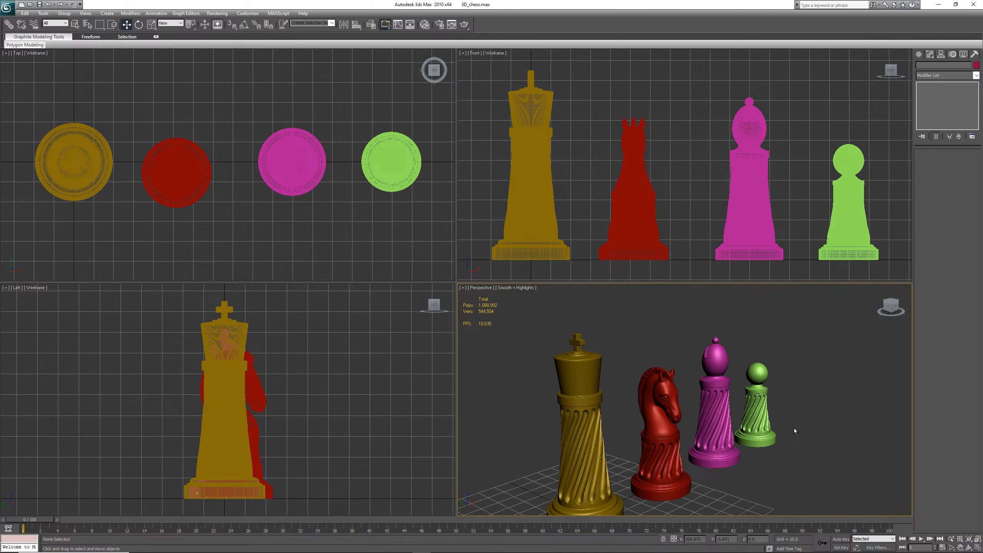
pyautogui.scroll(-3, 794, 428)
pyautogui.scroll(4, 795, 428)
pyautogui.scroll(-2, 794, 428)
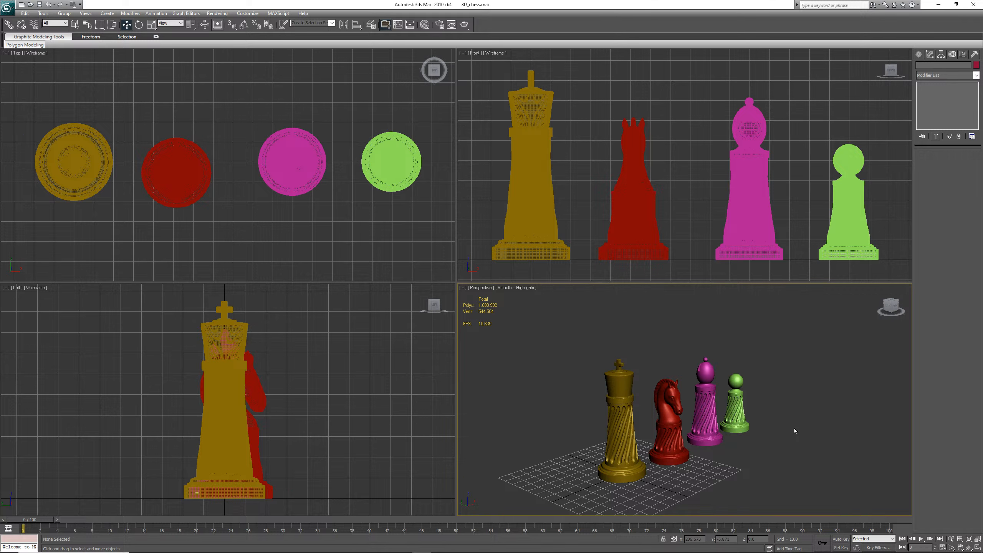
pyautogui.scroll(3, 794, 427)
pyautogui.scroll(-3, 794, 428)
pyautogui.scroll(3, 794, 428)
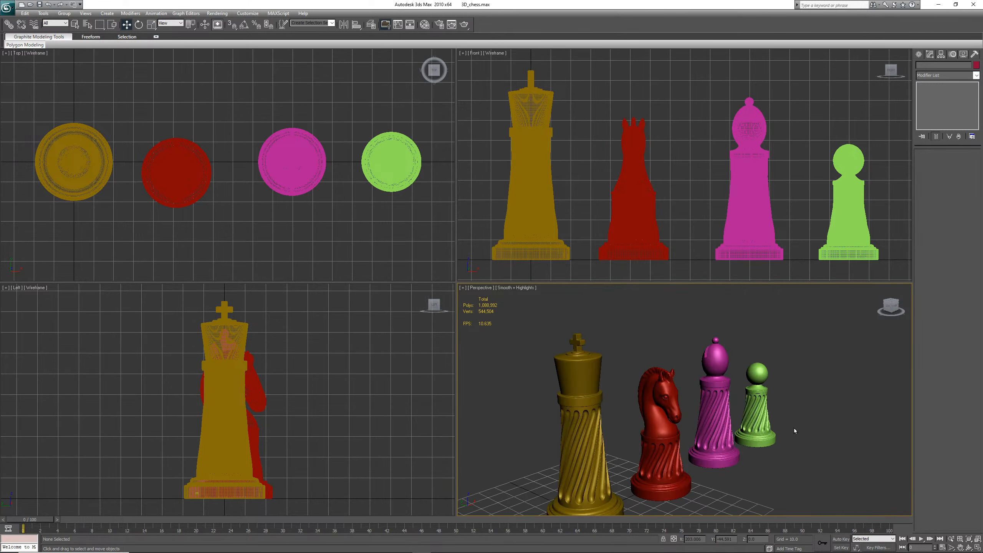
pyautogui.scroll(-3, 794, 427)
pyautogui.scroll(3, 794, 427)
pyautogui.scroll(-3, 794, 428)
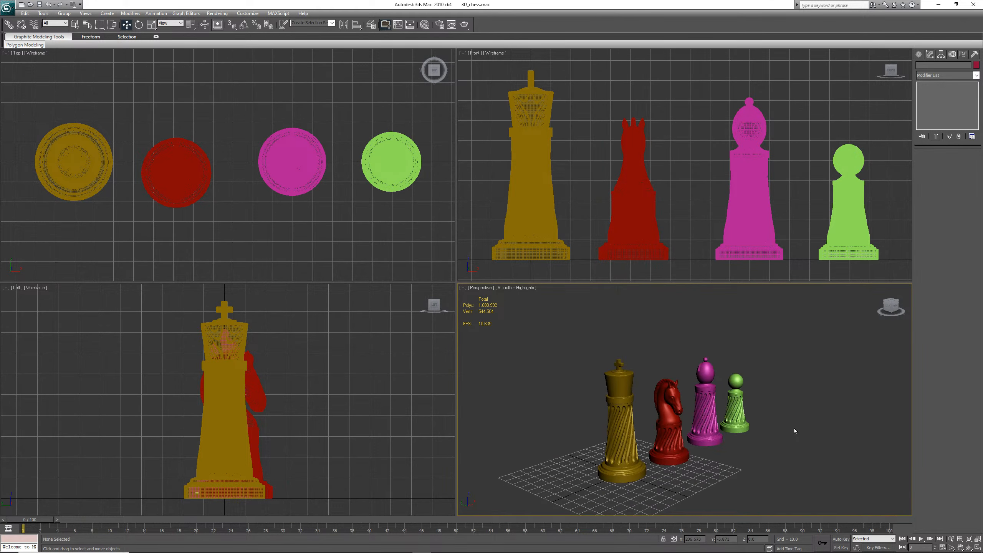
pyautogui.scroll(3, 794, 428)
pyautogui.scroll(-3, 794, 428)
pyautogui.scroll(2, 798, 410)
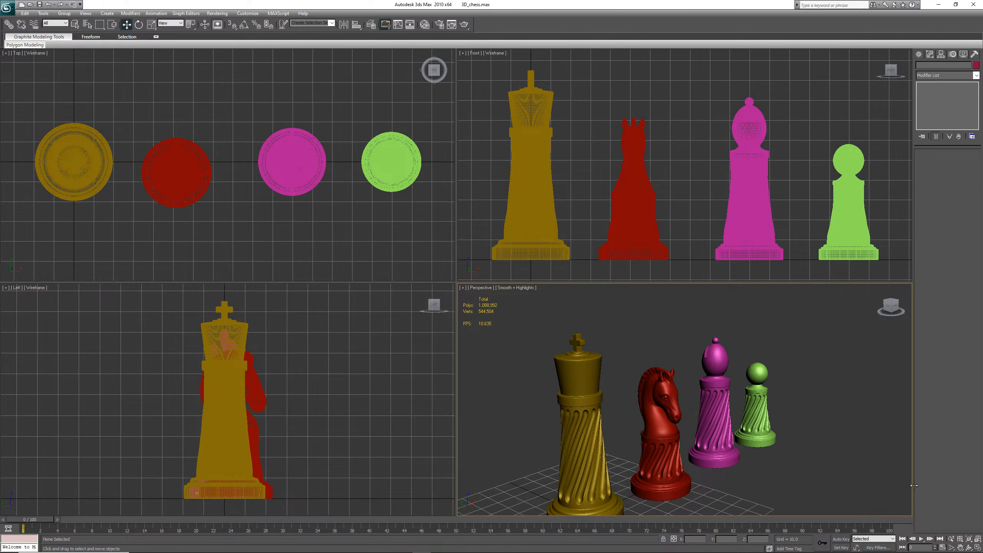
pyautogui.scroll(-2, 756, 427)
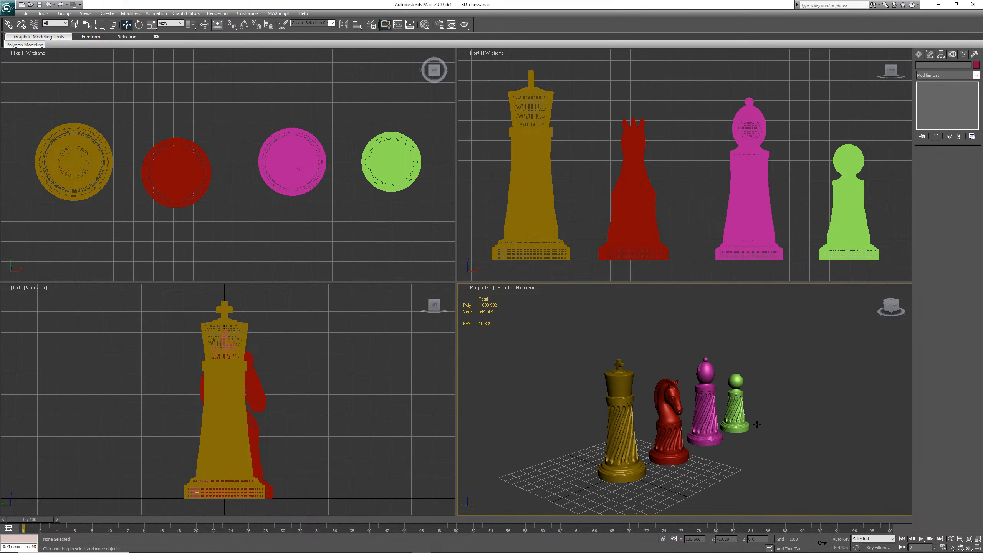
# Rename the king mesh to King
pyautogui.click(616, 454)
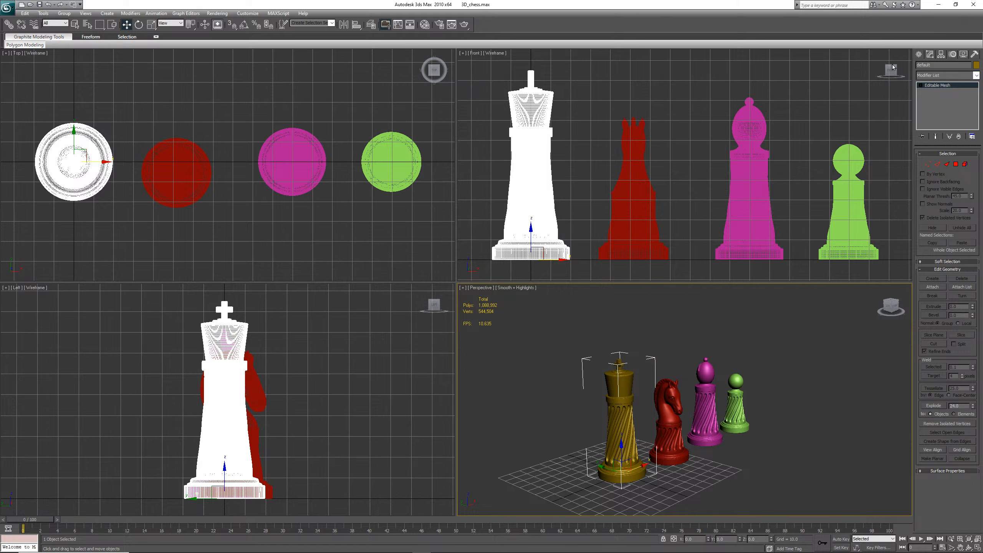
pyautogui.moveTo(935, 65); pyautogui.dragTo(887, 62)
pyautogui.write('Ki')
pyautogui.click(733, 309)
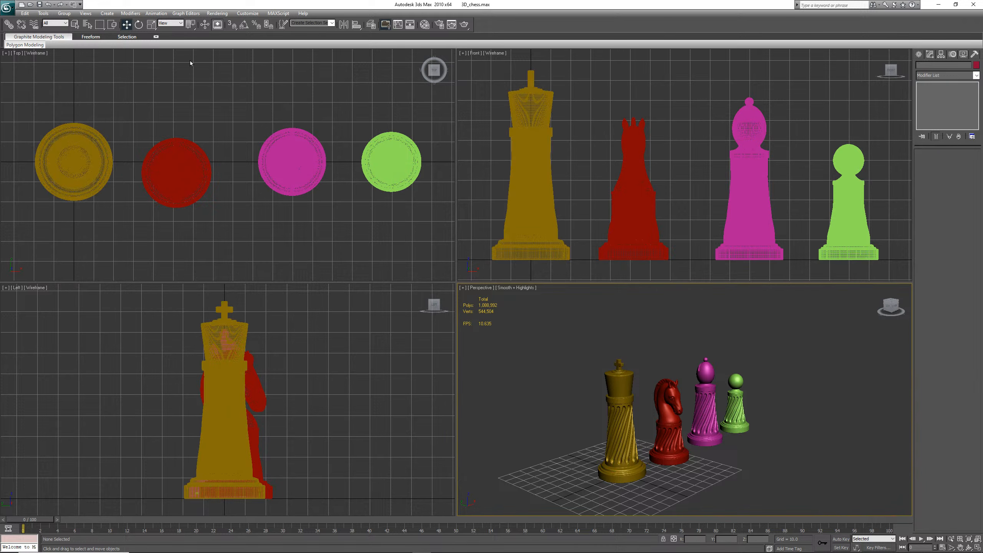
# Import Queen.obj into the scene with the default OBJ import options
pyautogui.click(7, 7)
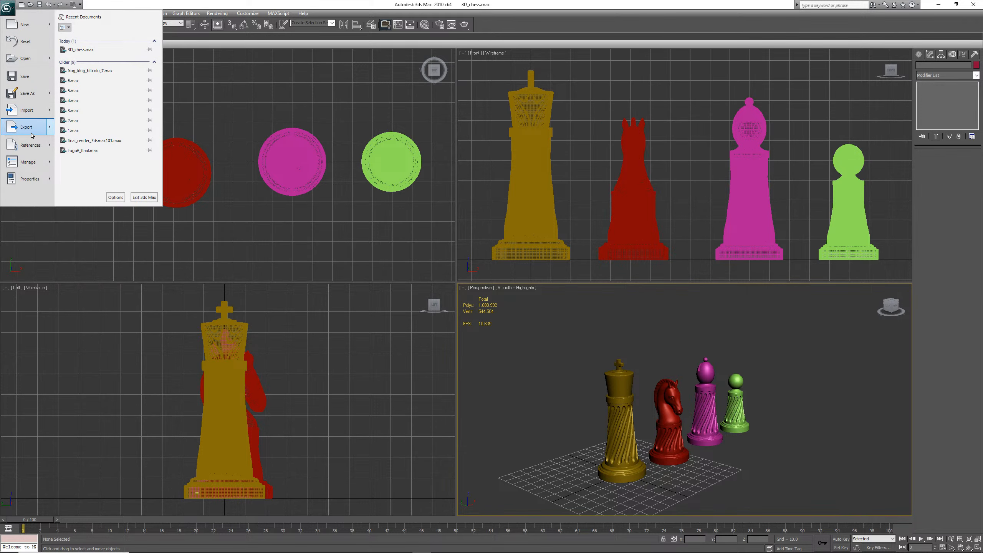
pyautogui.press('Escape')
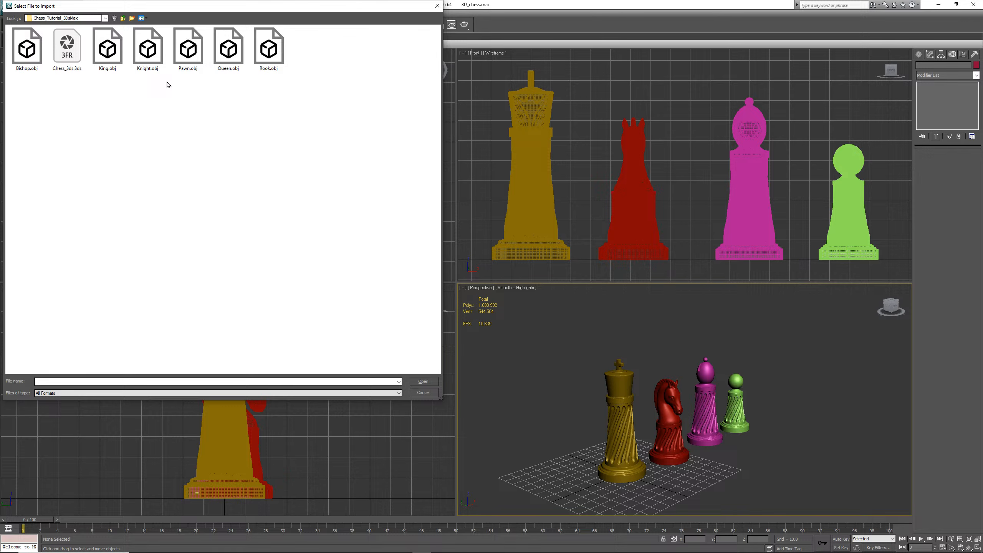
pyautogui.doubleClick(229, 48)
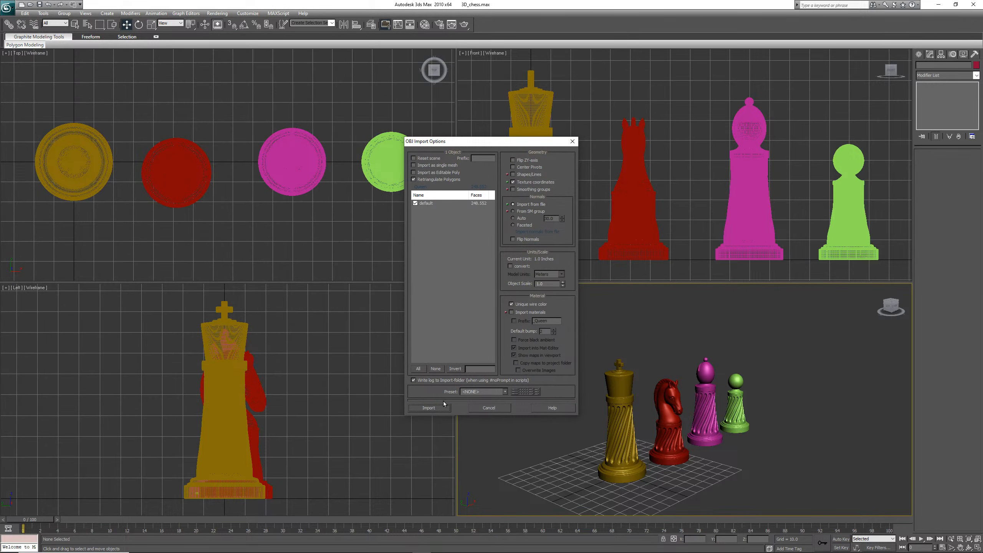
pyautogui.click(429, 407)
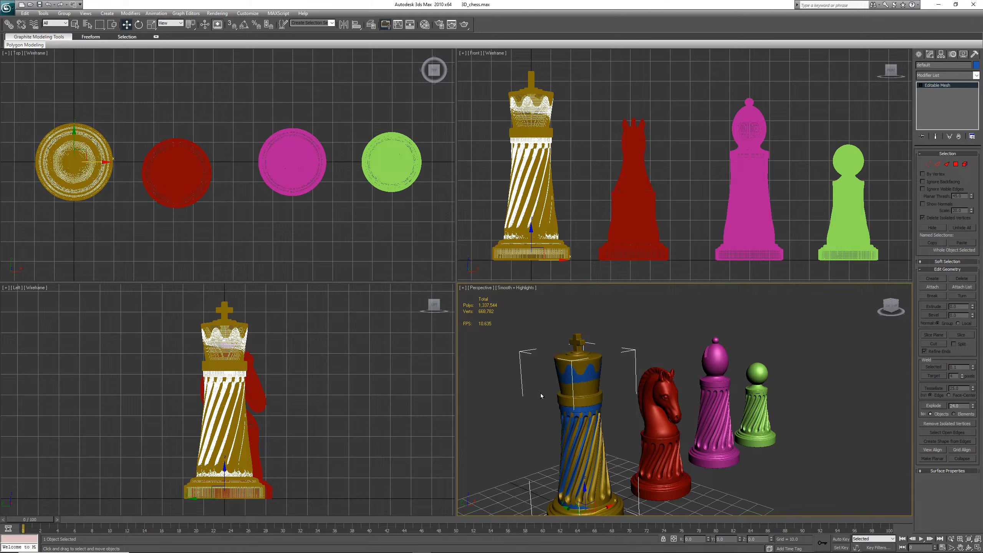
pyautogui.scroll(-5, 558, 393)
pyautogui.scroll(4, 609, 440)
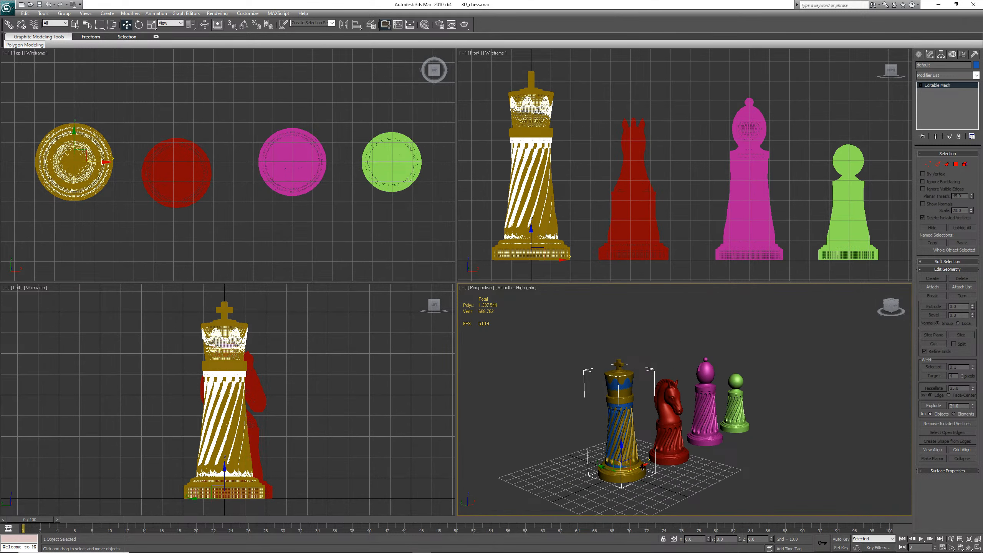
# Move the queen beside the king and rename it Queen
pyautogui.moveTo(643, 468); pyautogui.dragTo(594, 484)
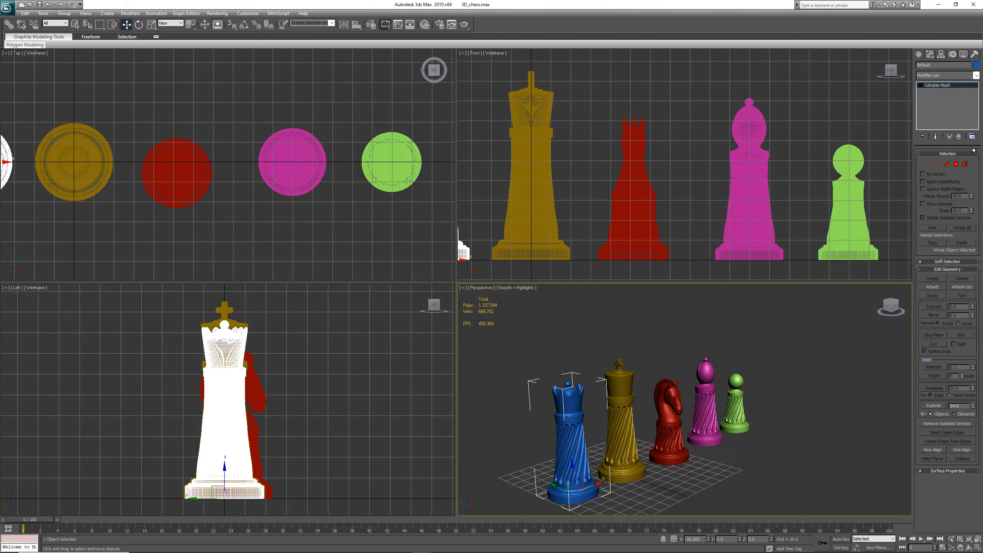
pyautogui.click(929, 64)
pyautogui.write('QU')
# Save the scene and import Rook.obj with the default OBJ import options
pyautogui.hotkey('ctrl', 's')
pyautogui.click(7, 8)
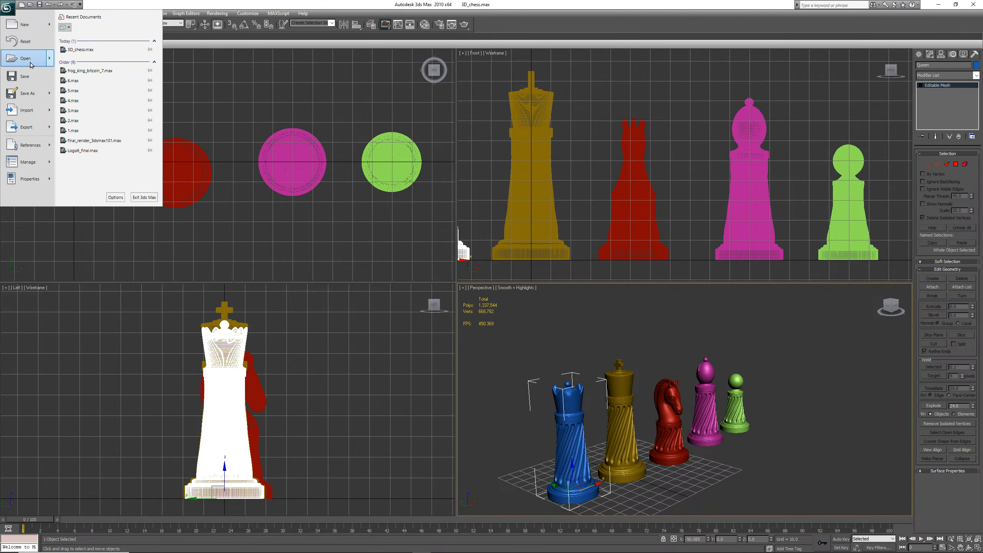
pyautogui.click(32, 116)
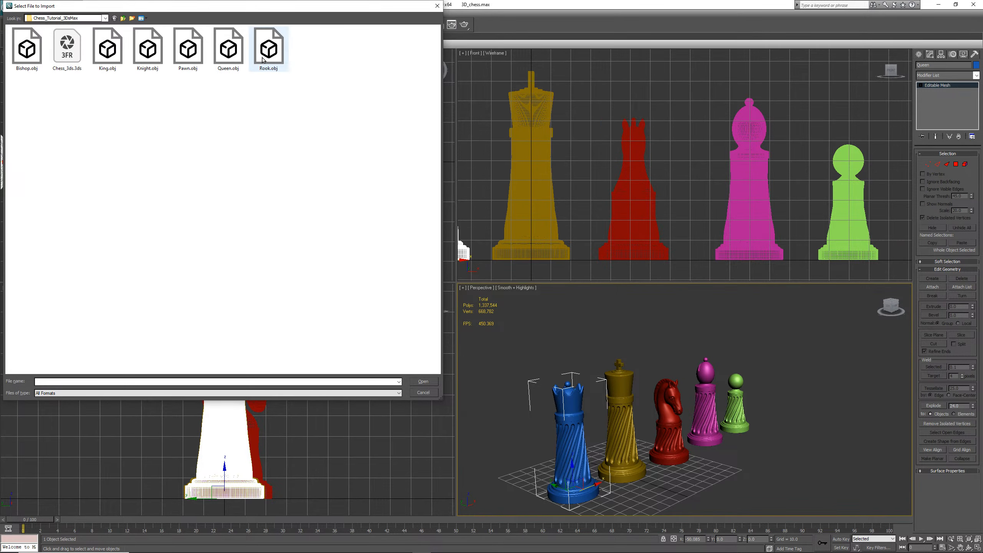
pyautogui.doubleClick(266, 54)
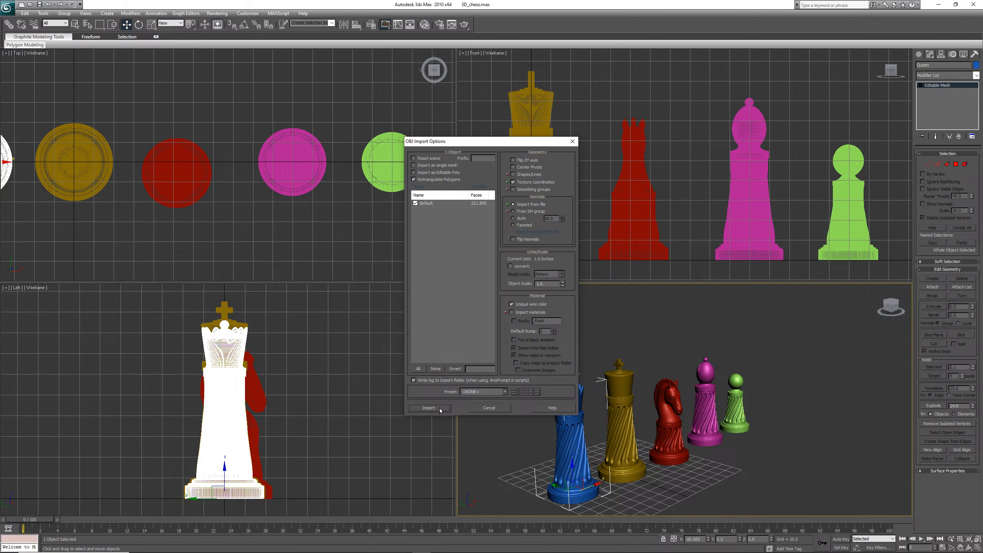
pyautogui.click(440, 409)
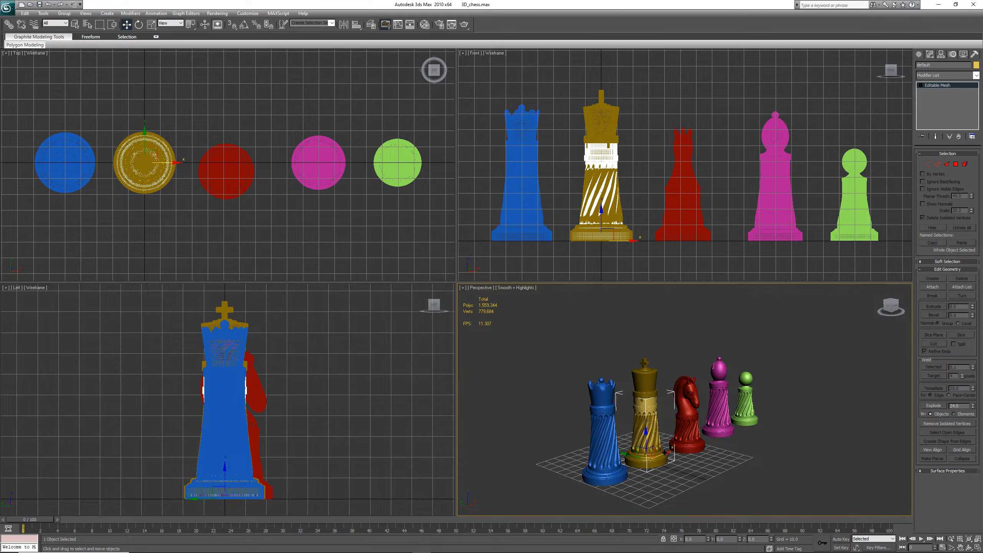
# Move the rook beside the queen and rename it Rook
pyautogui.moveTo(665, 451); pyautogui.dragTo(579, 484)
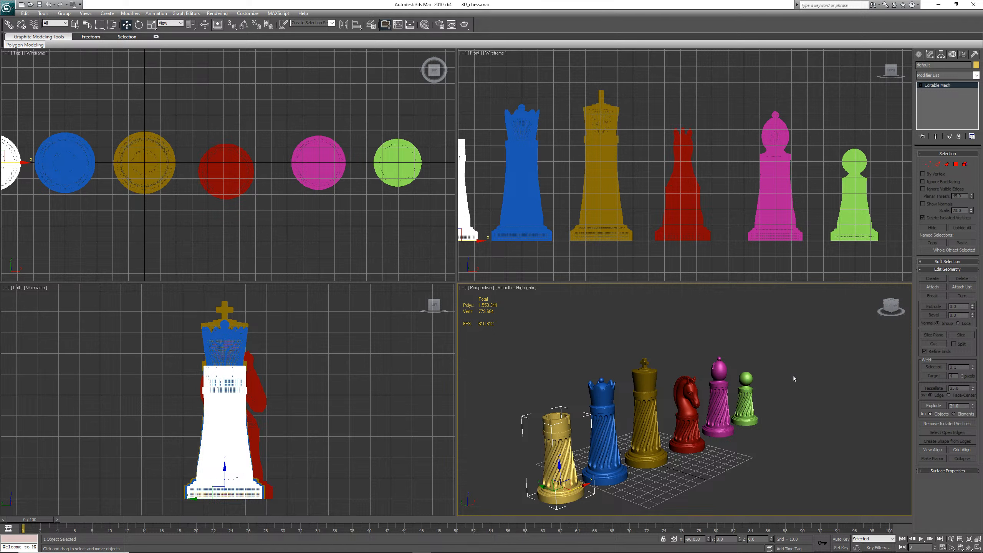
pyautogui.click(935, 65)
pyautogui.write('Rook')
pyautogui.click(971, 549)
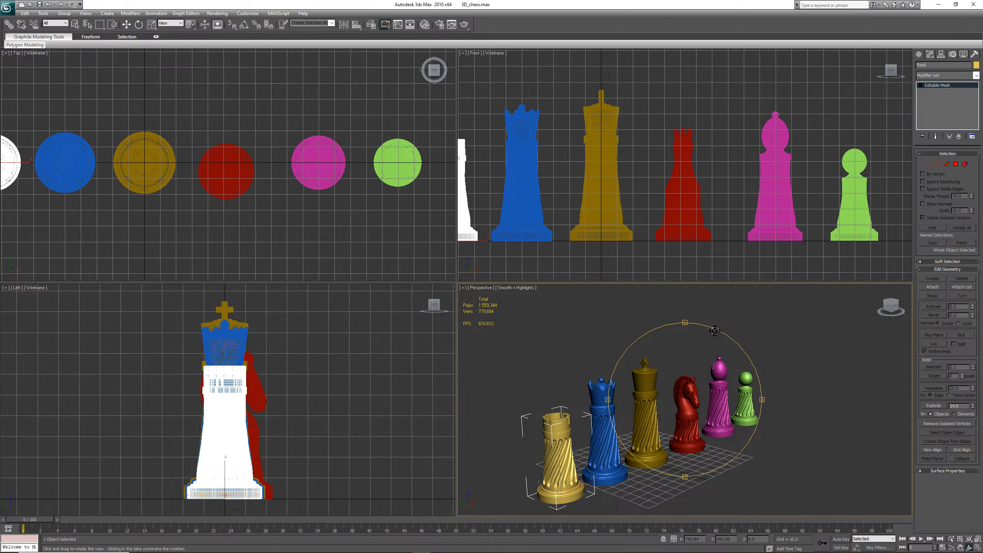
pyautogui.moveTo(715, 330); pyautogui.dragTo(725, 328)
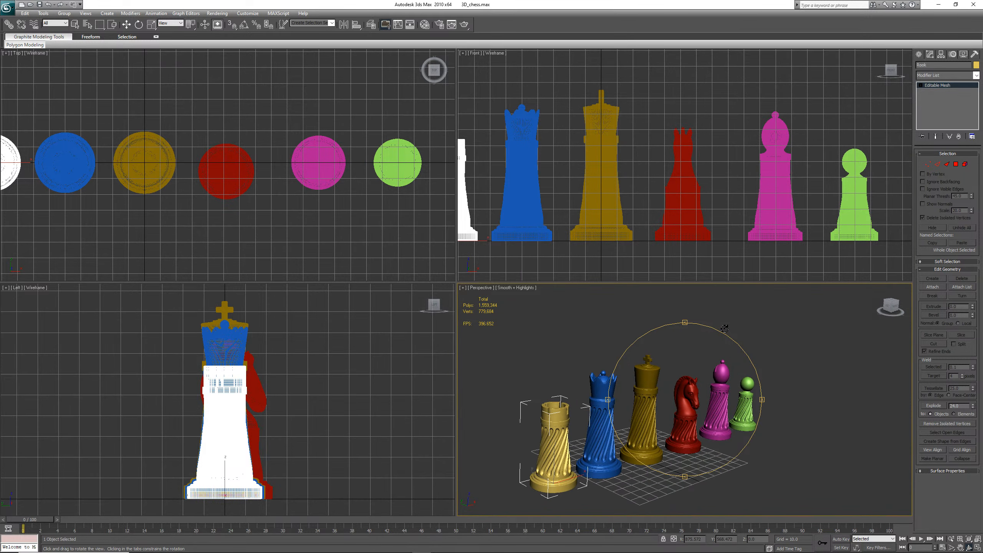
# Try rotating the rook slightly, then undo the rotation
pyautogui.scroll(3, 707, 361)
pyautogui.moveTo(761, 398); pyautogui.dragTo(730, 399)
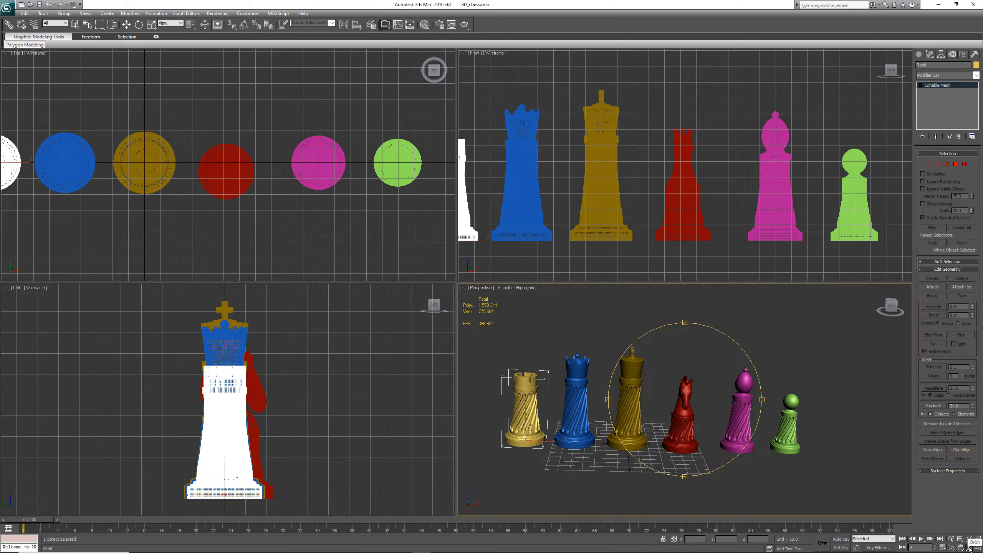
pyautogui.click(970, 548)
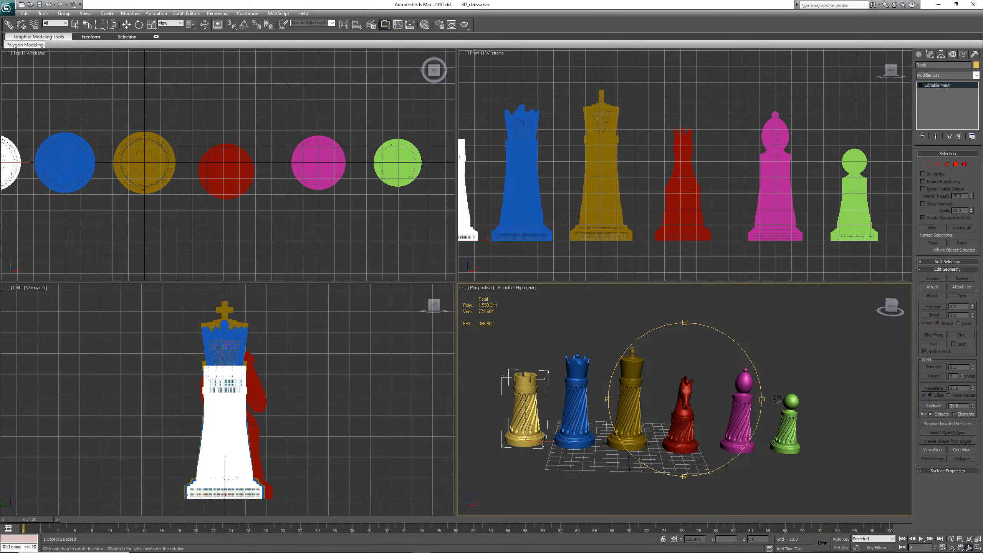
pyautogui.moveTo(763, 399); pyautogui.dragTo(742, 405)
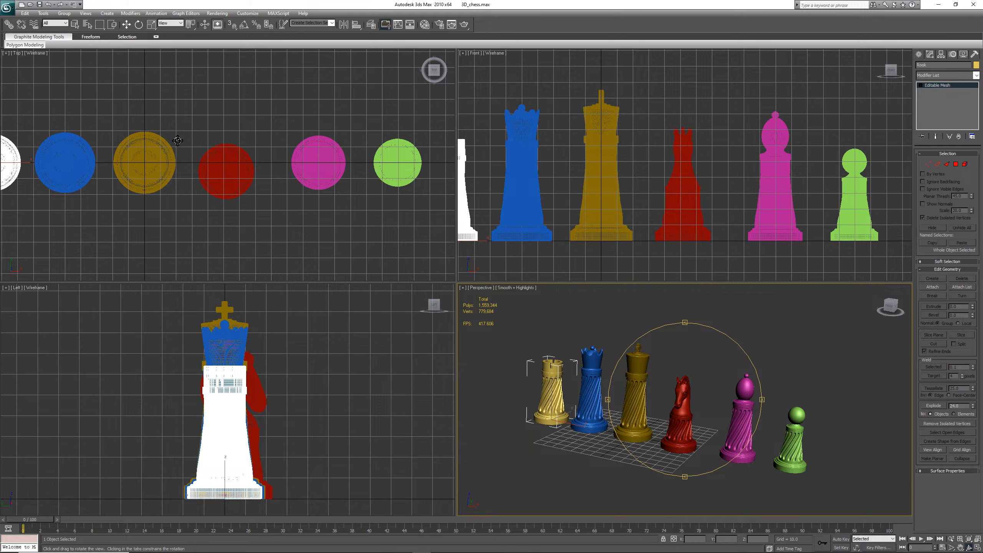
pyautogui.click(138, 25)
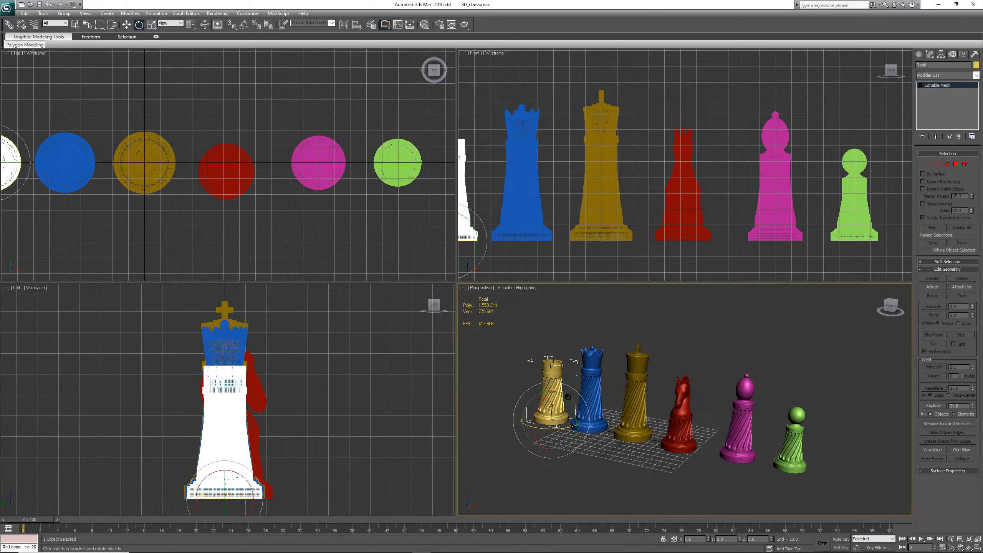
pyautogui.moveTo(569, 406)
pyautogui.mouseDown()
pyautogui.moveTo(582, 426)
pyautogui.moveTo(569, 406)
pyautogui.mouseUp()
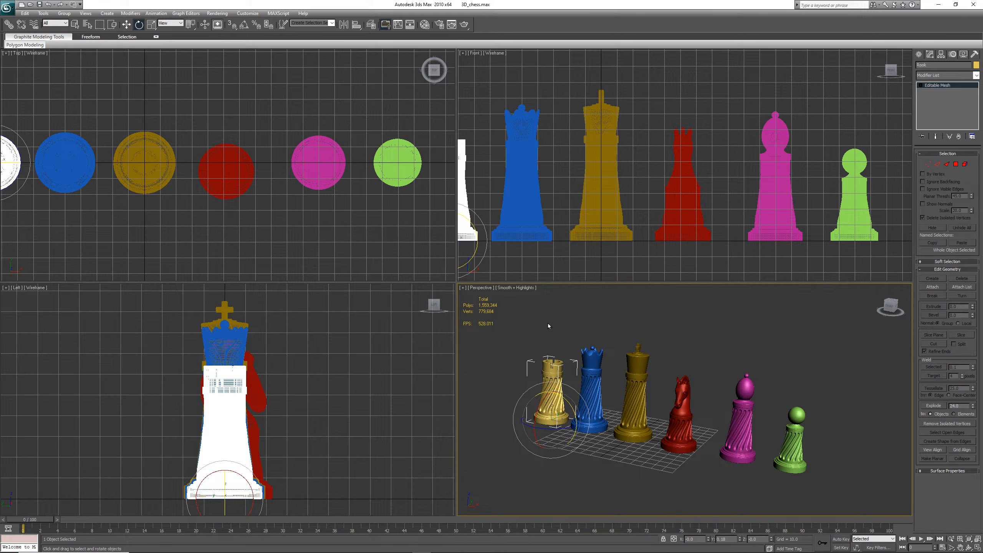
pyautogui.click(28, 13)
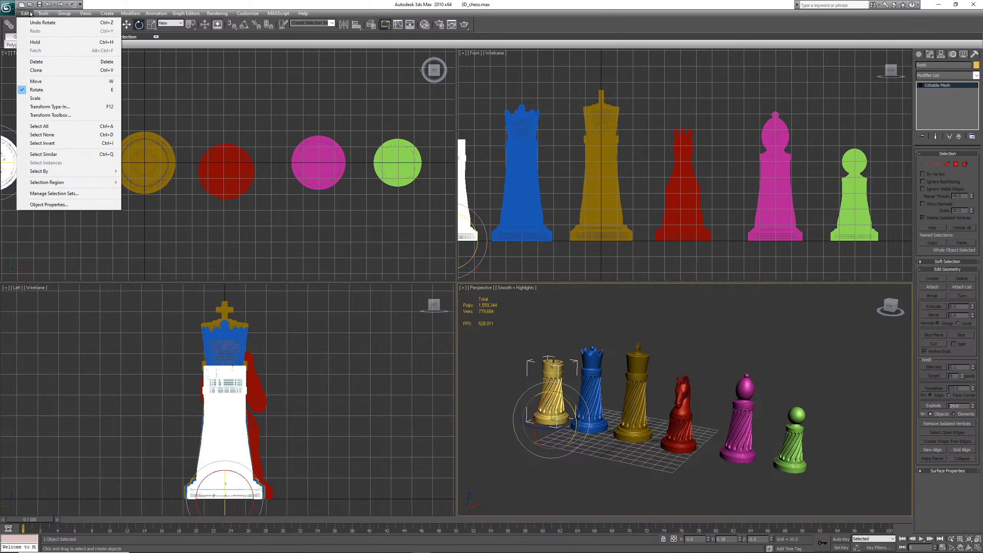
pyautogui.click(42, 22)
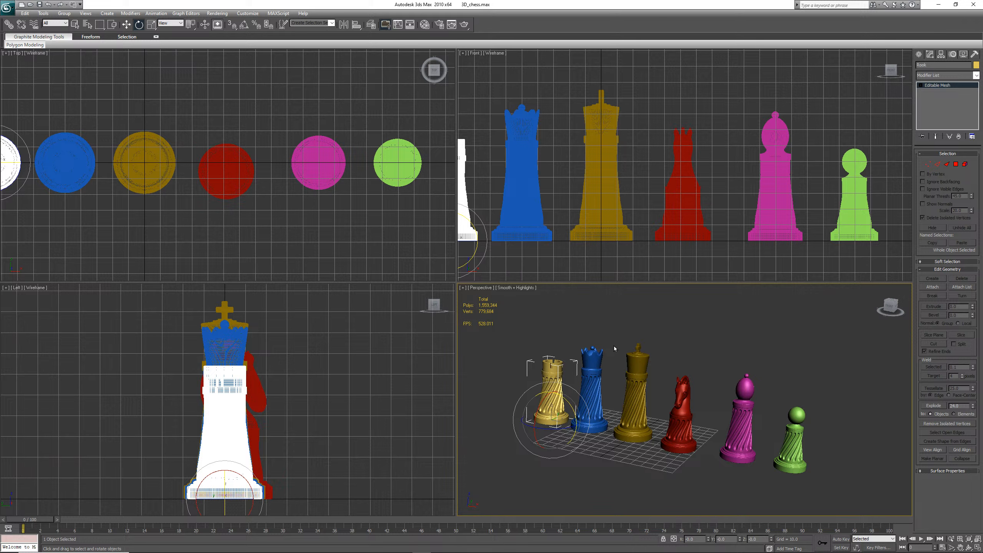
pyautogui.scroll(-3, 691, 349)
pyautogui.scroll(3, 691, 349)
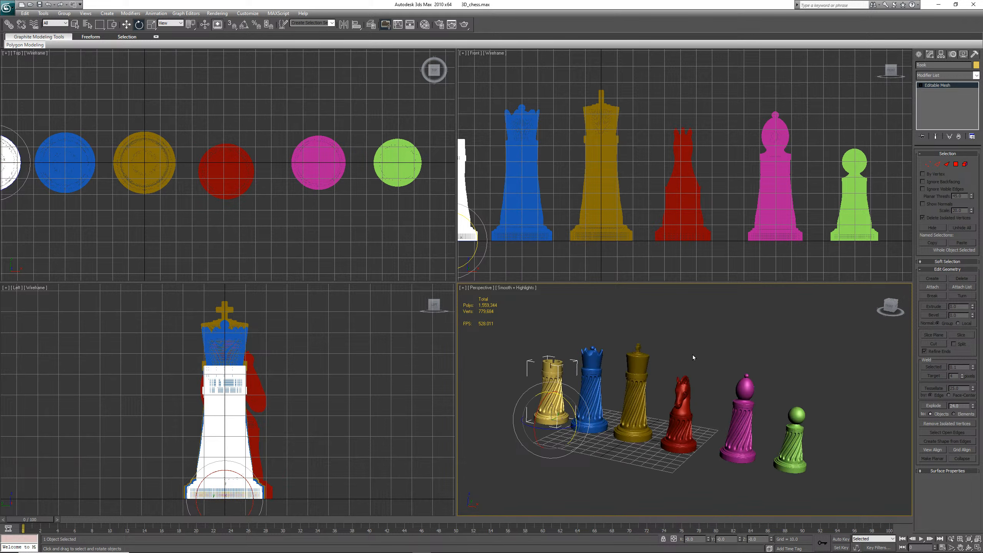
pyautogui.click(969, 548)
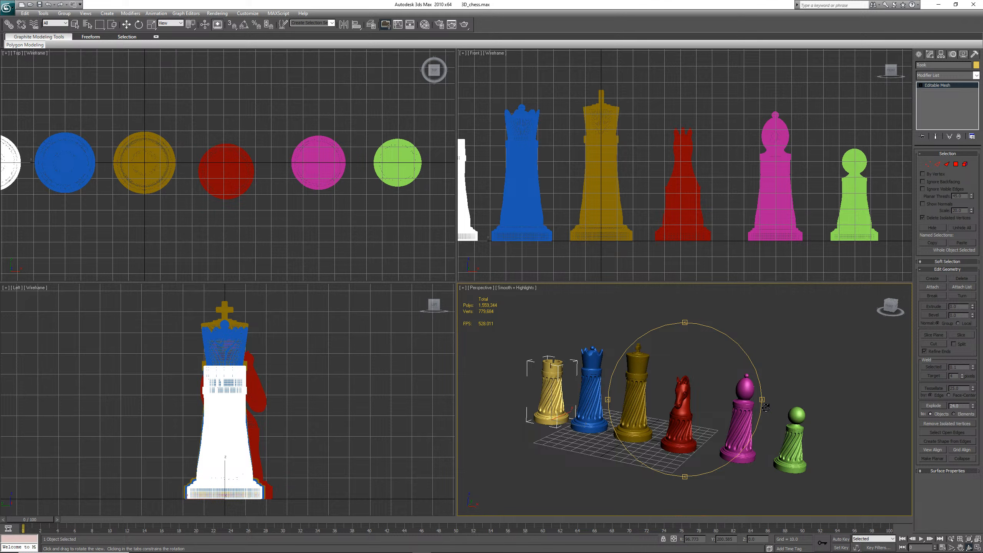
pyautogui.moveTo(760, 398); pyautogui.dragTo(826, 395)
pyautogui.scroll(-3, 810, 399)
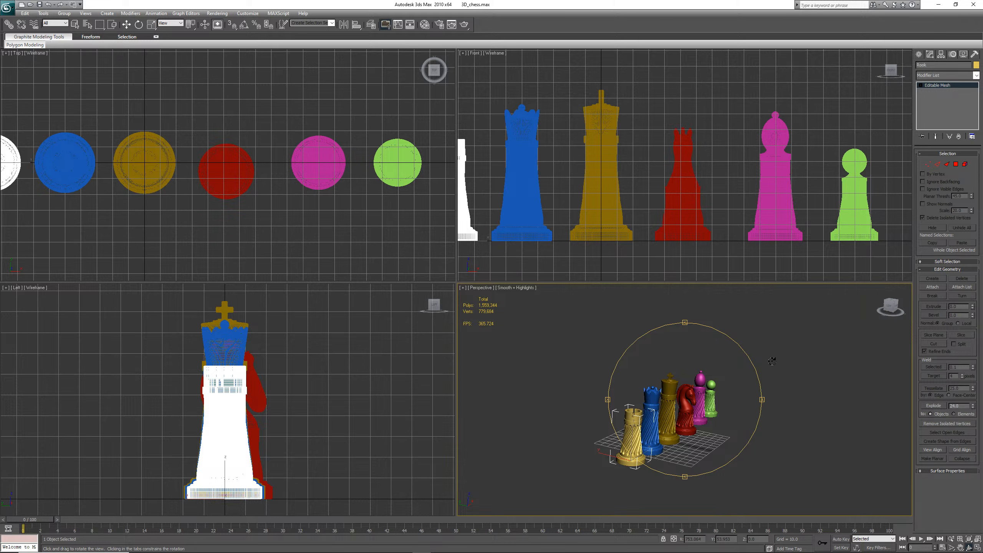
pyautogui.moveTo(760, 399); pyautogui.dragTo(735, 424)
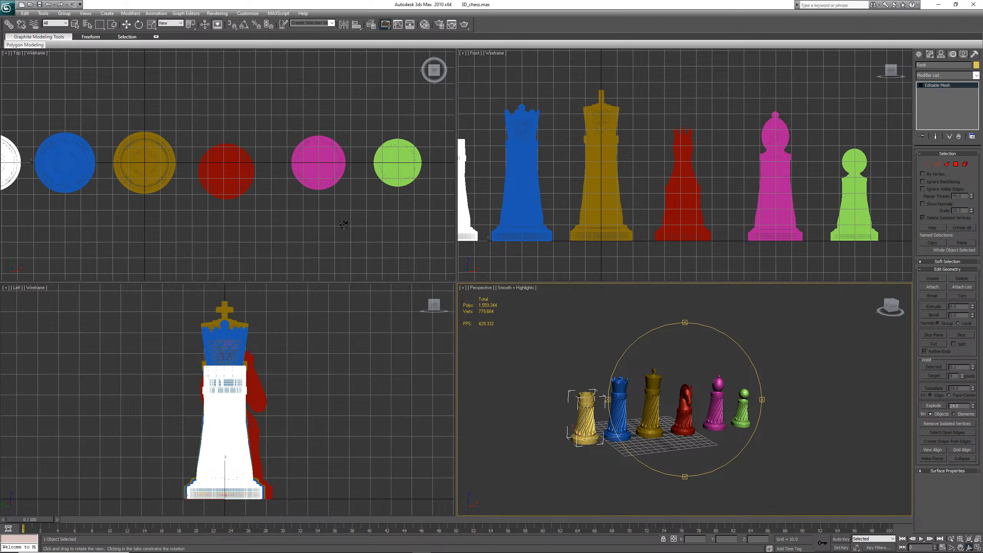
pyautogui.rightClick(666, 174)
pyautogui.press('e')
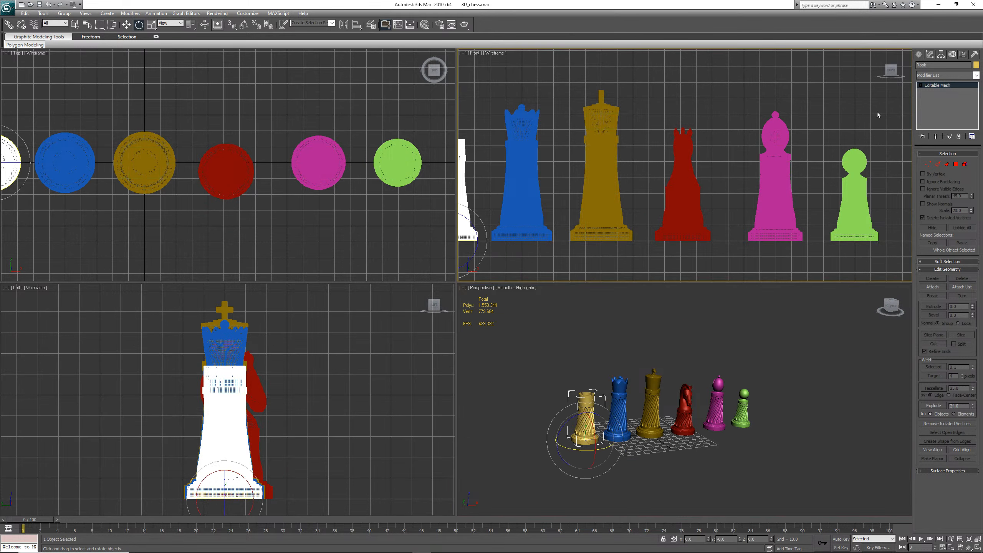
pyautogui.click(918, 54)
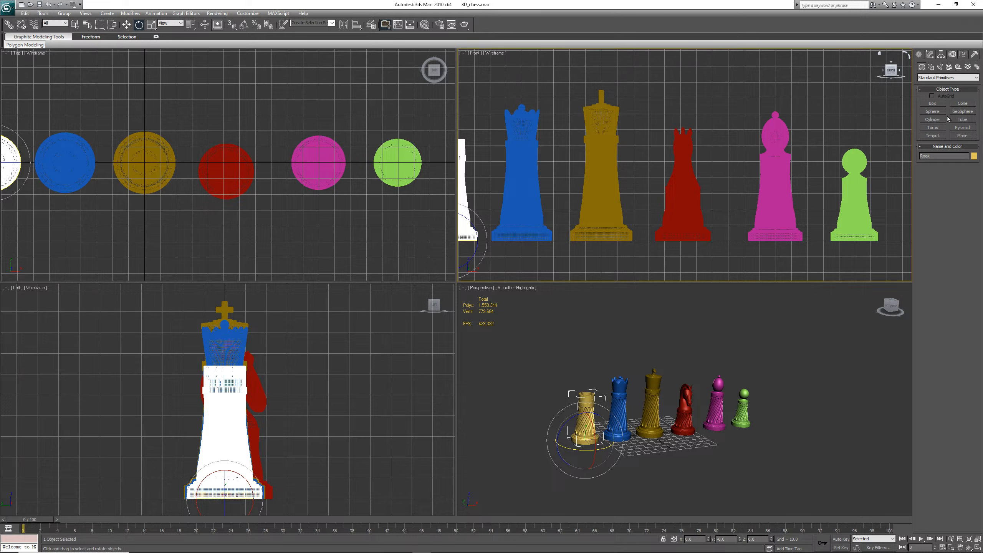
pyautogui.click(955, 79)
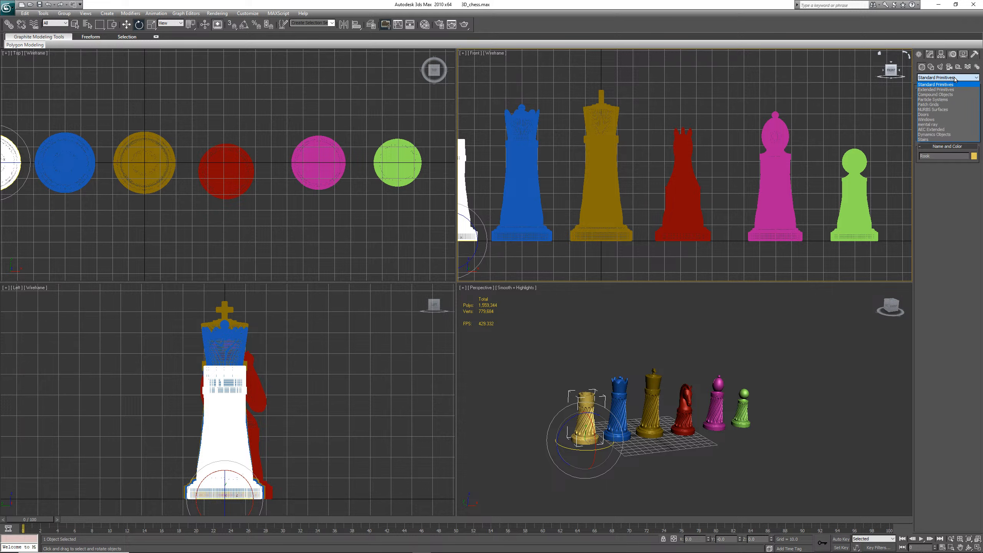
pyautogui.click(923, 70)
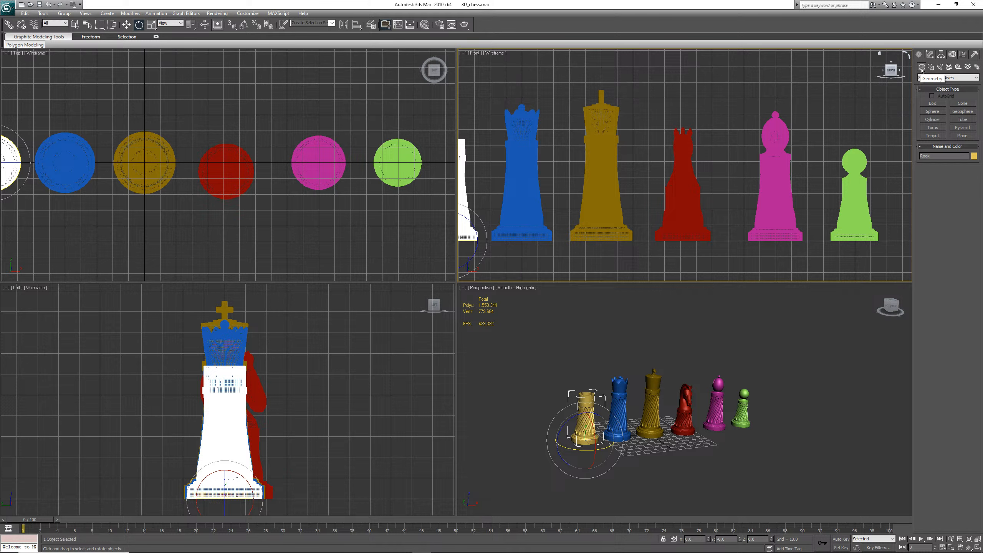
pyautogui.click(963, 79)
pyautogui.click(943, 89)
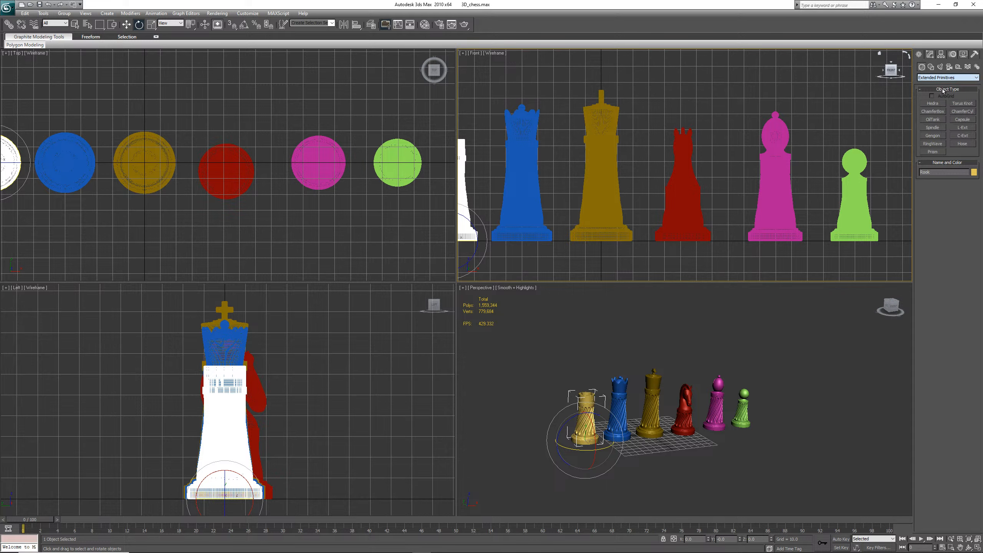
pyautogui.click(967, 81)
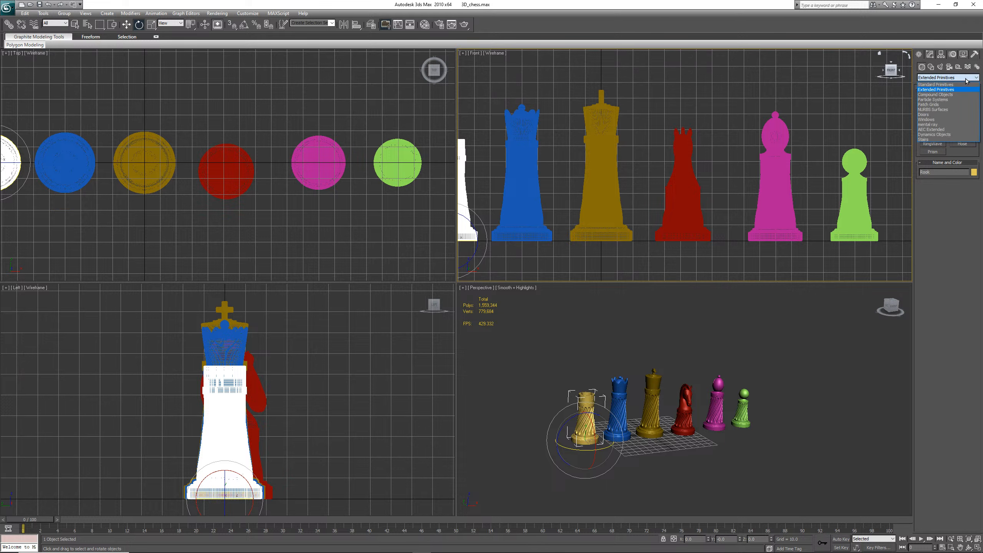
pyautogui.click(946, 85)
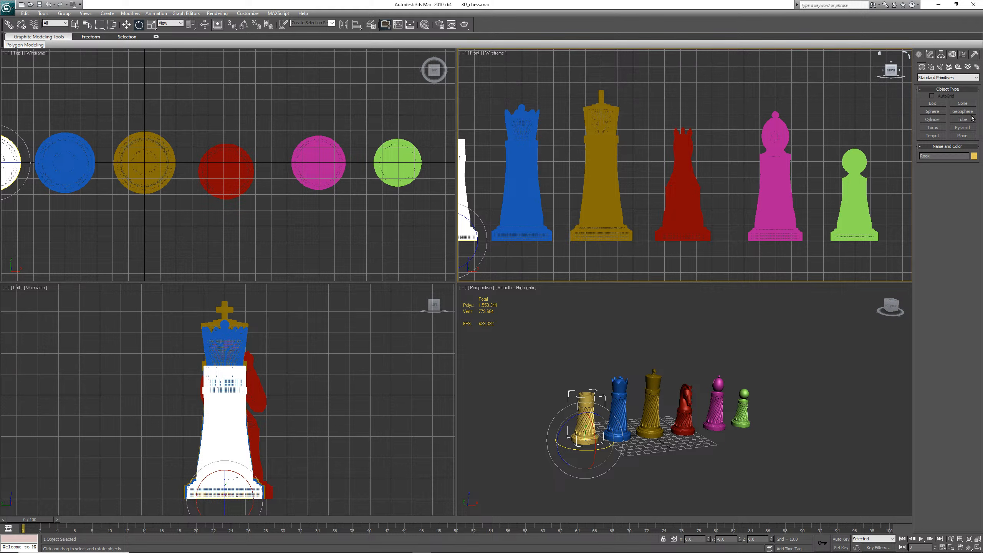
# Create a flat Box beneath all the chess pieces in the Top view as a board base
pyautogui.click(933, 103)
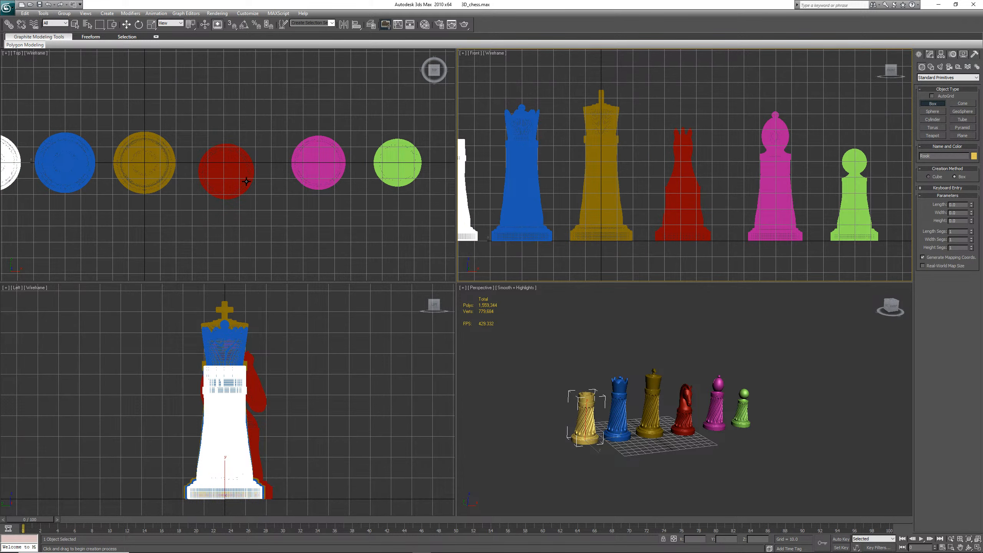
pyautogui.scroll(-1, 235, 171)
pyautogui.scroll(1, 242, 159)
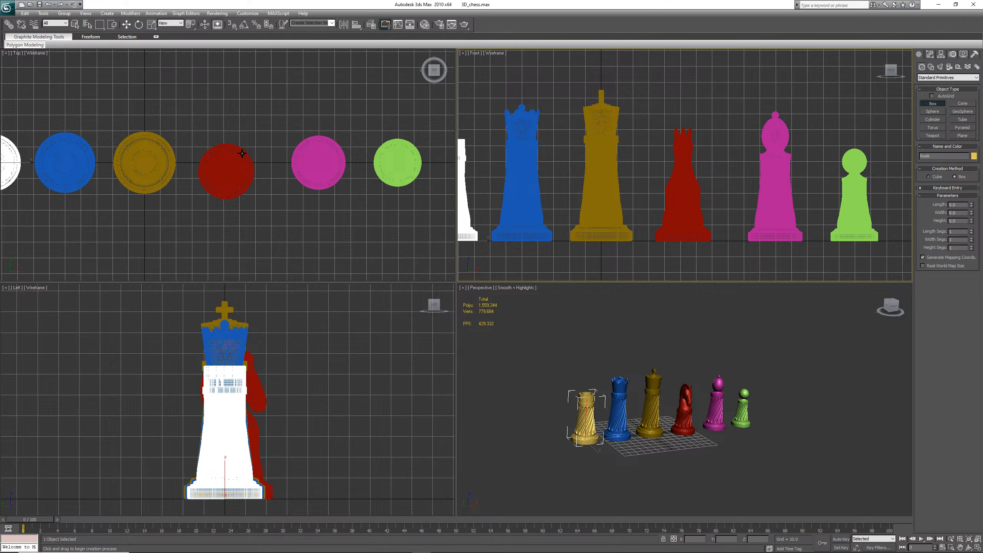
pyautogui.click(227, 111)
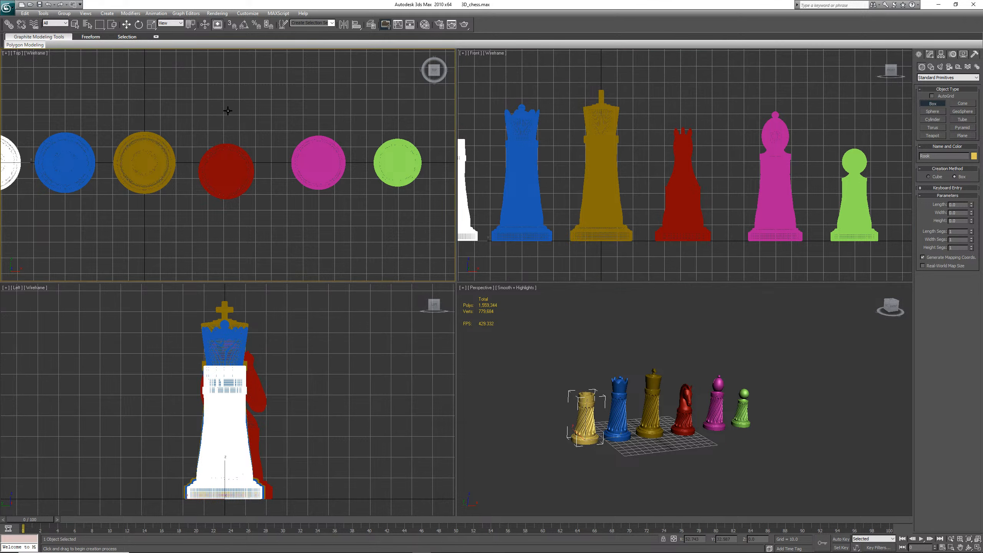
pyautogui.scroll(-6, 228, 111)
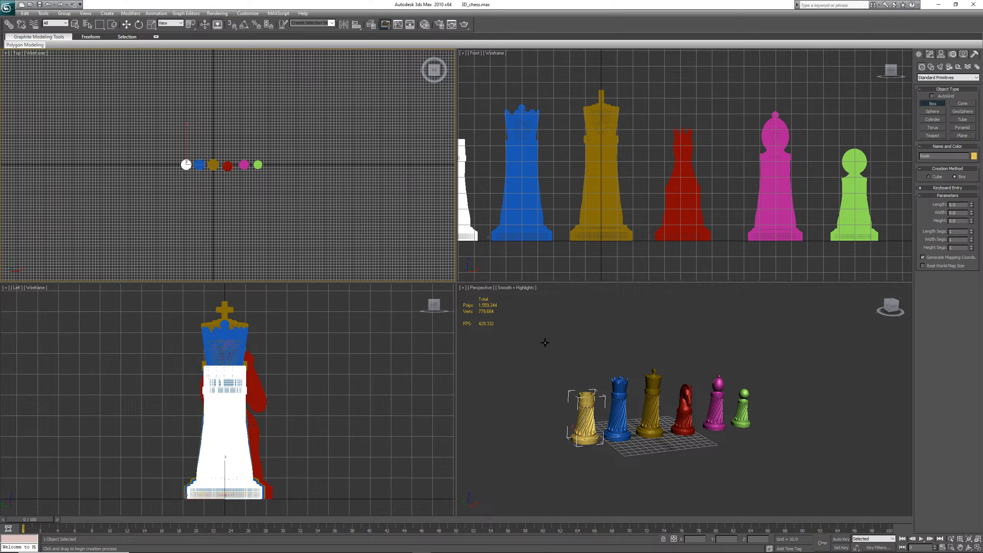
pyautogui.click(695, 331)
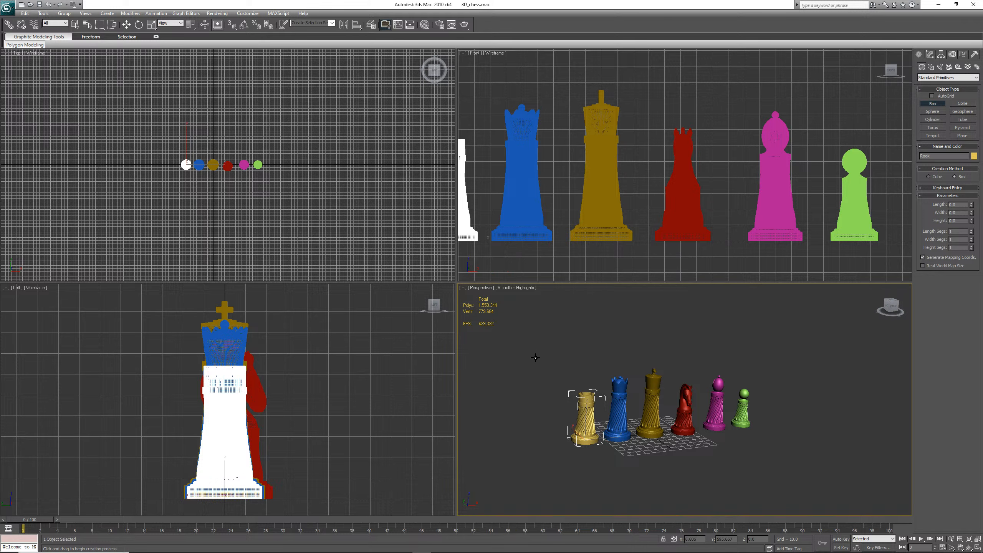
pyautogui.click(227, 240)
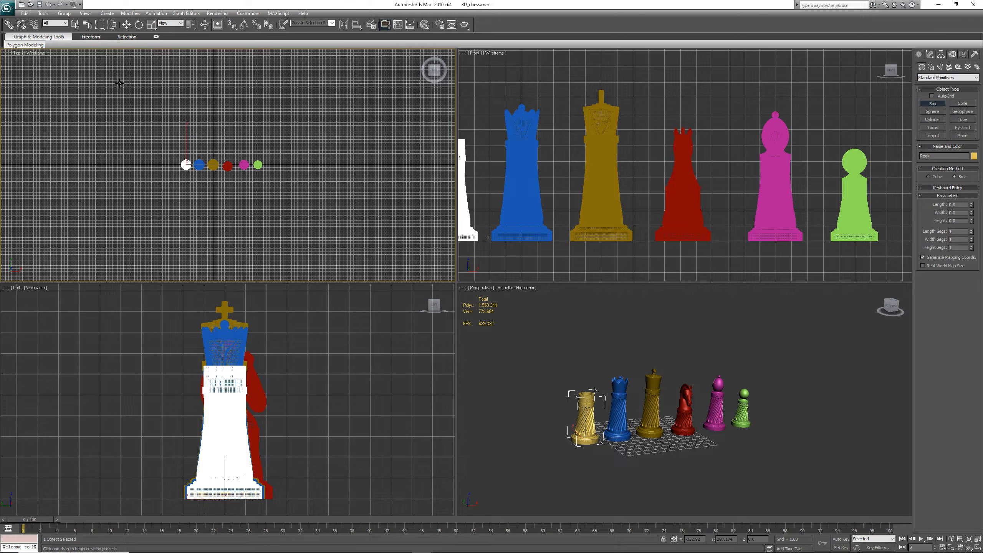
pyautogui.moveTo(119, 83); pyautogui.dragTo(404, 227)
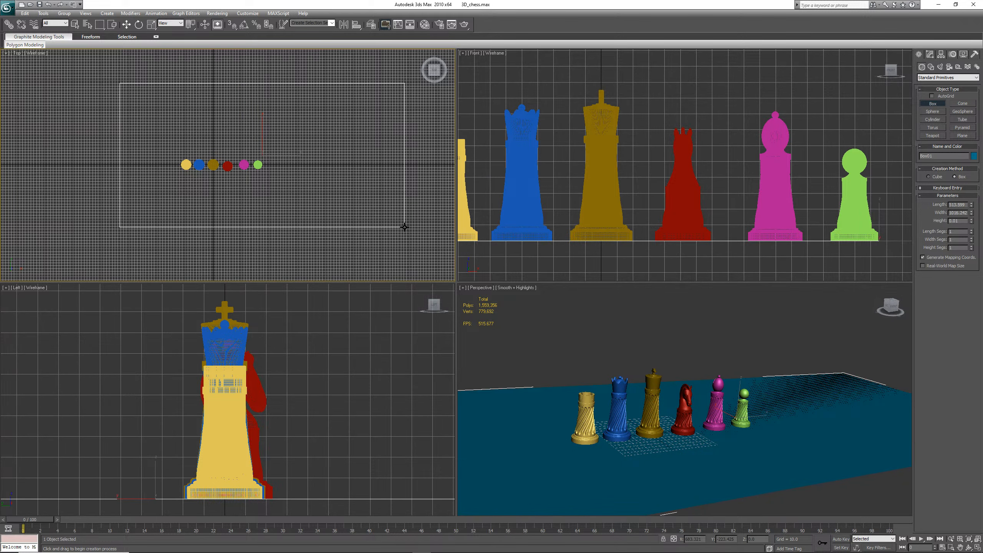
pyautogui.moveTo(404, 227); pyautogui.dragTo(329, 243)
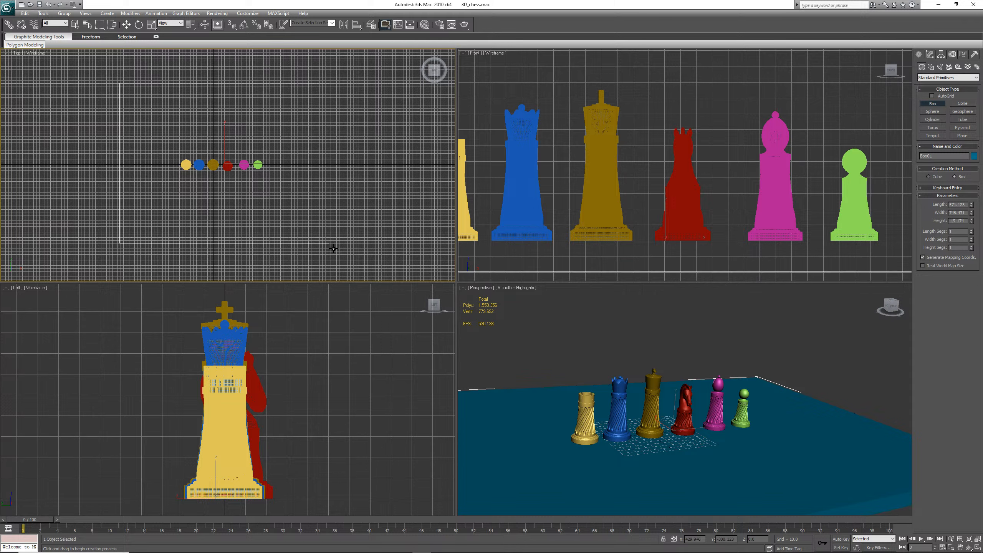
pyautogui.click(333, 247)
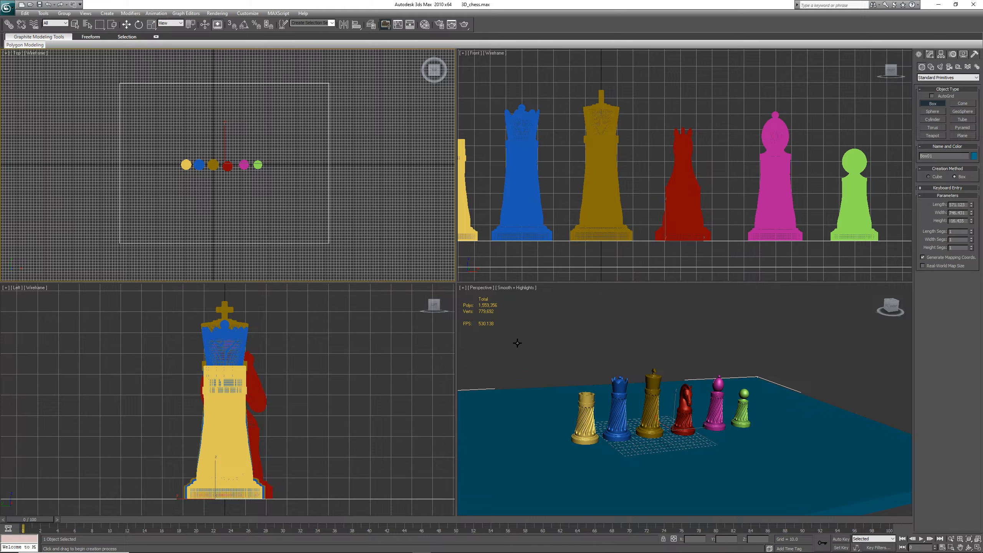
pyautogui.rightClick(691, 322)
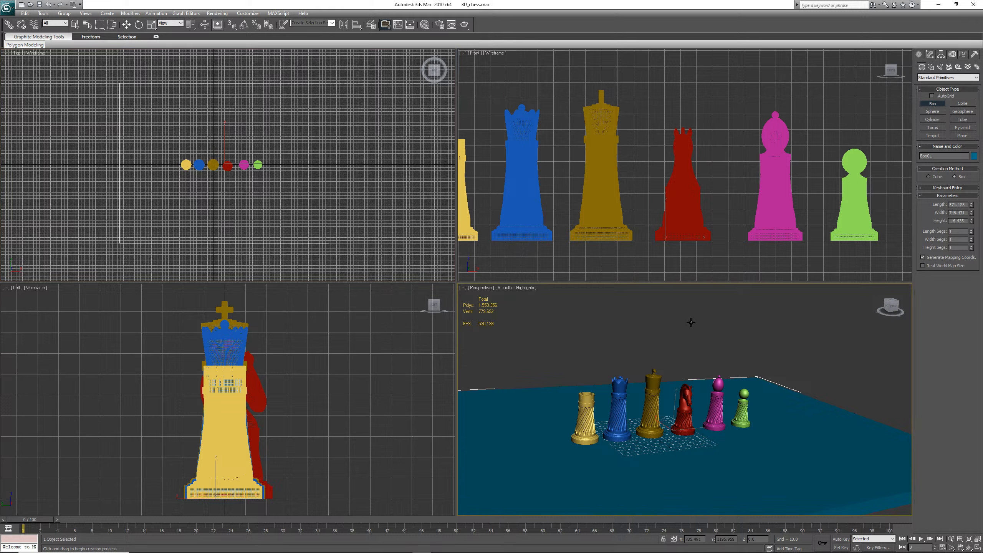
pyautogui.click(961, 549)
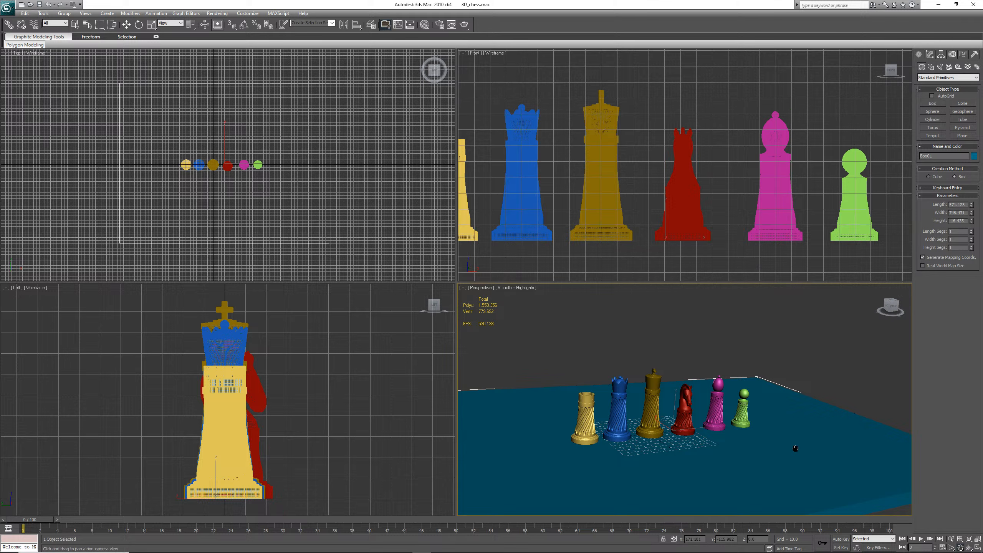
pyautogui.moveTo(797, 451); pyautogui.dragTo(592, 355)
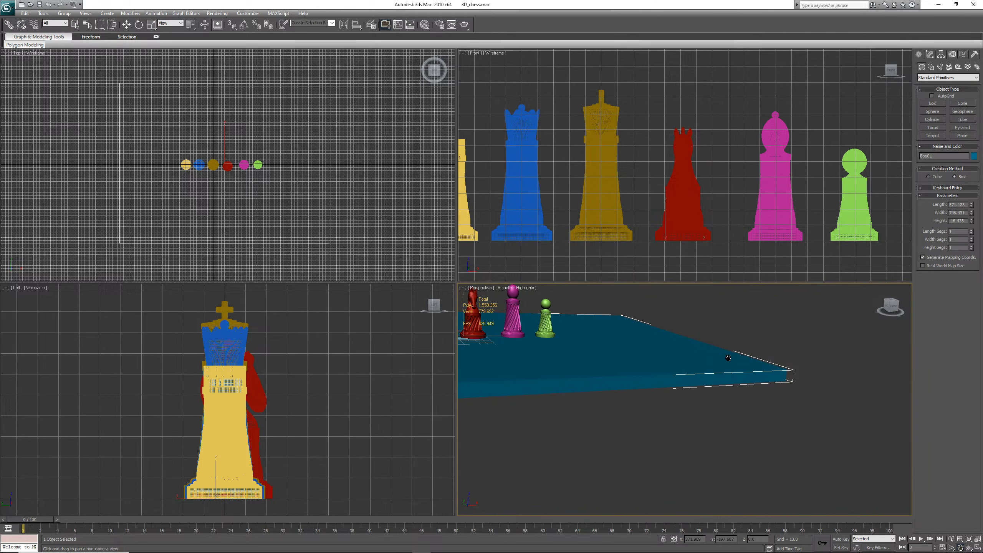
pyautogui.moveTo(698, 367); pyautogui.dragTo(882, 389)
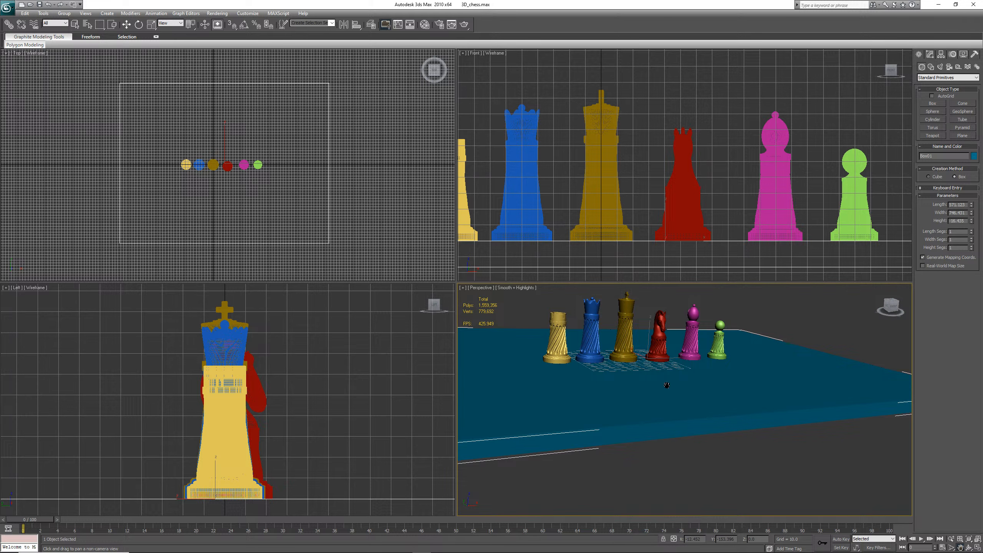
pyautogui.scroll(-2, 667, 386)
pyautogui.moveTo(666, 386); pyautogui.dragTo(681, 419)
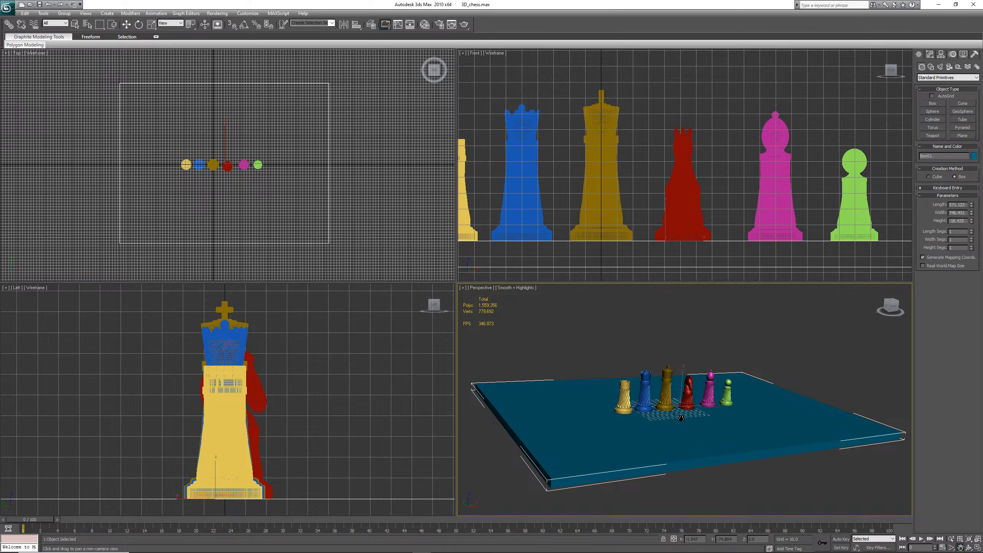
# Save the scene and set the base box's length to 512
pyautogui.hotkey('ctrl', 's')
pyautogui.click(932, 58)
pyautogui.press('e')
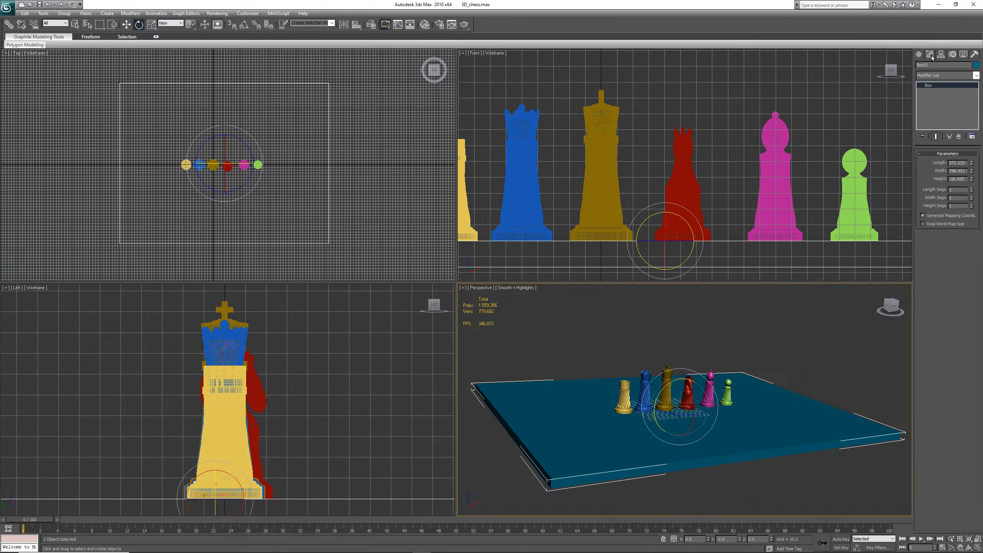
pyautogui.doubleClick(964, 163)
pyautogui.write('512')
pyautogui.press('Return')
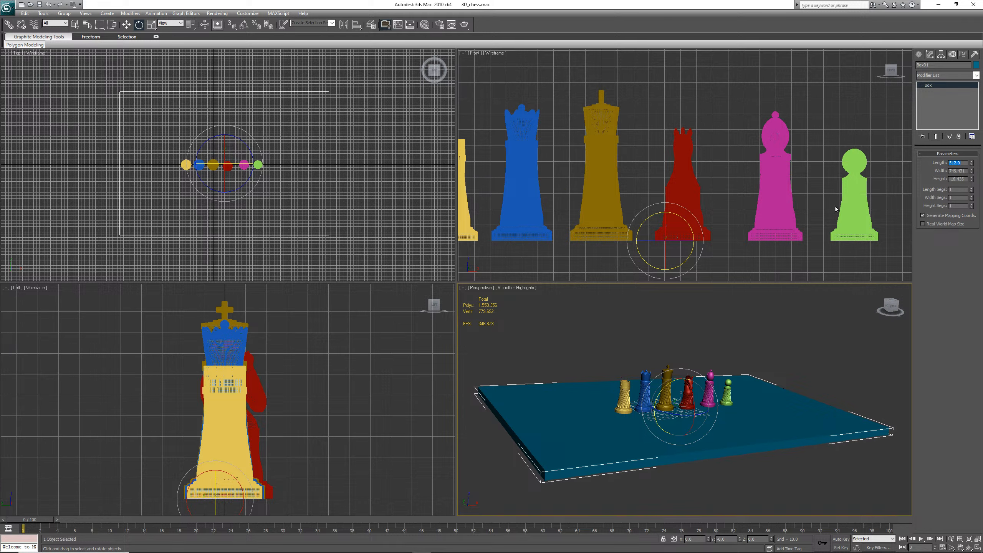
# Set the base box's width to 512 and its height to -15
pyautogui.press('Tab')
pyautogui.write('2')
pyautogui.press('Return')
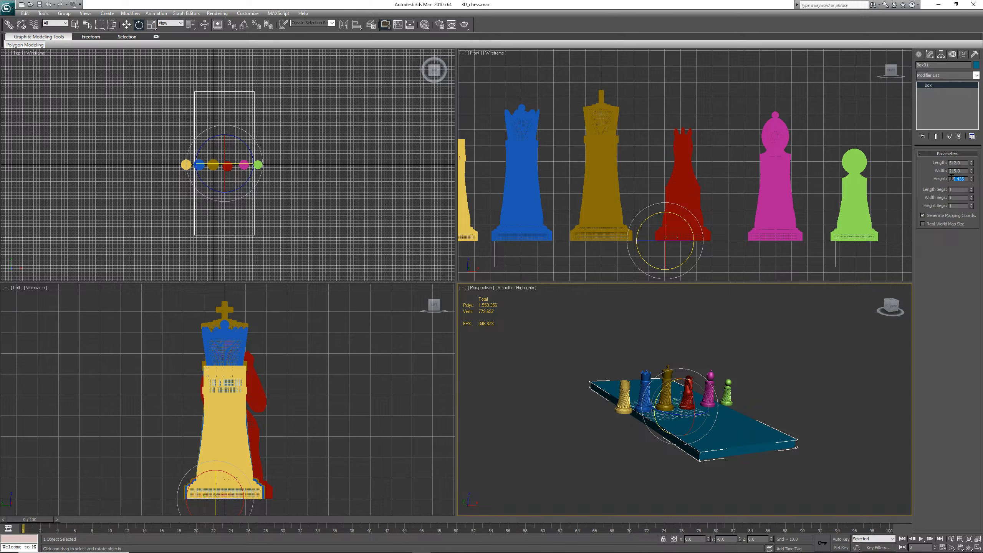
pyautogui.write('-15')
pyautogui.press('Return')
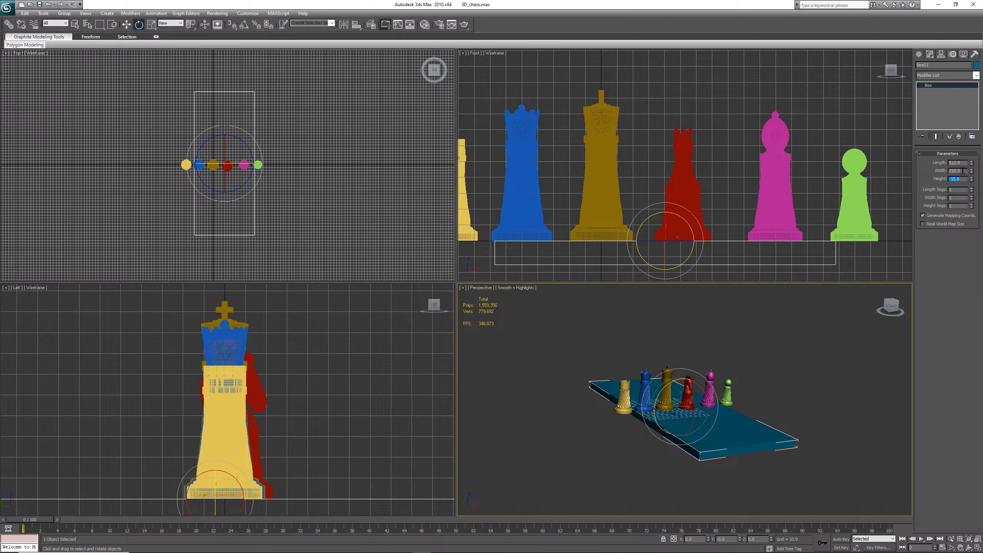
pyautogui.moveTo(964, 171); pyautogui.dragTo(953, 170)
pyautogui.write('512')
pyautogui.press('Return')
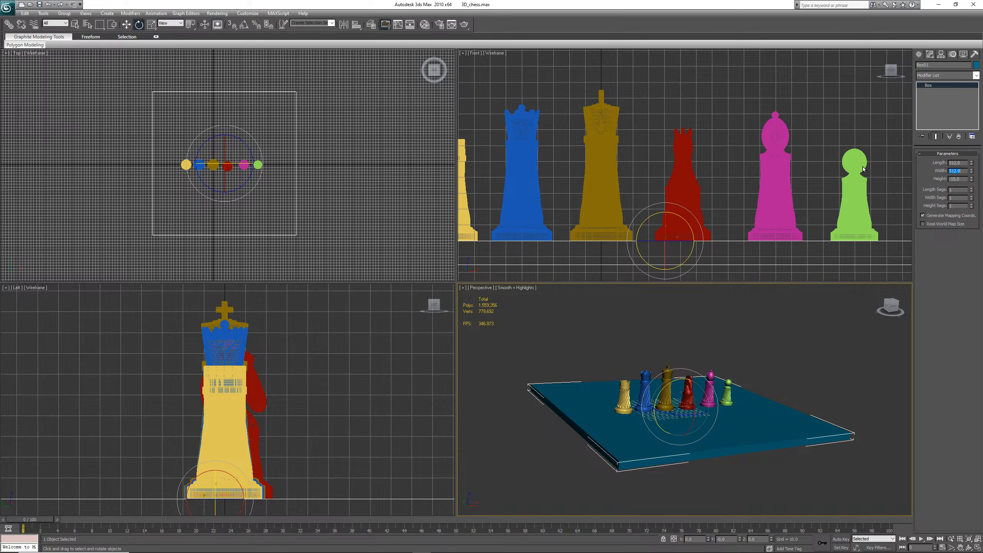
pyautogui.click(254, 14)
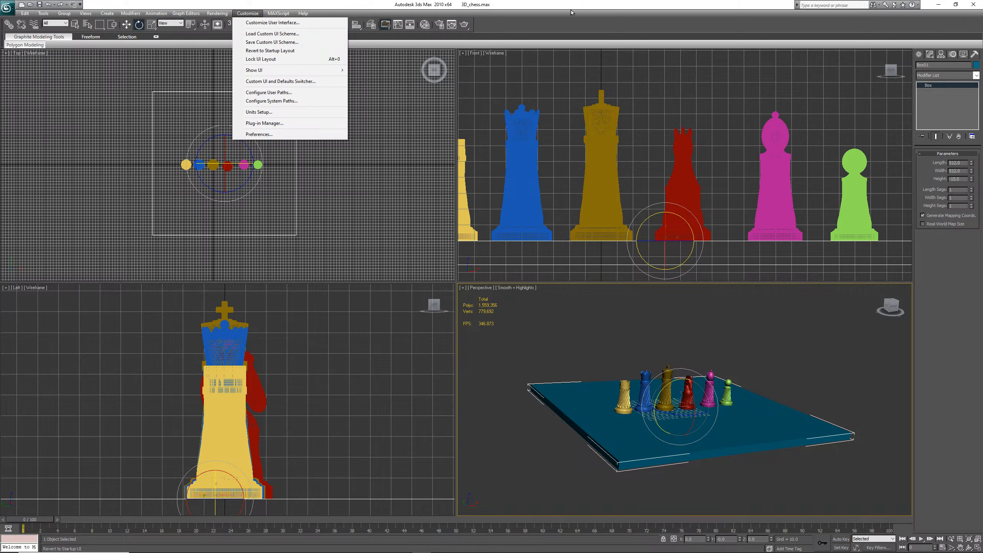
pyautogui.click(590, 23)
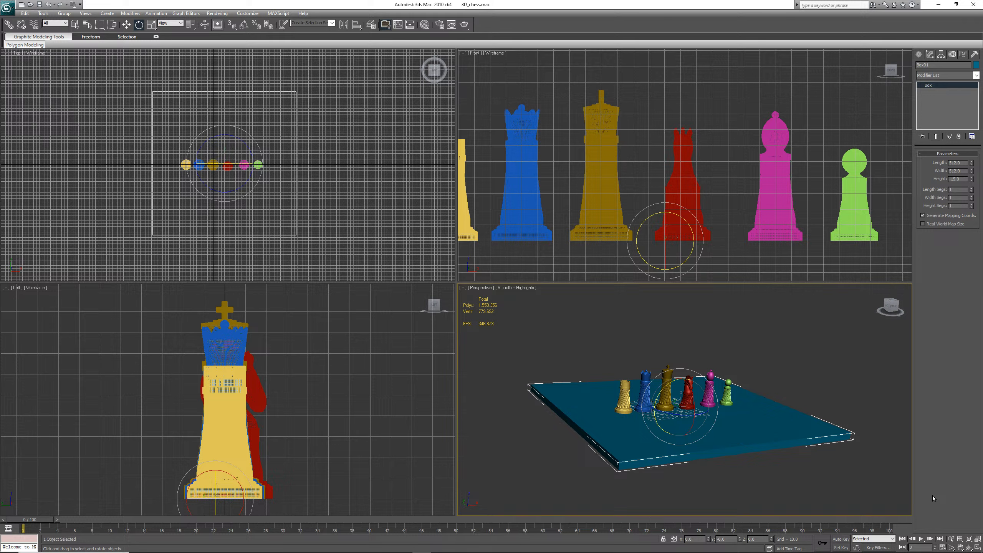
# Rename the base box Chessboard and save the scene
pyautogui.click(969, 547)
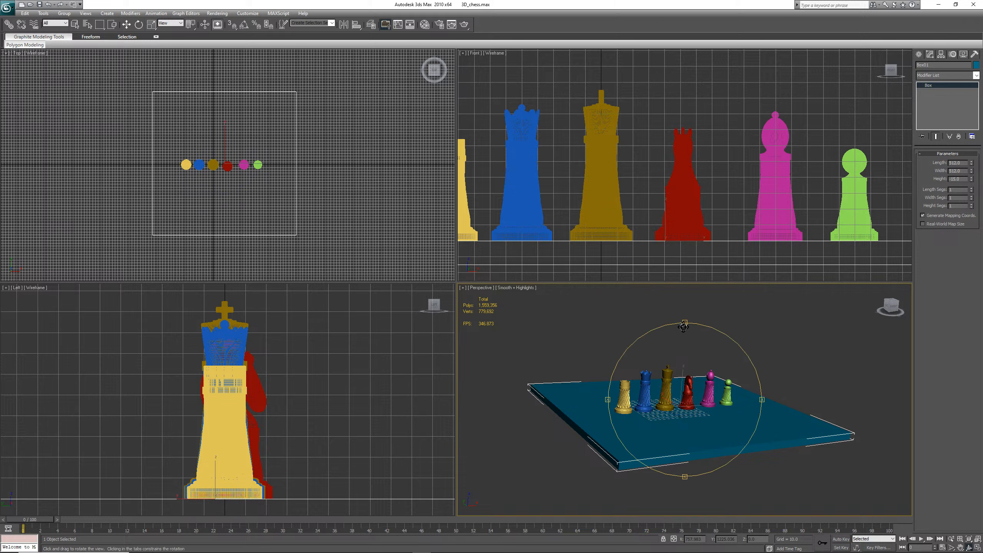
pyautogui.moveTo(685, 324); pyautogui.dragTo(685, 327)
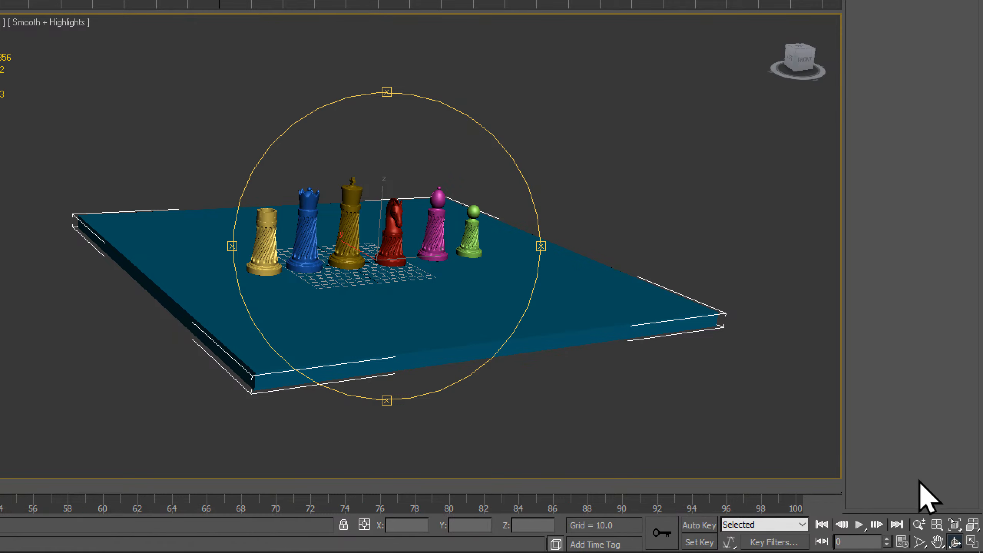
pyautogui.click(954, 543)
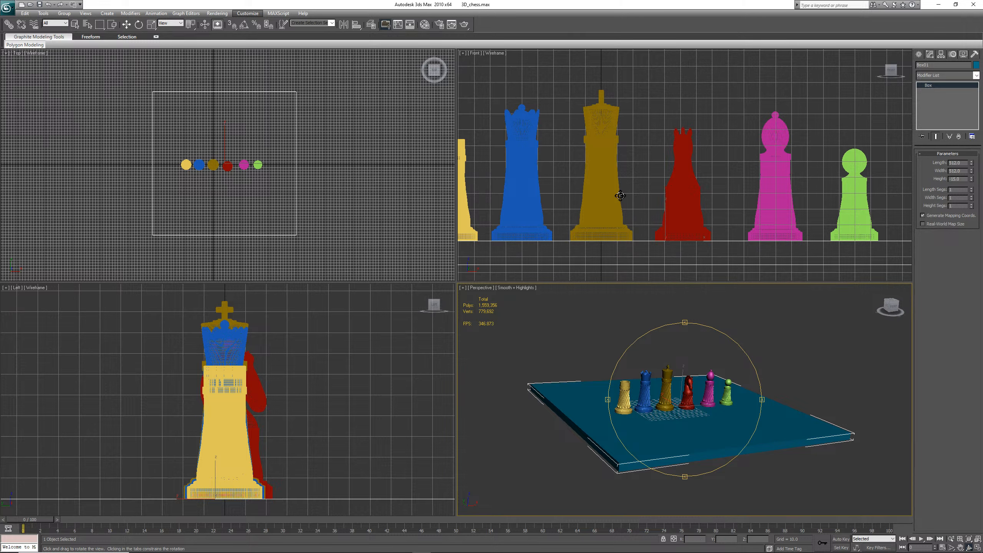
pyautogui.moveTo(684, 325)
pyautogui.mouseDown()
pyautogui.moveTo(691, 360)
pyautogui.moveTo(684, 322)
pyautogui.moveTo(686, 330)
pyautogui.mouseUp()
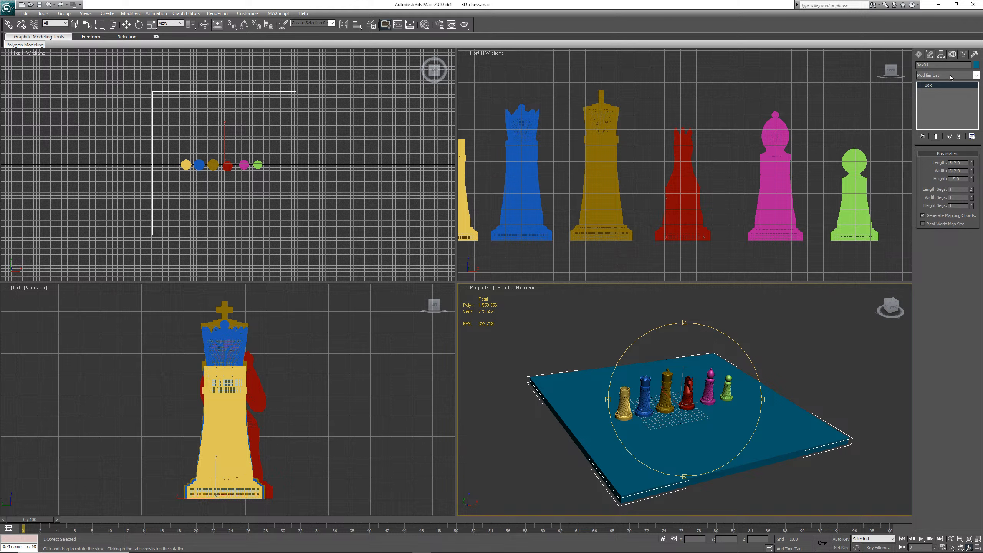
pyautogui.moveTo(940, 65); pyautogui.dragTo(886, 63)
pyautogui.write('ChessBoard')
pyautogui.moveTo(945, 64); pyautogui.dragTo(909, 64)
pyautogui.hotkey('ctrl', 's')
# Open the Material Editor and reposition its window over the viewports
pyautogui.moveTo(761, 399)
pyautogui.mouseDown()
pyautogui.moveTo(858, 387)
pyautogui.moveTo(761, 416)
pyautogui.mouseUp()
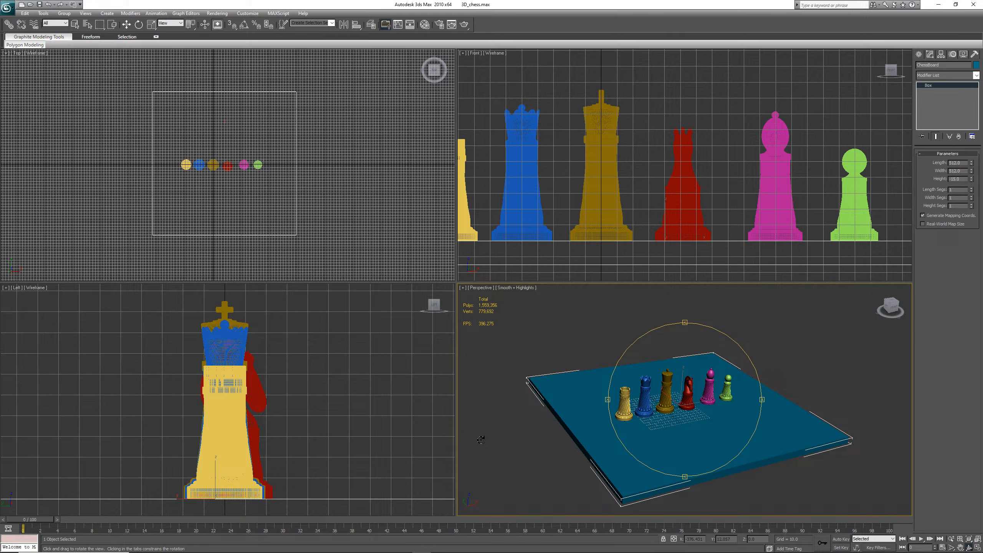
pyautogui.press('m')
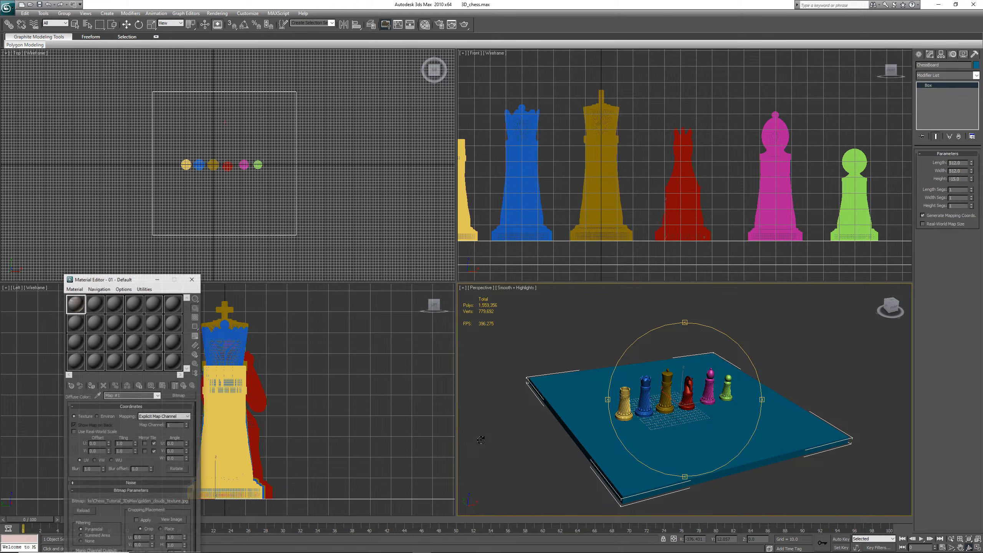
pyautogui.moveTo(140, 281); pyautogui.dragTo(346, 217)
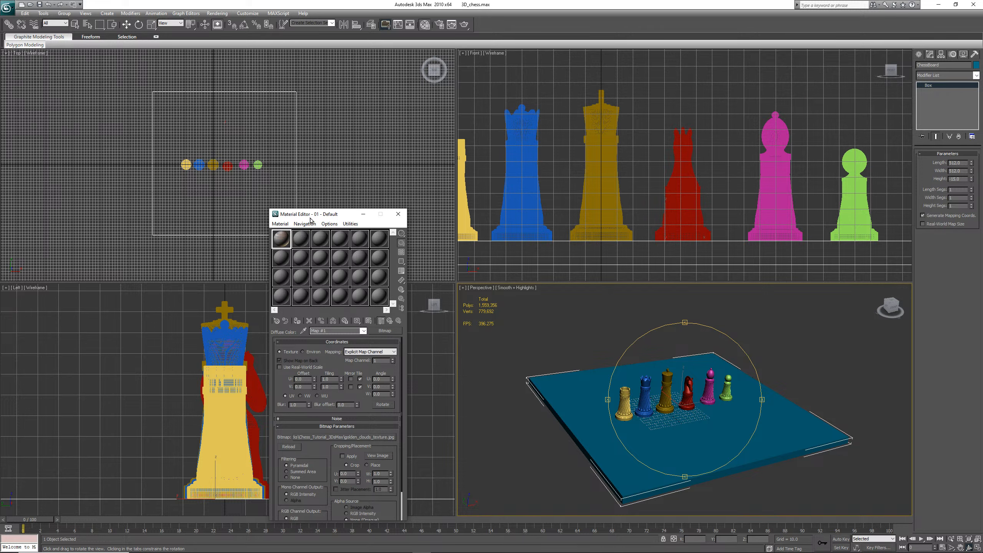
pyautogui.moveTo(309, 217); pyautogui.dragTo(179, 215)
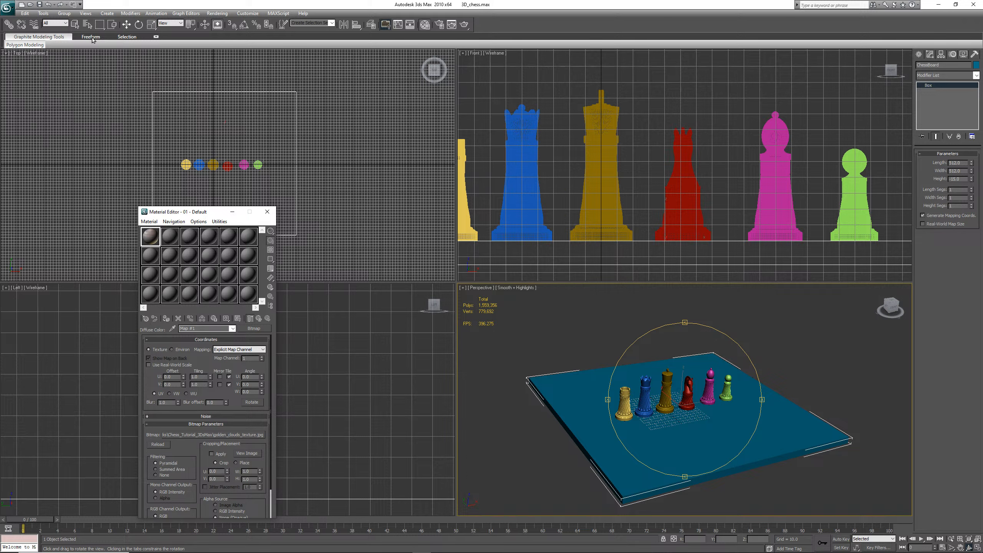
pyautogui.click(86, 14)
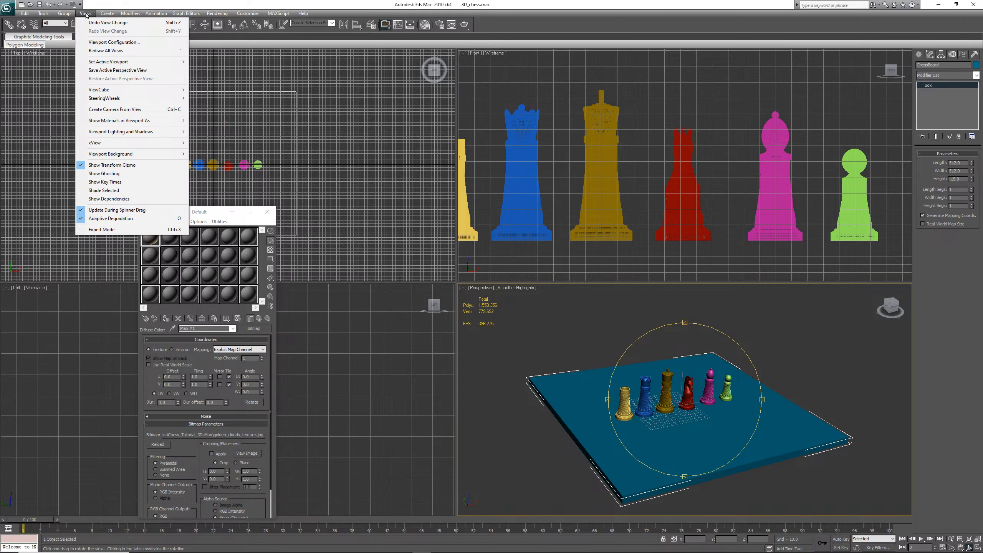
pyautogui.moveTo(45, 13)
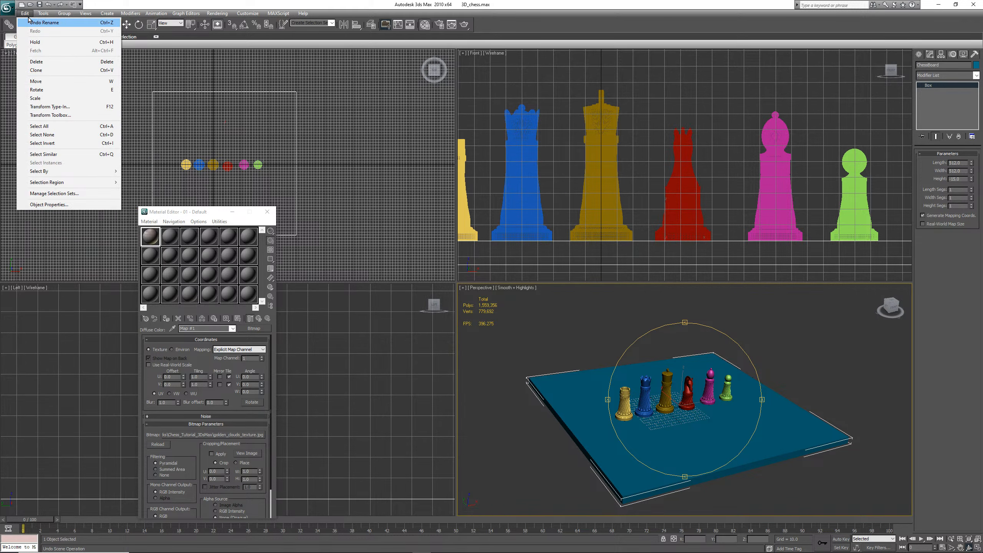
pyautogui.moveTo(93, 15)
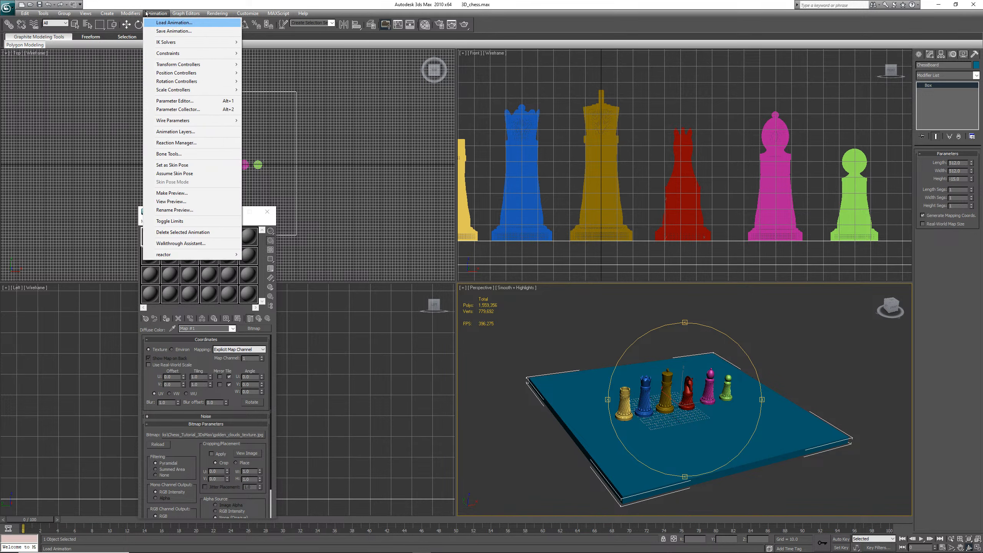
pyautogui.moveTo(217, 14)
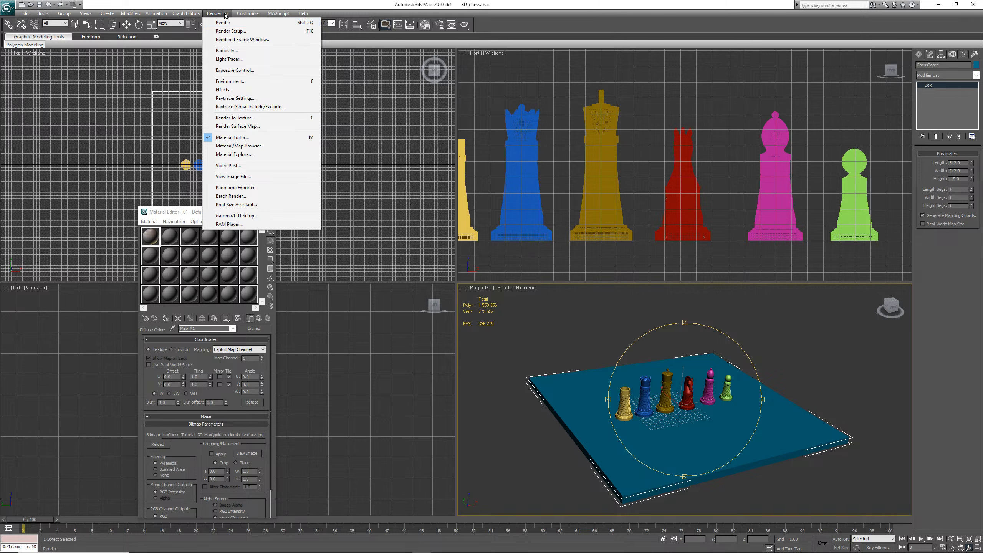
pyautogui.click(228, 138)
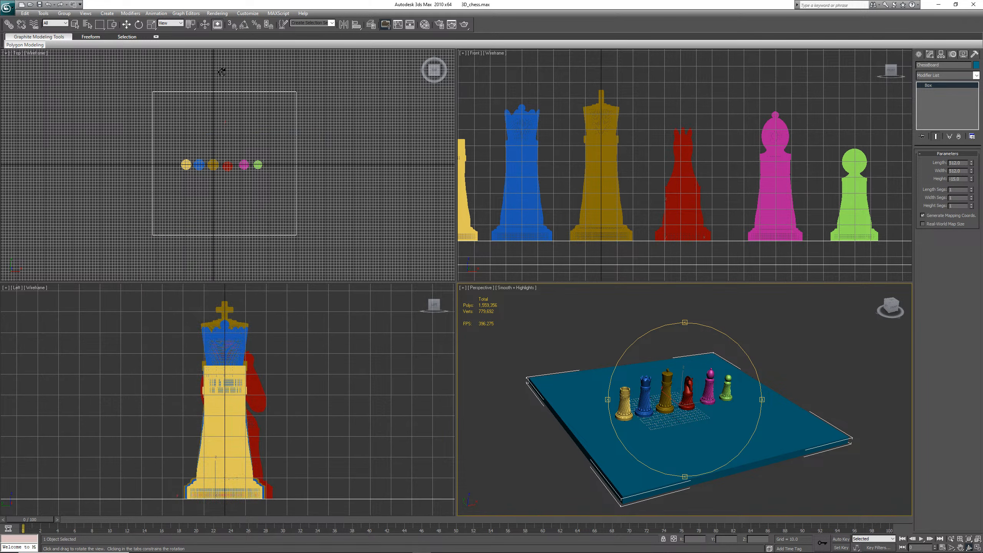
pyautogui.click(217, 13)
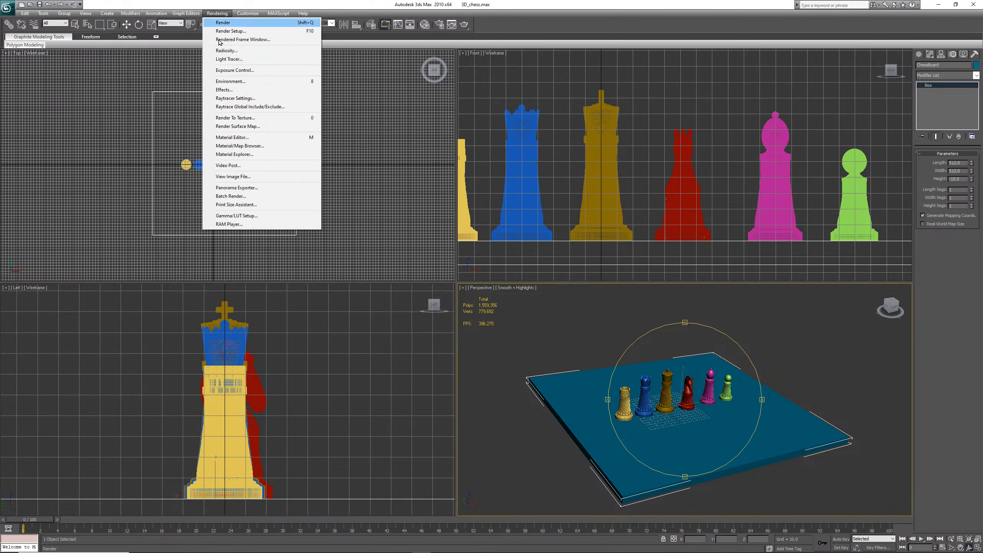
pyautogui.click(237, 138)
pyautogui.click(214, 13)
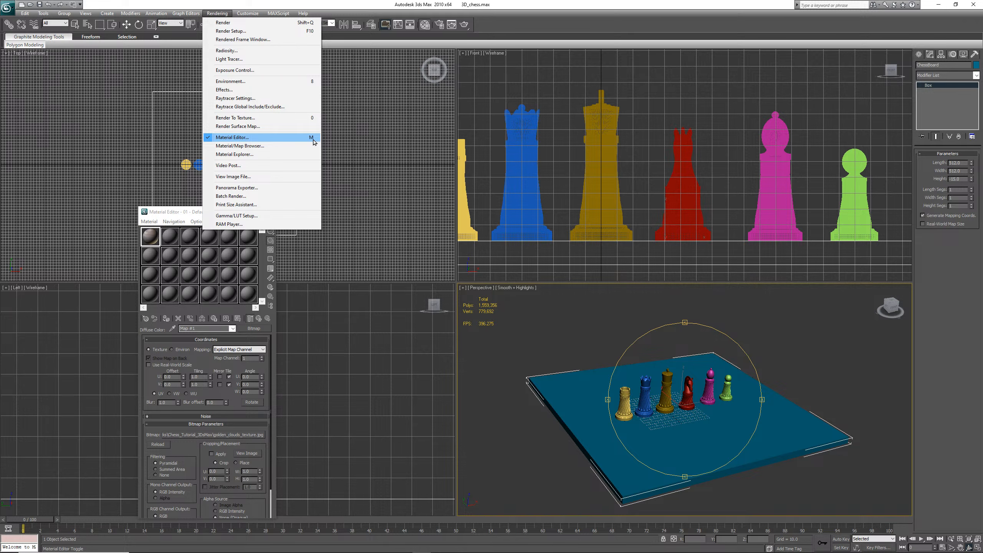
pyautogui.click(176, 214)
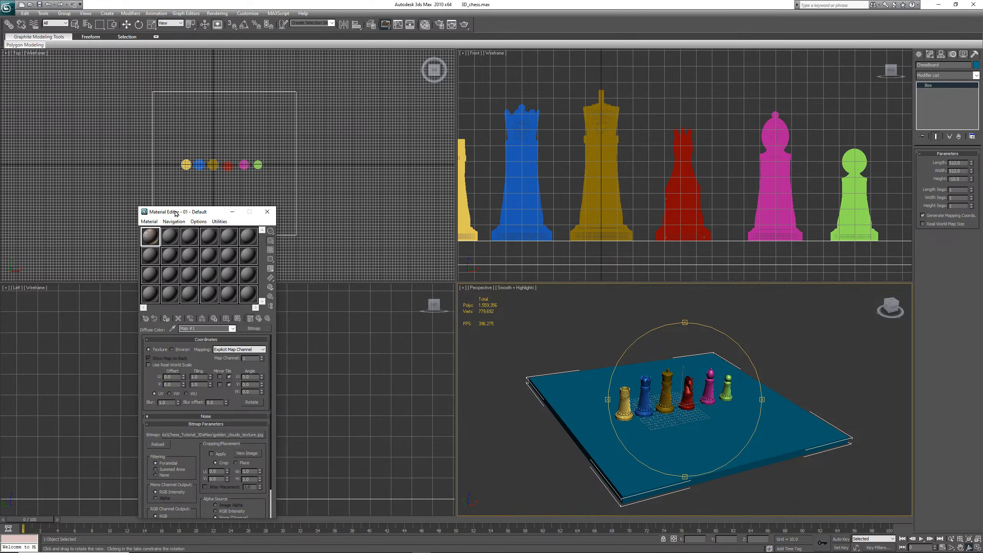
# Select the second material slot and name the material ChessBoardTexture
pyautogui.click(170, 242)
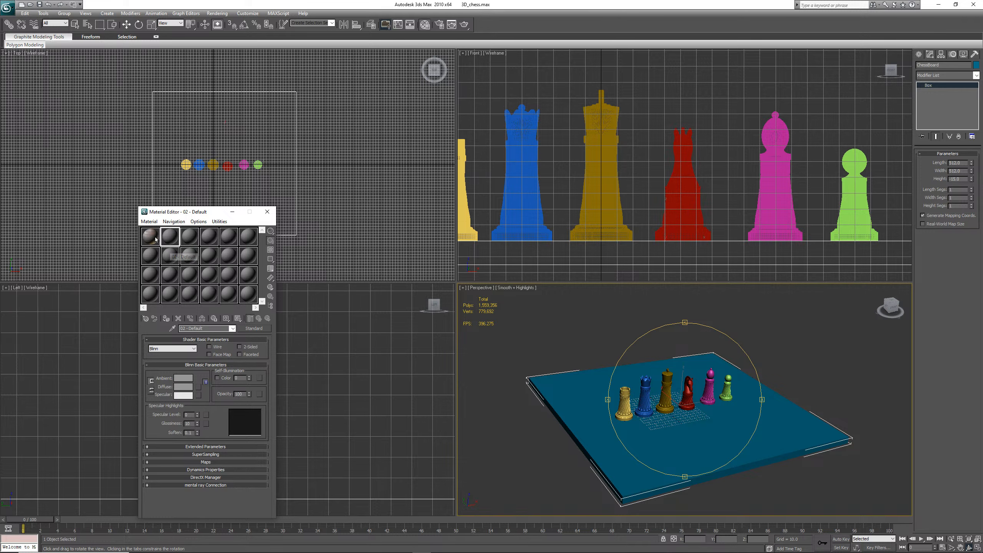
pyautogui.click(154, 238)
pyautogui.click(170, 242)
pyautogui.moveTo(202, 328); pyautogui.dragTo(169, 328)
pyautogui.write('ChessBoardTexture')
pyautogui.click(199, 329)
# Set the ChessBoardTexture material's diffuse color to a bright orange-red
pyautogui.click(186, 388)
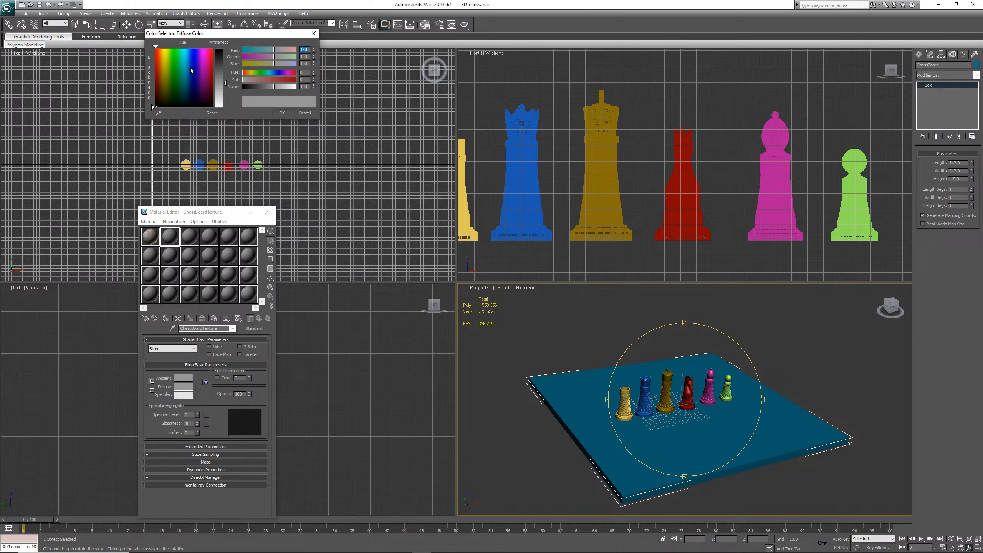
pyautogui.click(157, 55)
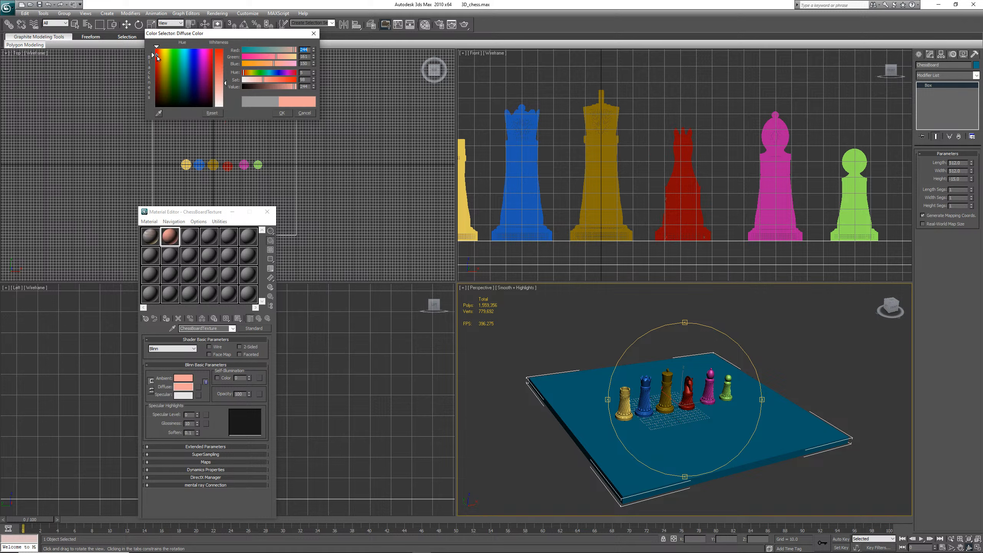
pyautogui.click(224, 57)
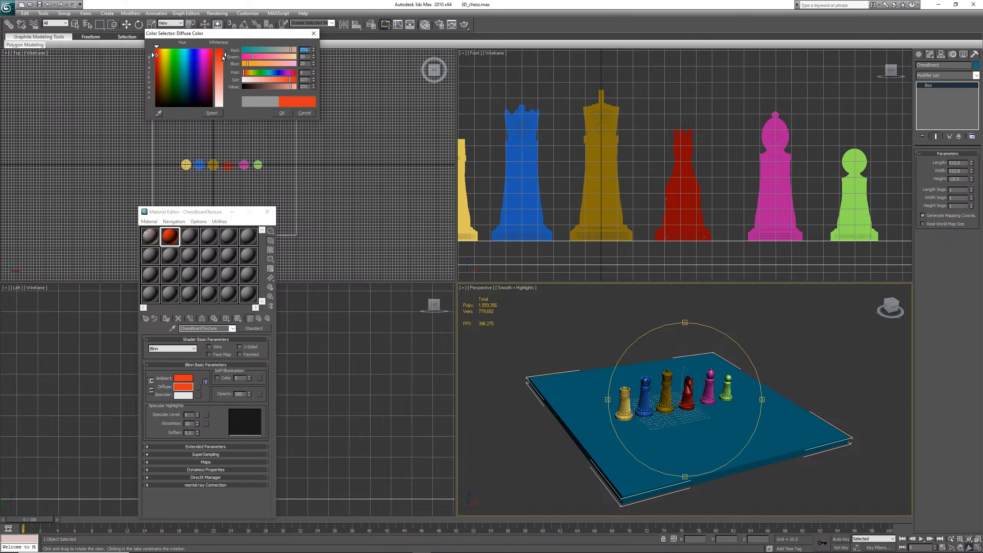
pyautogui.click(282, 113)
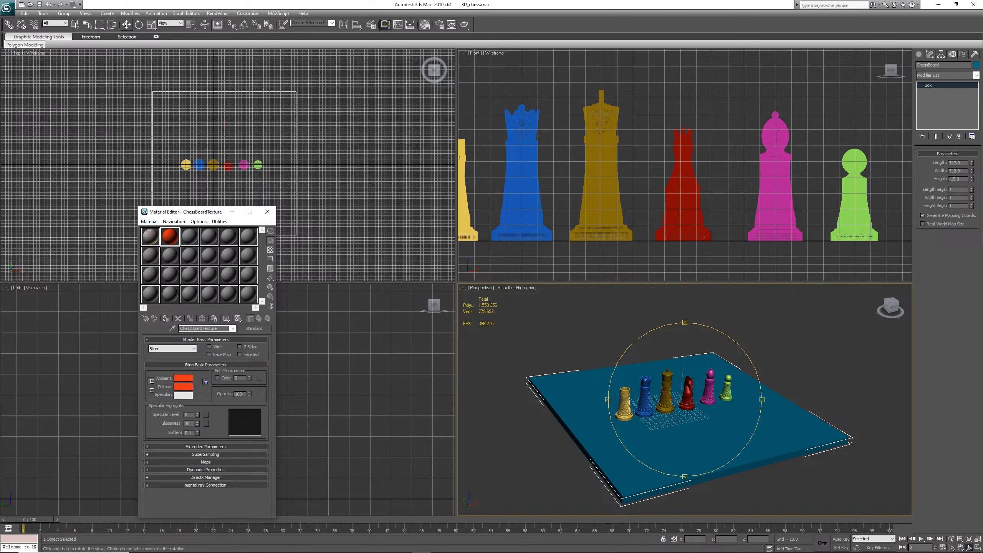
# Reselect the Chessboard box with the Select and Move tool and save the scene
pyautogui.click(127, 25)
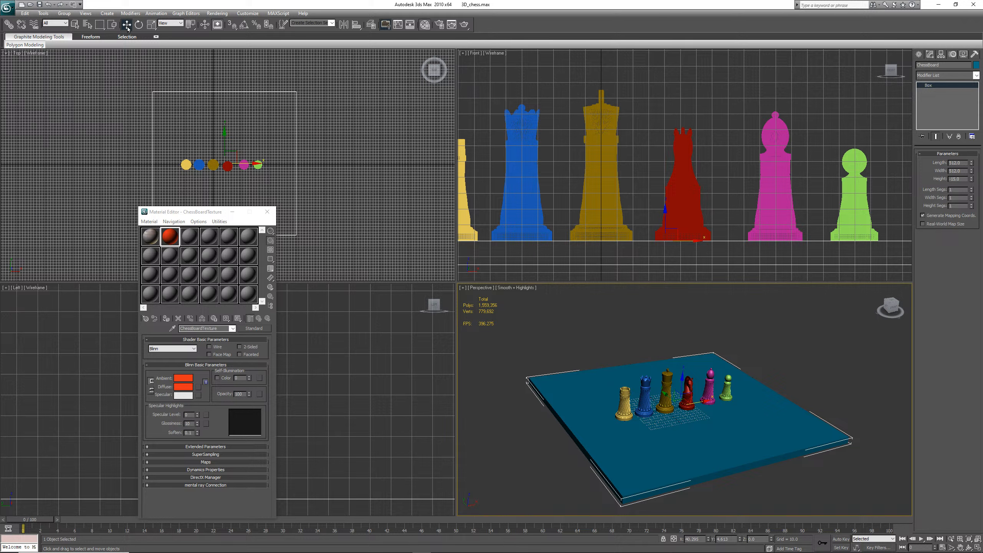
pyautogui.click(850, 352)
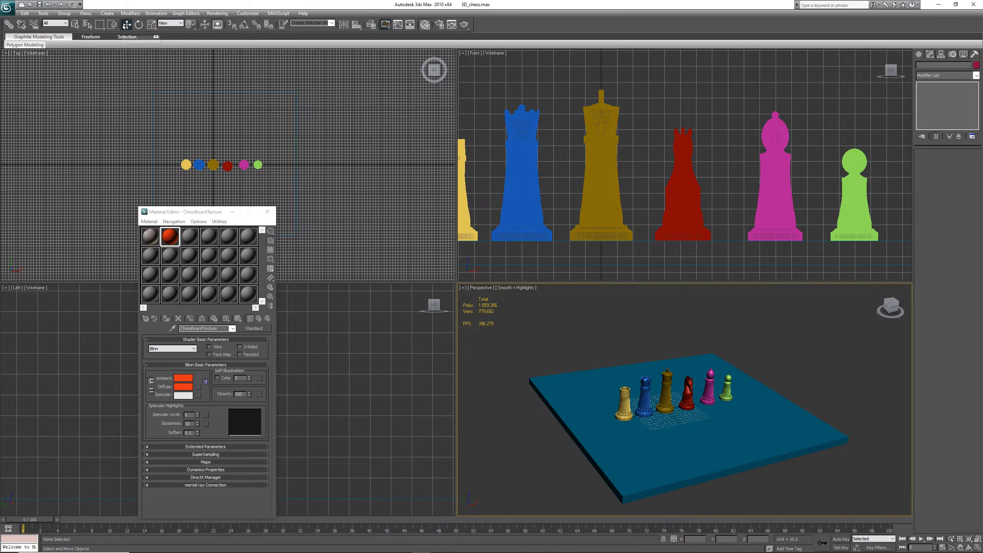
pyautogui.click(806, 436)
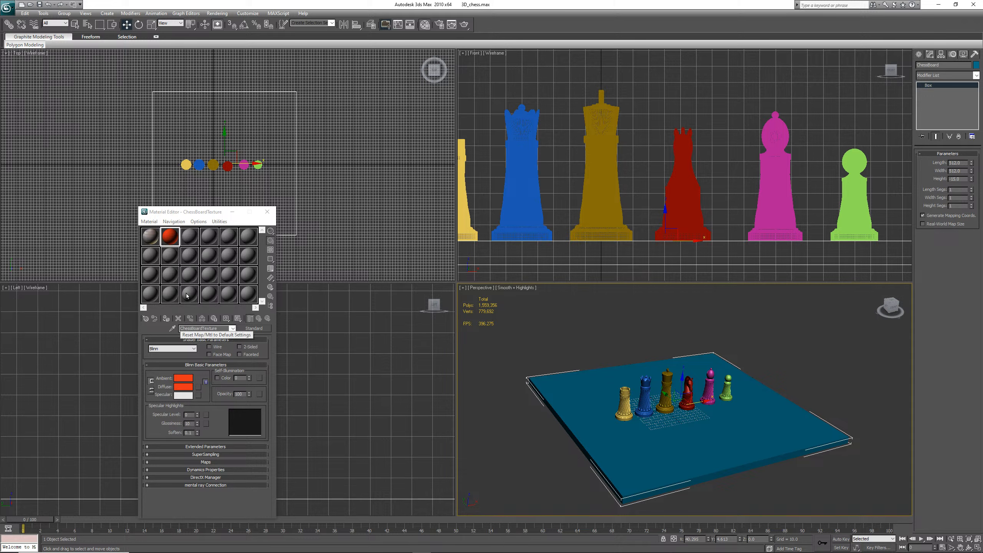
pyautogui.hotkey('ctrl', 's')
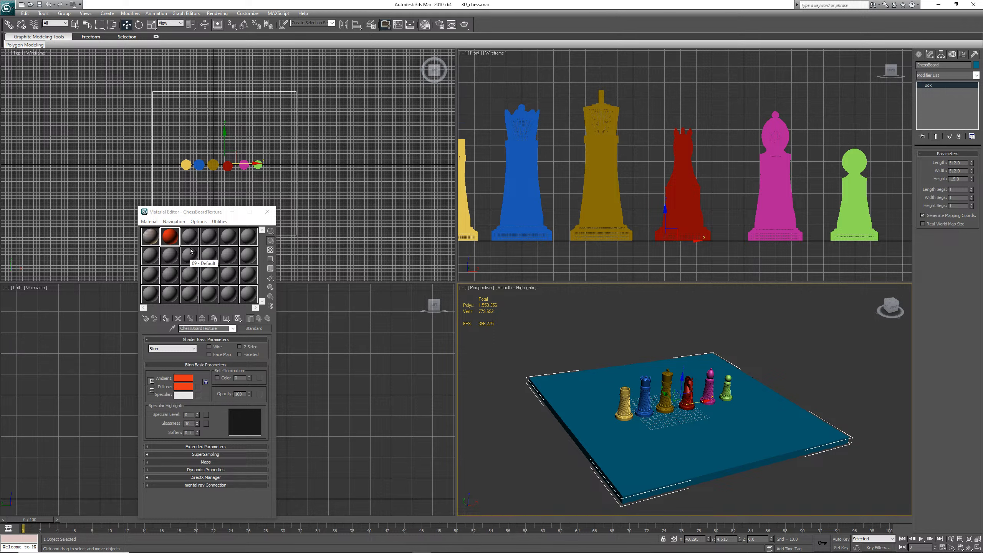
pyautogui.click(204, 222)
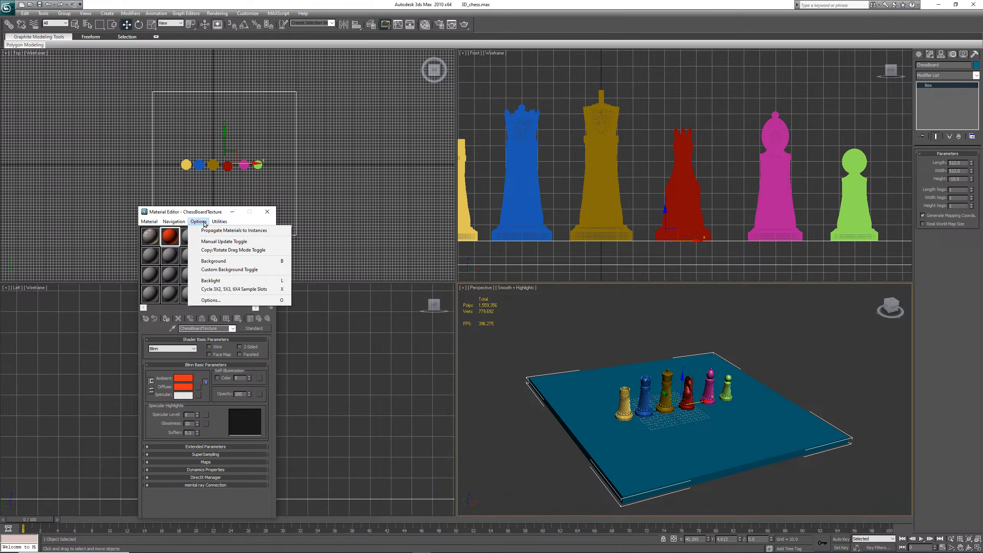
pyautogui.click(204, 223)
pyautogui.click(148, 221)
pyautogui.moveTo(211, 222)
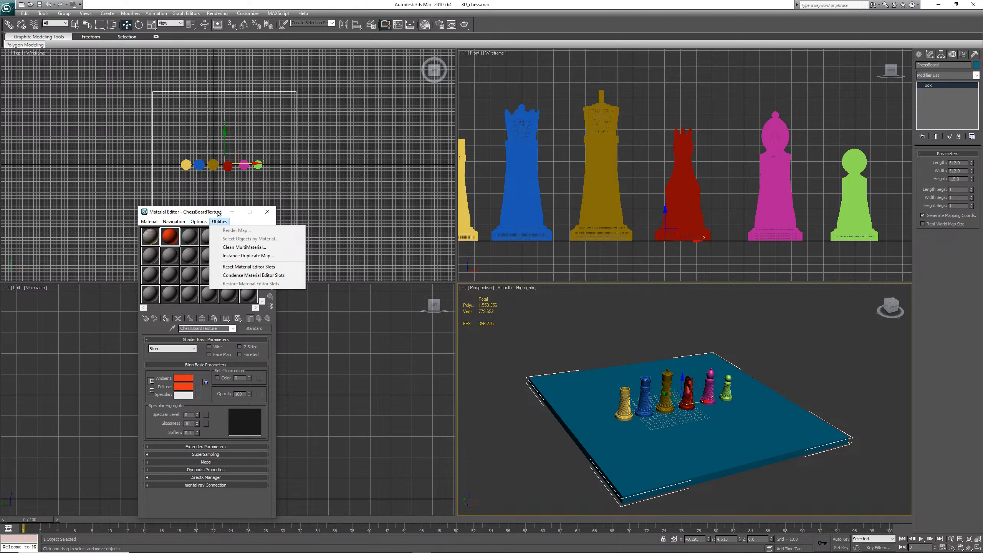
pyautogui.click(219, 214)
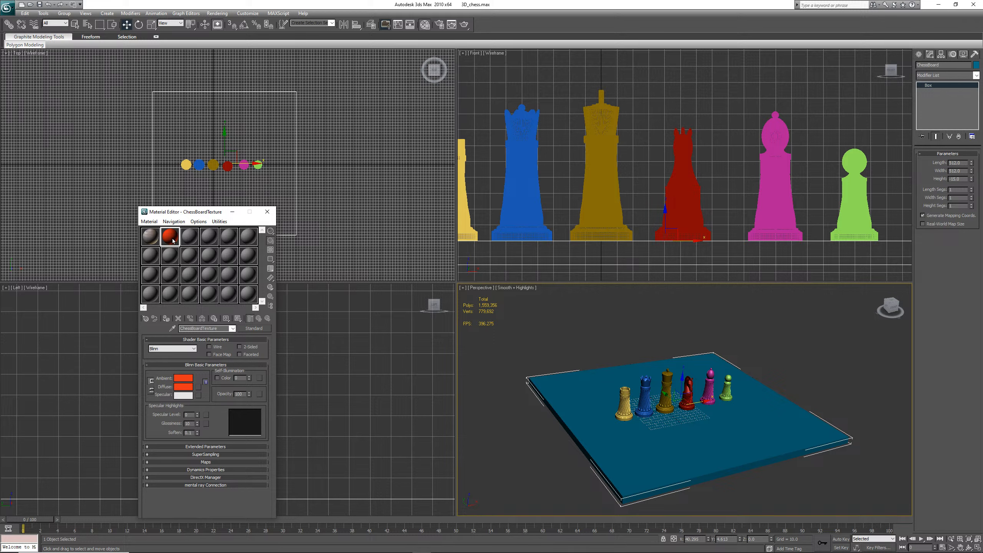
# Assign the ChessBoardTexture material to the chessboard box and render the perspective view
pyautogui.click(166, 319)
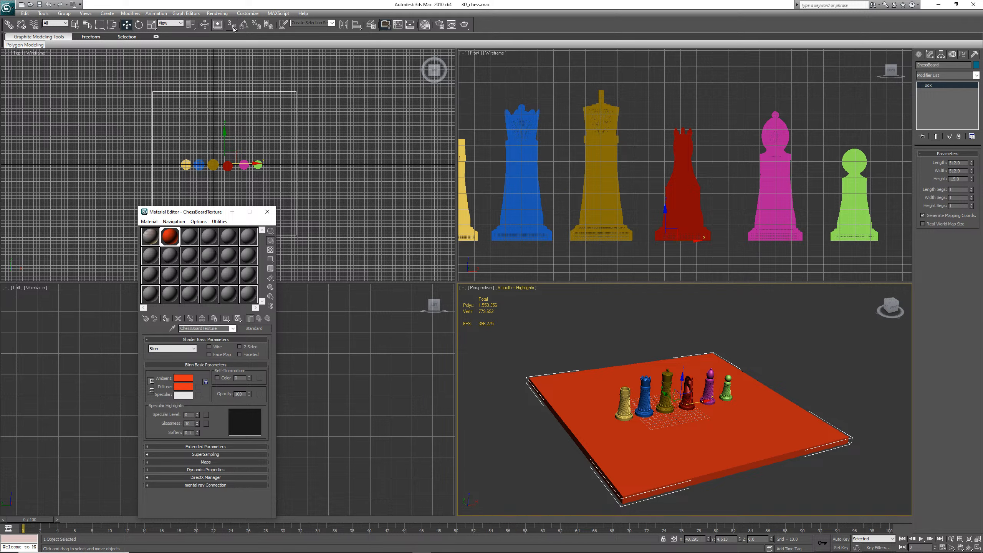
pyautogui.click(218, 13)
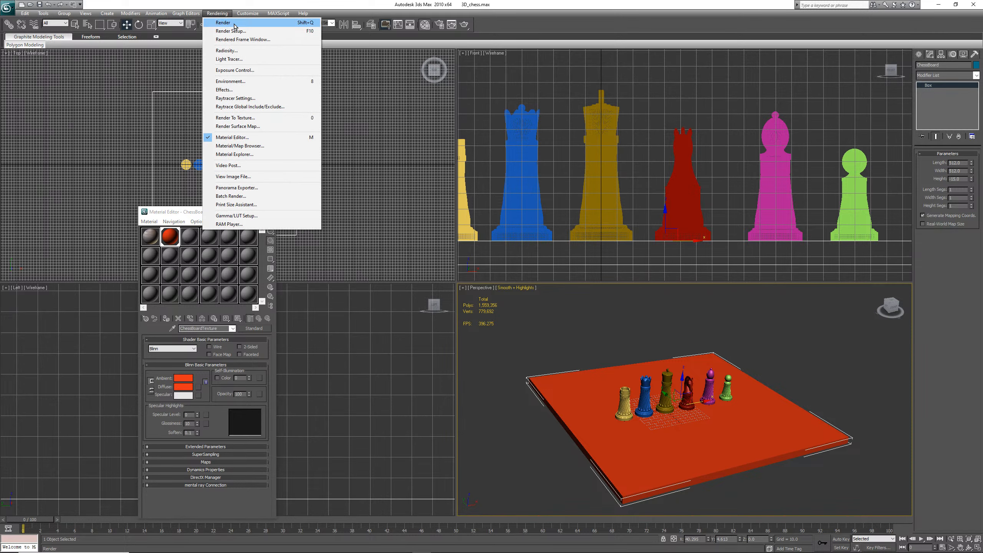
pyautogui.click(228, 23)
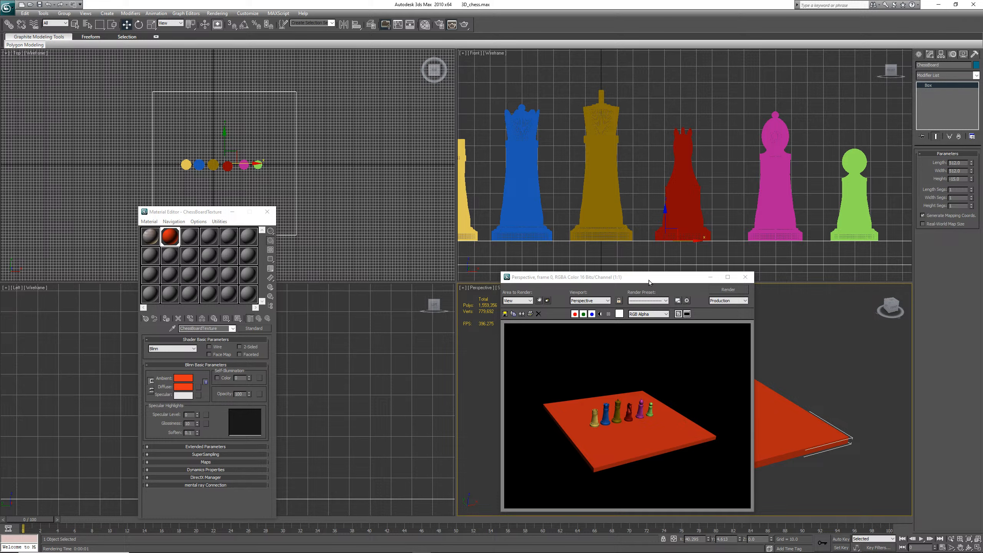
pyautogui.moveTo(649, 280); pyautogui.dragTo(340, 255)
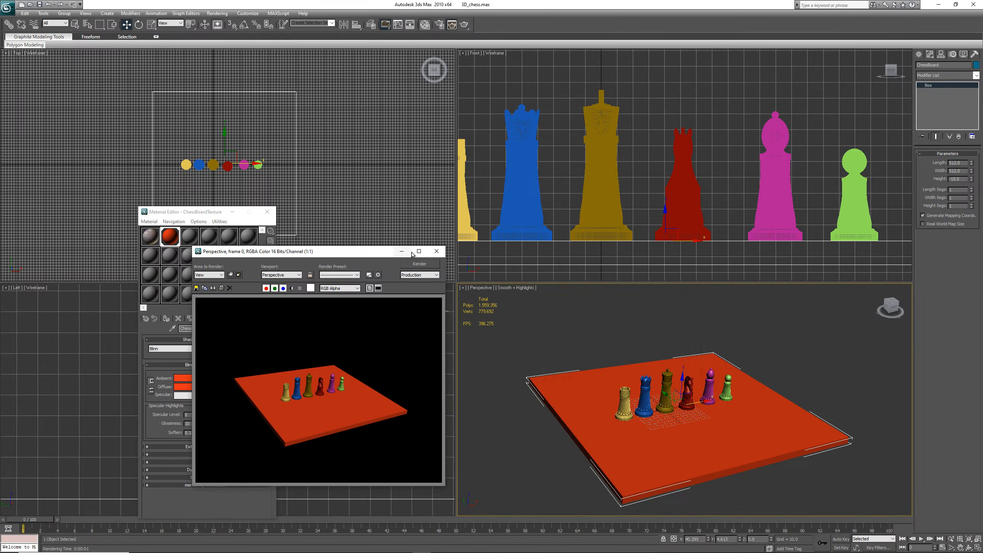
pyautogui.click(441, 255)
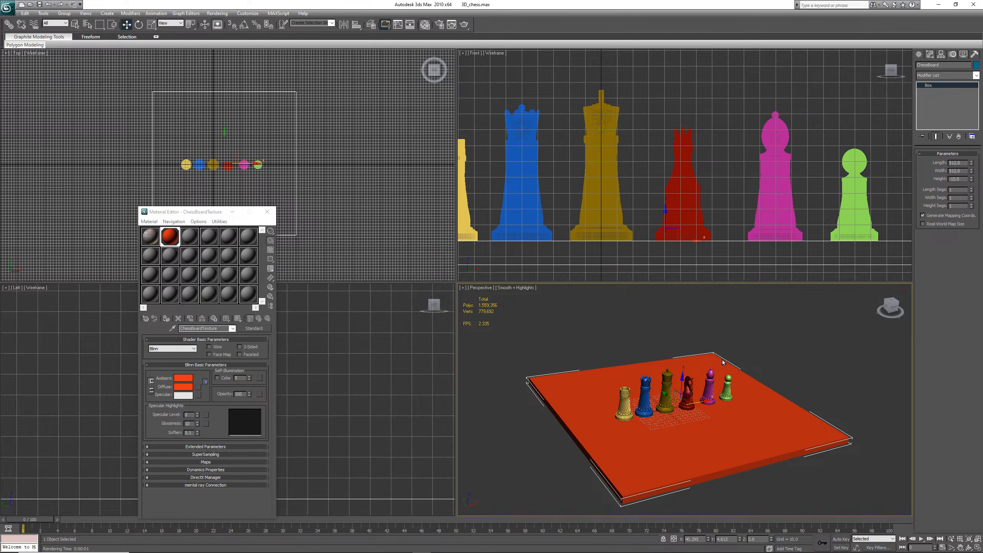
# Zoom the perspective view closer to the chess pieces and render it again
pyautogui.scroll(5, 720, 374)
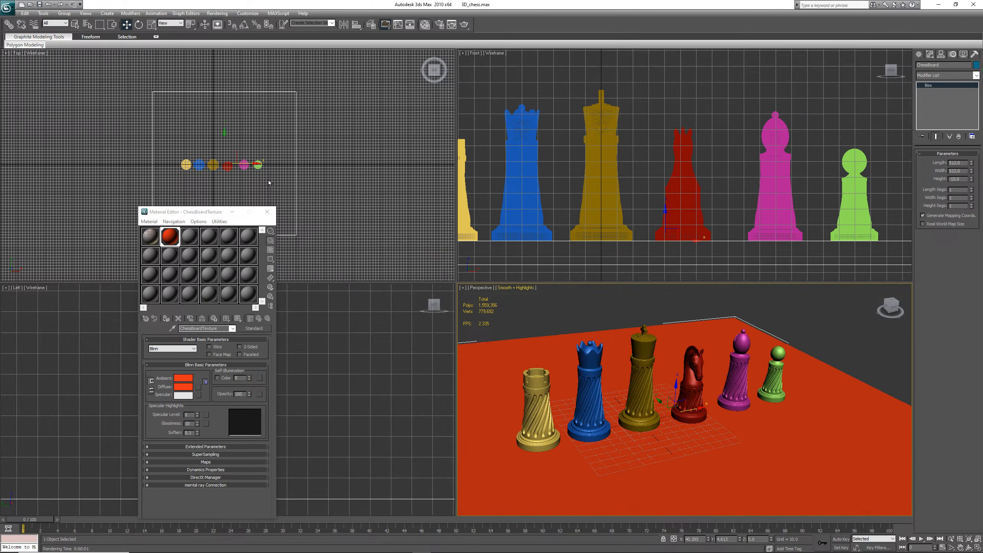
pyautogui.click(213, 14)
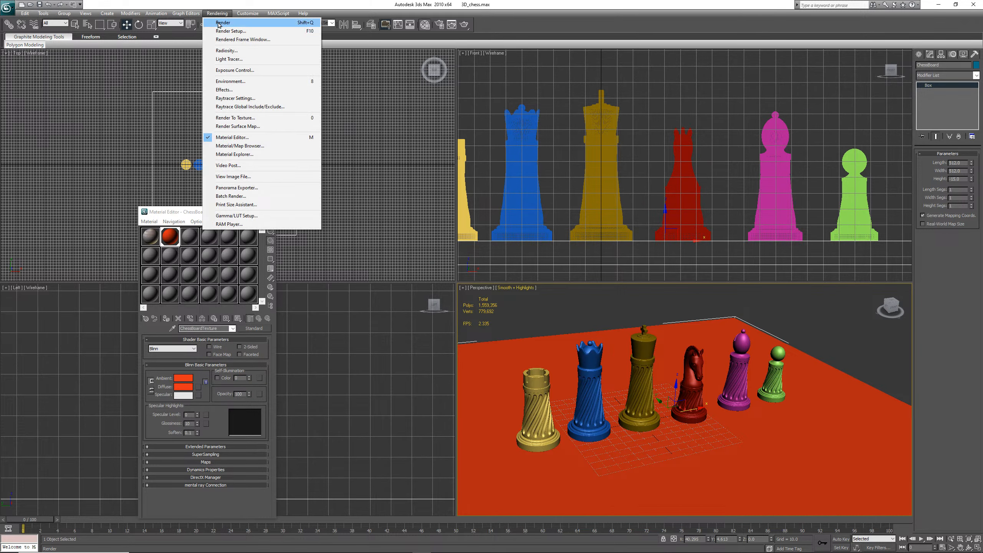
pyautogui.click(223, 22)
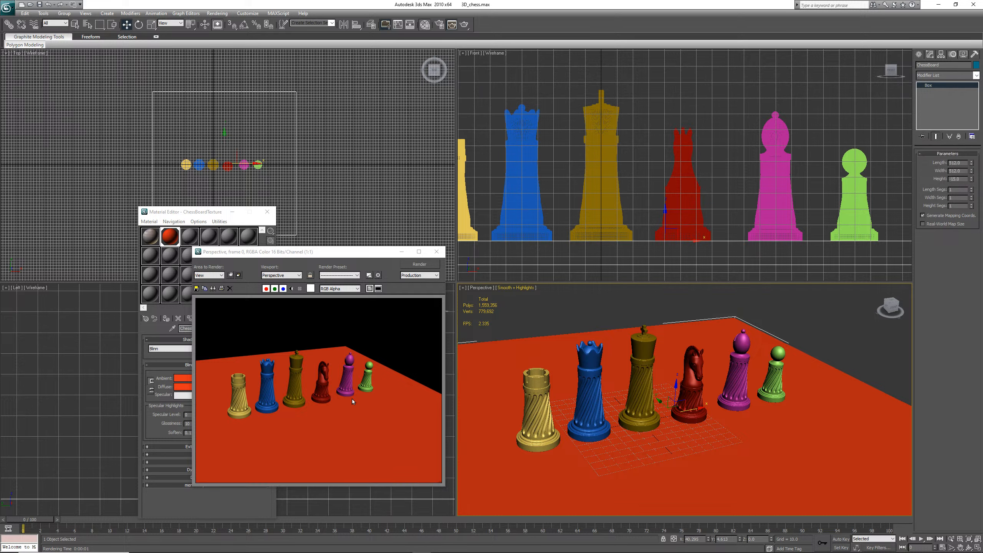
pyautogui.click(437, 253)
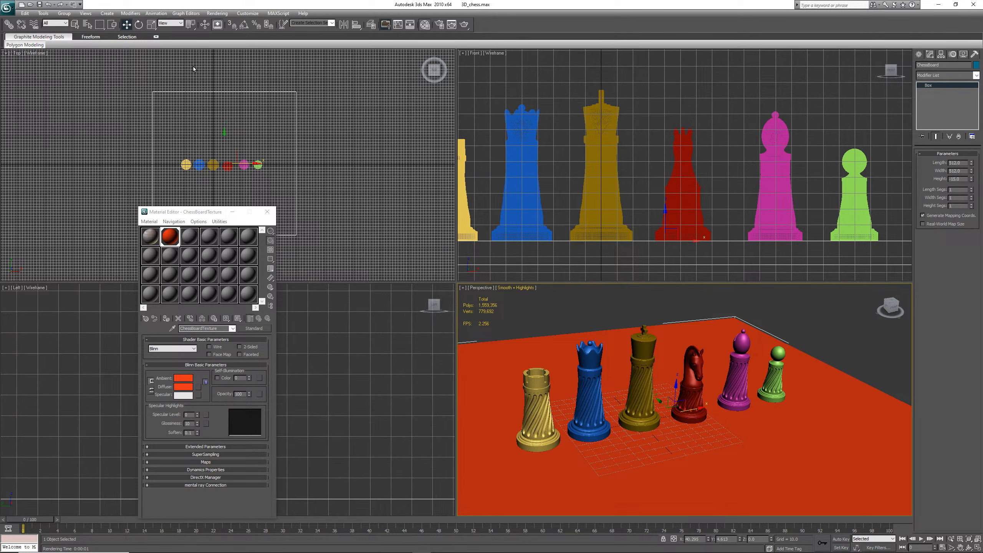
# Open Render Setup and render the perspective view from it
pyautogui.click(218, 13)
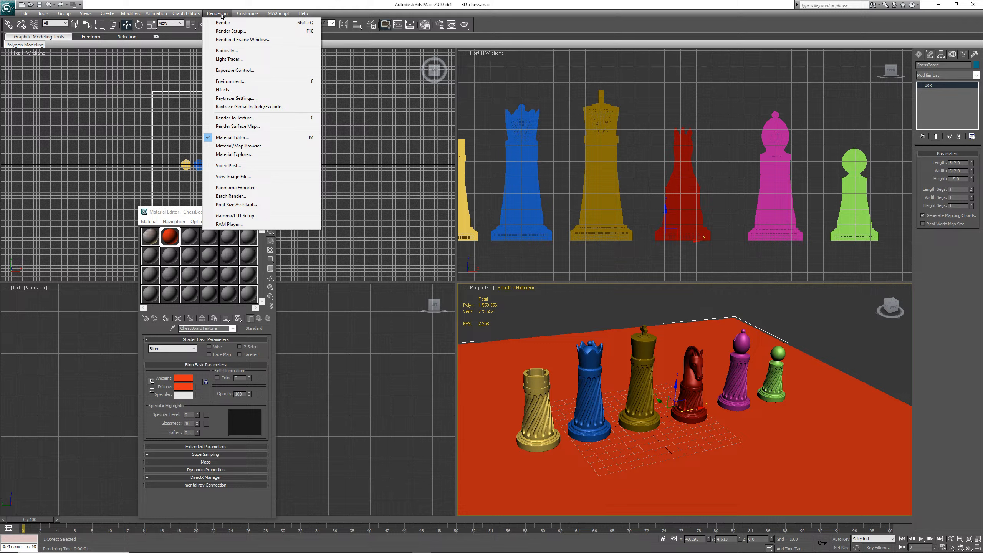
pyautogui.click(242, 32)
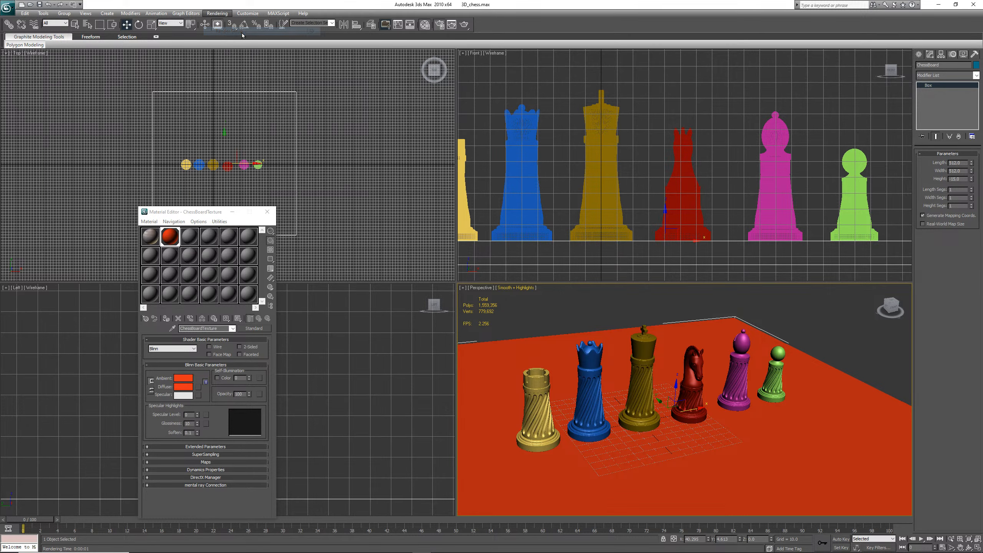
pyautogui.moveTo(86, 175); pyautogui.dragTo(421, 263)
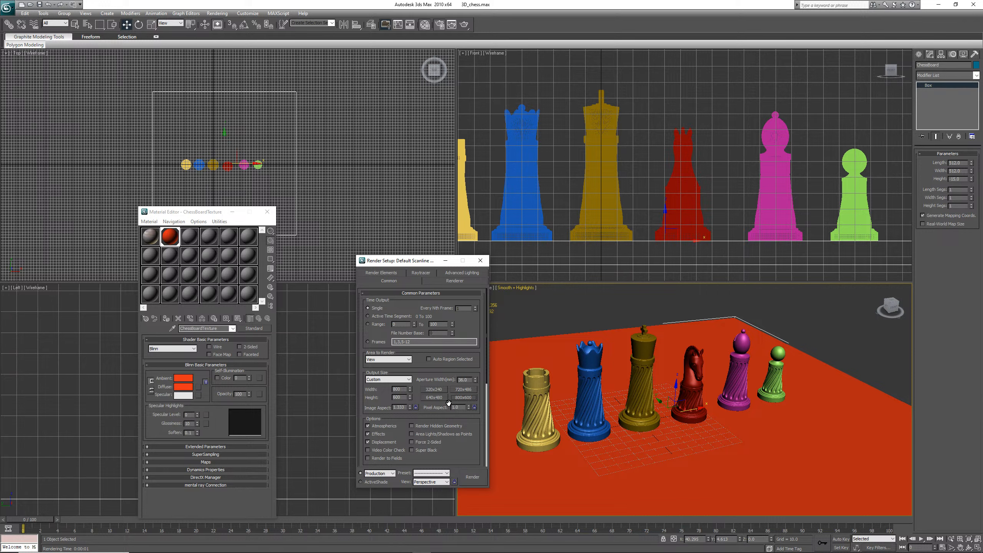
pyautogui.click(472, 476)
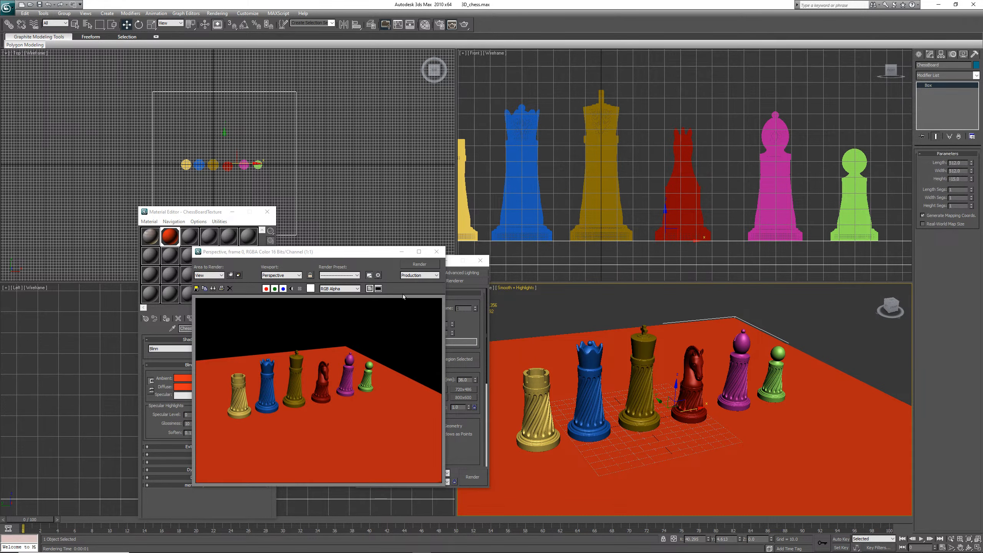
pyautogui.click(437, 252)
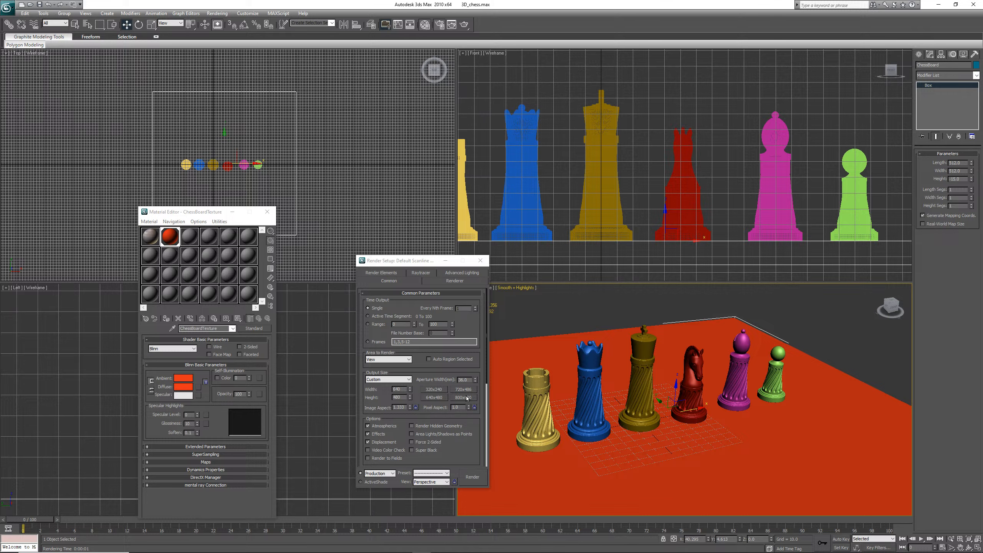
# Set the output size preset to 800 x 600 and render the perspective view
pyautogui.click(466, 398)
pyautogui.click(472, 477)
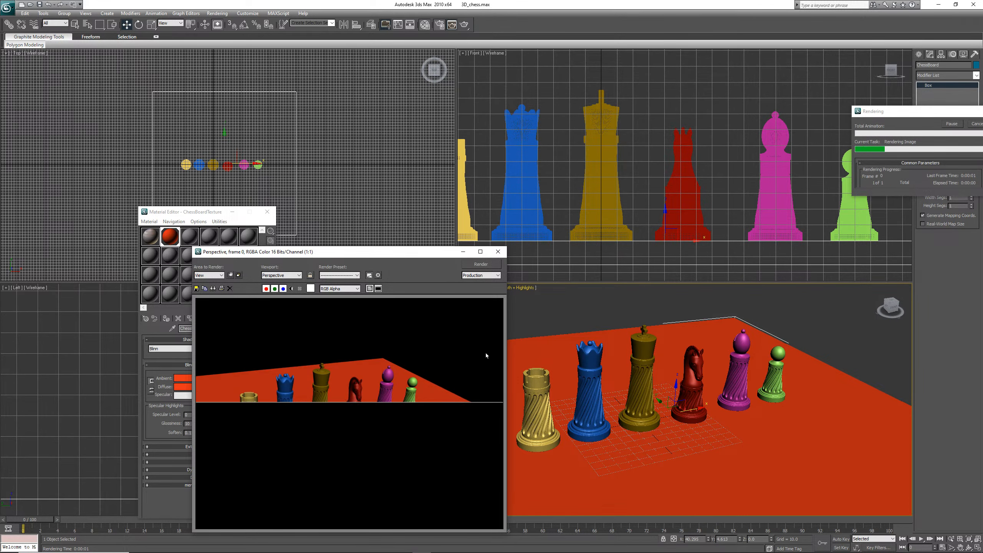
pyautogui.click(498, 251)
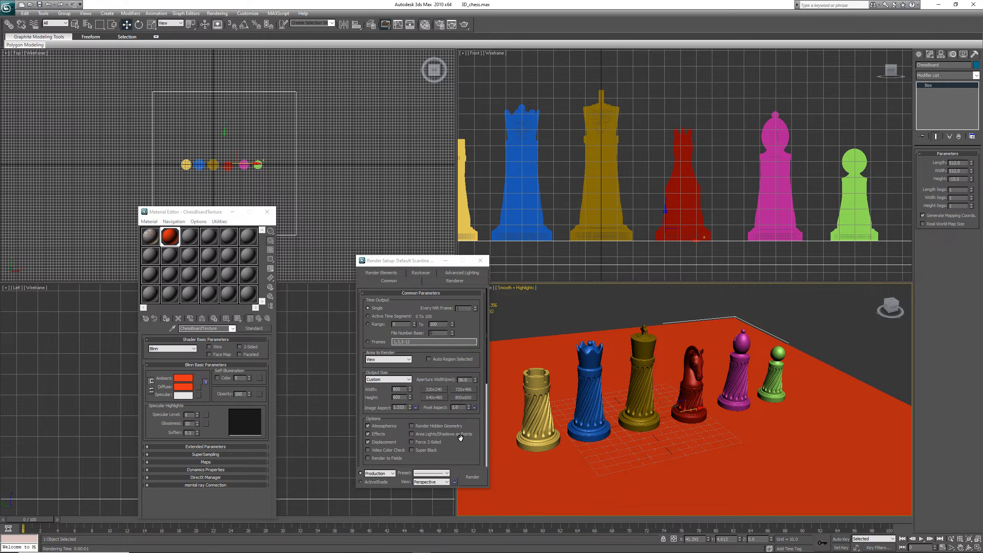
# Set a custom output size of 1920 by 1080 and render the perspective view
pyautogui.doubleClick(397, 389)
pyautogui.click(386, 381)
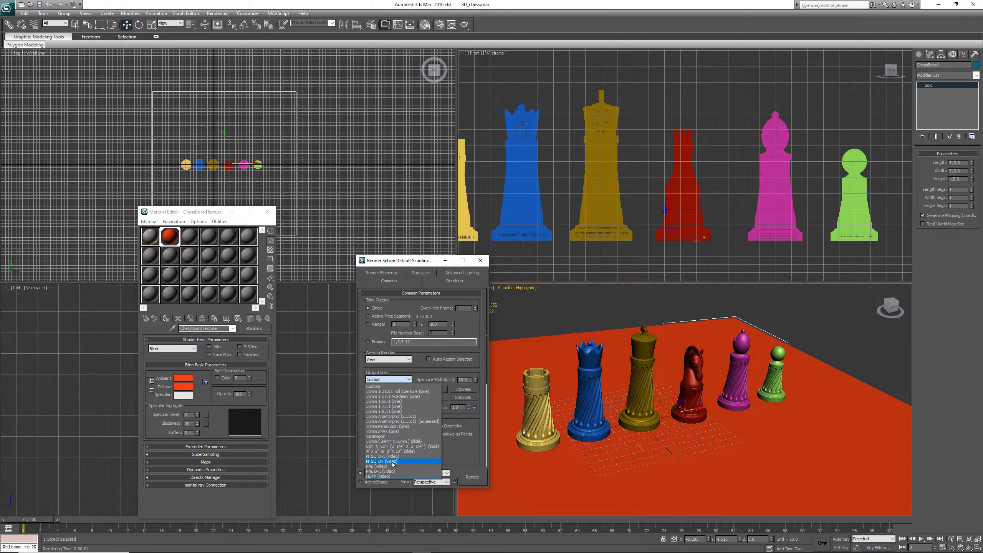
pyautogui.click(382, 387)
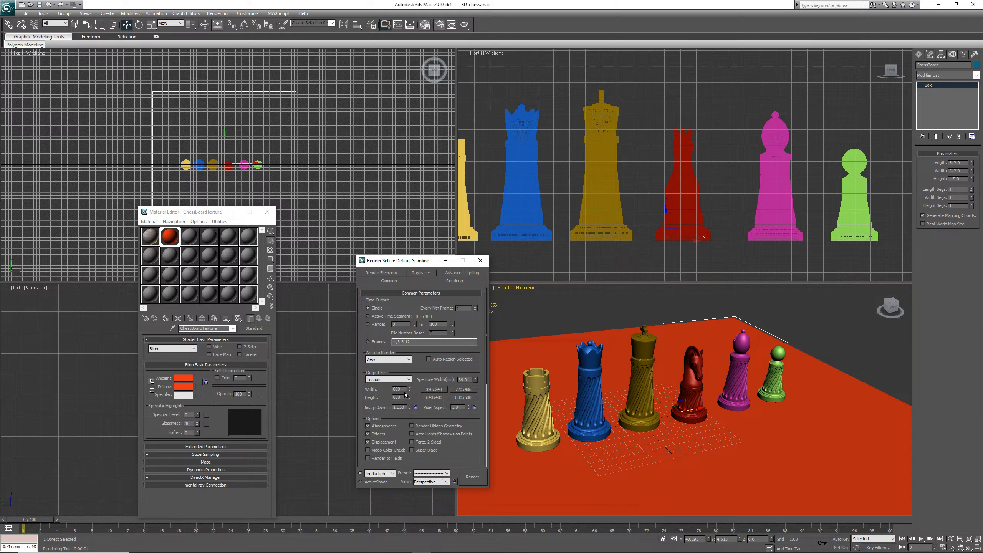
pyautogui.moveTo(402, 388); pyautogui.dragTo(376, 386)
pyautogui.write('1920')
pyautogui.moveTo(402, 397); pyautogui.dragTo(383, 395)
pyautogui.write('108')
pyautogui.click(477, 480)
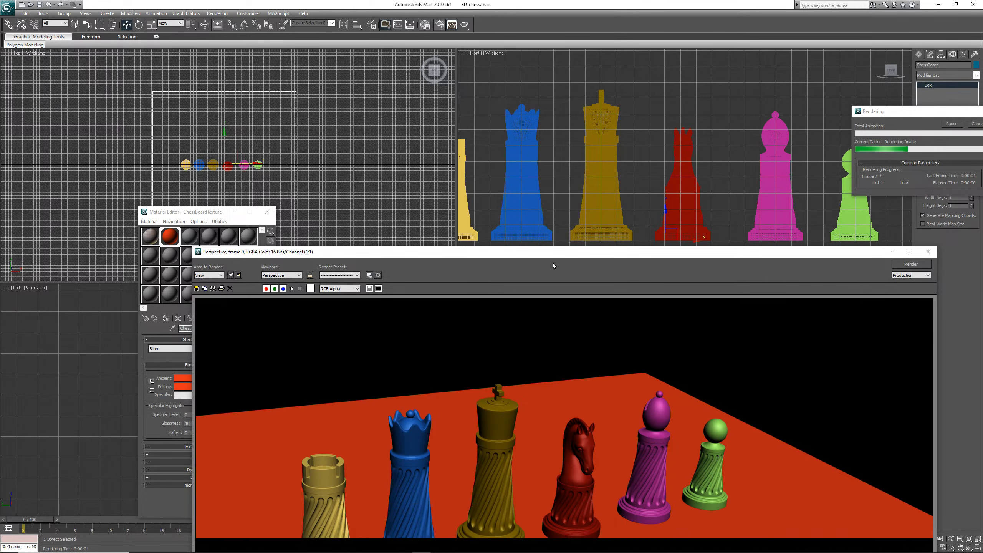
pyautogui.moveTo(555, 254); pyautogui.dragTo(422, 82)
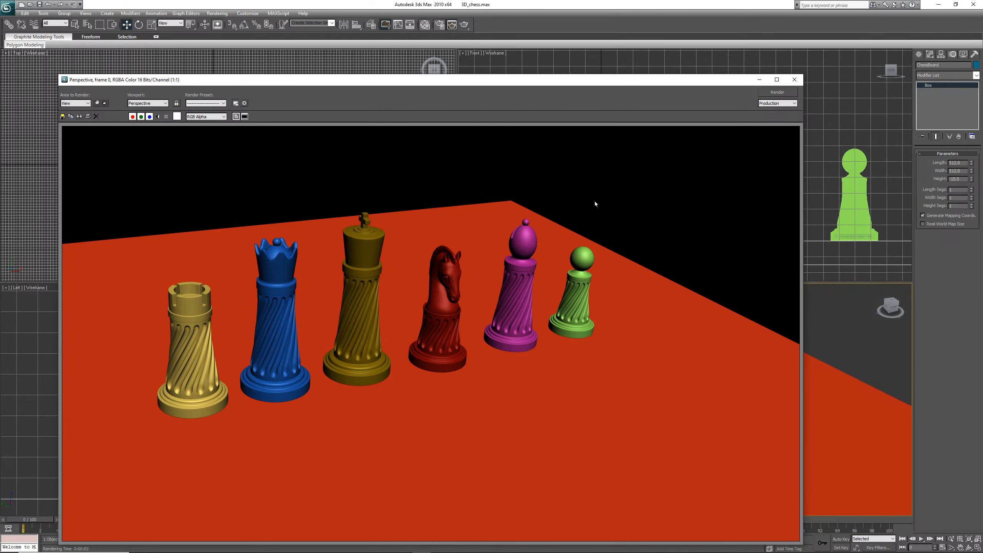
pyautogui.click(794, 80)
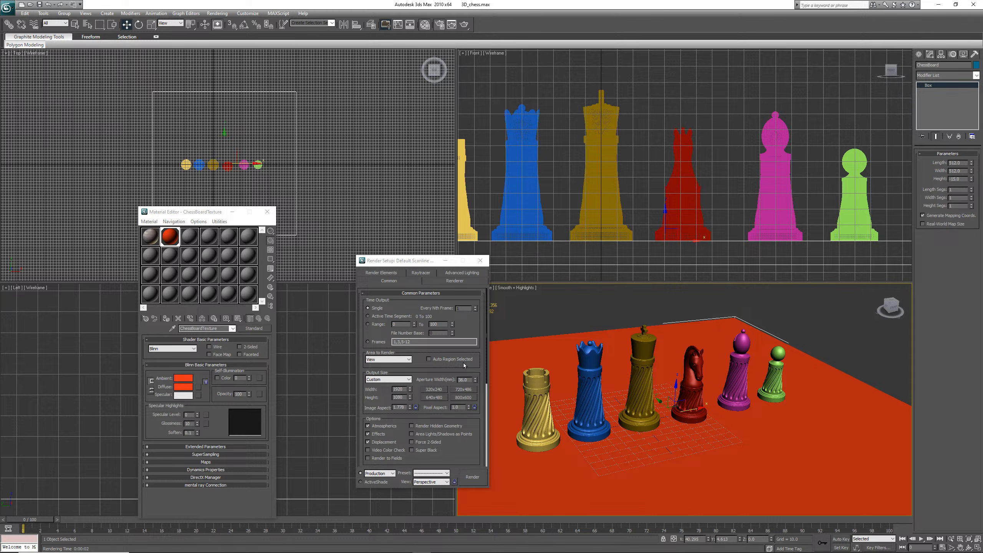
# Render the perspective view again while checking CPU usage in Task Manager
pyautogui.moveTo(542, 552)
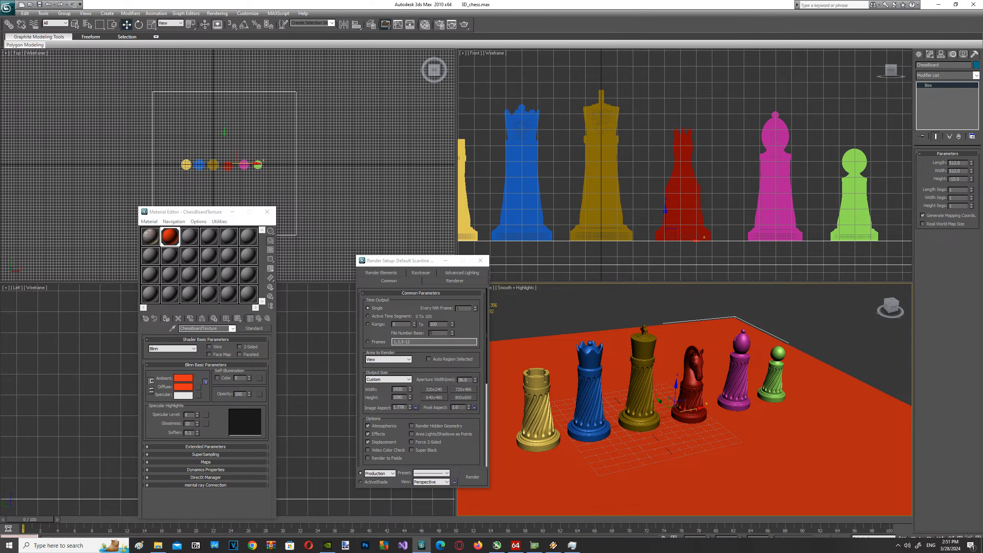
pyautogui.click(576, 547)
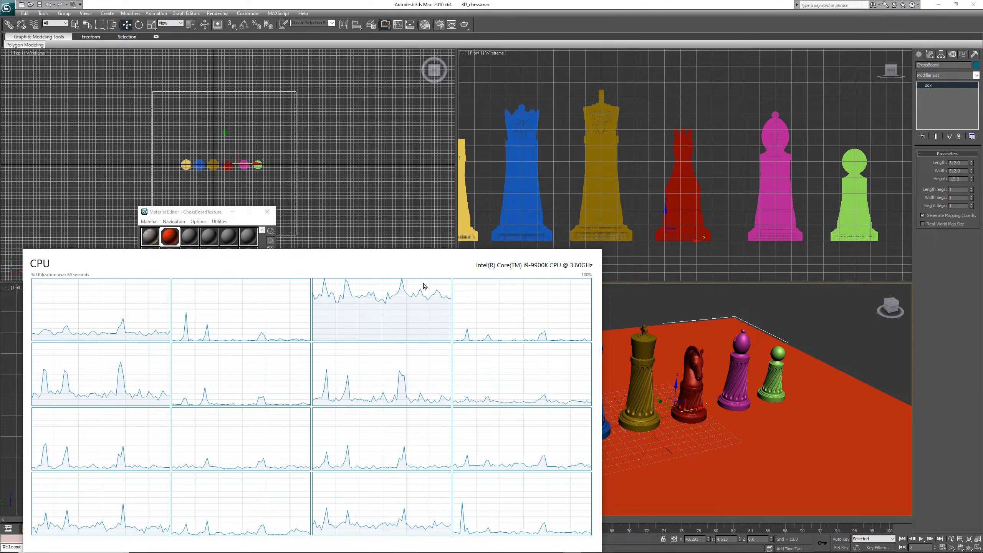
pyautogui.moveTo(514, 552)
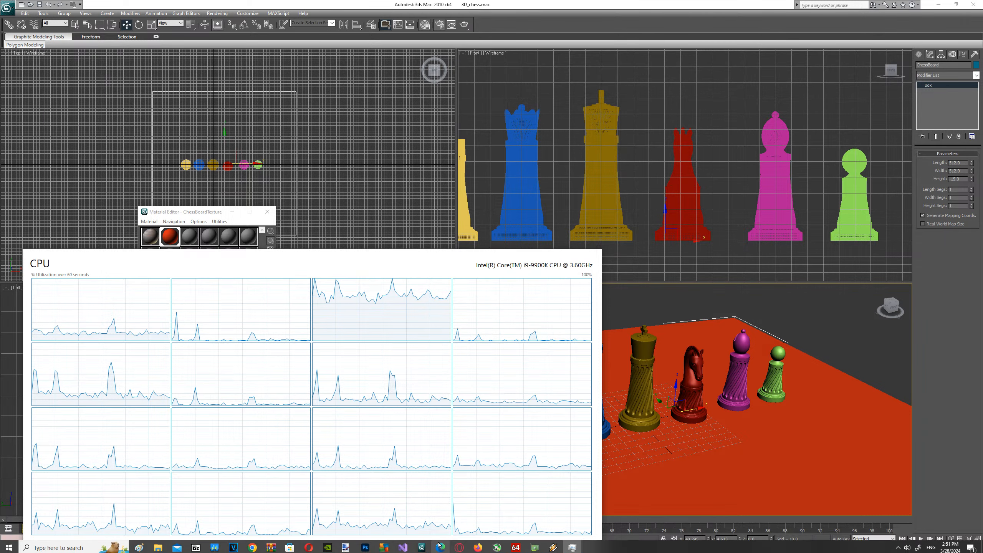
pyautogui.click(422, 546)
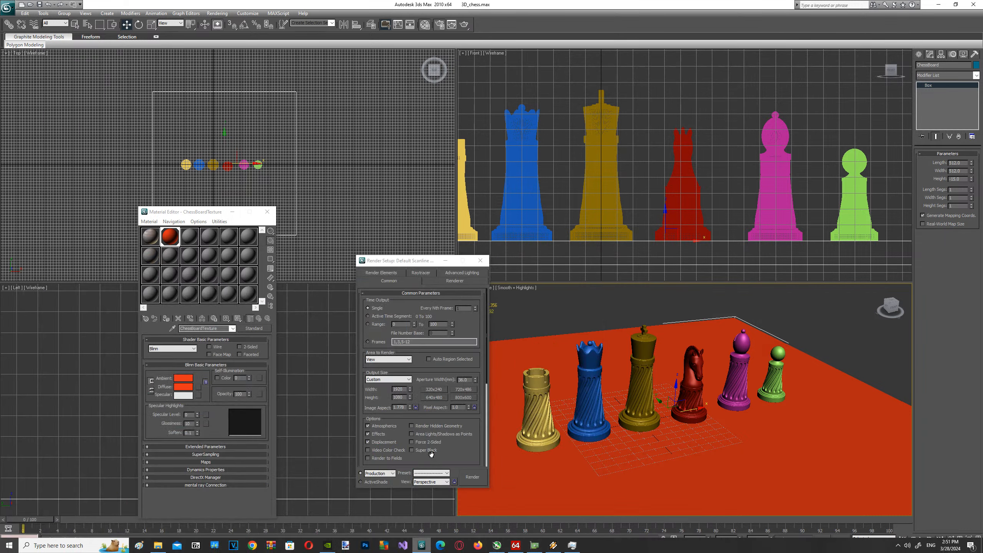
pyautogui.click(473, 478)
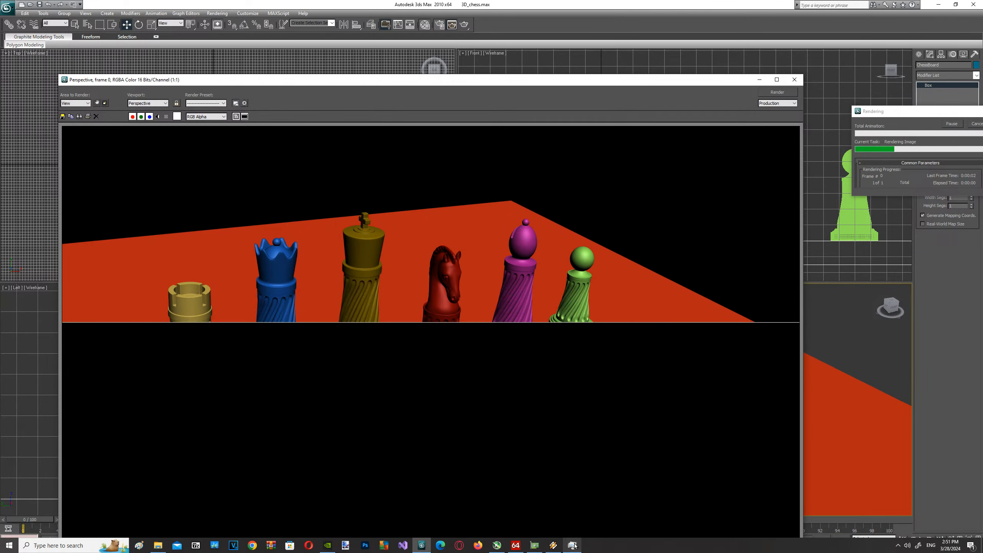
pyautogui.click(573, 545)
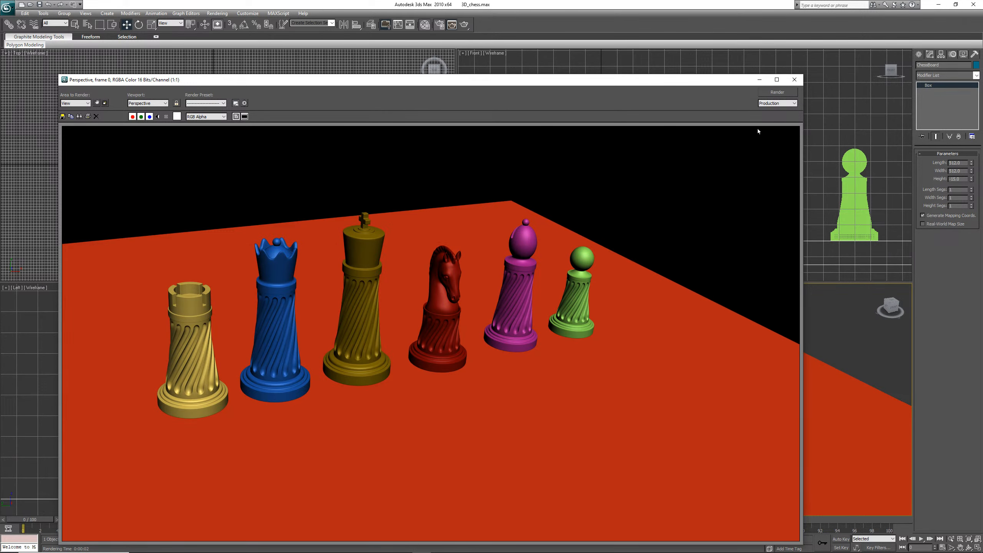
pyautogui.click(793, 80)
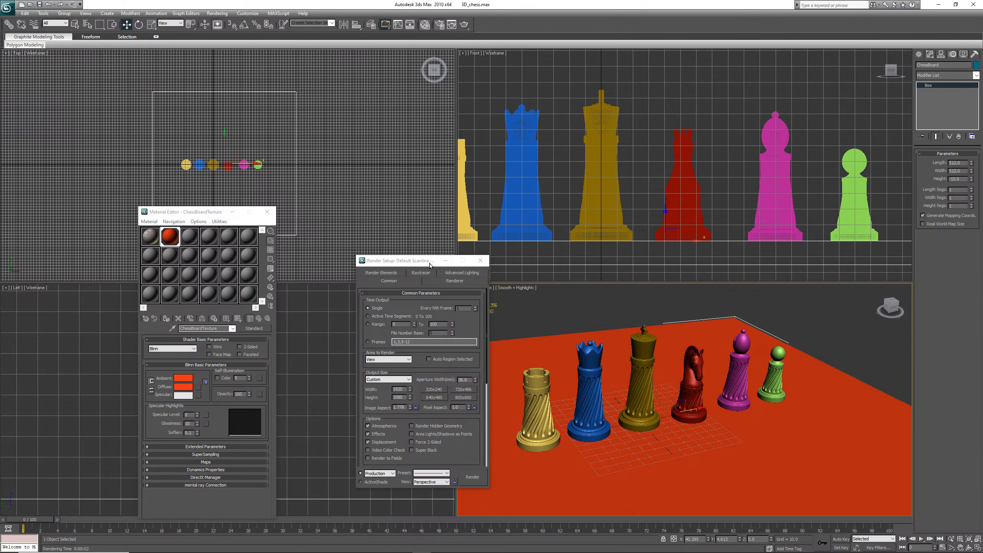
# Convert the chessboard box to an Editable Poly and switch to Vertex sub-object level
pyautogui.moveTo(431, 264); pyautogui.dragTo(372, 260)
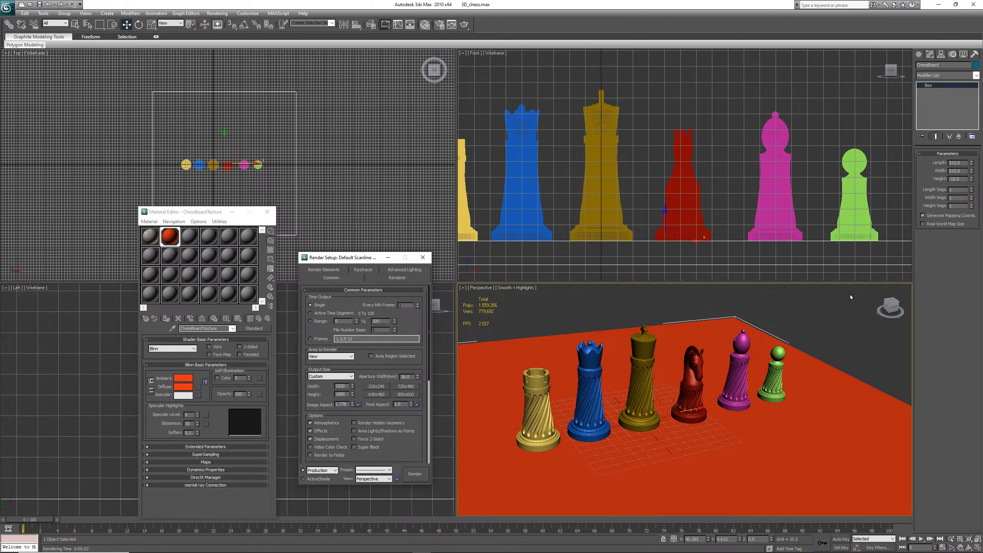
pyautogui.scroll(-6, 821, 386)
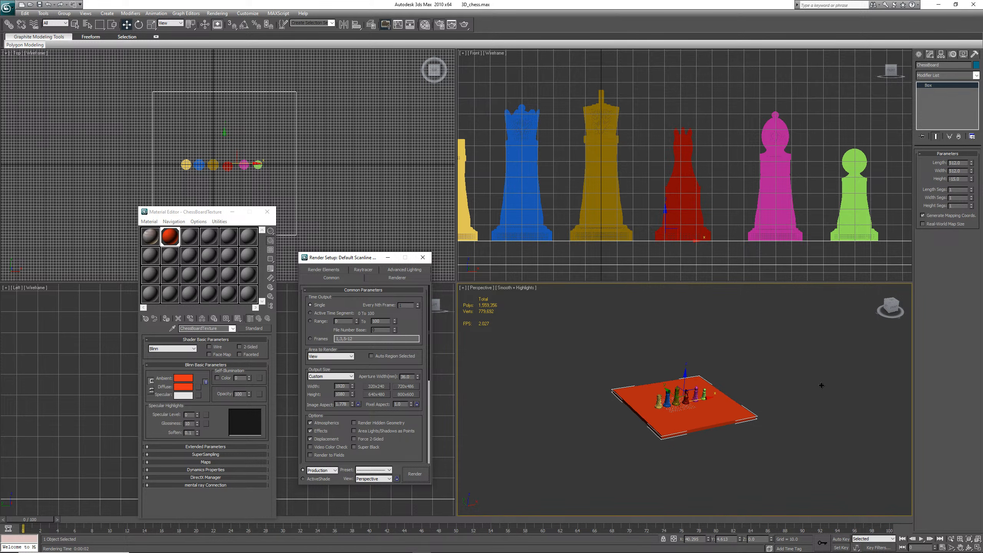
pyautogui.scroll(3, 821, 385)
pyautogui.scroll(-2, 822, 385)
pyautogui.scroll(4, 822, 386)
pyautogui.scroll(-4, 821, 385)
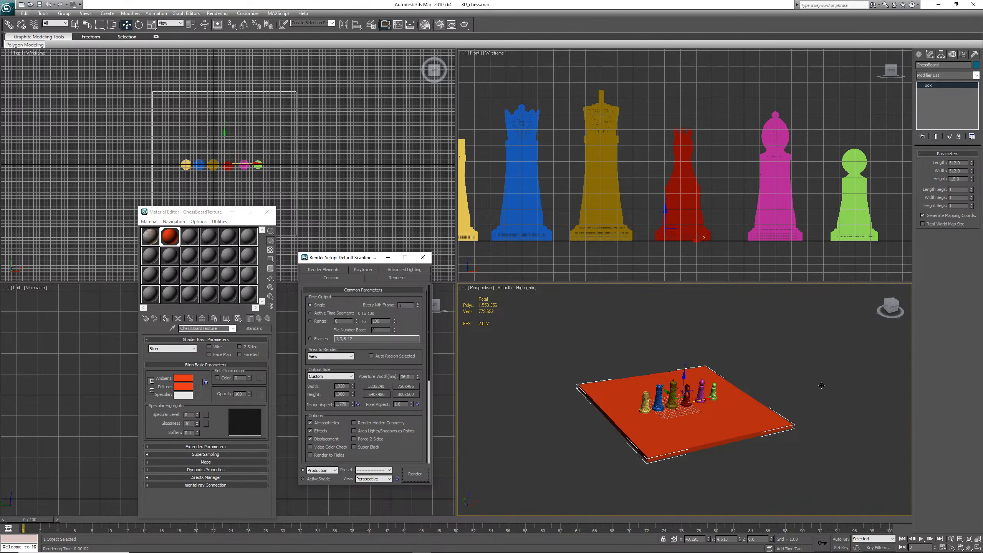
pyautogui.scroll(3, 821, 385)
pyautogui.scroll(-1, 802, 411)
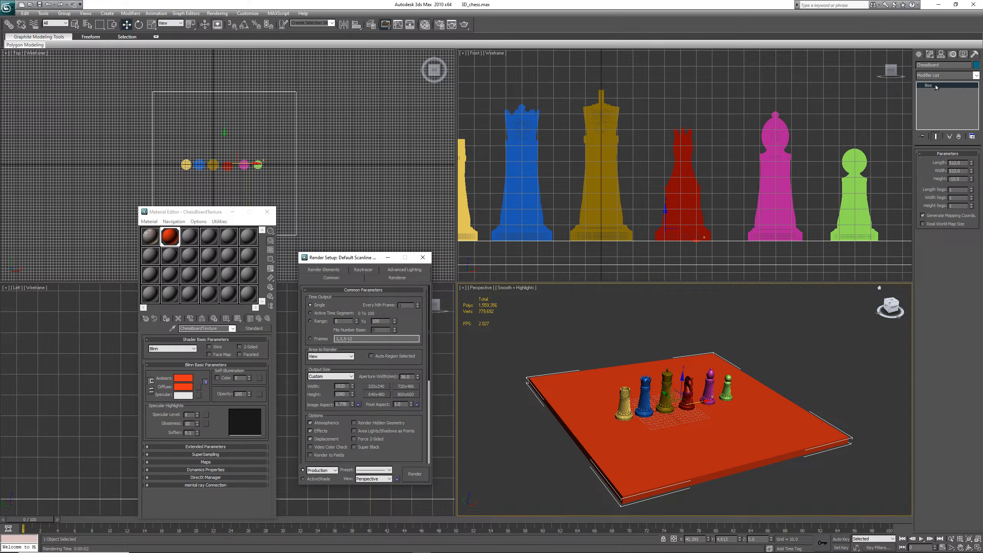
pyautogui.rightClick(936, 86)
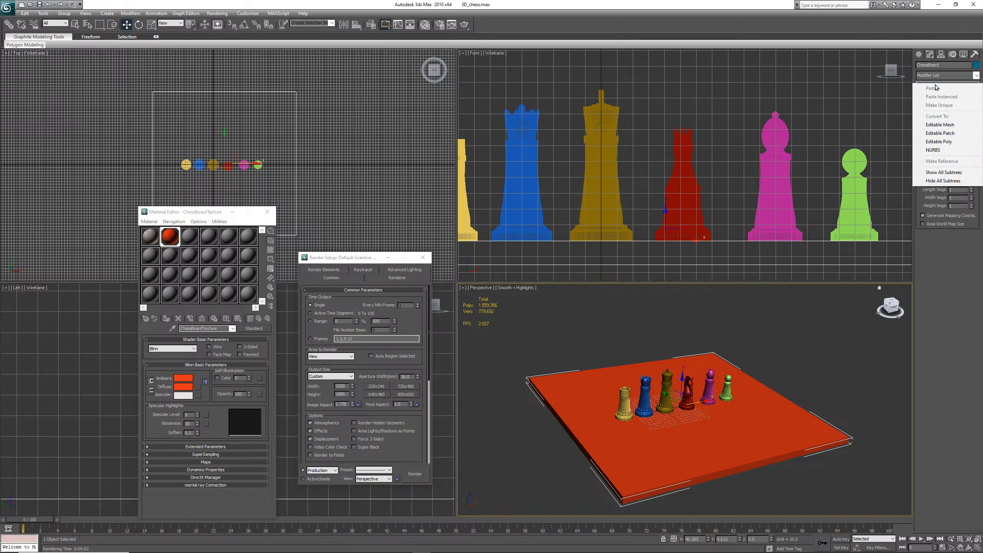
pyautogui.click(944, 142)
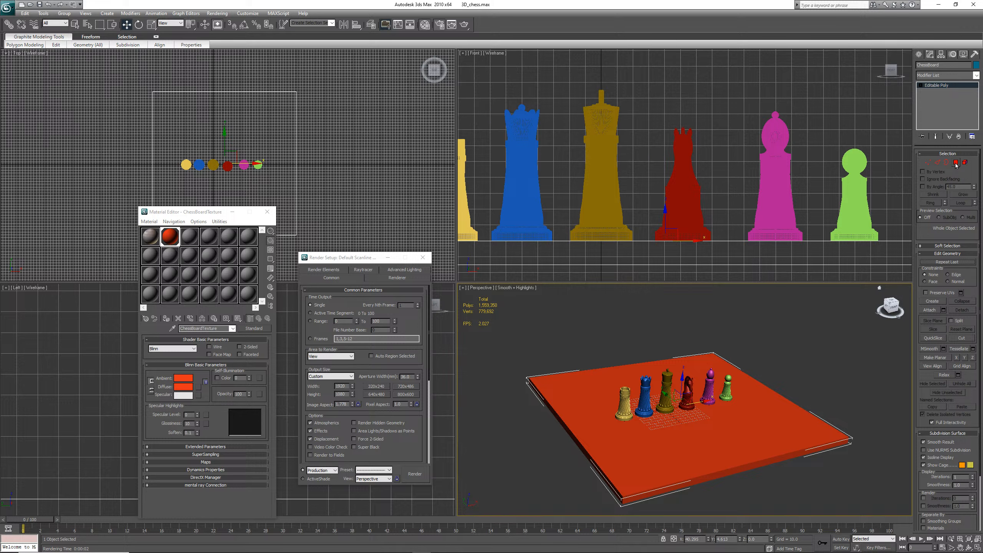
pyautogui.click(929, 165)
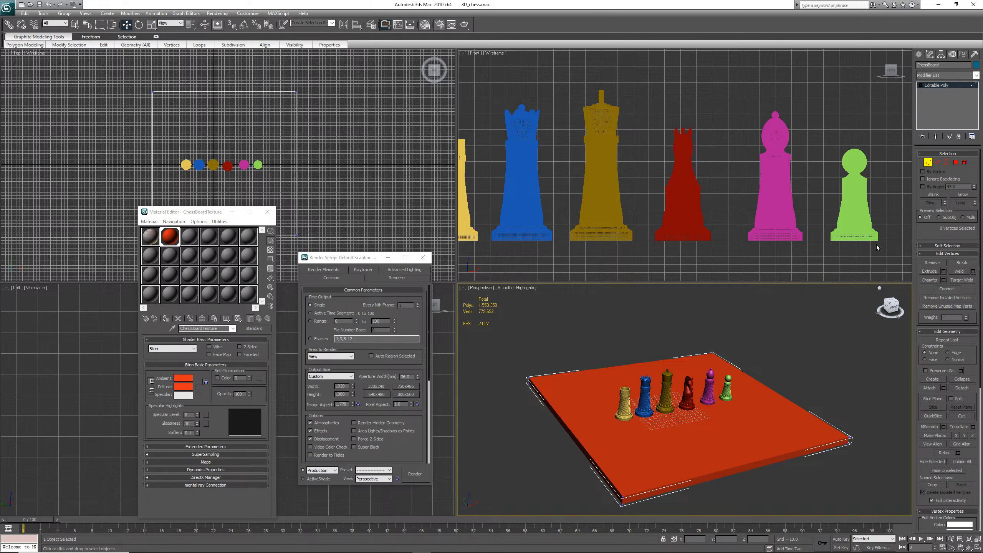
# Select chessboard vertices, then switch to Polygon level and select a side polygon of the board
pyautogui.moveTo(856, 410); pyautogui.dragTo(831, 467)
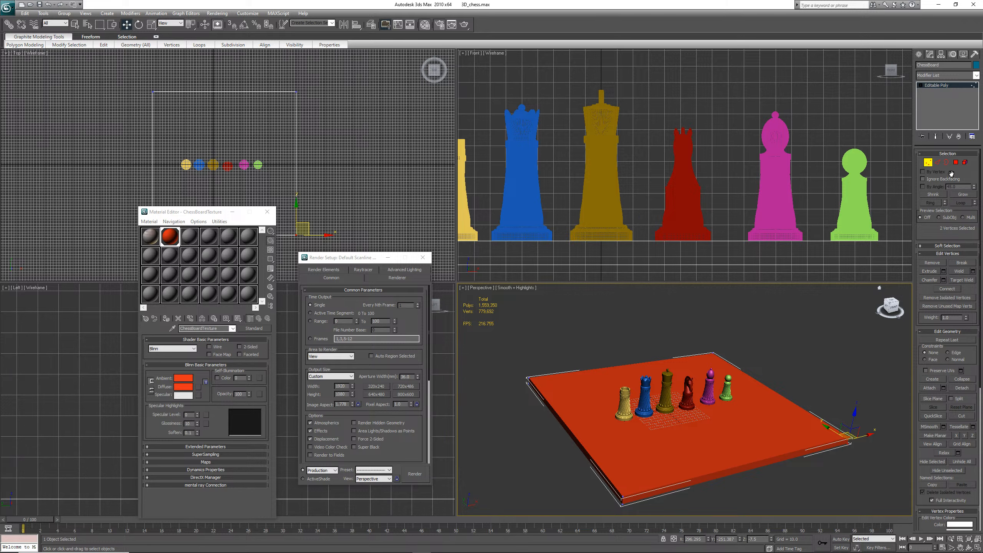
pyautogui.click(955, 165)
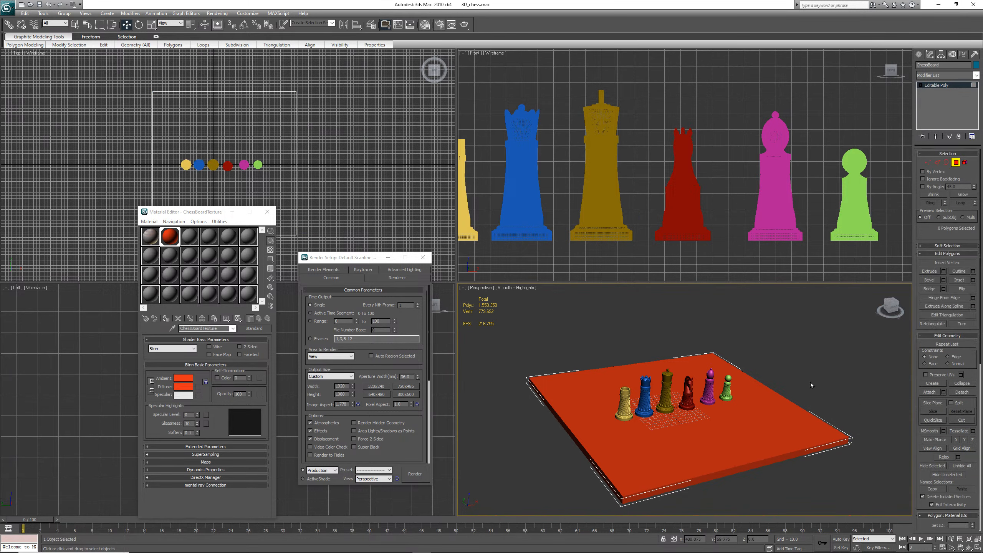
pyautogui.click(815, 436)
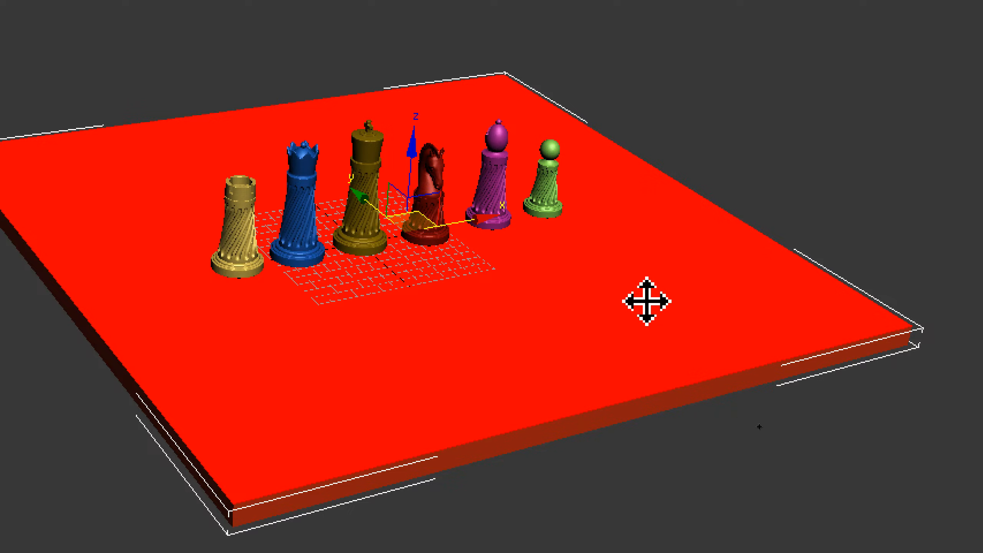
pyautogui.click(642, 407)
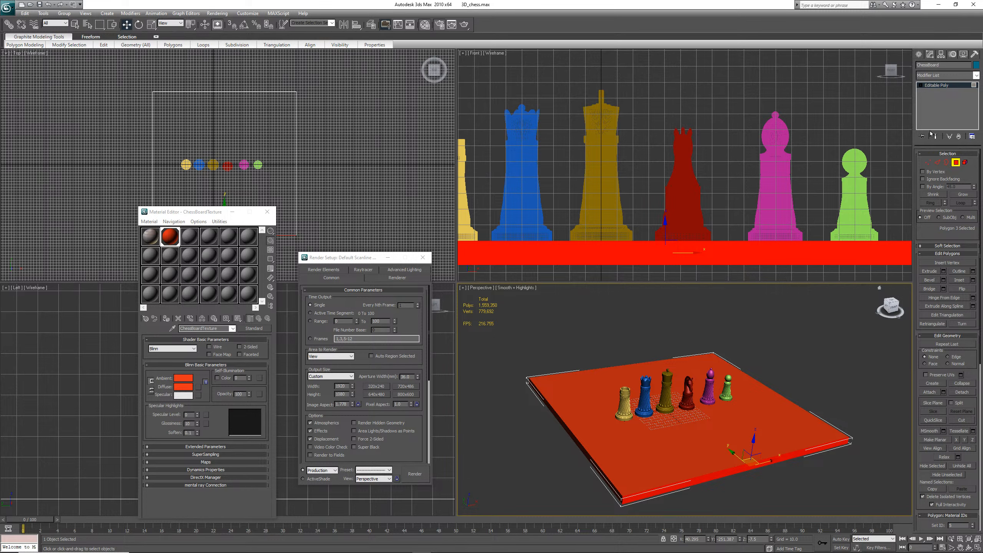
# Toggle the Polygon sub-object level off and on and select the board's top polygon
pyautogui.click(955, 162)
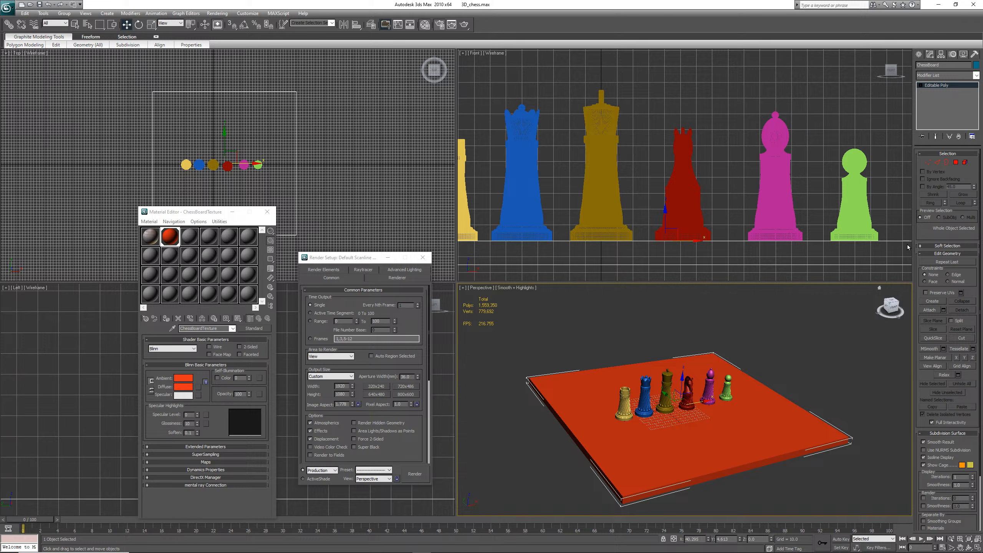
pyautogui.click(956, 162)
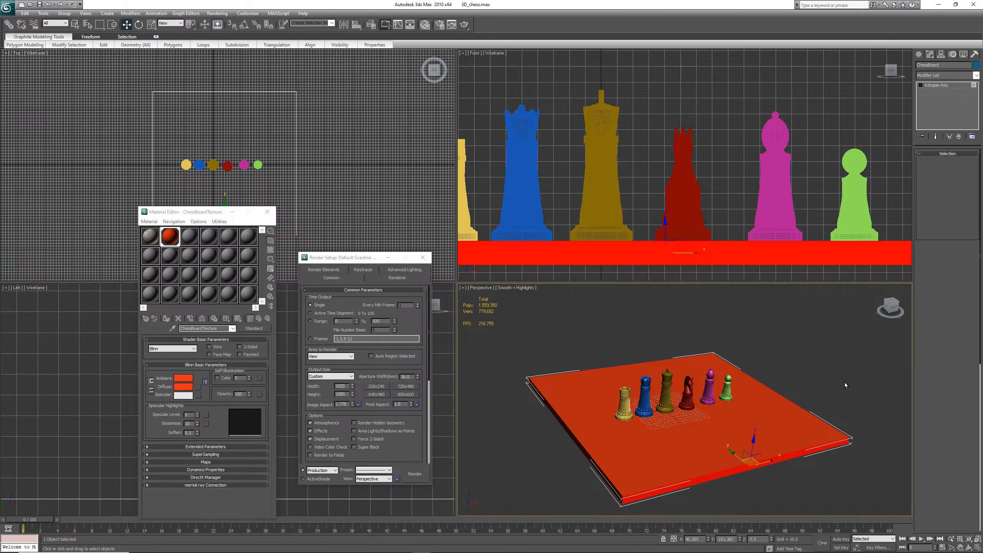
pyautogui.click(796, 426)
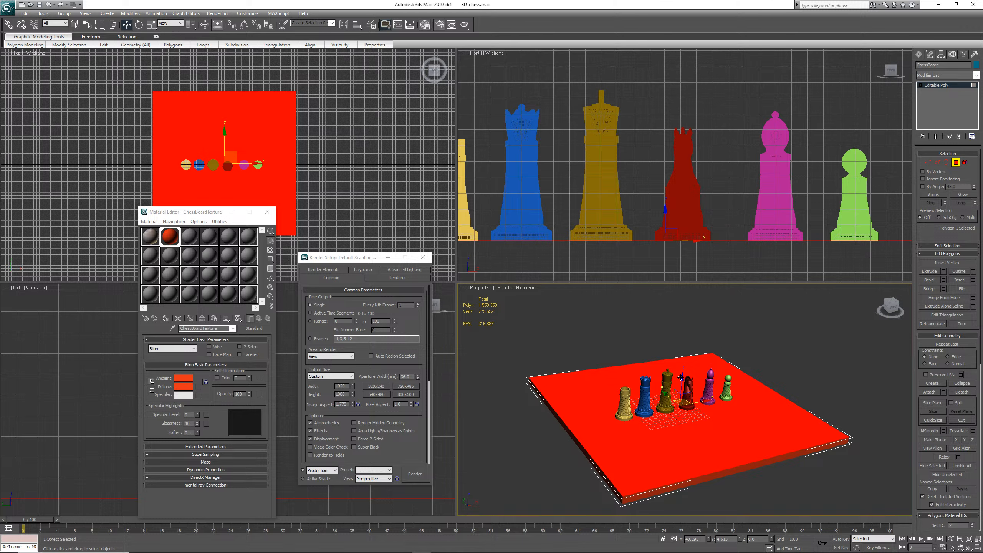
# Move the board's top polygon slightly, then undo the move
pyautogui.moveTo(681, 376)
pyautogui.mouseDown()
pyautogui.moveTo(690, 298)
pyautogui.moveTo(698, 375)
pyautogui.mouseUp()
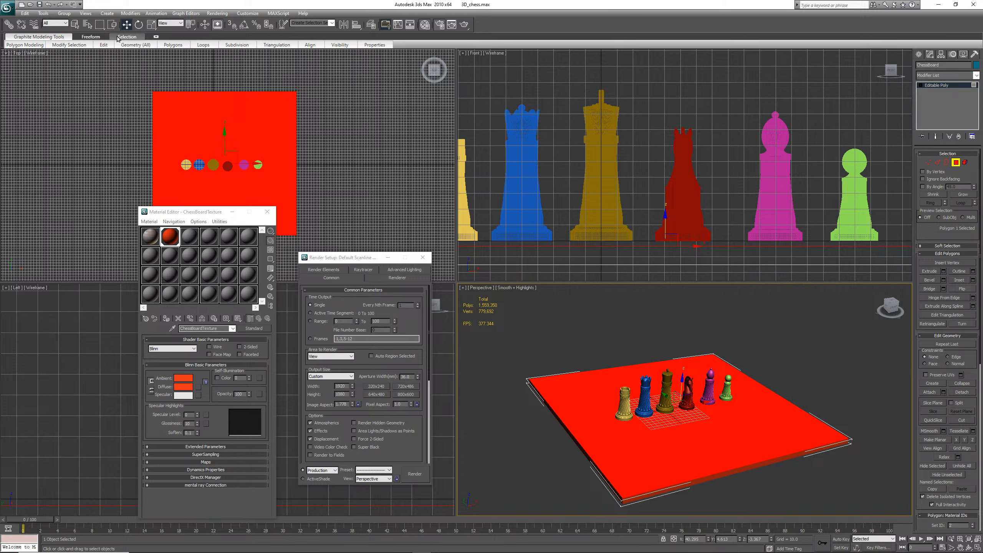
pyautogui.click(48, 5)
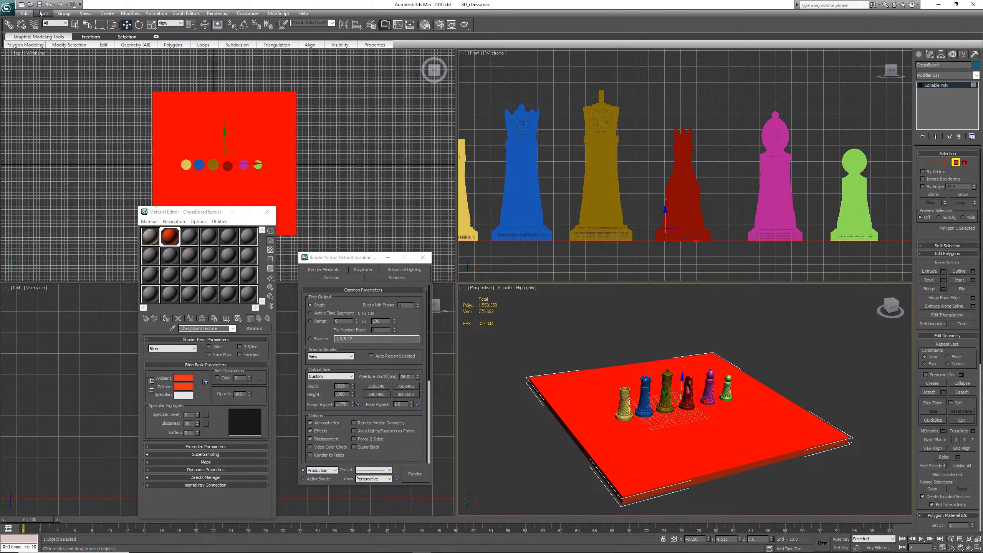
pyautogui.click(40, 5)
pyautogui.click(39, 4)
pyautogui.click(511, 319)
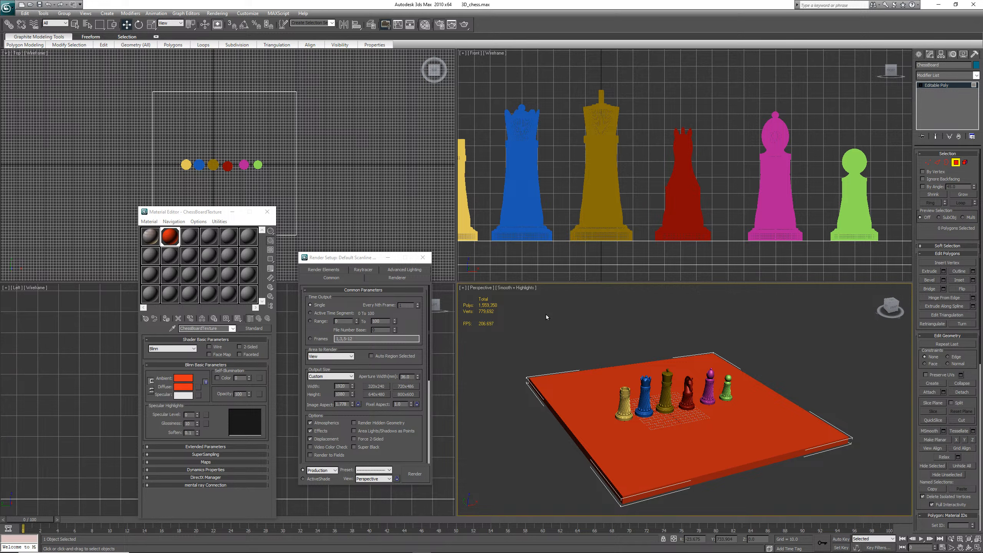
pyautogui.press('7')
pyautogui.press('7')
# Change the chessboard material's diffuse color to a golden yellow
pyautogui.click(172, 234)
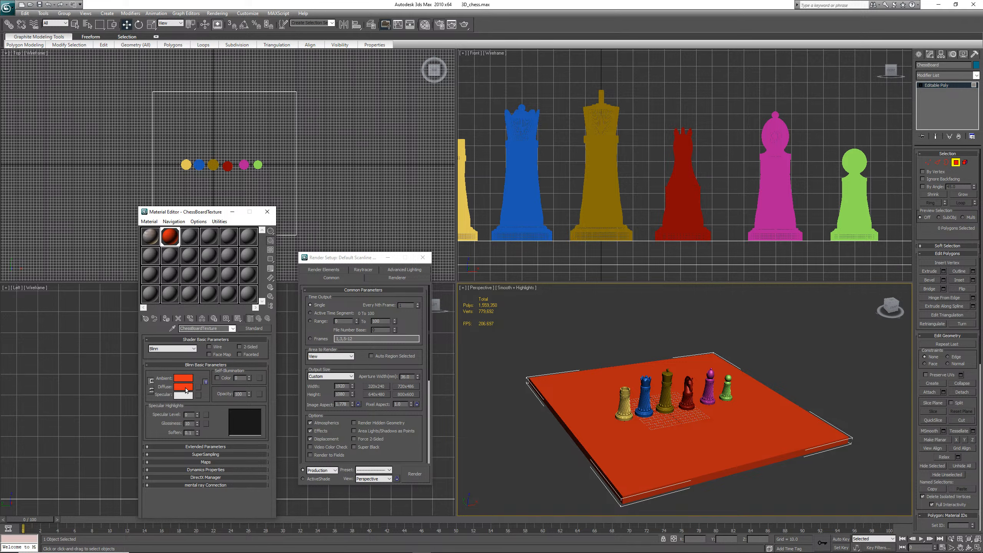
pyautogui.click(185, 388)
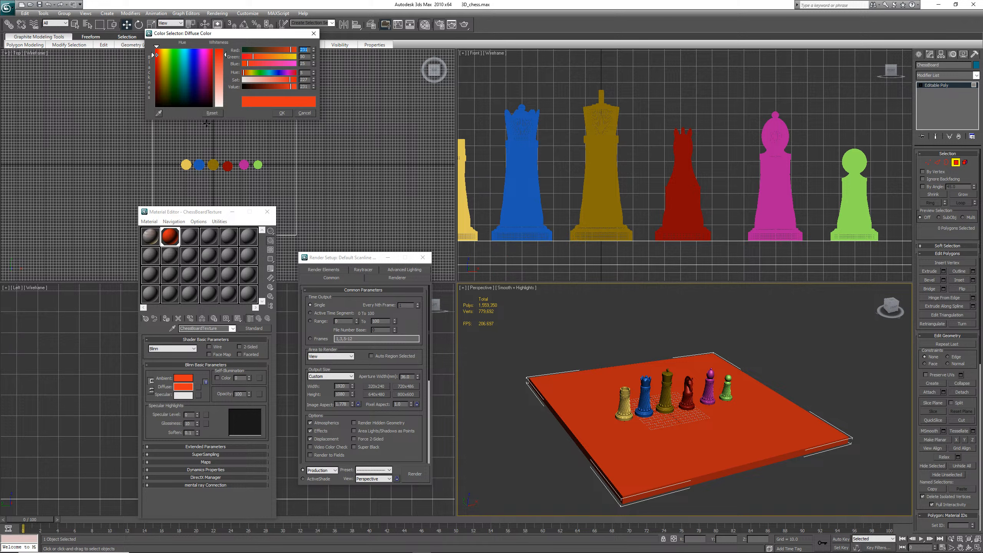
pyautogui.click(163, 63)
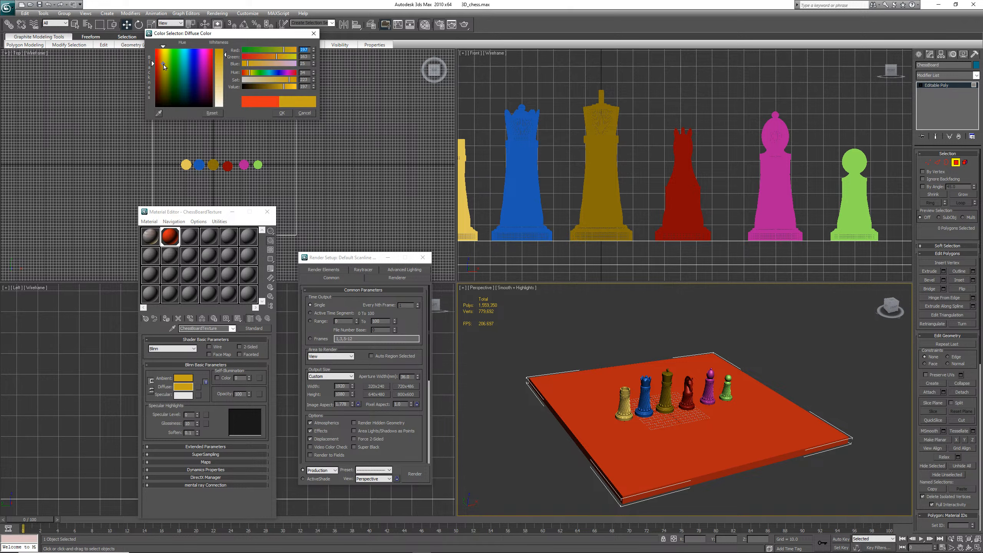
pyautogui.click(281, 113)
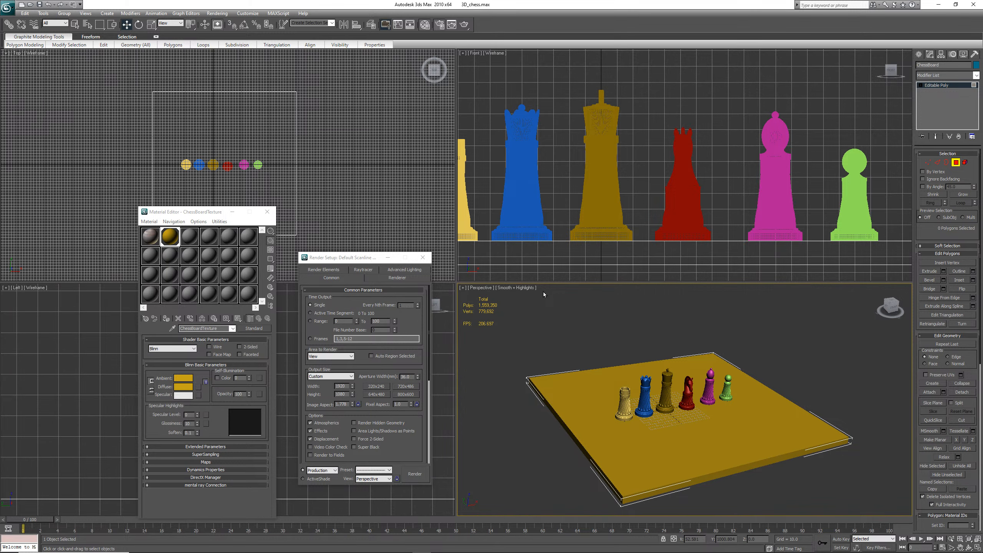
# Render the perspective view, close the render window and save the scene
pyautogui.hotkey('shift', 'q')
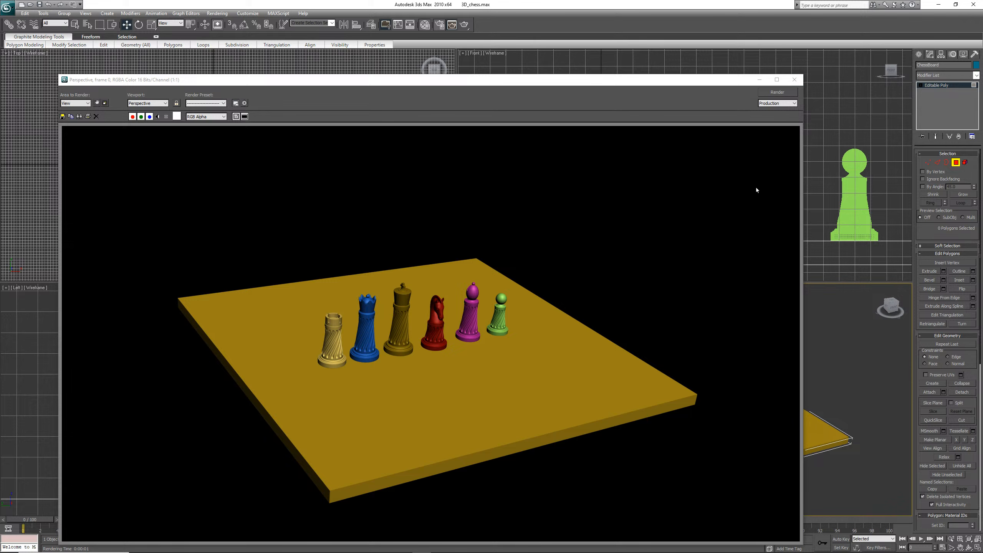
pyautogui.click(795, 80)
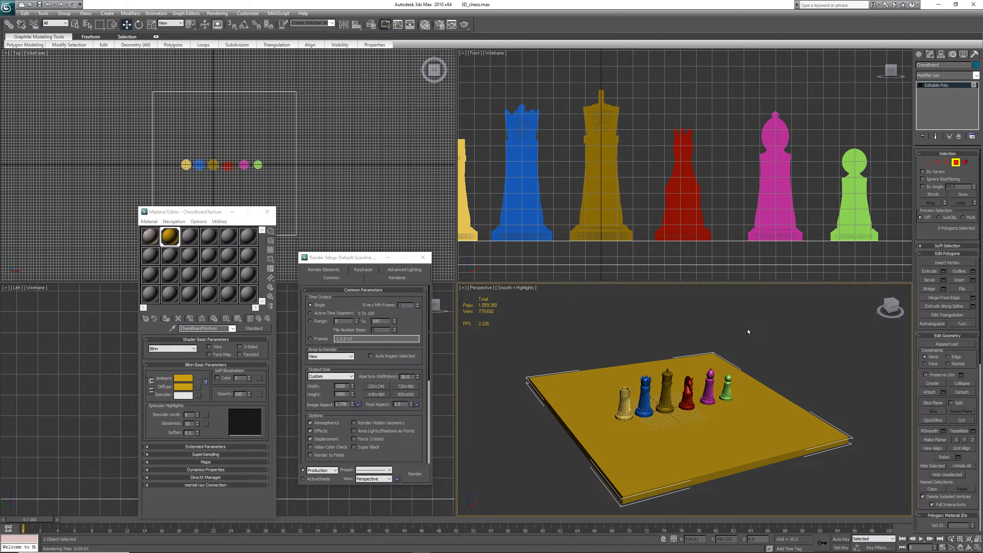
pyautogui.hotkey('ctrl', 's')
# Select the board's top and side polygons in turn in the perspective view
pyautogui.click(761, 425)
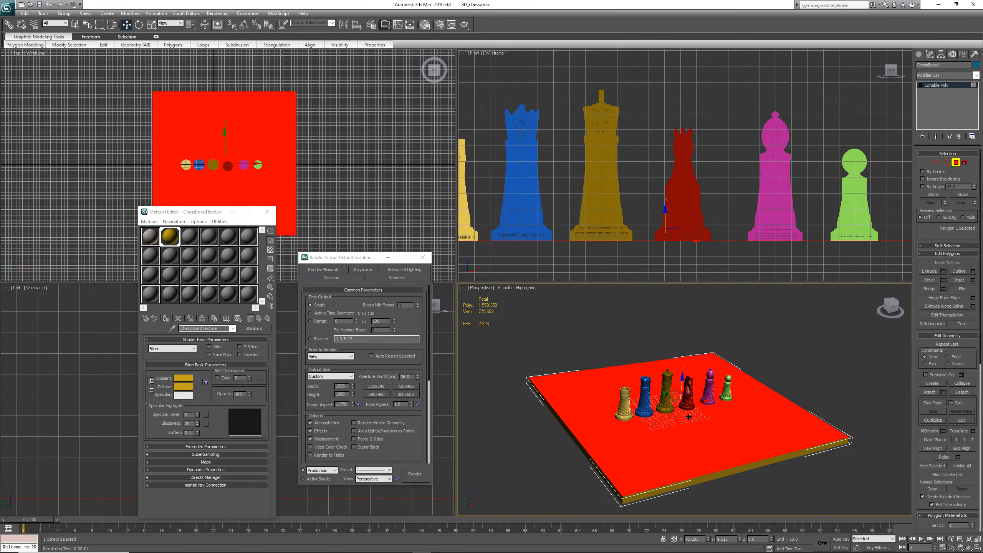
pyautogui.click(765, 461)
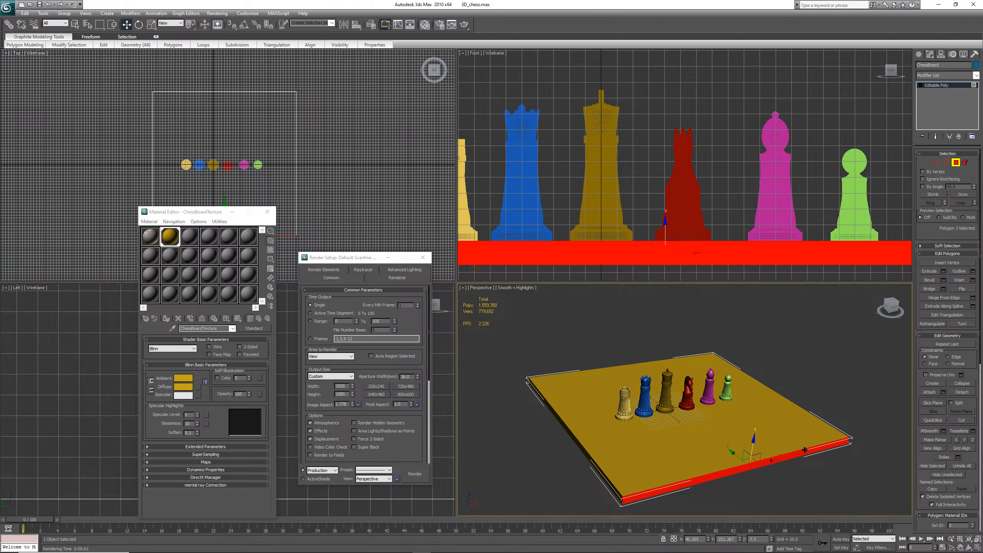
pyautogui.click(787, 429)
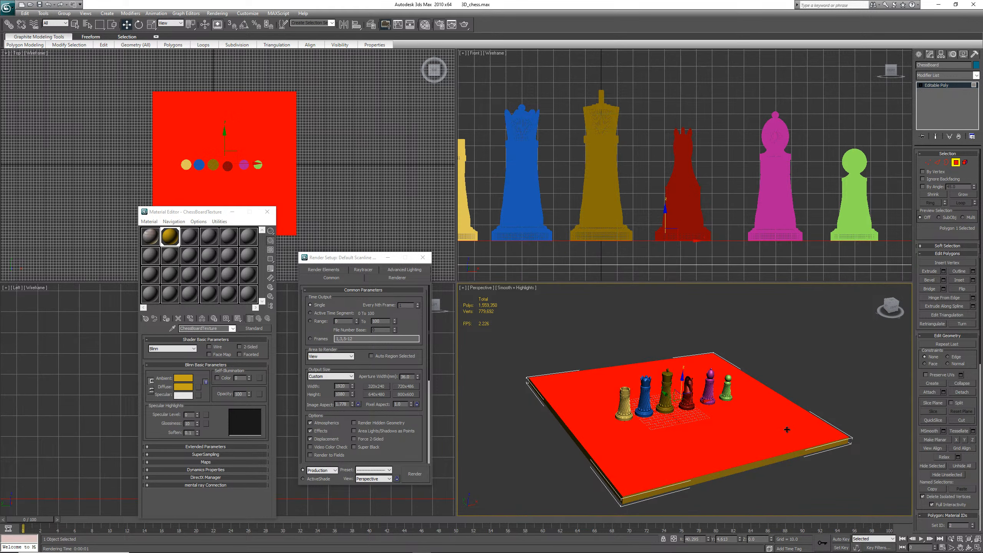
pyautogui.click(784, 459)
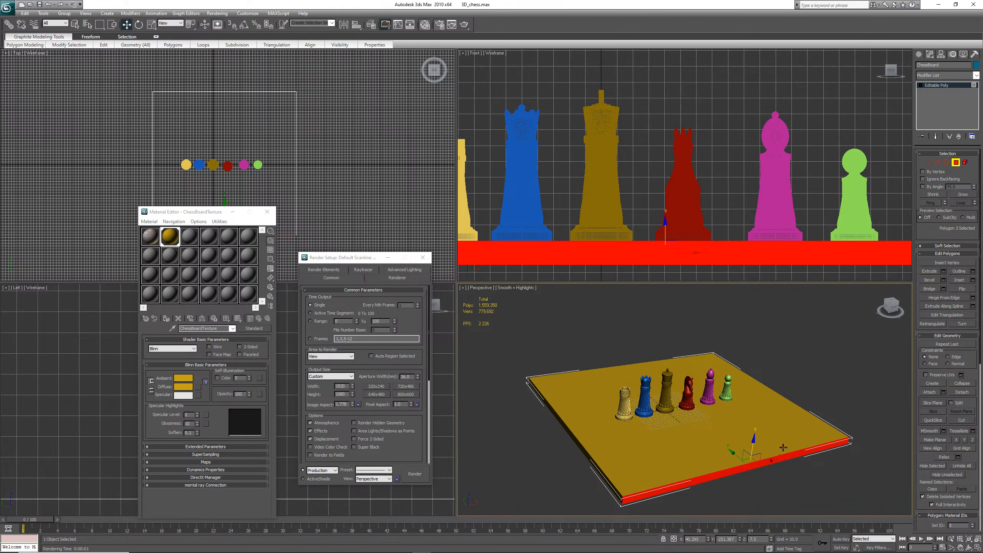
pyautogui.click(782, 435)
pyautogui.click(782, 458)
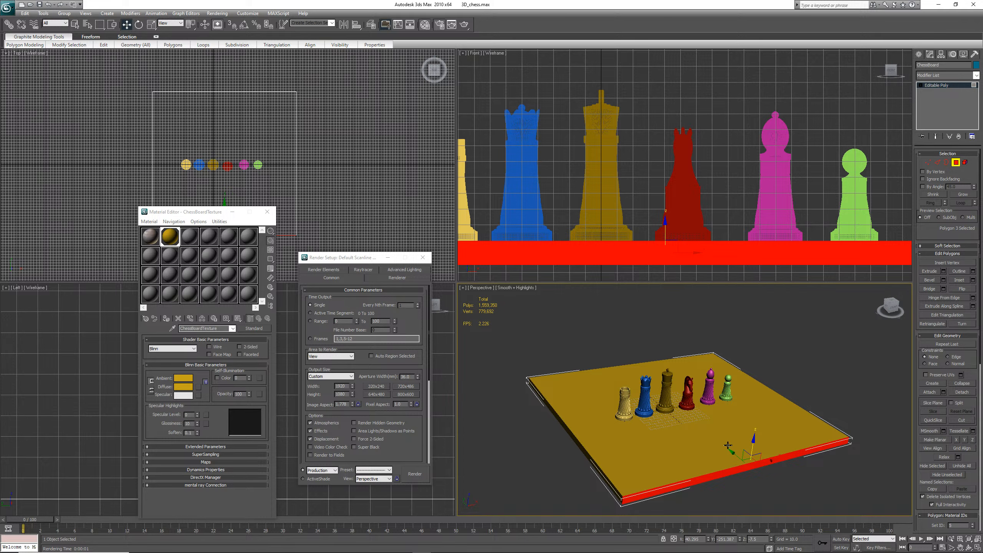
pyautogui.click(759, 432)
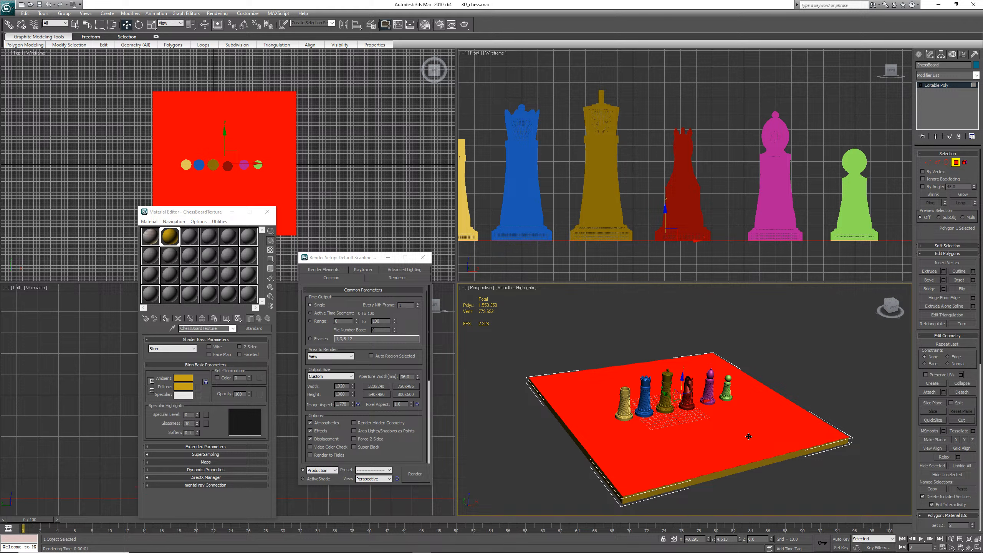
pyautogui.click(743, 475)
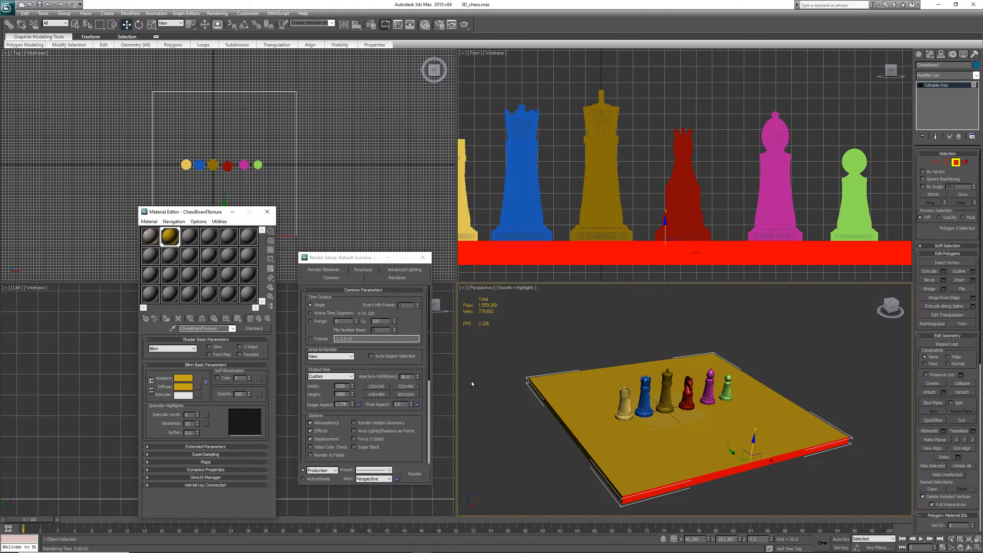
pyautogui.click(652, 467)
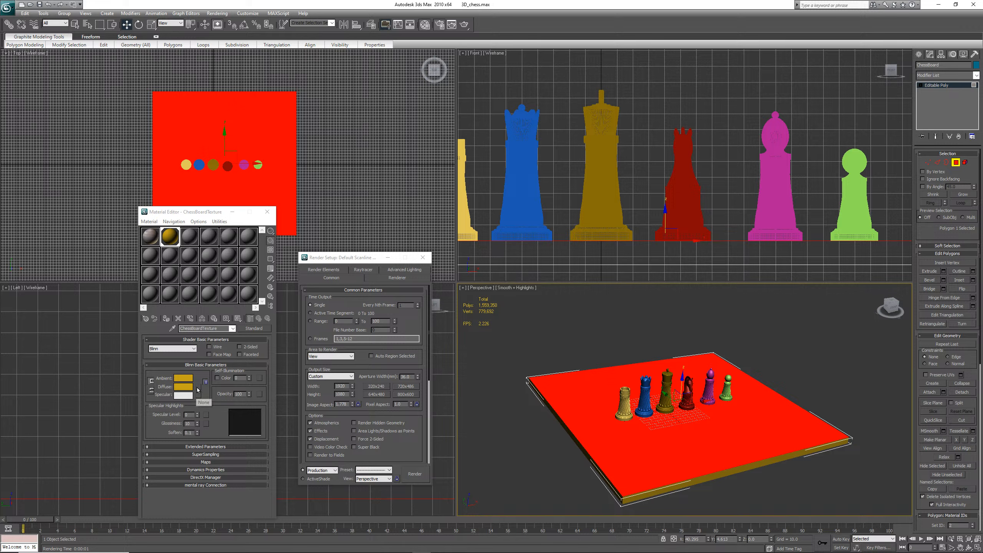
# Expand the Maps rollout of the chessboard material in the Material Editor
pyautogui.click(149, 462)
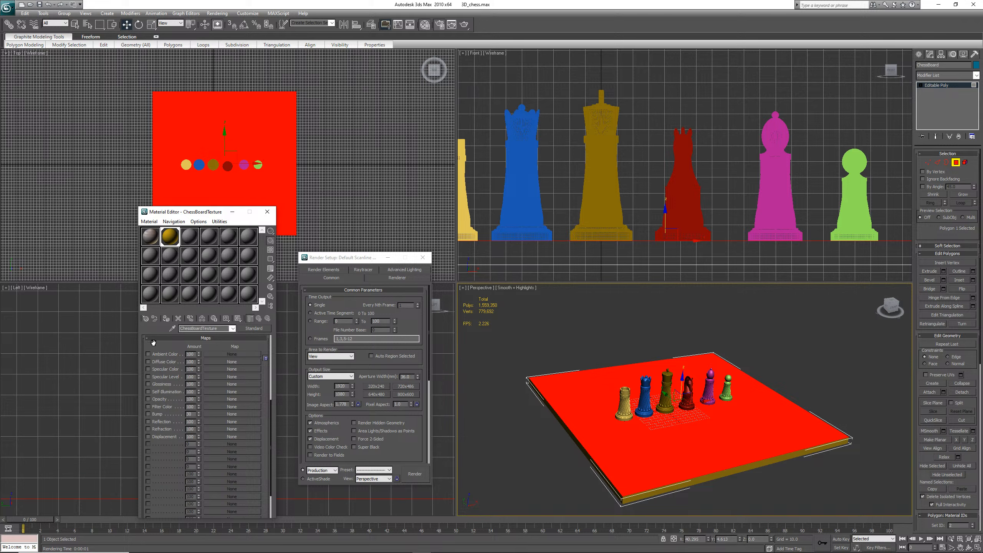
pyautogui.scroll(5, 259, 365)
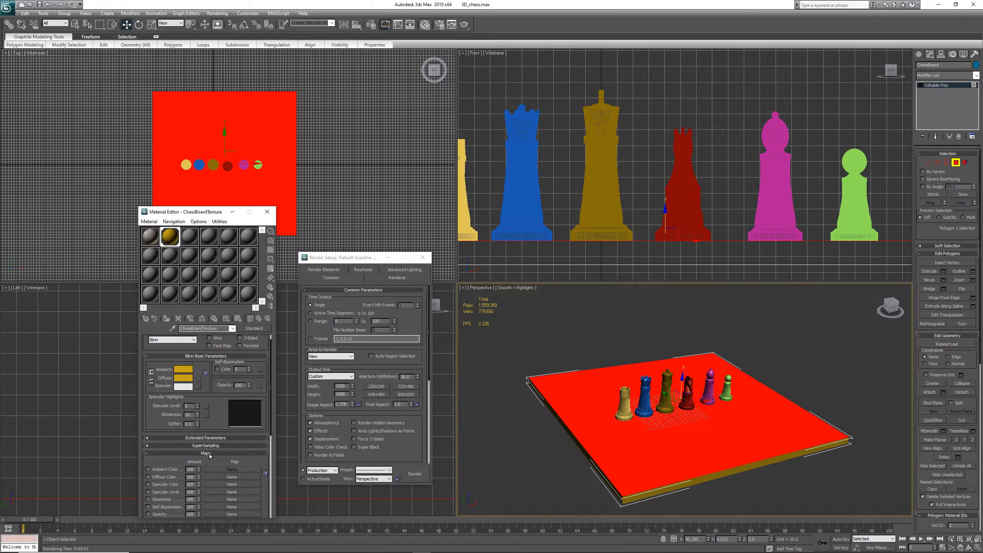
pyautogui.click(210, 454)
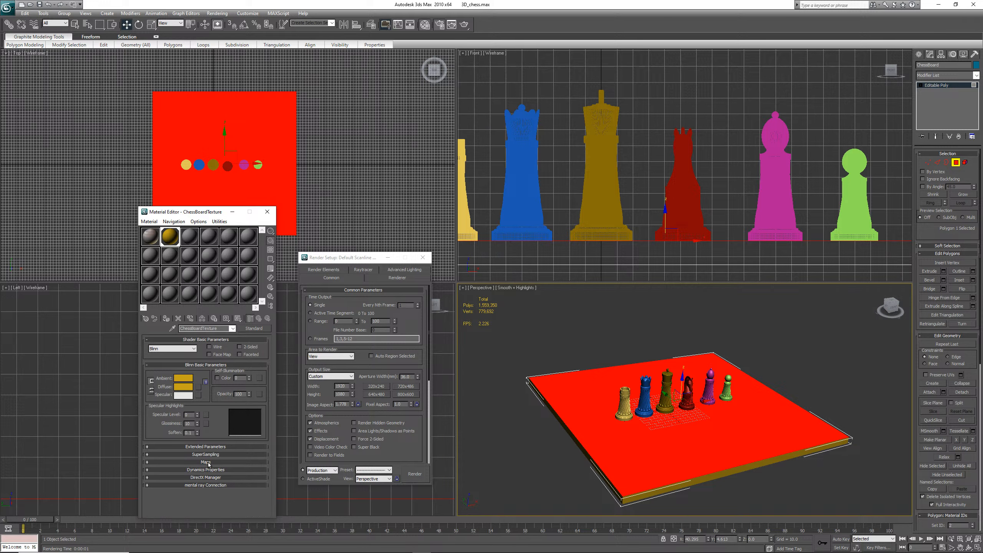
pyautogui.click(208, 462)
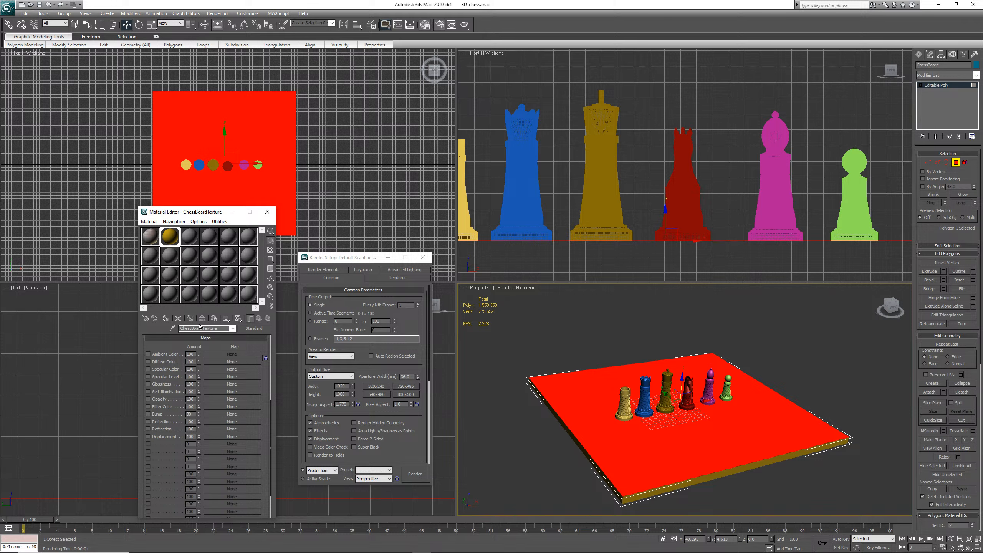
# Scroll through the chessboard material's parameter rollouts in the Material Editor
pyautogui.scroll(-3, 251, 375)
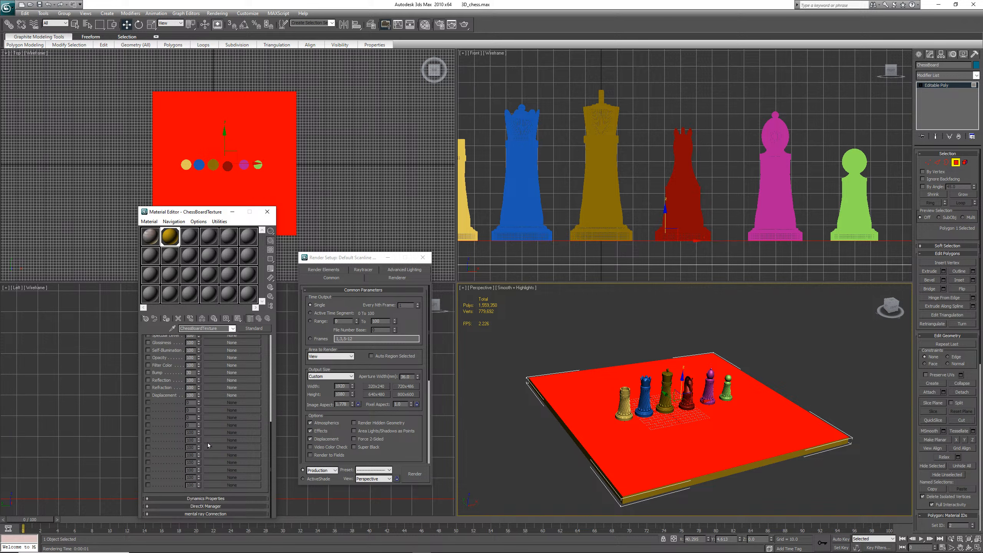
pyautogui.click(215, 499)
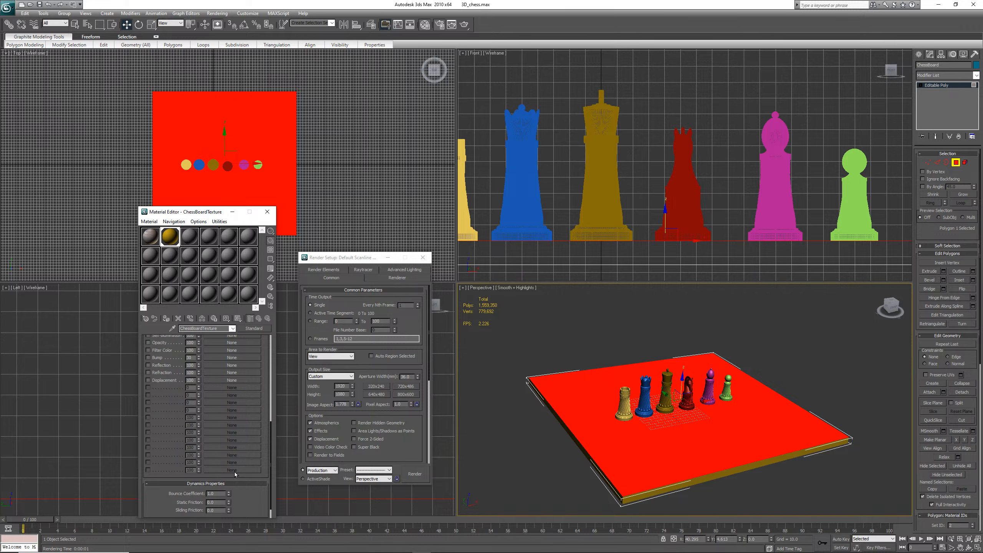
pyautogui.scroll(-3, 240, 491)
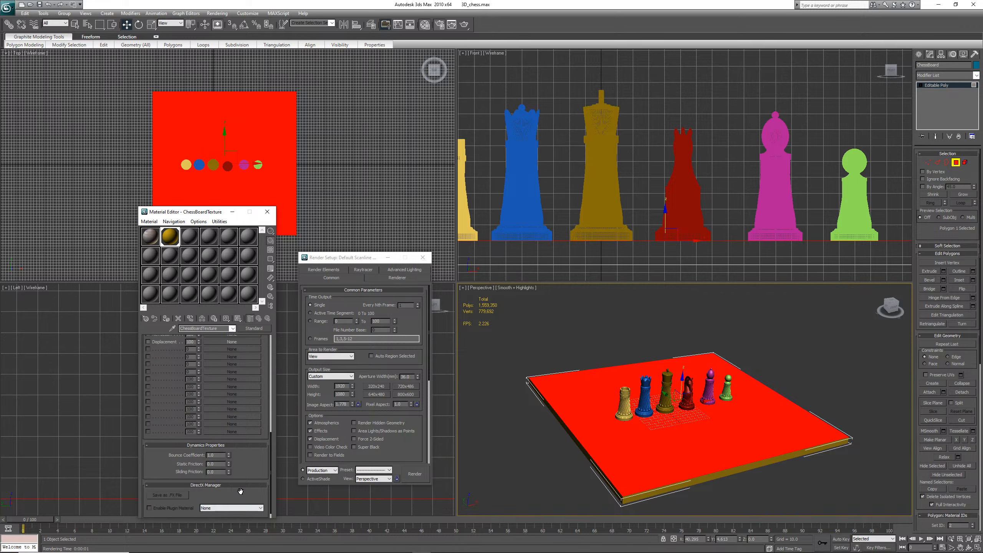
pyautogui.scroll(-1, 245, 473)
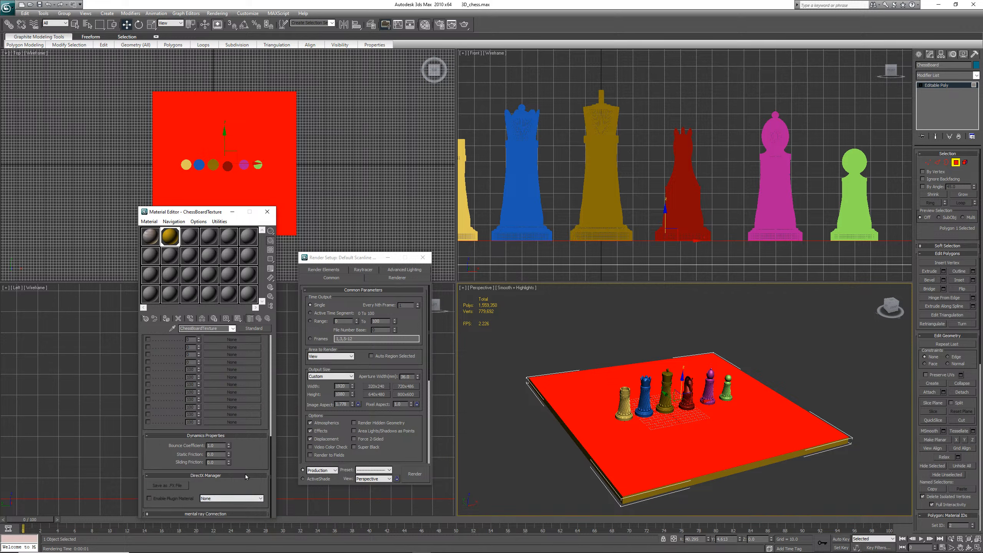
pyautogui.click(218, 514)
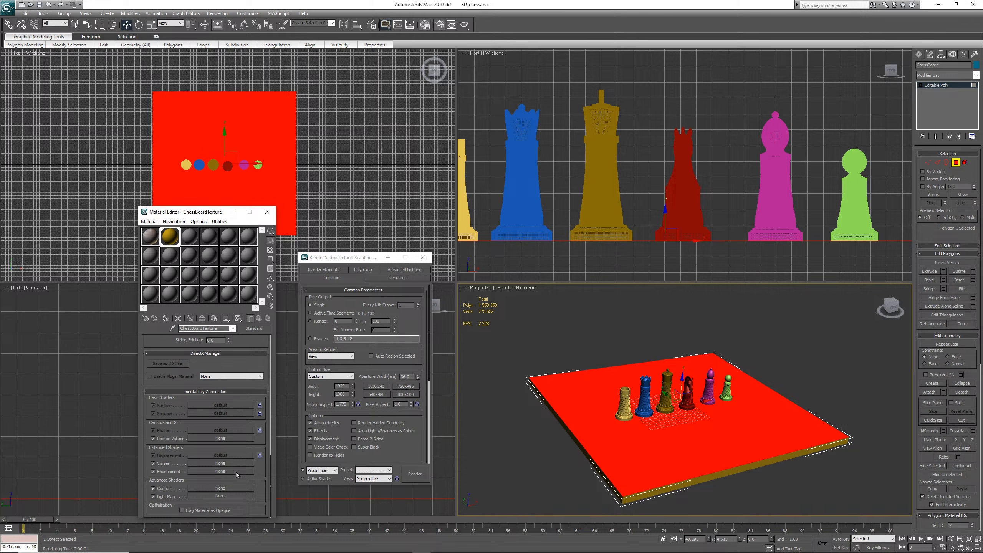
pyautogui.scroll(5, 235, 461)
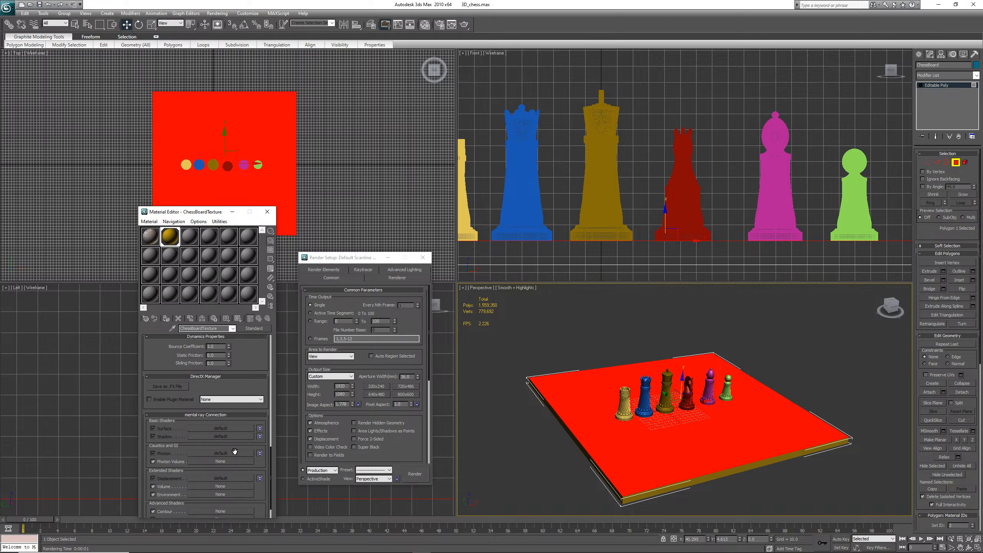
pyautogui.scroll(6, 234, 437)
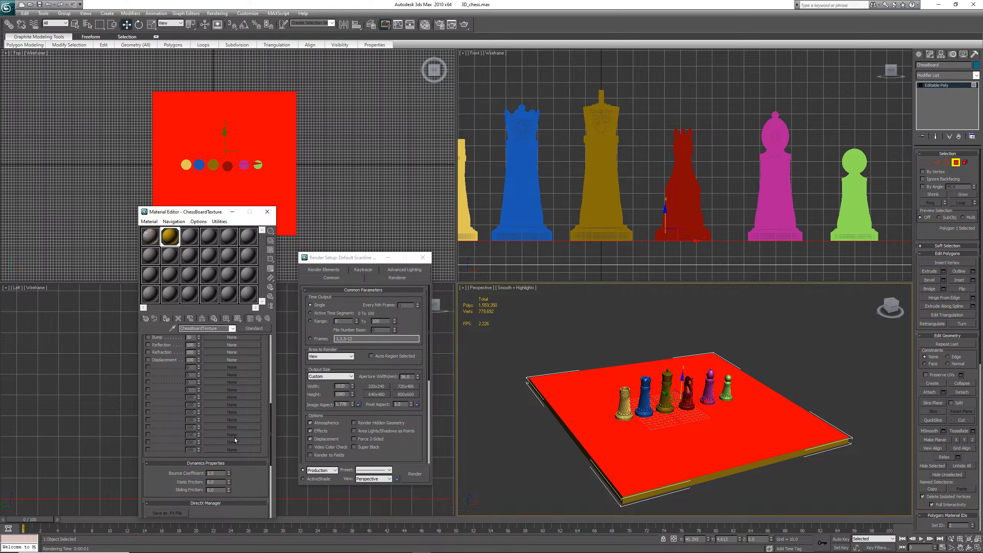
pyautogui.scroll(11, 234, 438)
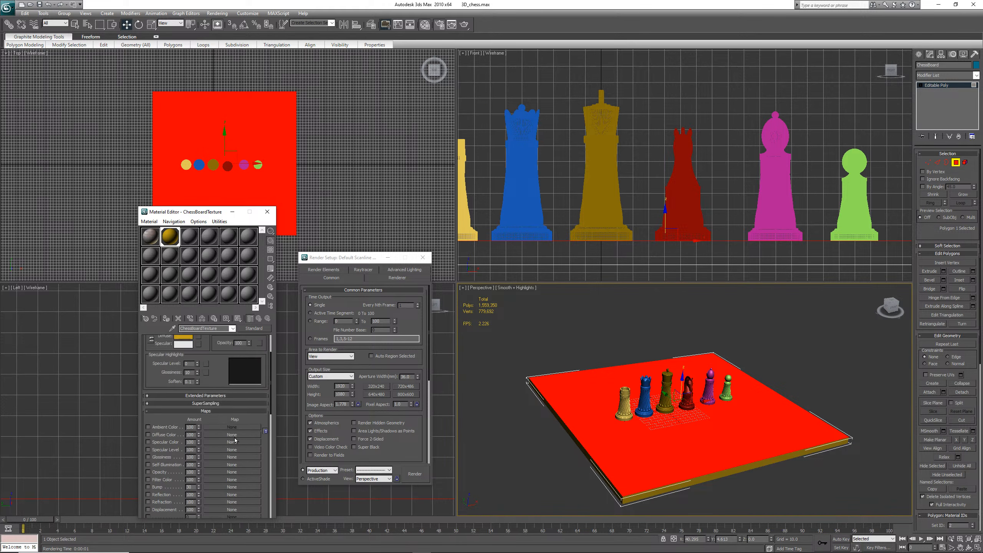
pyautogui.scroll(1, 235, 440)
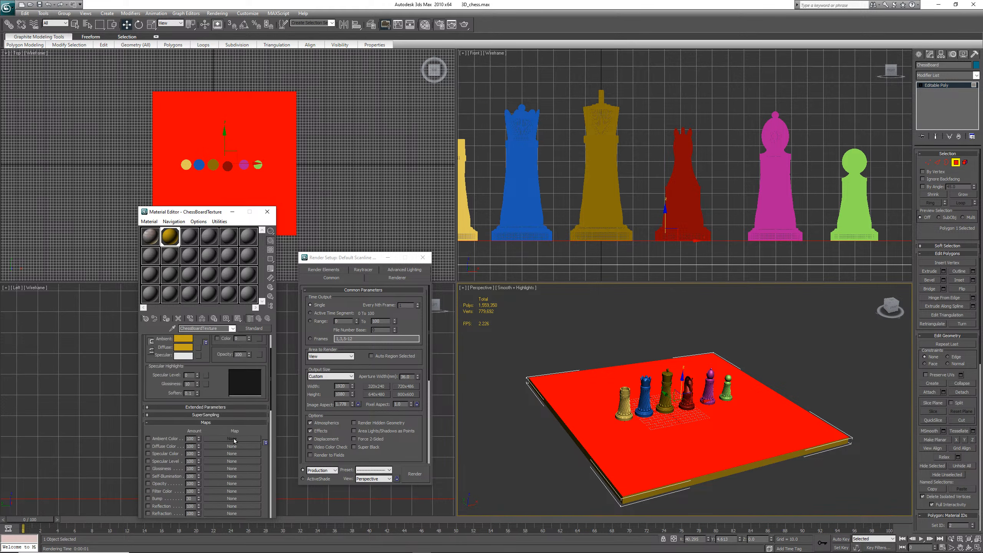
pyautogui.scroll(2, 233, 440)
pyautogui.scroll(2, 214, 441)
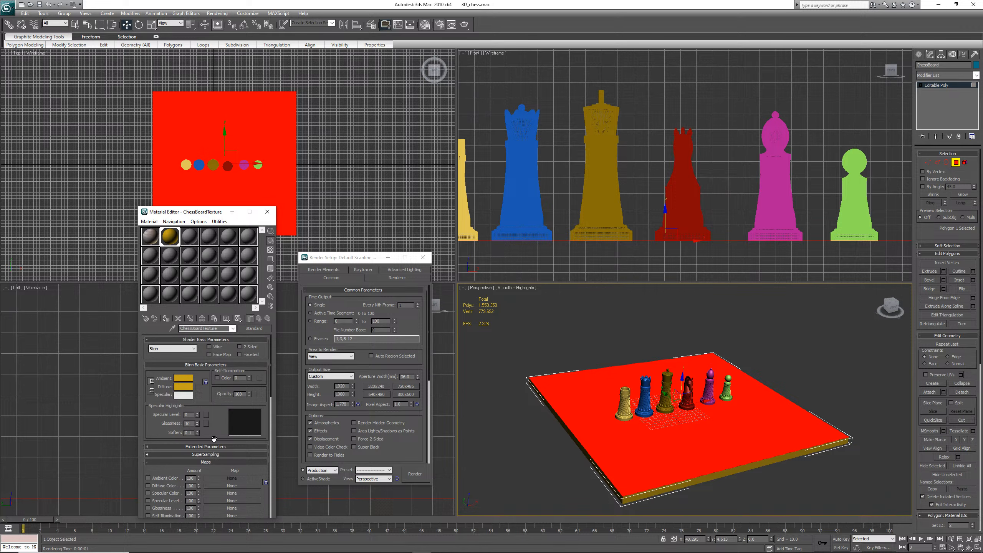
pyautogui.scroll(-2, 213, 439)
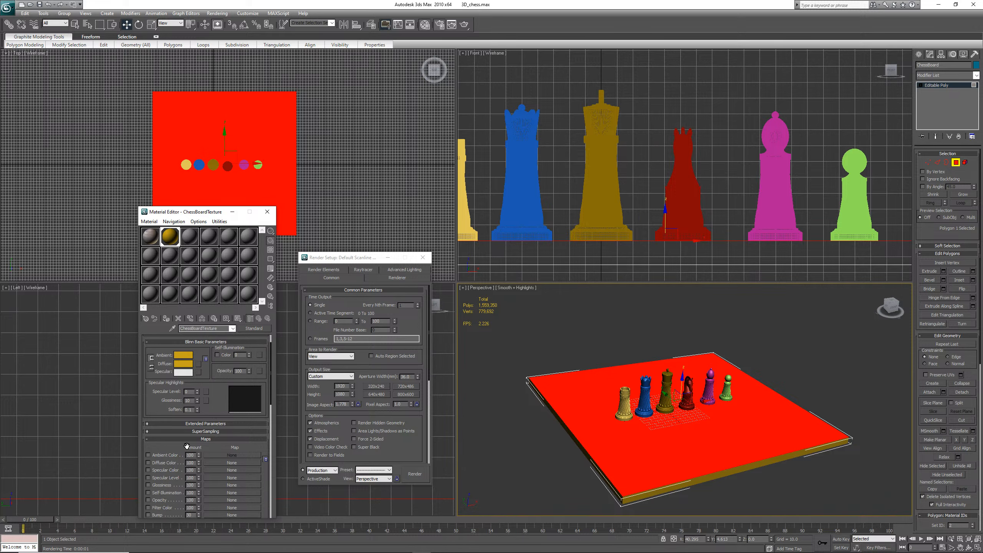
pyautogui.click(147, 439)
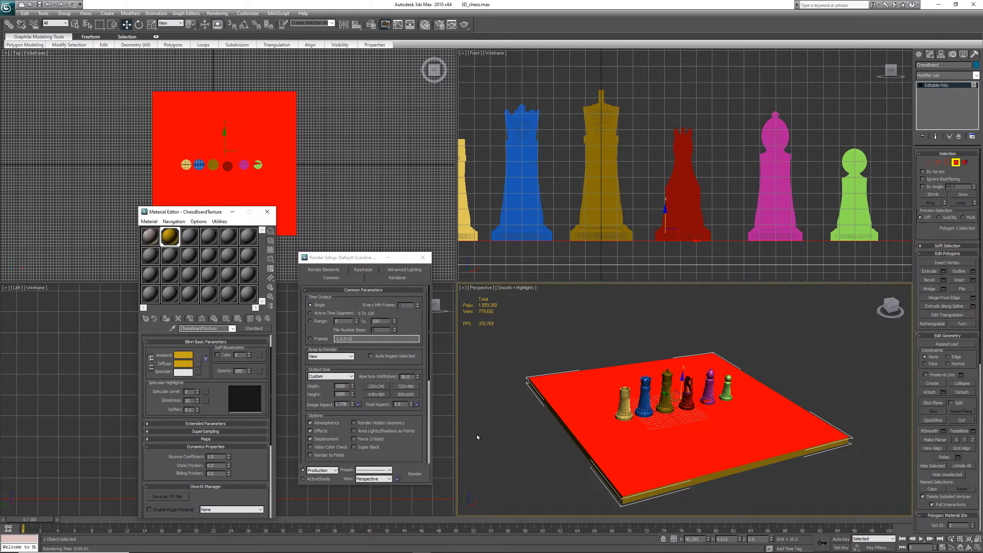
# Assign a Noise map to the chessboard material's diffuse color
pyautogui.click(199, 368)
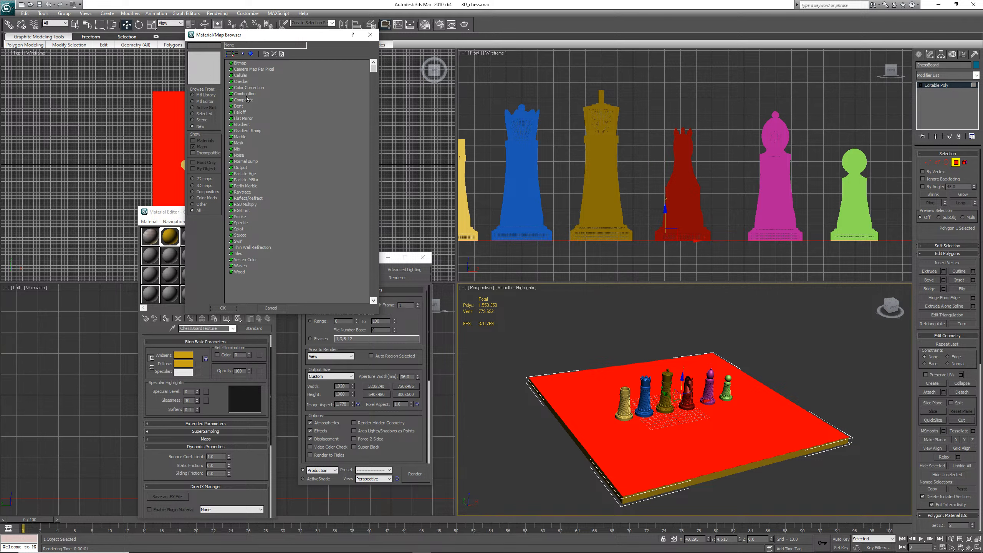
pyautogui.click(245, 64)
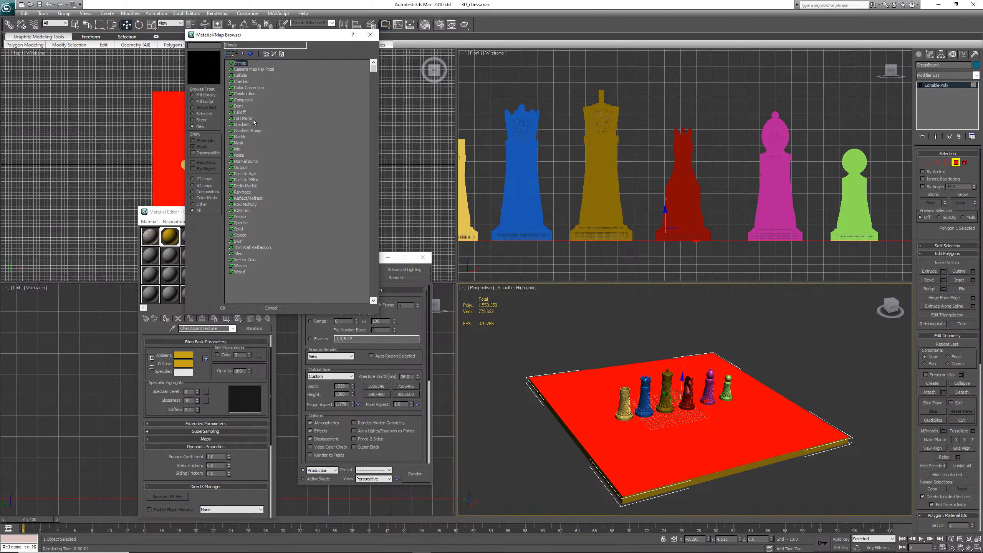
pyautogui.click(238, 156)
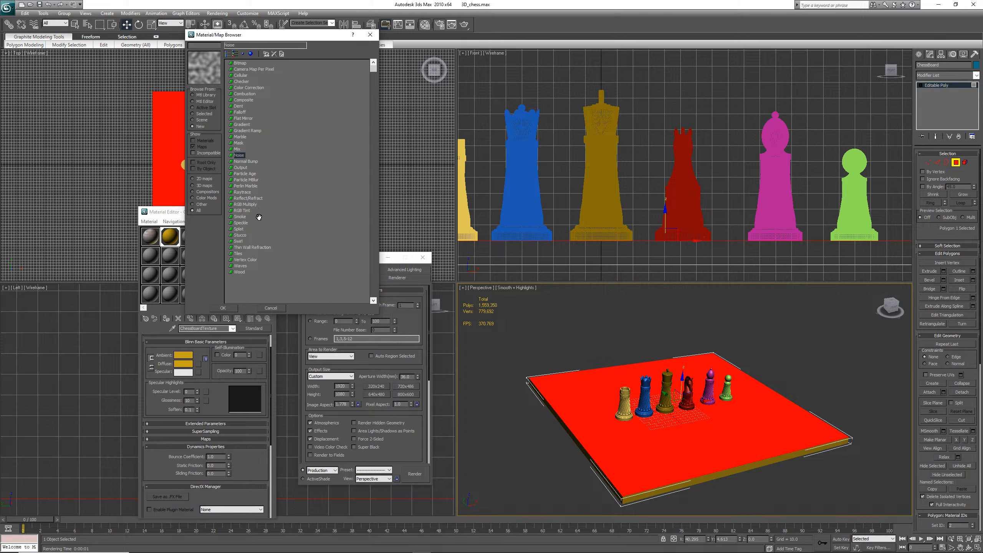
pyautogui.click(230, 309)
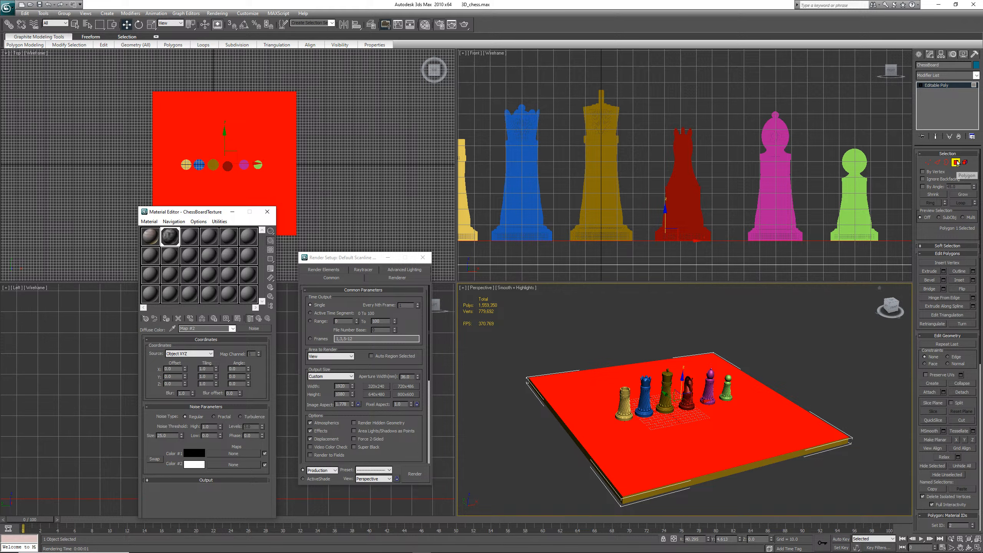
# Leave polygon sub-object mode and show the noise map on the board in the viewport
pyautogui.click(956, 162)
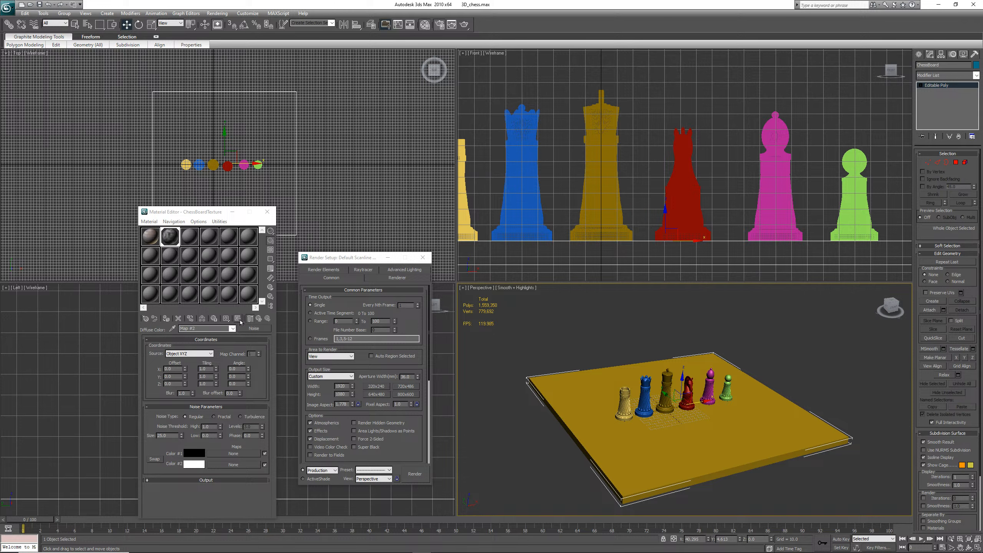
pyautogui.click(239, 319)
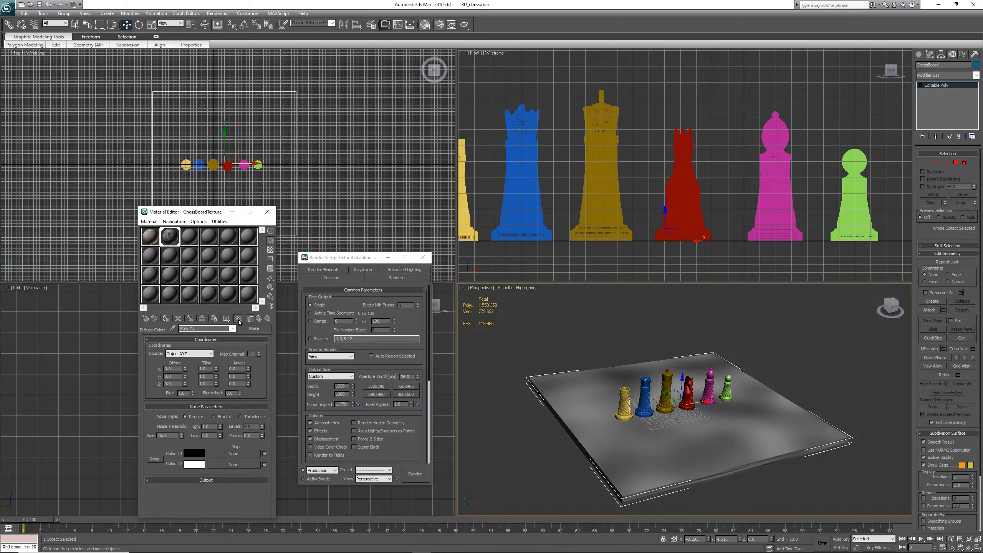
pyautogui.click(238, 319)
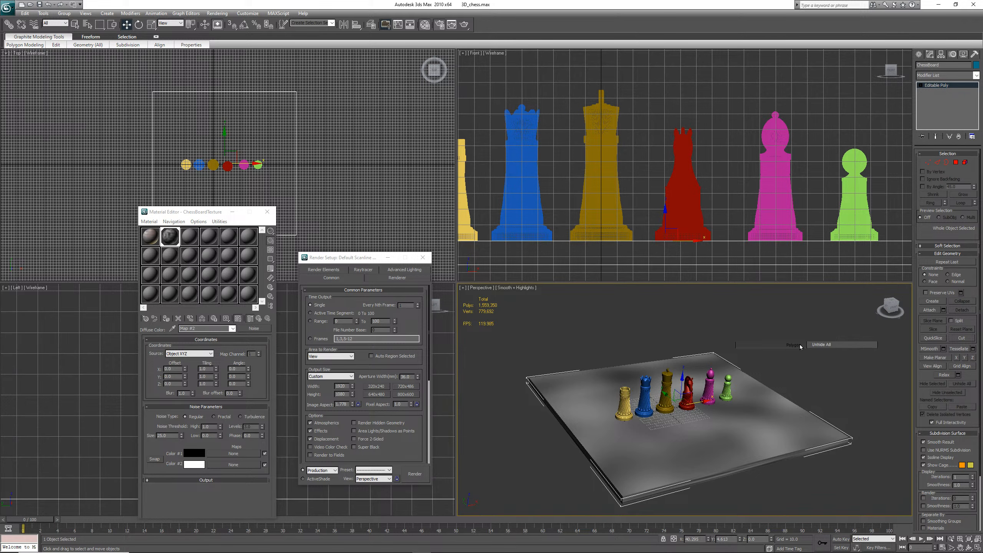
# Render the perspective view and close the render window
pyautogui.click(217, 14)
pyautogui.click(227, 25)
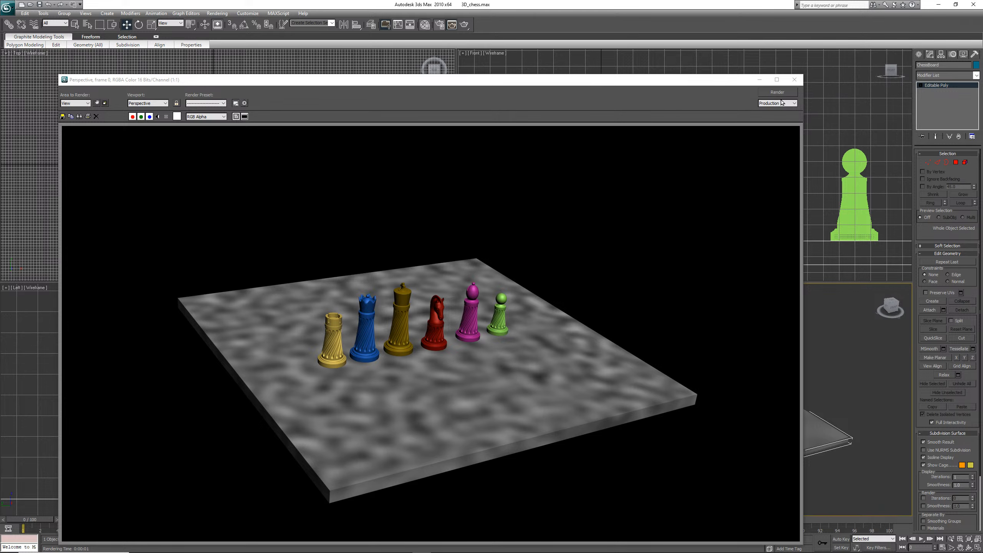
pyautogui.click(794, 79)
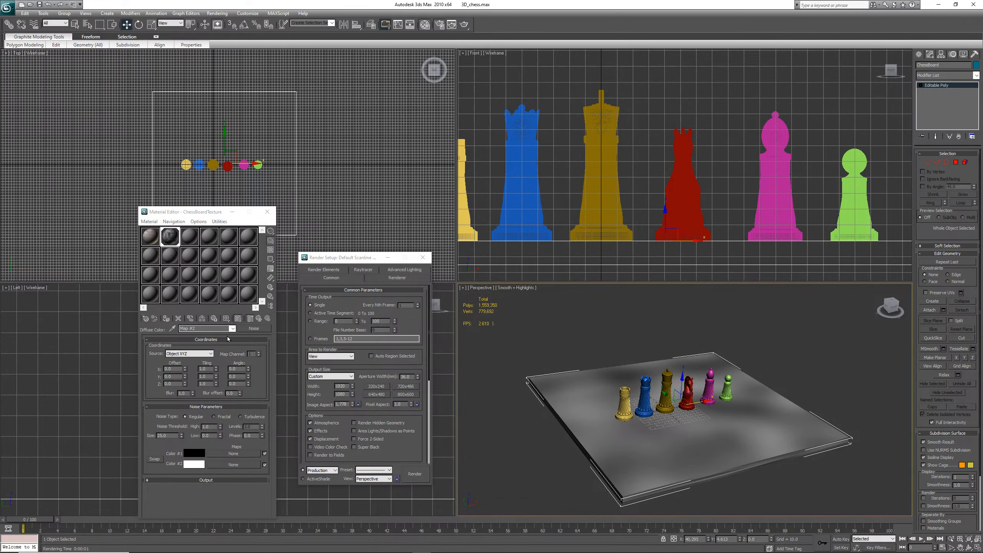
# Return to the chessboard material's top level and instance the diffuse Noise map into the Bump slot
pyautogui.click(260, 318)
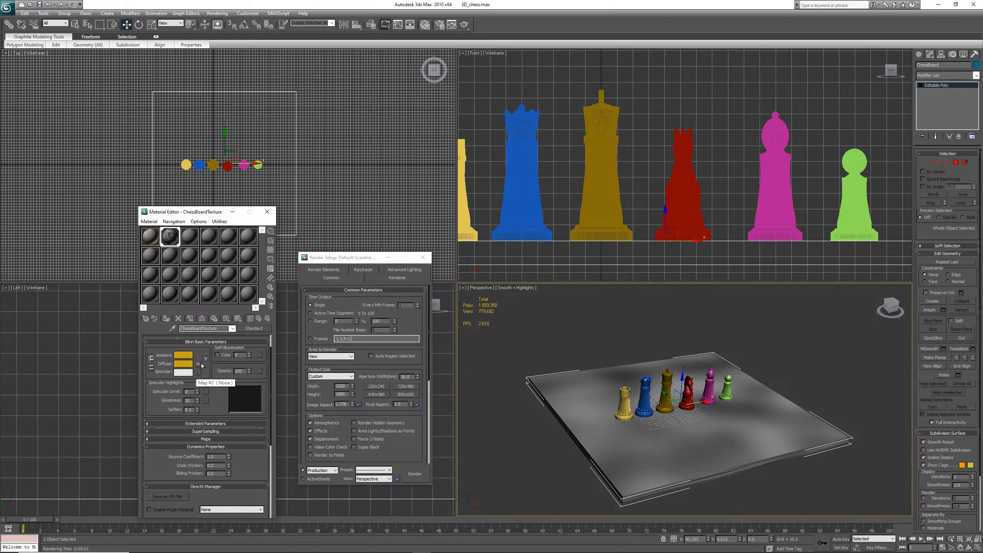
pyautogui.scroll(-5, 207, 378)
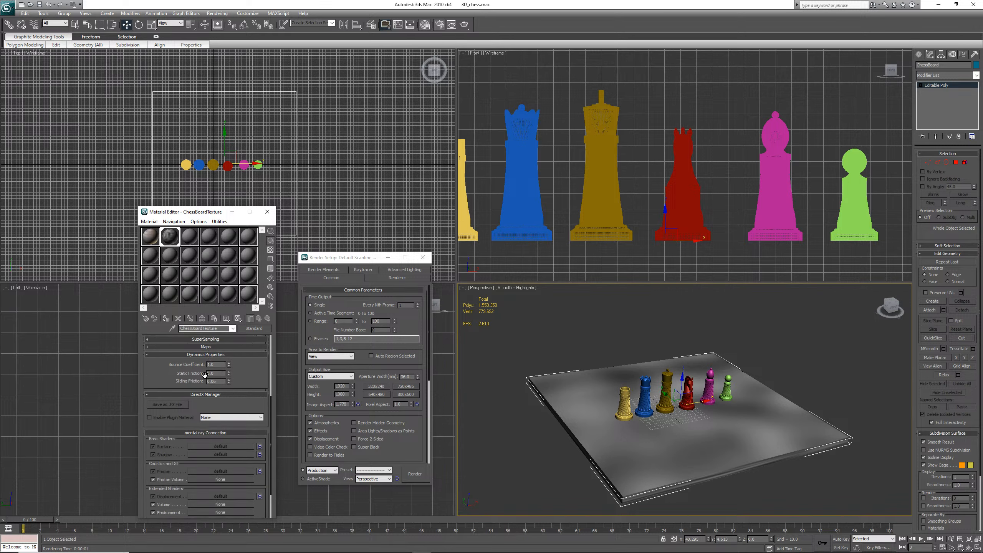
pyautogui.scroll(2, 240, 369)
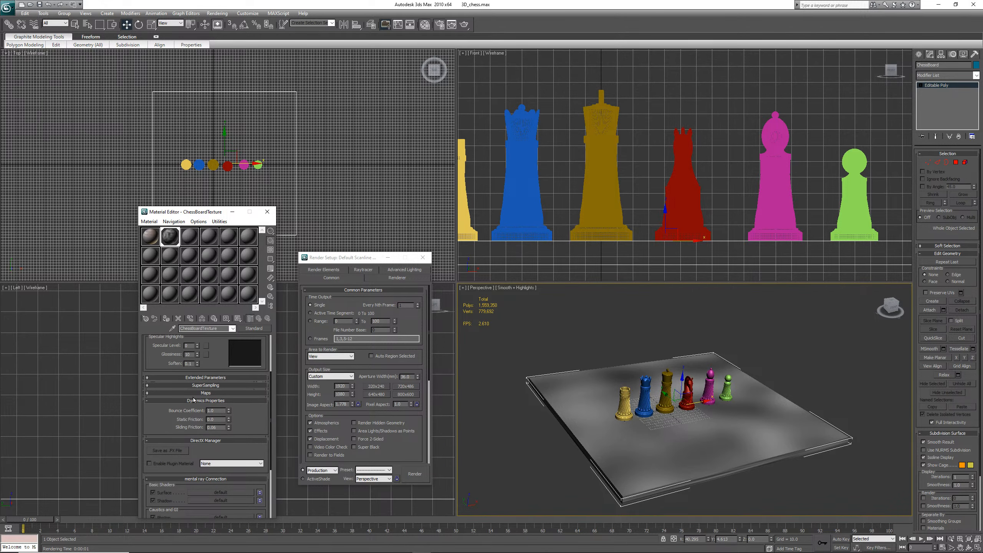
pyautogui.click(148, 402)
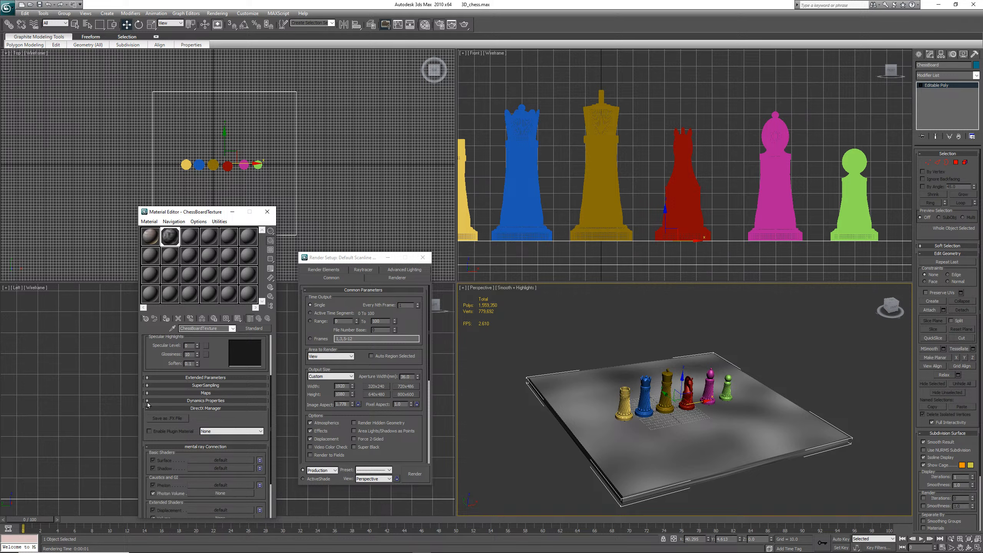
pyautogui.click(209, 408)
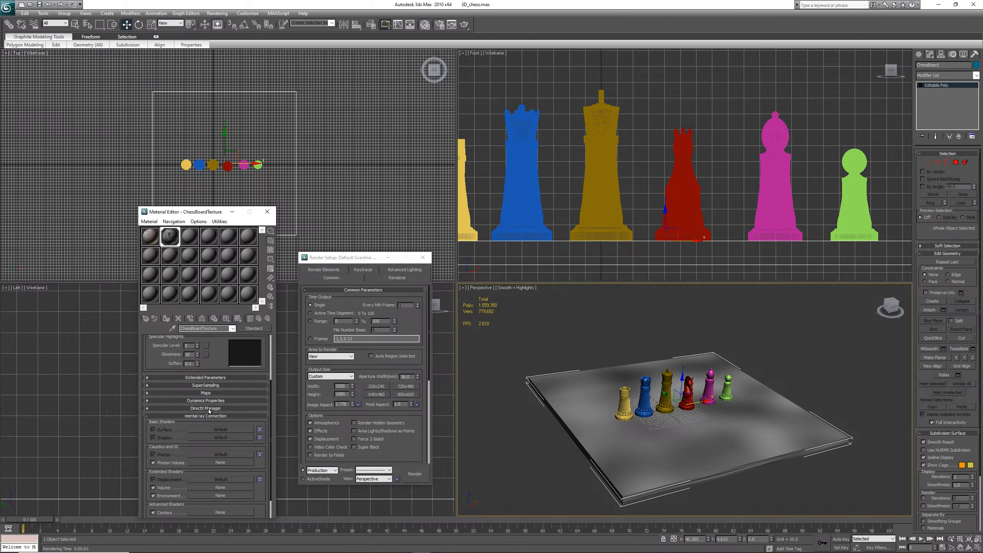
pyautogui.click(209, 409)
pyautogui.click(209, 408)
pyautogui.click(147, 416)
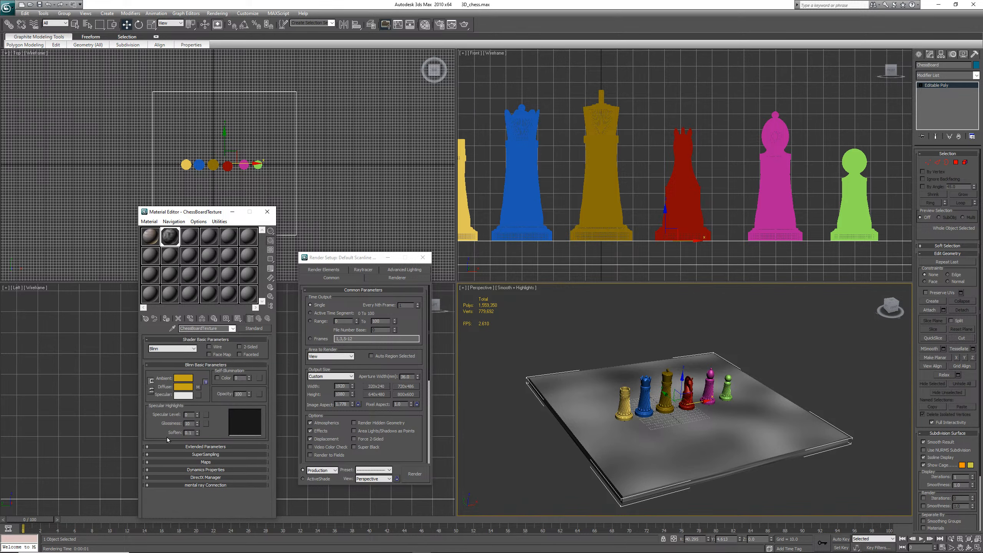
pyautogui.click(209, 462)
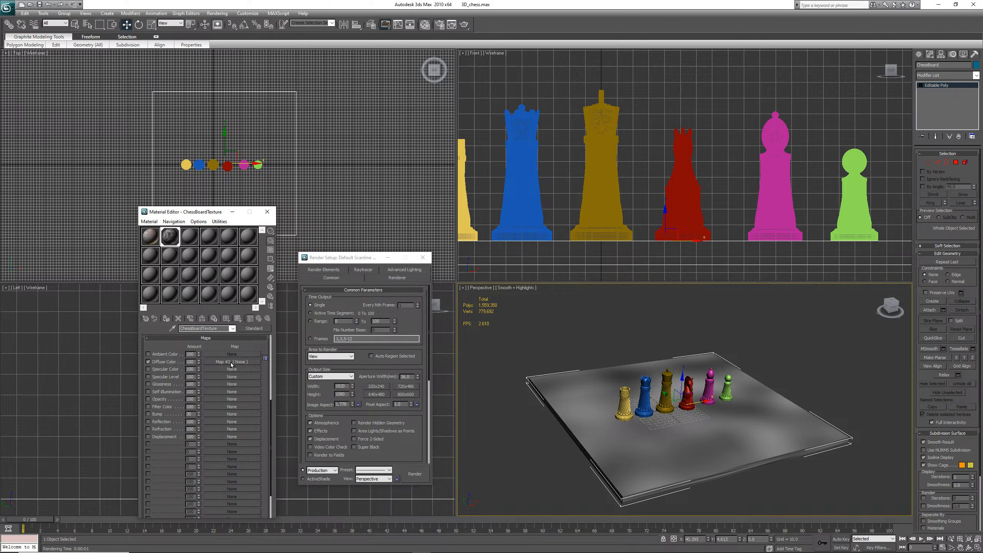
pyautogui.moveTo(232, 361); pyautogui.dragTo(231, 417)
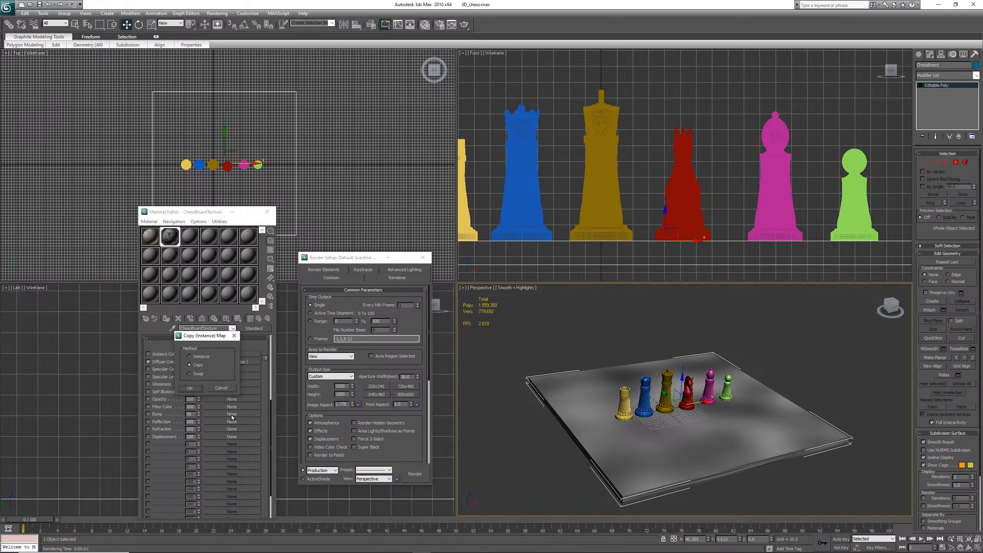
pyautogui.click(191, 388)
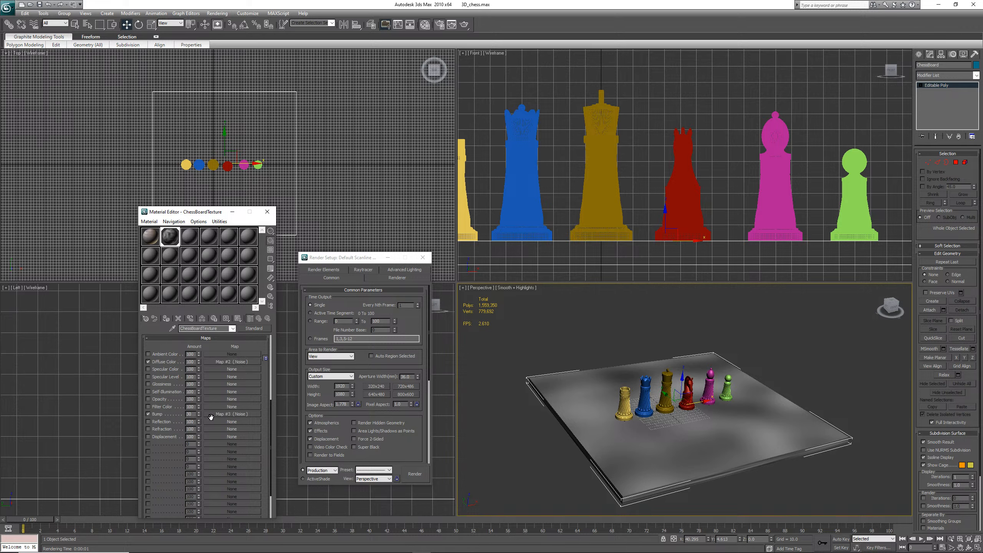
# Set the bump map amount to 3
pyautogui.doubleClick(191, 414)
pyautogui.write('3')
pyautogui.press('Return')
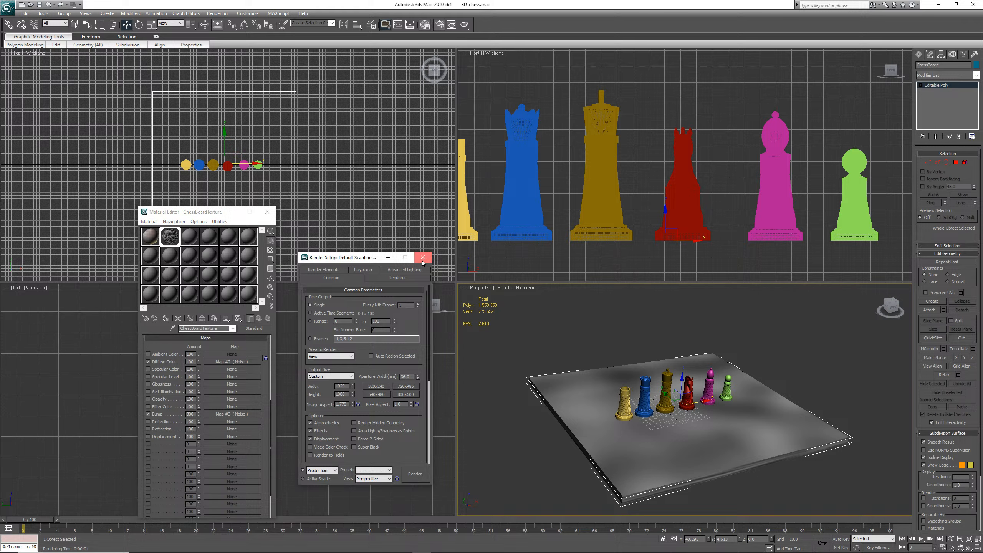
# Close the Render Setup dialog
pyautogui.click(422, 257)
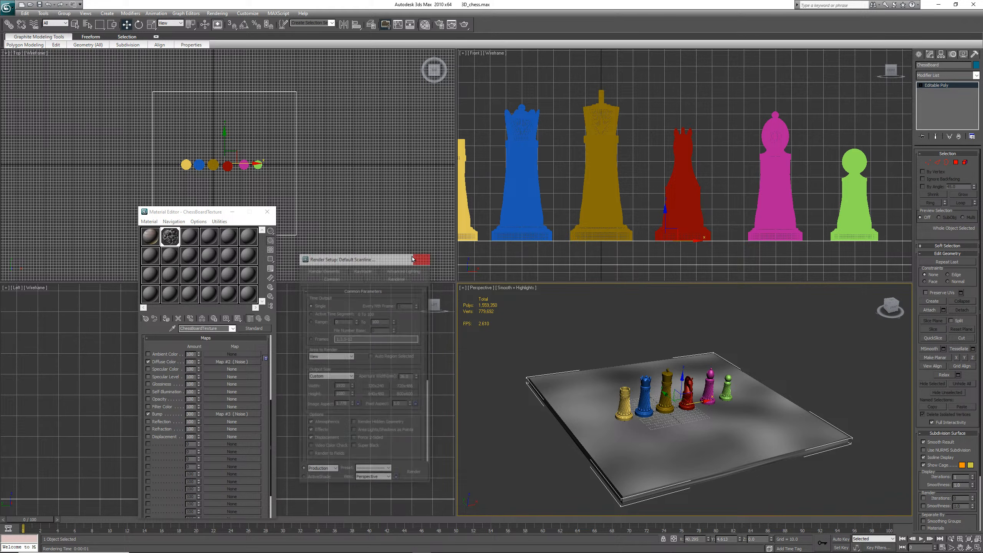
pyautogui.click(217, 13)
pyautogui.click(229, 31)
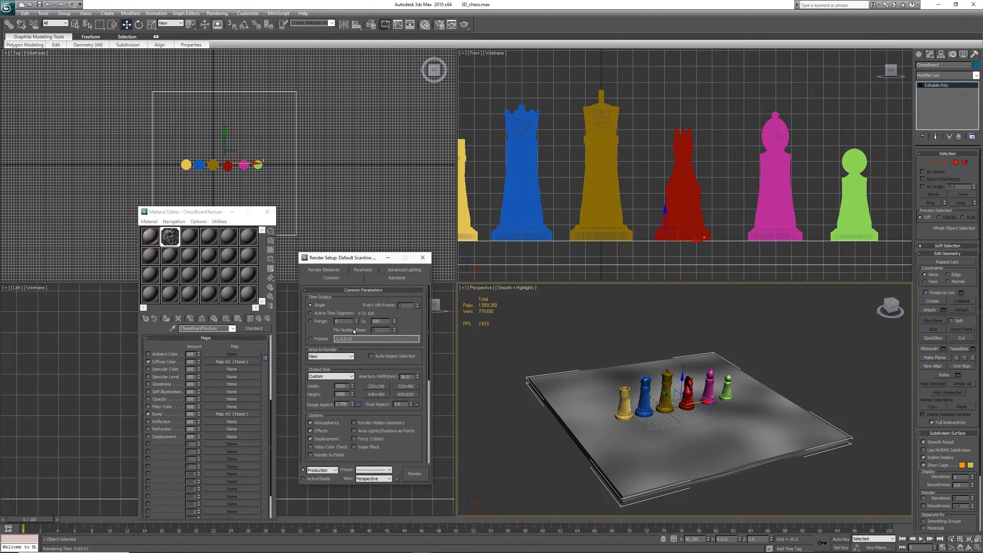
pyautogui.click(423, 259)
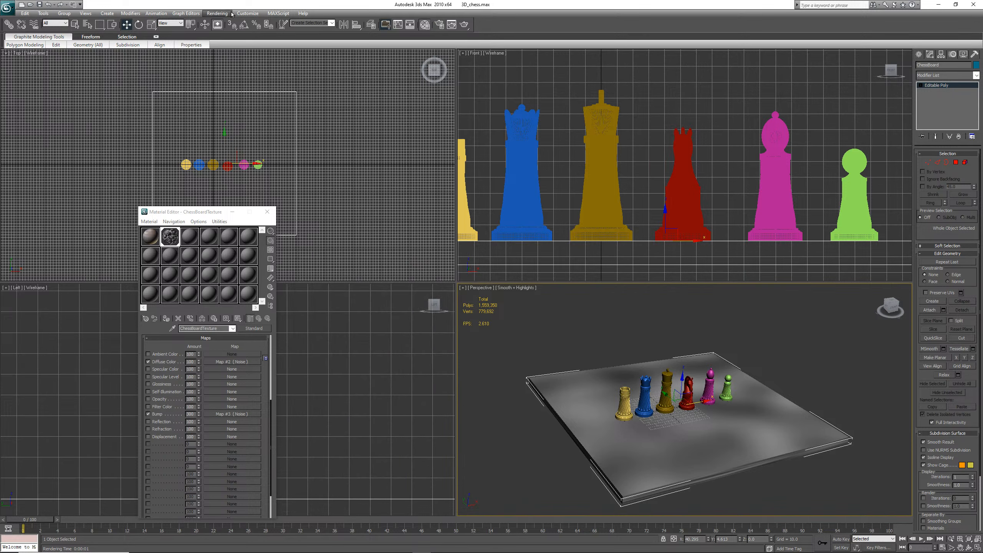
# Render the perspective view again with the noise bump and close the render window
pyautogui.click(218, 14)
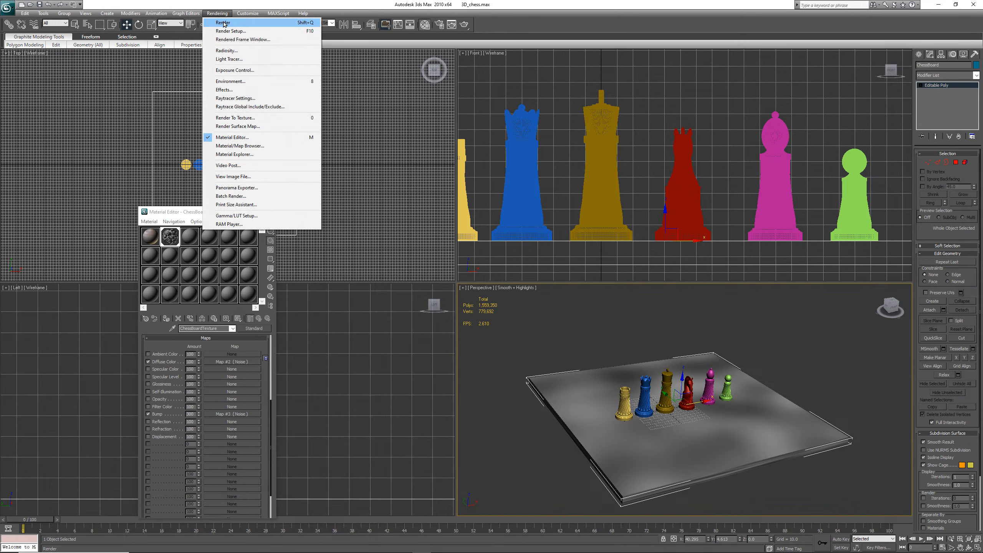
pyautogui.click(654, 312)
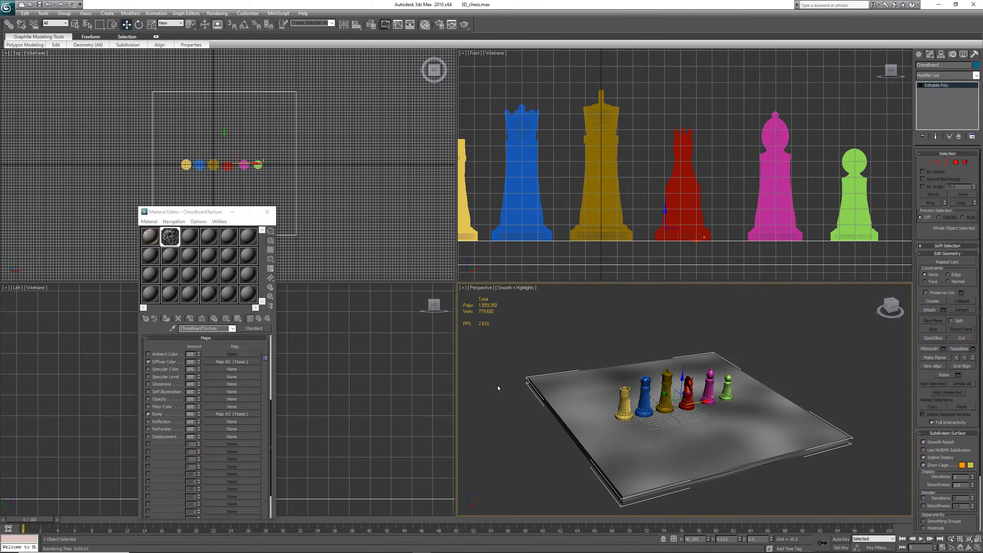
pyautogui.hotkey('shift', 'q')
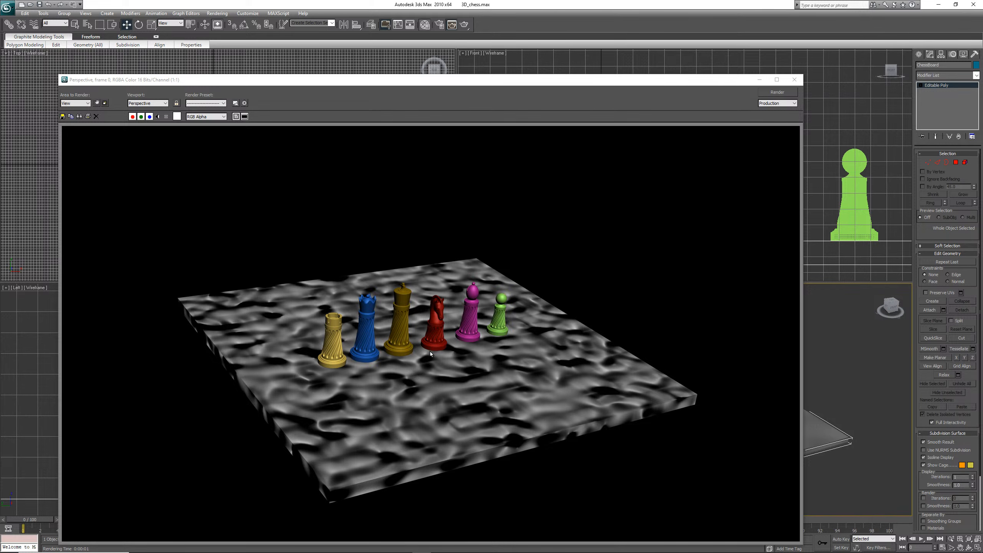
pyautogui.click(794, 79)
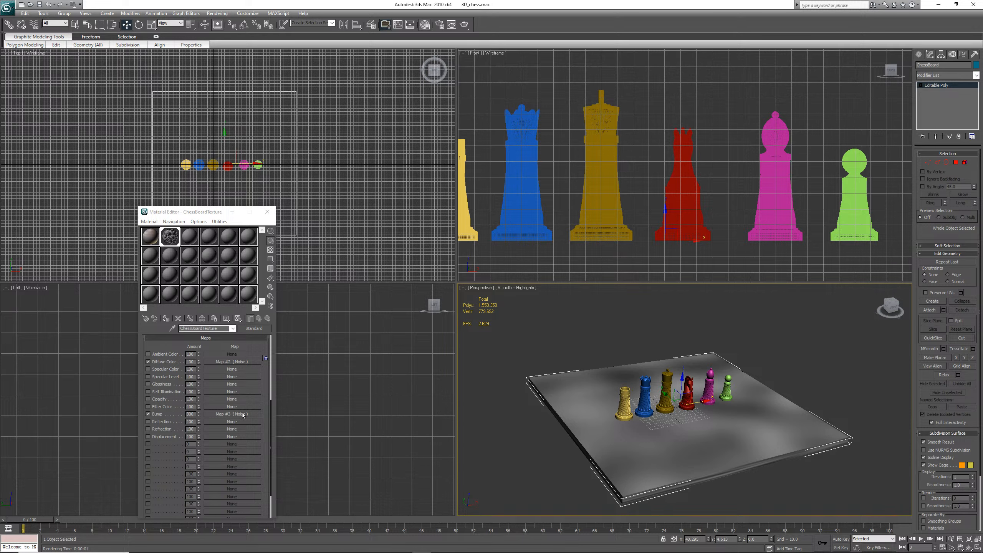
# Replace the chessboard's diffuse Noise map with a Wood map, discarding the old map
pyautogui.click(238, 365)
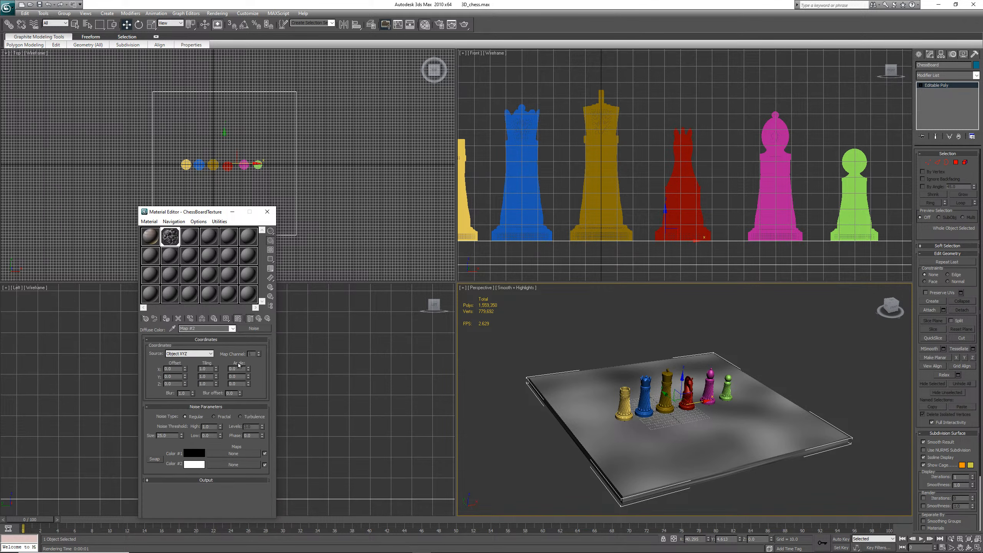
pyautogui.click(254, 328)
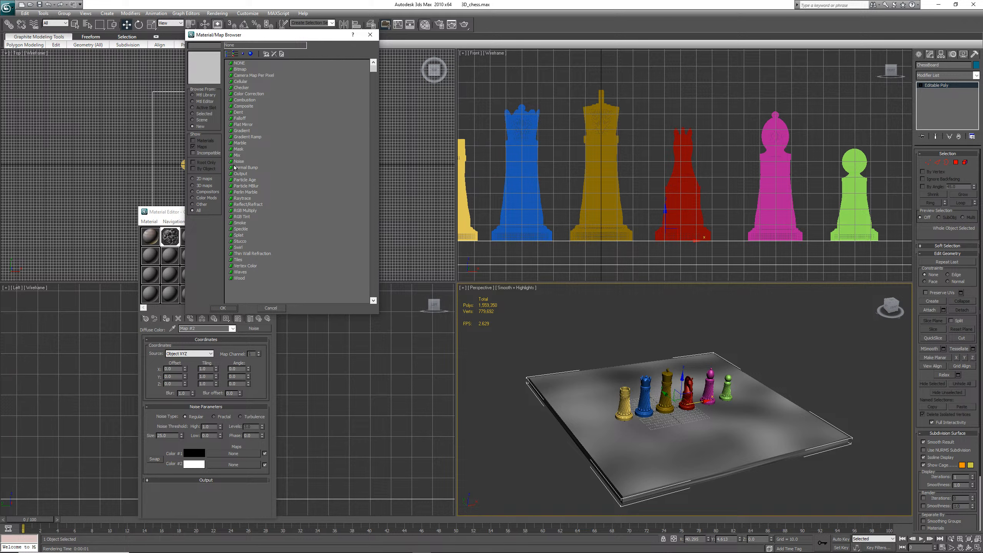
pyautogui.click(240, 278)
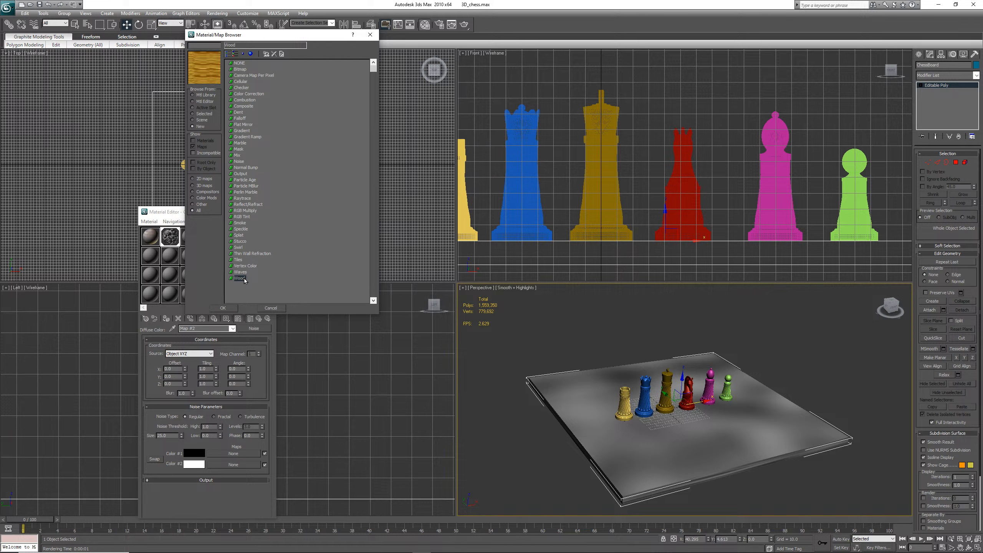
pyautogui.click(230, 309)
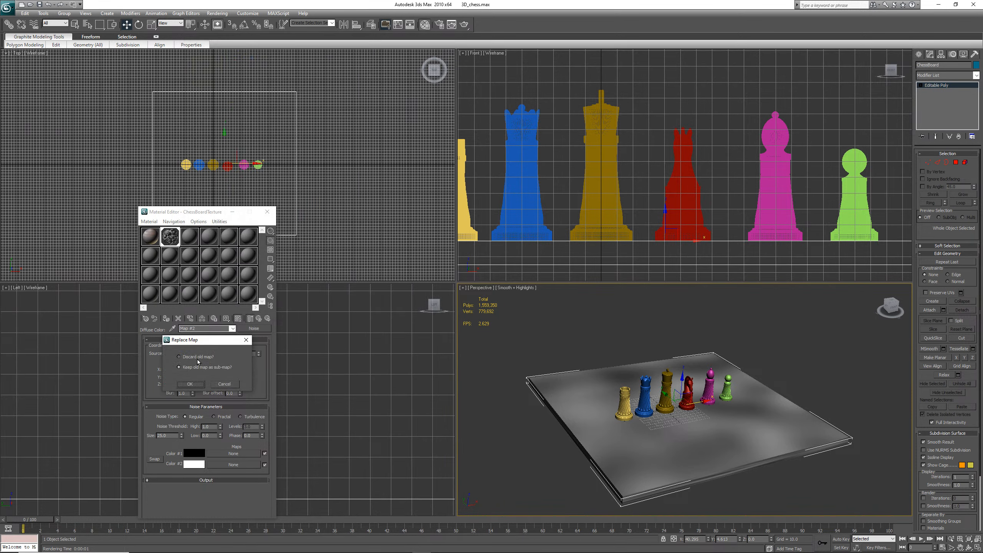
pyautogui.click(198, 360)
pyautogui.click(190, 384)
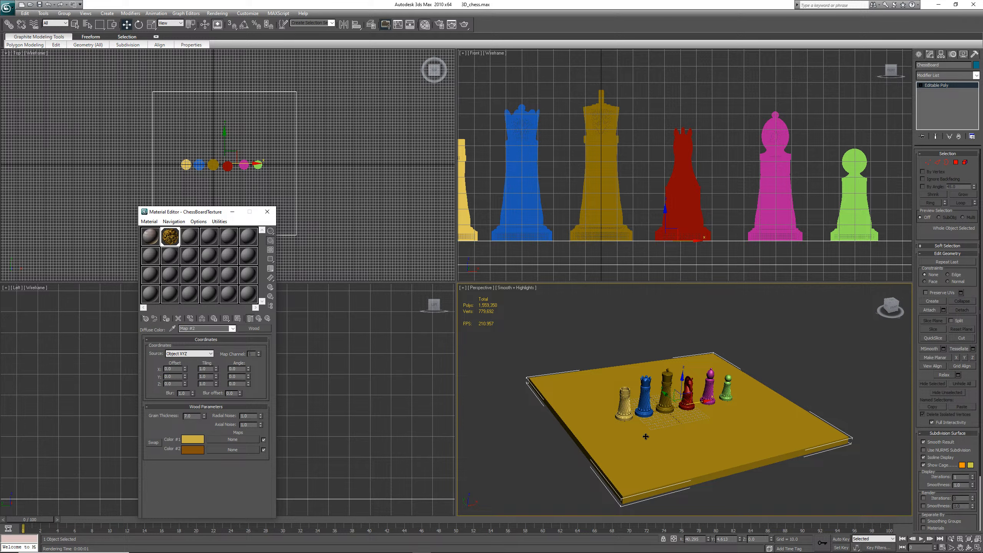
# Open the wood material sample in an enlarged preview window and close it
pyautogui.doubleClick(169, 237)
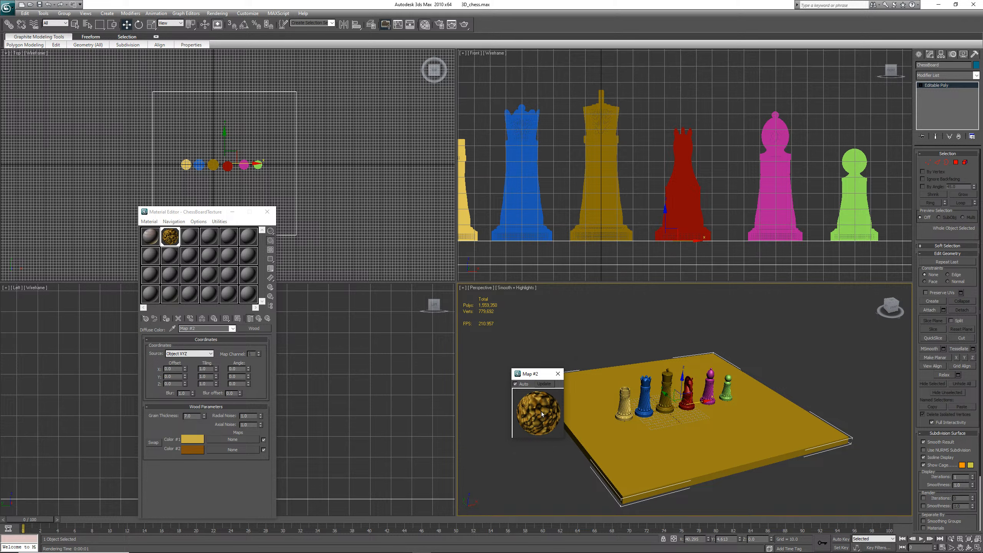
pyautogui.click(559, 376)
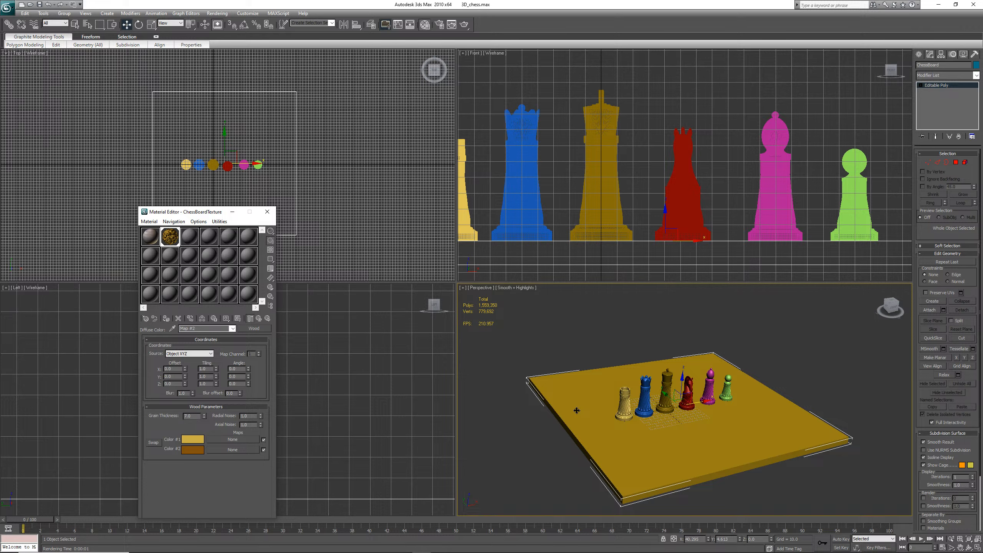
# Render the perspective view with the wood texture and close the render window
pyautogui.click(576, 411)
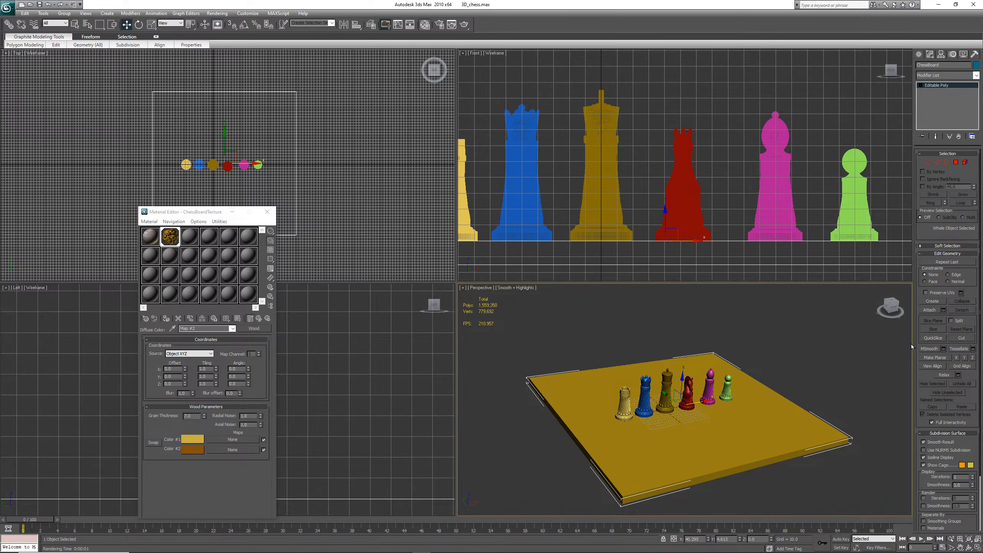
pyautogui.hotkey('shift', 'q')
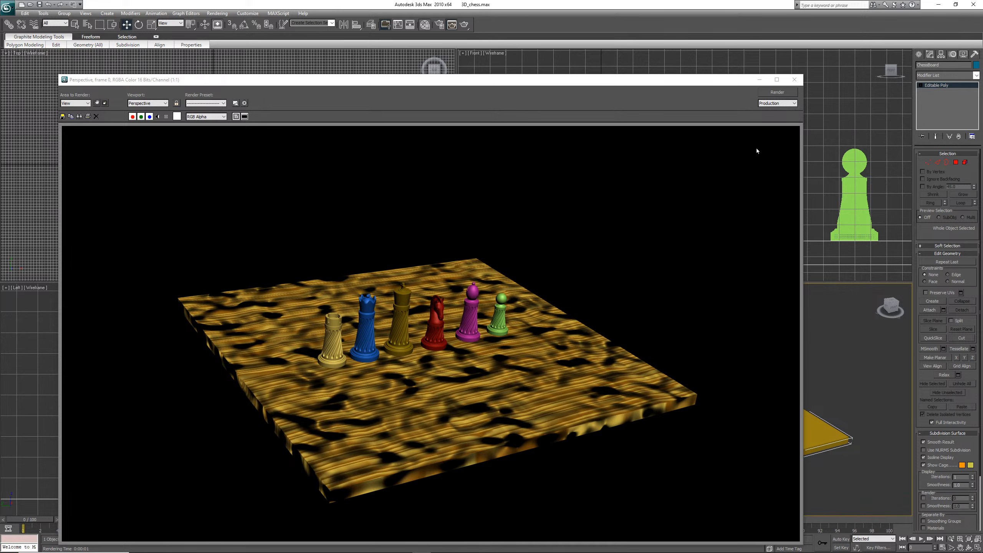
pyautogui.click(791, 81)
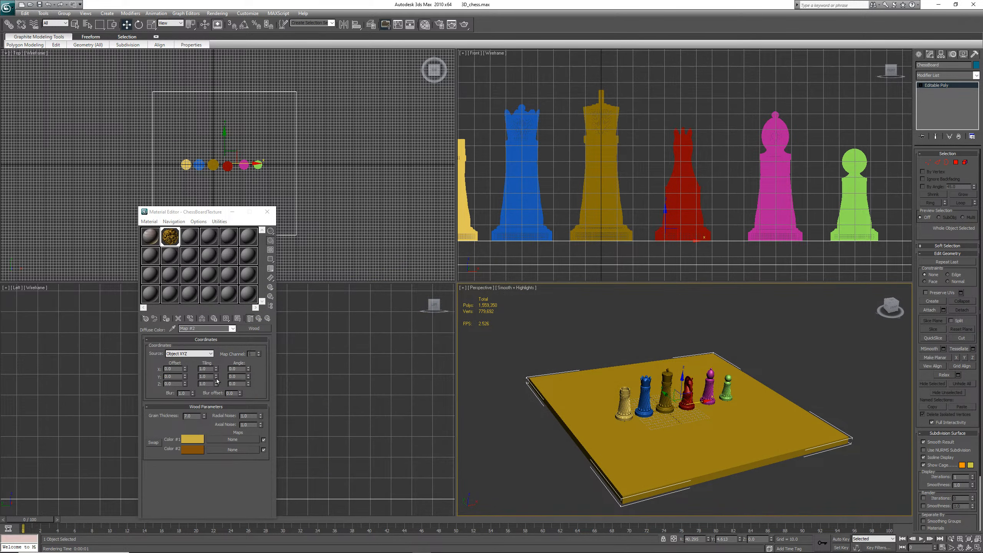
# Turn off the Bump map at the material's top level and render the perspective view
pyautogui.click(259, 320)
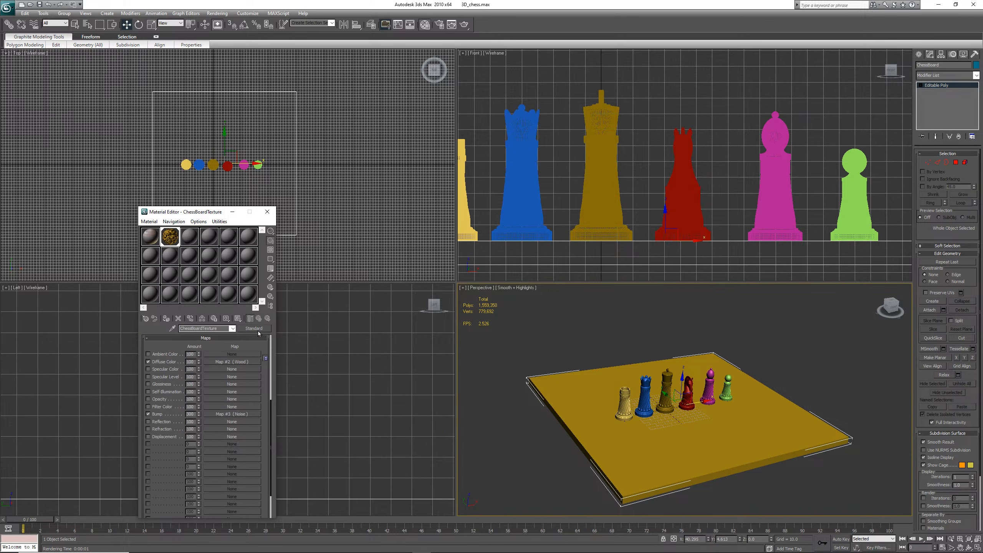
pyautogui.click(148, 415)
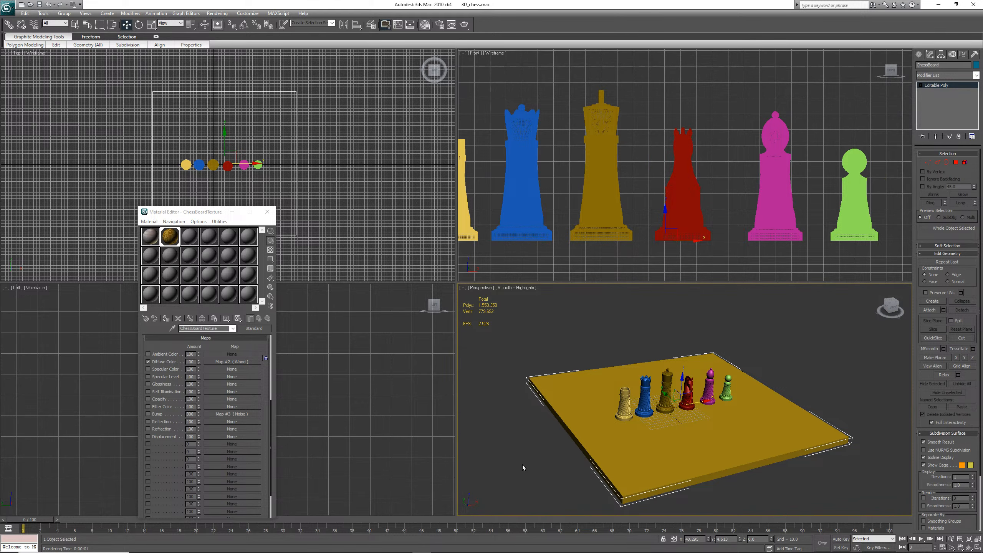
pyautogui.hotkey('shift', 'q')
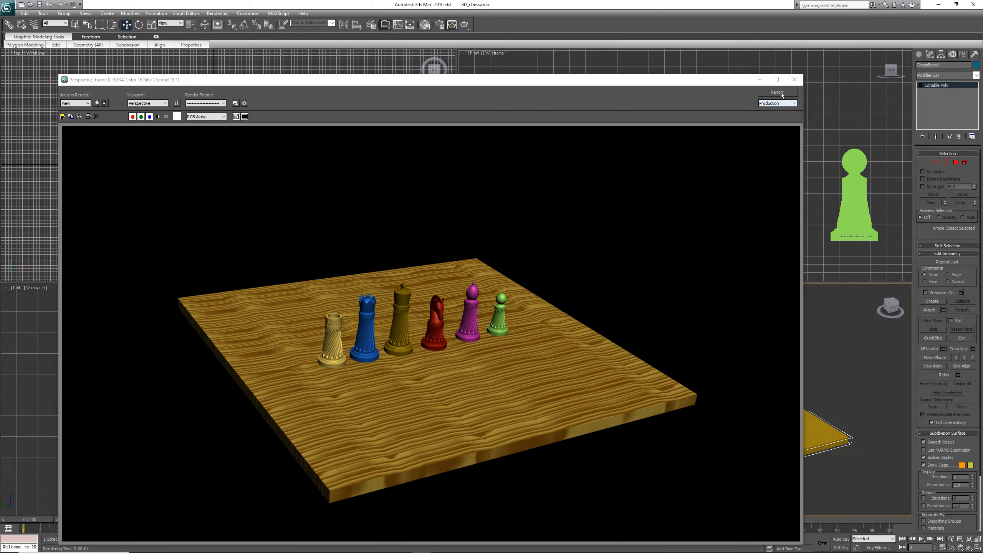
pyautogui.click(791, 82)
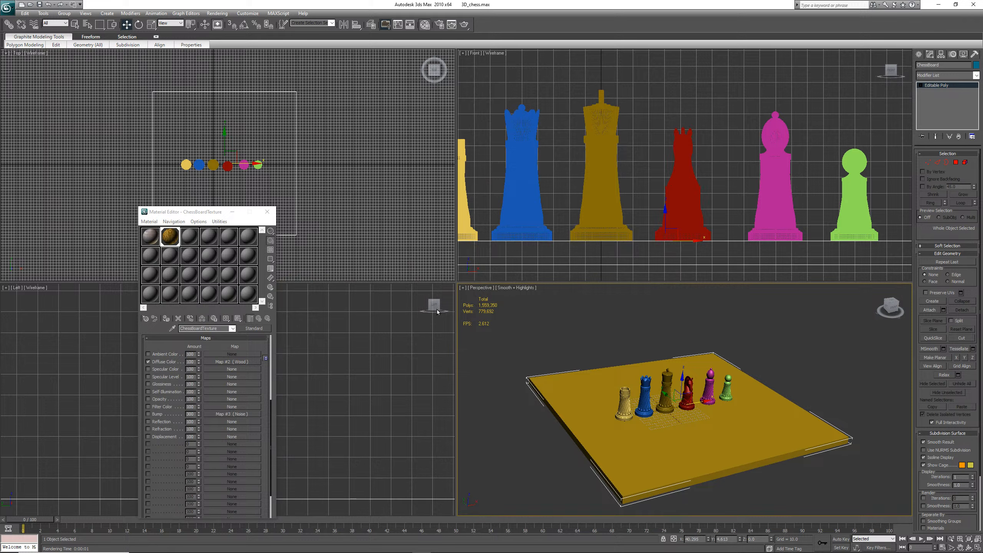
# Replace the diffuse Wood map with a Bitmap using sky-texture-high-resolution-panoramic-blue-green-clouds.jpg
pyautogui.click(241, 362)
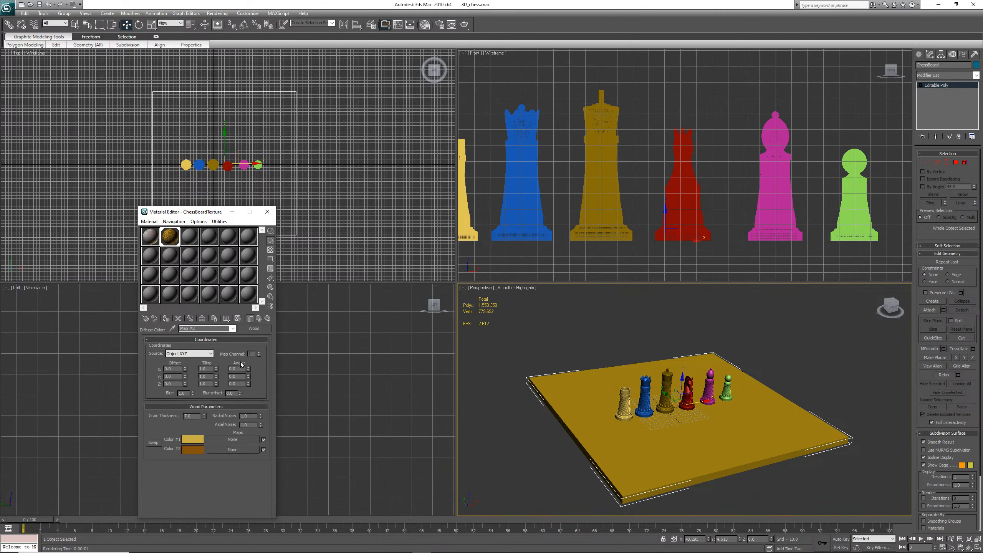
pyautogui.click(259, 329)
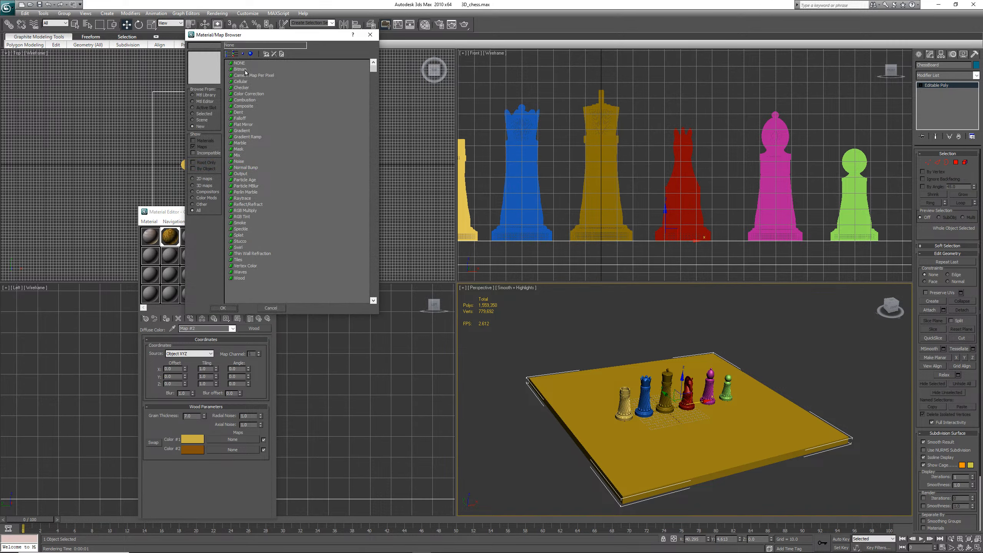
pyautogui.click(245, 71)
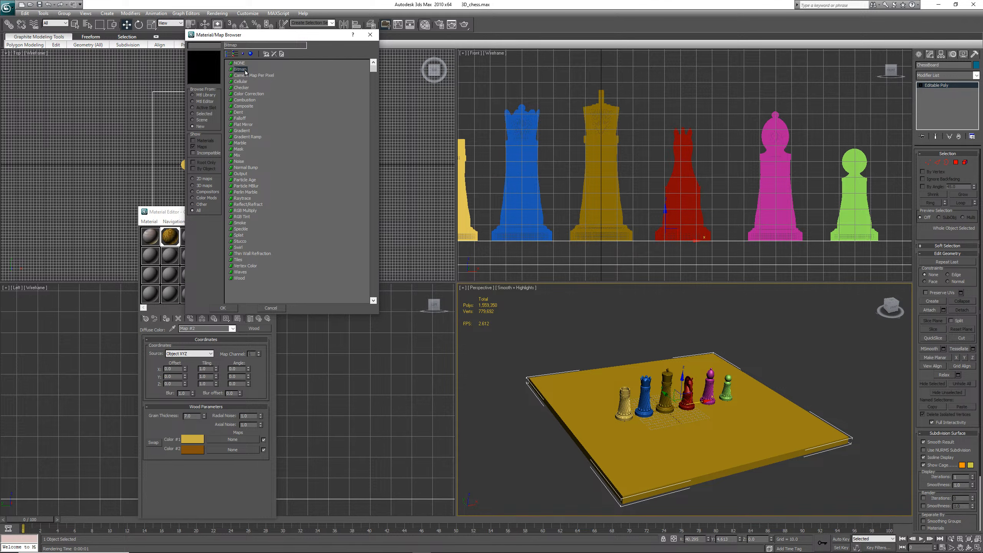
pyautogui.doubleClick(245, 70)
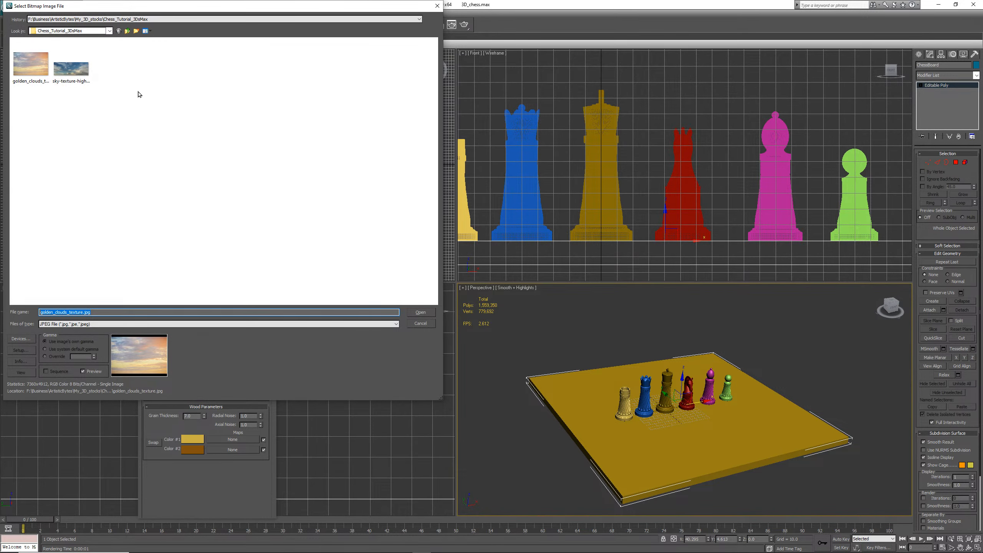
pyautogui.click(79, 73)
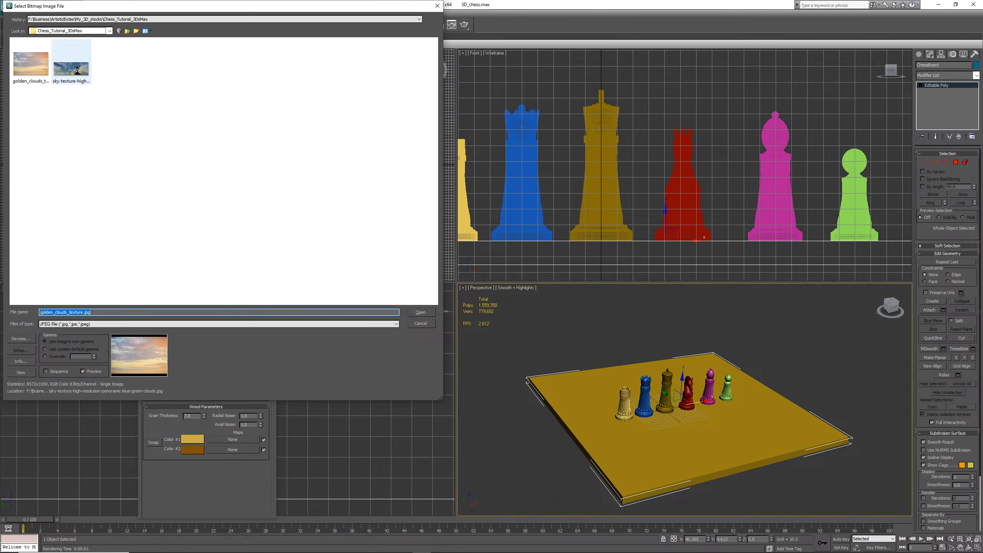
pyautogui.click(419, 311)
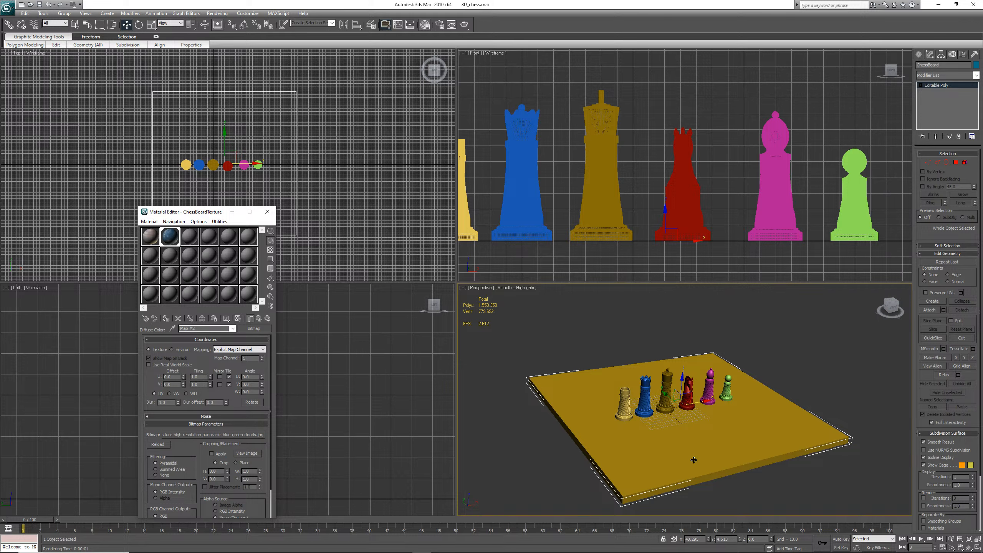
# Show the sky bitmap in the viewport, render the perspective view, and return to the material's top level
pyautogui.click(238, 318)
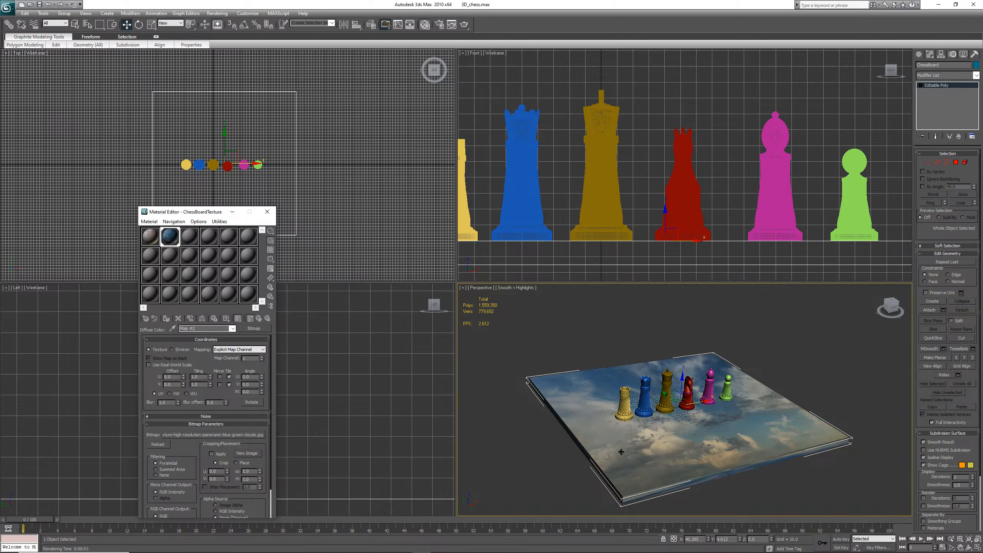
pyautogui.rightClick(561, 452)
pyautogui.rightClick(561, 452)
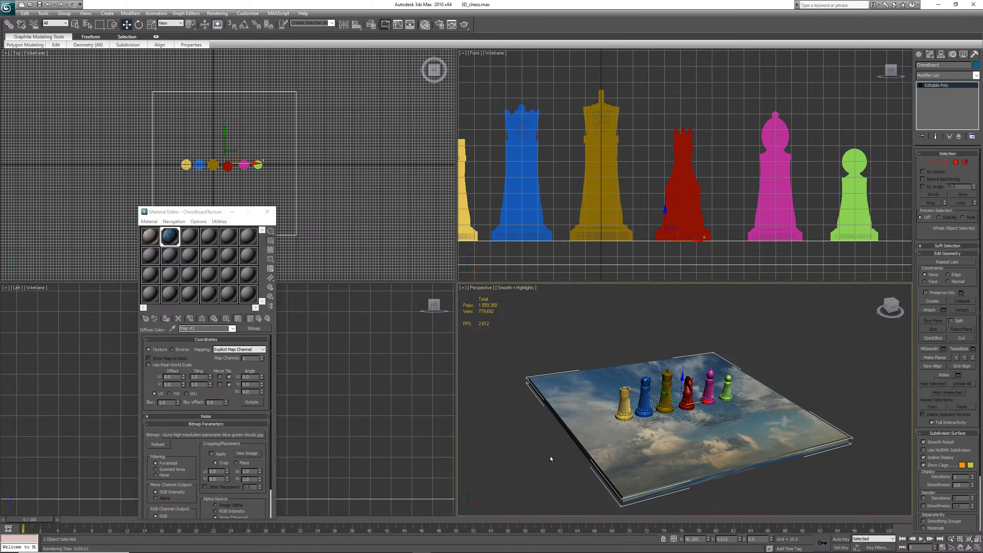
pyautogui.hotkey('shift', 'q')
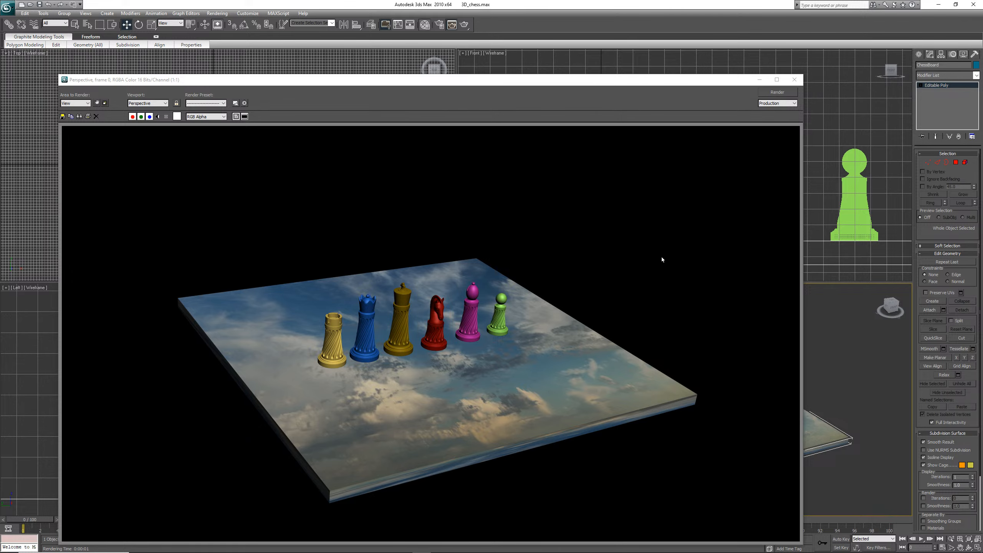
pyautogui.click(794, 80)
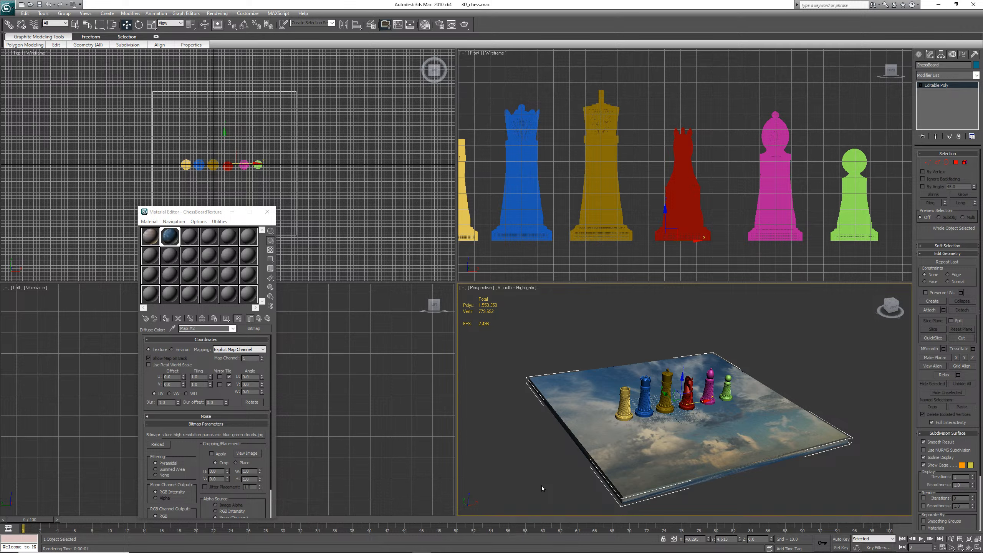
pyautogui.click(259, 318)
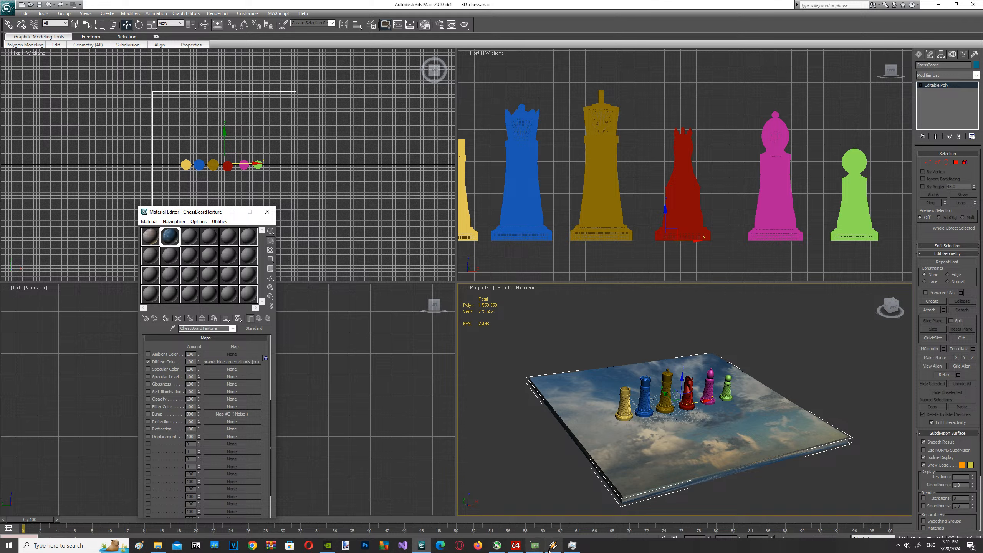
pyautogui.click(553, 546)
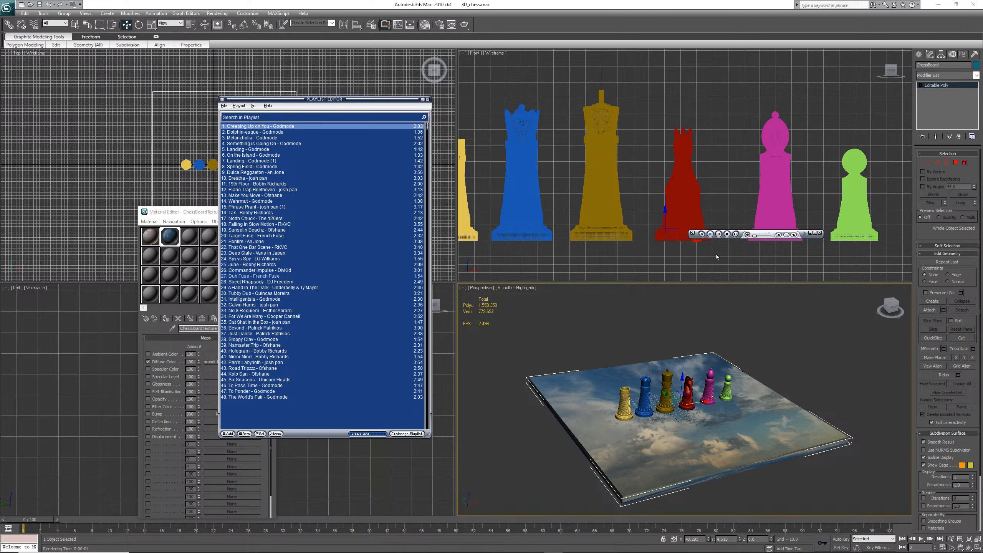
pyautogui.click(736, 234)
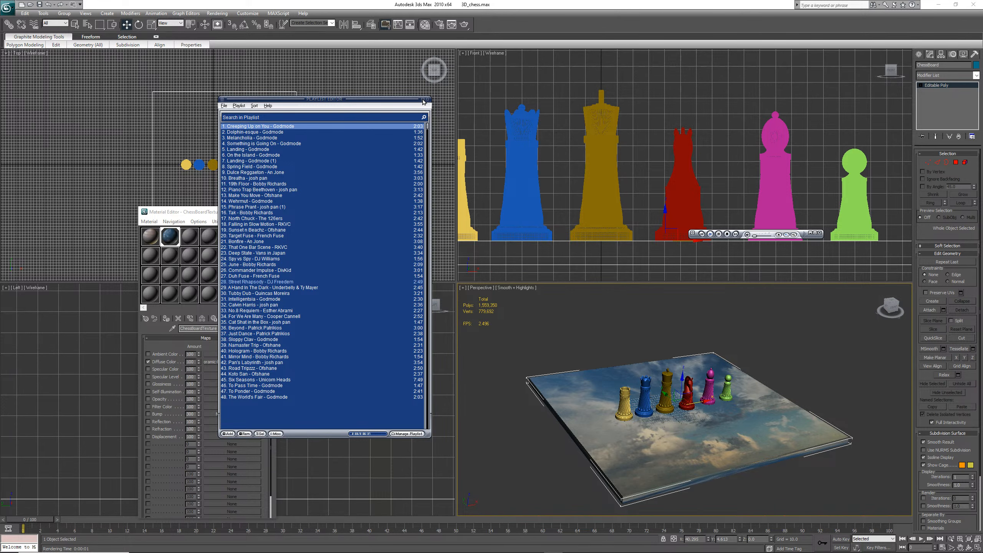
pyautogui.click(536, 283)
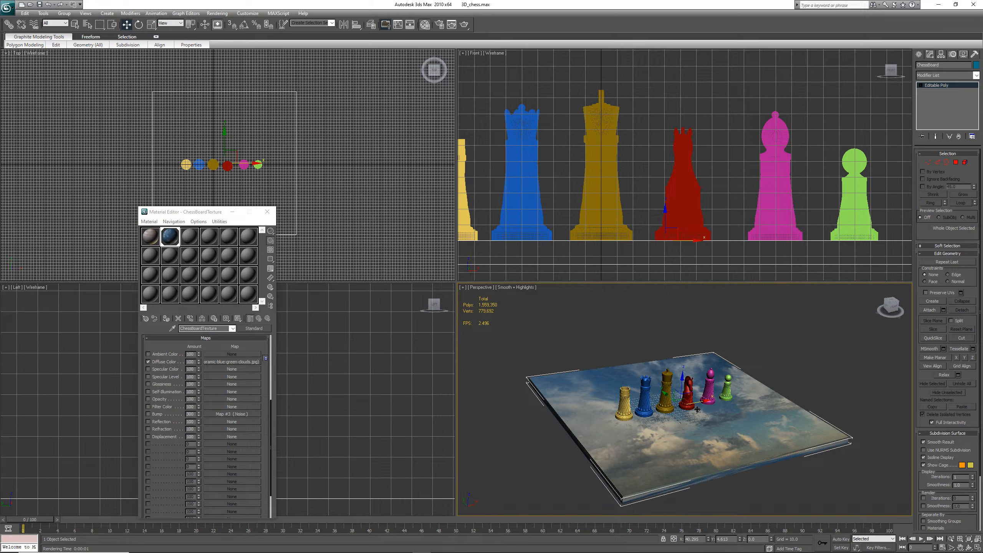
# Save the scene and undo the material changes until the diffuse map is Noise again
pyautogui.hotkey('ctrl', 's')
pyautogui.click(47, 5)
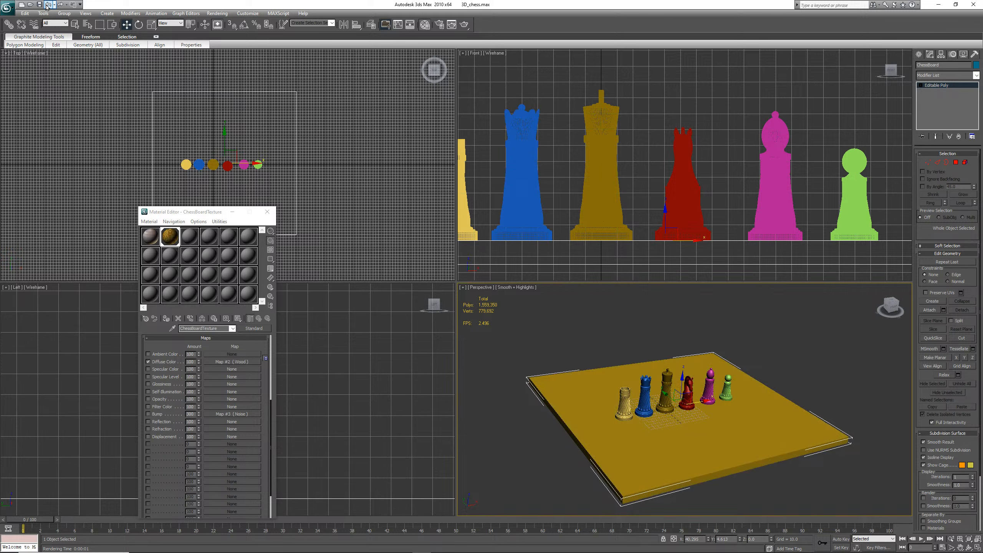
pyautogui.click(47, 5)
pyautogui.click(48, 5)
pyautogui.click(47, 5)
pyautogui.click(47, 5)
pyautogui.click(47, 5)
pyautogui.click(48, 5)
pyautogui.click(48, 6)
pyautogui.click(49, 7)
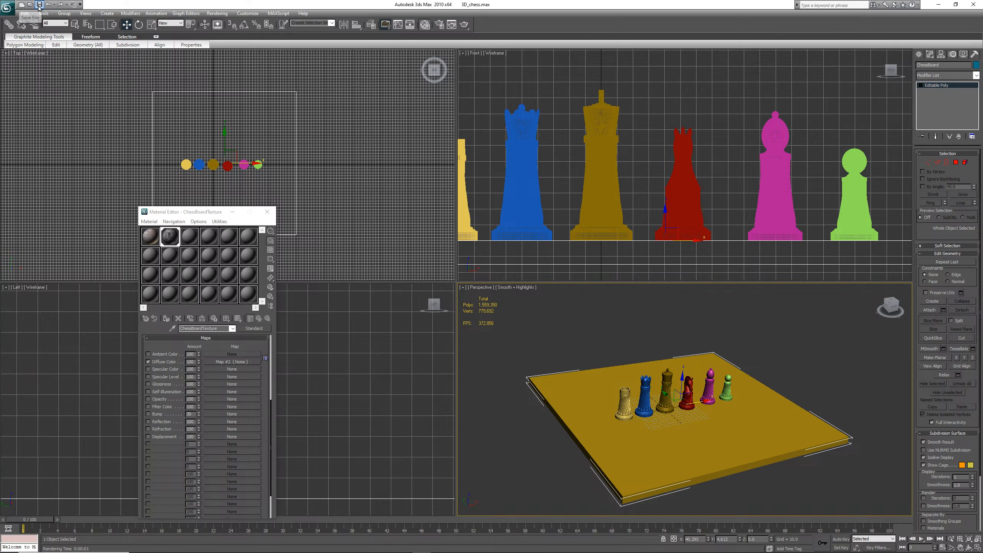
pyautogui.click(39, 6)
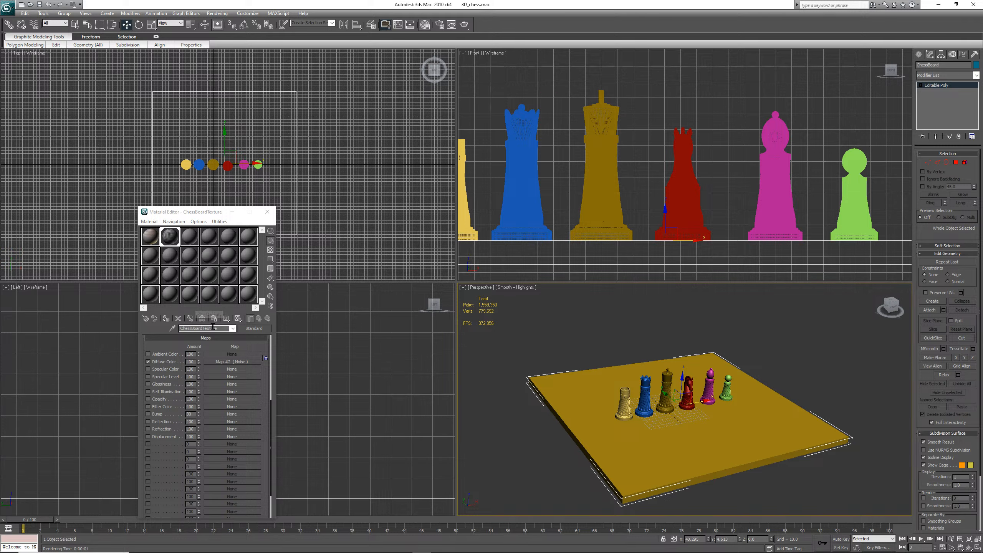
# Turn off the diffuse Noise map and assign the ChessBoardTexture material to the selected chessboard
pyautogui.click(148, 362)
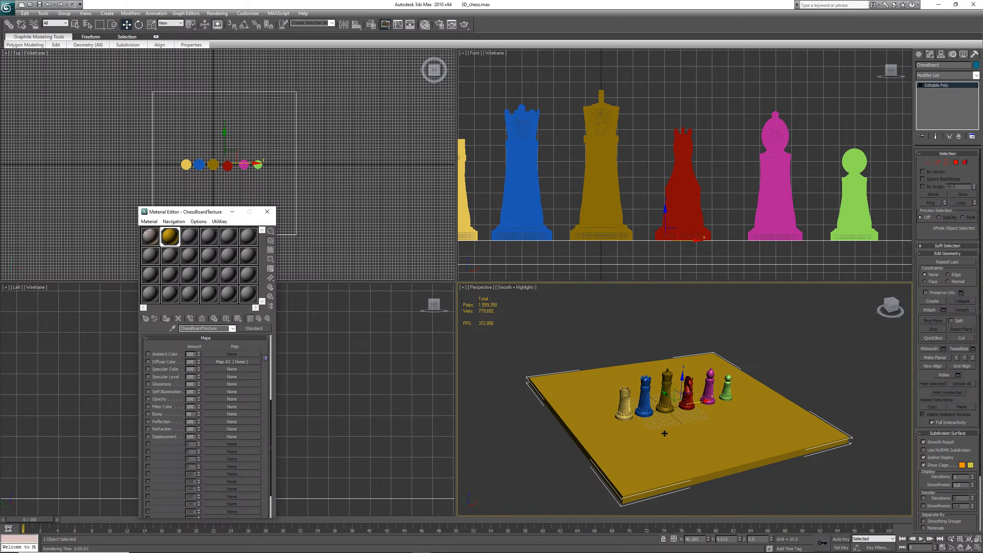
pyautogui.click(166, 319)
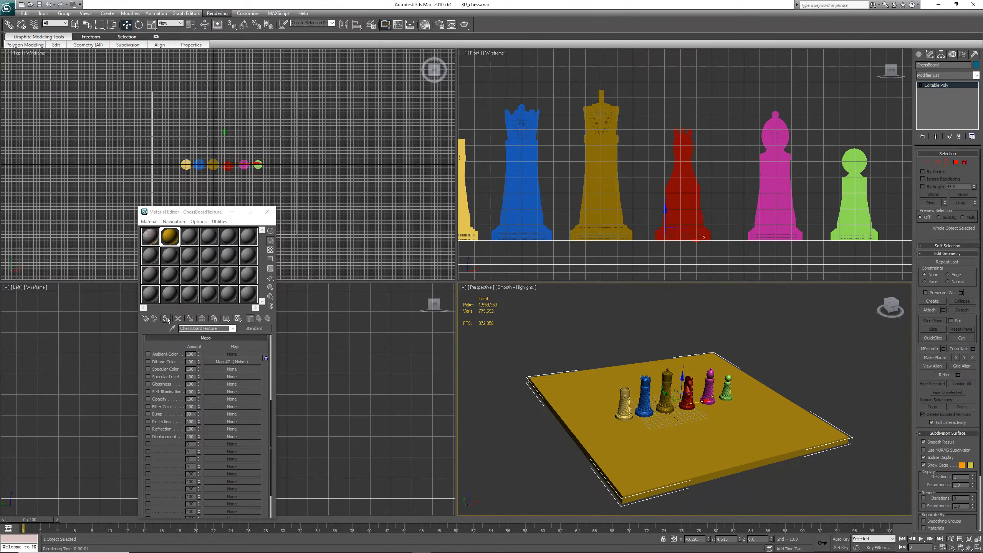
pyautogui.click(168, 320)
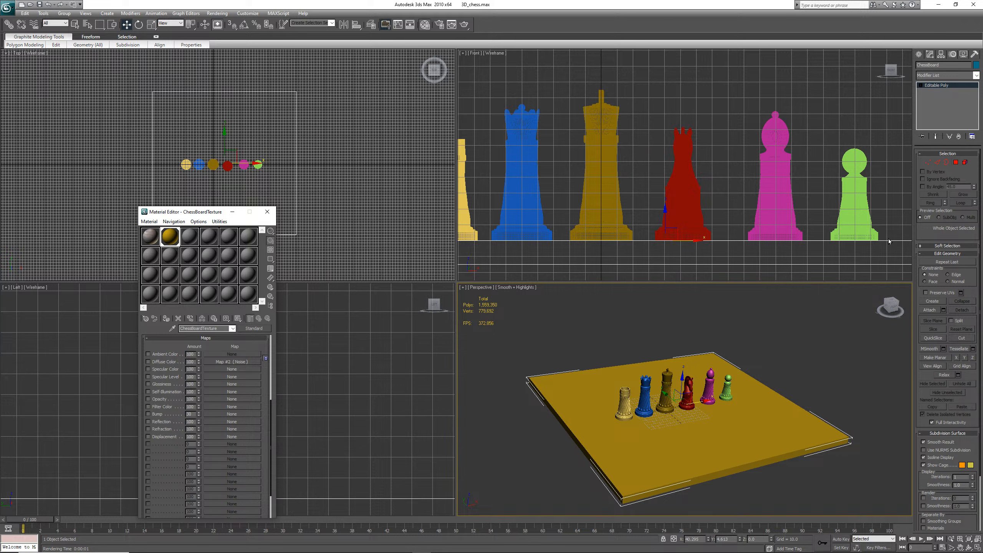
# Switch to polygon sub-object level and select the chessboard's top face
pyautogui.click(956, 162)
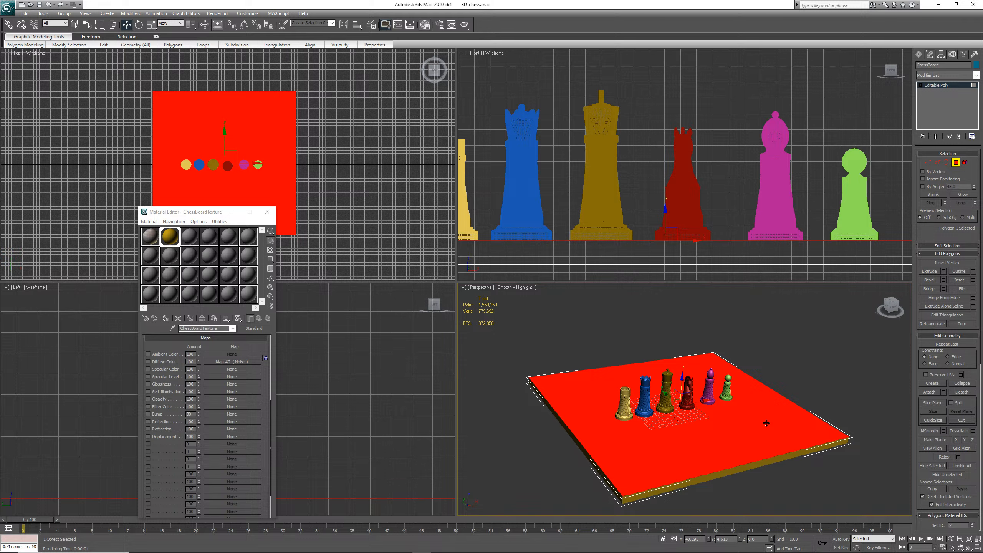
pyautogui.click(767, 459)
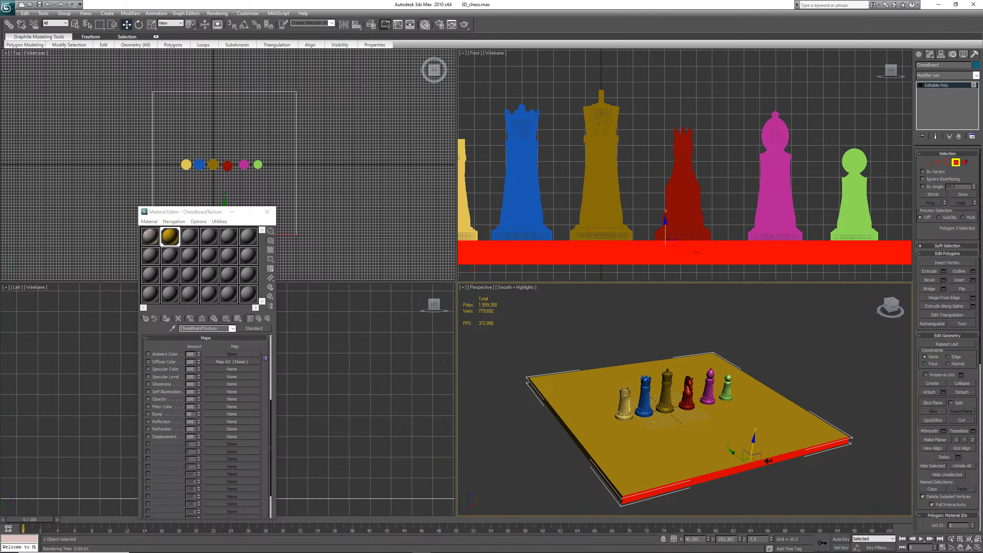
pyautogui.click(780, 431)
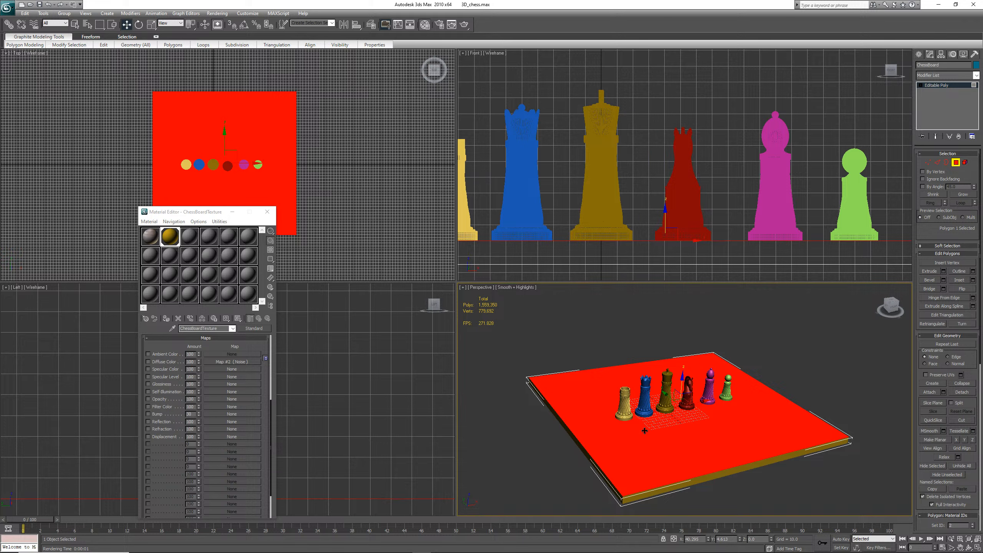
# Replace the diffuse Noise map with a Bitmap using sky-texture-high-resolution-panoramic-blue-green-clouds.jpg and show it in the viewport
pyautogui.click(226, 361)
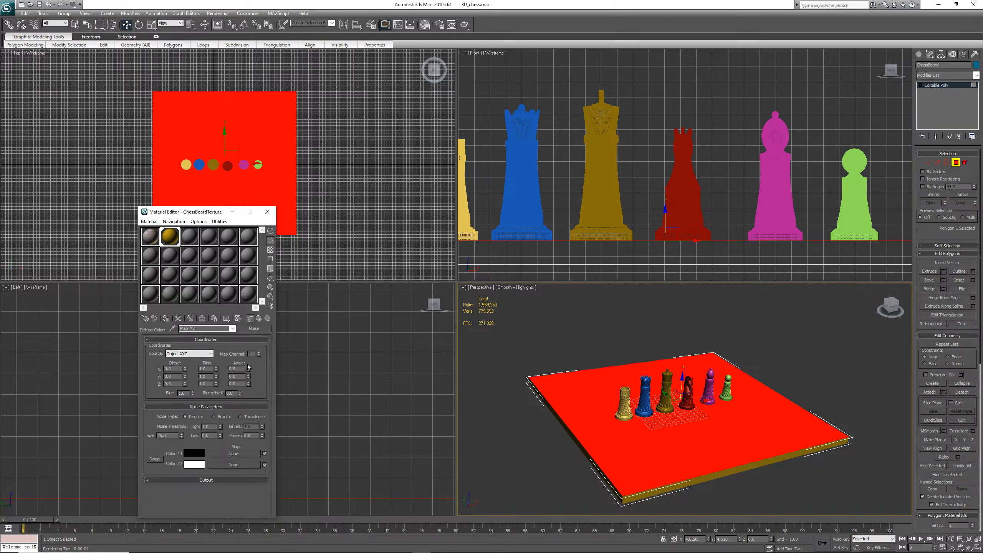
pyautogui.click(258, 330)
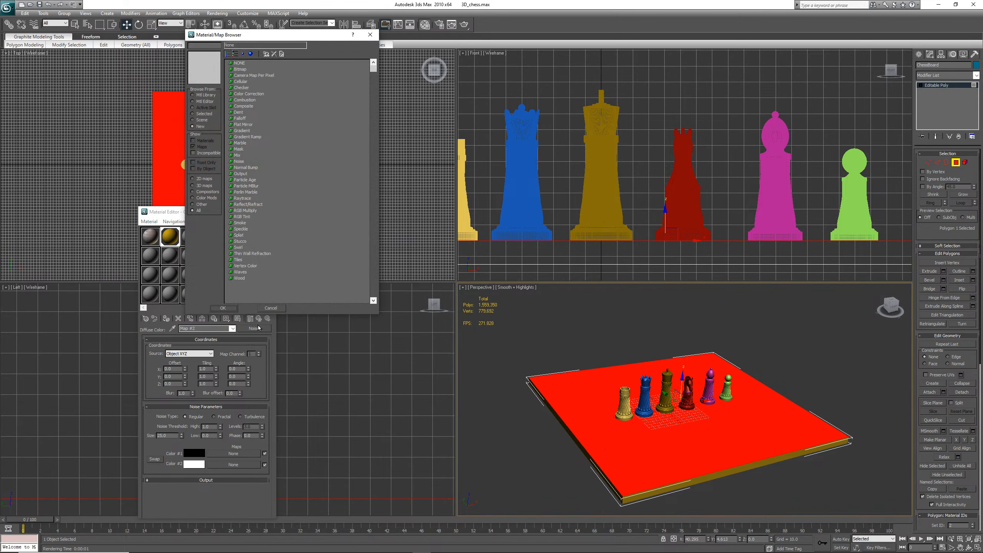
pyautogui.doubleClick(241, 69)
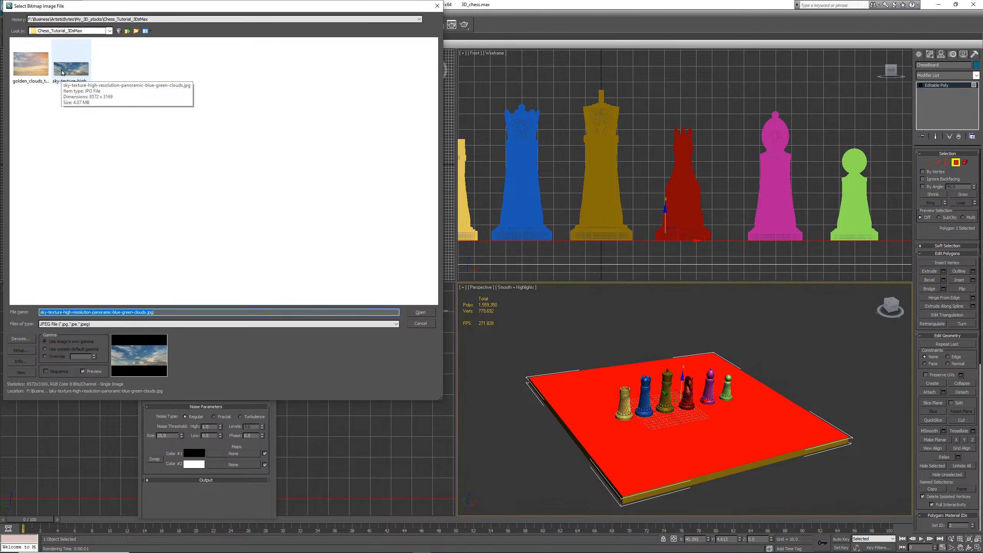
pyautogui.click(62, 72)
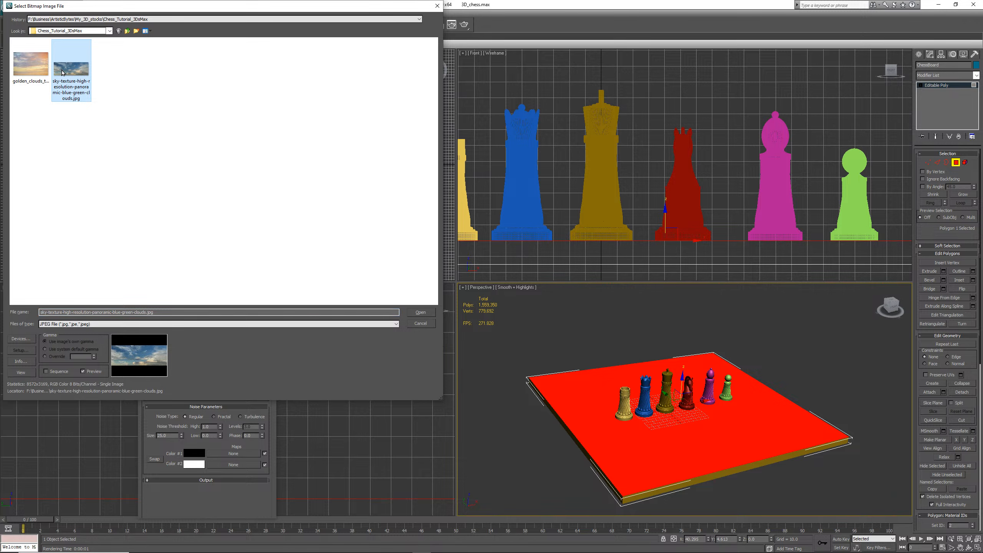
pyautogui.doubleClick(62, 73)
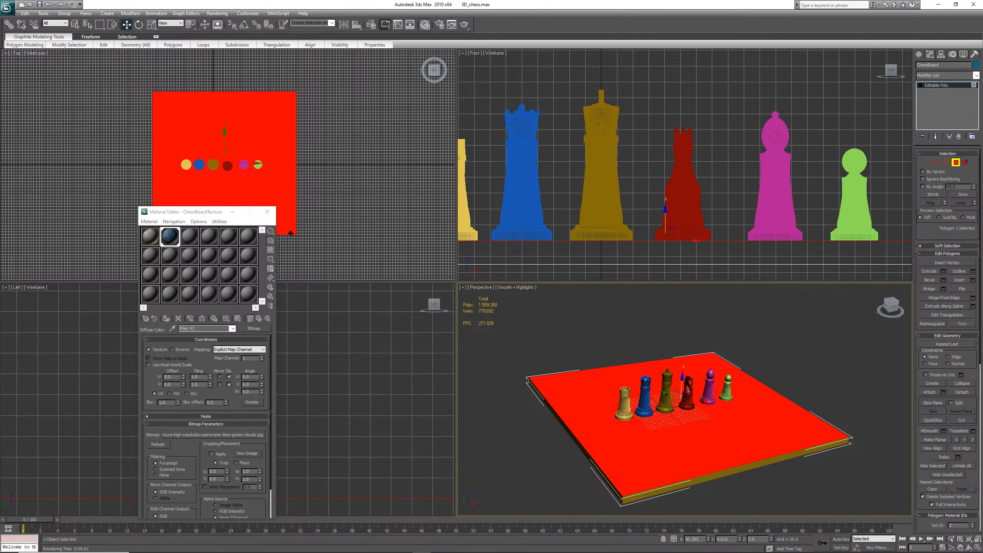
pyautogui.click(237, 319)
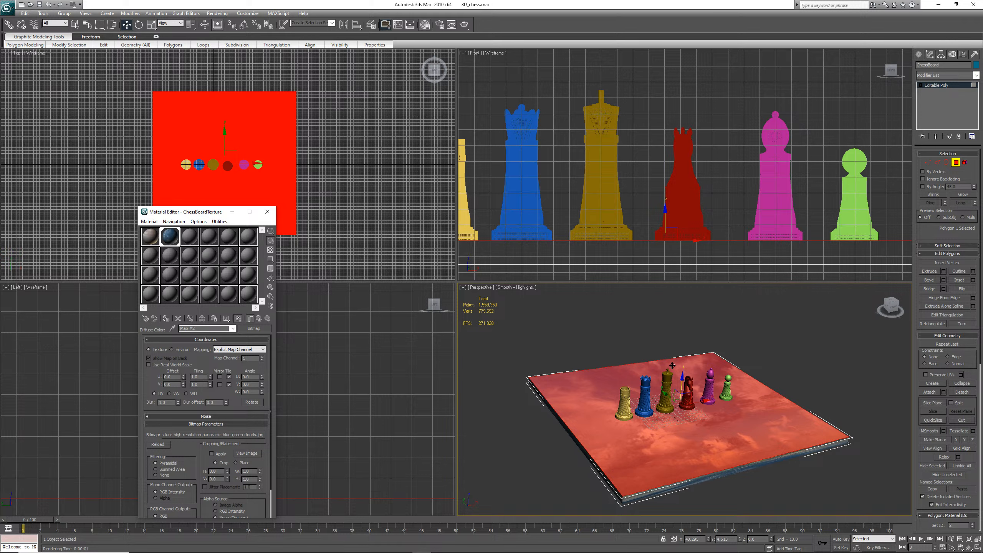
# Select the board's side polygon and assign the 01 - Default material to it
pyautogui.click(746, 469)
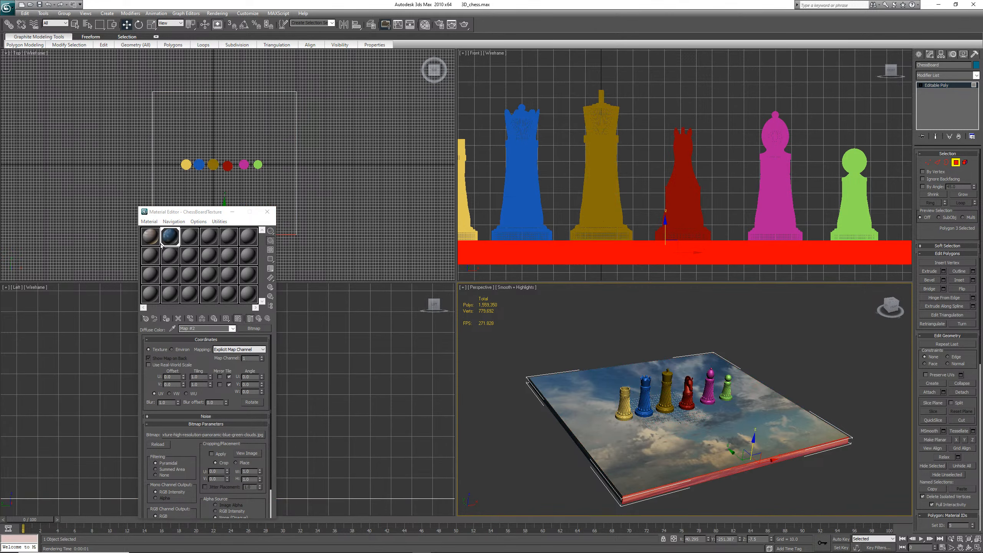
pyautogui.click(150, 235)
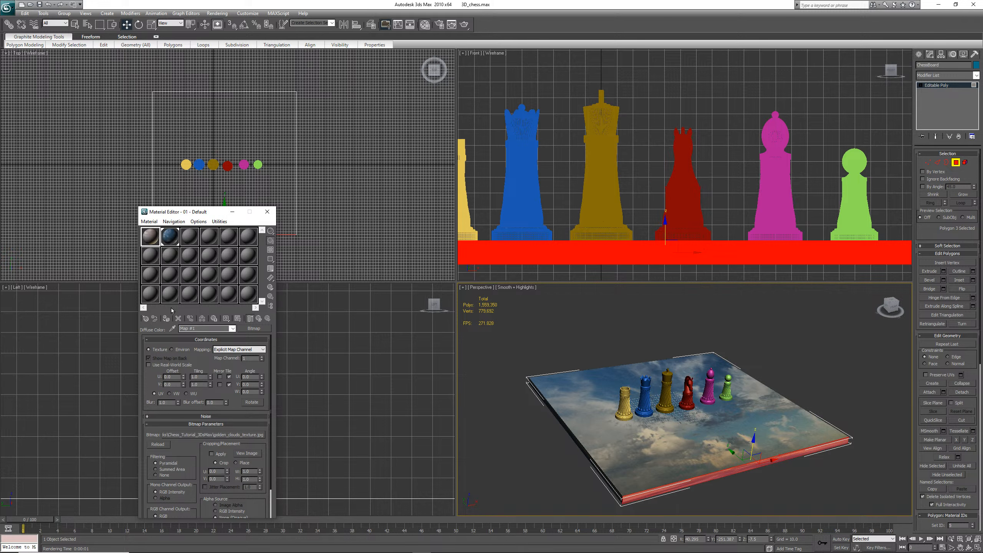
pyautogui.click(167, 319)
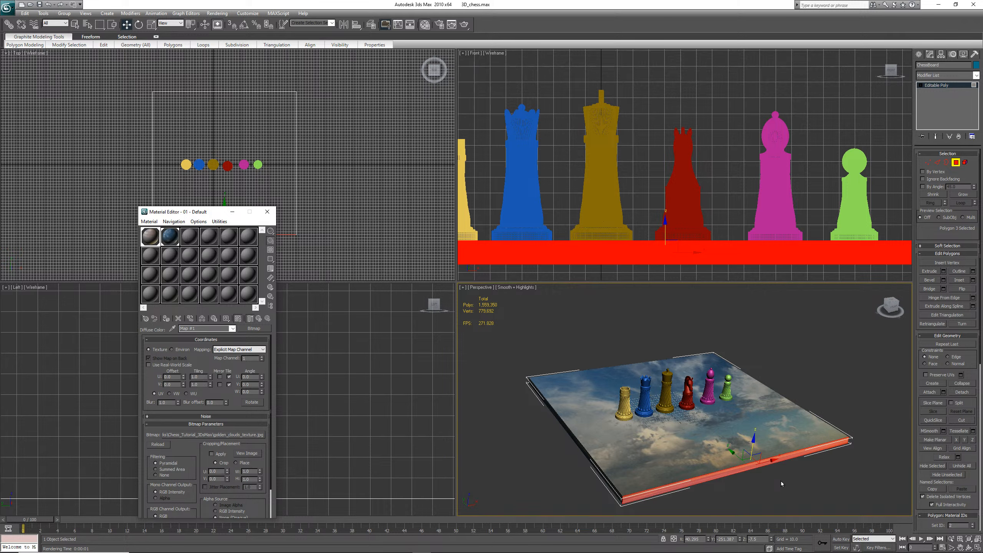
# Leave polygon level, deselect everything, and render the perspective view, closing the render window
pyautogui.hotkey('ctrl', 'b')
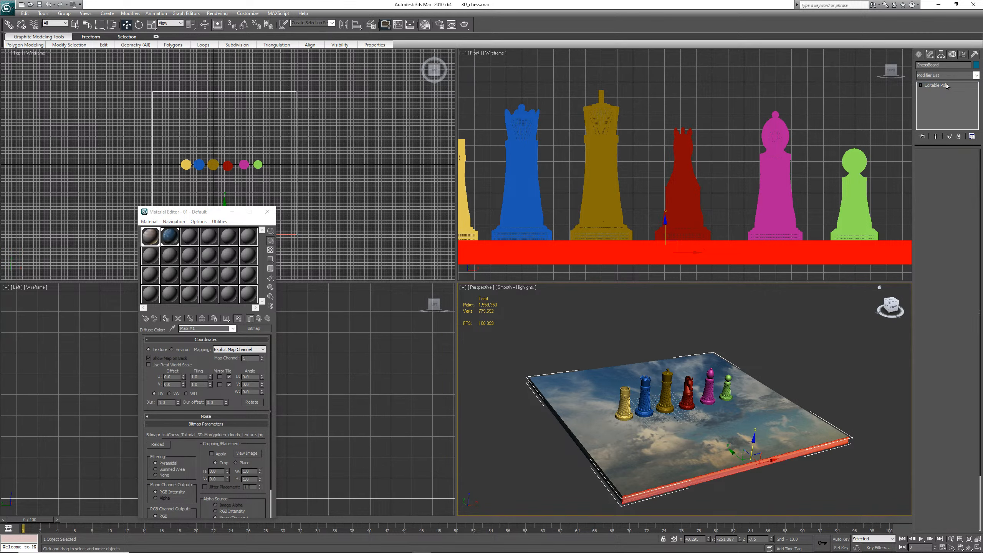
pyautogui.click(815, 369)
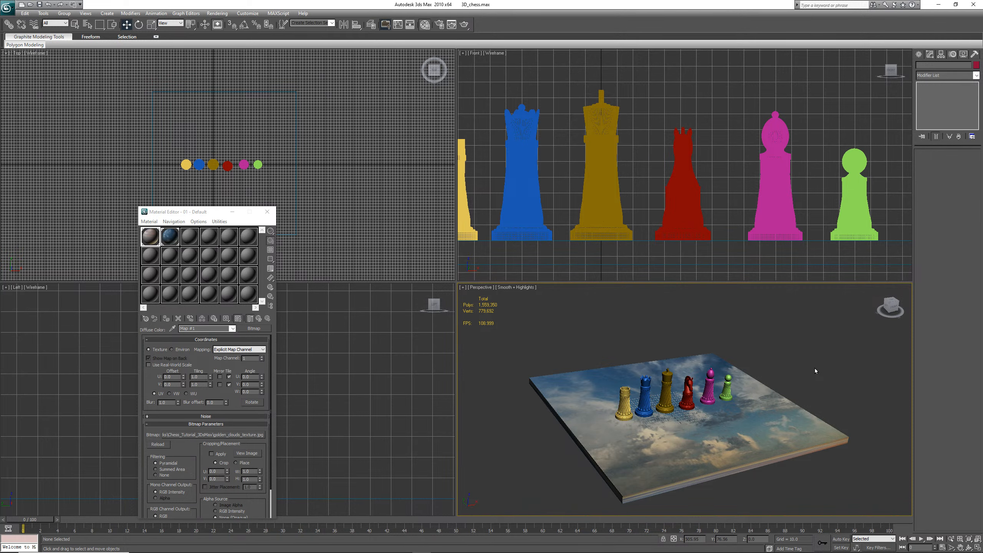
pyautogui.hotkey('shift', 'q')
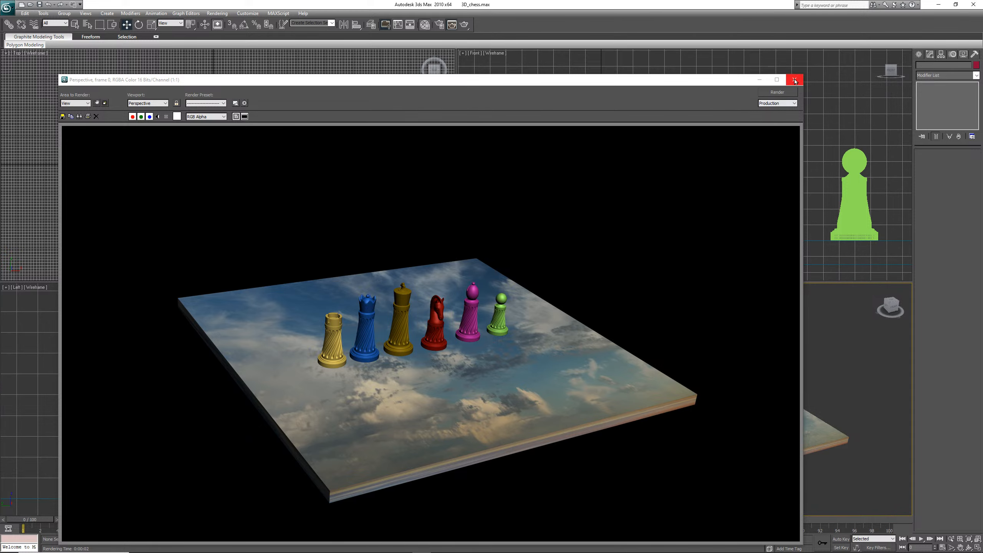
pyautogui.click(794, 79)
# Save the scene and undo the last two changes
pyautogui.click(39, 4)
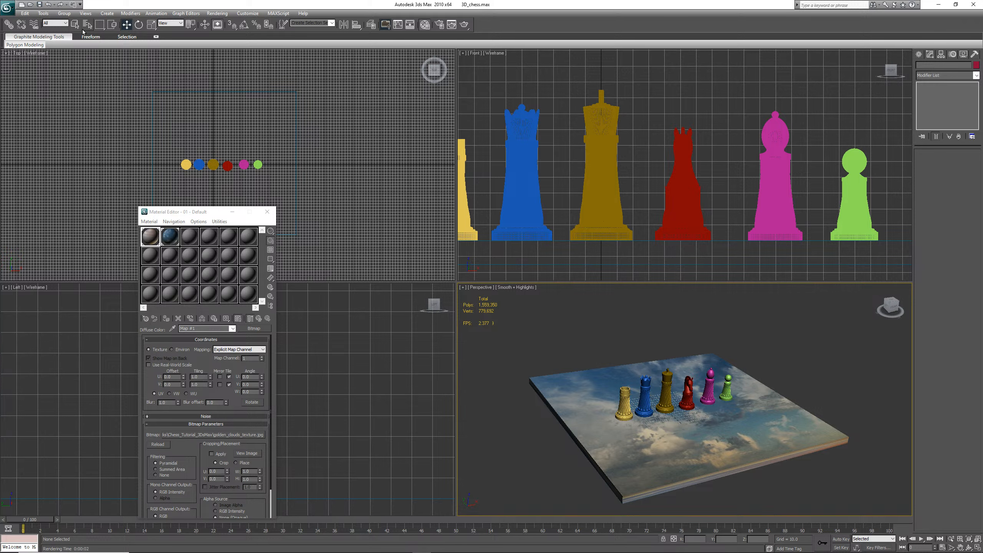
pyautogui.click(48, 5)
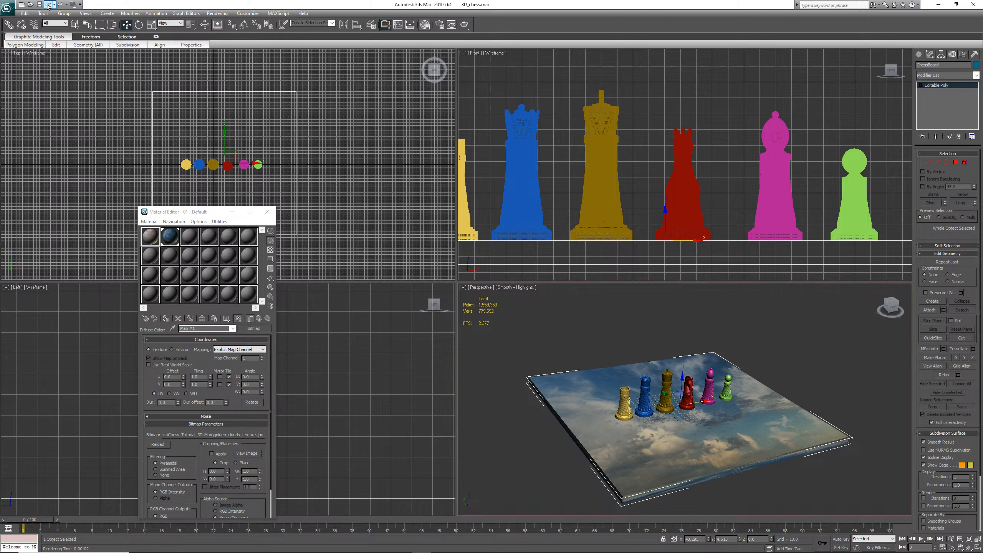
pyautogui.click(48, 7)
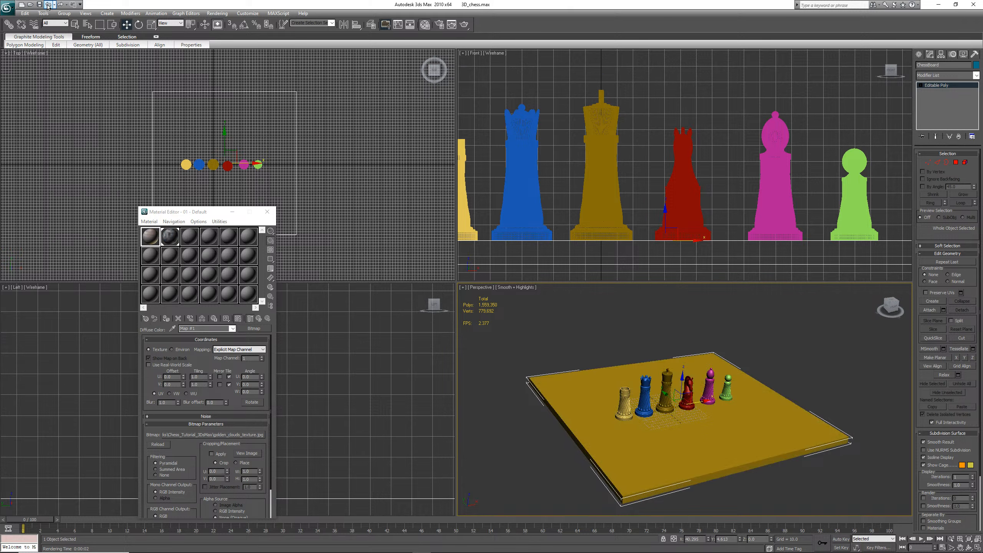
# Return to the material's top level, turn off the ChessBoardTexture diffuse map, and save the scene
pyautogui.click(251, 318)
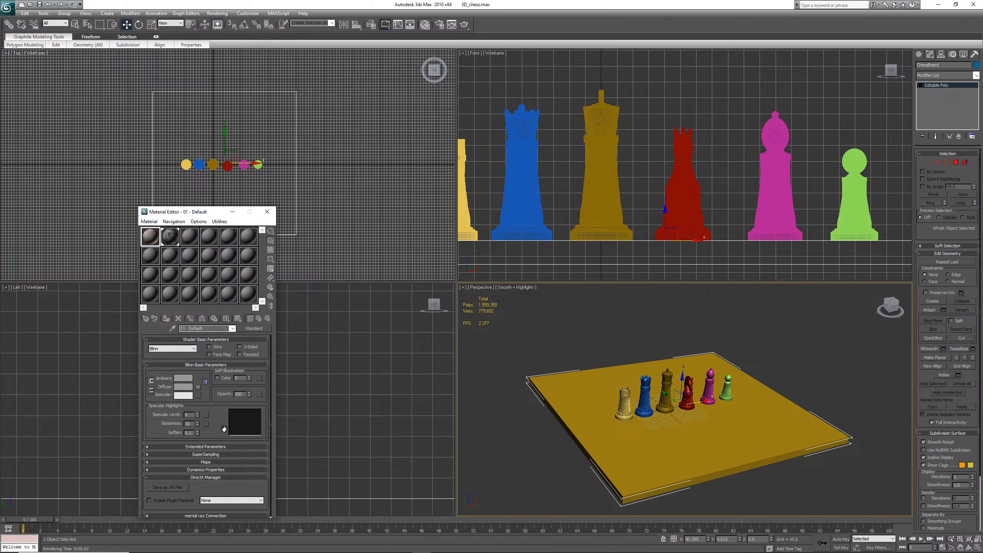
pyautogui.click(148, 463)
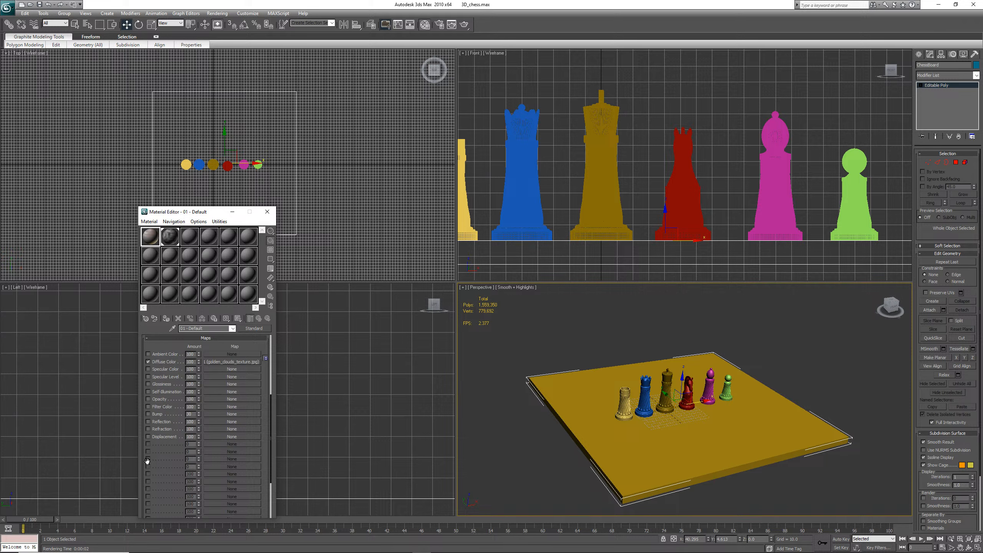
pyautogui.click(149, 362)
pyautogui.click(148, 362)
pyautogui.click(169, 237)
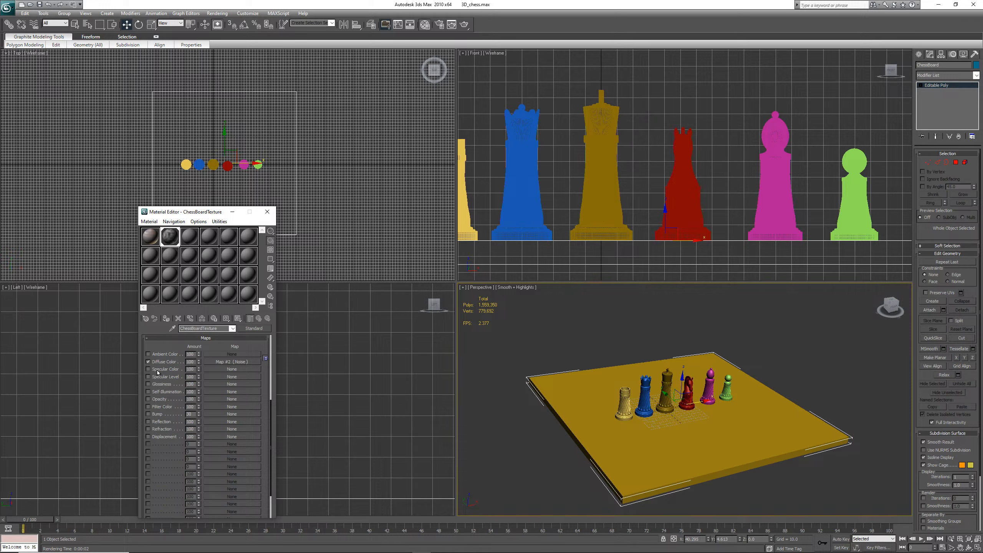
pyautogui.click(148, 362)
pyautogui.click(39, 4)
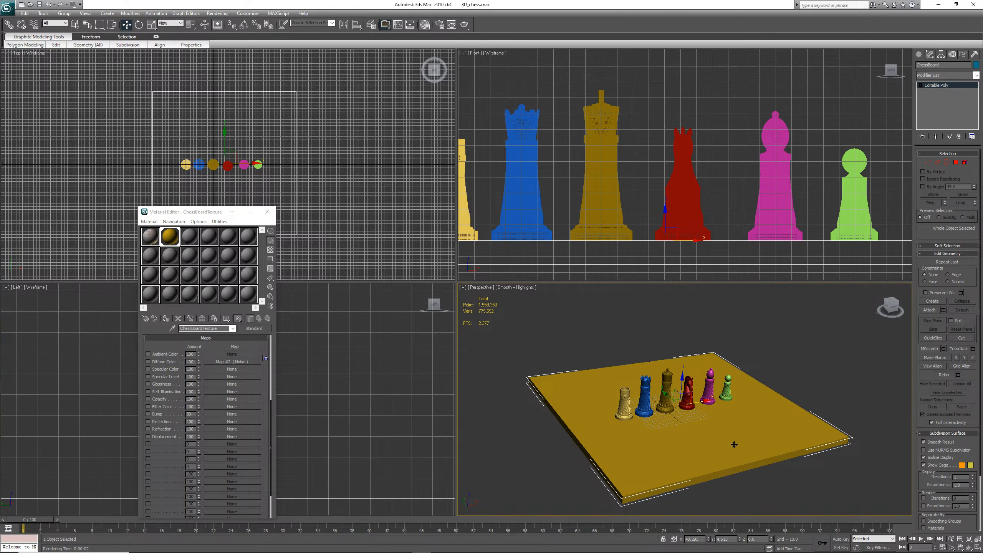
# Select the board's top polygon and assign it a new material named TopChessBoardTextures, shown in the viewport
pyautogui.click(955, 163)
pyautogui.click(707, 440)
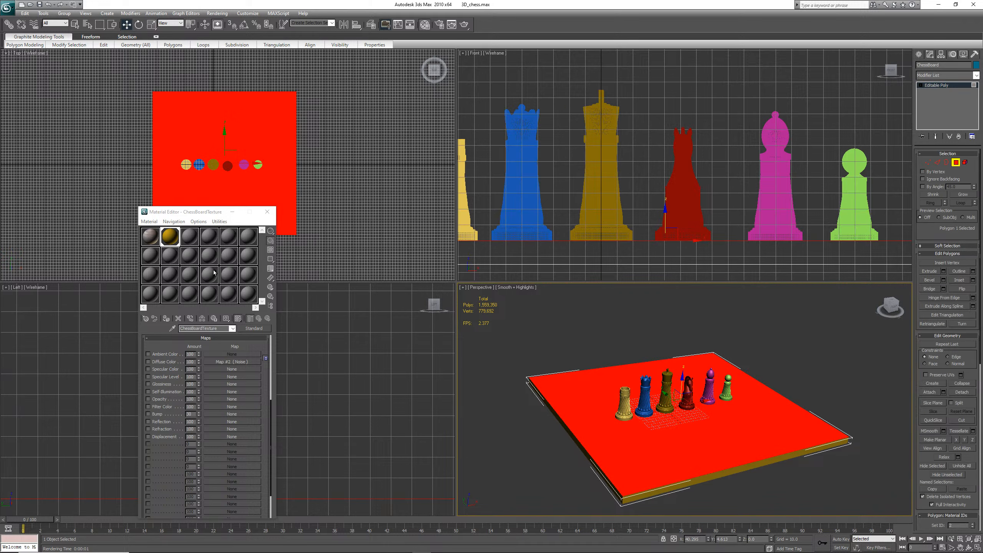
pyautogui.click(189, 237)
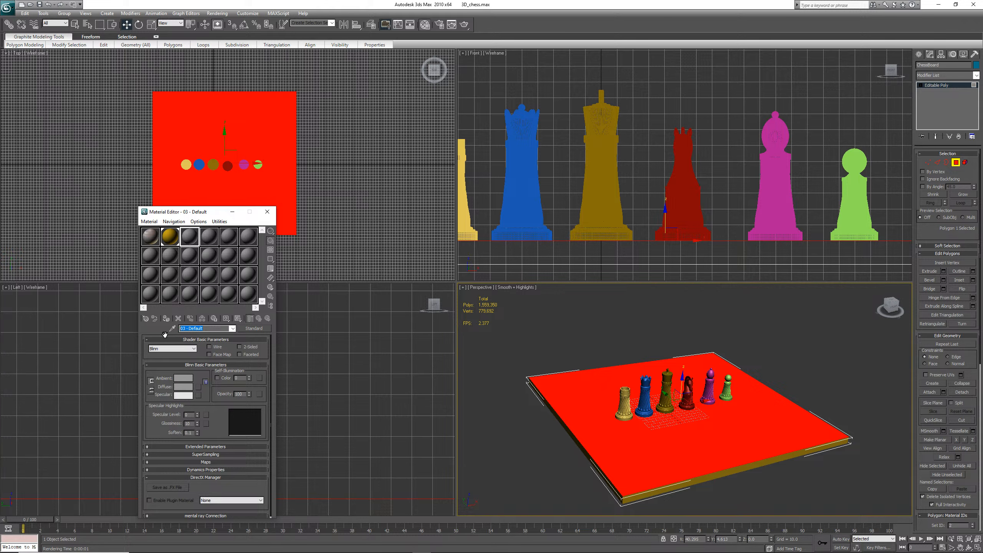
pyautogui.write('TopChessBoardTextures')
pyautogui.click(166, 321)
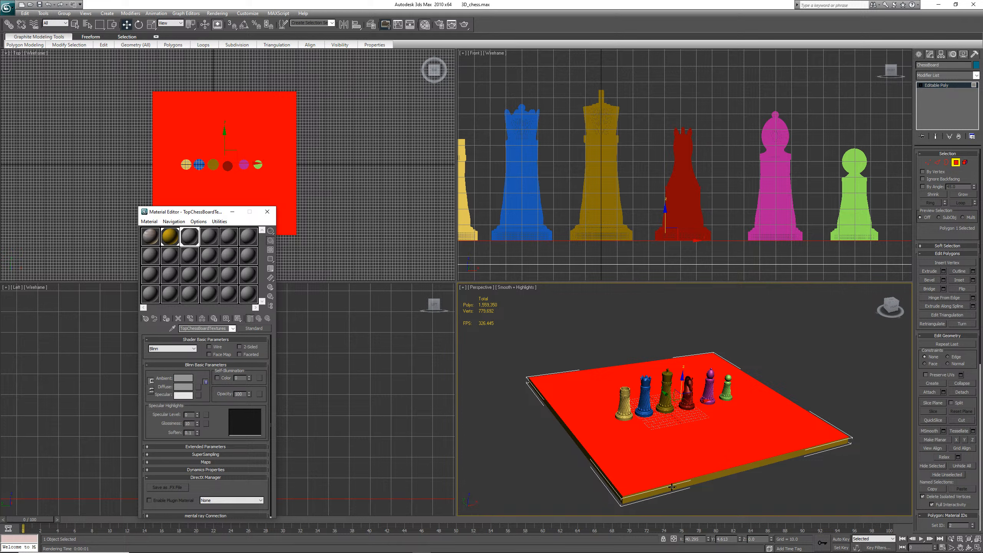
pyautogui.click(238, 318)
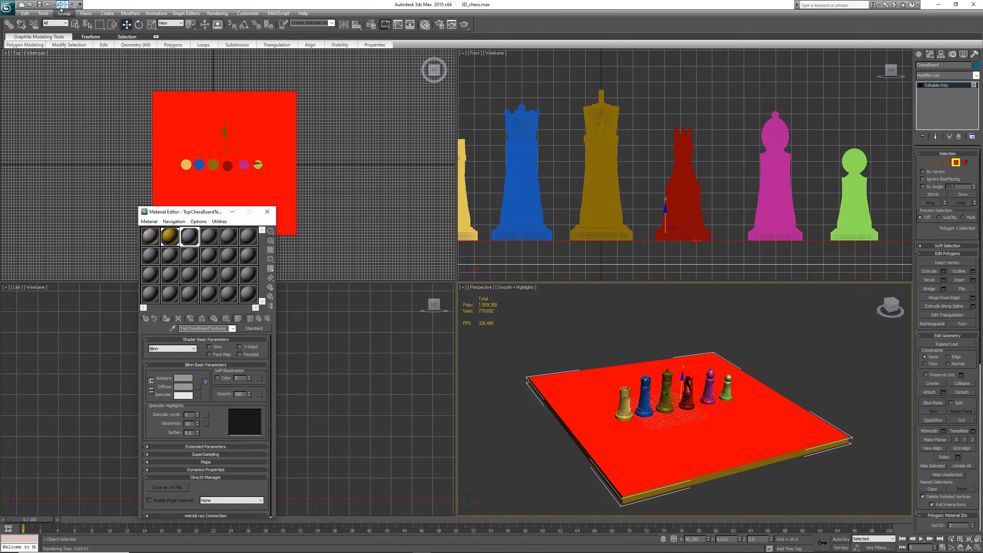
# Save the scene, leave polygon level, and render the perspective view, closing the render window
pyautogui.click(39, 4)
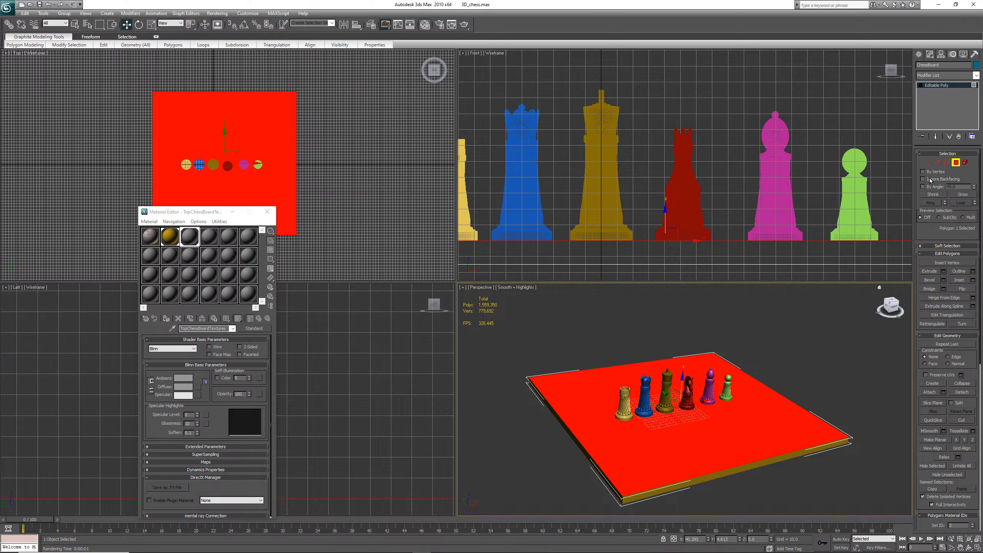
pyautogui.click(956, 164)
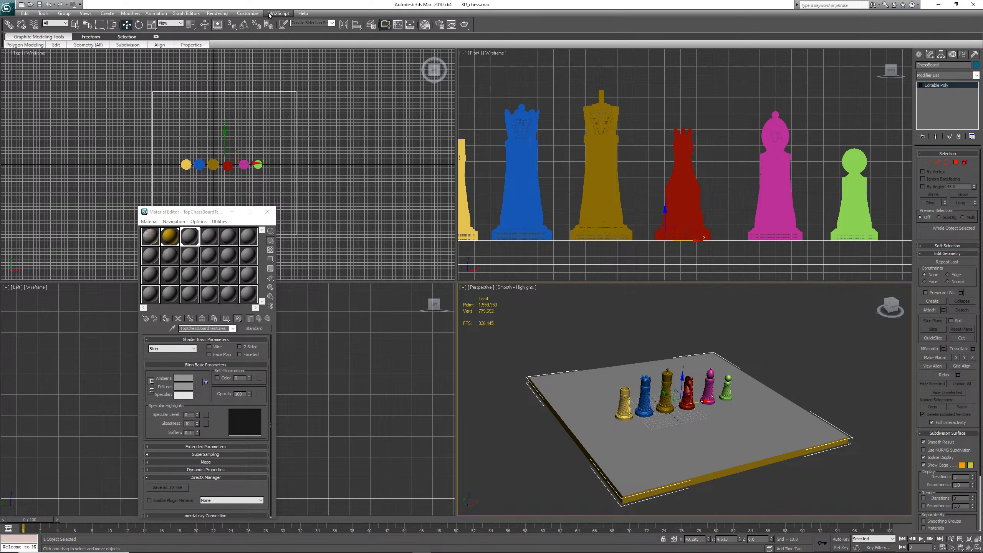
pyautogui.click(221, 14)
pyautogui.click(224, 23)
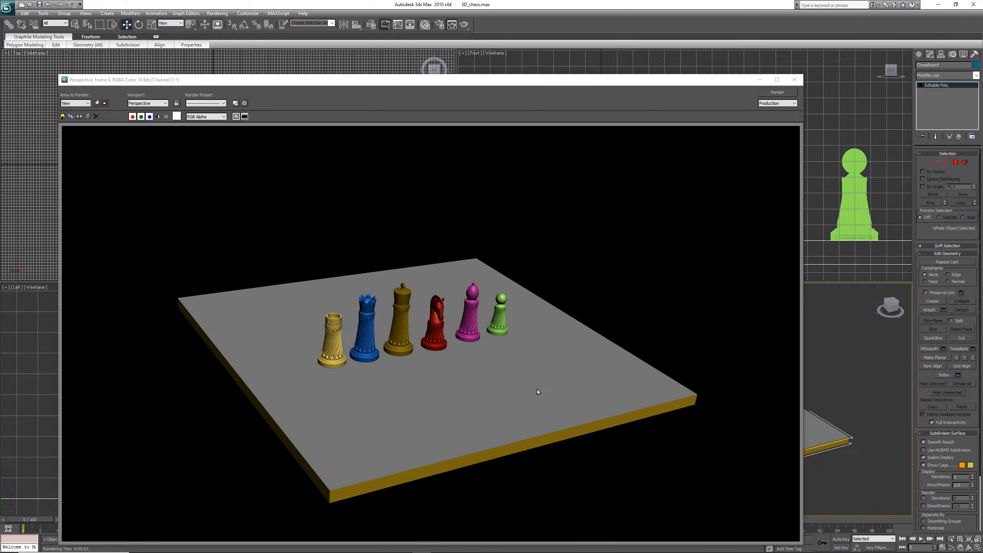
pyautogui.click(794, 81)
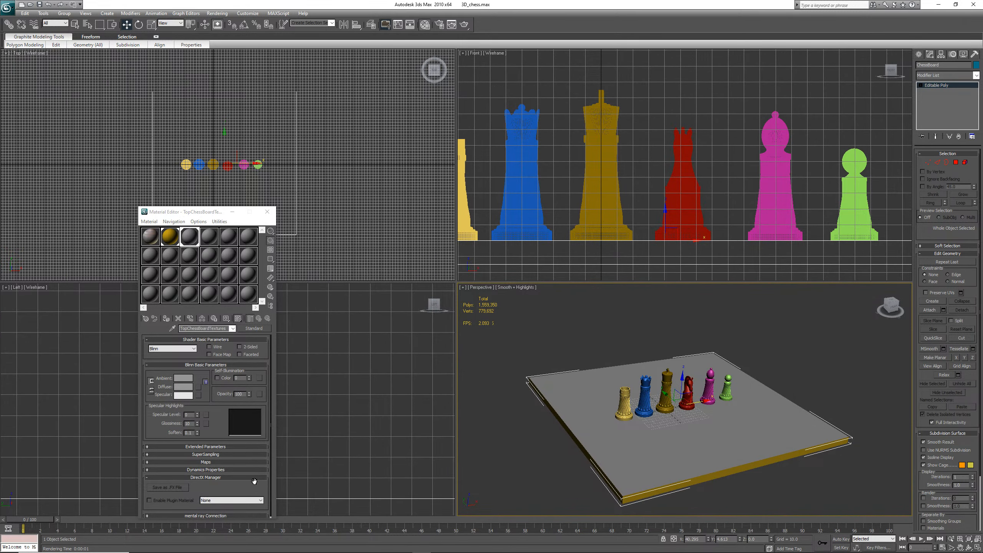
# Assign a Checker map to the TopChessBoardTextures material's diffuse channel
pyautogui.click(197, 389)
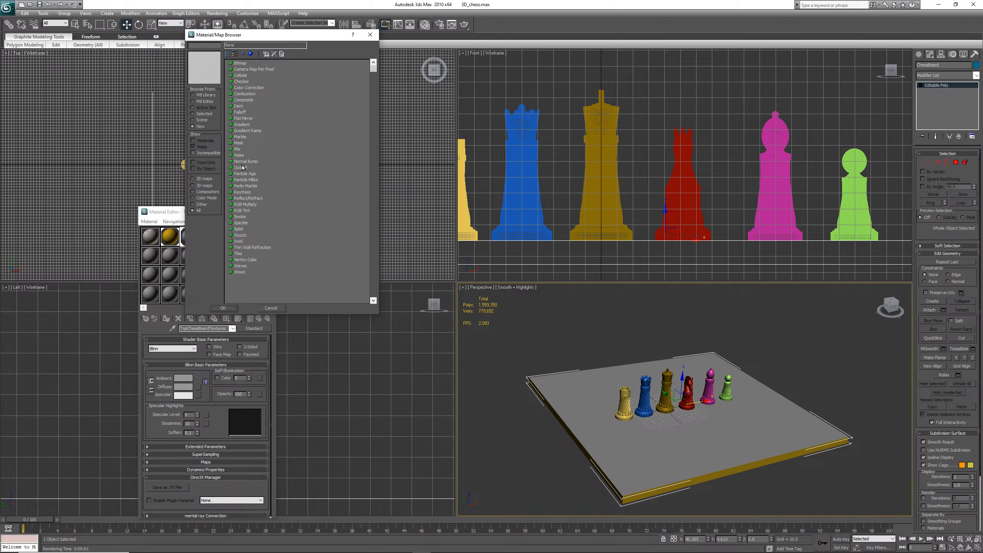
pyautogui.click(242, 82)
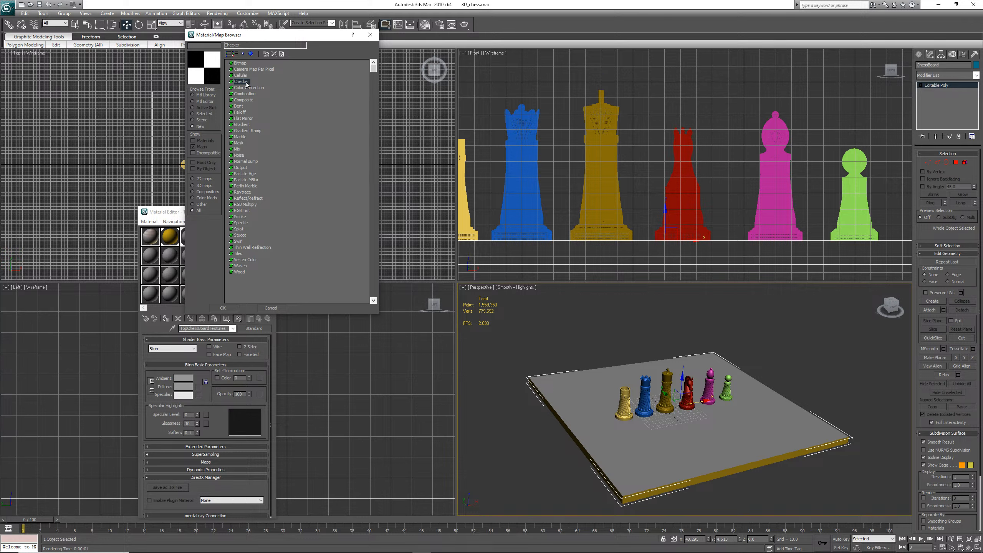
pyautogui.doubleClick(246, 83)
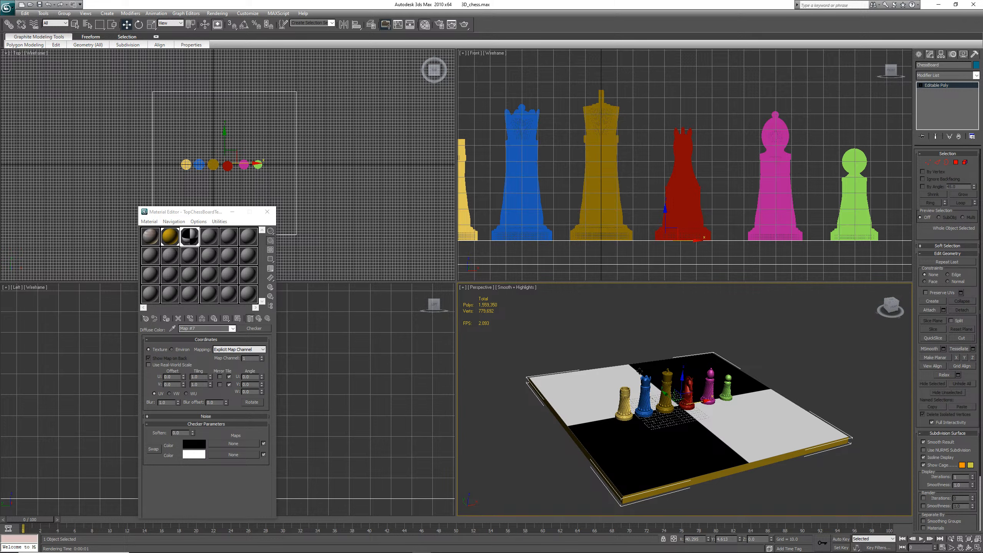
# Render the perspective view and close the render window
pyautogui.click(217, 13)
pyautogui.click(227, 25)
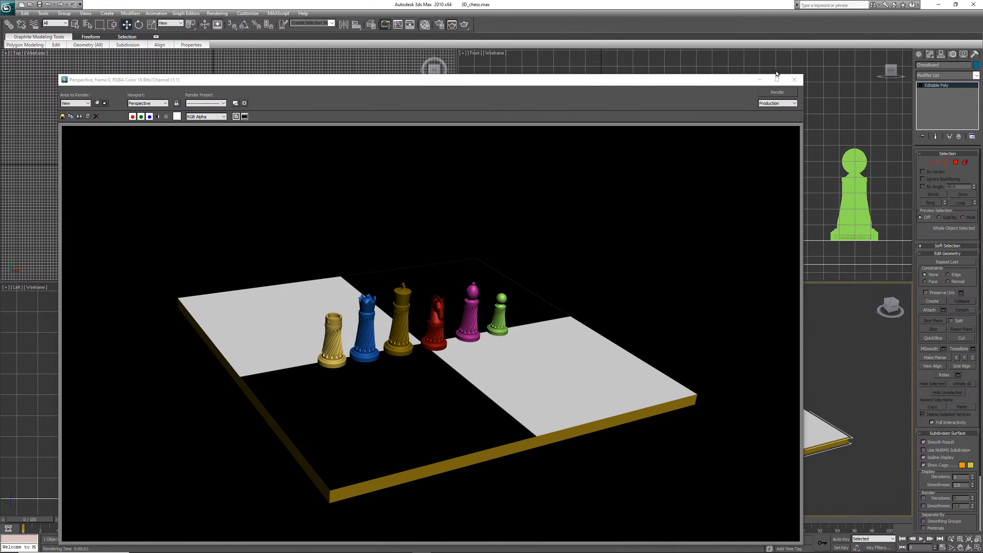
pyautogui.click(795, 79)
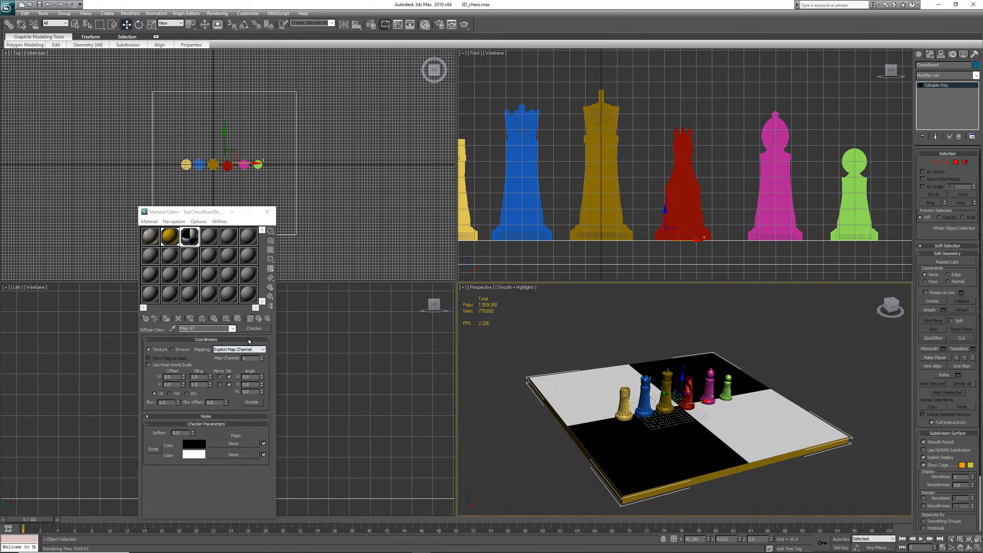
# Toggle the checker map's U and V mirror and tile options
pyautogui.doubleClick(201, 377)
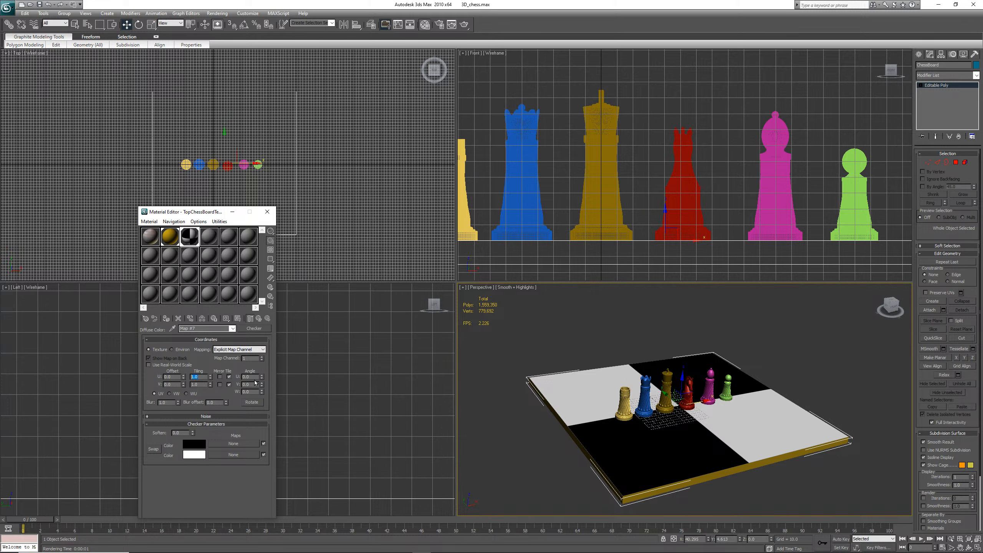
pyautogui.click(220, 376)
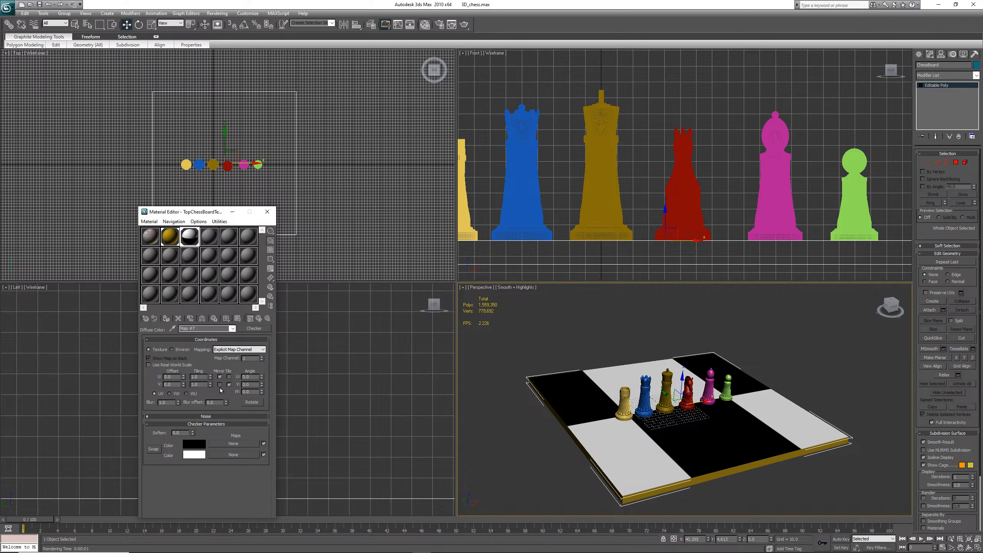
pyautogui.click(219, 387)
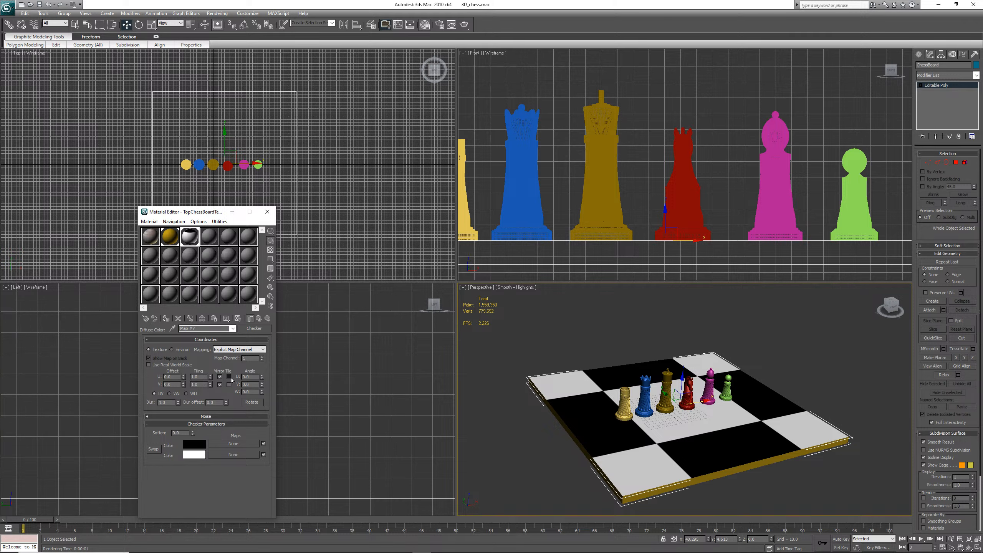
pyautogui.click(229, 377)
pyautogui.click(229, 385)
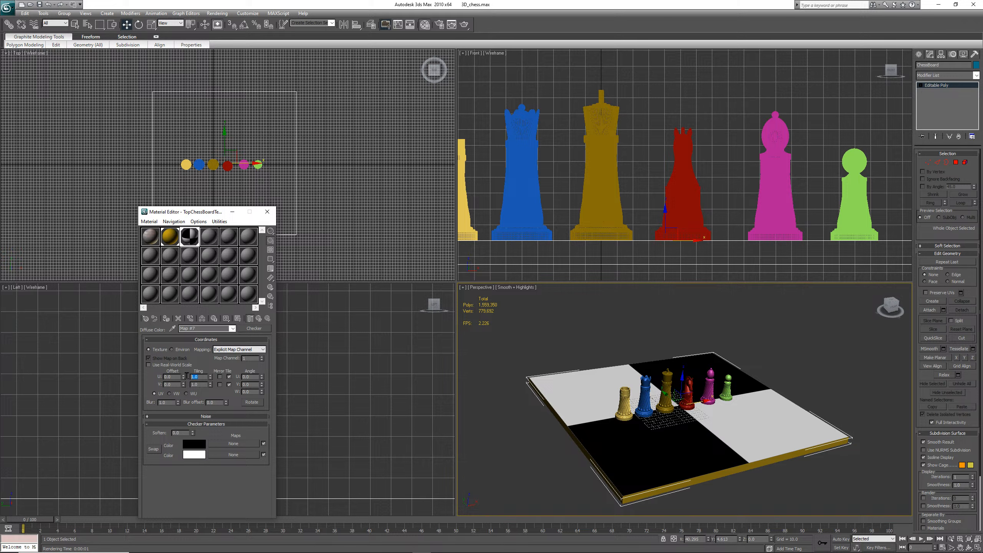
# Set the checker map's tiling to 8 in both U and V
pyautogui.write('8')
pyautogui.press('Return')
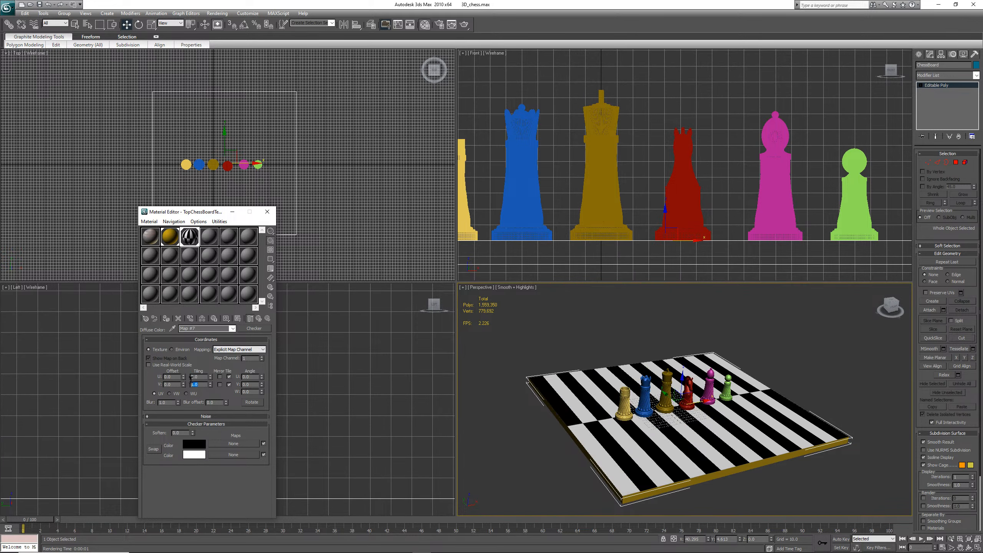
pyautogui.write('8')
pyautogui.press('Return')
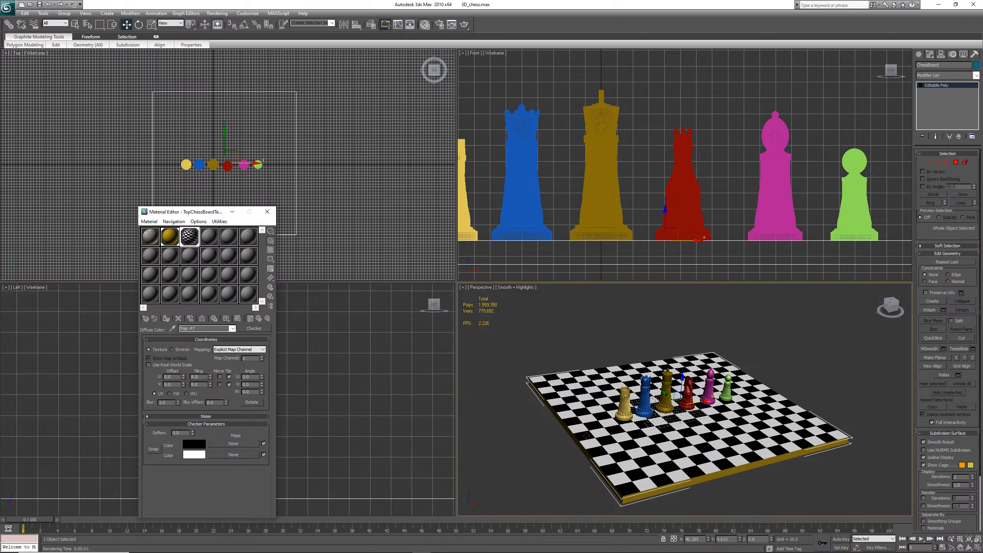
# Set the checker map's tiling to 4 in both U and V and save the scene
pyautogui.doubleClick(200, 378)
pyautogui.write('4')
pyautogui.doubleClick(199, 383)
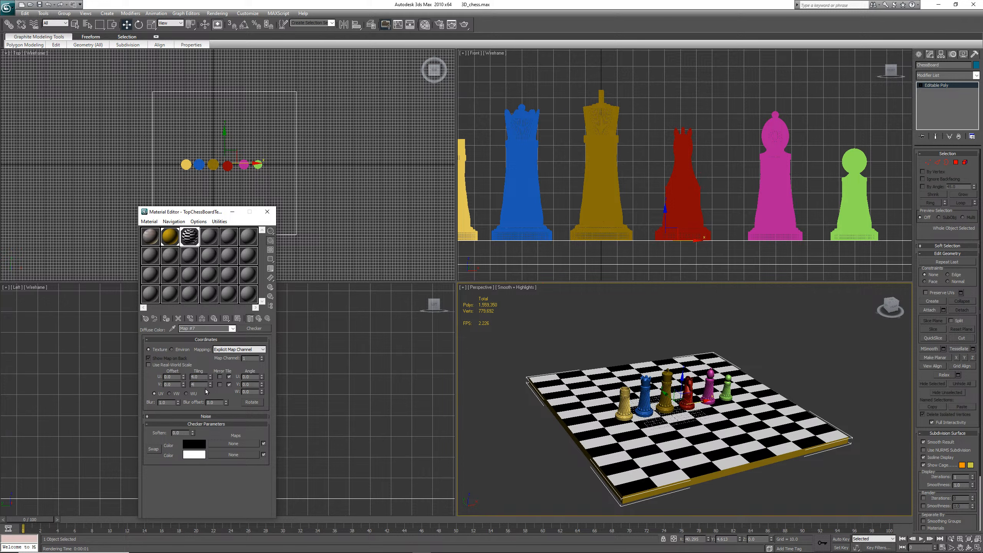
pyautogui.write('4')
pyautogui.press('Return')
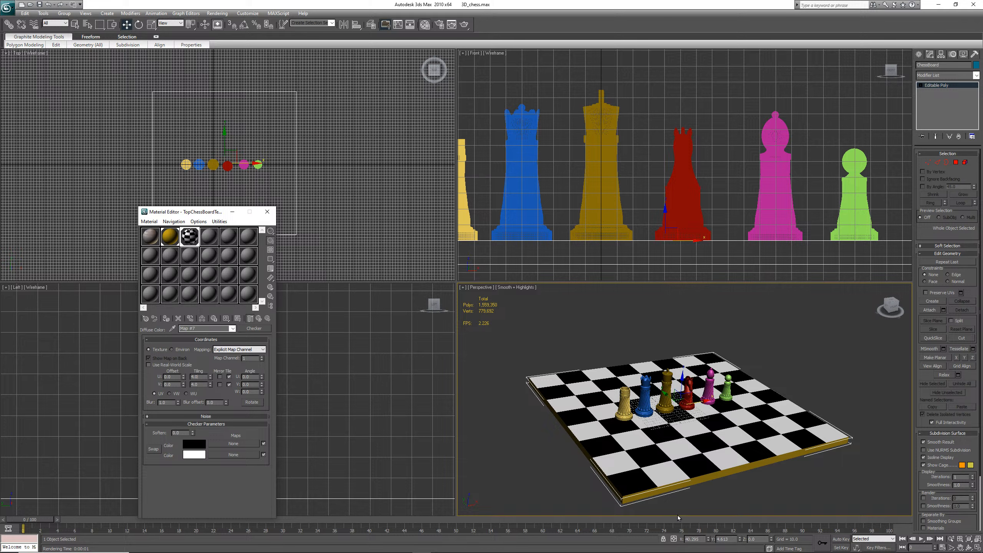
pyautogui.click(39, 3)
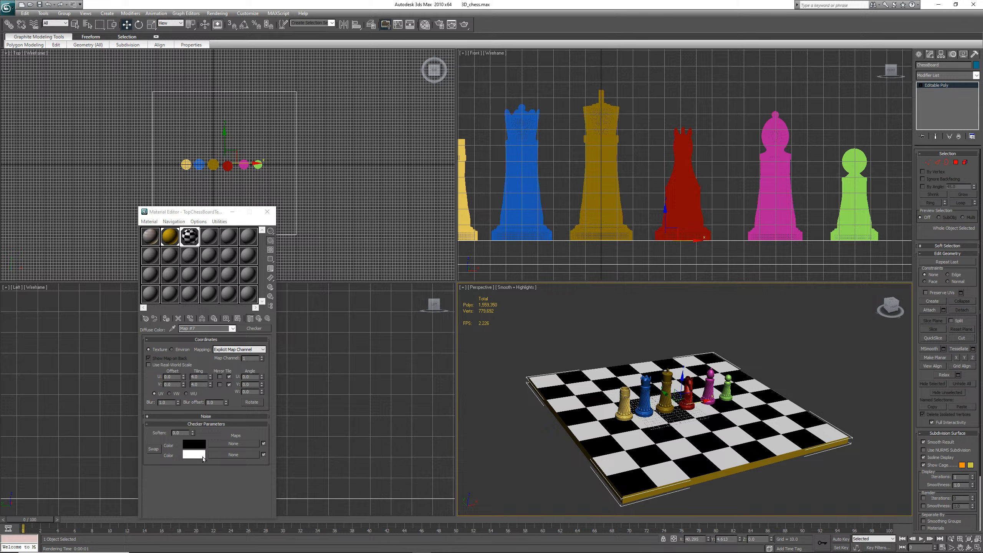
# Load the sky-texture-high-resolution-panoramic-blue-green-clouds.jpg bitmap into the checker's Color 1 map and show it in the viewport
pyautogui.click(234, 443)
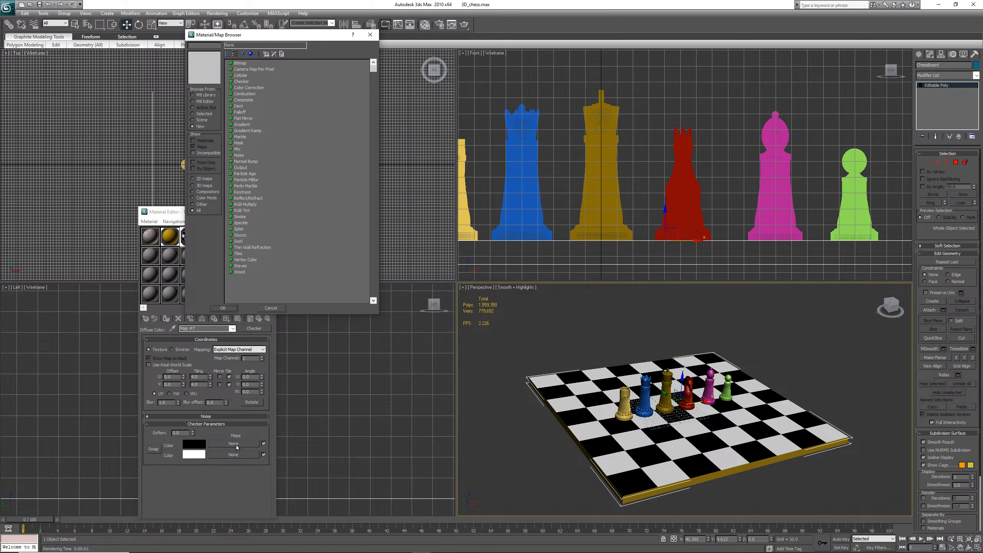
pyautogui.doubleClick(240, 63)
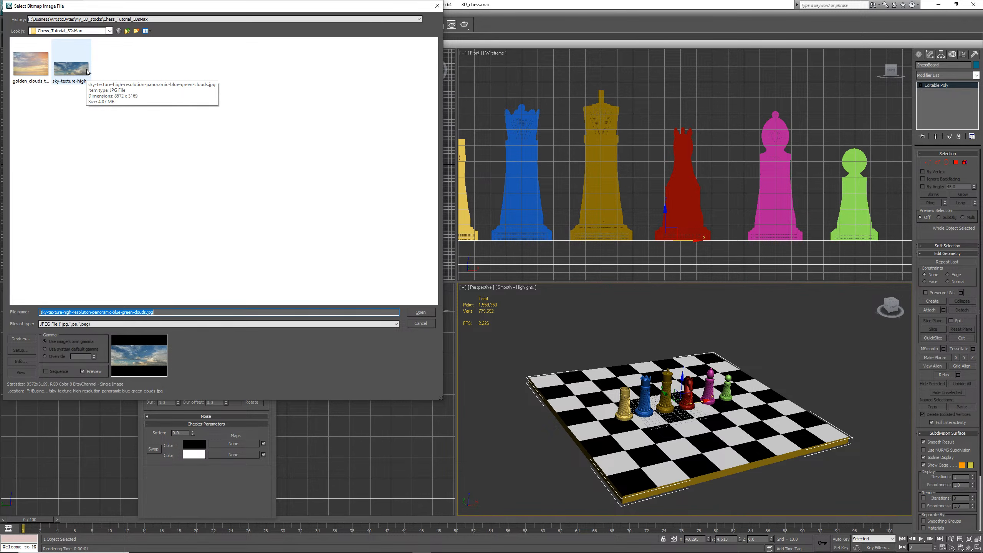
pyautogui.doubleClick(71, 69)
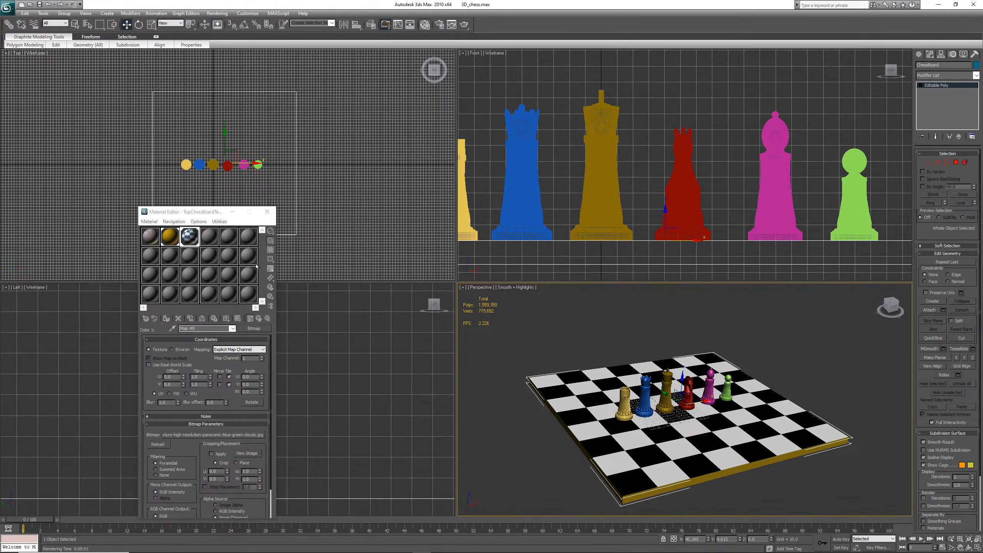
pyautogui.click(237, 318)
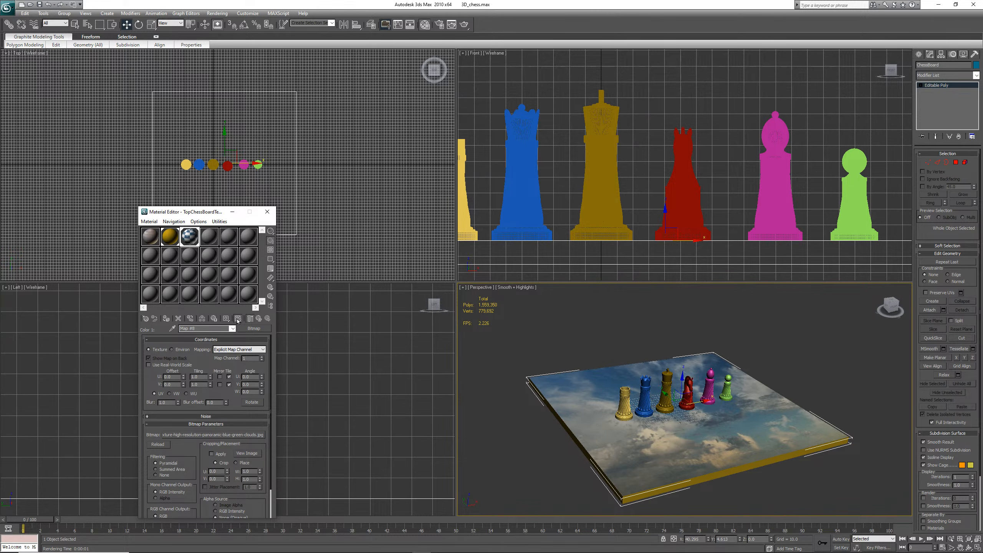
pyautogui.click(259, 319)
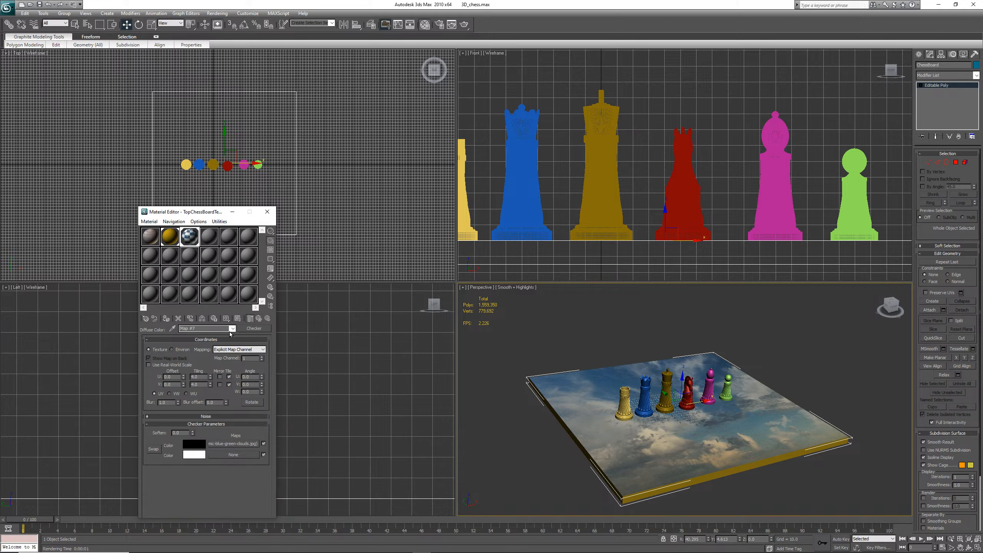
# Render the perspective view with the clouds bitmap in the checker, closing the render window
pyautogui.click(237, 319)
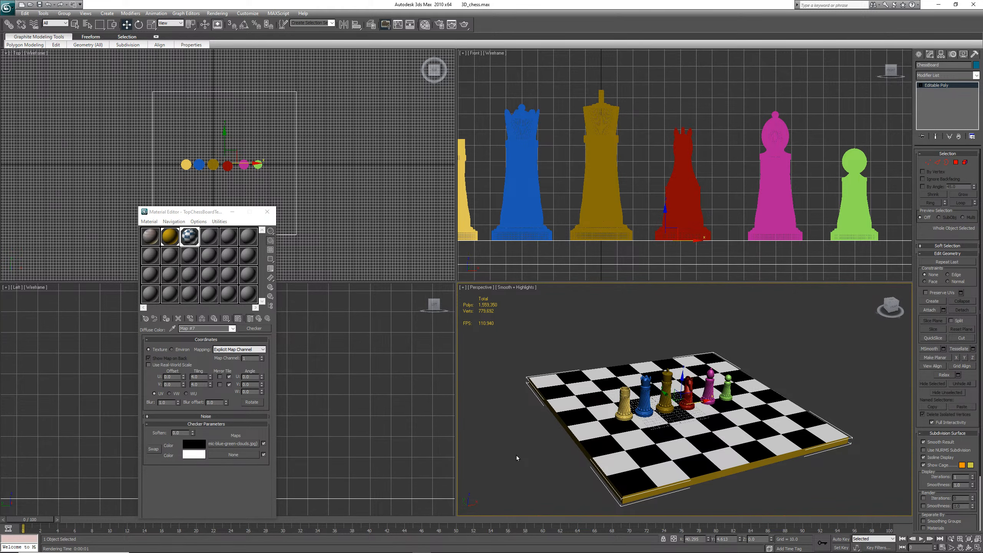
pyautogui.hotkey('shift', 'q')
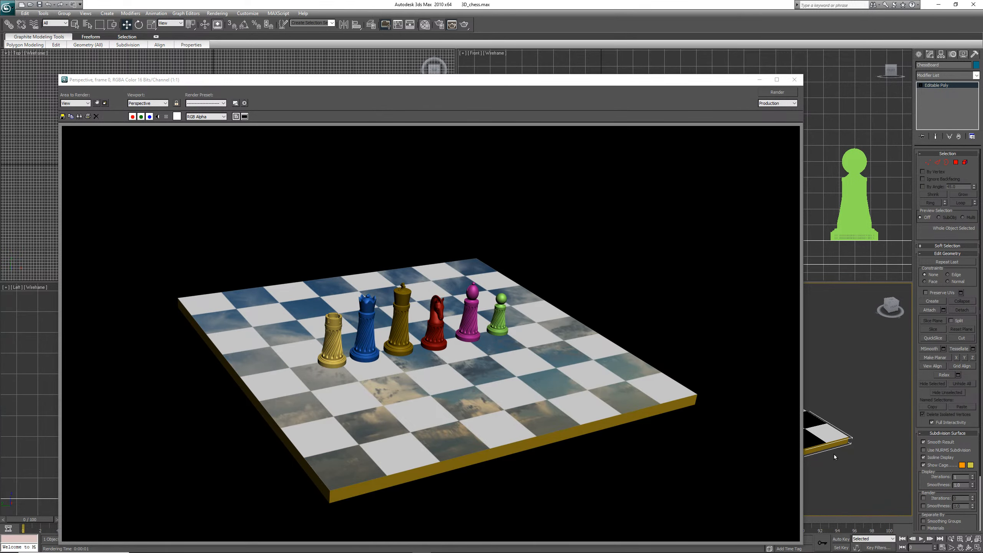
pyautogui.click(795, 79)
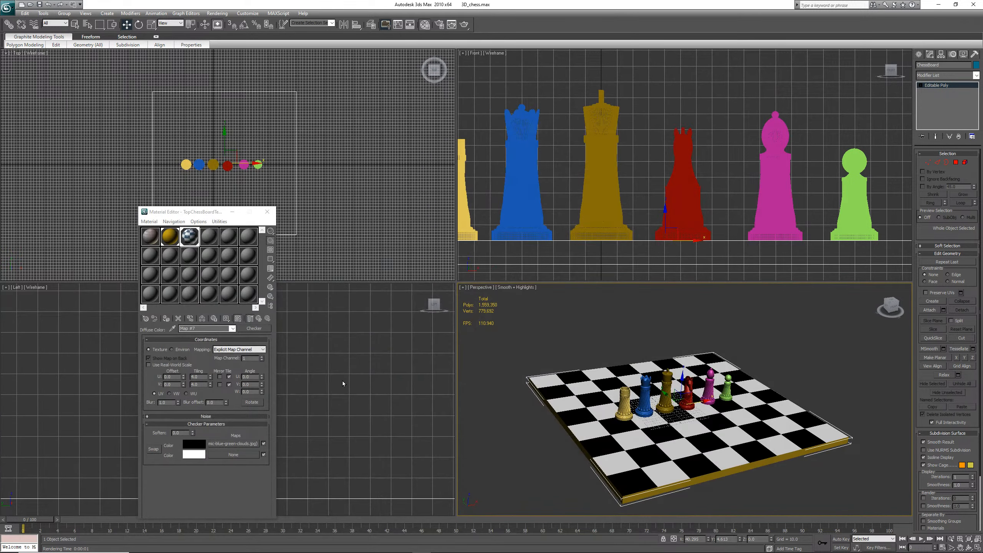
# Return to the material's top level, show its map in the viewport, and render the perspective view
pyautogui.click(250, 319)
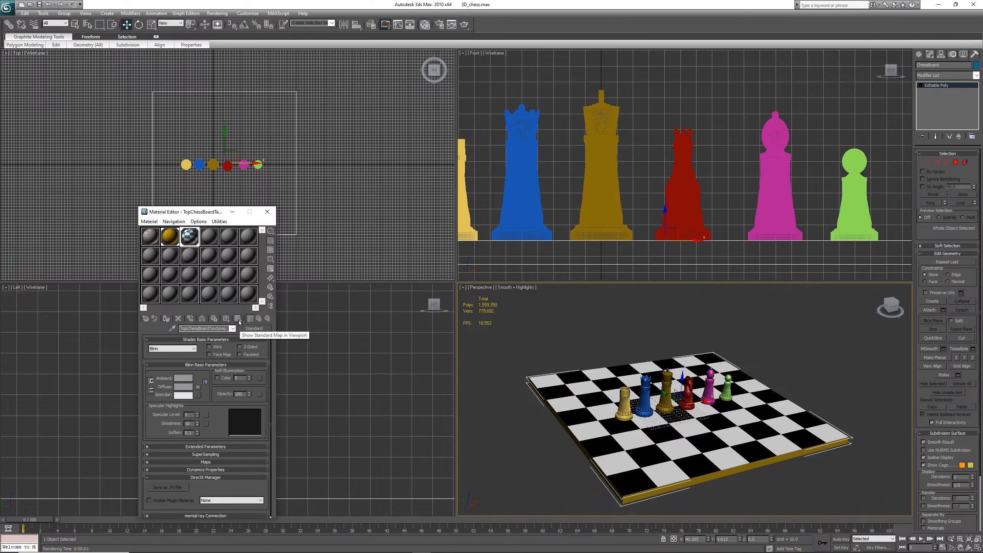
pyautogui.click(238, 319)
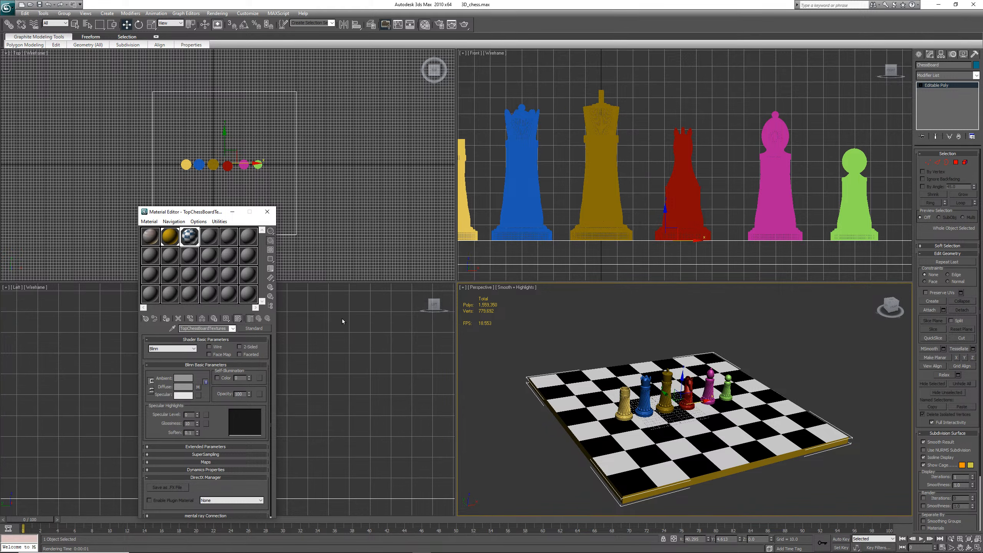
pyautogui.click(217, 13)
pyautogui.click(224, 23)
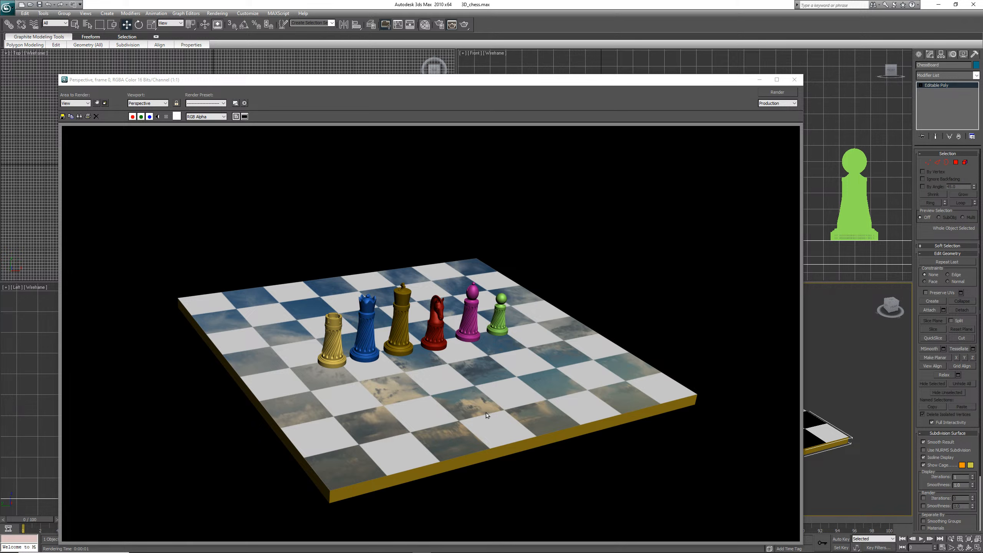
pyautogui.click(795, 82)
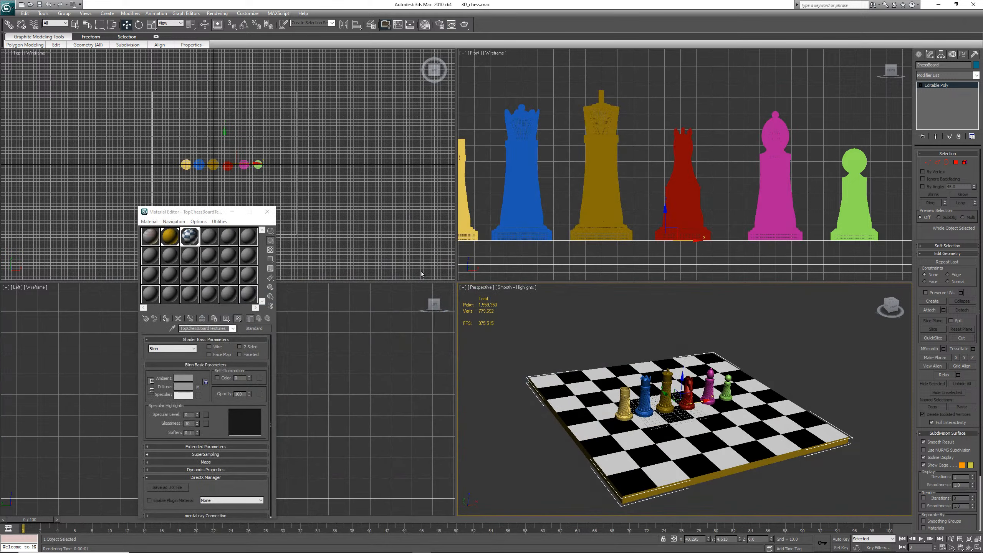
# Remove the bitmap from the checker map's Color 1 slot, setting it to none
pyautogui.click(255, 329)
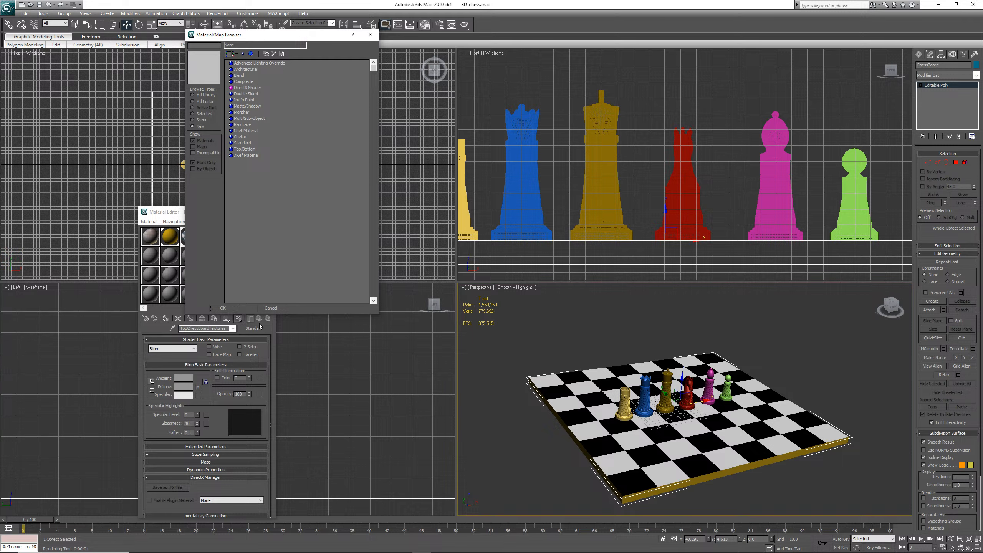
pyautogui.click(223, 308)
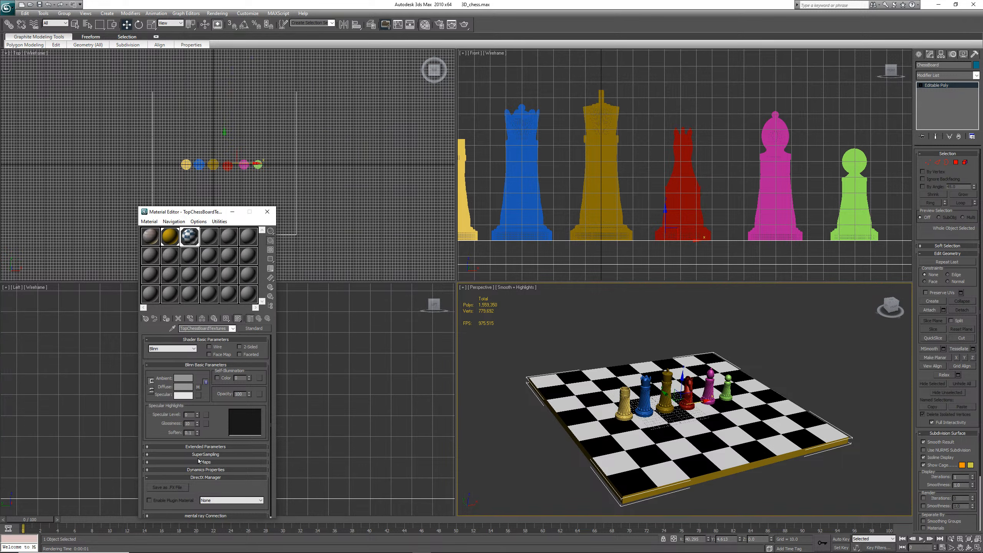
pyautogui.click(198, 387)
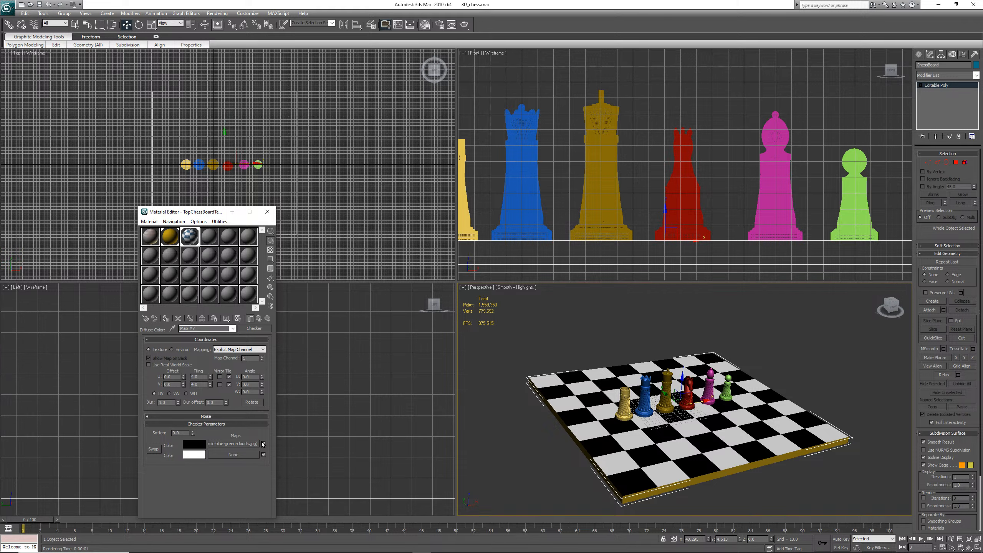
pyautogui.click(249, 446)
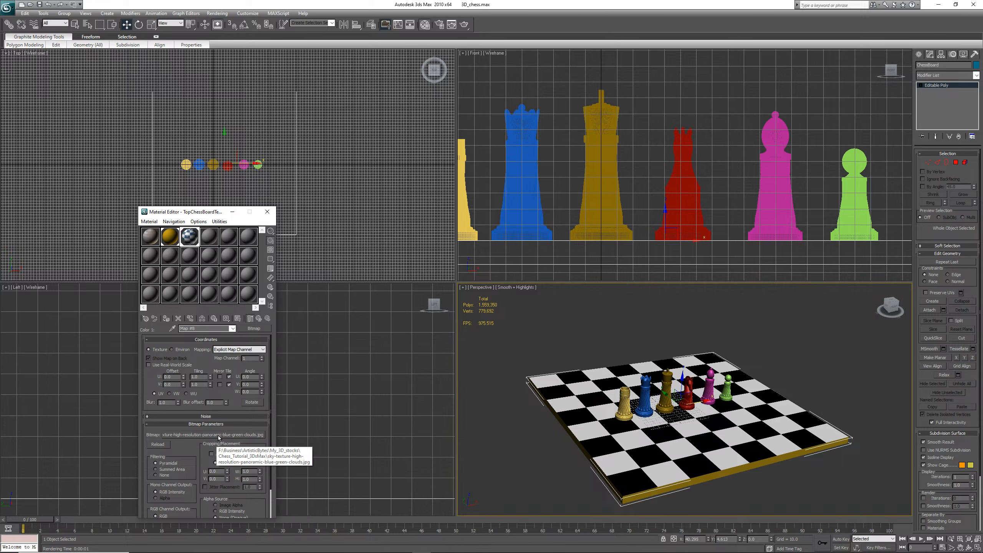
pyautogui.click(254, 329)
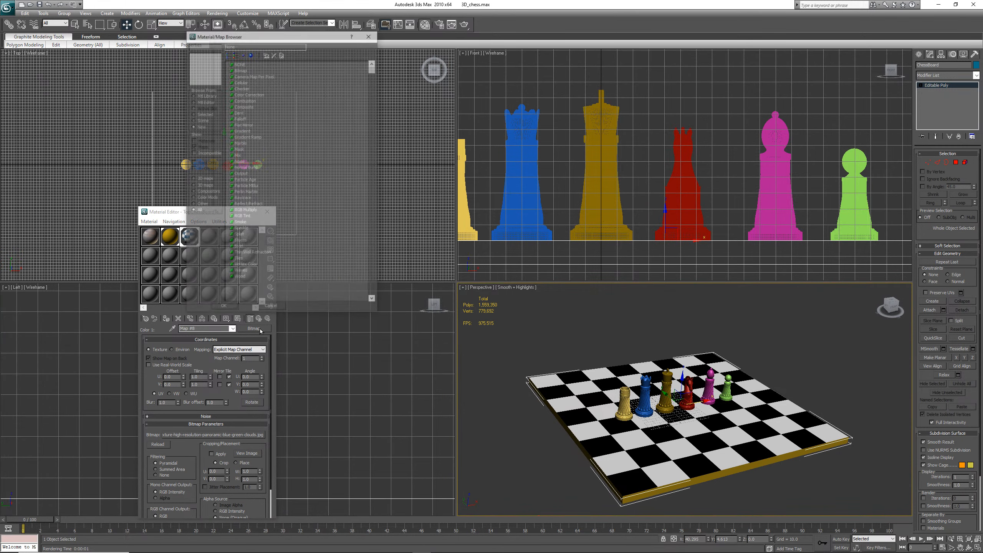
pyautogui.click(244, 64)
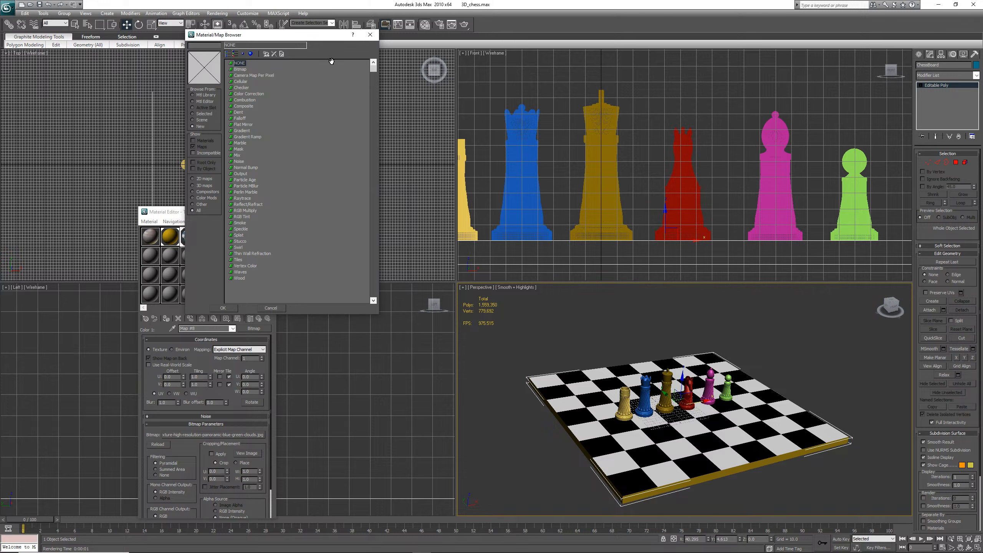
pyautogui.doubleClick(240, 64)
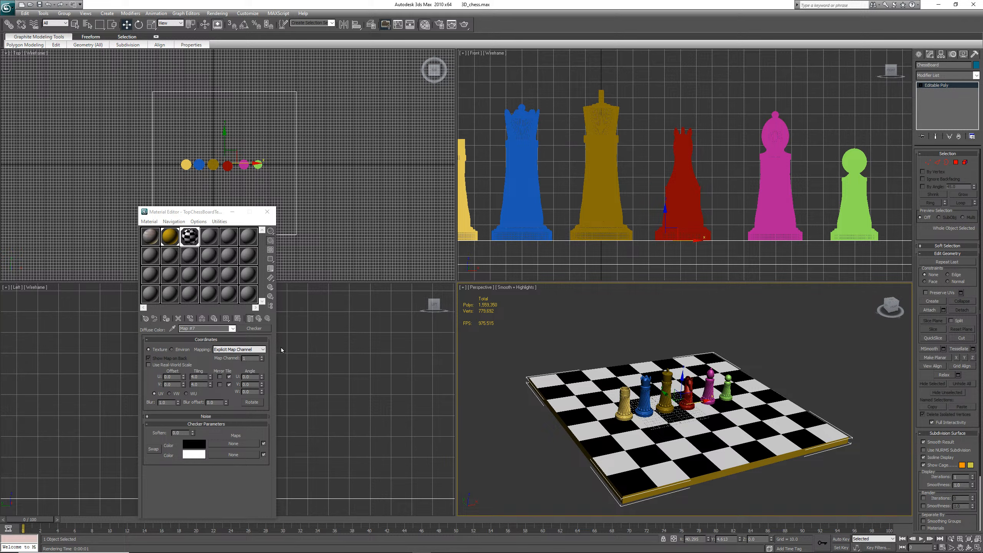
# Return to the material's top level and render the perspective view
pyautogui.click(259, 318)
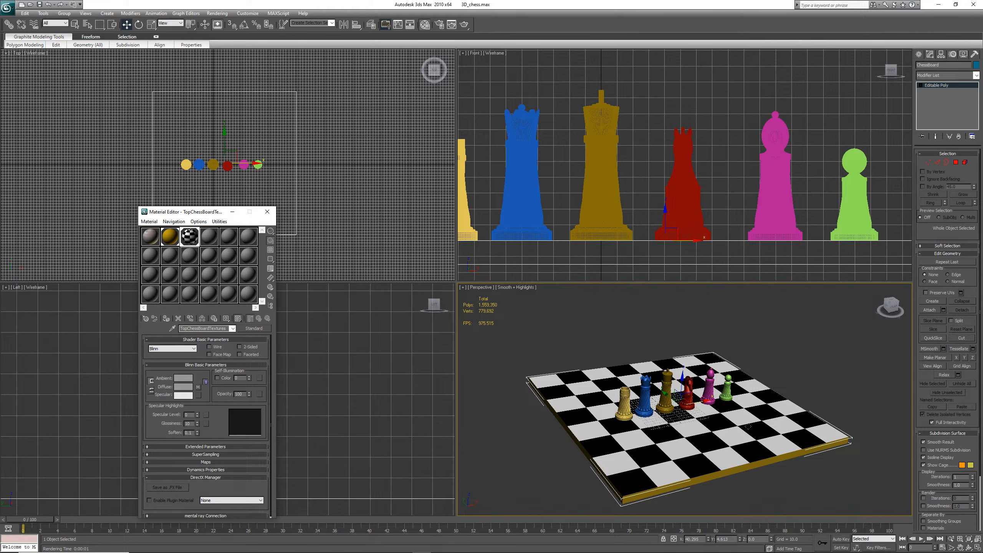
pyautogui.click(208, 15)
pyautogui.click(221, 23)
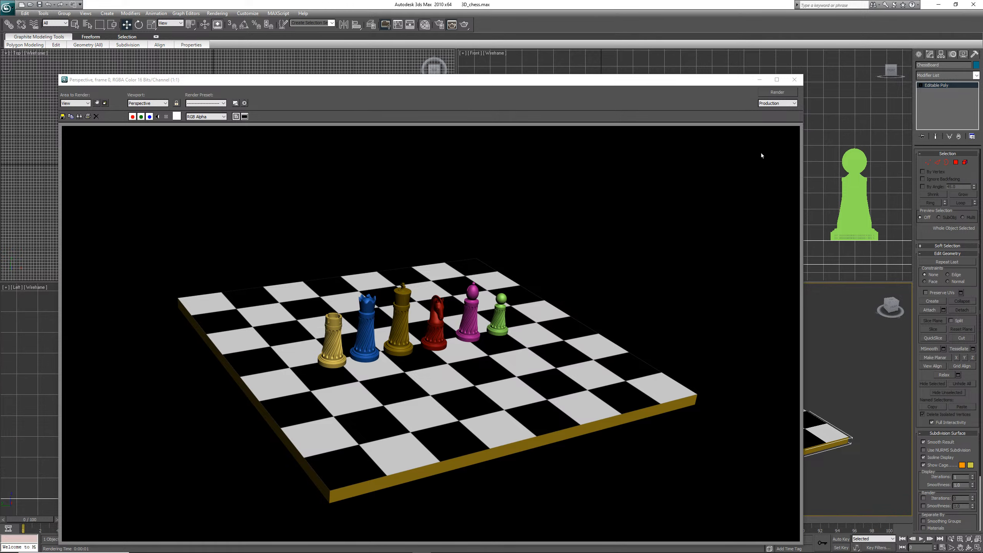
# Copy the checker map from the Diffuse Color slot into the Bump map slot
pyautogui.click(794, 79)
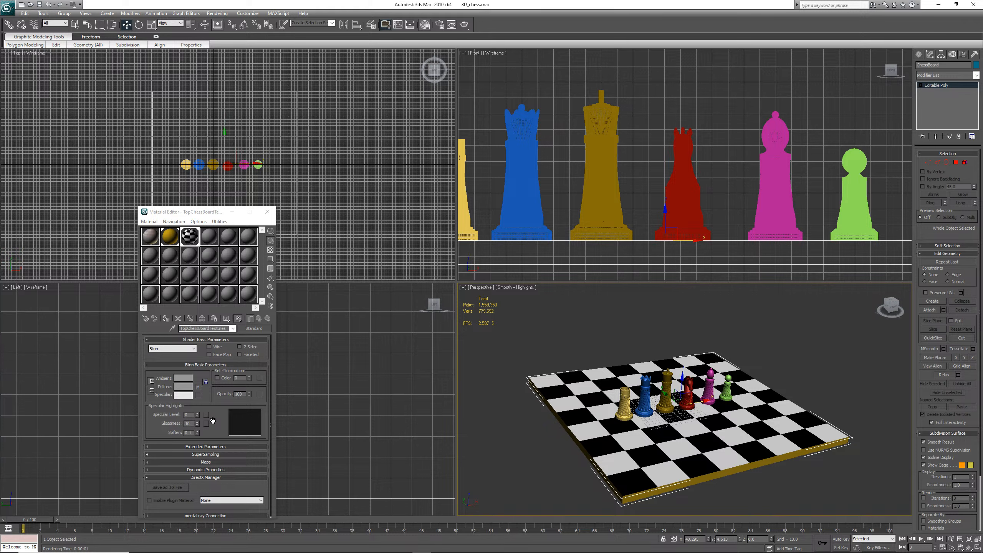
pyautogui.click(199, 462)
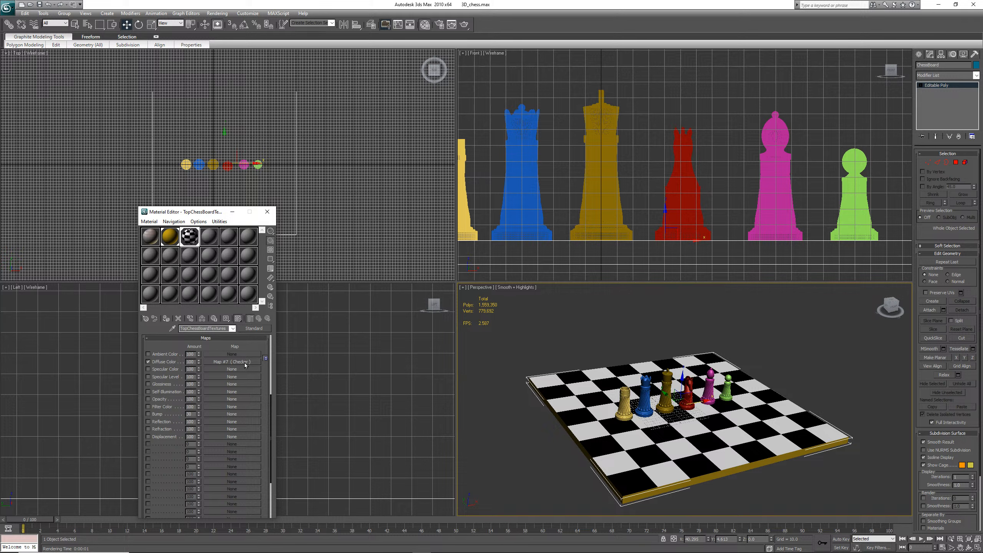
pyautogui.moveTo(248, 362)
pyautogui.mouseDown()
pyautogui.moveTo(242, 408)
pyautogui.moveTo(248, 369)
pyautogui.mouseUp()
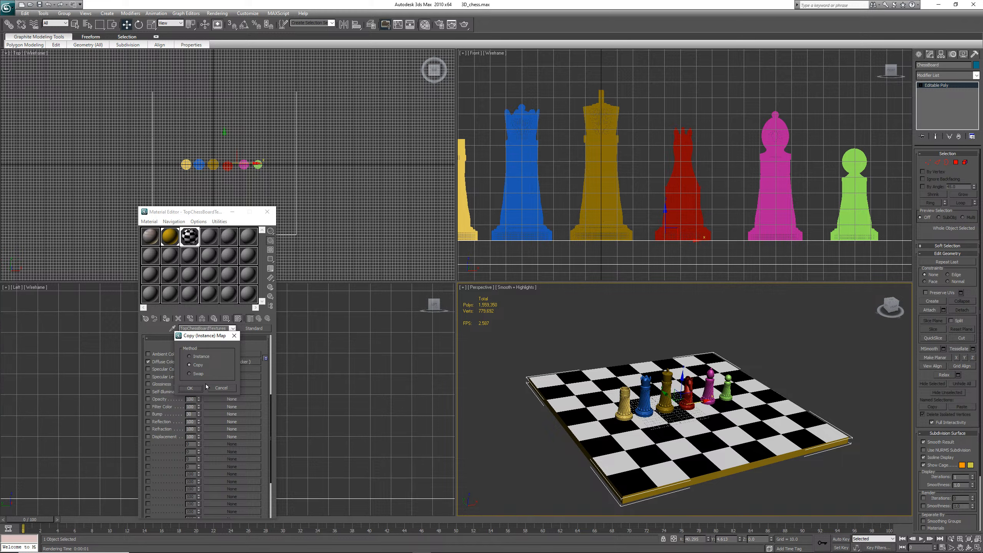
pyautogui.click(189, 388)
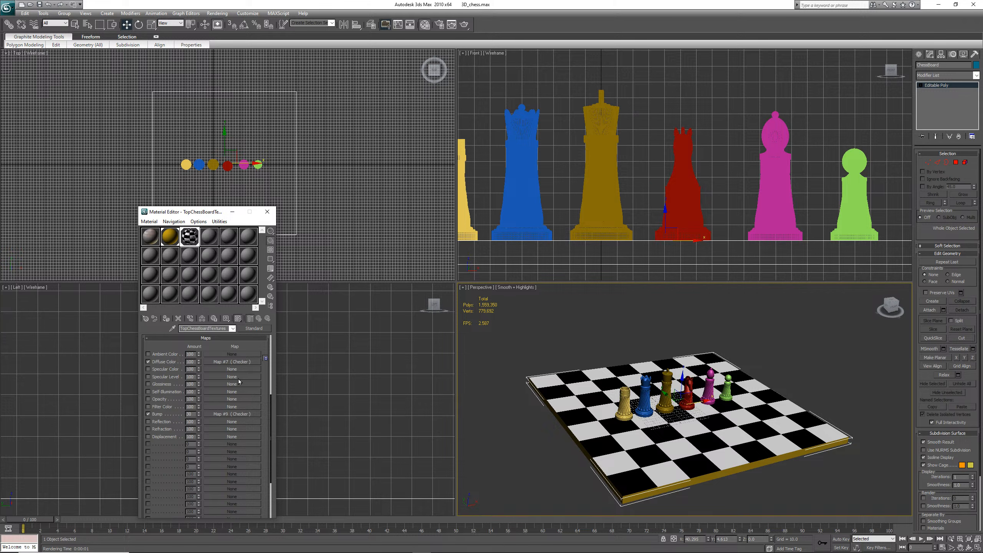
# Disable the Diffuse Color map and toggle the bump checker map's display in the viewport
pyautogui.click(148, 361)
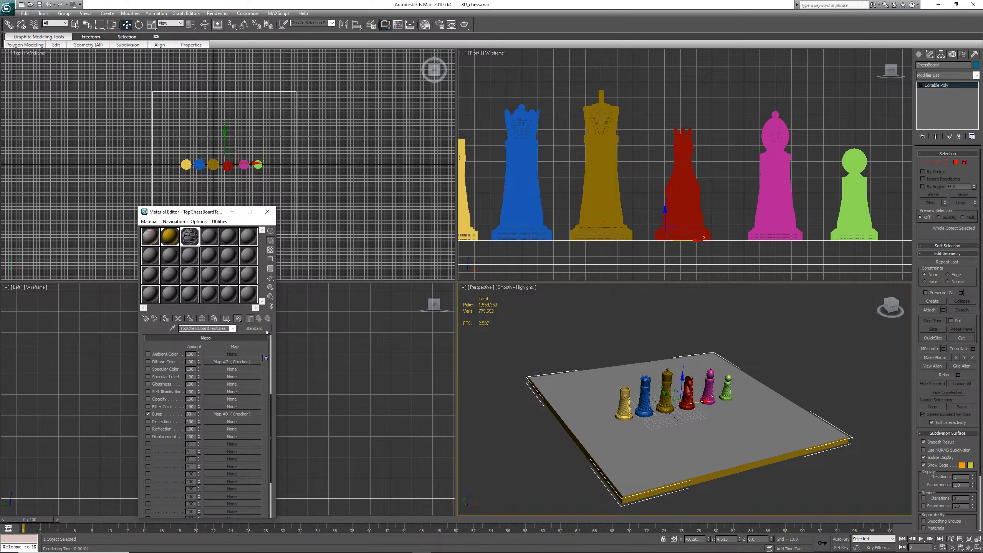
pyautogui.click(231, 414)
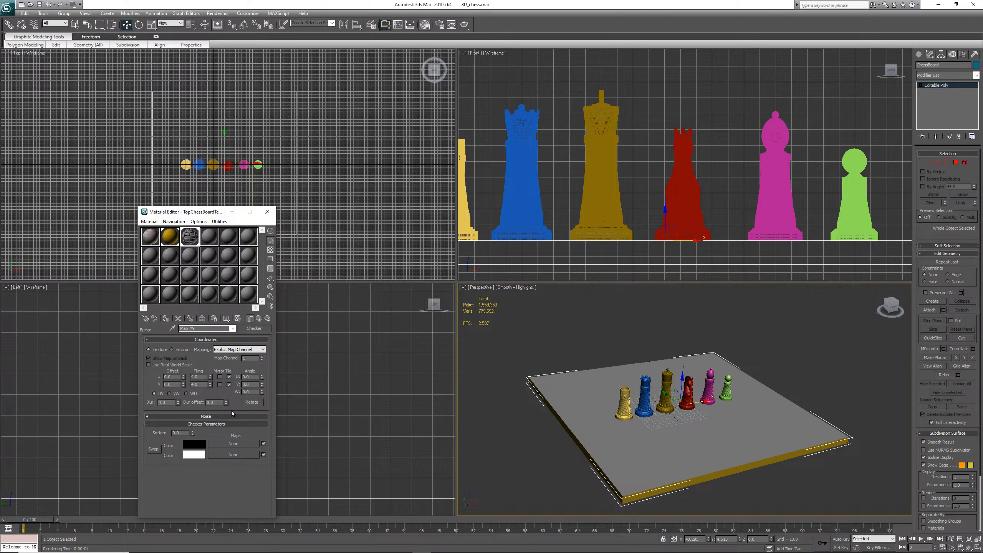
pyautogui.click(238, 320)
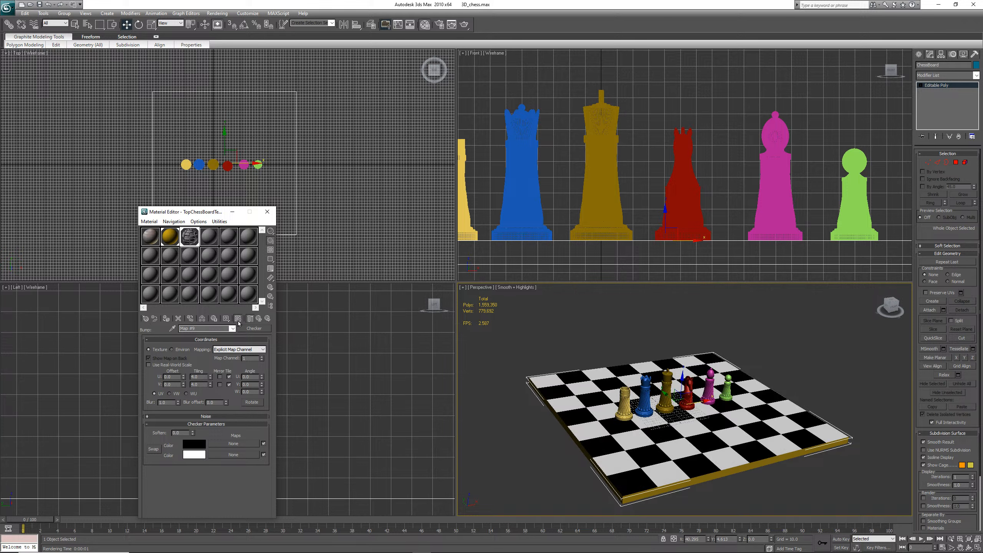
pyautogui.click(259, 320)
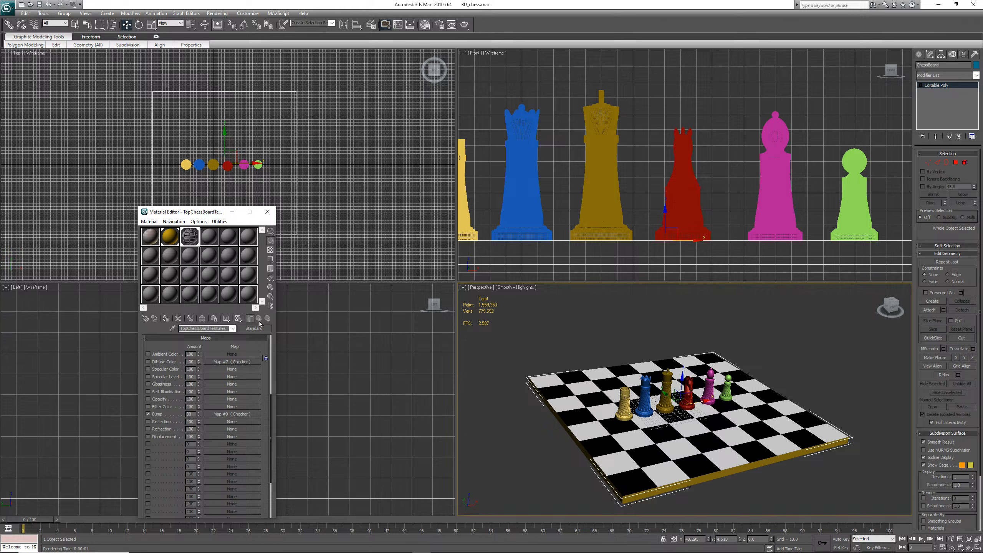
pyautogui.click(237, 414)
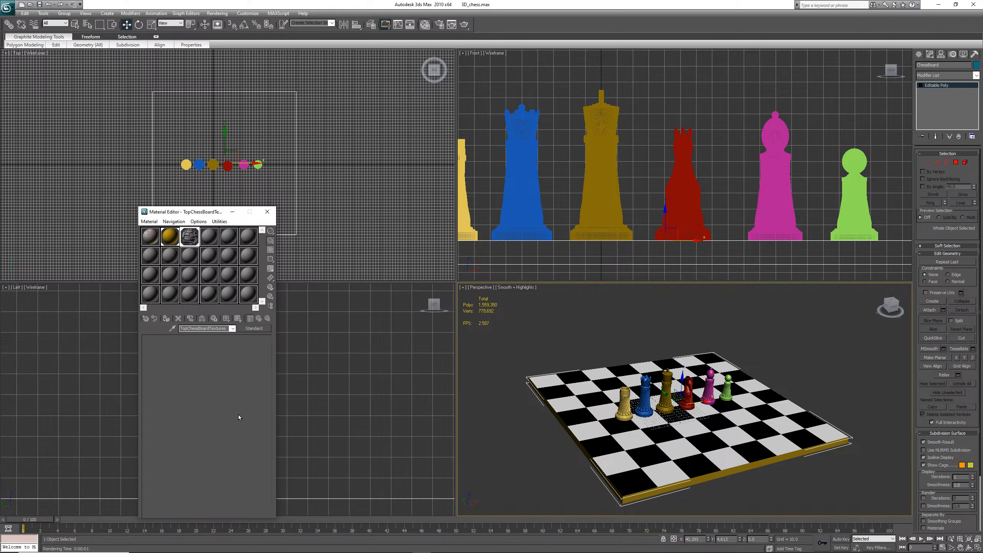
pyautogui.click(237, 318)
pyautogui.click(259, 319)
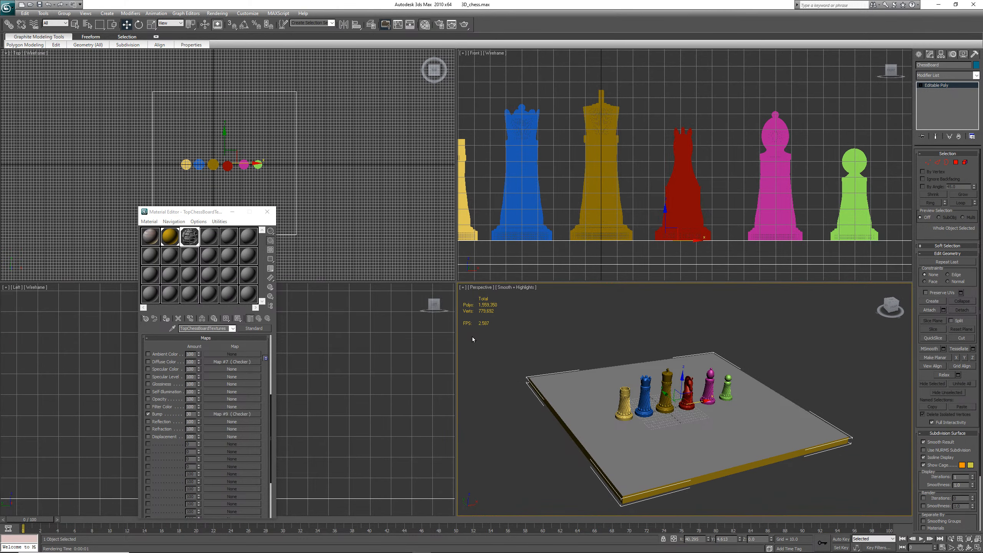
pyautogui.click(522, 287)
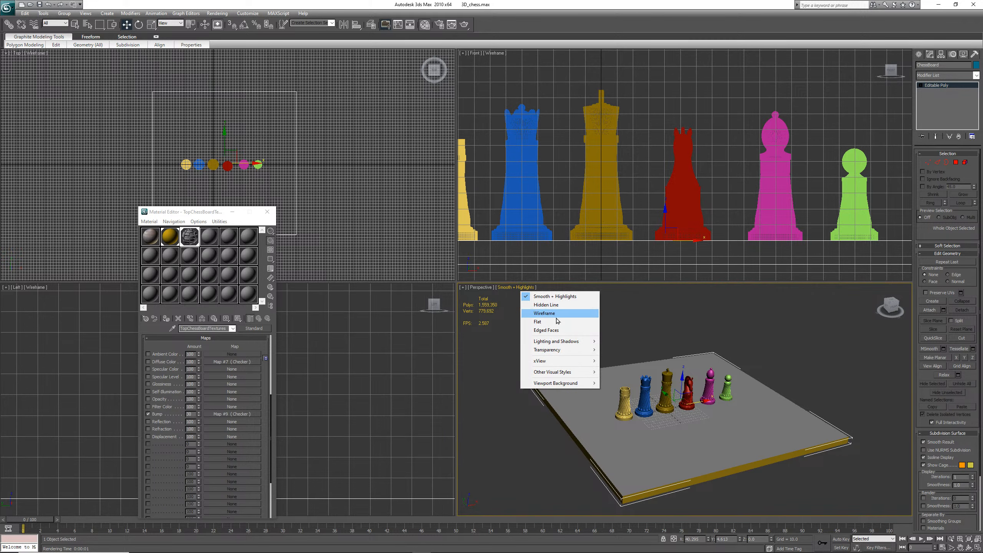
pyautogui.moveTo(567, 376)
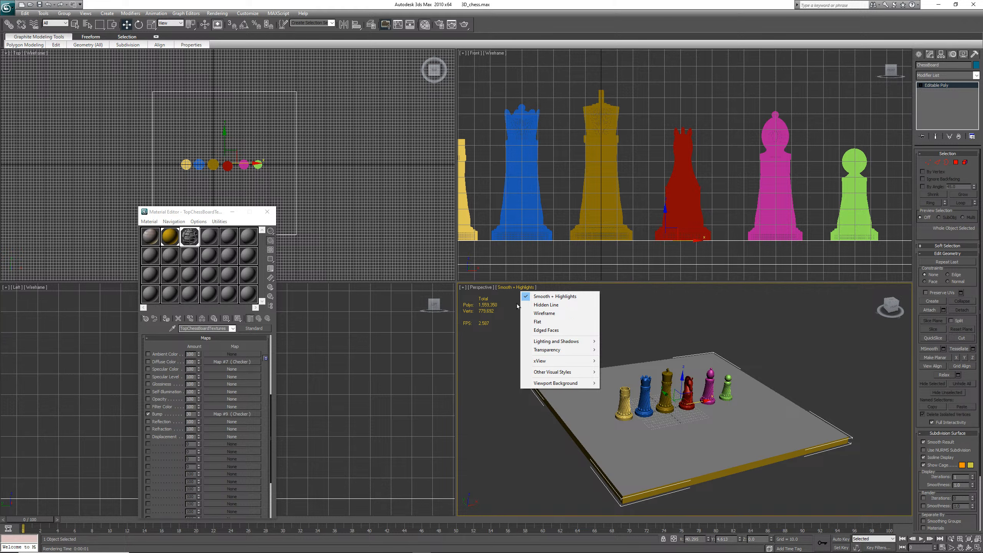
pyautogui.click(658, 286)
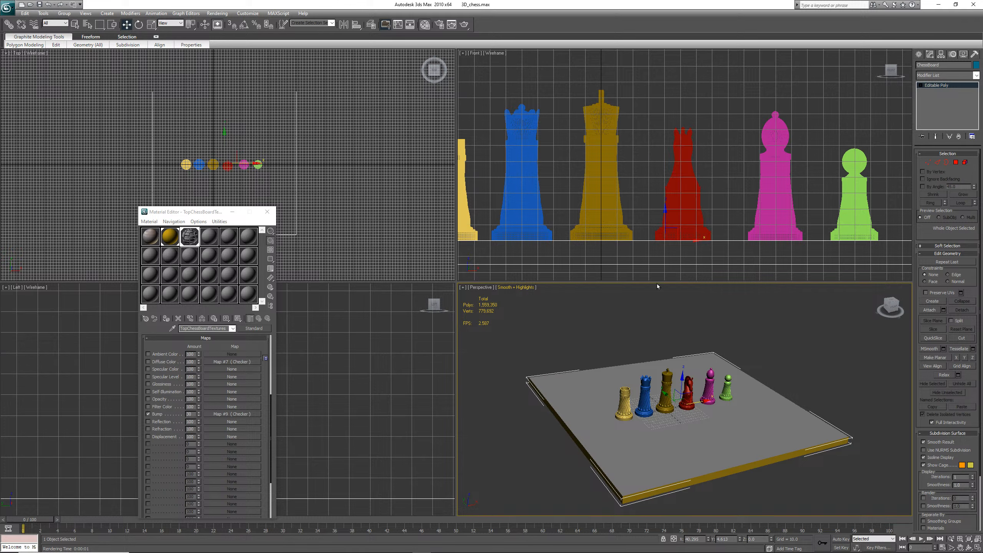
# Save the scene file
pyautogui.hotkey('ctrl', 's')
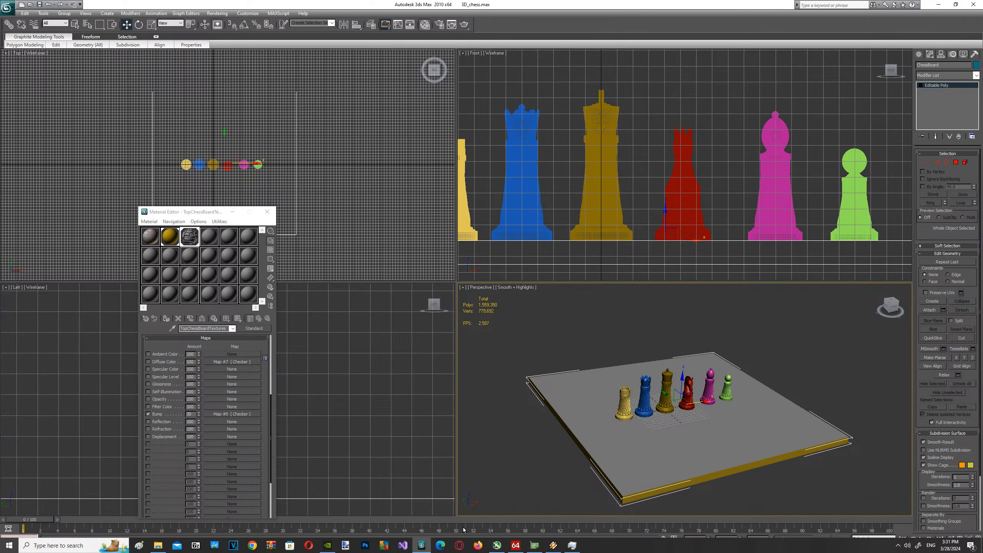
pyautogui.click(572, 545)
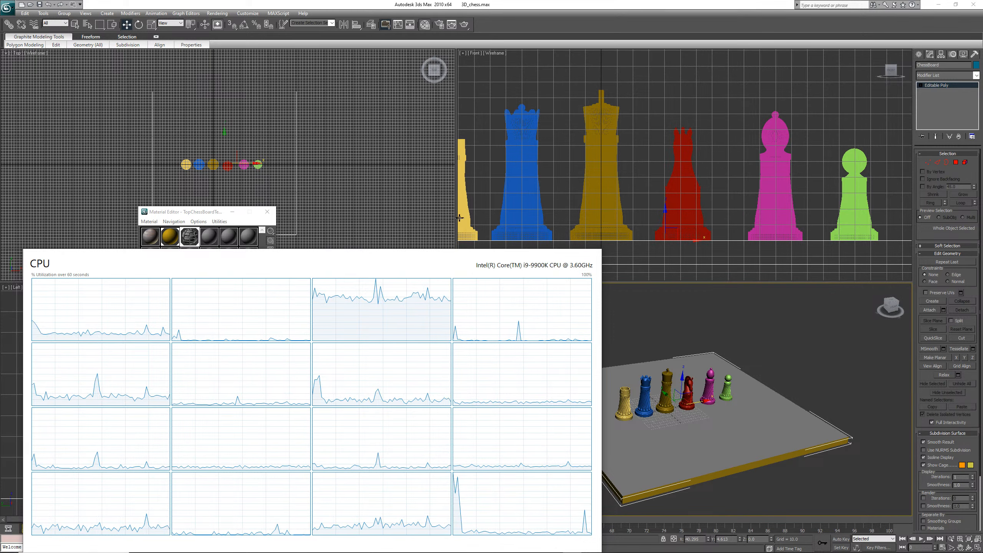
pyautogui.click(556, 13)
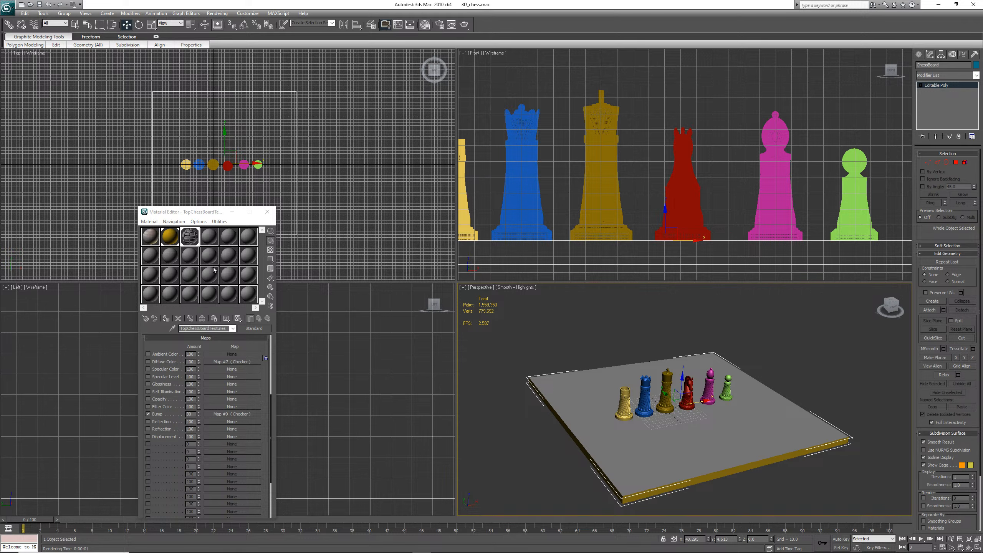
# Open an enlarged preview of the chessboard material, render the perspective view, and close both windows
pyautogui.doubleClick(189, 237)
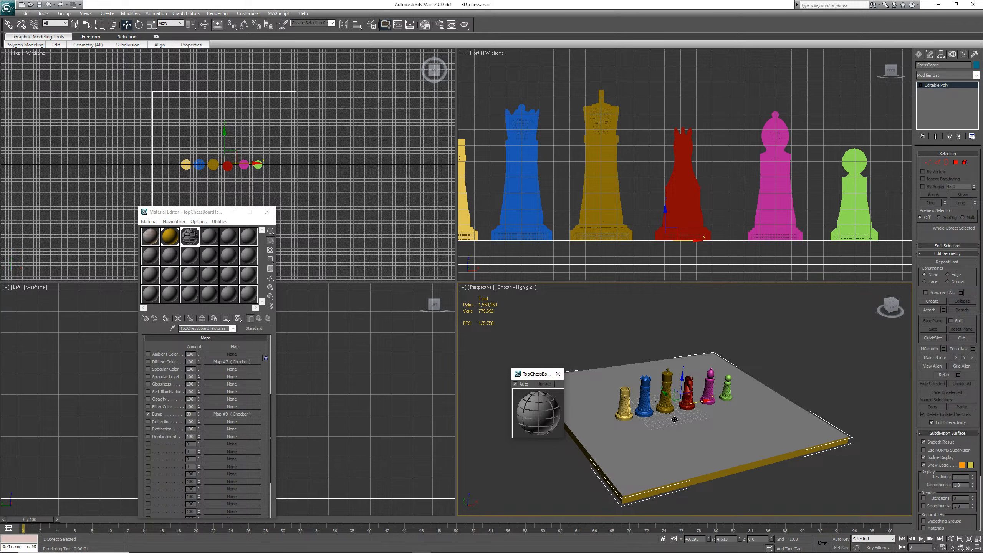
pyautogui.click(217, 13)
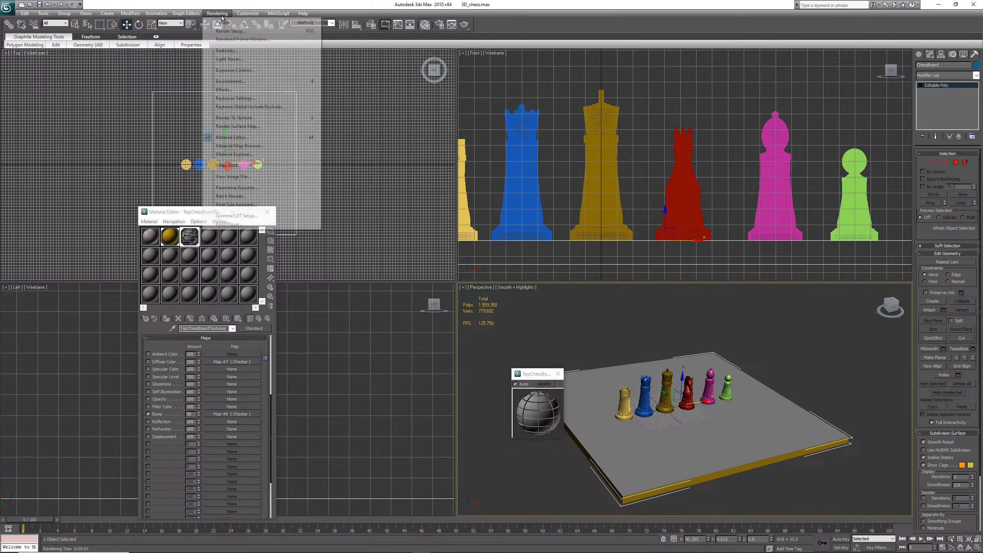
pyautogui.click(229, 24)
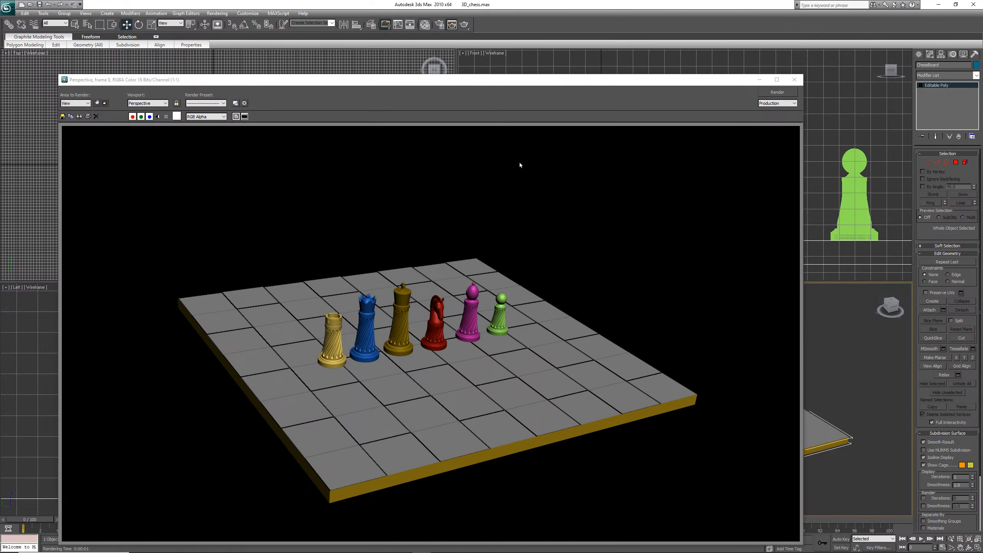
pyautogui.click(794, 81)
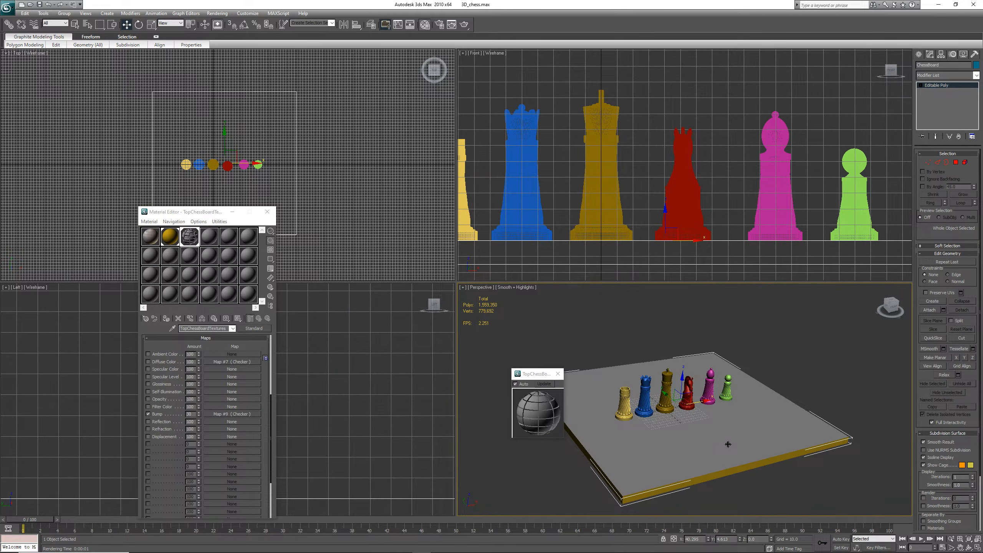
pyautogui.click(559, 375)
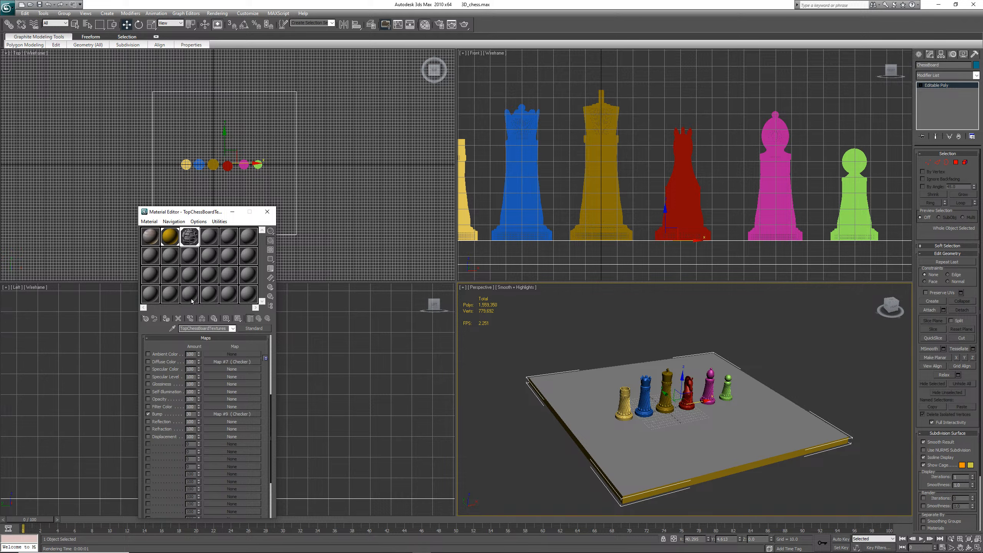
# Render the perspective view and close the rendered frame window
pyautogui.click(237, 318)
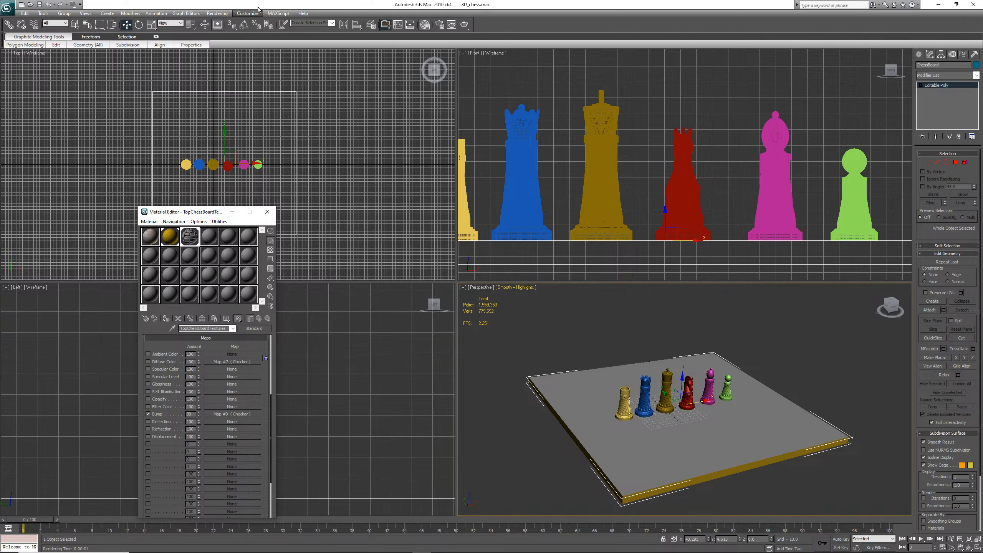
pyautogui.click(217, 14)
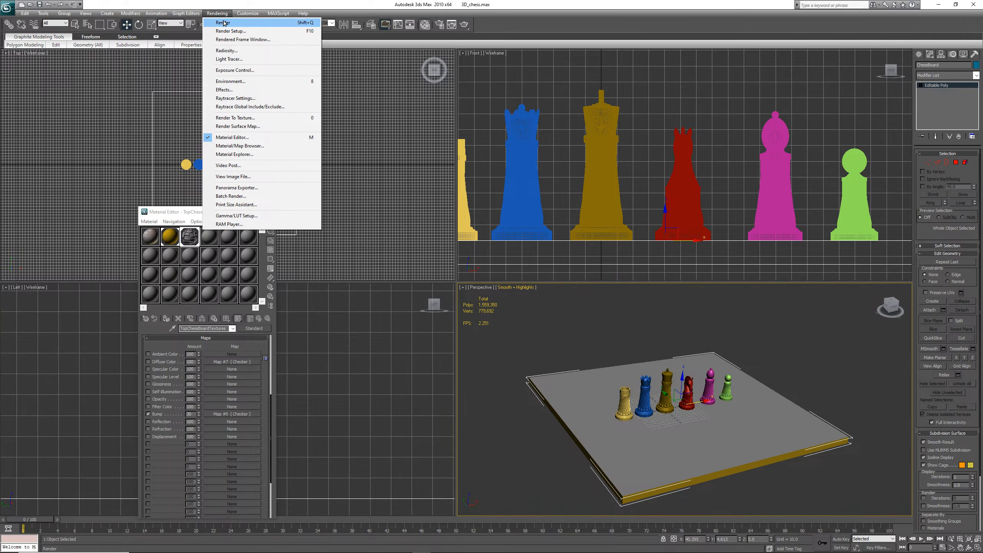
pyautogui.click(224, 22)
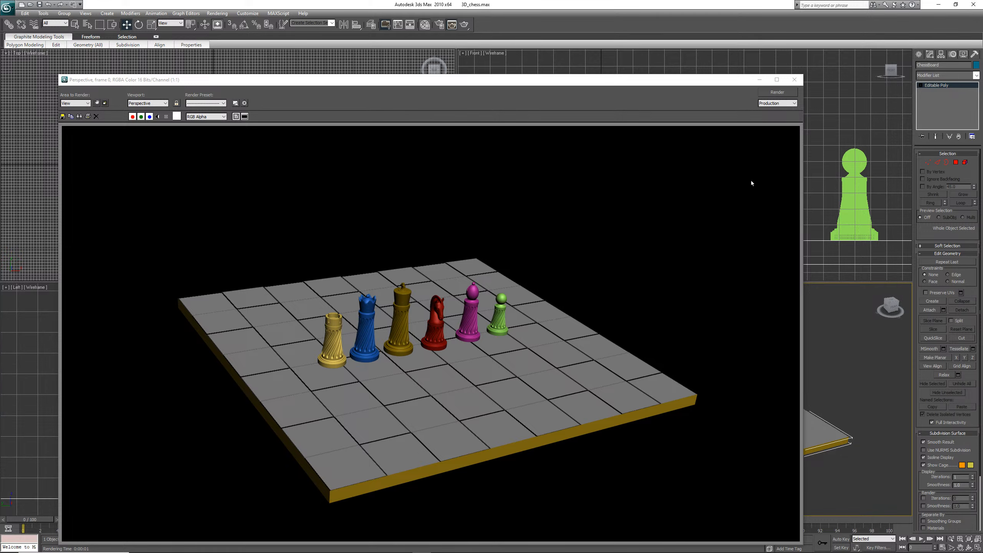
pyautogui.click(794, 80)
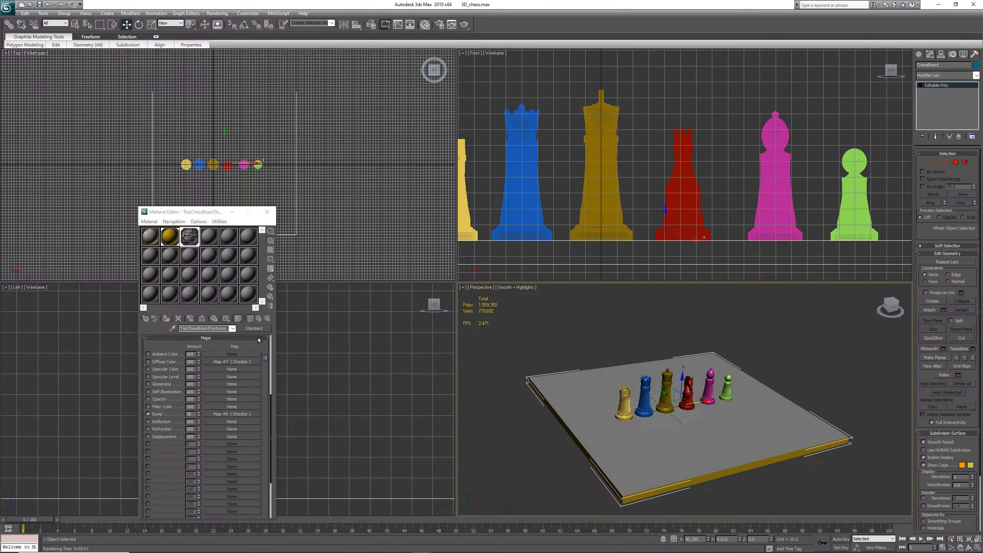
# Open the bump checker map and show it in the viewport on the chessboard
pyautogui.click(239, 414)
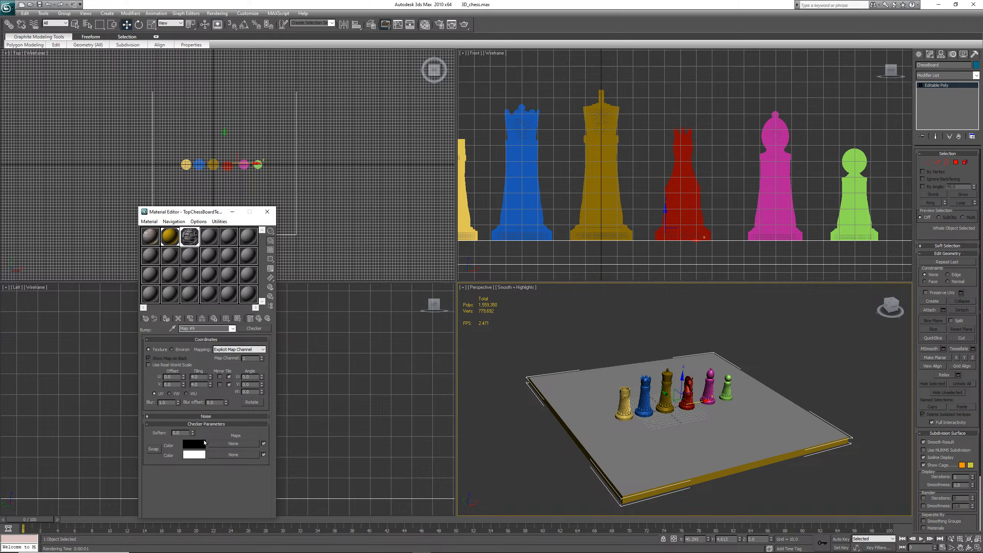
pyautogui.click(238, 319)
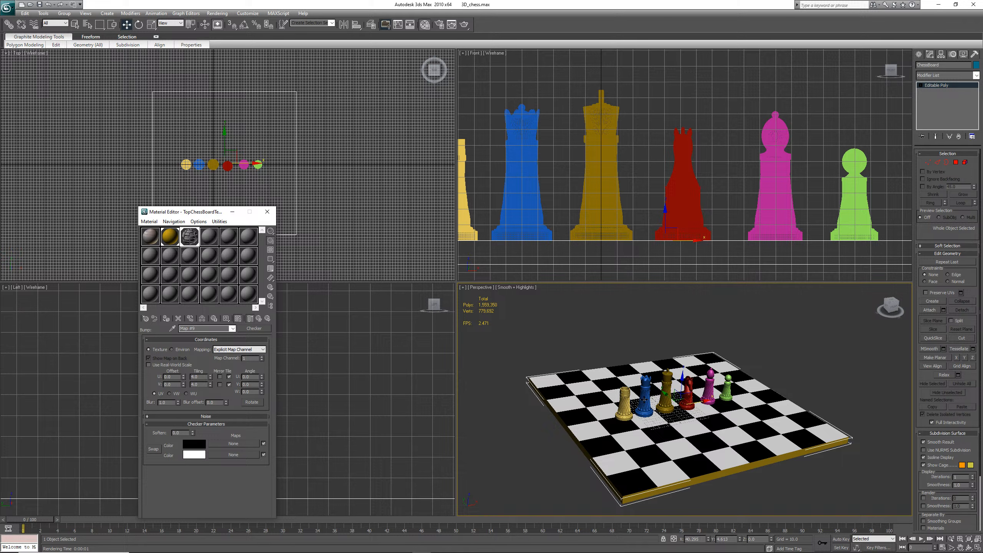
# Move the yellow rook to the far corner of the chessboard
pyautogui.click(629, 403)
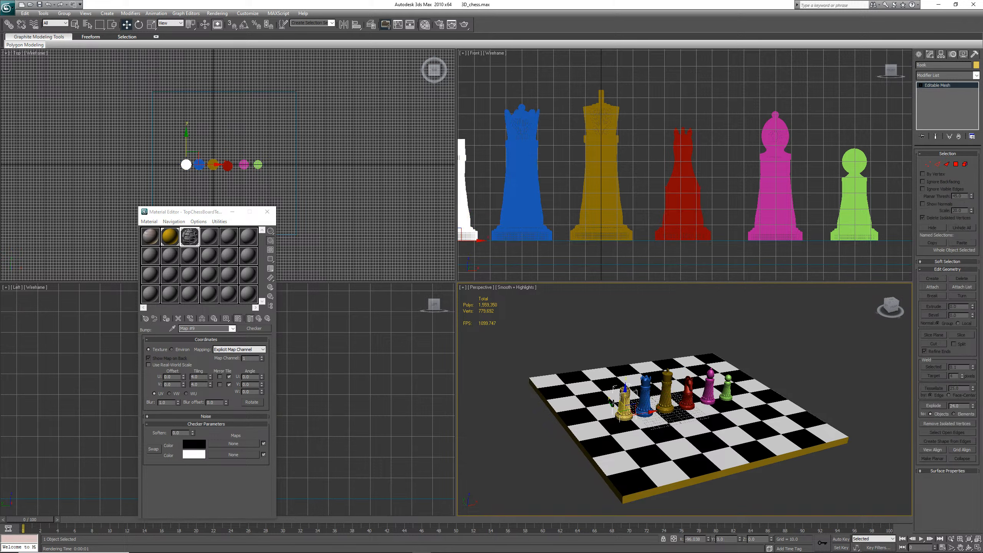
pyautogui.scroll(4, 608, 405)
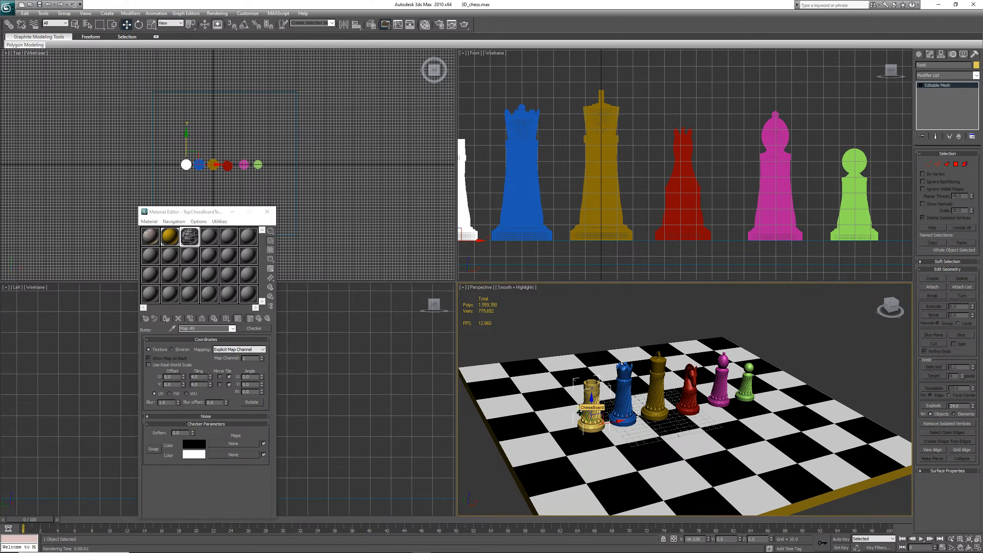
pyautogui.moveTo(580, 412); pyautogui.dragTo(516, 352)
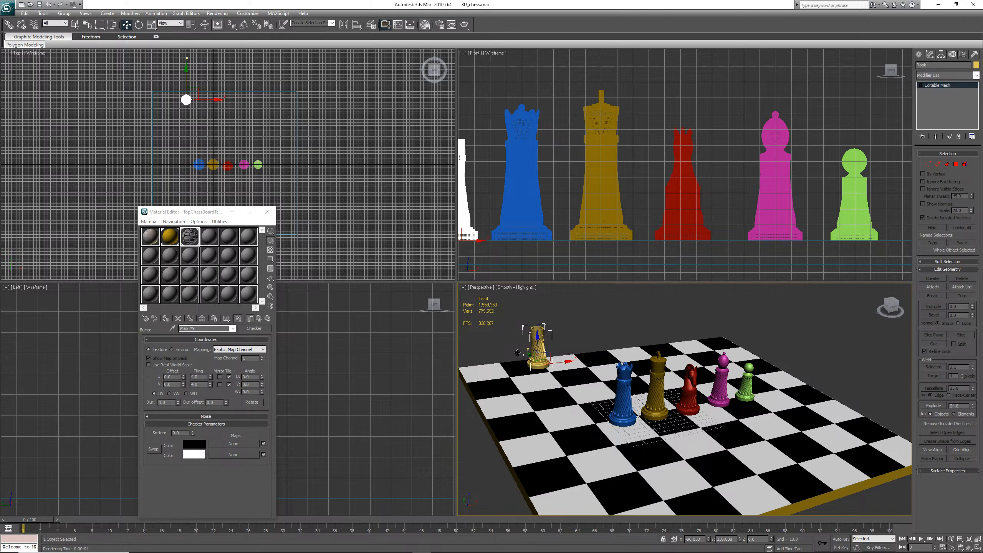
pyautogui.click(567, 361)
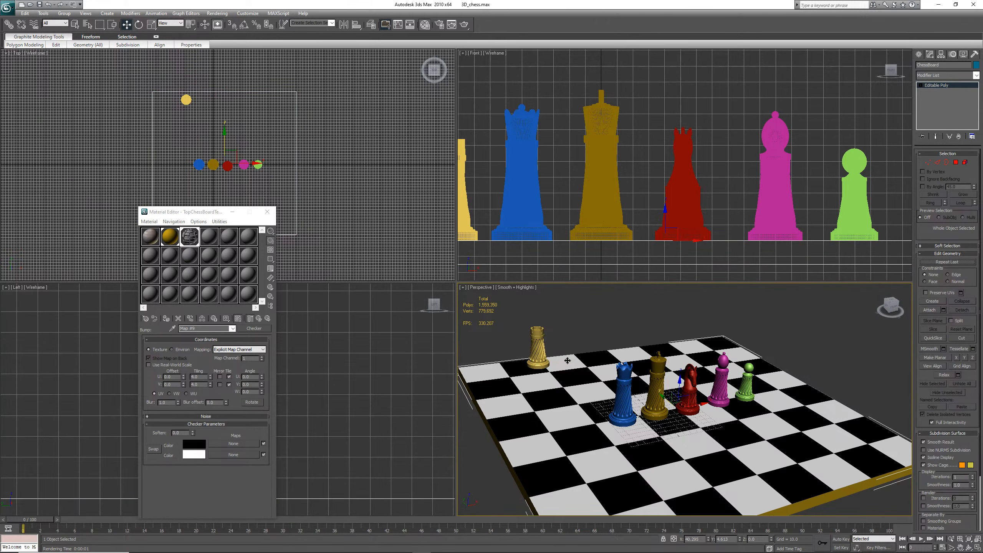
pyautogui.click(536, 355)
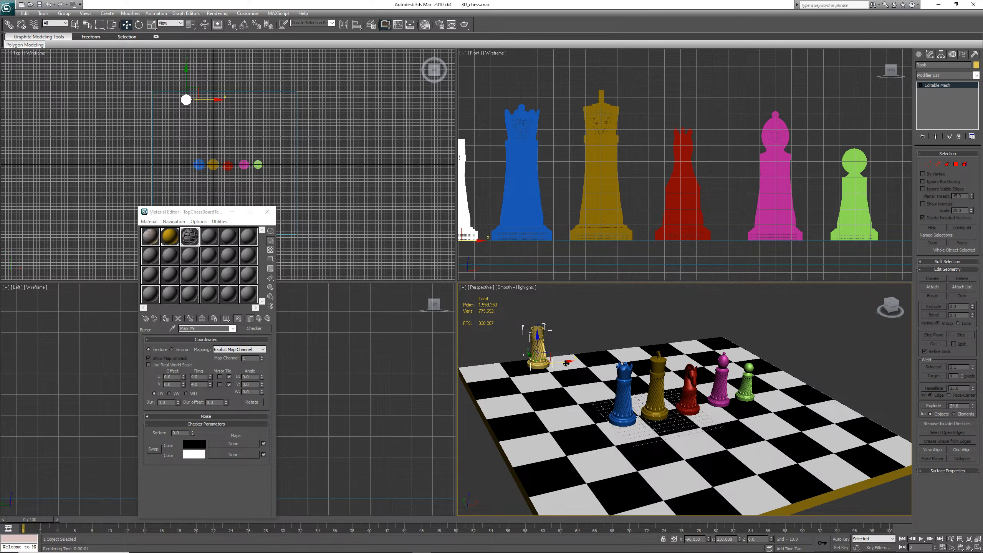
pyautogui.moveTo(565, 362); pyautogui.dragTo(480, 361)
# Nudge the yellow rook onto its corner square and save the scene
pyautogui.scroll(2, 481, 360)
pyautogui.scroll(-2, 481, 360)
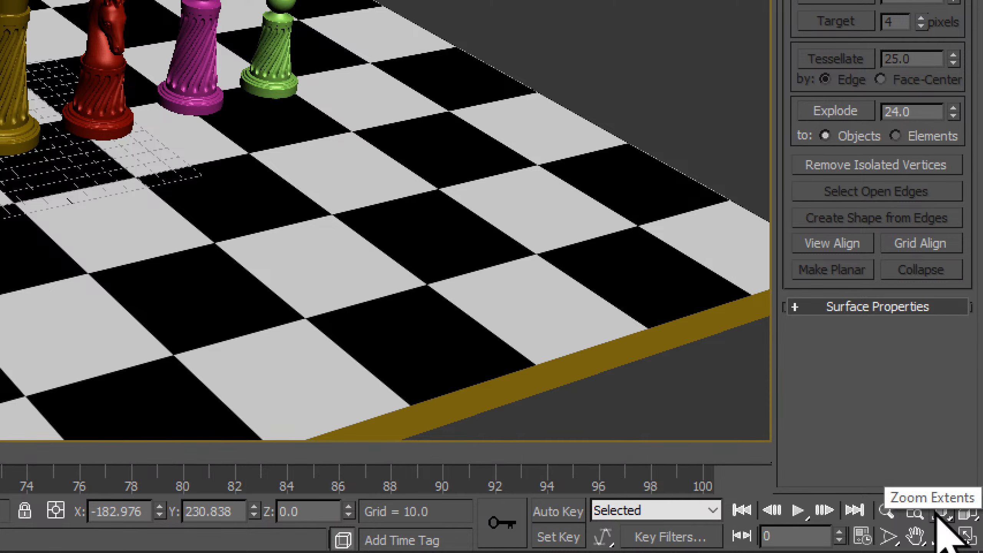
pyautogui.click(915, 537)
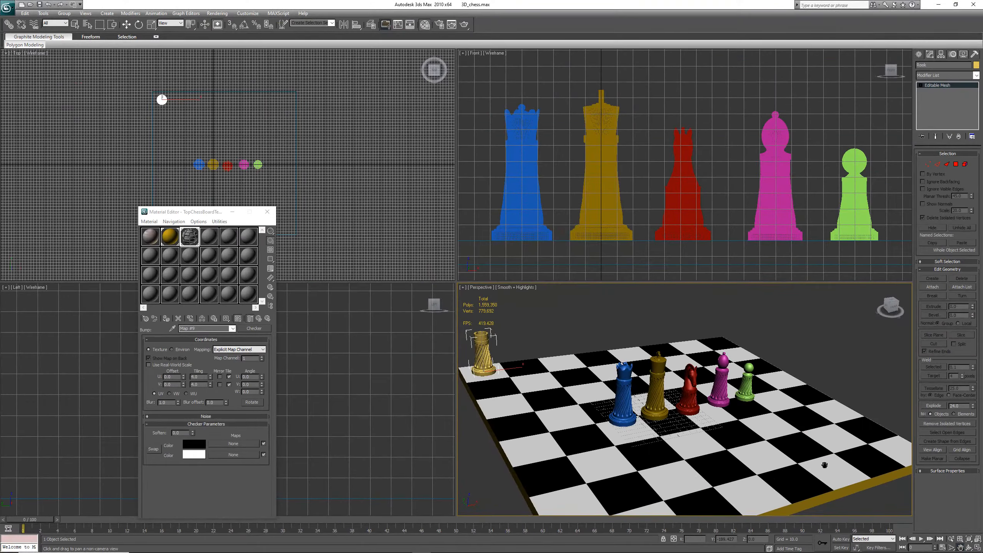
pyautogui.moveTo(568, 411); pyautogui.dragTo(723, 433)
pyautogui.scroll(8, 683, 396)
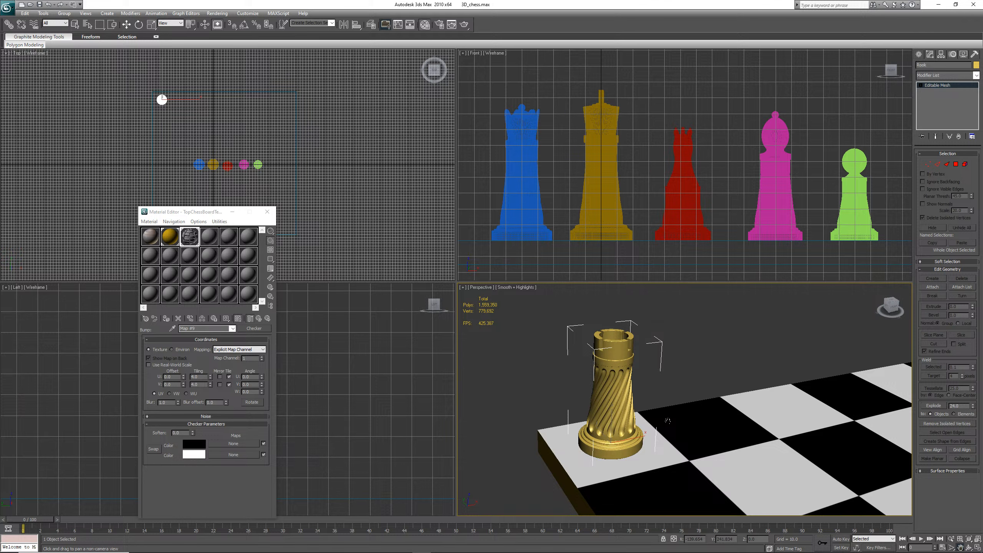
pyautogui.press('w')
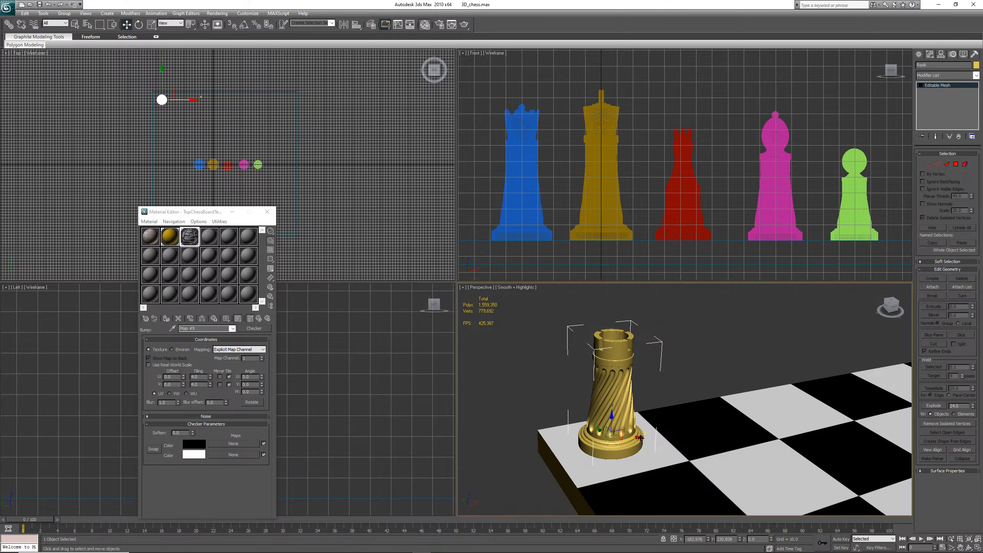
pyautogui.moveTo(641, 438); pyautogui.dragTo(632, 438)
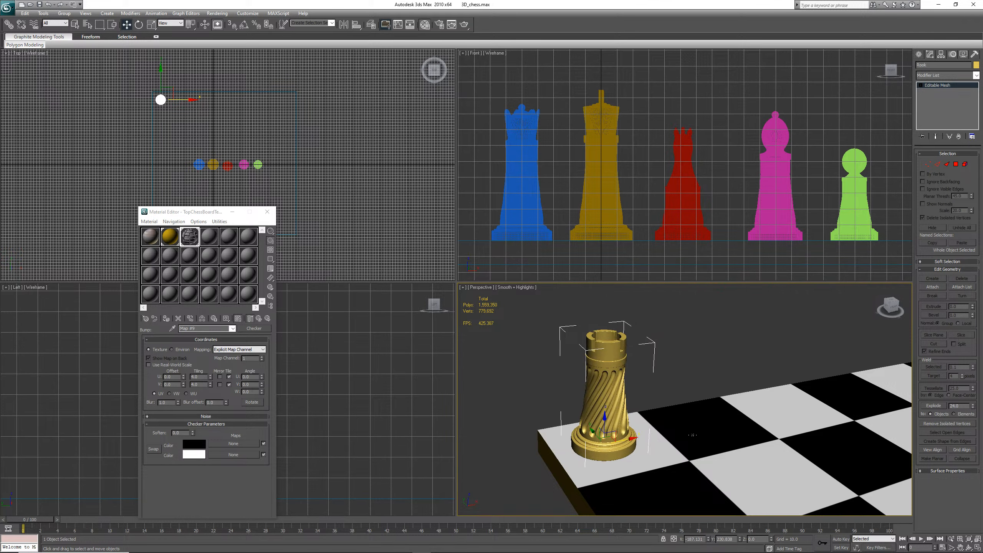
pyautogui.scroll(-4, 693, 436)
pyautogui.scroll(2, 692, 435)
pyautogui.scroll(-1, 692, 435)
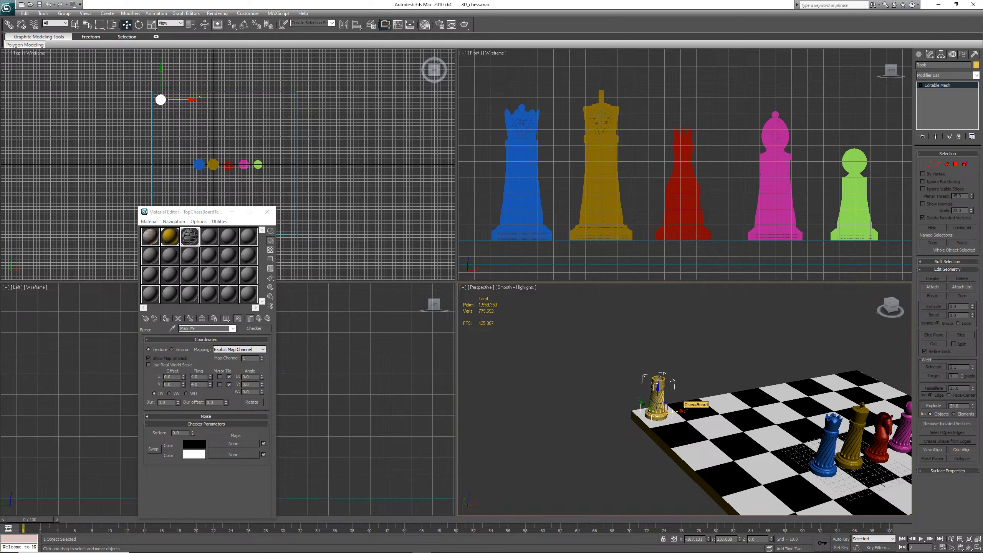
pyautogui.hotkey('ctrl', 's')
# Clone the yellow rook as a copy to the opposite corner of the back row
pyautogui.moveTo(687, 409)
pyautogui.mouseDown()
pyautogui.moveTo(701, 408)
pyautogui.moveTo(684, 406)
pyautogui.mouseUp()
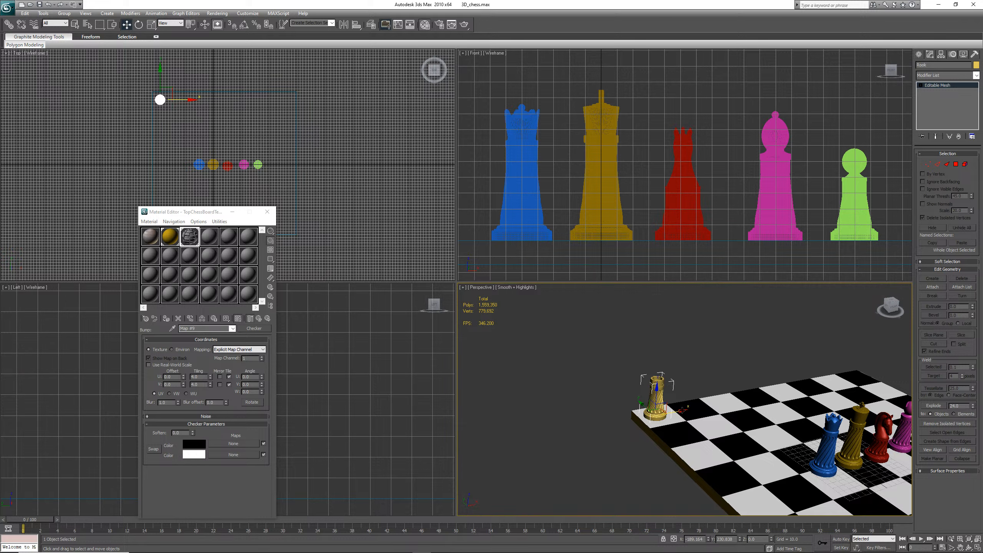
pyautogui.keyDown('shift'); pyautogui.moveTo(682, 410); pyautogui.dragTo(884, 373); pyautogui.keyUp('shift')
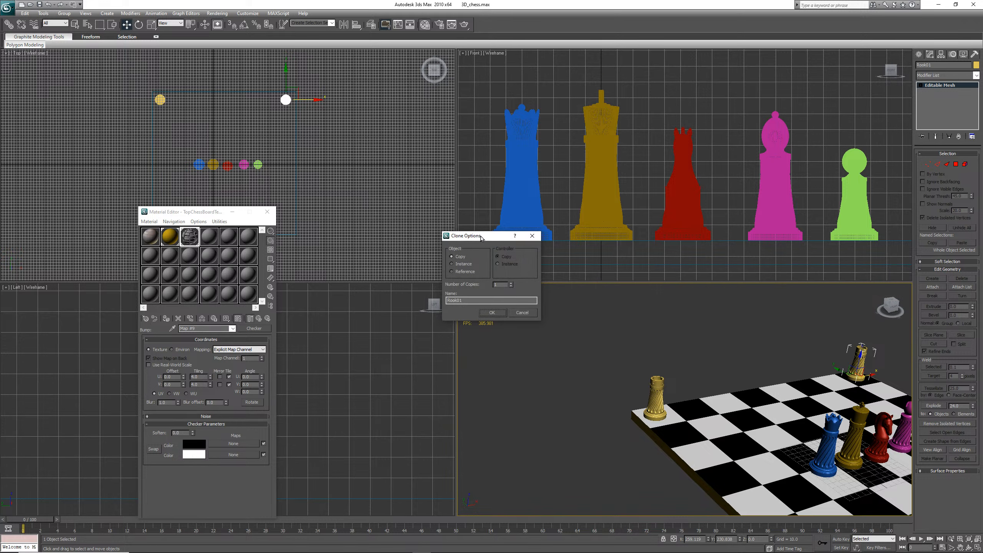
pyautogui.moveTo(481, 238); pyautogui.dragTo(508, 334)
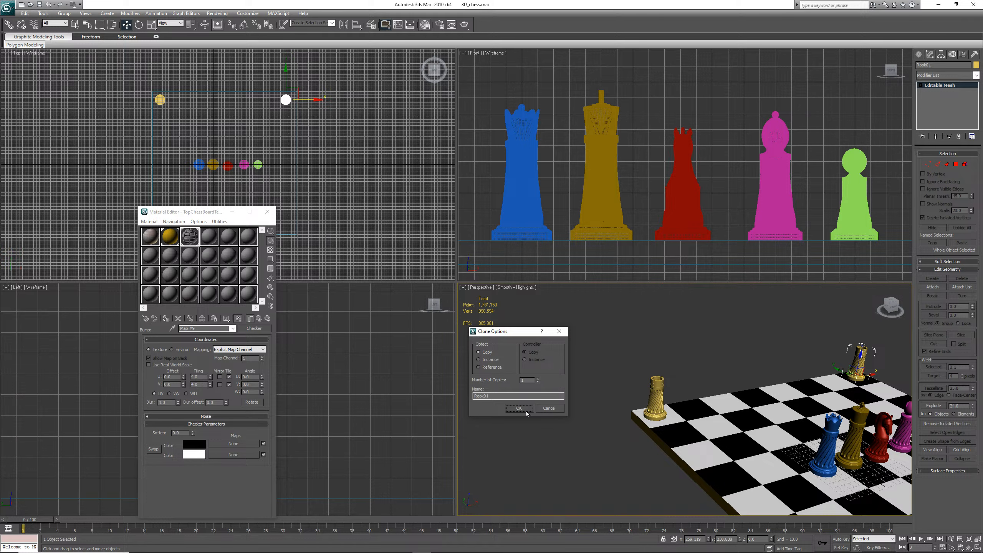
pyautogui.click(526, 412)
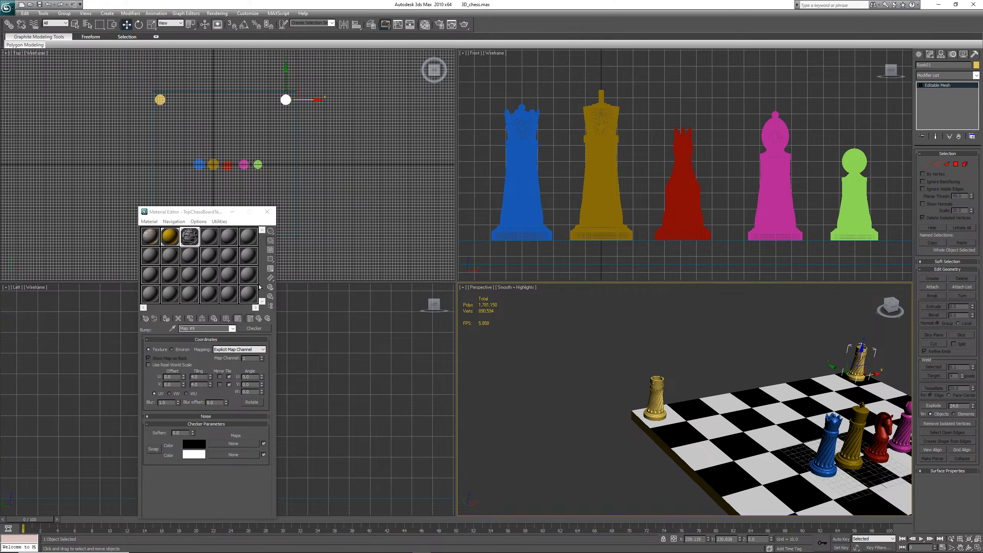
# Change the rook material's diffuse colour to blue
pyautogui.click(170, 236)
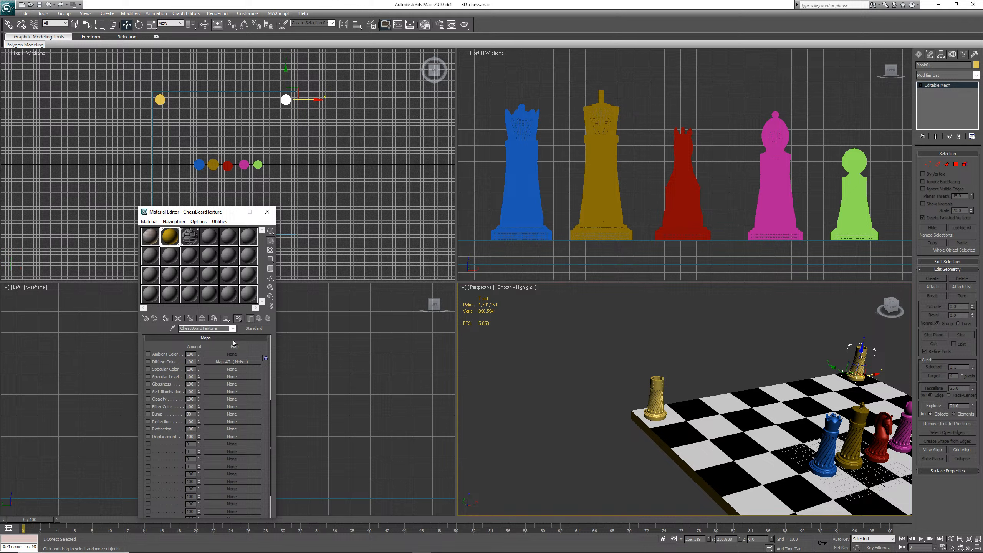
pyautogui.click(211, 340)
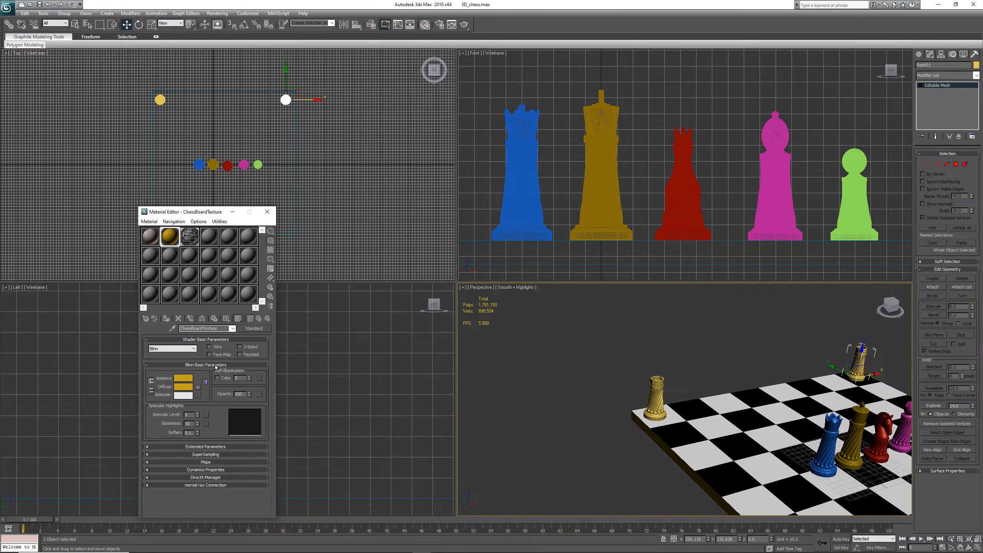
pyautogui.click(188, 389)
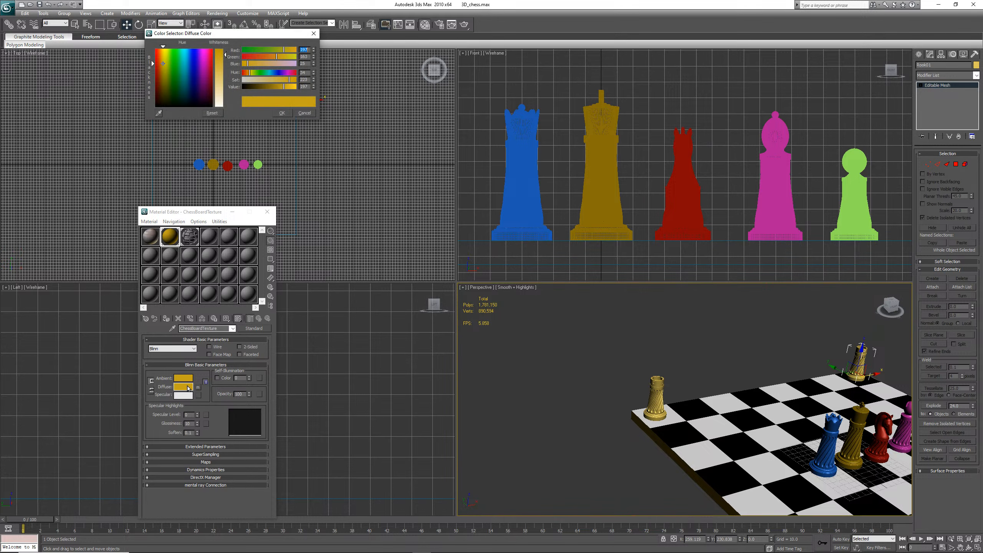
pyautogui.click(192, 68)
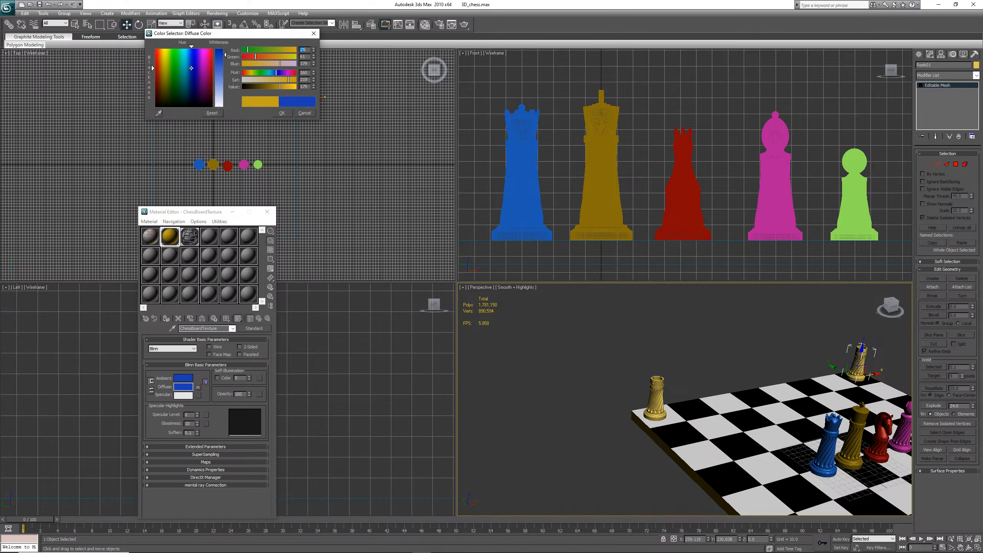
pyautogui.click(282, 113)
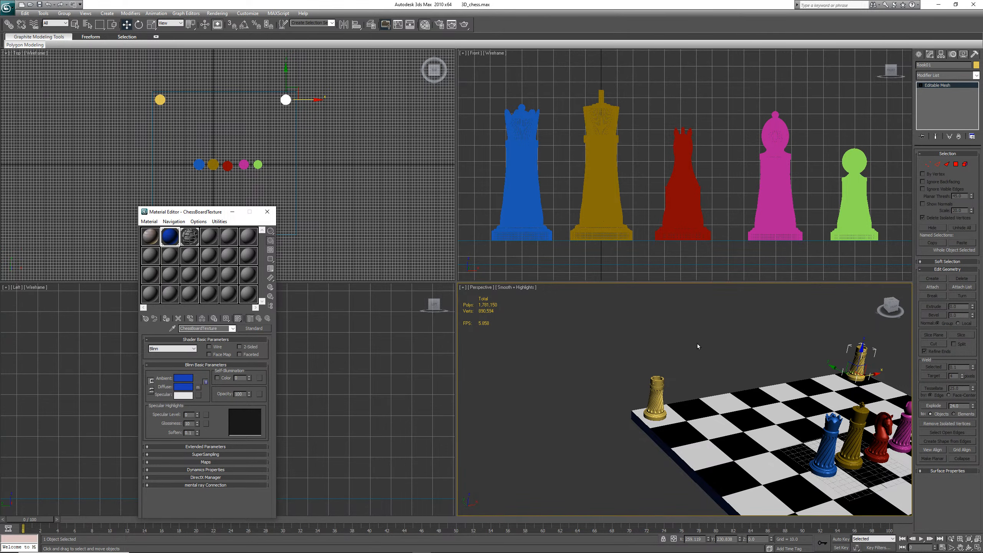
# Render the perspective view and close the rendered frame window
pyautogui.click(217, 13)
pyautogui.click(224, 23)
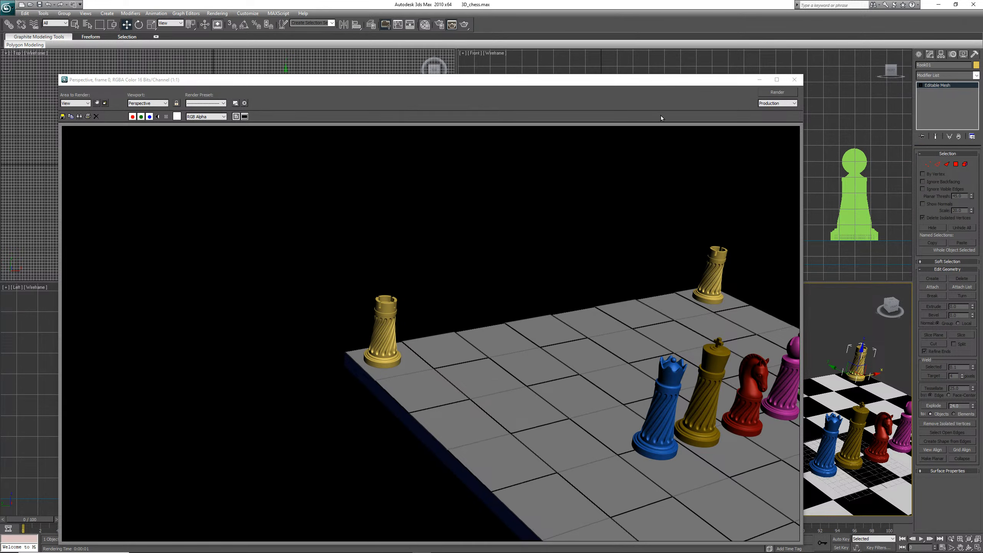
pyautogui.click(794, 80)
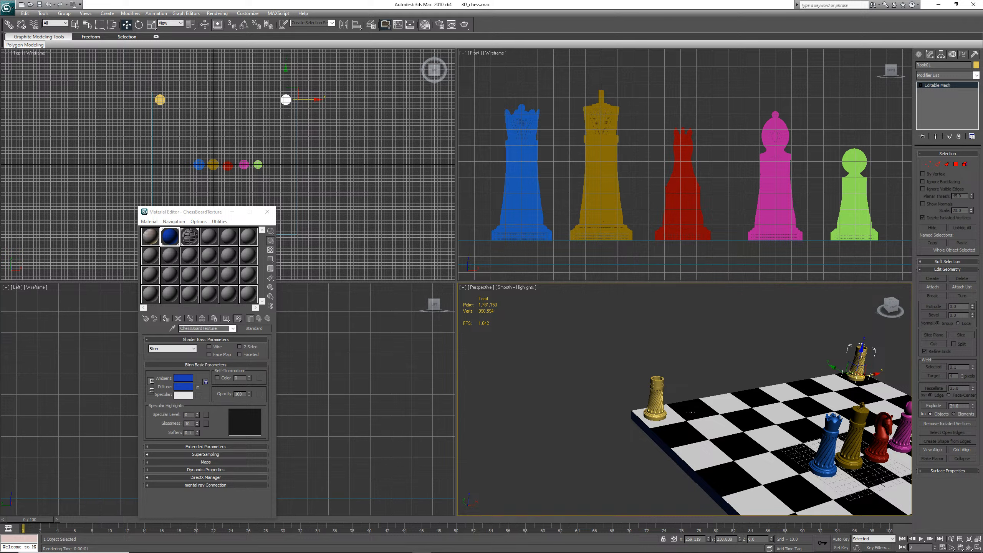
# Assign the blue material to the copied rook, then undo the last three operations
pyautogui.click(166, 318)
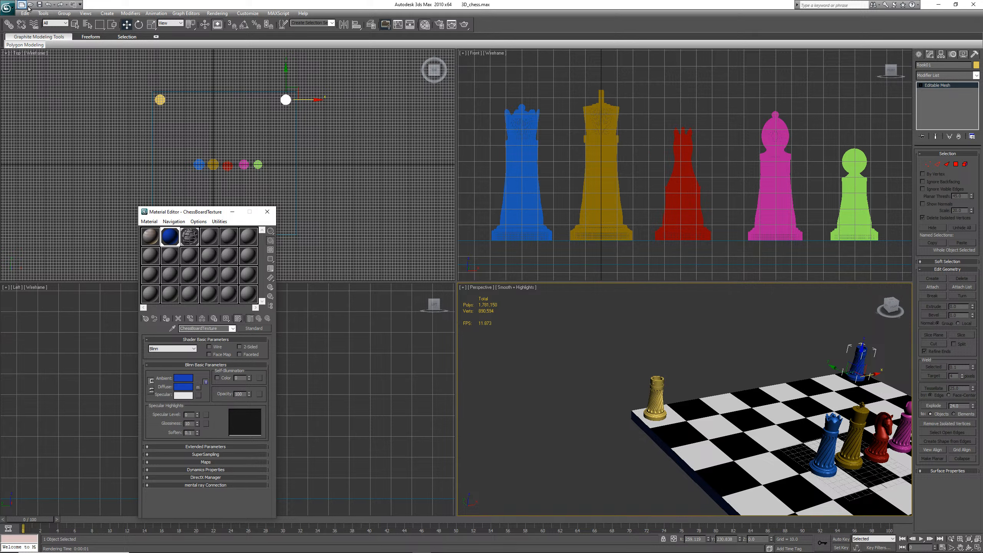
pyautogui.click(48, 4)
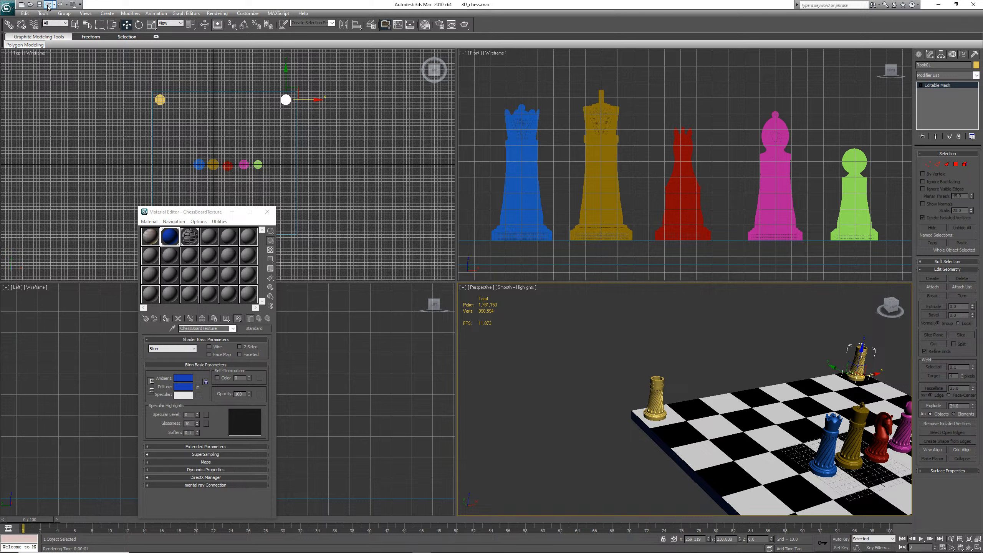
pyautogui.click(48, 4)
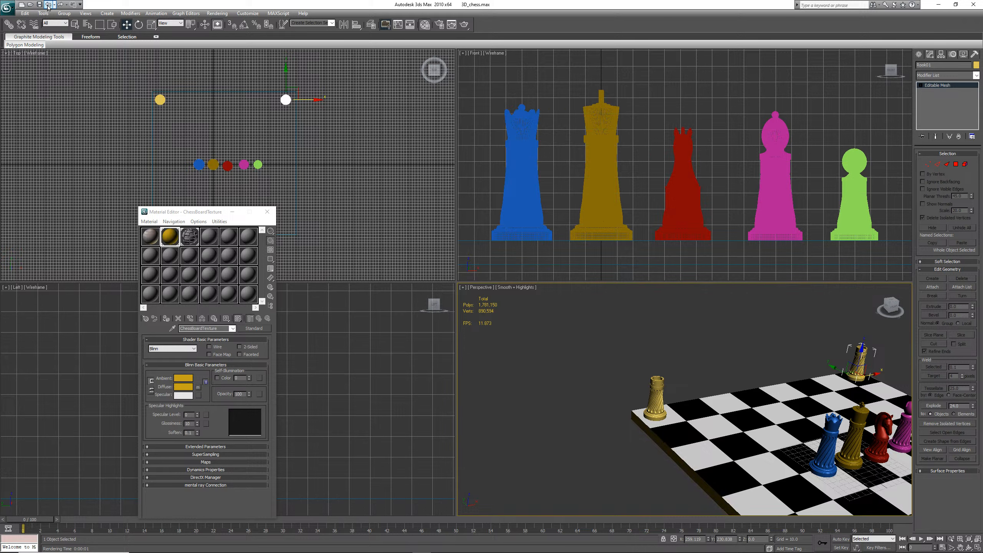
pyautogui.click(48, 4)
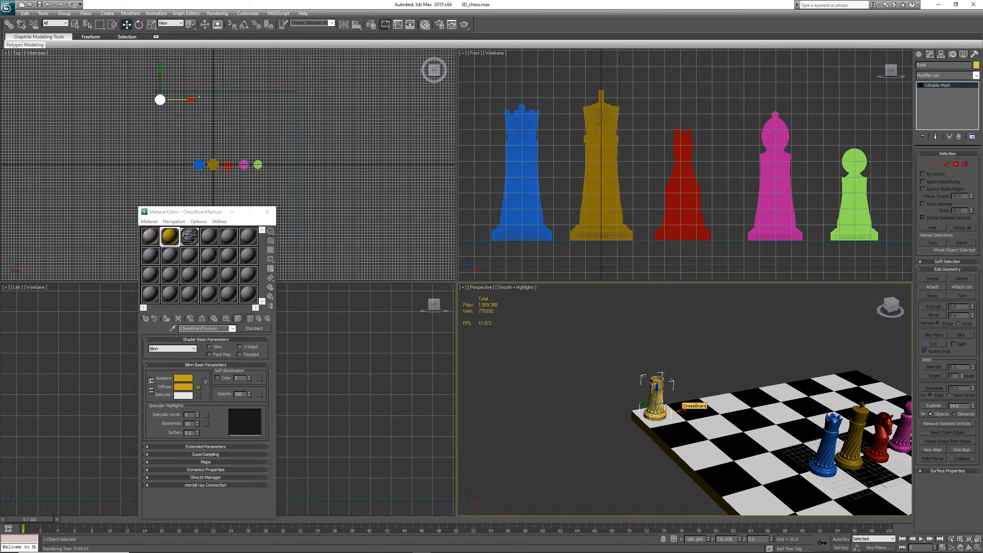
# Clone the yellow rook as a reference to the opposite corner of the back row
pyautogui.scroll(5, 682, 410)
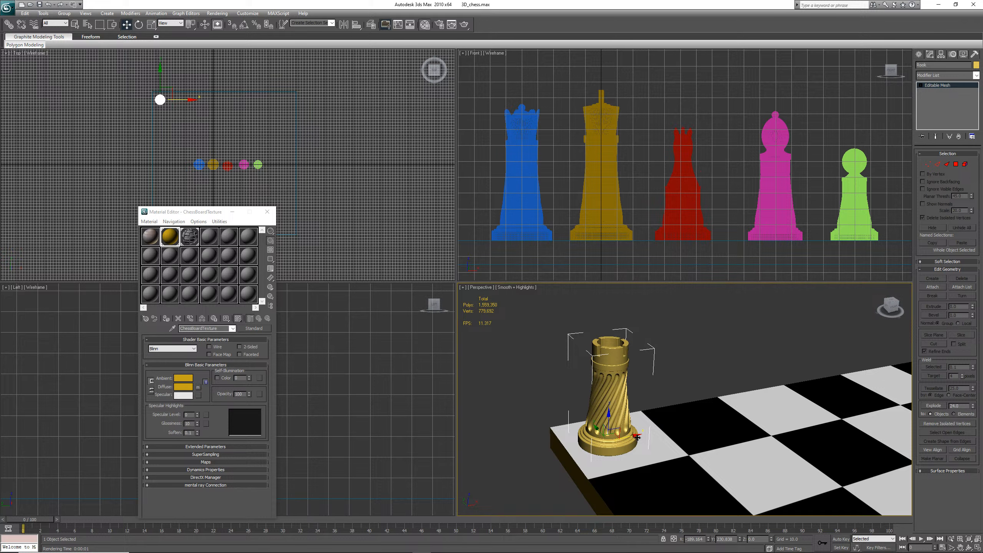
pyautogui.click(637, 436)
pyautogui.keyDown('shift'); pyautogui.moveTo(637, 436); pyautogui.dragTo(813, 399); pyautogui.keyUp('shift')
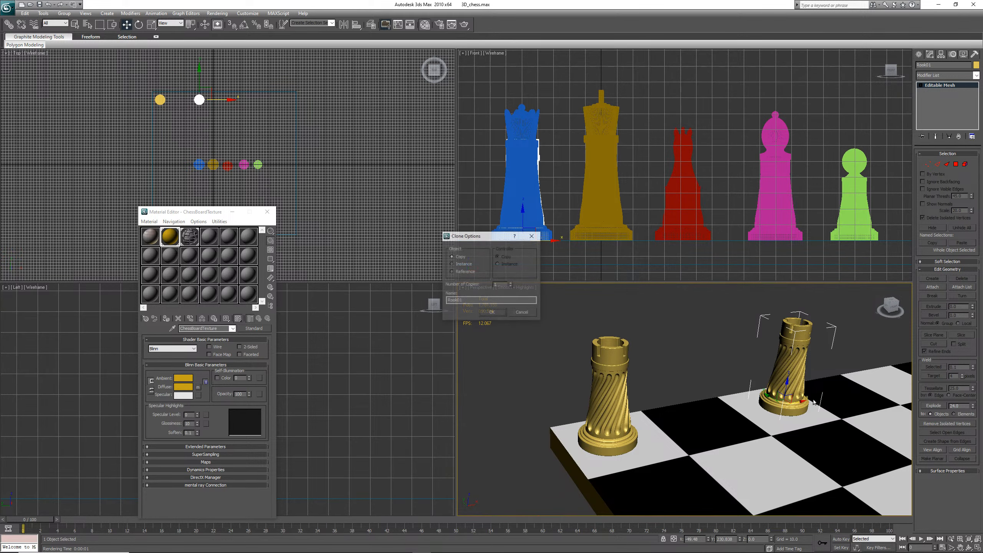
pyautogui.click(461, 272)
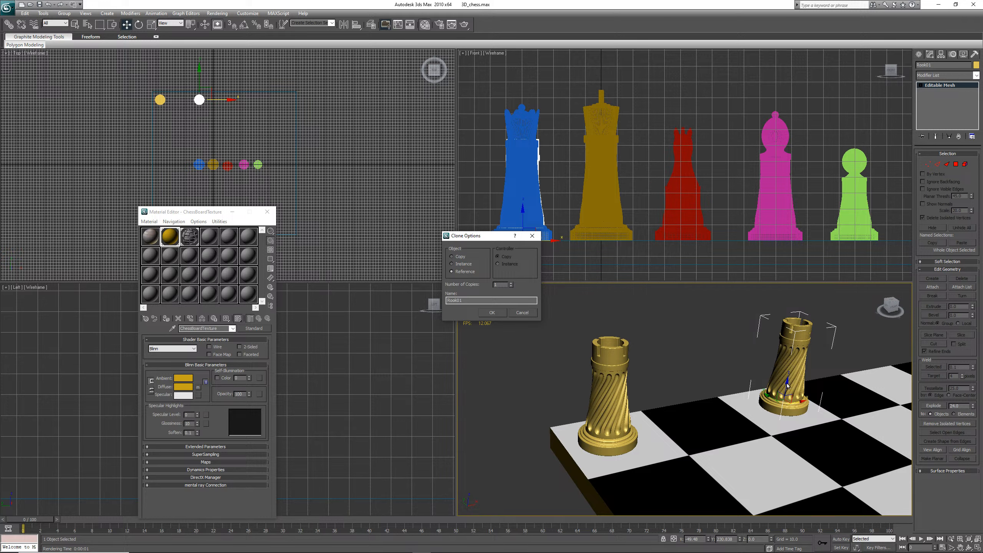
pyautogui.click(491, 312)
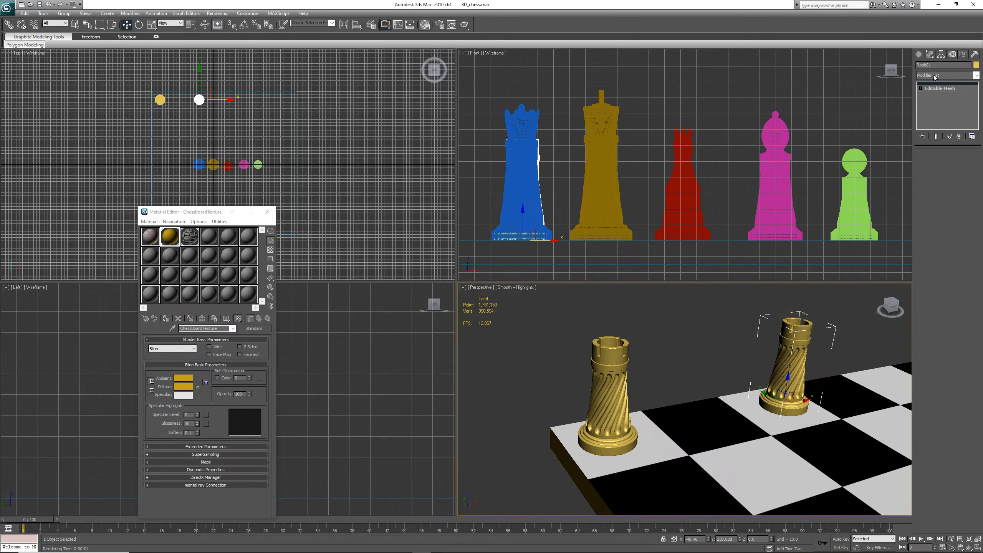
pyautogui.moveTo(933, 65); pyautogui.dragTo(926, 64)
pyautogui.rightClick(702, 353)
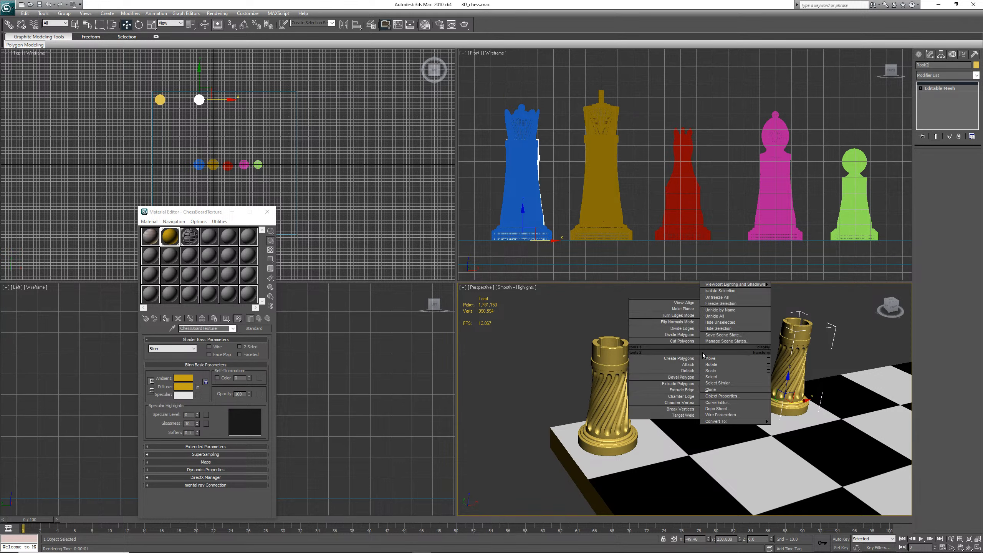
pyautogui.click(689, 358)
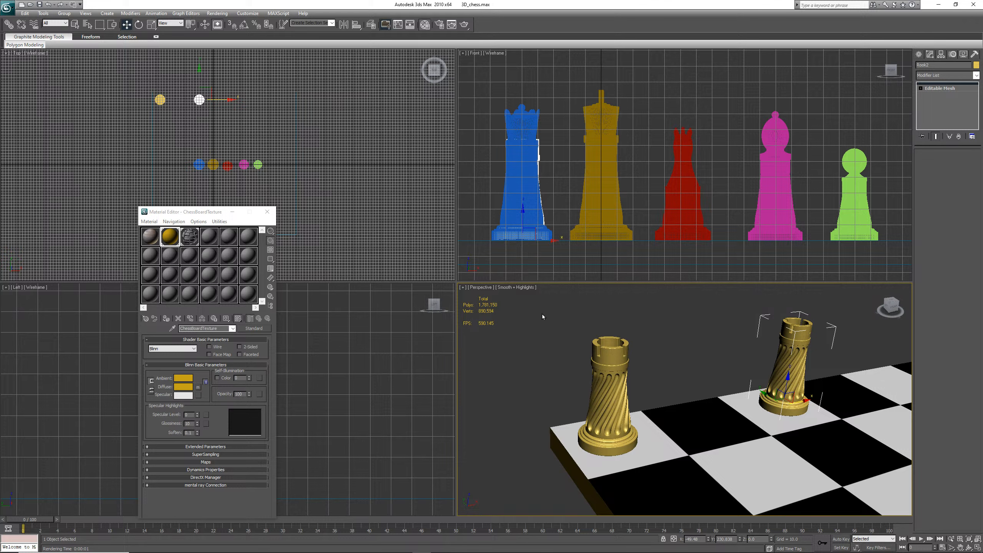
# Move the cloned yellow rook to the opposite corner of the chessboard's back row
pyautogui.scroll(-3, 542, 314)
pyautogui.scroll(-4, 543, 314)
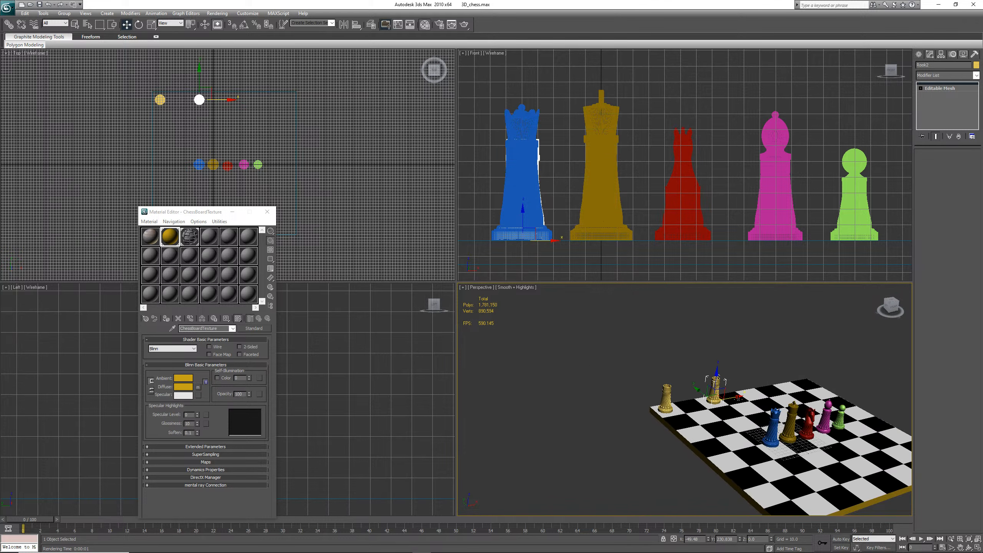
pyautogui.moveTo(739, 395); pyautogui.dragTo(830, 376)
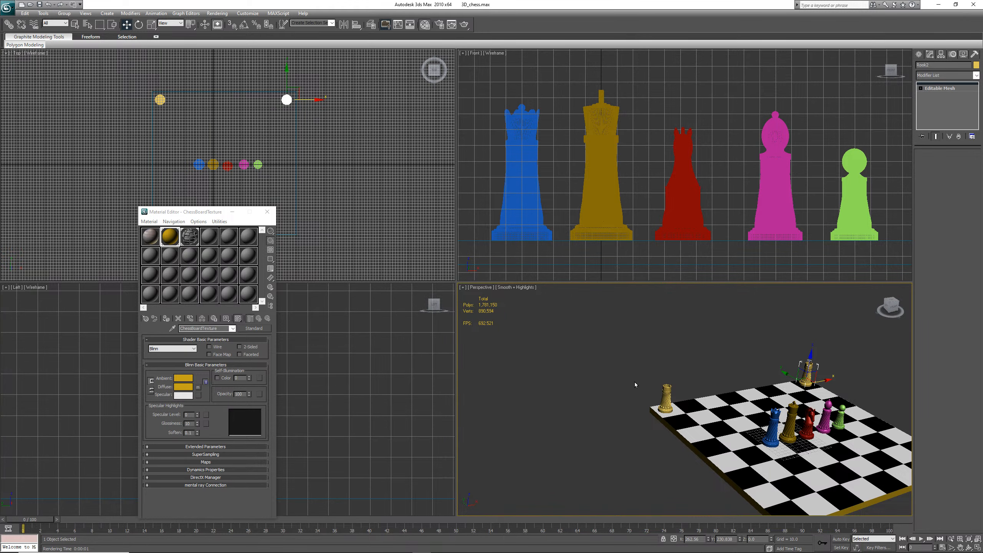
# Change the other yellow rook's material diffuse colour to green and assign it to that rook
pyautogui.click(666, 399)
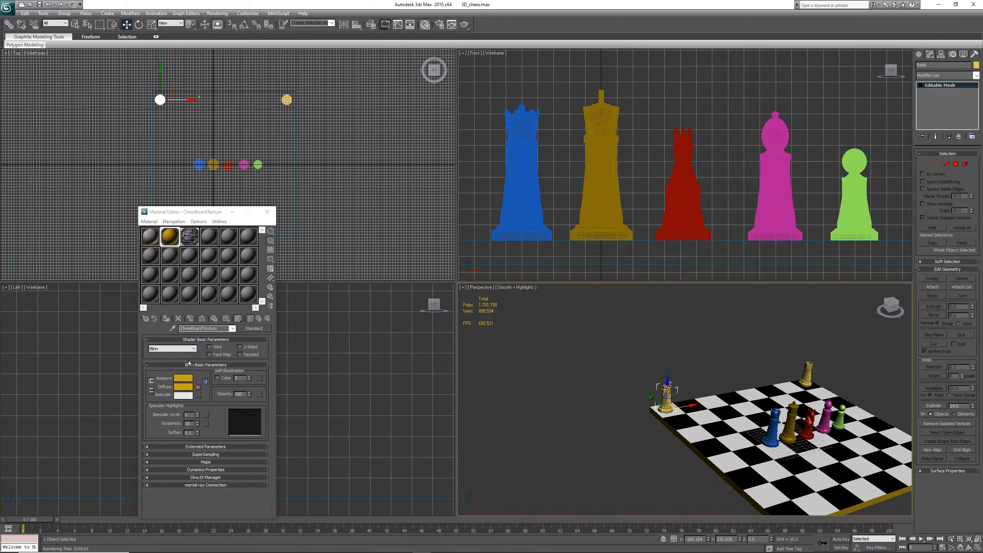
pyautogui.click(189, 387)
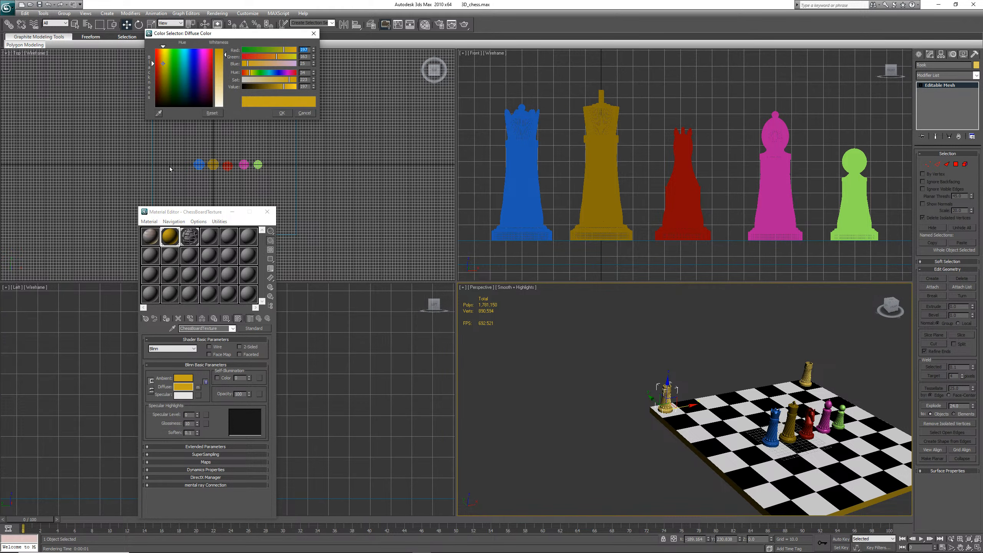
pyautogui.click(171, 89)
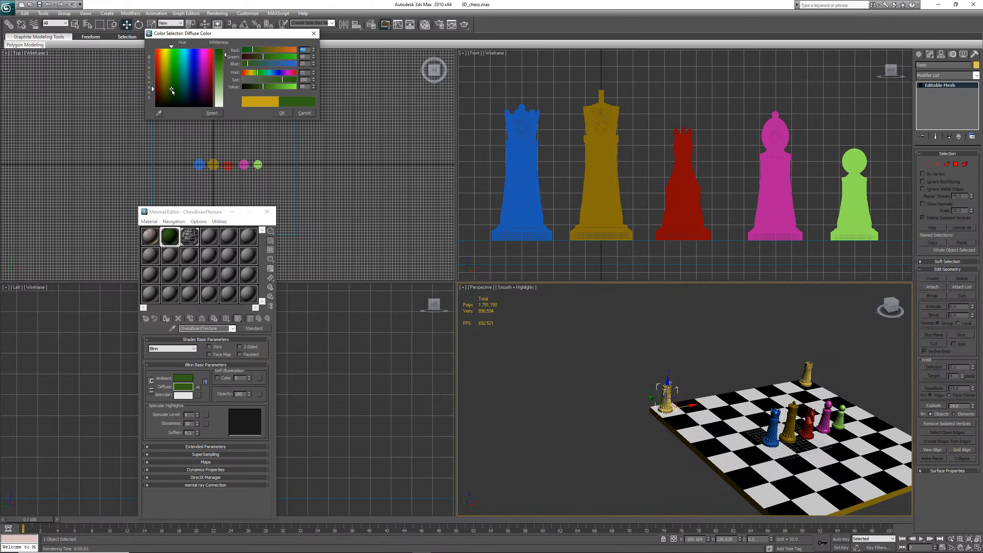
pyautogui.click(282, 113)
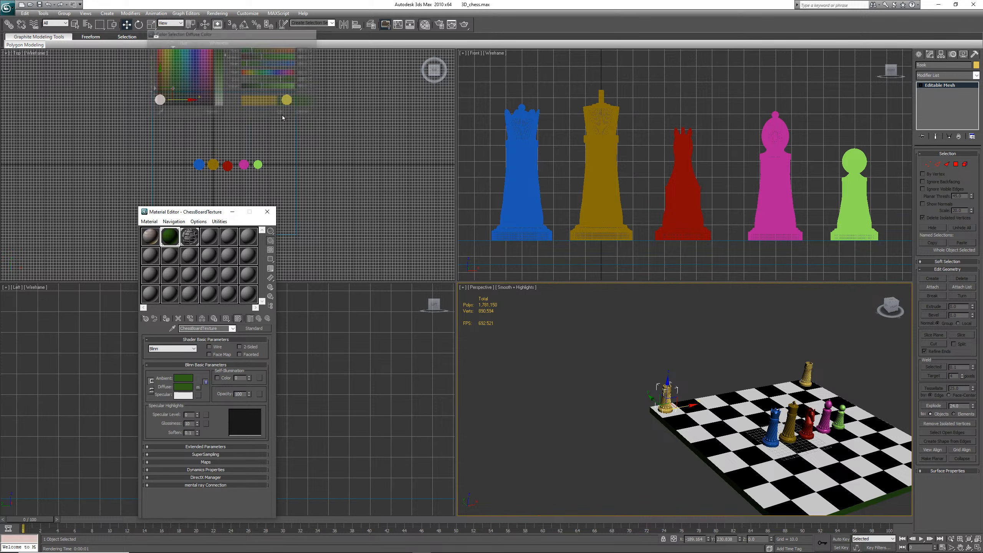
pyautogui.click(166, 320)
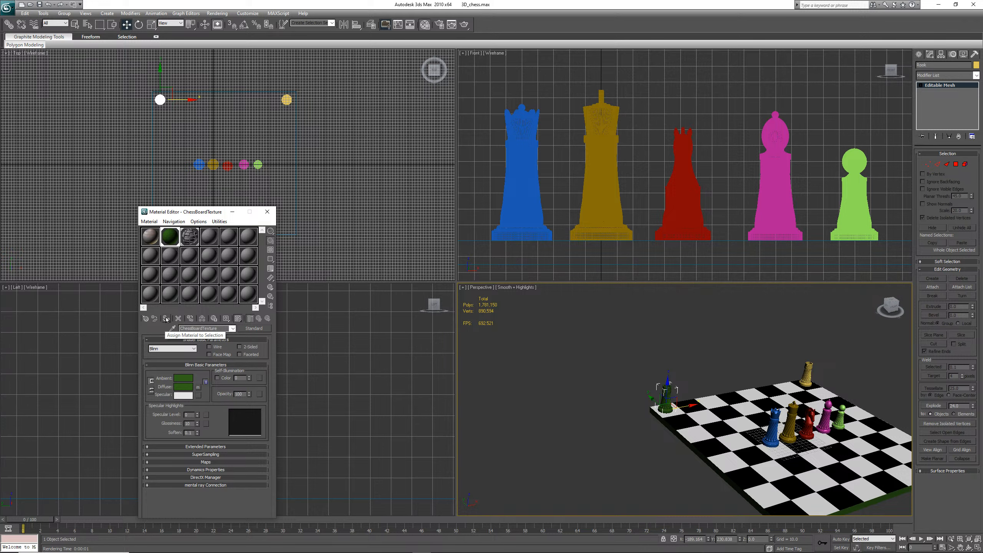
# Save the scene and reassign the green material to the selected rook
pyautogui.click(38, 5)
pyautogui.click(37, 6)
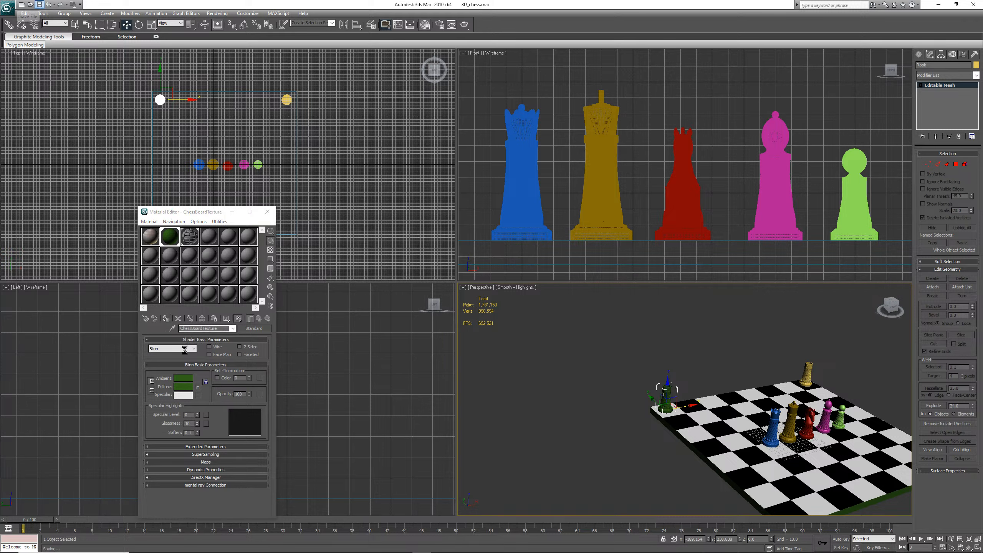
pyautogui.click(166, 318)
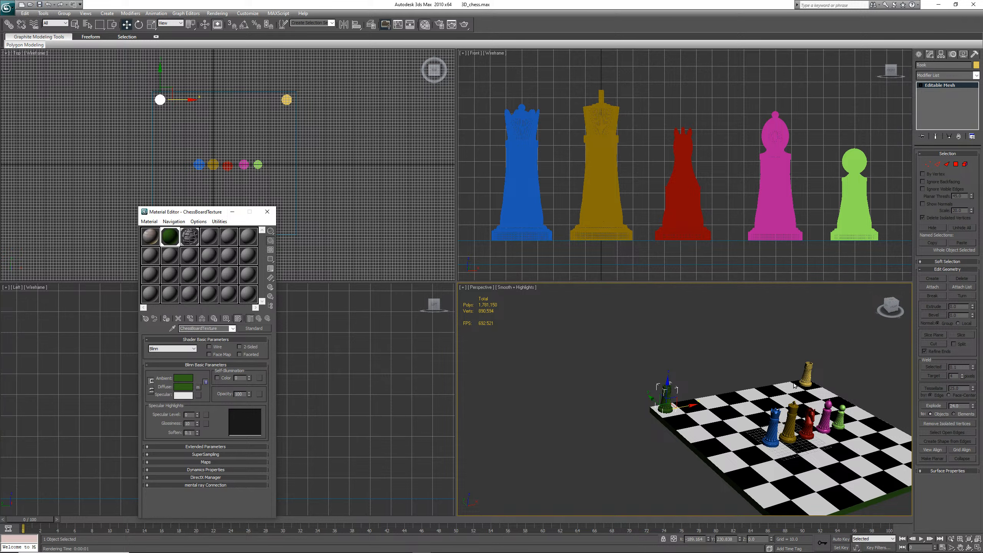
# Render the perspective view and close the rendered frame window
pyautogui.click(774, 391)
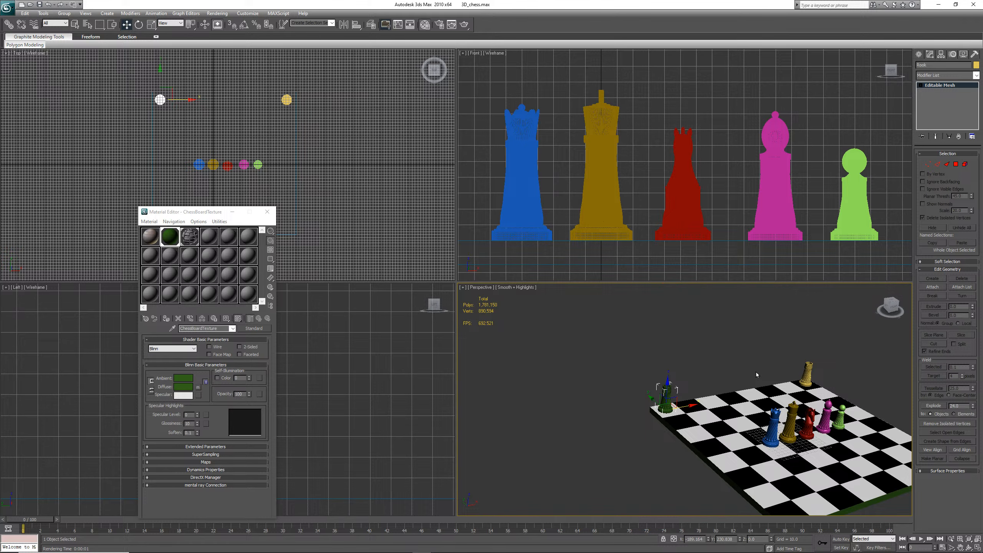
pyautogui.hotkey('shift', 'q')
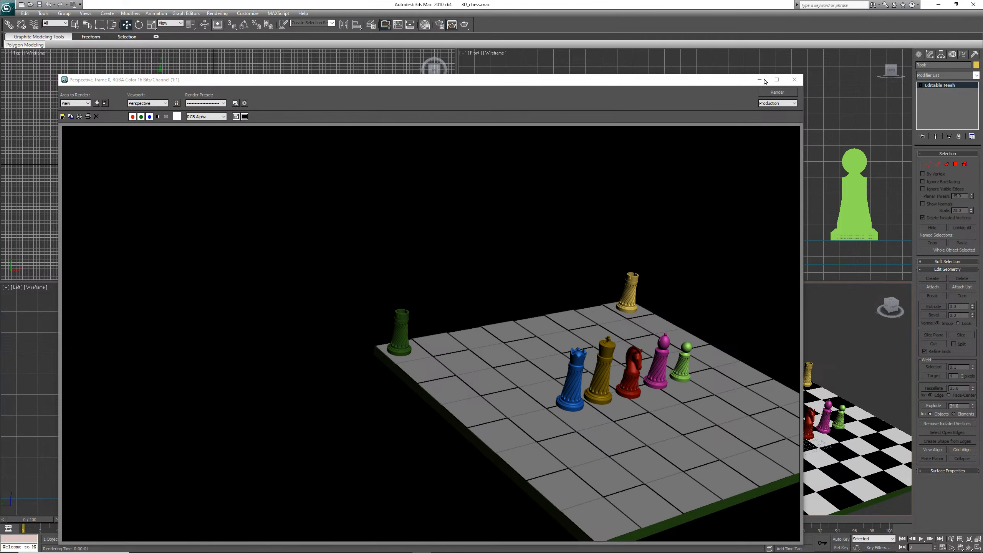
pyautogui.click(793, 81)
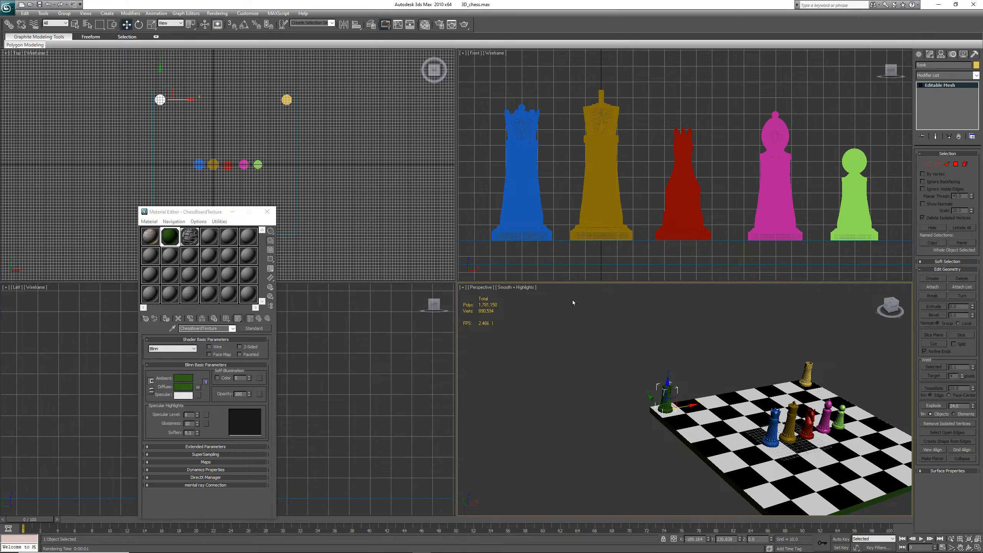
# Undo the last five operations, back to before the rook was cloned
pyautogui.click(48, 4)
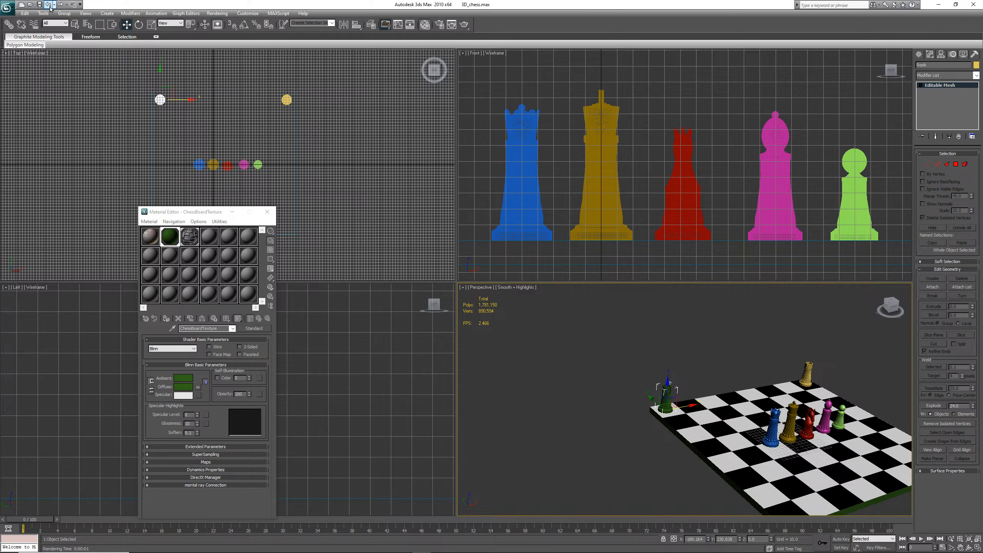
pyautogui.click(48, 4)
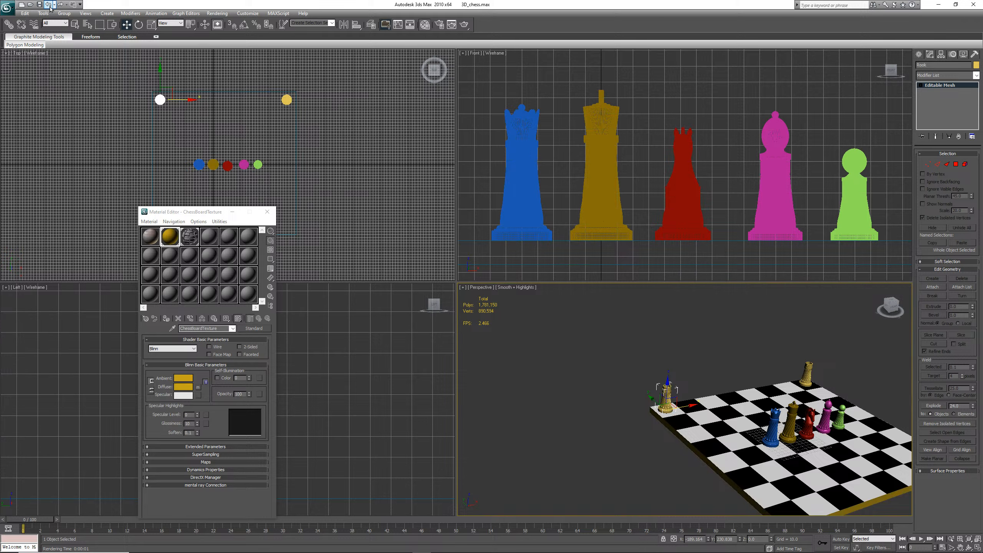
pyautogui.click(48, 4)
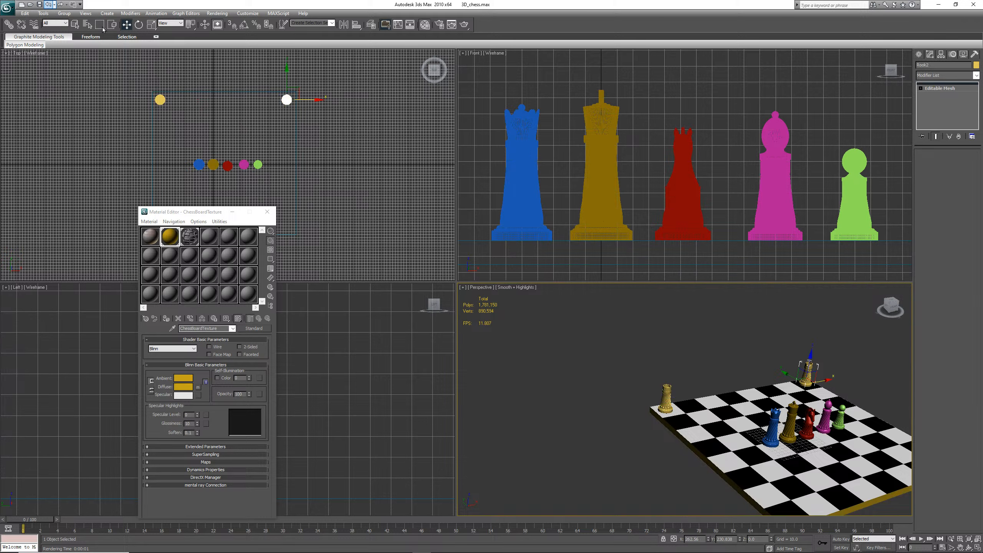
pyautogui.click(48, 5)
pyautogui.click(47, 4)
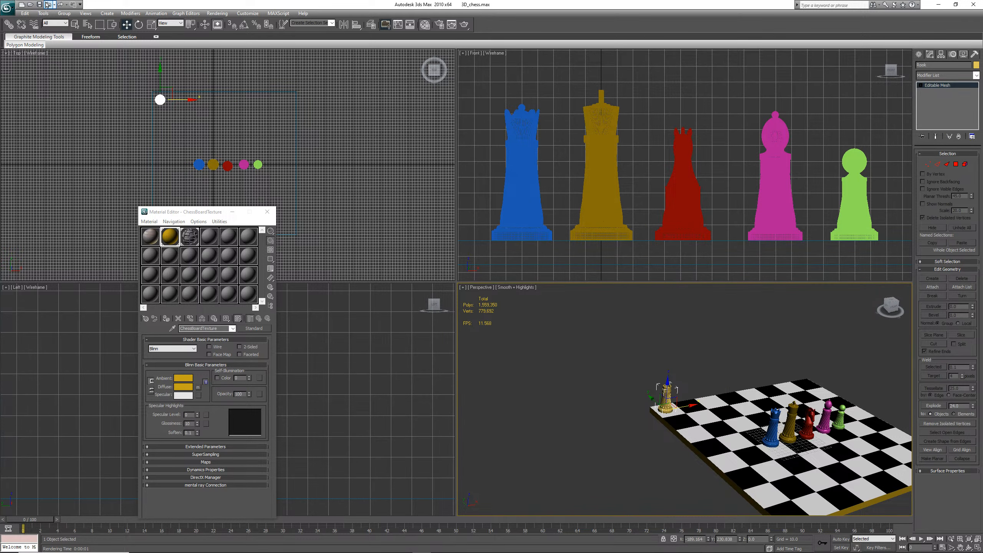
# Clone the yellow rook as an instance to the opposite corner of the back row
pyautogui.scroll(5, 697, 418)
pyautogui.scroll(-5, 690, 418)
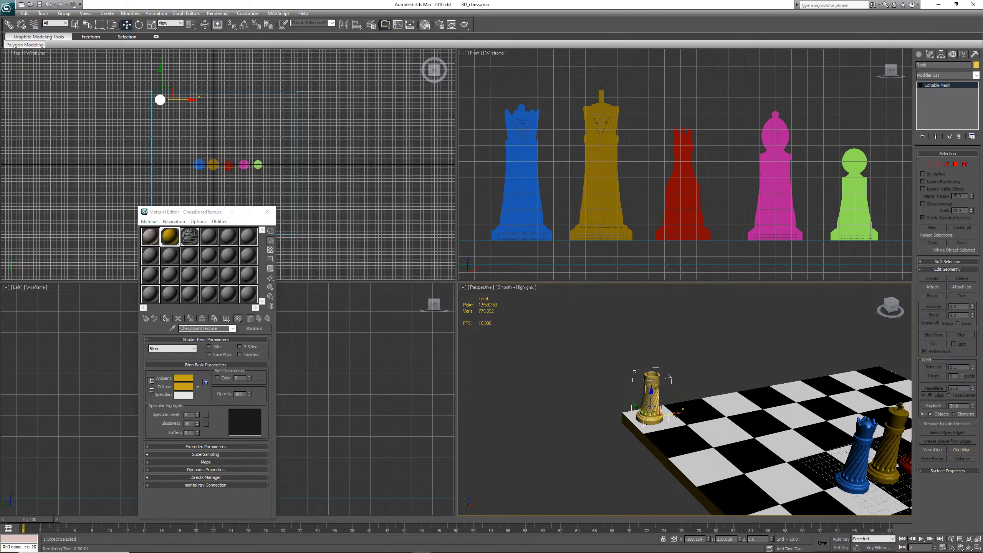
pyautogui.moveTo(677, 413)
pyautogui.keyDown('shift'); pyautogui.mouseDown()
pyautogui.moveTo(836, 370)
pyautogui.moveTo(907, 366)
pyautogui.mouseUp(); pyautogui.keyUp('shift')
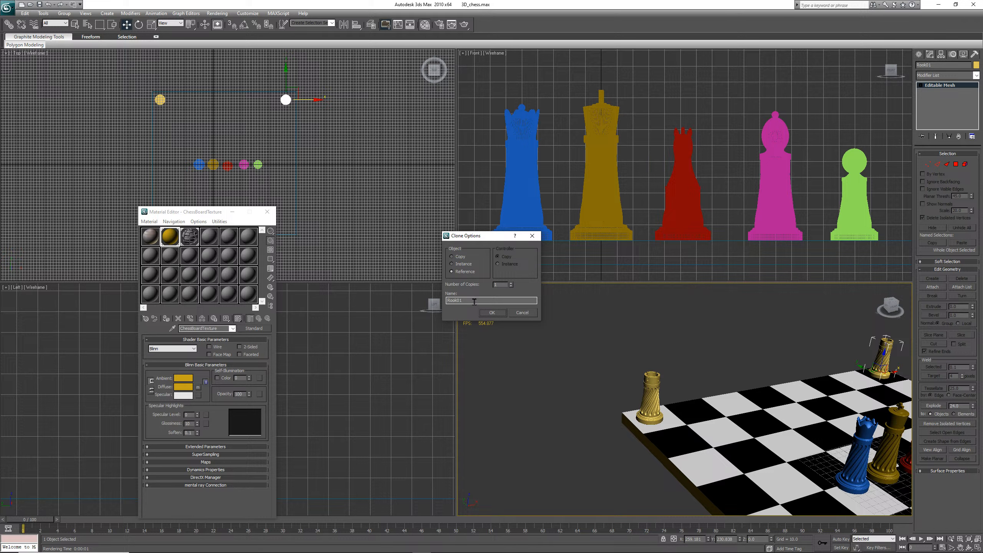
pyautogui.moveTo(462, 301); pyautogui.dragTo(457, 302)
pyautogui.write('2')
pyautogui.click(463, 264)
pyautogui.click(503, 311)
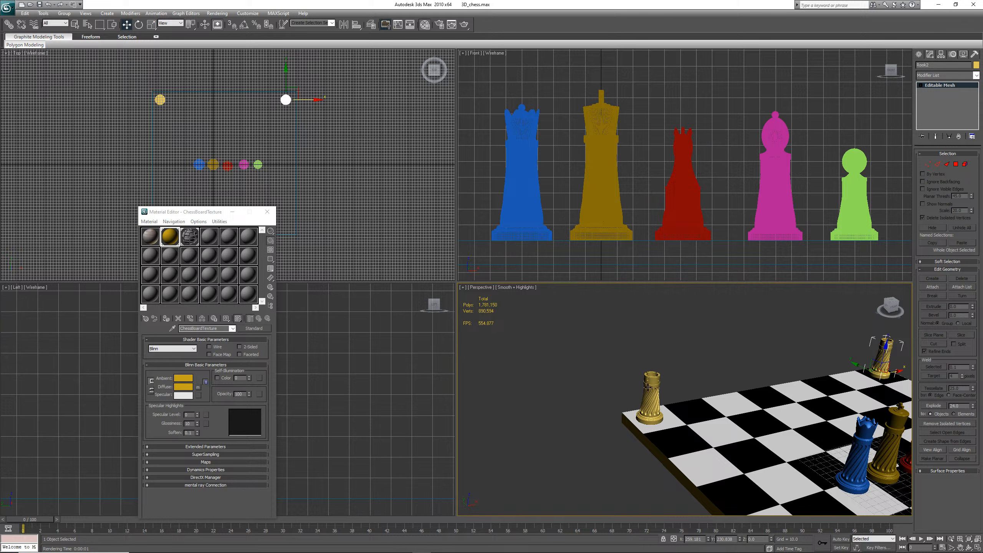
# Select the original rook, set its material's diffuse colour to dark green and assign the material to it
pyautogui.click(652, 413)
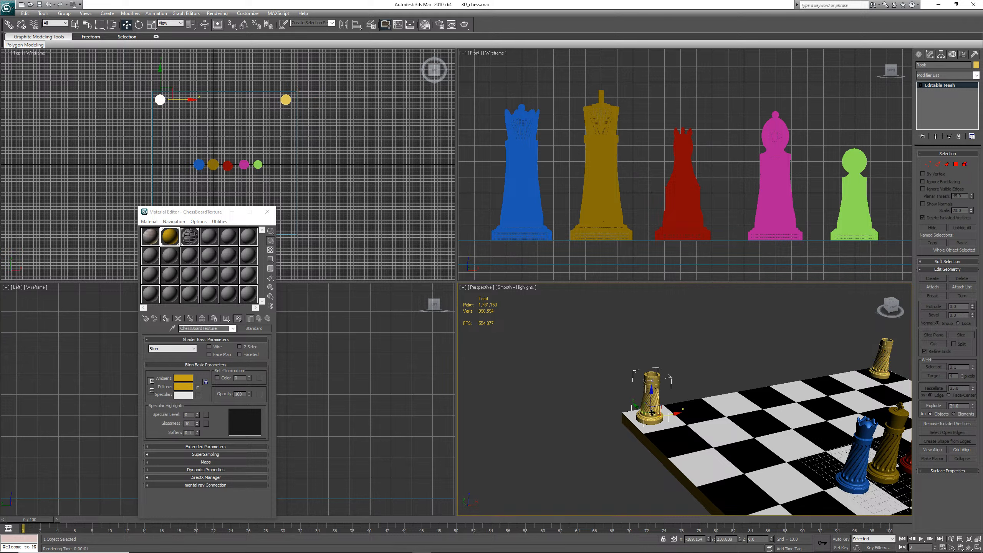
pyautogui.click(184, 386)
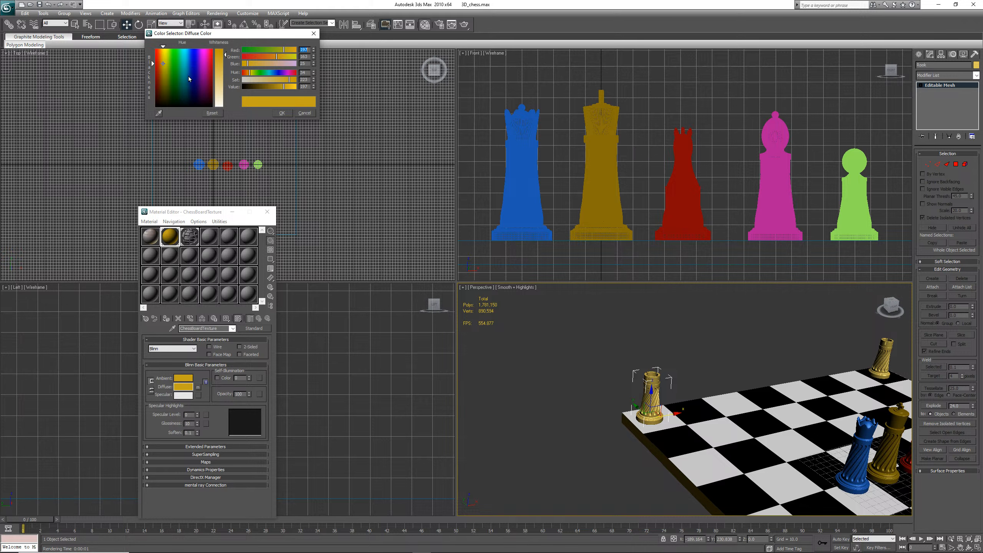
pyautogui.click(171, 79)
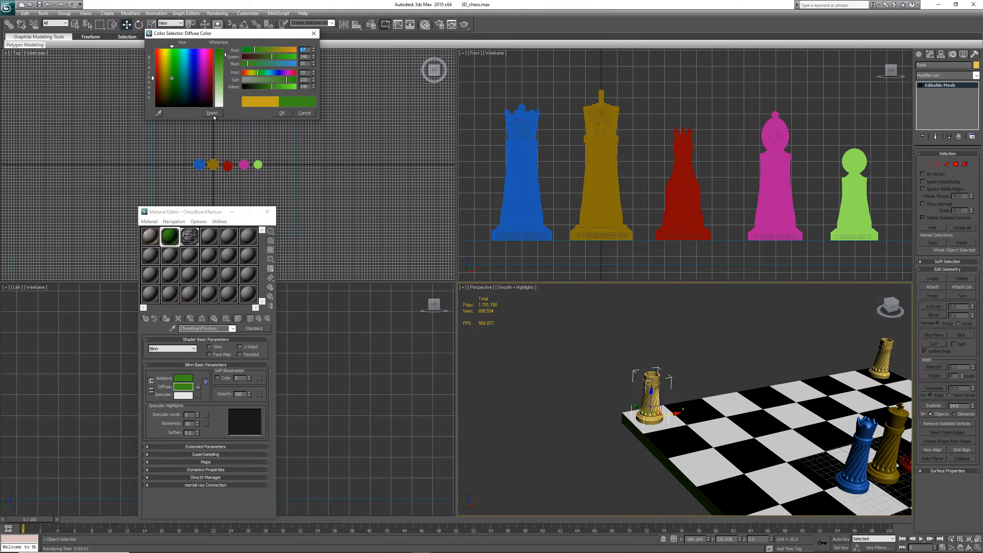
pyautogui.click(169, 99)
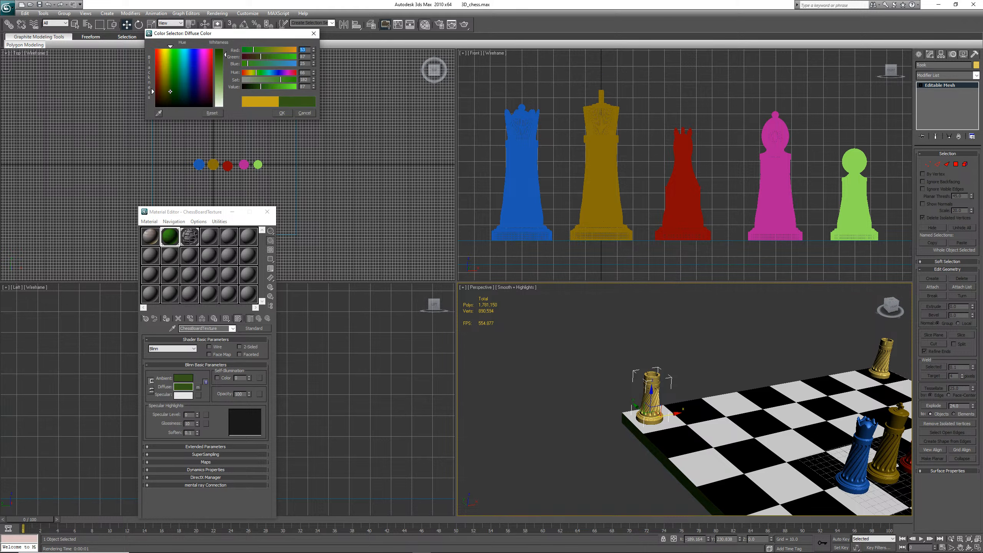
pyautogui.click(281, 112)
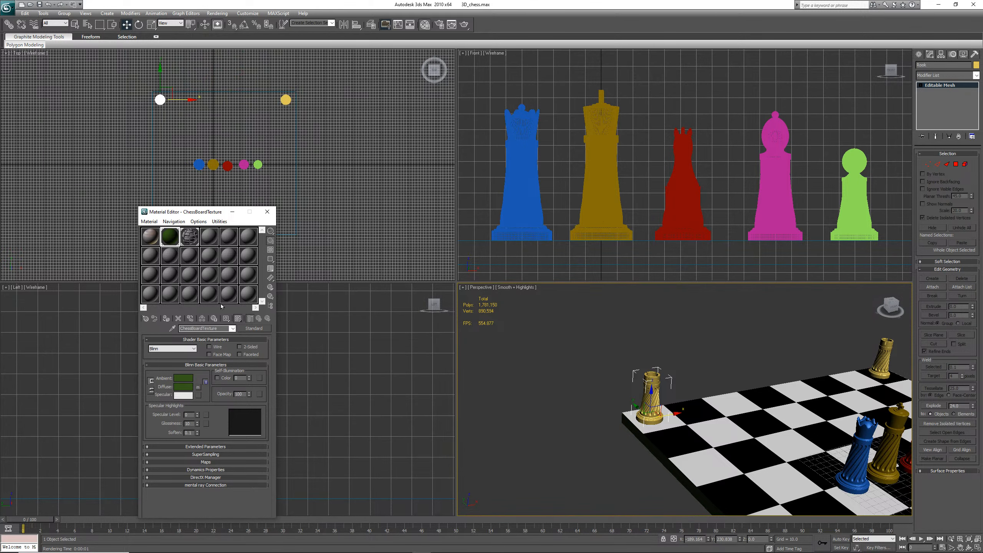
pyautogui.click(166, 320)
# Deselect everything, render the perspective view and close the rendered frame window
pyautogui.click(792, 338)
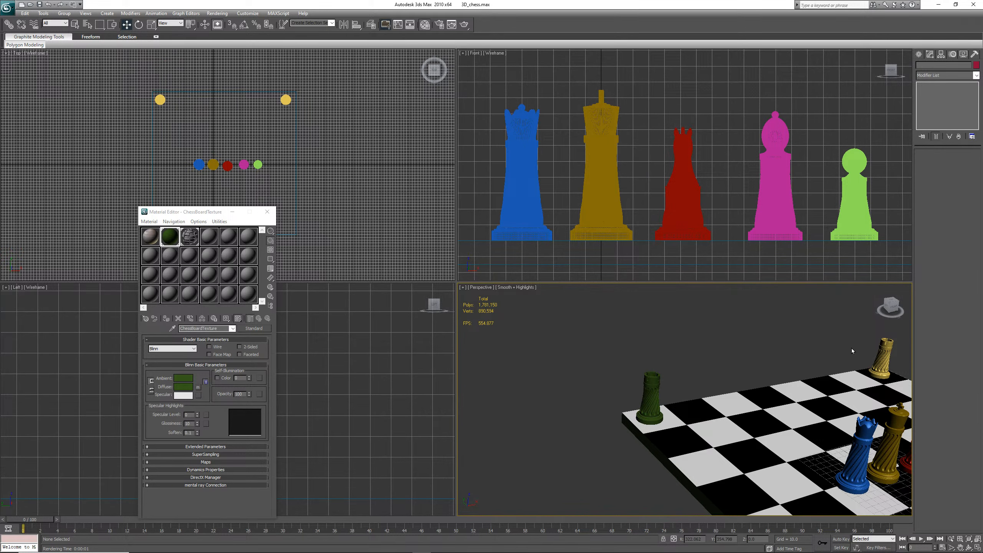
pyautogui.hotkey('shift', 'q')
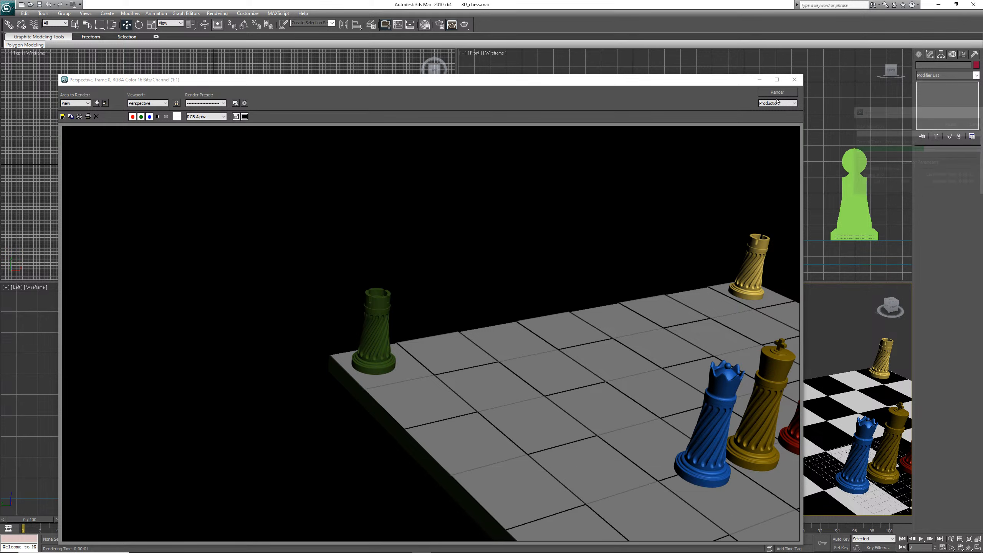
pyautogui.click(794, 80)
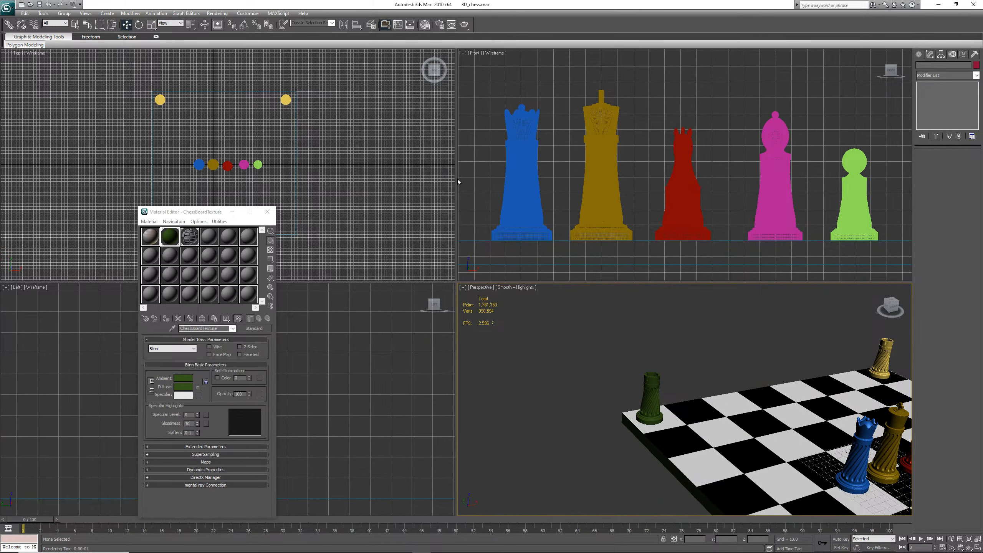
# Undo the last three operations
pyautogui.click(47, 5)
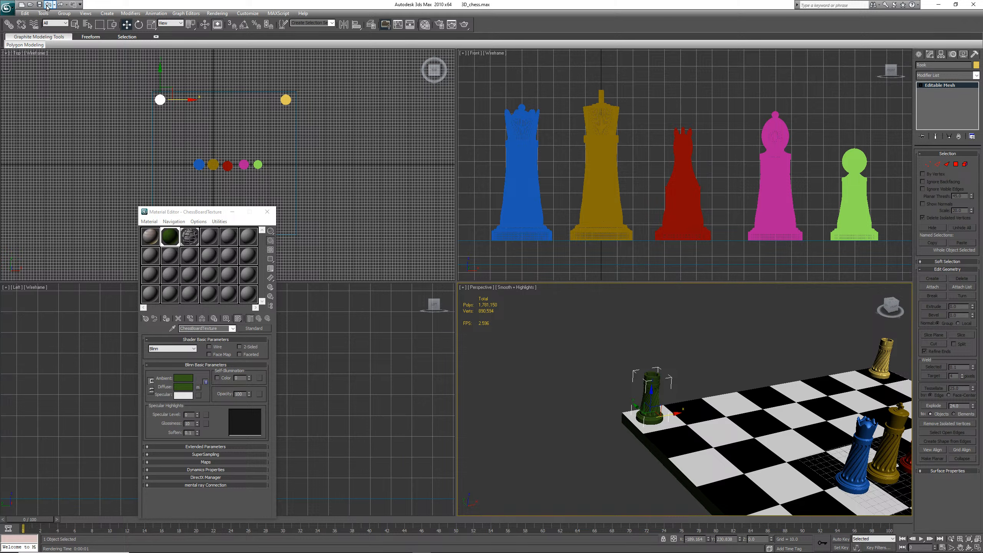
pyautogui.click(47, 5)
pyautogui.click(48, 4)
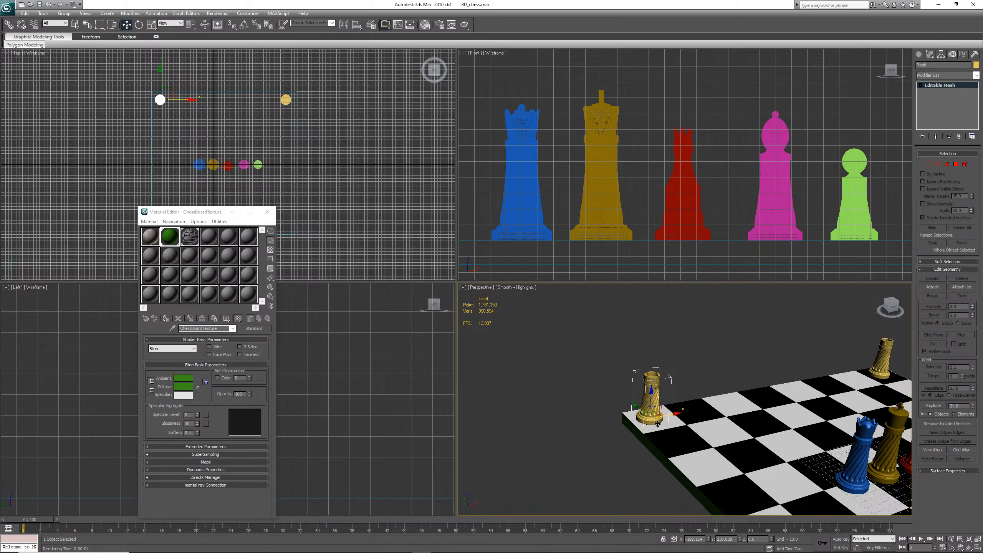
# Examine the whole chessboard and all pieces in the perspective view
pyautogui.scroll(-5, 714, 400)
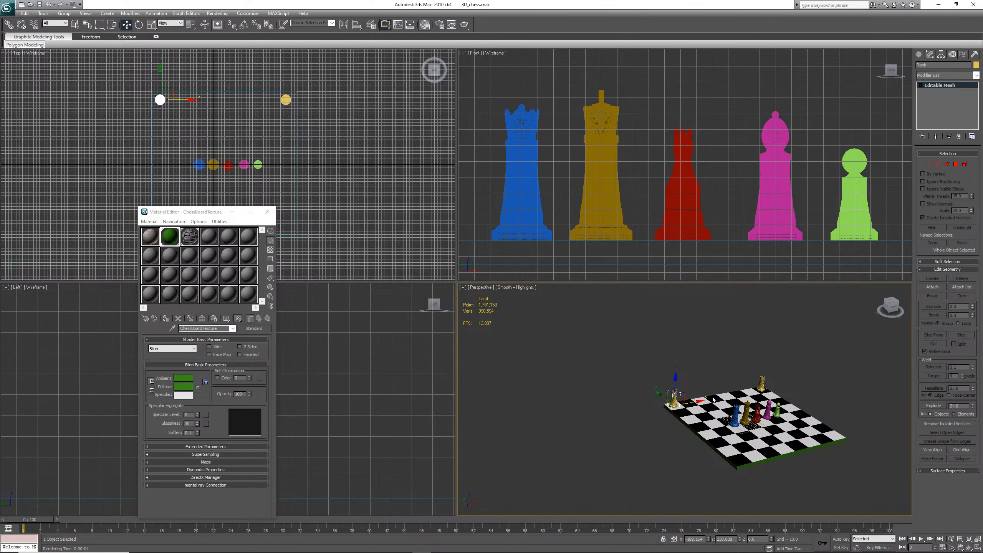
pyautogui.scroll(2, 714, 399)
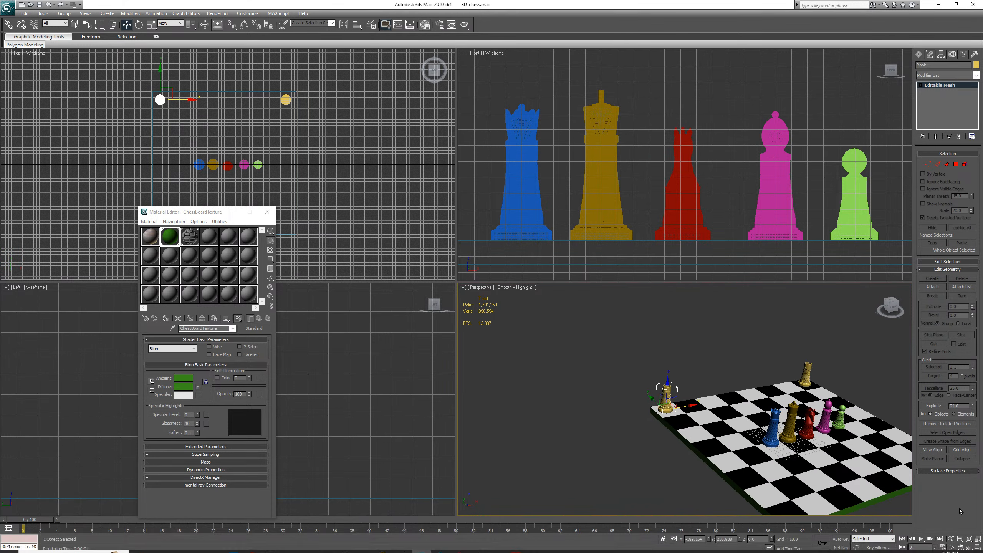
pyautogui.click(960, 544)
pyautogui.moveTo(812, 461); pyautogui.dragTo(714, 448)
pyautogui.scroll(2, 631, 403)
pyautogui.scroll(-2, 629, 404)
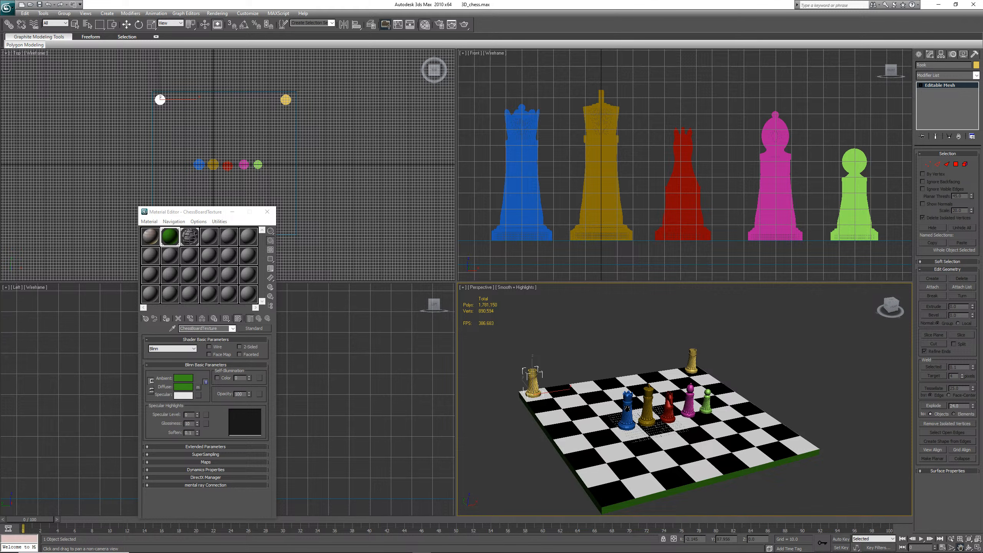
pyautogui.moveTo(627, 410)
pyautogui.mouseDown()
pyautogui.moveTo(670, 407)
pyautogui.moveTo(632, 410)
pyautogui.moveTo(639, 417)
pyautogui.mouseUp()
pyautogui.scroll(2, 660, 403)
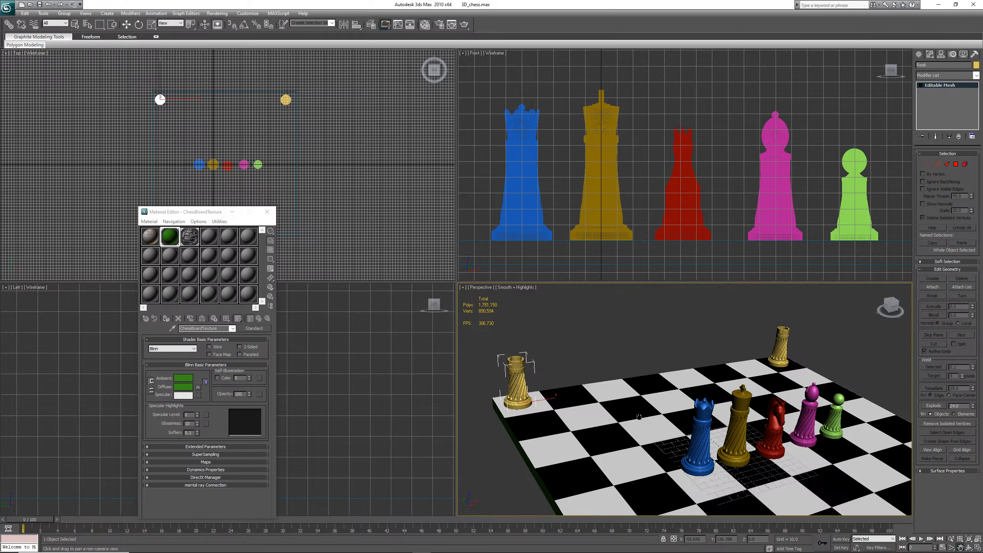
pyautogui.click(942, 76)
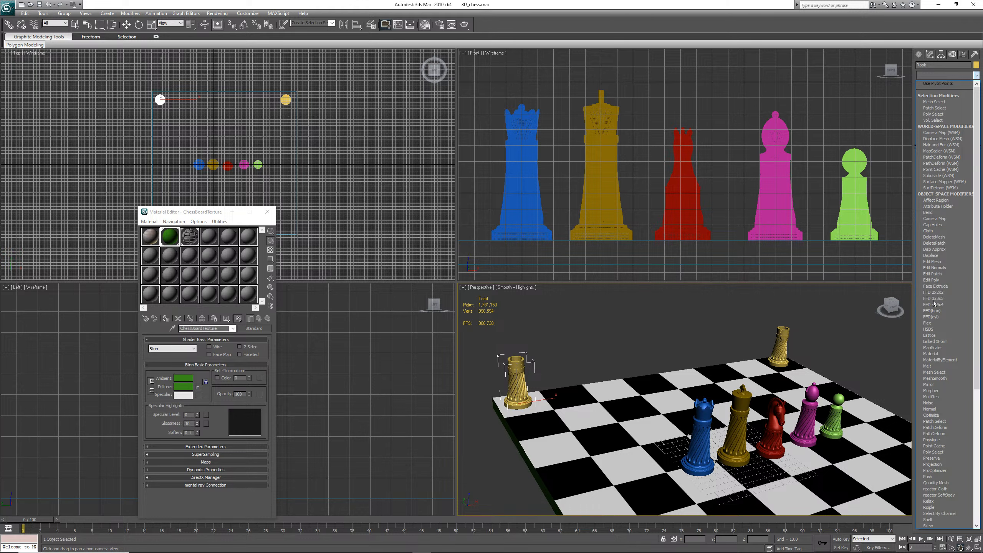
pyautogui.scroll(-8, 929, 418)
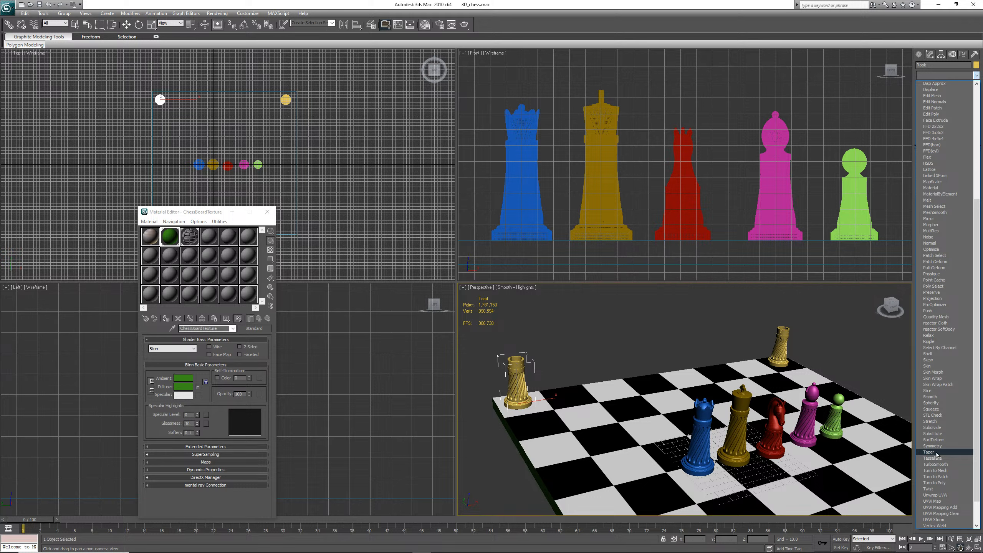
pyautogui.scroll(9, 940, 457)
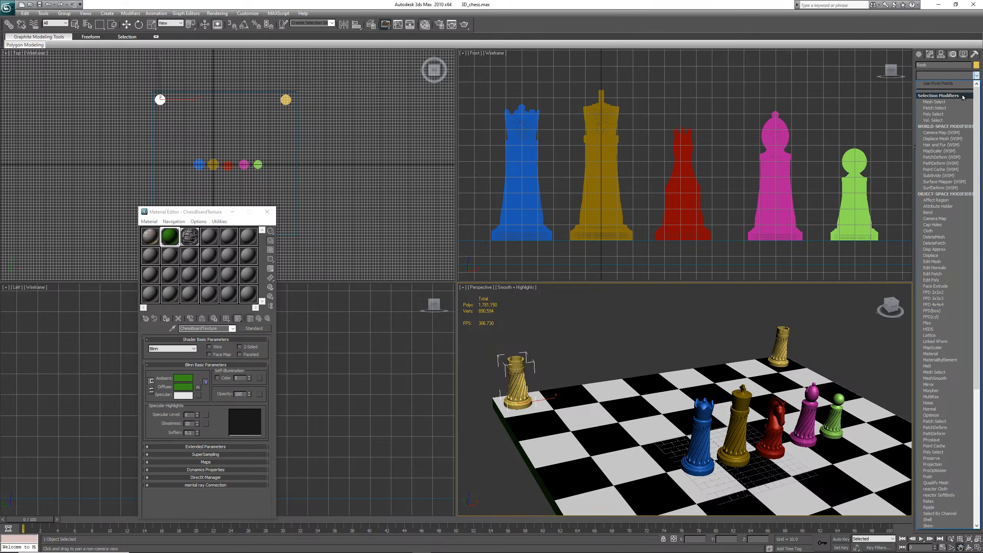
pyautogui.click(951, 79)
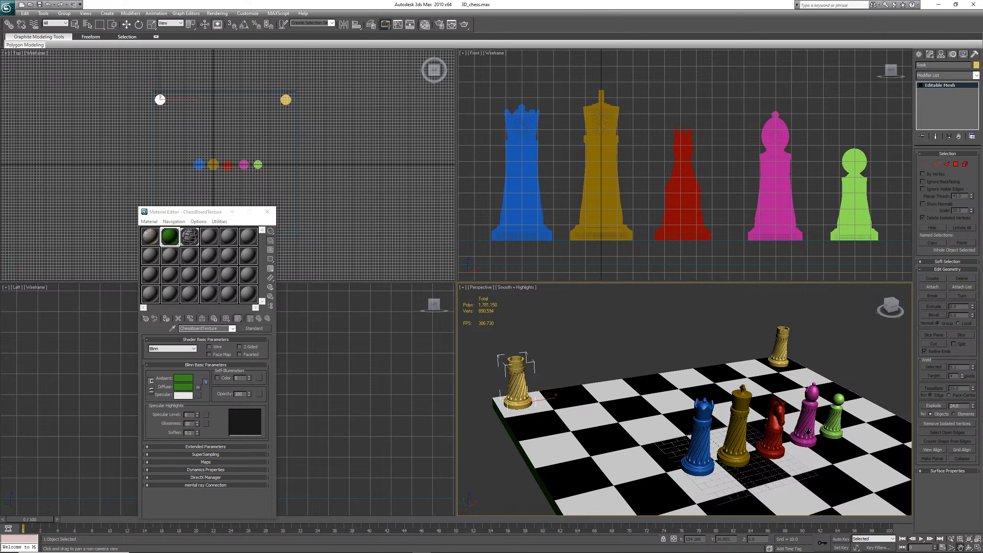
# Move a green pawn to the front-left square of the second rank, in front of the left rook
pyautogui.press('w')
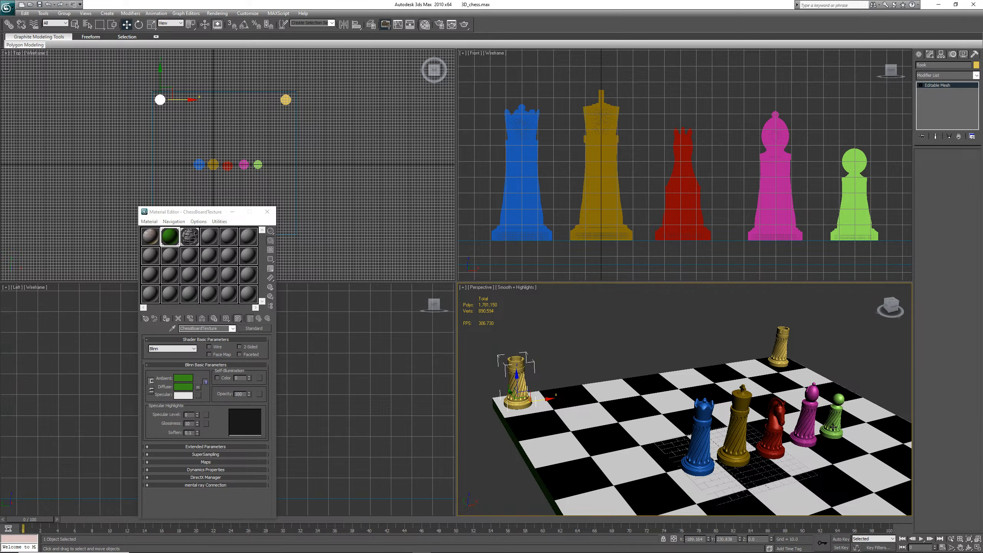
pyautogui.click(838, 416)
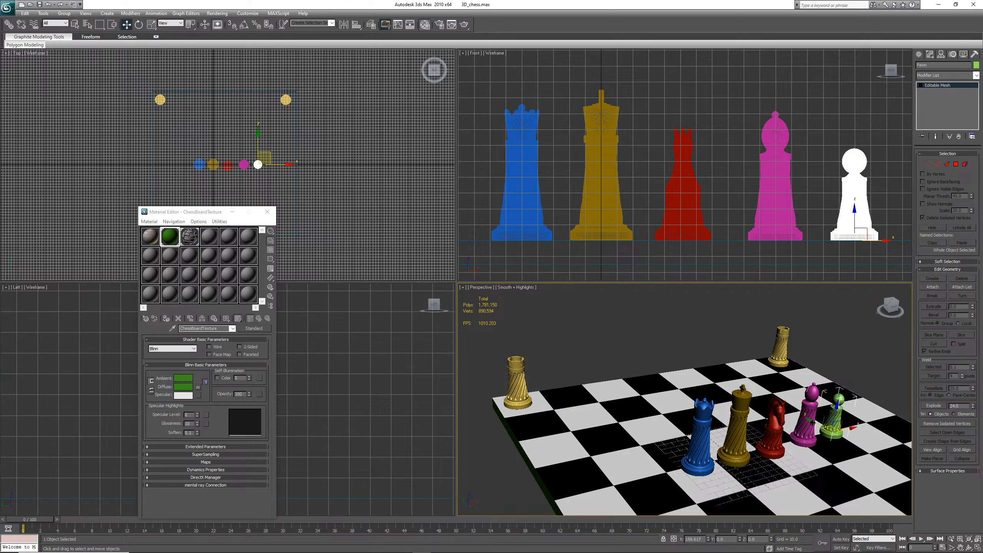
pyautogui.moveTo(808, 419); pyautogui.dragTo(524, 413)
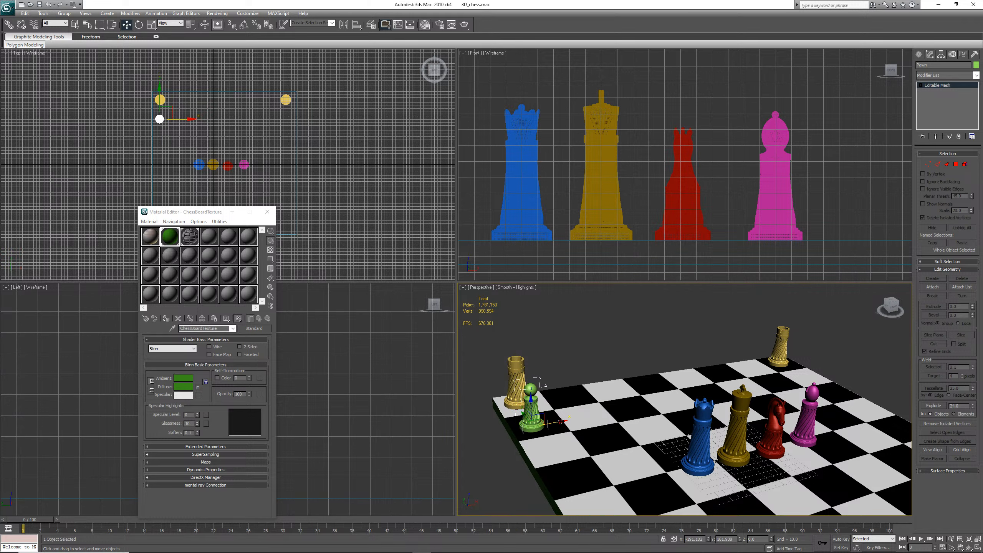
# Clone the pawn three times as instances, placing each copy on the next square along the second rank
pyautogui.moveTo(562, 422); pyautogui.dragTo(658, 404)
pyautogui.click(492, 313)
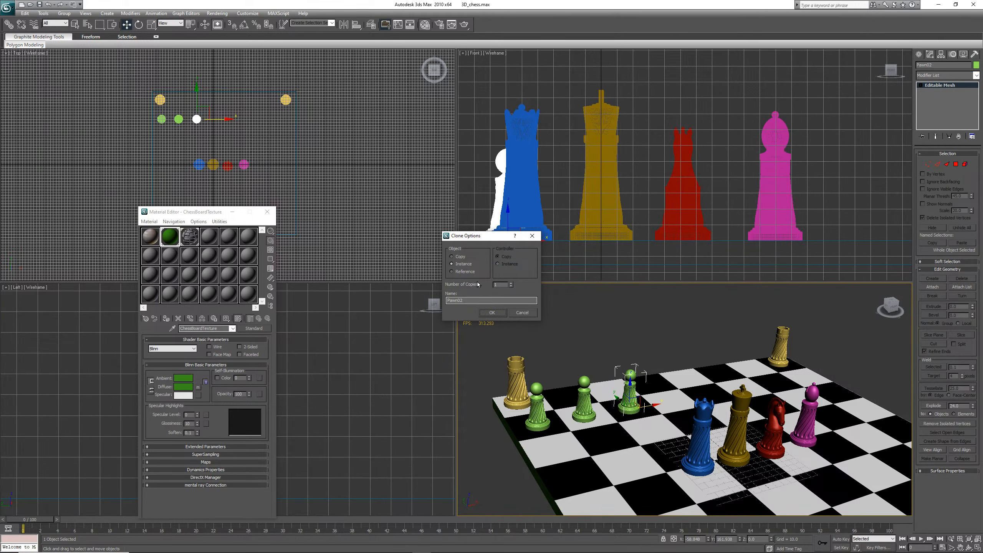
pyautogui.click(502, 313)
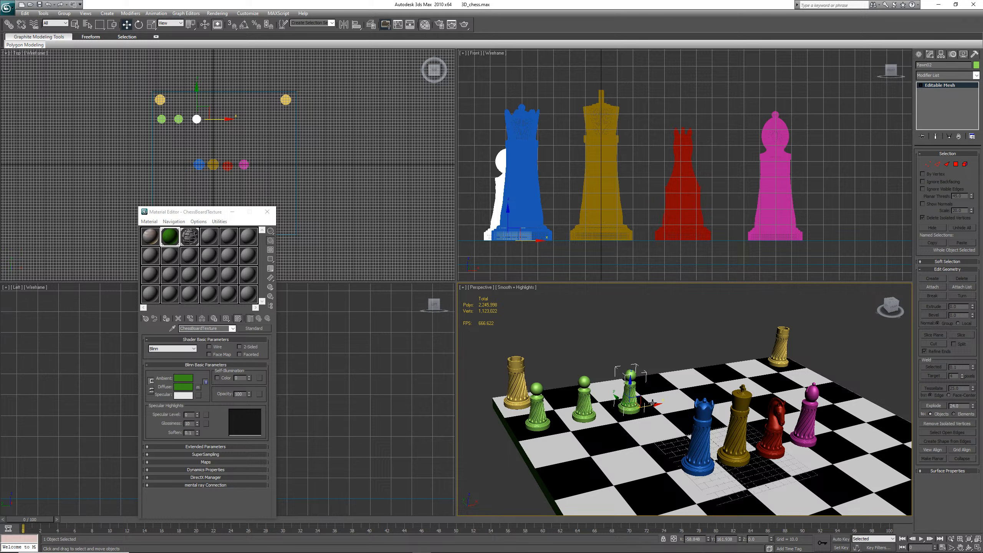
pyautogui.keyDown('shift'); pyautogui.moveTo(653, 404); pyautogui.dragTo(696, 392); pyautogui.keyUp('shift')
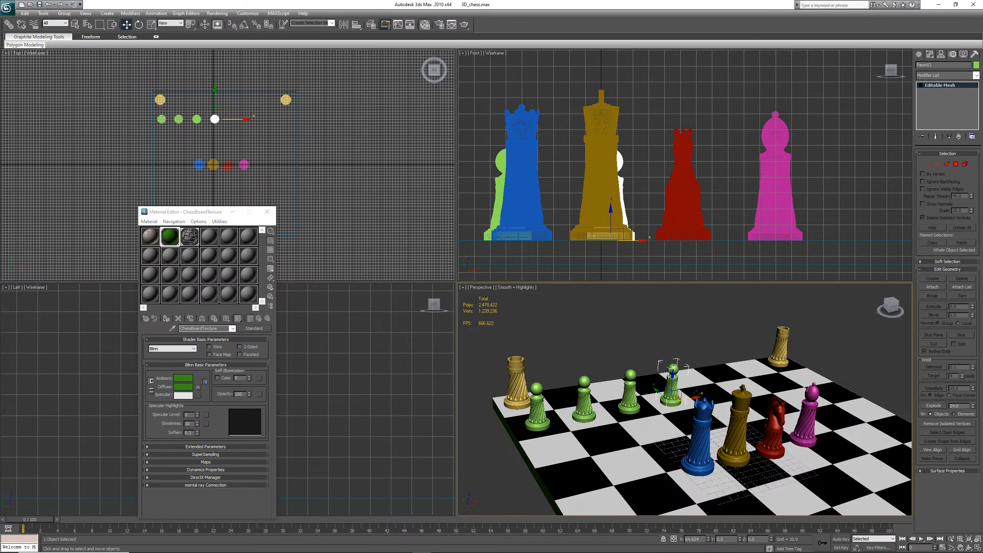
pyautogui.click(501, 314)
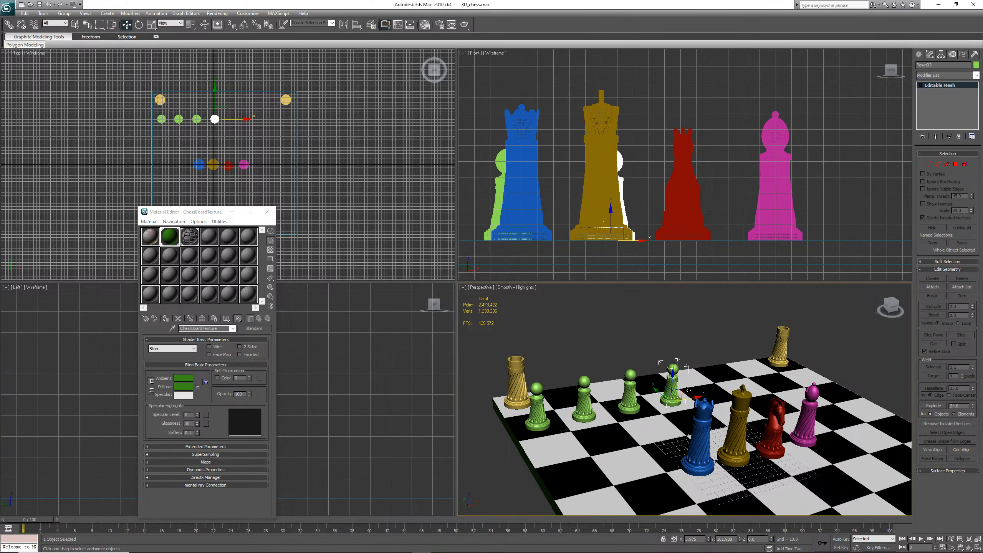
pyautogui.keyDown('shift'); pyautogui.moveTo(673, 385); pyautogui.dragTo(713, 376); pyautogui.keyUp('shift')
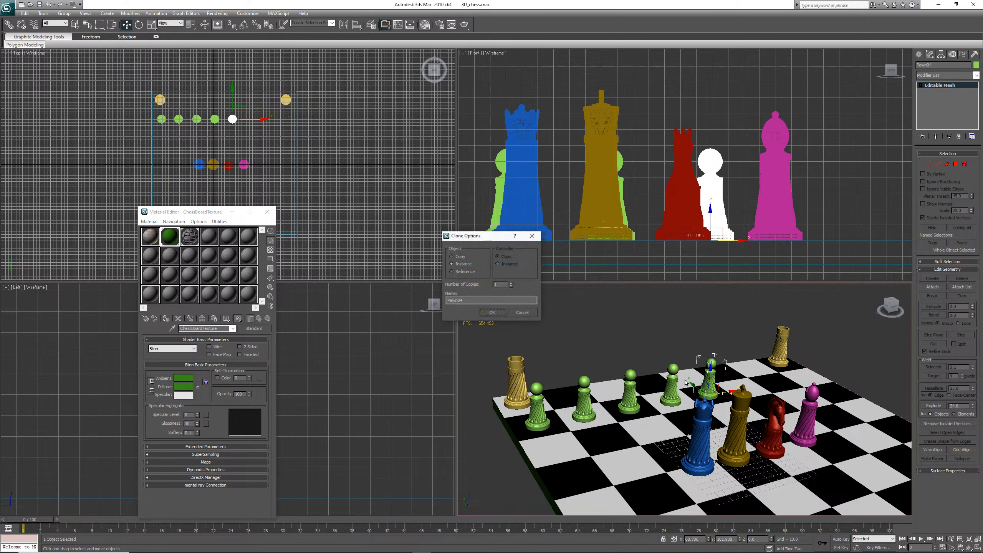
pyautogui.click(497, 312)
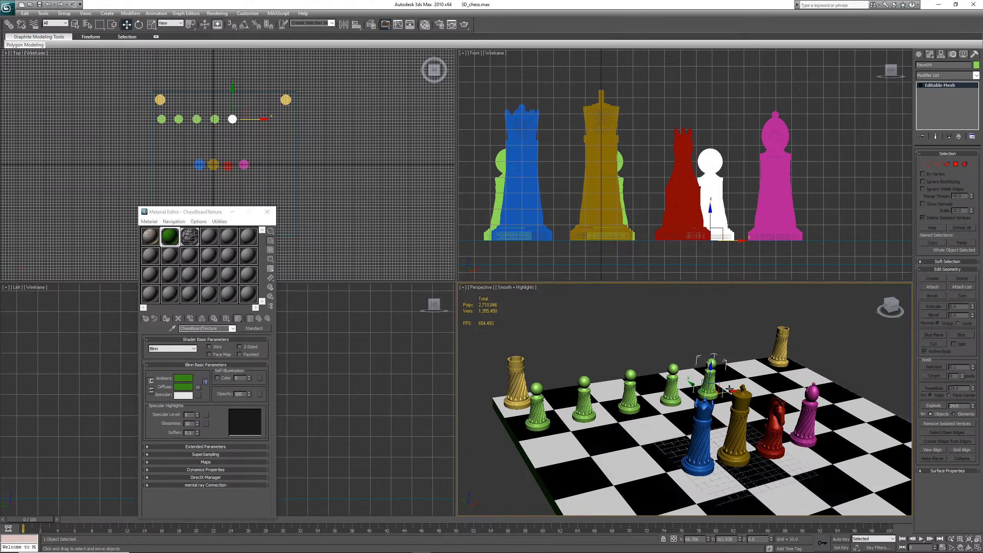
# Clone another pawn instance and place it on the next square of the rank
pyautogui.scroll(6, 730, 390)
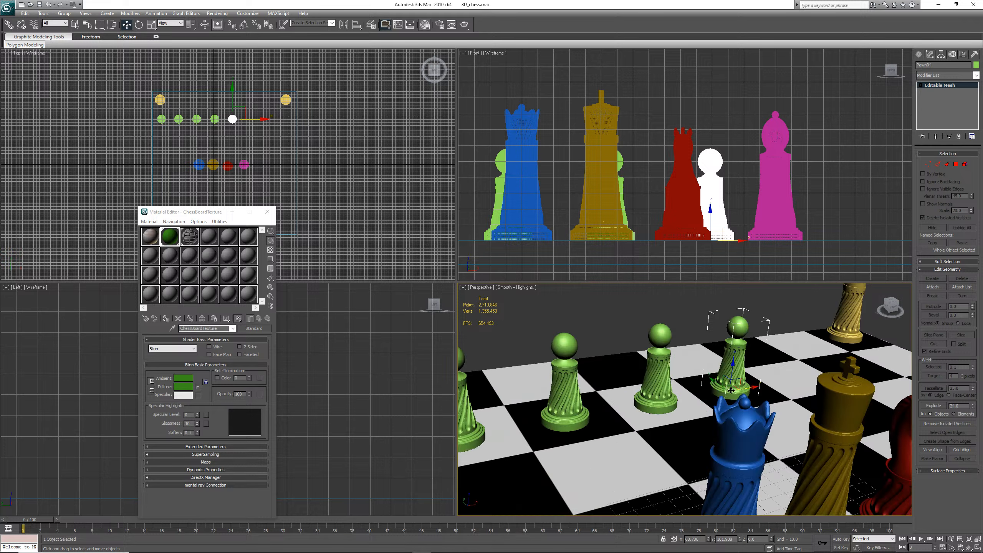
pyautogui.scroll(-2, 731, 390)
pyautogui.scroll(5, 732, 390)
pyautogui.scroll(-5, 732, 390)
pyautogui.hotkey('ctrl', 'v')
pyautogui.press('Return')
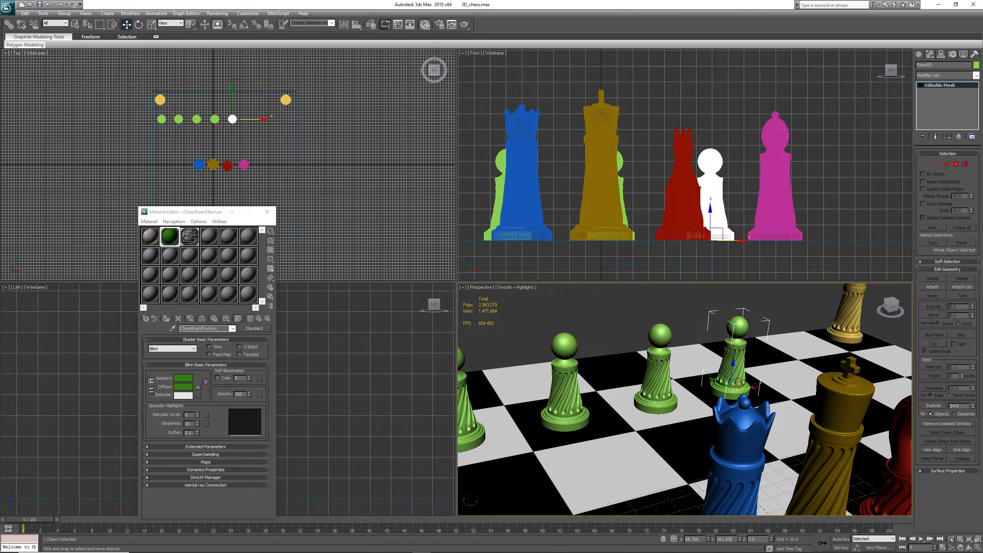
pyautogui.moveTo(754, 386); pyautogui.dragTo(818, 375)
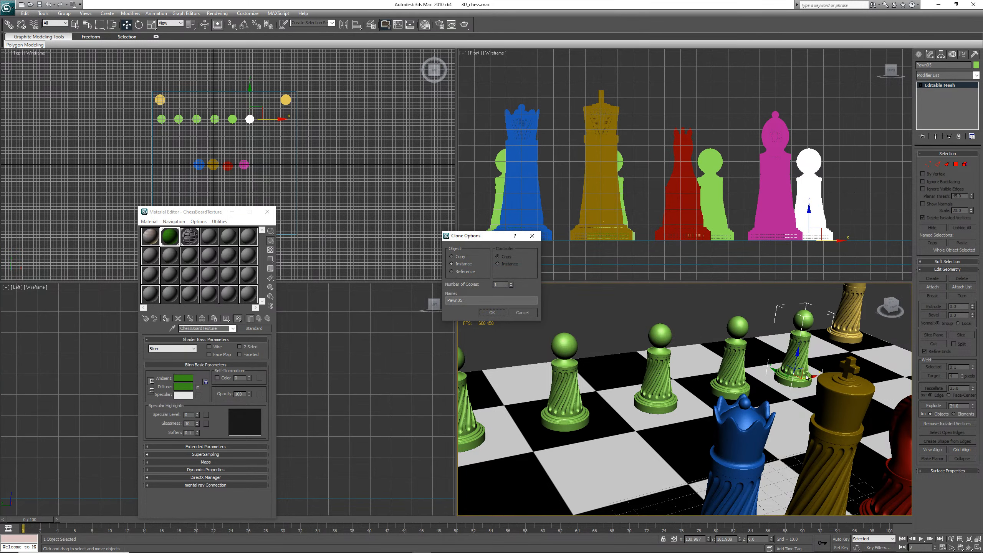
pyautogui.click(488, 313)
# Clone two more pawn instances along the rank to complete a row of eight pawns
pyautogui.scroll(-5, 643, 373)
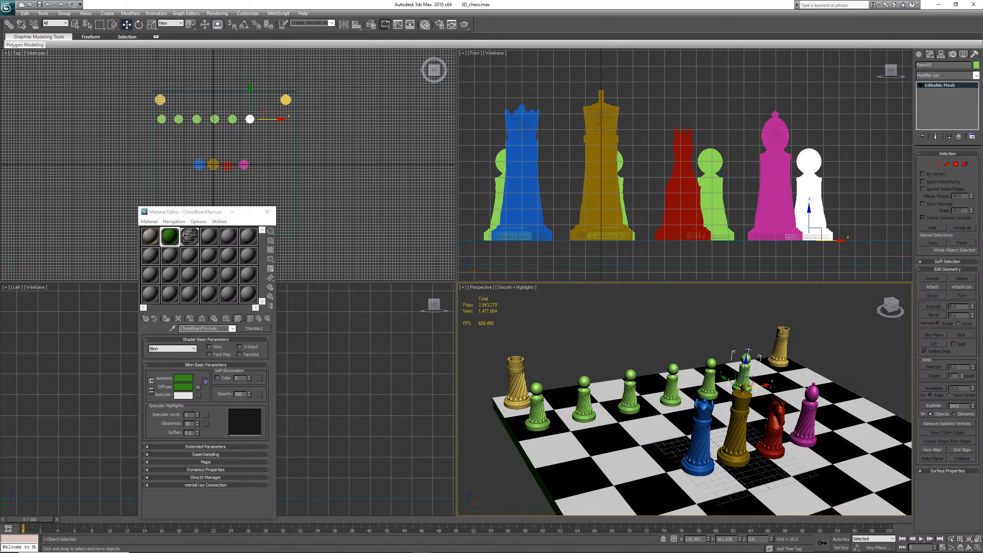
pyautogui.keyDown('shift'); pyautogui.moveTo(766, 383); pyautogui.dragTo(798, 381); pyautogui.keyUp('shift')
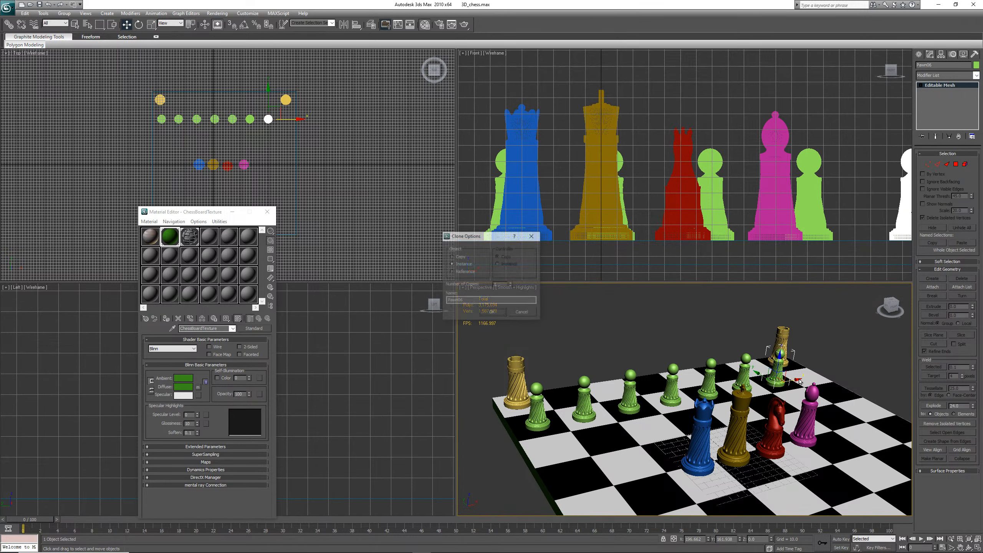
pyautogui.click(491, 311)
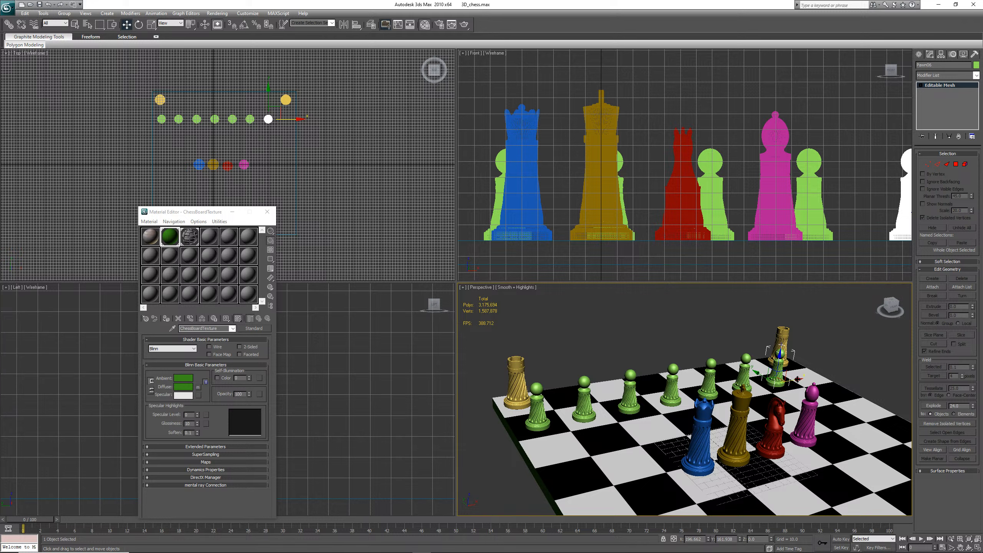
pyautogui.keyDown('shift'); pyautogui.moveTo(796, 376); pyautogui.dragTo(823, 373); pyautogui.keyUp('shift')
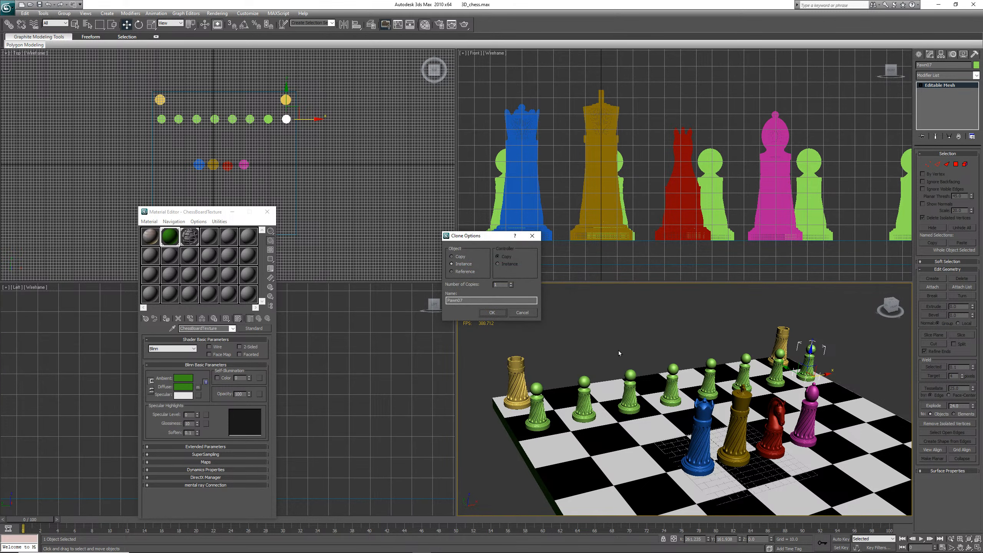
pyautogui.click(501, 315)
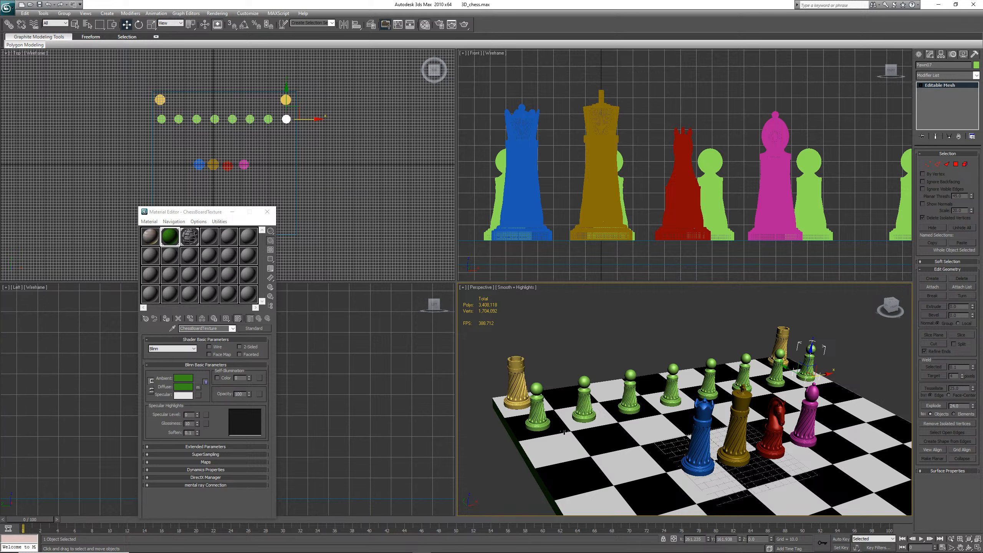
# Deselect everything and save the scene
pyautogui.click(538, 420)
pyautogui.click(940, 64)
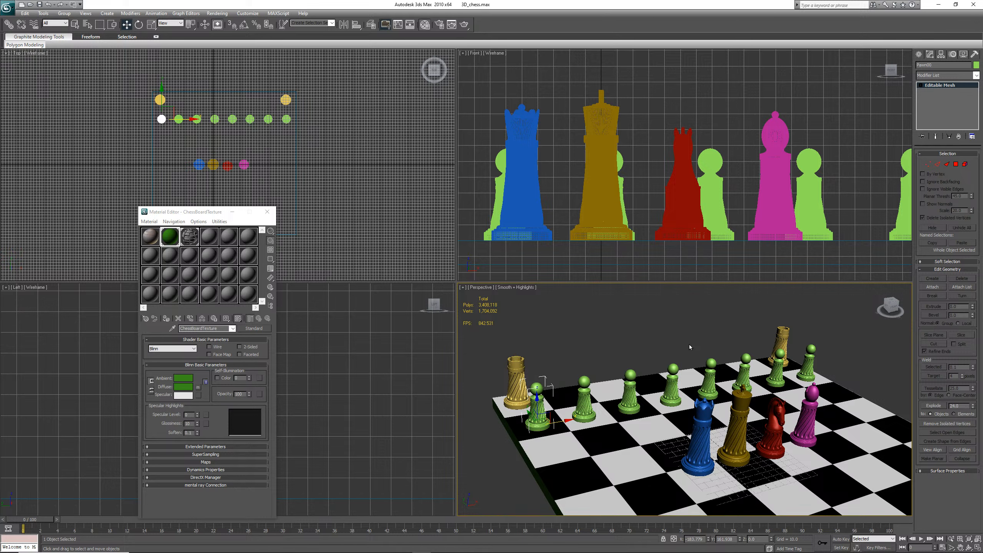
pyautogui.click(642, 334)
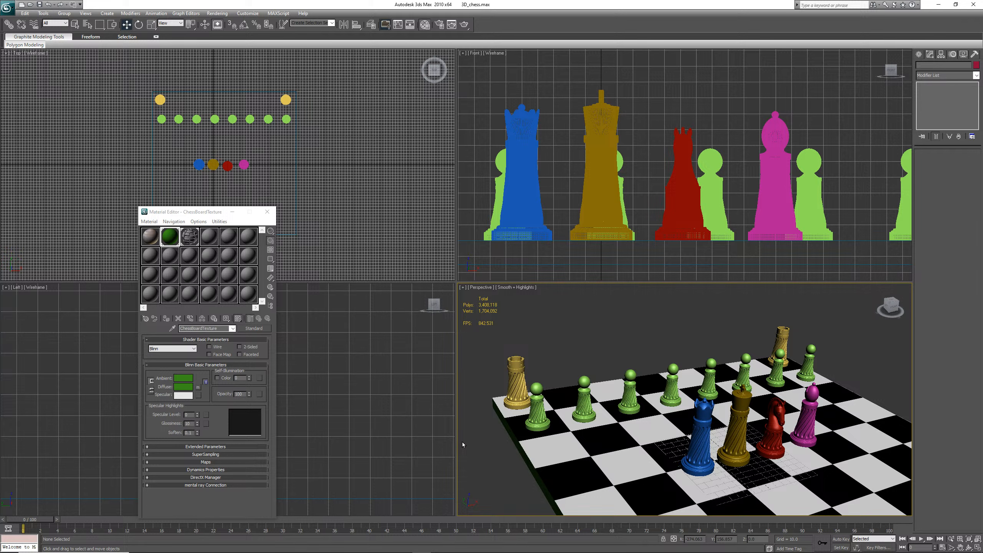
pyautogui.hotkey('ctrl', 's')
# Clone the red knight as an instance and place the copy on the back rank's right side
pyautogui.click(778, 445)
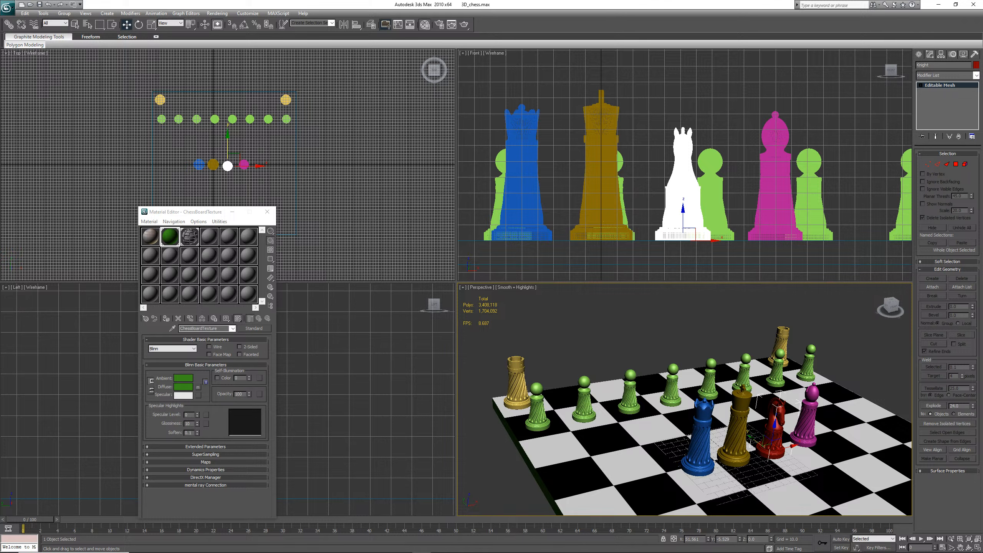
pyautogui.keyDown('shift'); pyautogui.moveTo(750, 437); pyautogui.dragTo(659, 364); pyautogui.keyUp('shift')
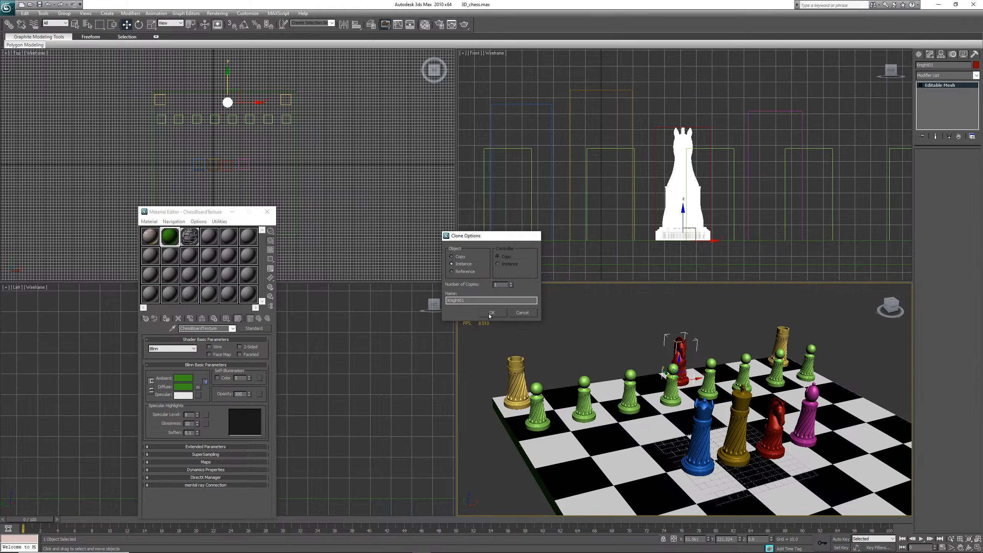
pyautogui.click(490, 314)
pyautogui.moveTo(700, 379); pyautogui.dragTo(780, 356)
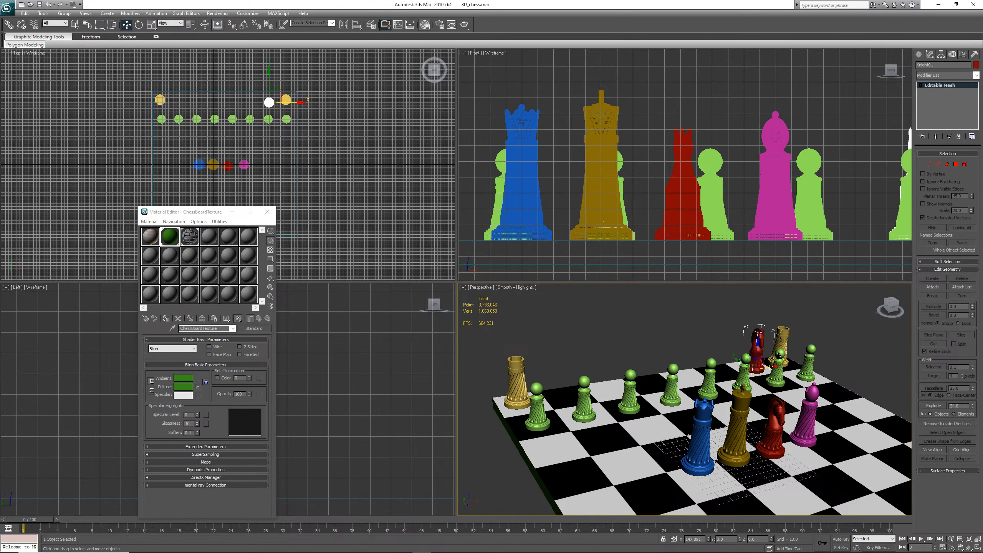
# Move the original knight onto the back rank beside the left rook and append 00 to its name
pyautogui.click(777, 445)
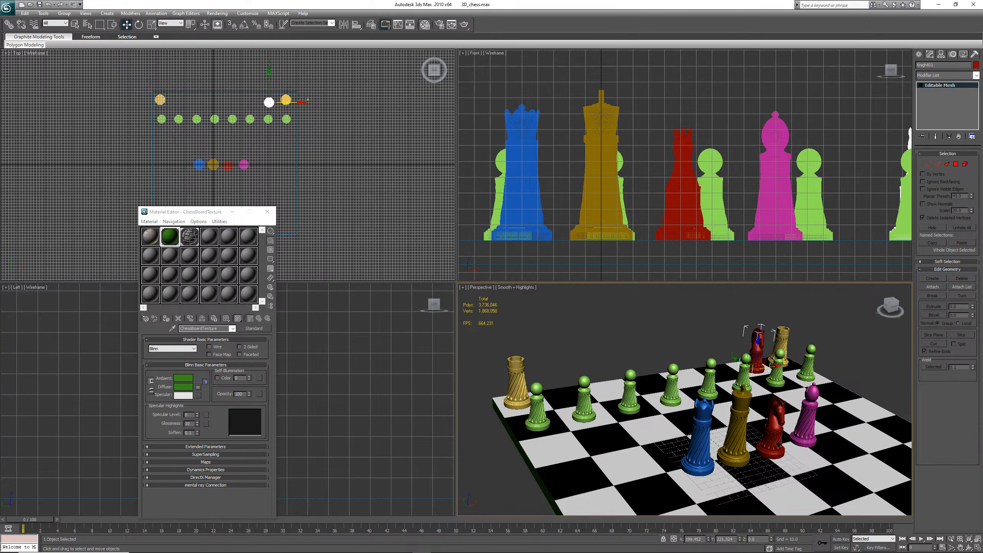
pyautogui.moveTo(755, 439); pyautogui.dragTo(593, 394)
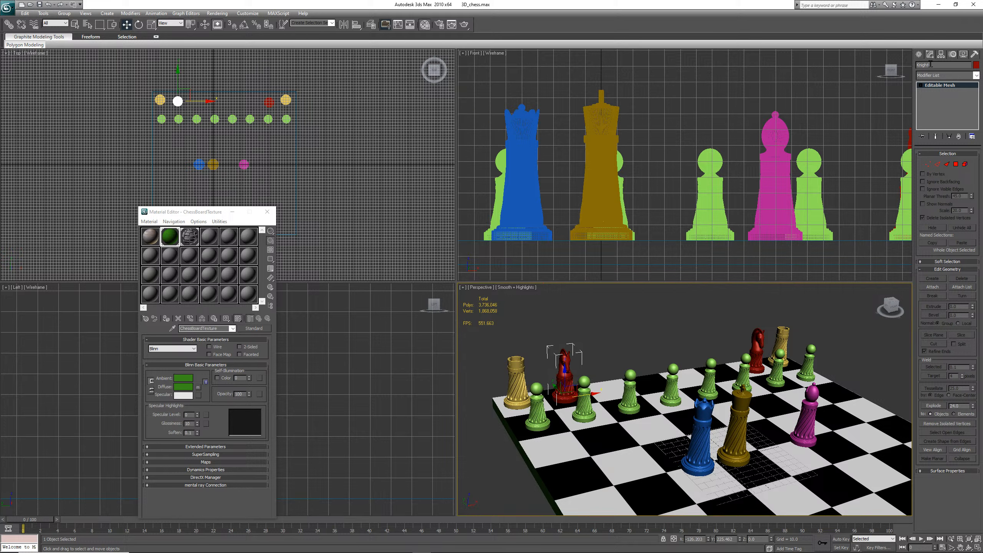
pyautogui.click(931, 65)
pyautogui.write('00')
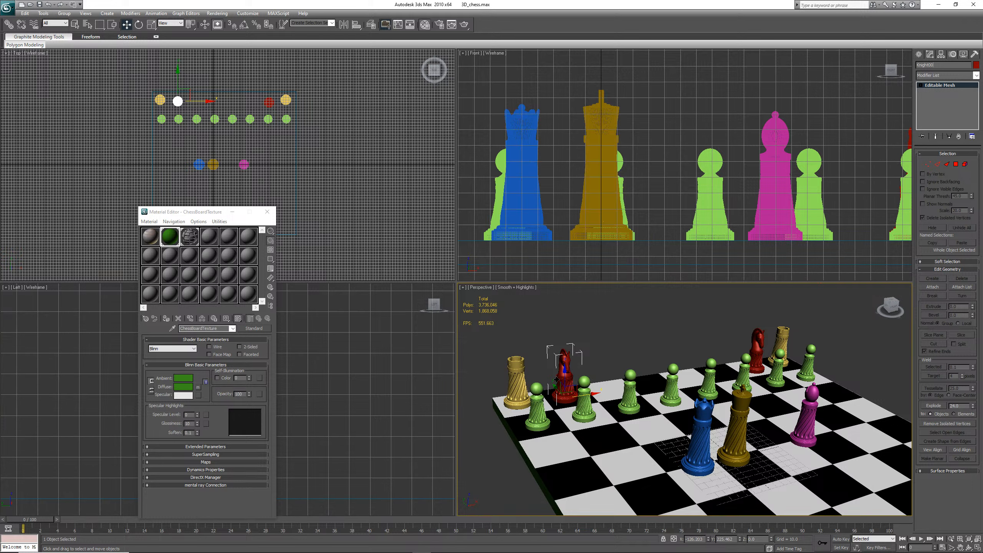
# Append 00 to the left rook's name
pyautogui.click(518, 382)
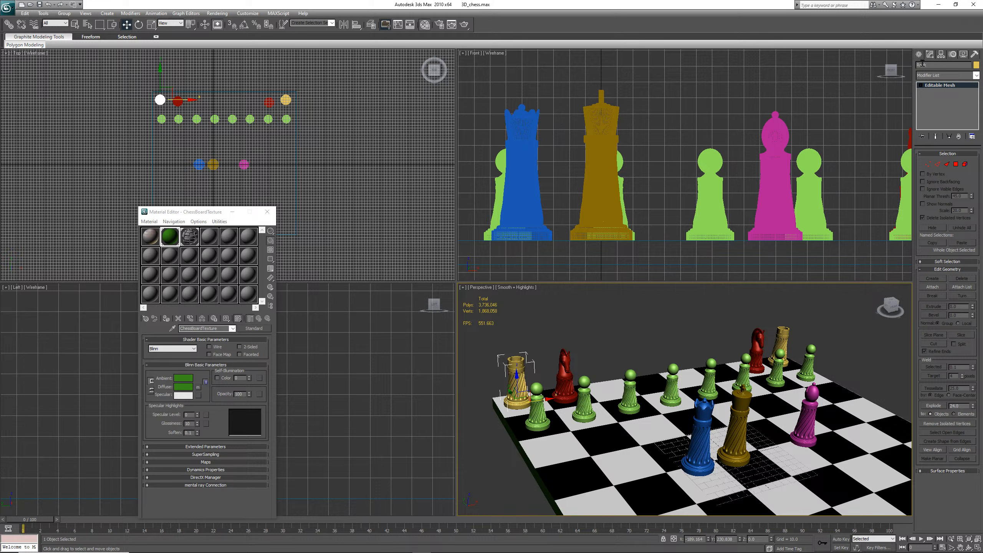
pyautogui.click(934, 64)
pyautogui.write('00')
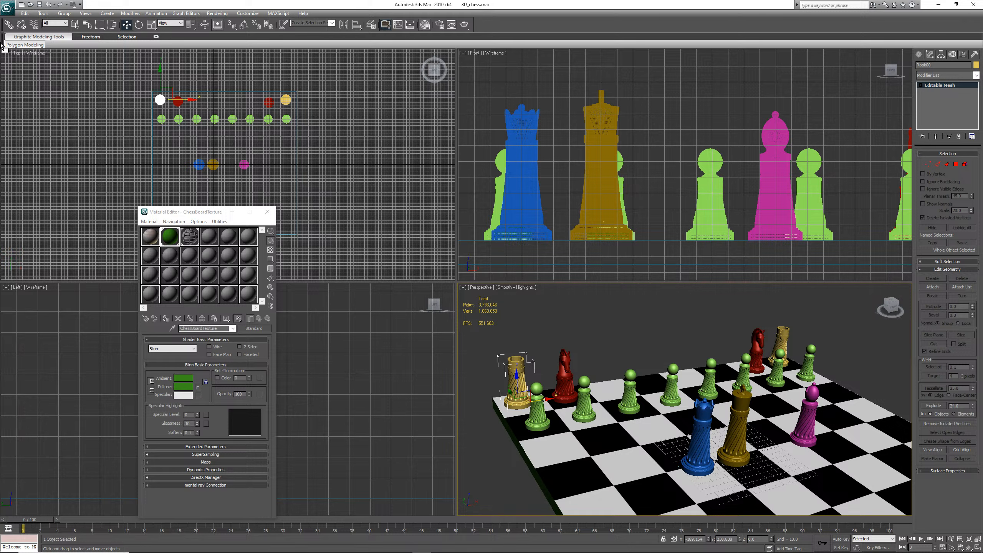
pyautogui.click(40, 4)
# Clone the pink bishop as an instance onto the back rank's right side, then reselect the original bishop
pyautogui.click(804, 431)
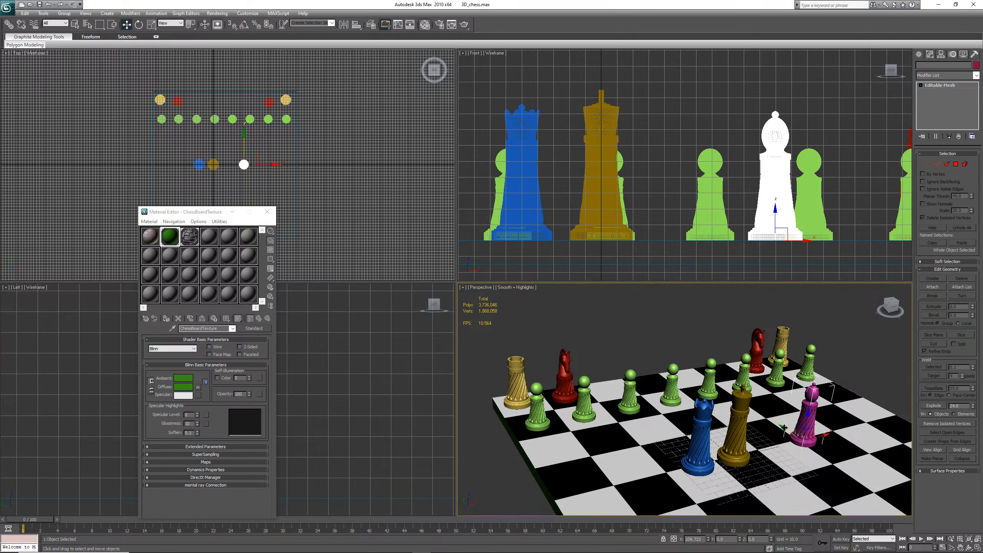
pyautogui.keyDown('shift'); pyautogui.moveTo(786, 430); pyautogui.dragTo(691, 360); pyautogui.keyUp('shift')
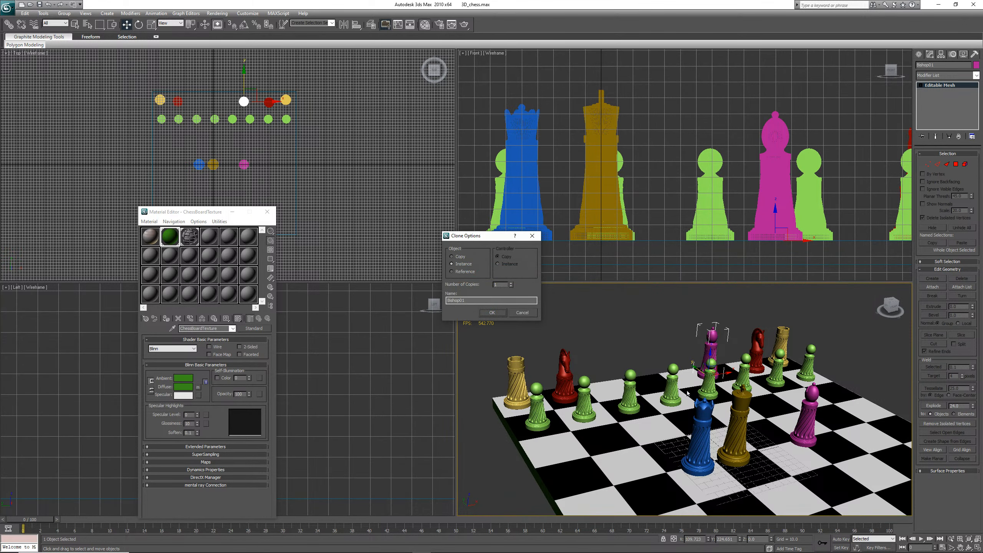
pyautogui.click(492, 314)
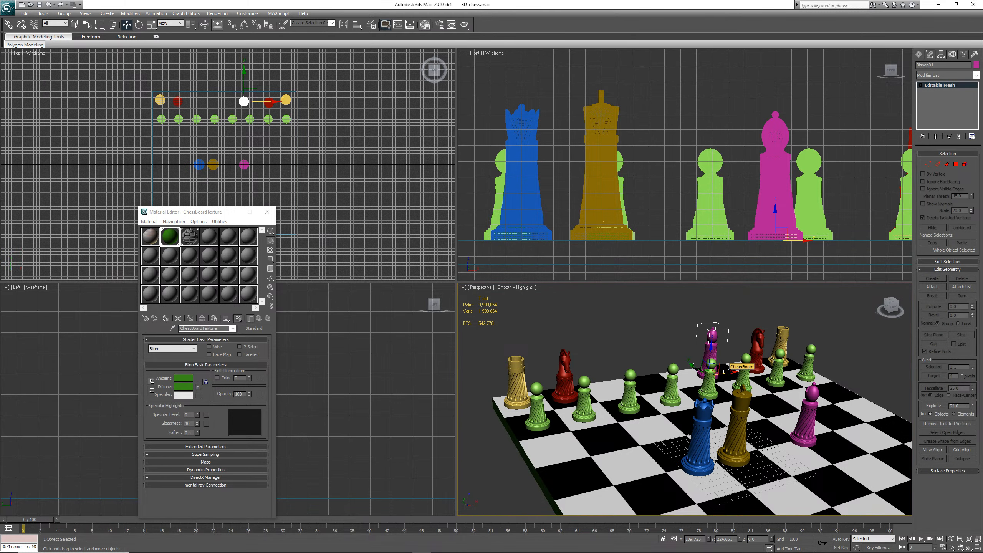
pyautogui.moveTo(729, 372); pyautogui.dragTo(741, 371)
pyautogui.click(809, 447)
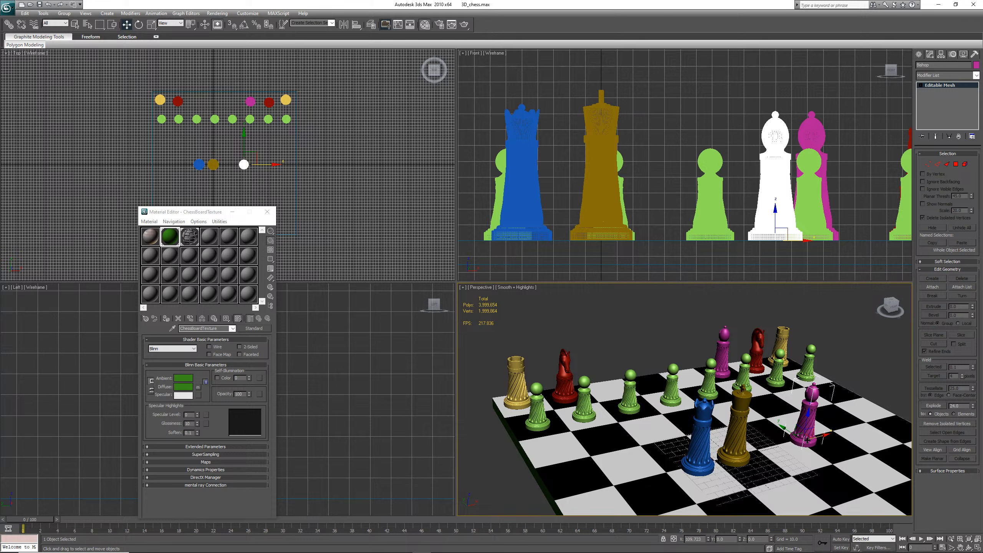
# Move the original bishop onto the back rank beside the knight, and move the king onto the back rank's centre
pyautogui.moveTo(784, 426); pyautogui.dragTo(633, 393)
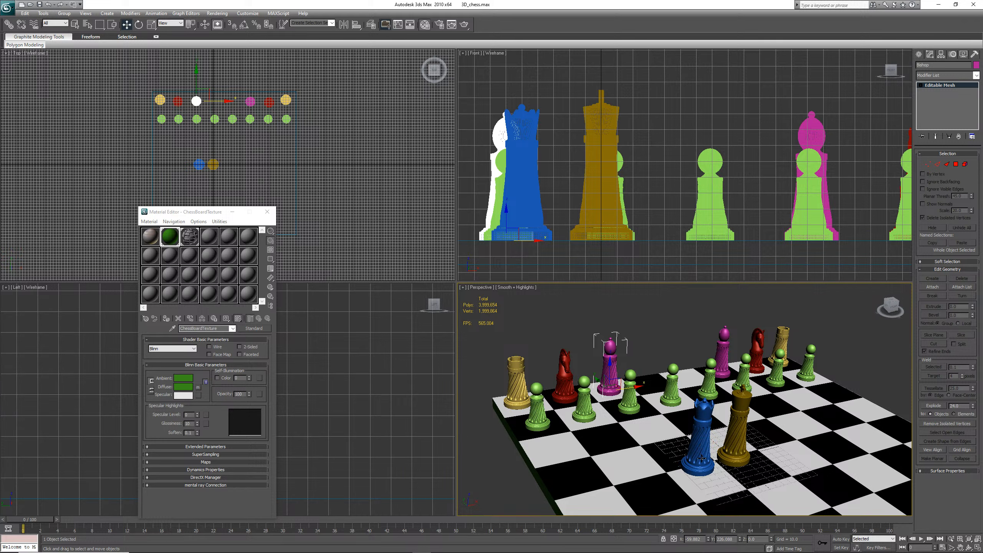
pyautogui.click(738, 445)
pyautogui.click(738, 446)
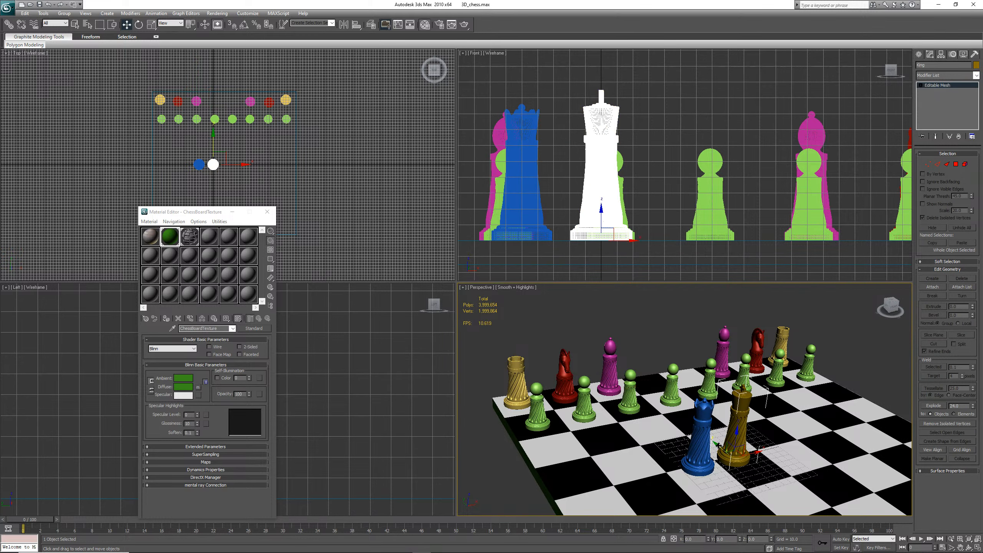
pyautogui.moveTo(719, 447); pyautogui.dragTo(676, 382)
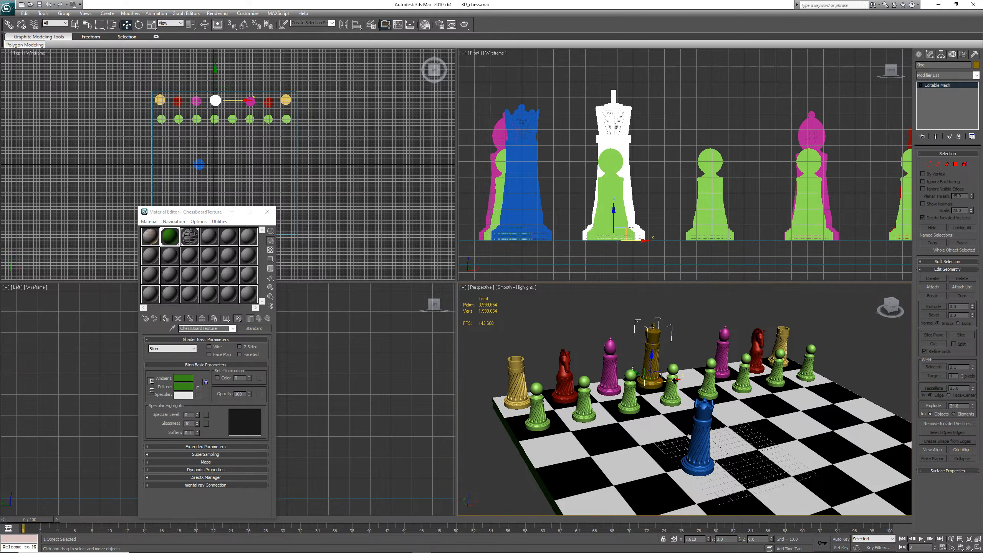
# Move the blue queen onto the back rank beside the king and save the scene
pyautogui.click(707, 466)
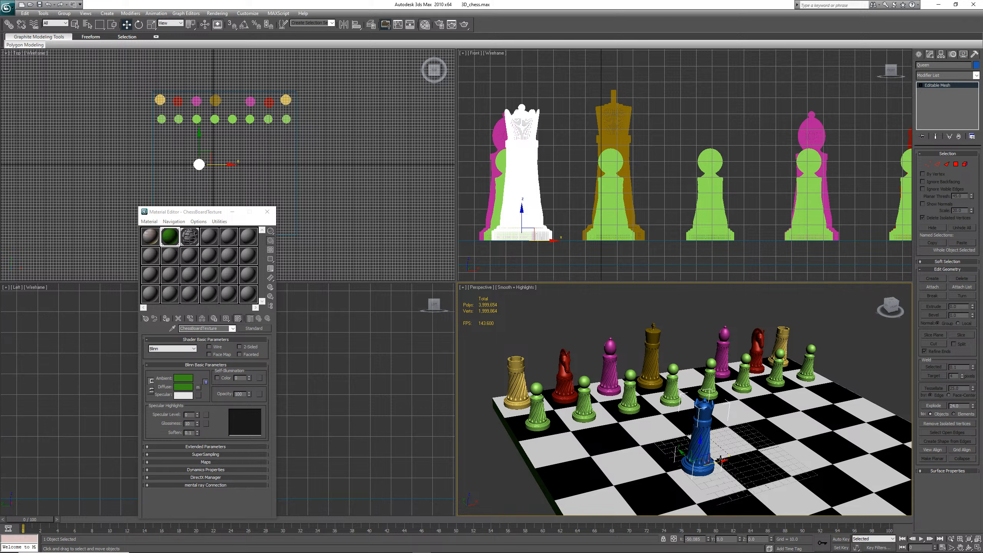
pyautogui.moveTo(712, 461); pyautogui.dragTo(671, 349)
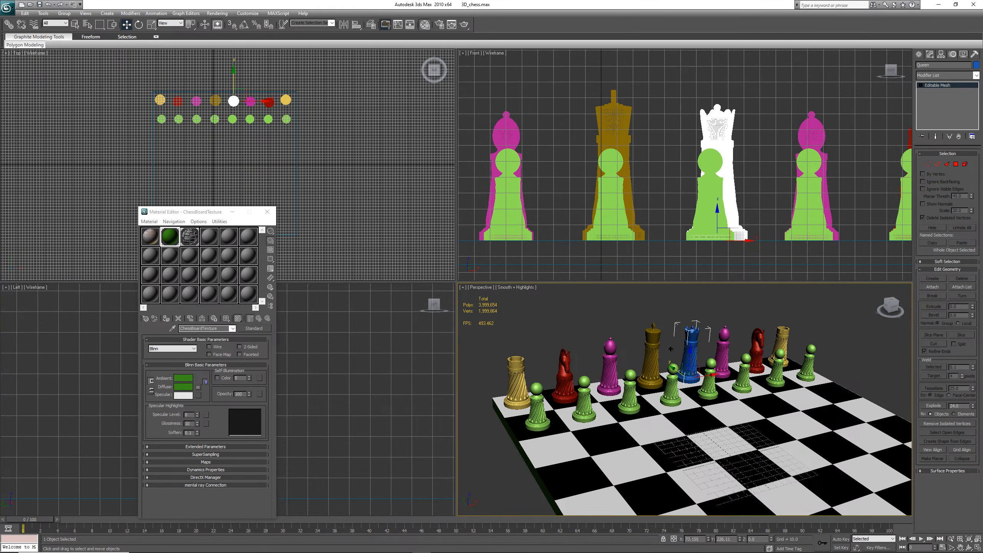
pyautogui.click(40, 5)
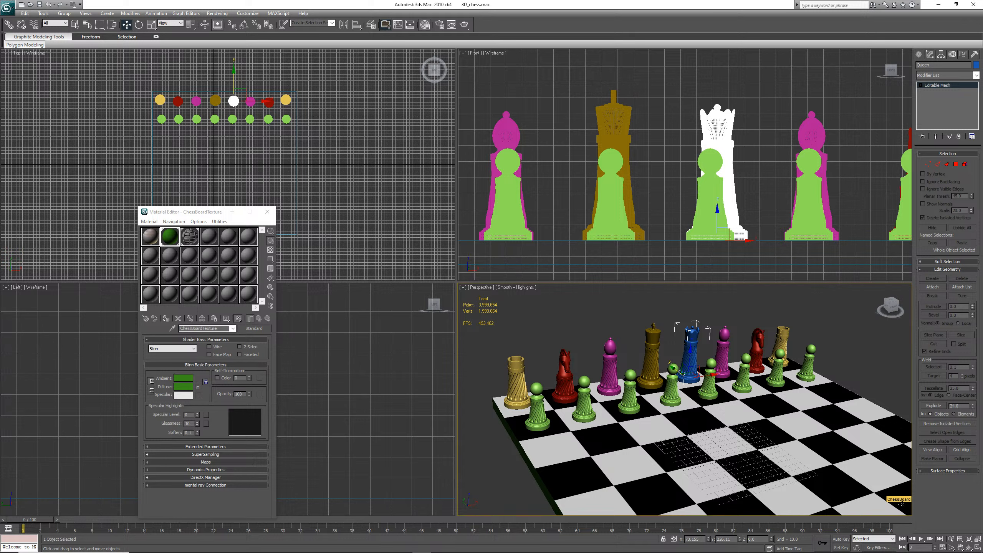
# Save the scene again and render the perspective view, closing the rendered frame afterwards
pyautogui.click(960, 547)
pyautogui.moveTo(805, 411); pyautogui.dragTo(787, 396)
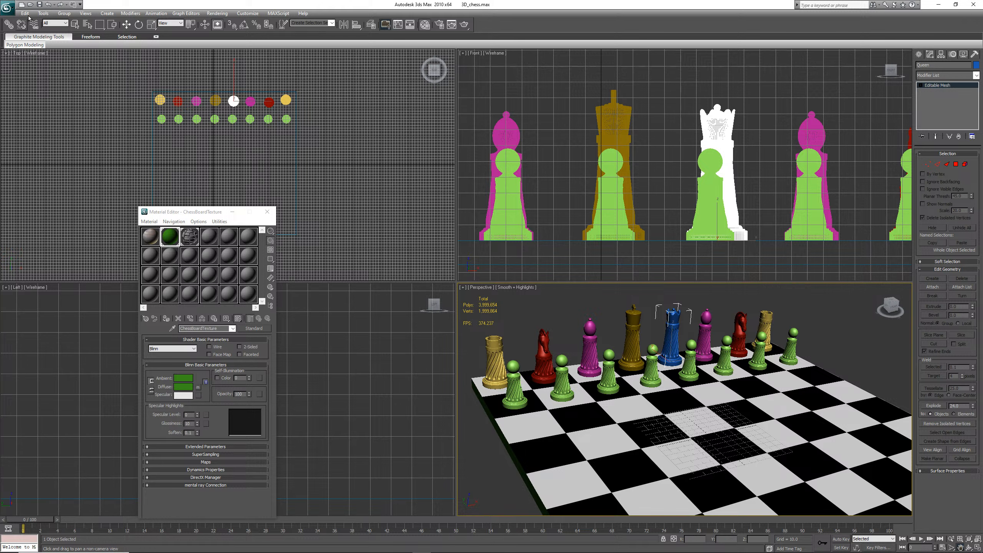
pyautogui.click(40, 5)
pyautogui.press('w')
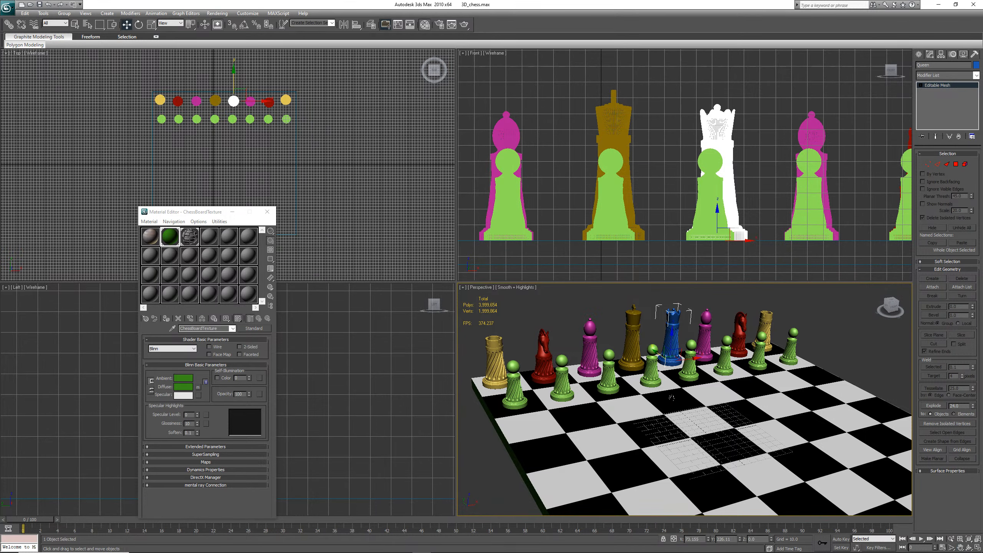
pyautogui.click(217, 14)
pyautogui.click(224, 23)
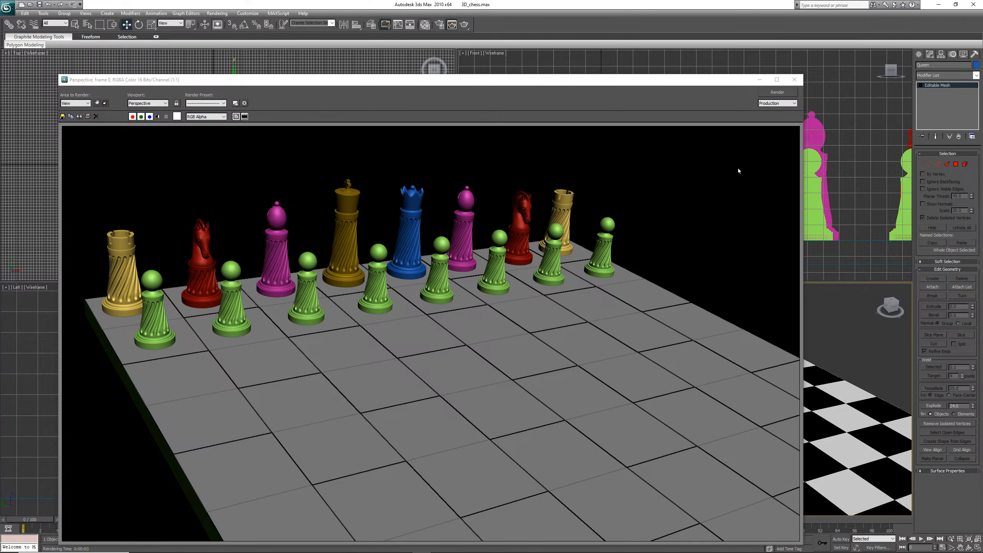
pyautogui.click(794, 80)
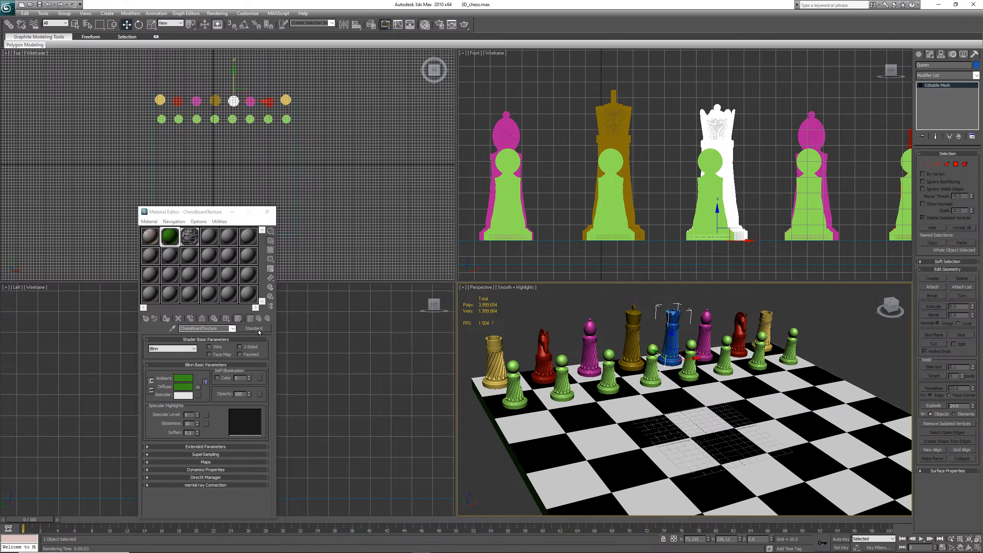
# Assign a Wood map to Color 1 of the TopChessBoardTexture material's bump Checker map
pyautogui.click(190, 237)
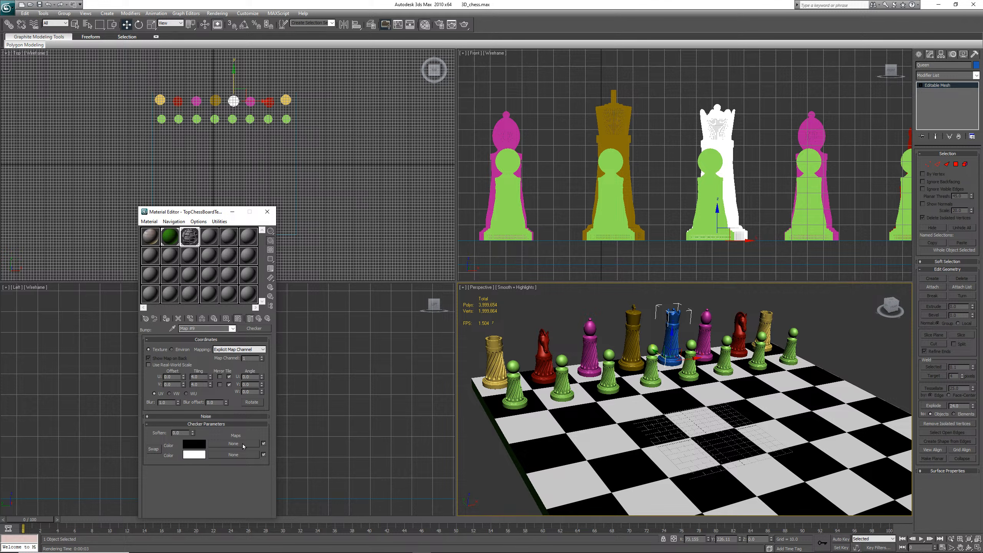
pyautogui.click(243, 446)
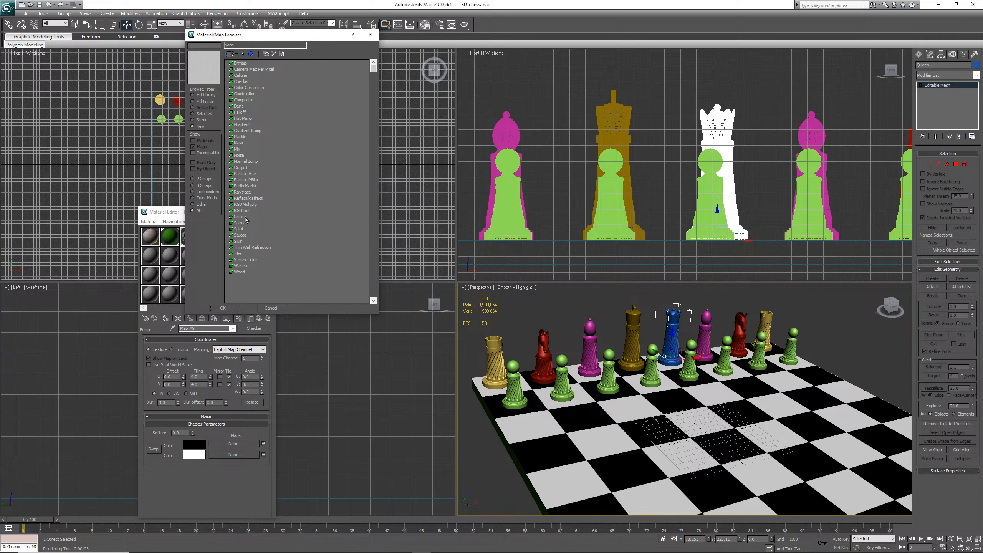
pyautogui.click(239, 272)
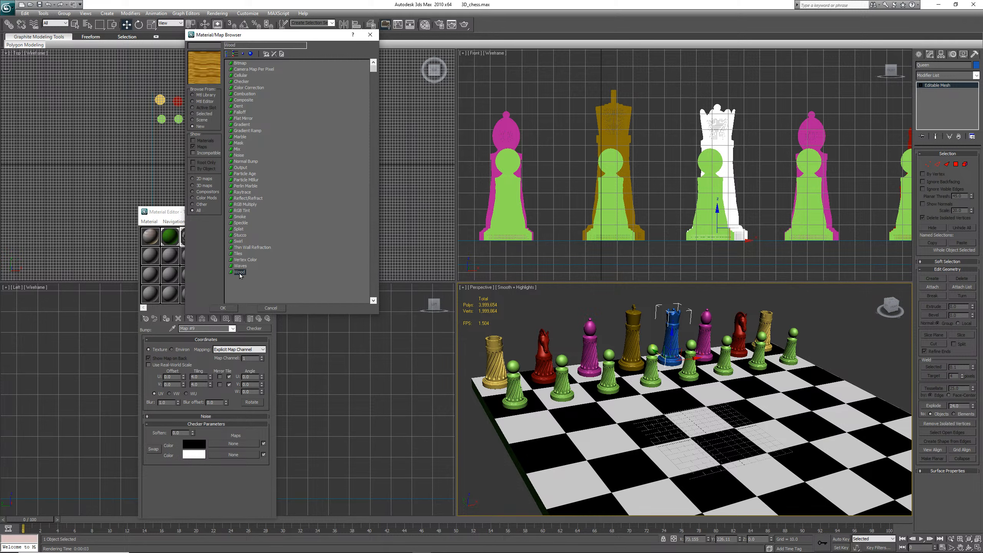
pyautogui.click(226, 308)
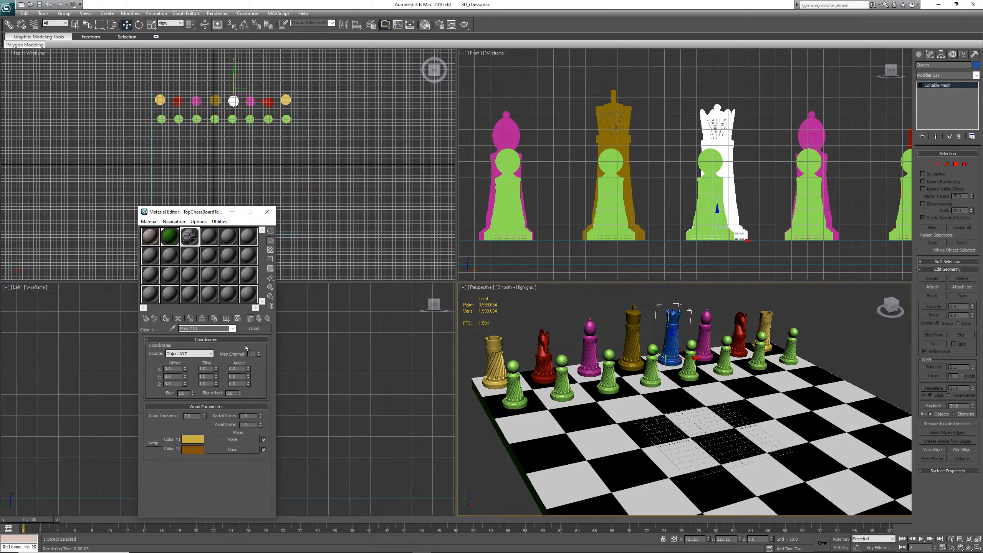
pyautogui.click(258, 319)
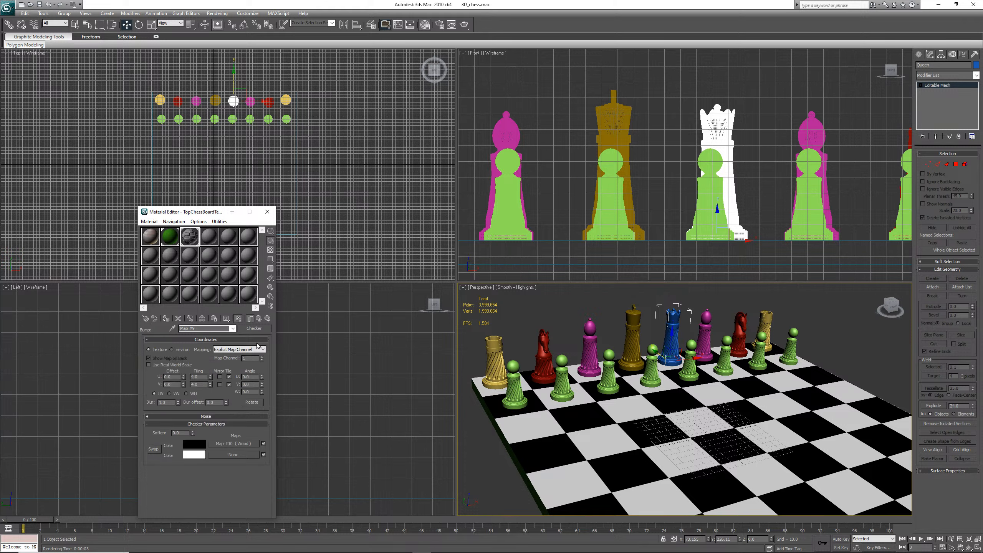
pyautogui.click(242, 443)
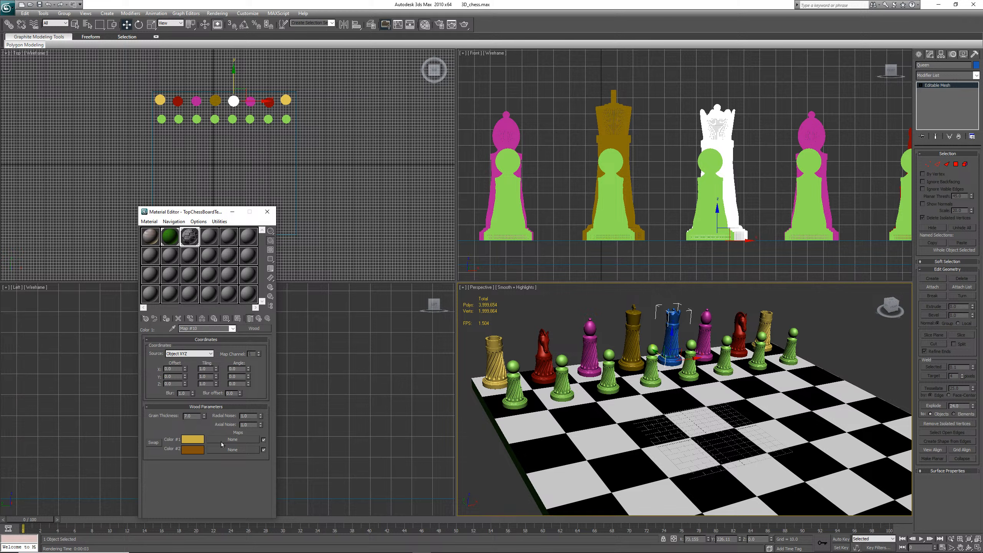
pyautogui.click(238, 320)
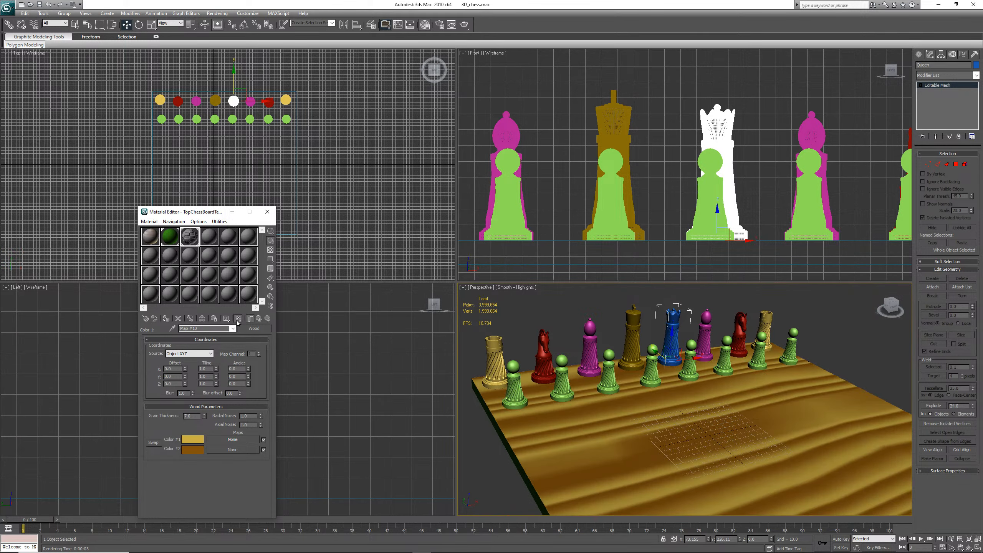
pyautogui.click(238, 320)
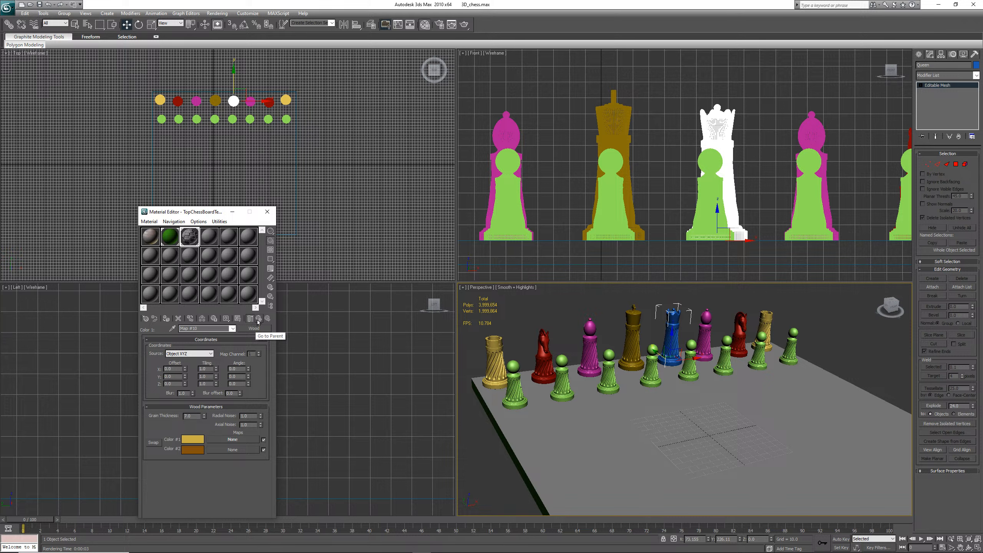
pyautogui.click(259, 320)
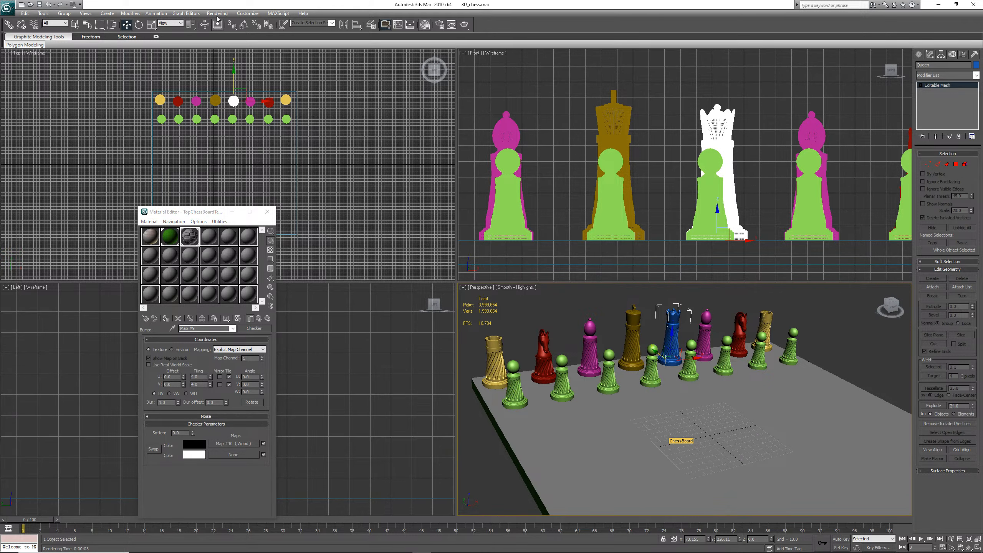
pyautogui.click(240, 319)
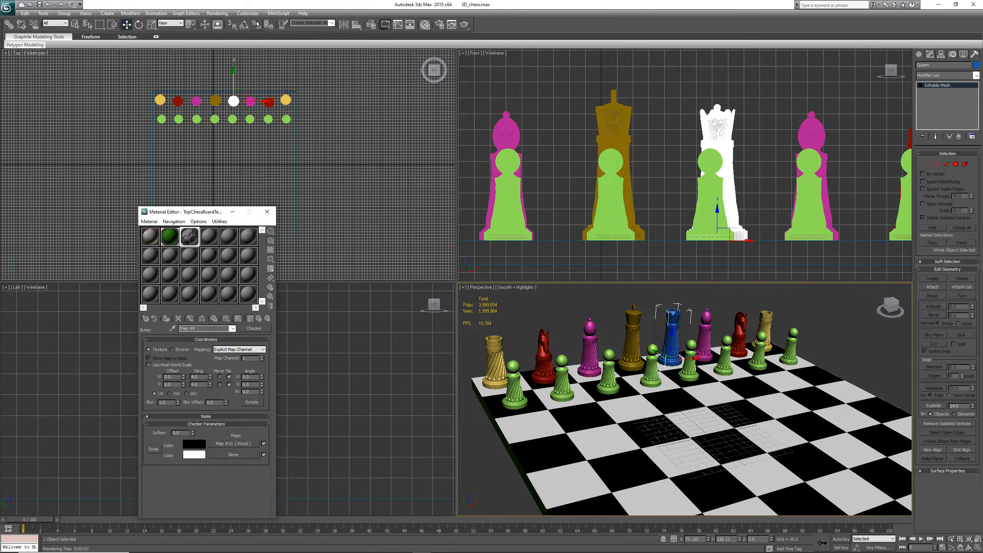
# Render the perspective view twice to check the wood bump on the board
pyautogui.click(215, 12)
pyautogui.click(222, 22)
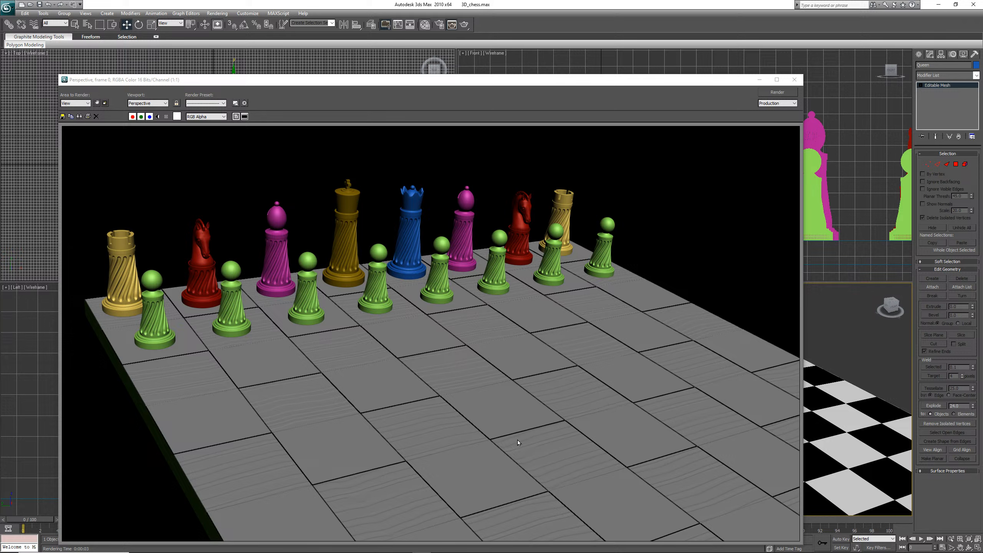
pyautogui.click(794, 80)
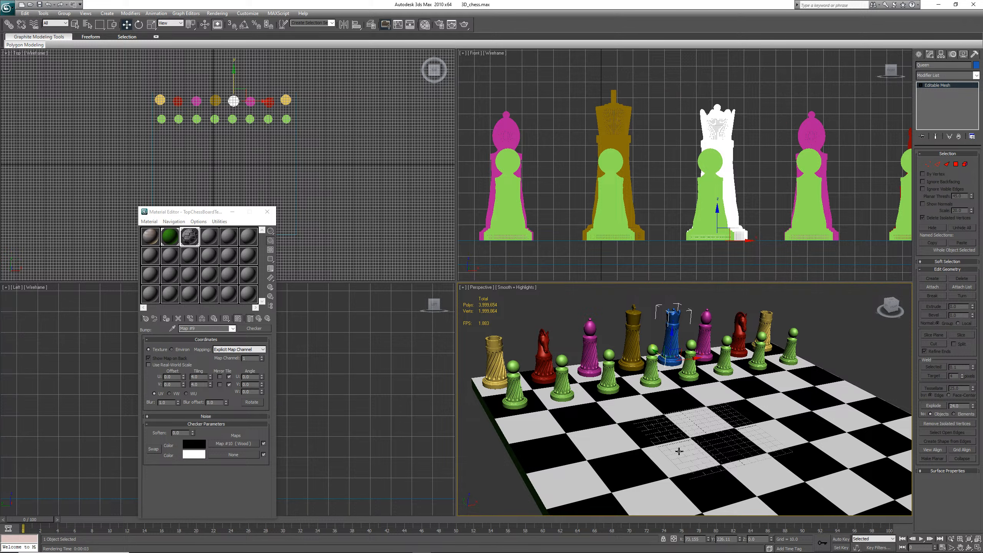
pyautogui.click(217, 13)
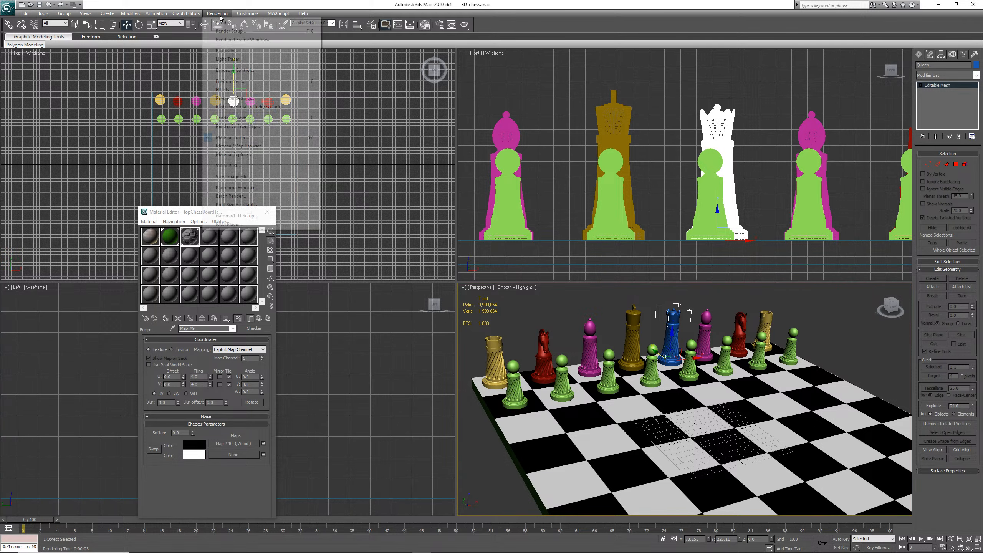
pyautogui.click(223, 23)
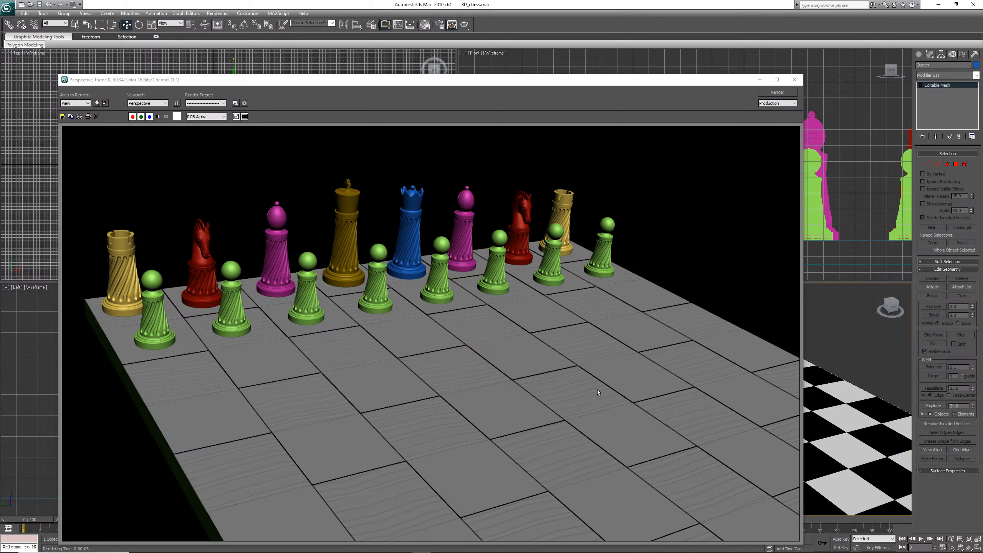
pyautogui.click(795, 83)
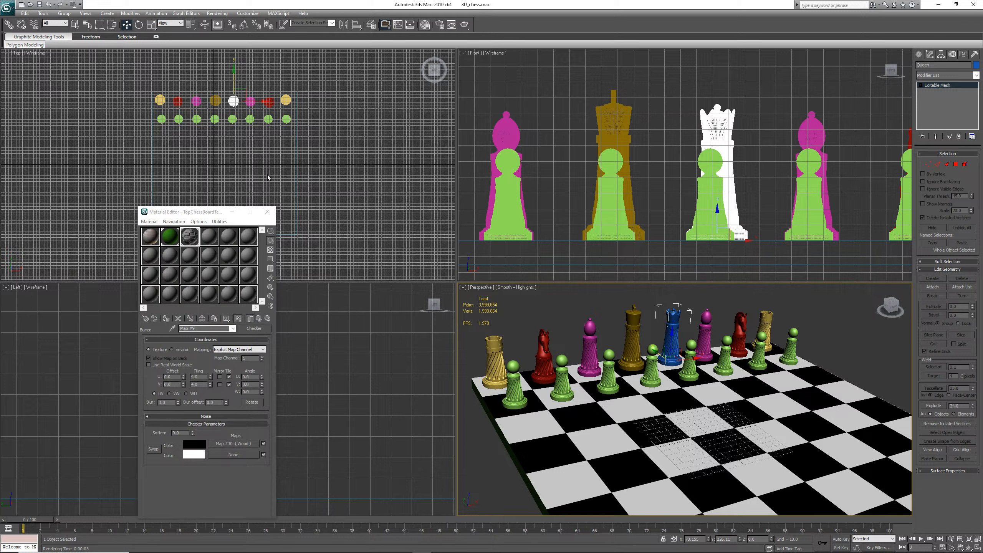
# Save the scene and enable the diffuse color Checker map of the board material
pyautogui.click(39, 4)
pyautogui.click(259, 319)
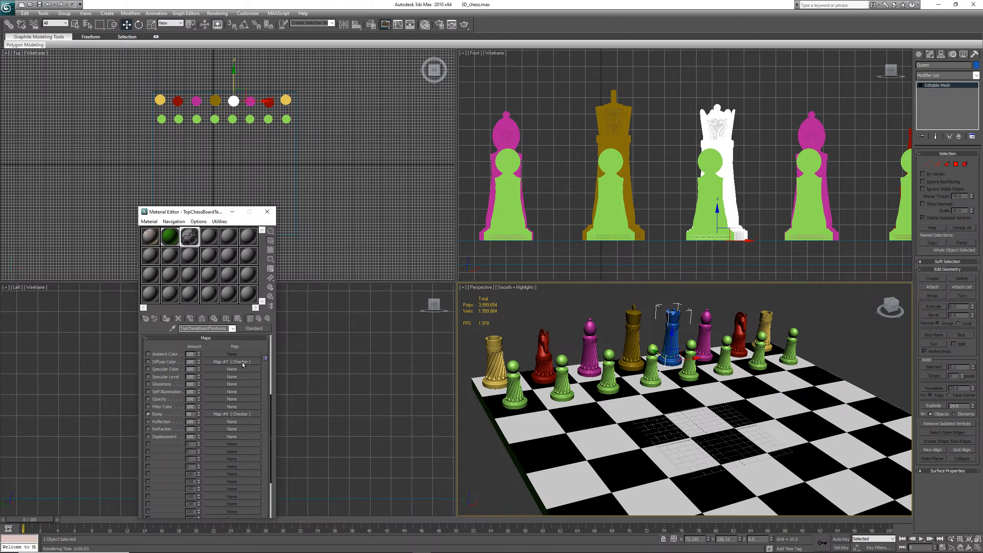
pyautogui.click(148, 362)
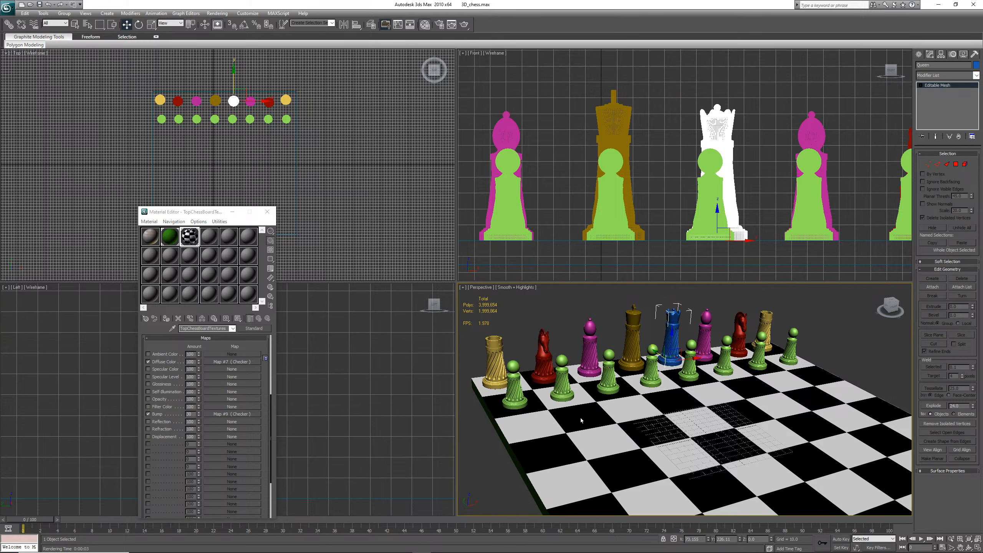
# Render the perspective view to check the board's diffuse checker
pyautogui.click(216, 16)
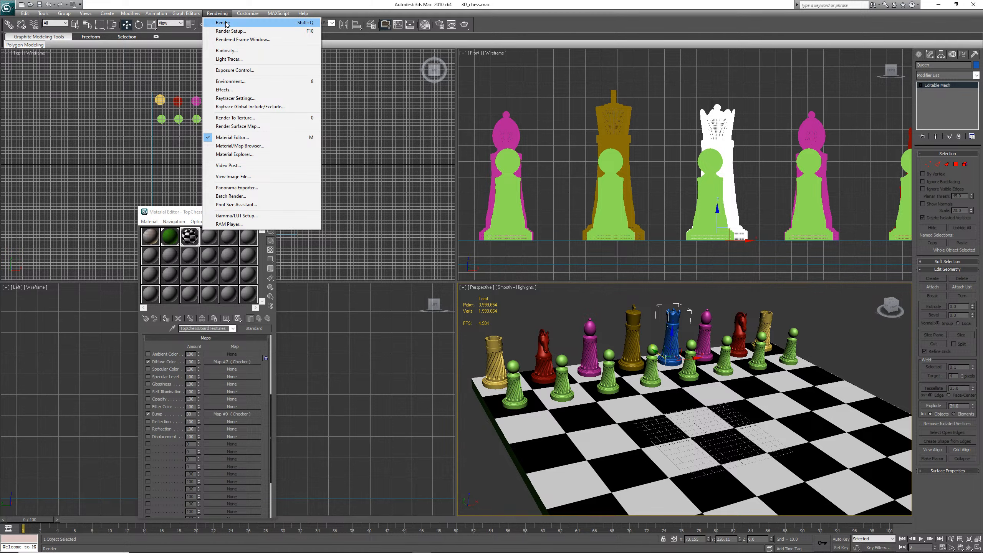
pyautogui.click(233, 22)
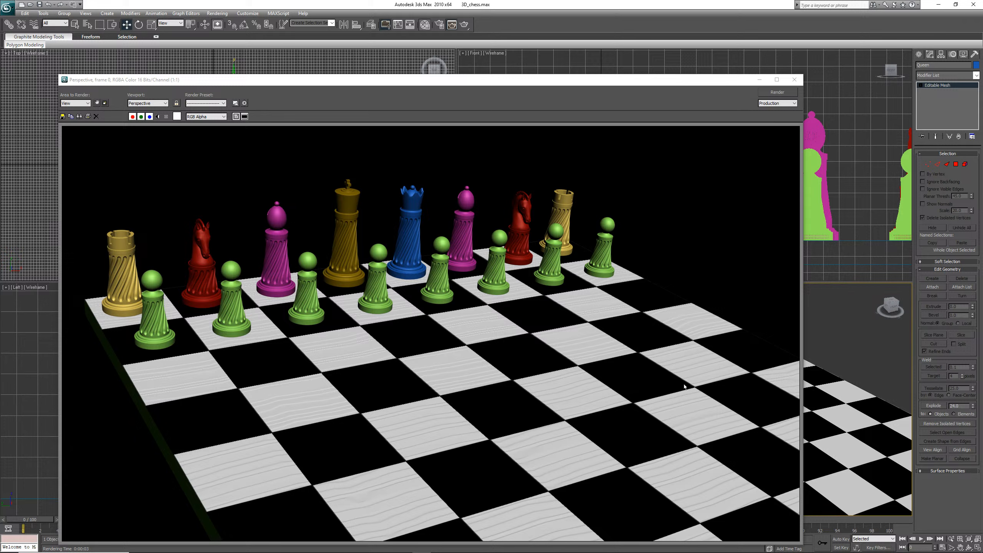
pyautogui.click(794, 79)
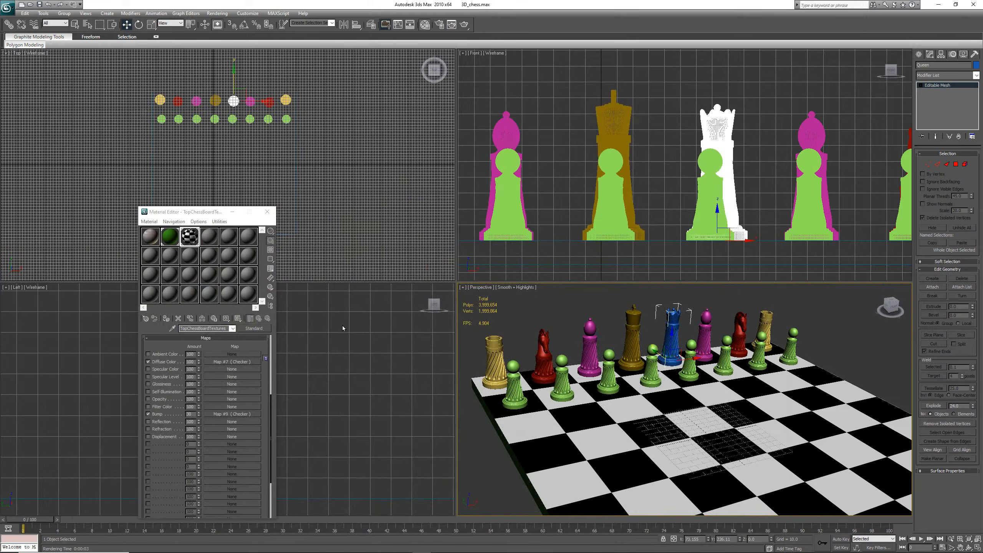
# Open the diffuse Checker map and start choosing a map for its Color 1
pyautogui.click(241, 362)
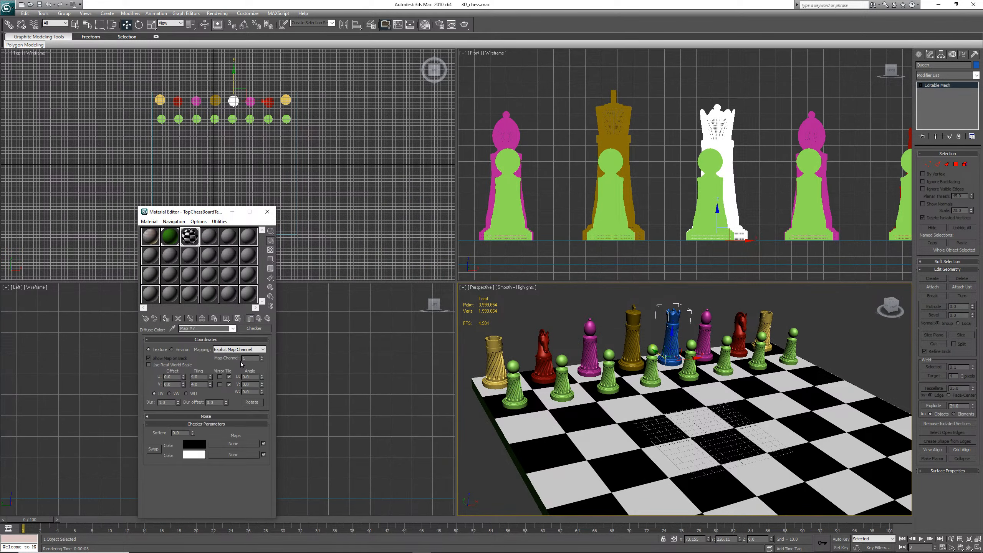
pyautogui.click(242, 445)
pyautogui.moveTo(242, 445); pyautogui.dragTo(243, 443)
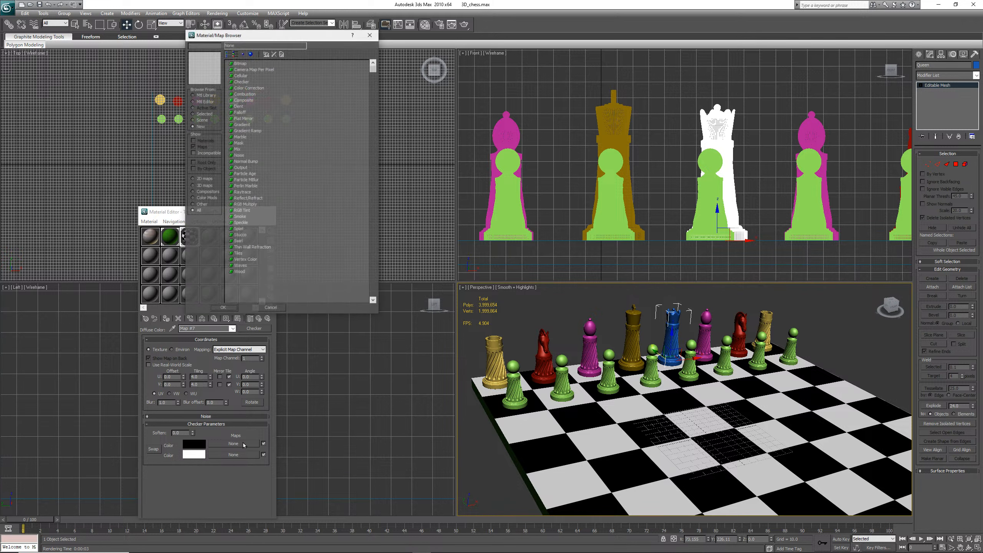
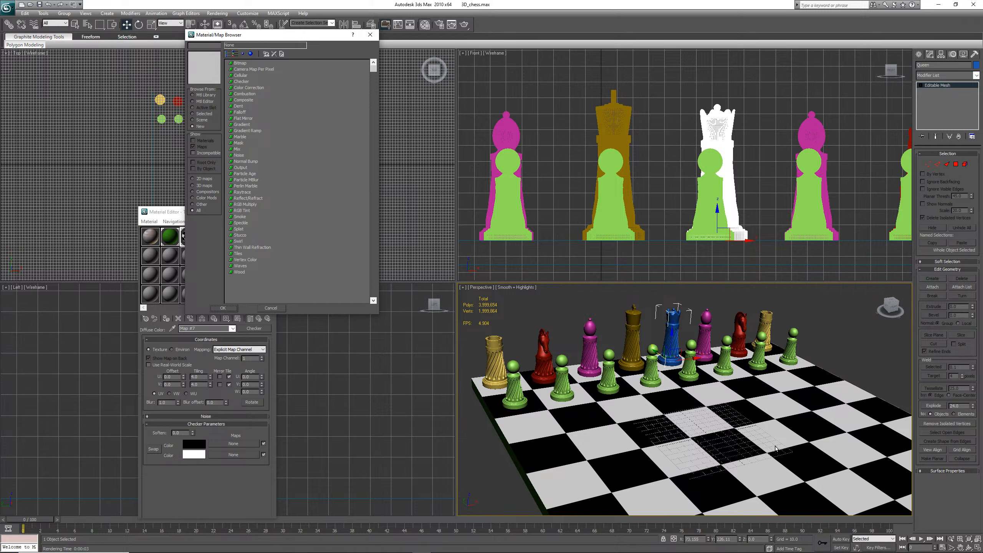
# Assign a Wood map to the Checker's Color 1 and render the perspective view to check the board
pyautogui.click(239, 272)
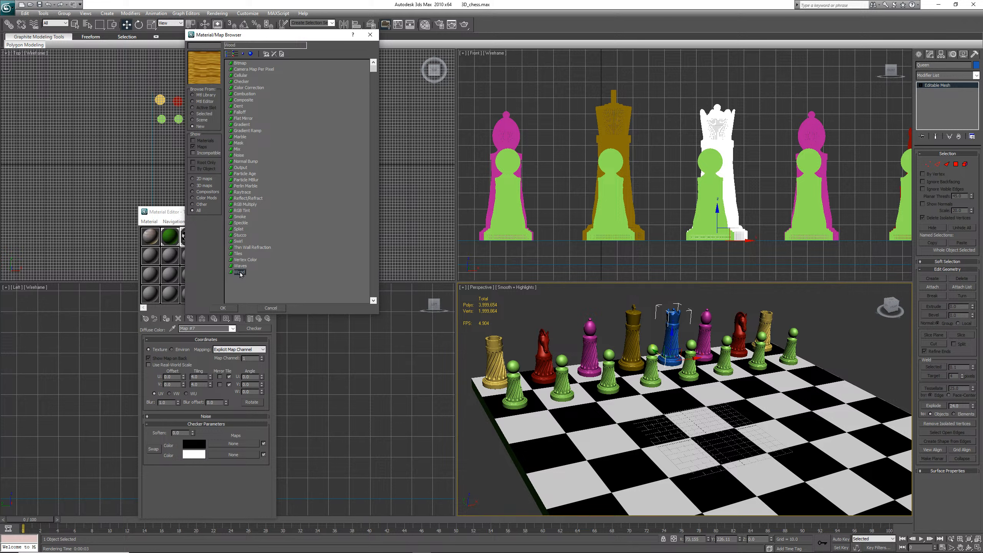
pyautogui.click(228, 309)
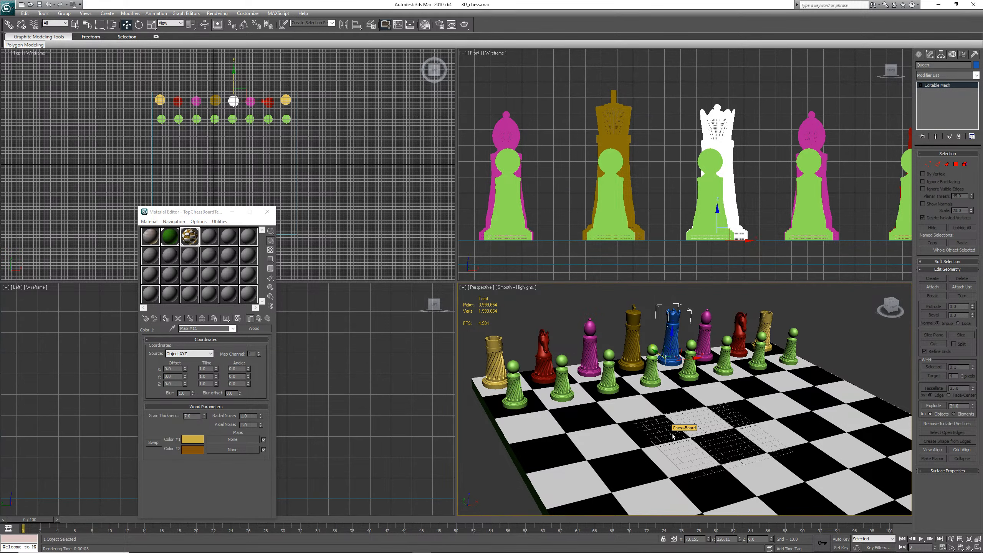
pyautogui.click(222, 13)
pyautogui.click(231, 24)
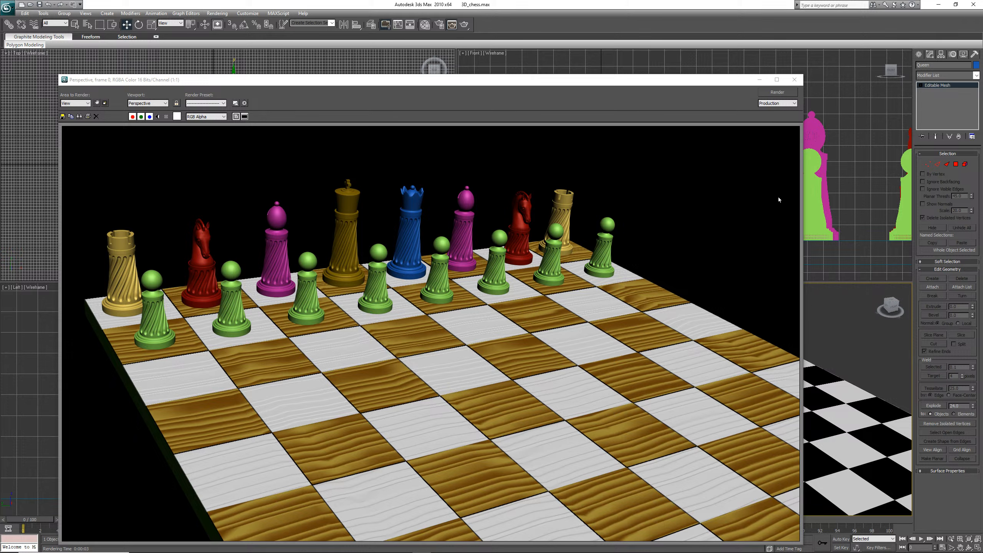
pyautogui.click(792, 84)
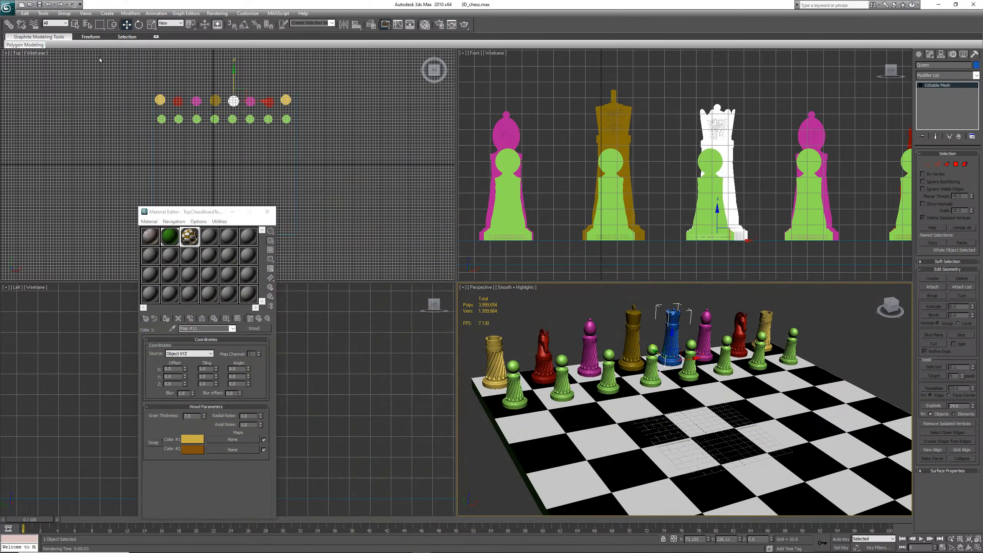
# Save the scene and darken the wood map's Color 2 in the color selector
pyautogui.click(39, 5)
pyautogui.click(201, 451)
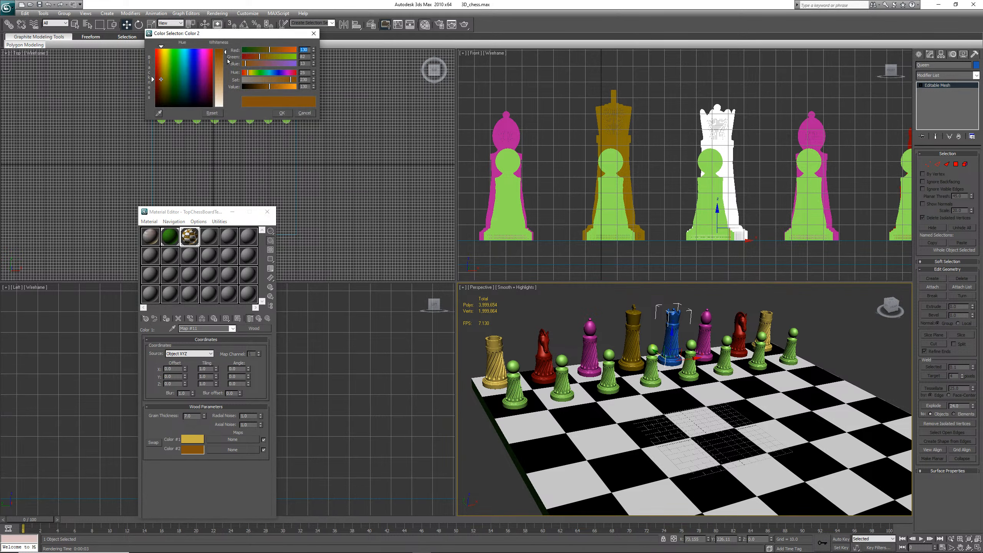
pyautogui.click(252, 87)
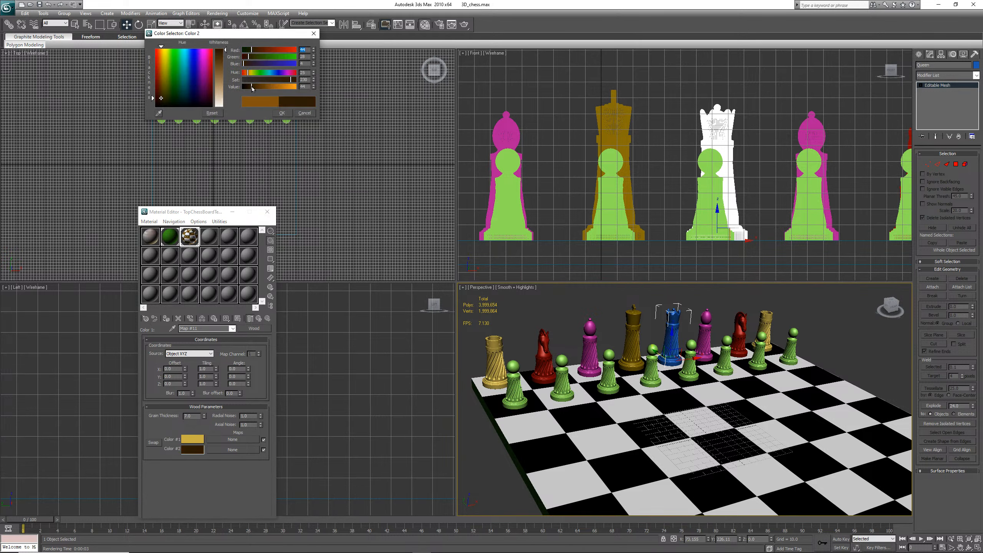
pyautogui.click(282, 112)
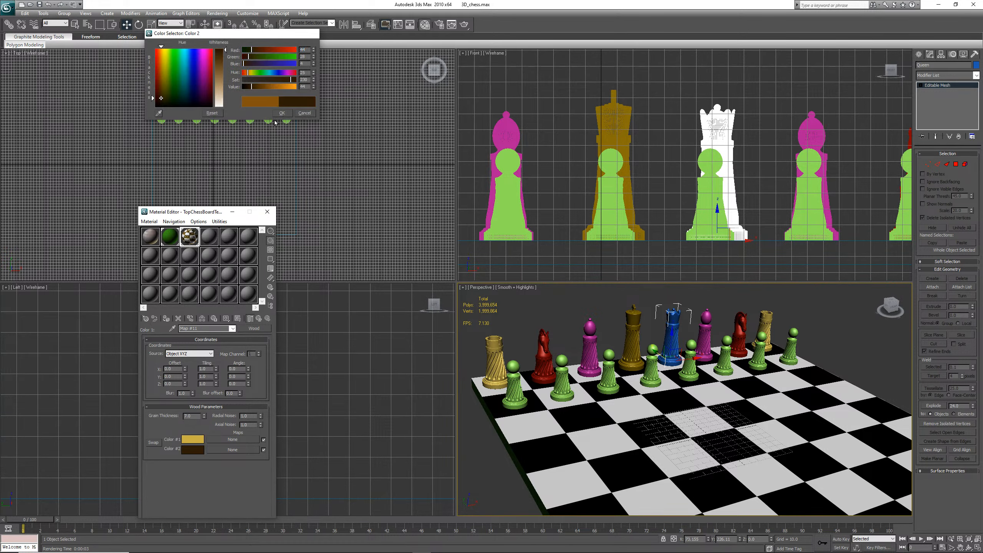
# Darken the wood map's Color 1 with two successive adjustments in the color selector
pyautogui.click(197, 440)
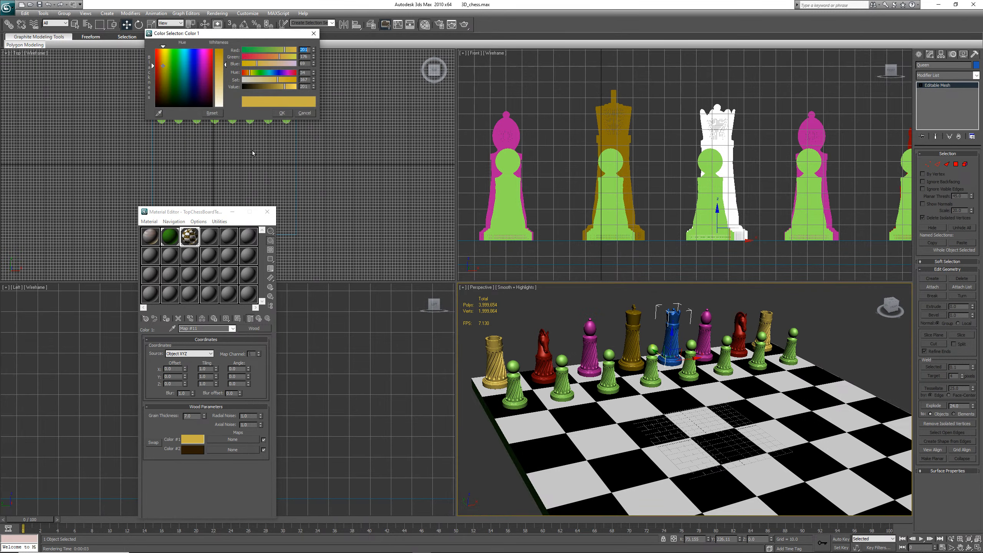
pyautogui.click(269, 87)
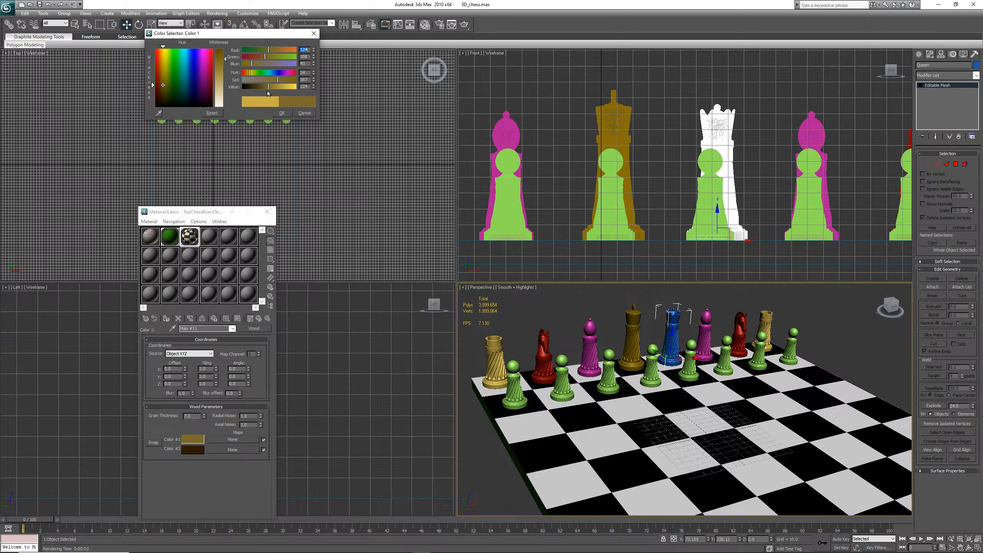
pyautogui.click(282, 113)
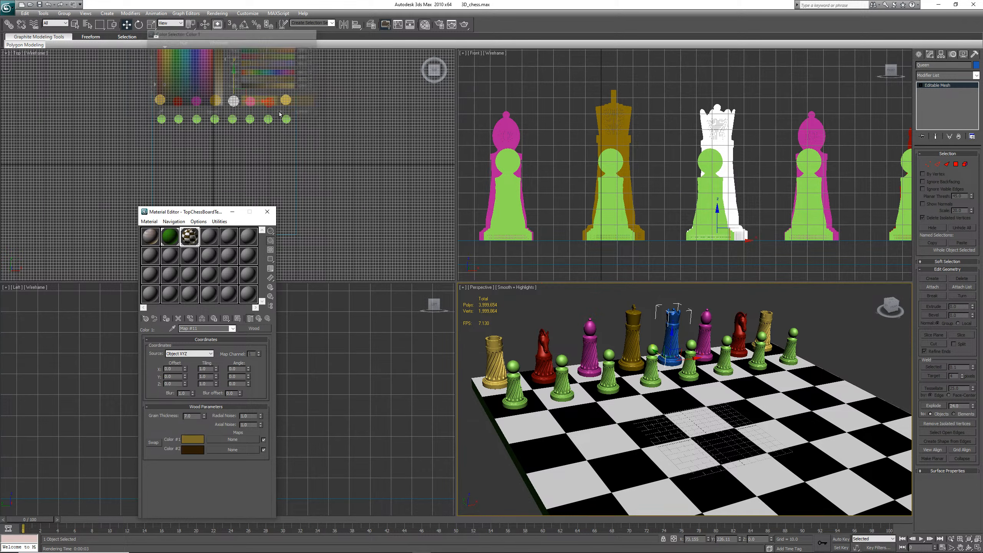
pyautogui.click(193, 439)
pyautogui.click(262, 88)
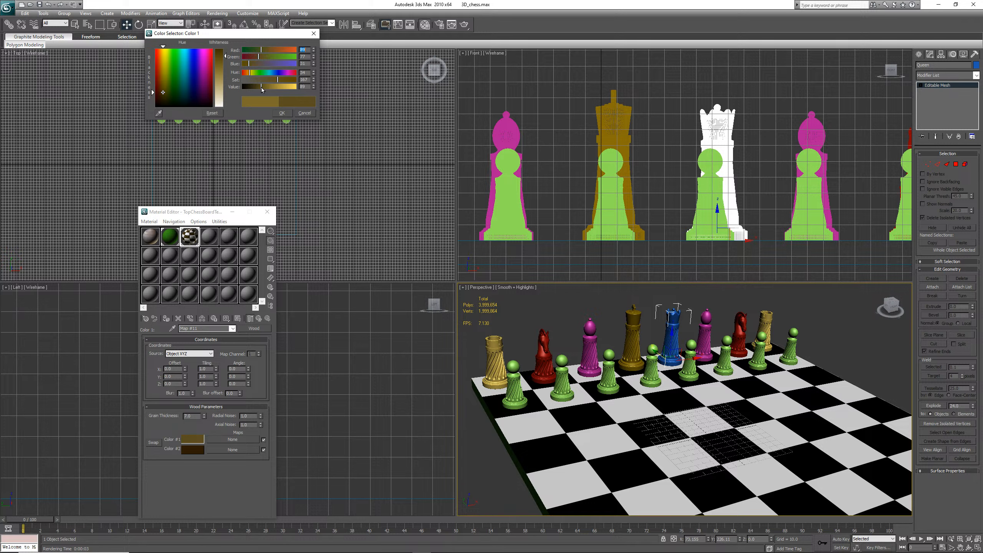
pyautogui.moveTo(262, 89); pyautogui.dragTo(259, 90)
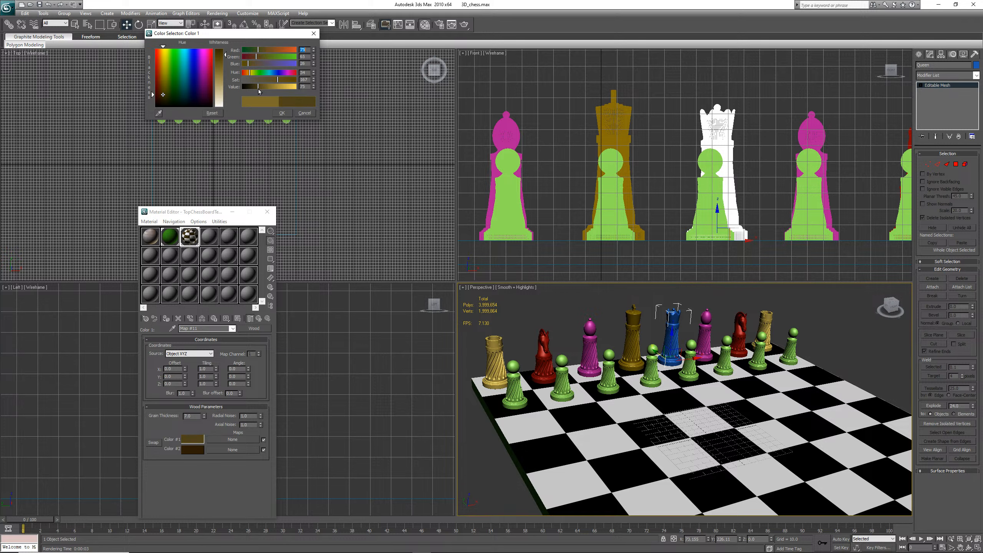
pyautogui.click(283, 116)
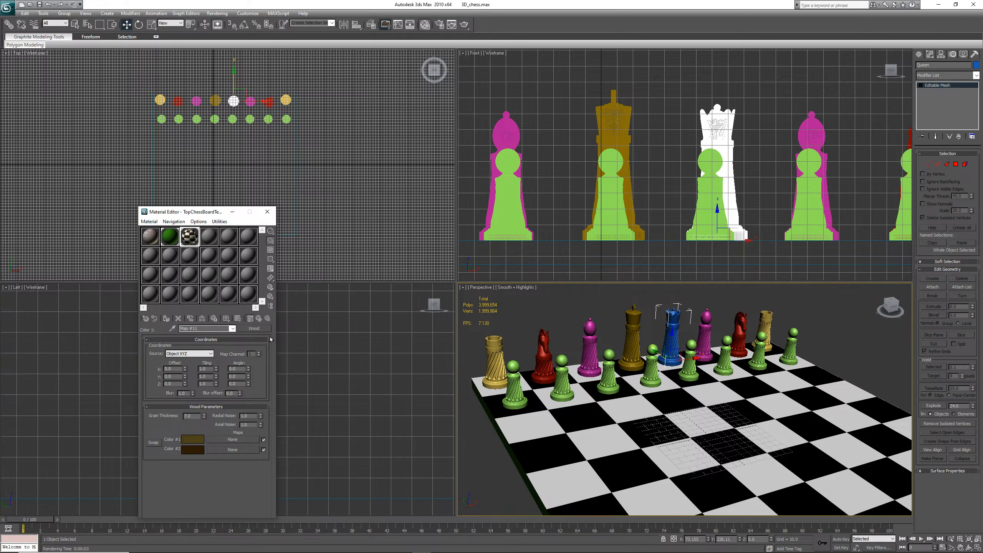
# Save the scene and render the perspective view to check the darker wood squares
pyautogui.click(40, 4)
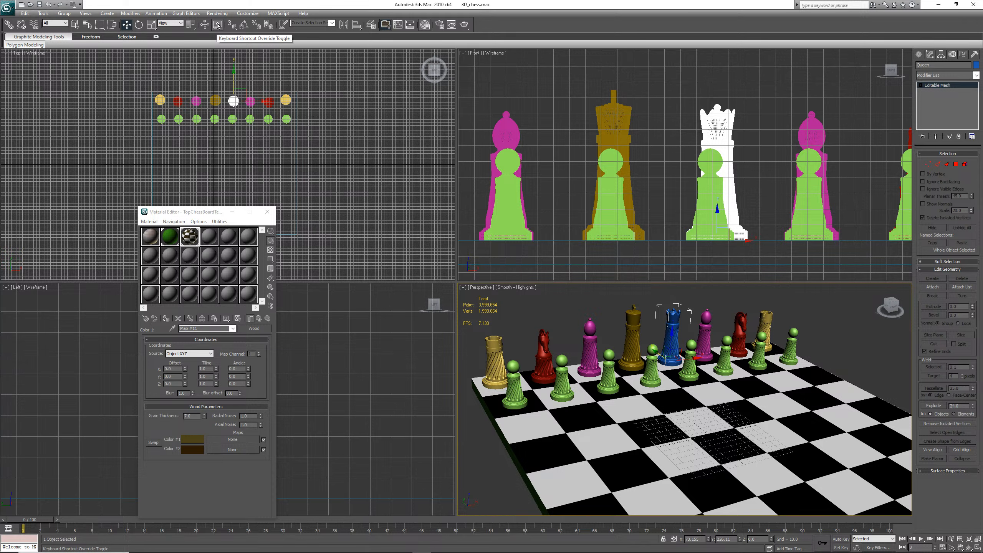
pyautogui.click(217, 25)
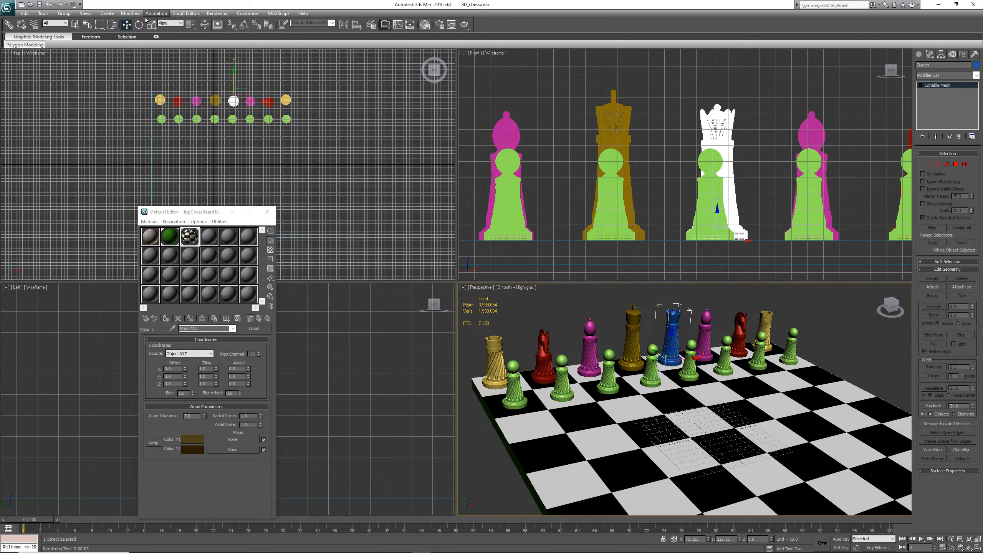
pyautogui.click(218, 13)
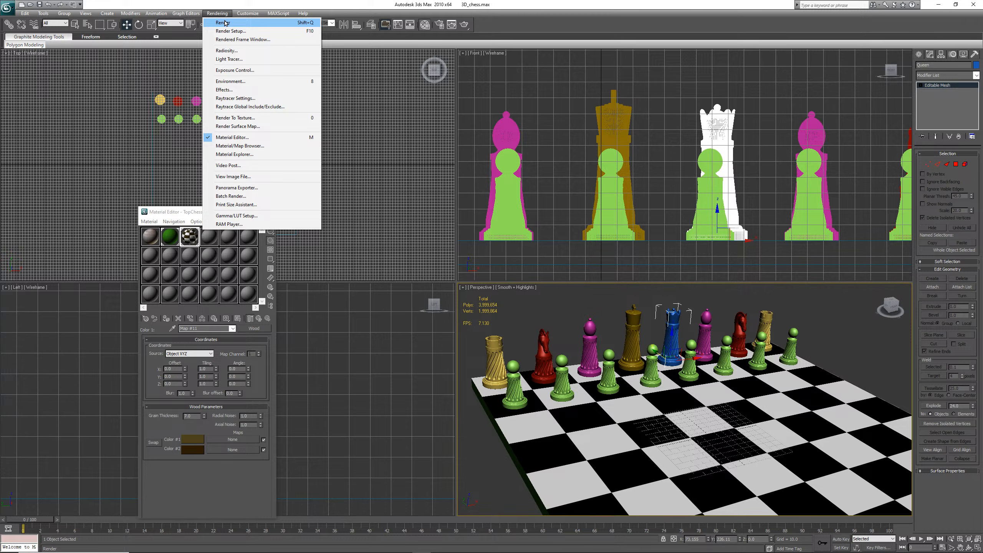
pyautogui.click(224, 22)
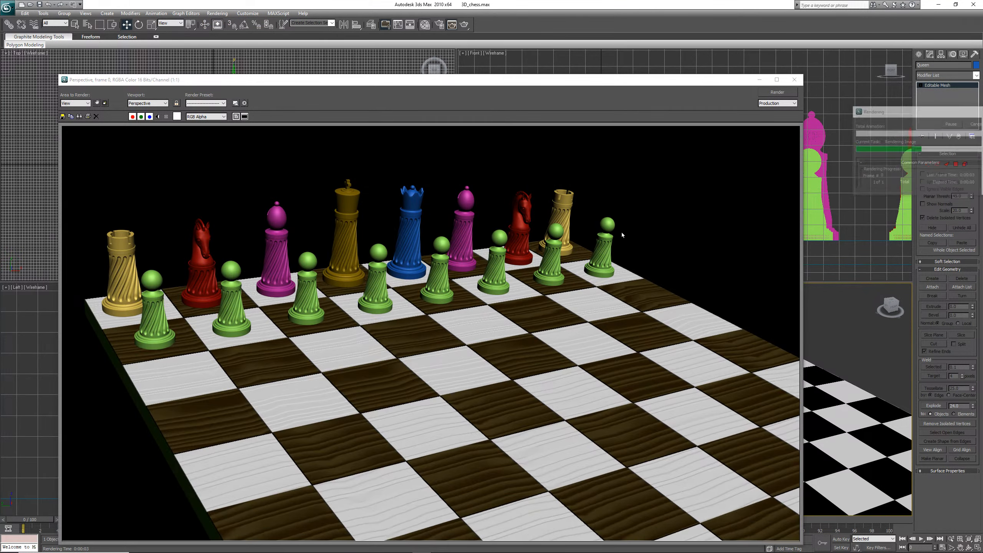
pyautogui.click(794, 79)
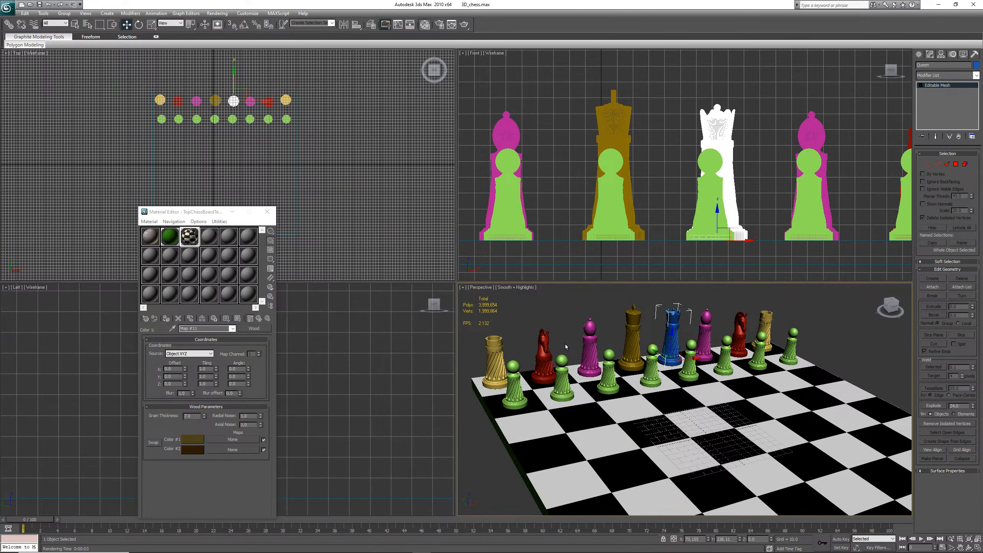
# Set the wood map's Color 1 to a very dark brown in the color selector
pyautogui.click(201, 438)
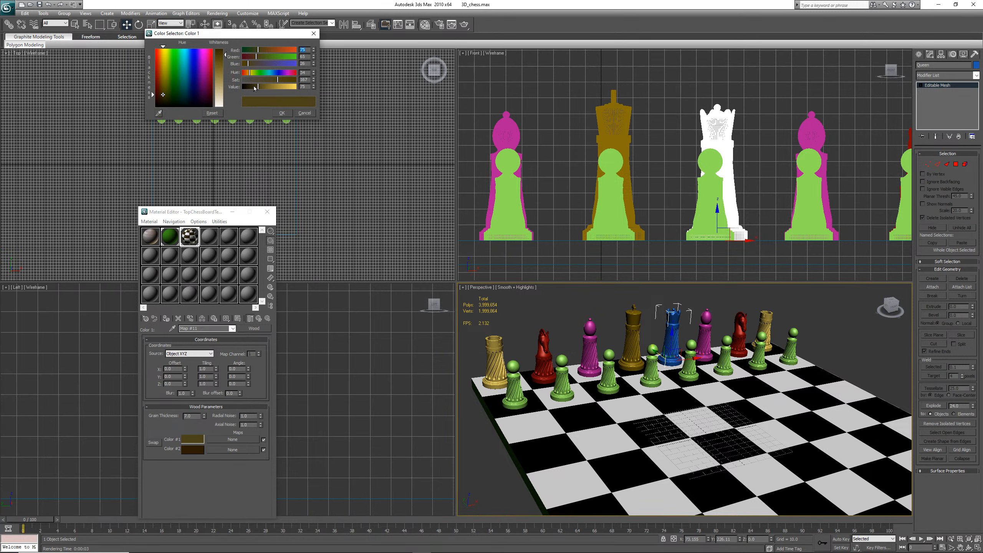
pyautogui.moveTo(258, 87)
pyautogui.mouseDown()
pyautogui.moveTo(209, 90)
pyautogui.moveTo(202, 103)
pyautogui.moveTo(157, 101)
pyautogui.mouseUp()
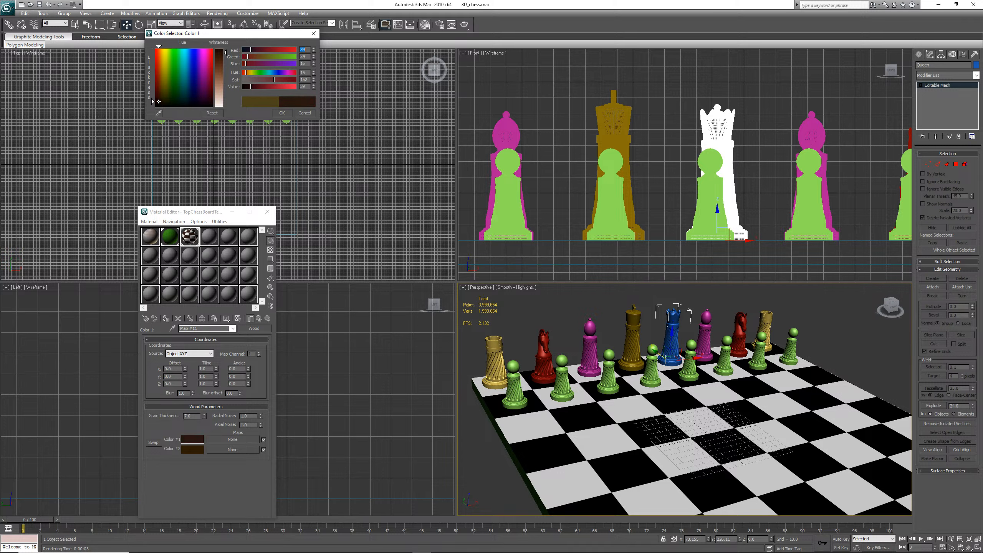
pyautogui.click(282, 112)
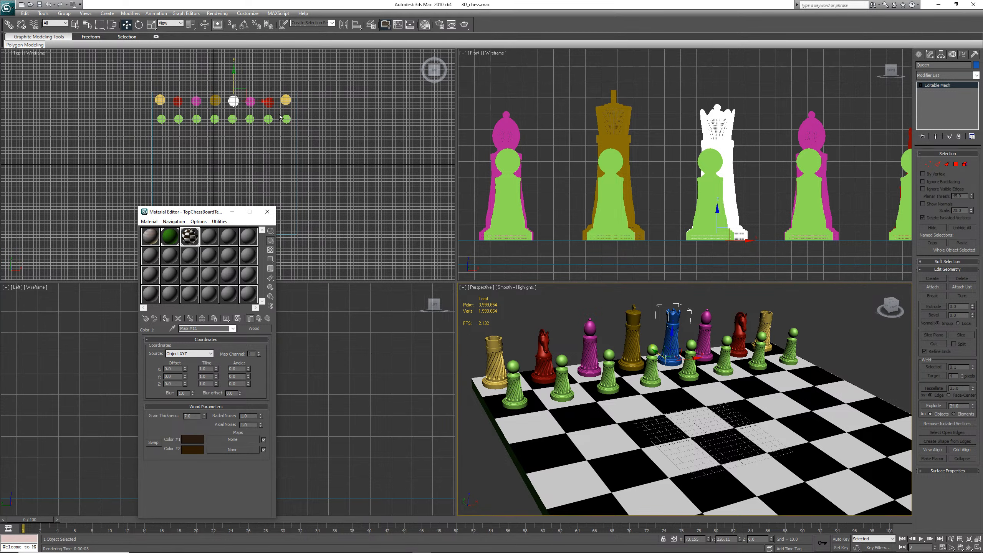
# Select the chessboard and render the perspective view to check the dark squares
pyautogui.rightClick(718, 428)
pyautogui.click(718, 428)
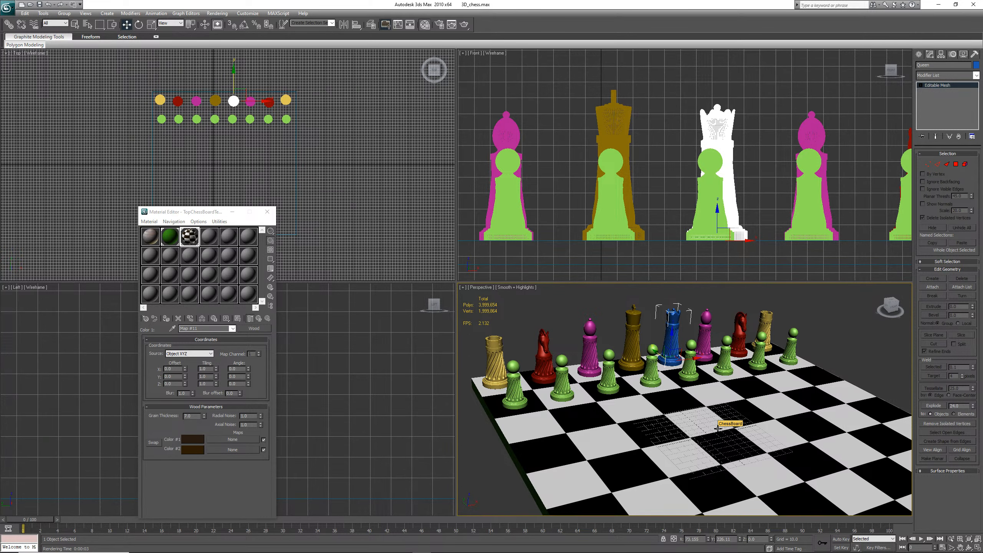
pyautogui.hotkey('shift', 'q')
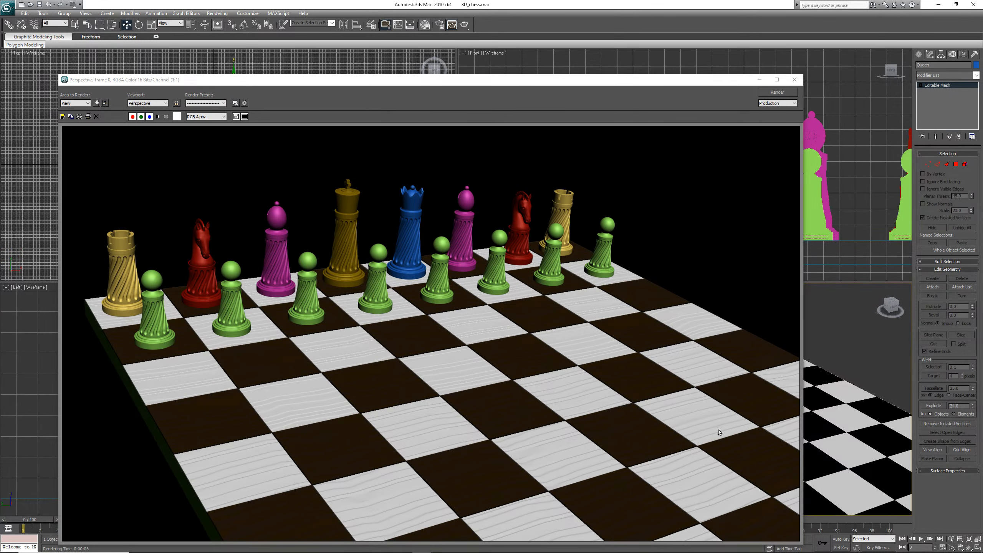
pyautogui.click(795, 79)
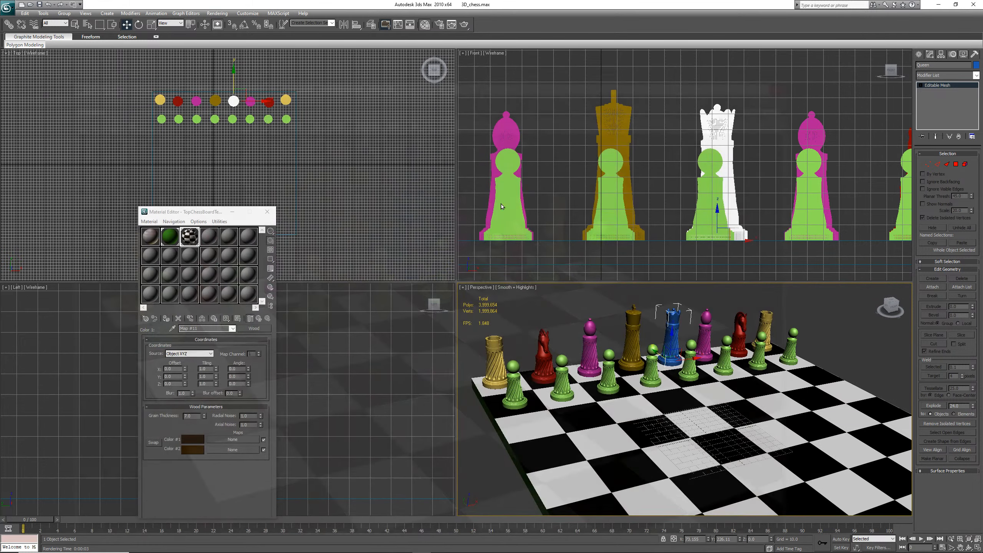
# Adjust the shade of the wood map's second color swatch in the color selector
pyautogui.click(192, 449)
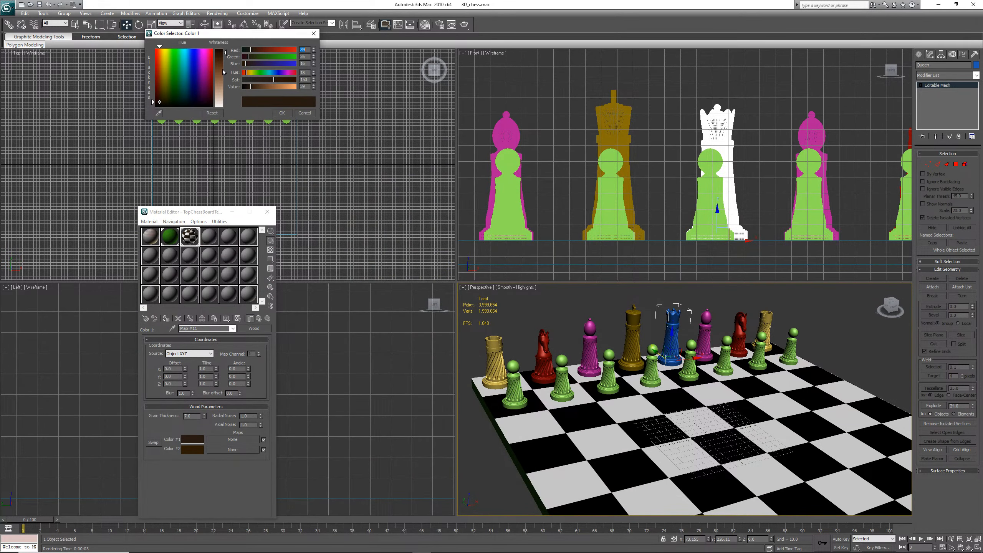
pyautogui.click(224, 58)
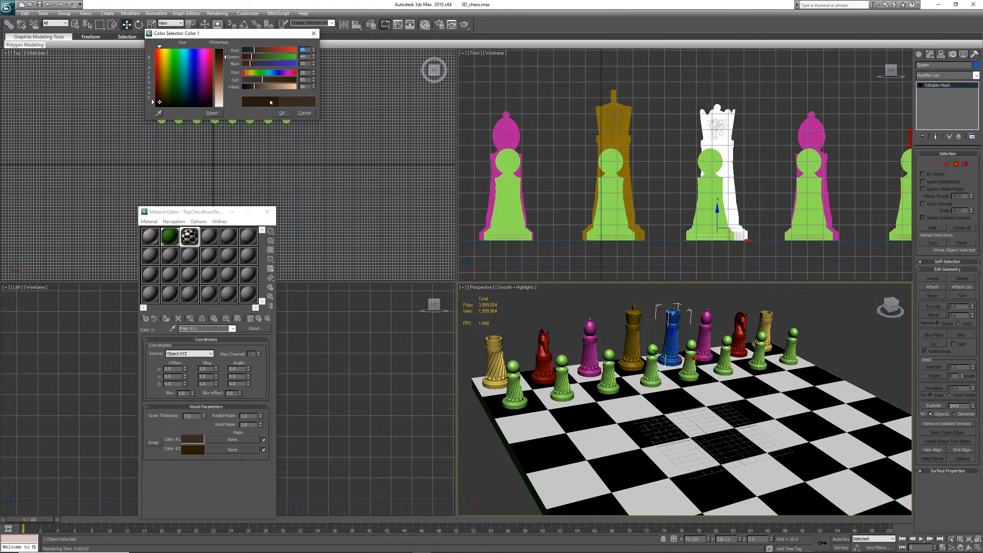
pyautogui.click(282, 112)
# Render the perspective view to check the wood grain and save the scene
pyautogui.rightClick(702, 425)
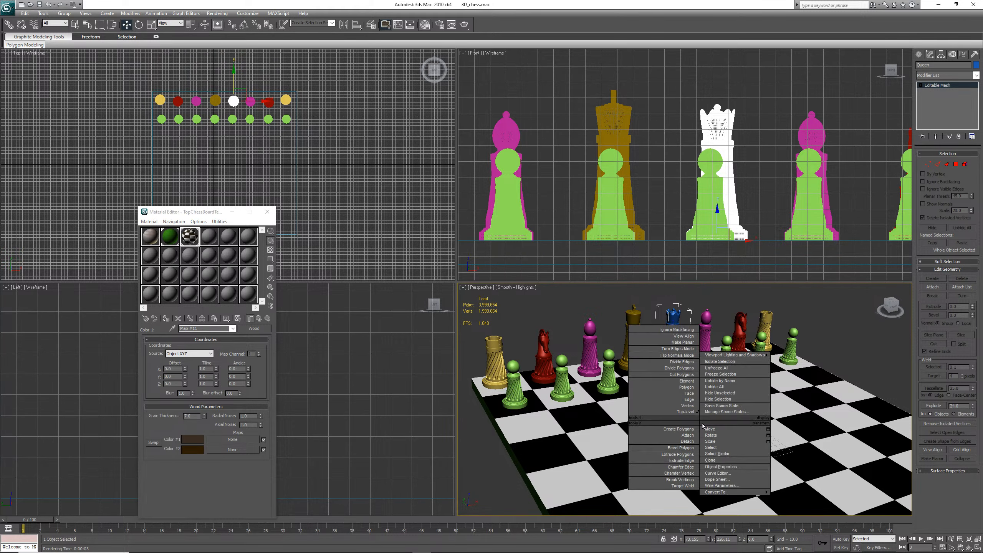
pyautogui.press('Escape')
pyautogui.hotkey('shift', 'q')
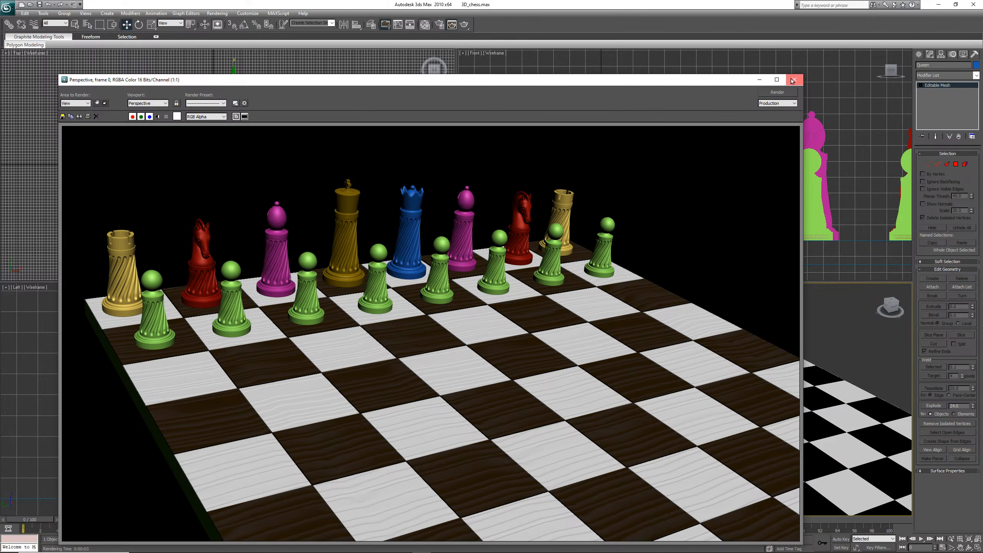
pyautogui.click(793, 80)
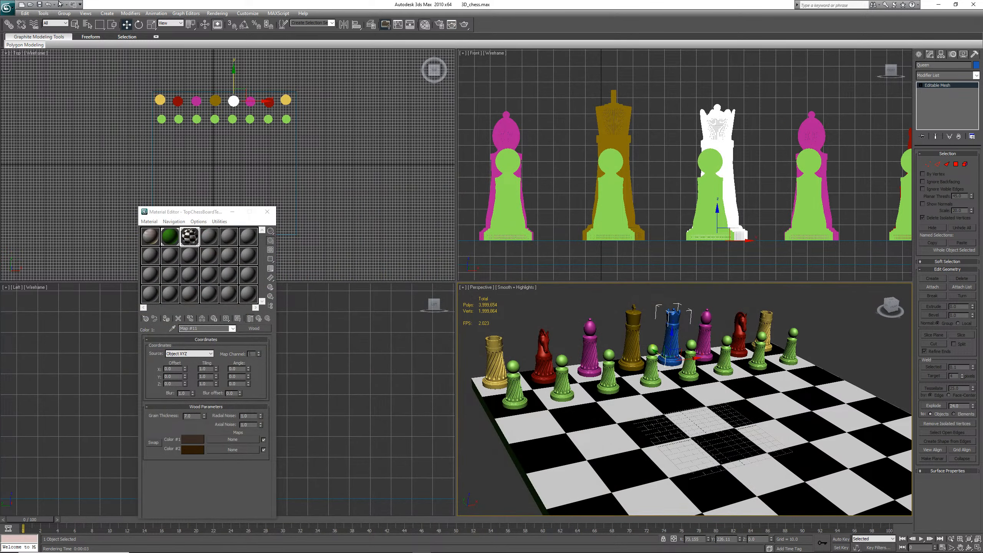
pyautogui.click(39, 4)
# Return to the Checker map and assign a Wood map to its Color 2
pyautogui.click(260, 319)
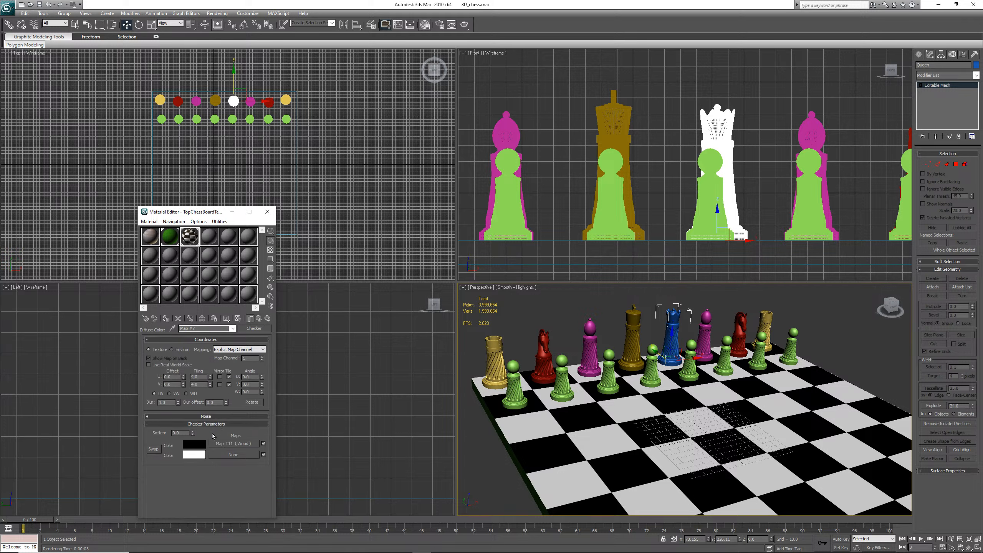
pyautogui.click(242, 455)
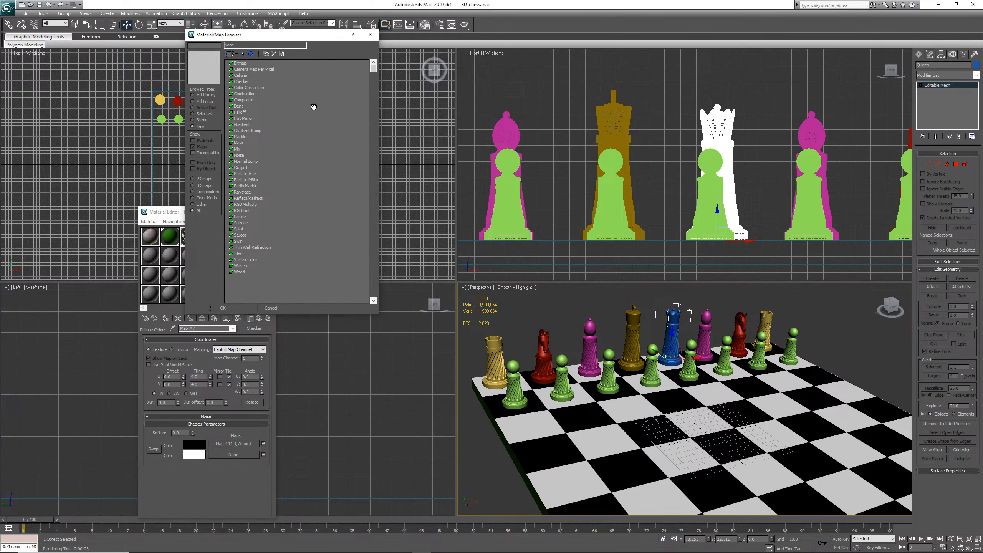
pyautogui.click(239, 272)
pyautogui.click(234, 312)
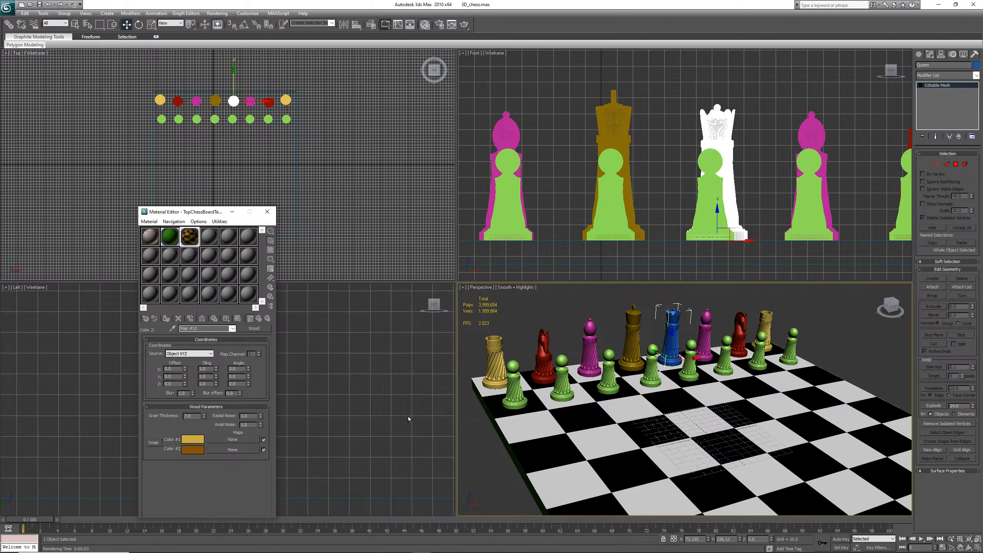
# Select the chessboard and render the perspective view
pyautogui.rightClick(682, 416)
pyautogui.click(682, 415)
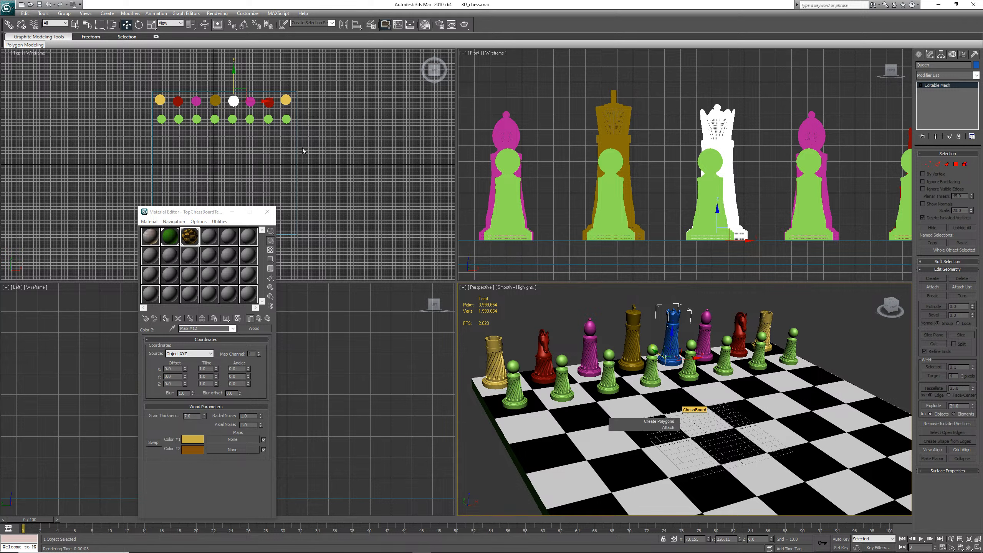
pyautogui.click(217, 13)
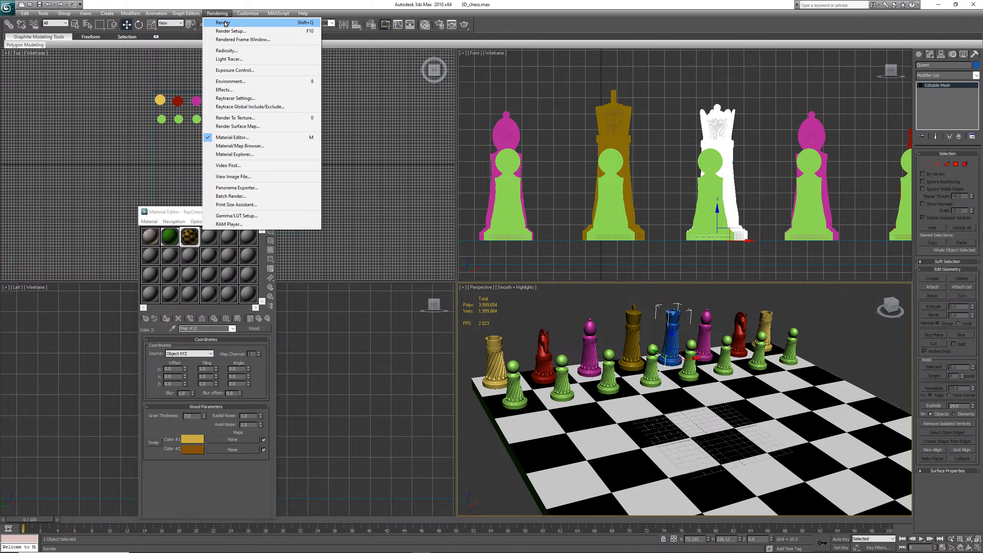
pyautogui.click(223, 23)
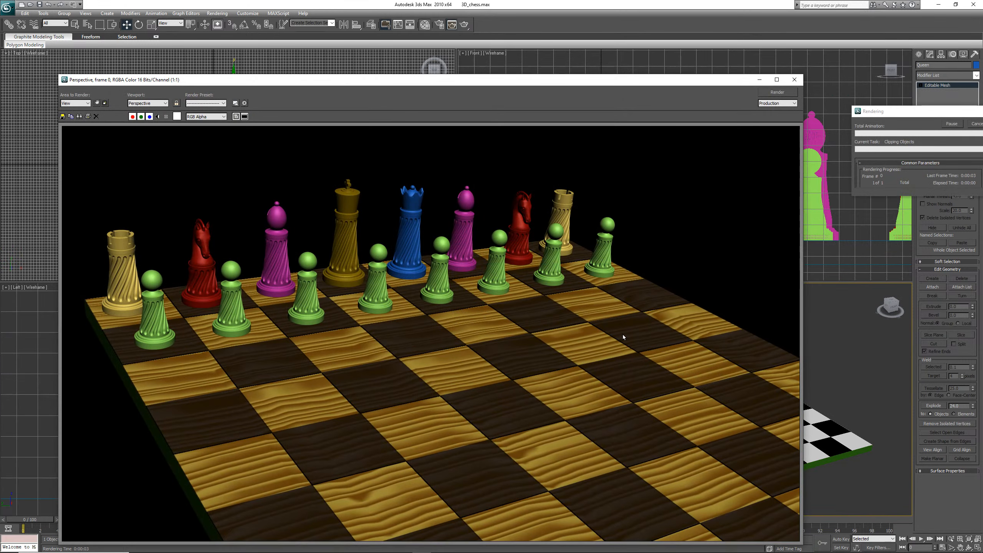
# Render the perspective view, then apply the chessboard material to the entire board object including its sides
pyautogui.hotkey('shift', 'q')
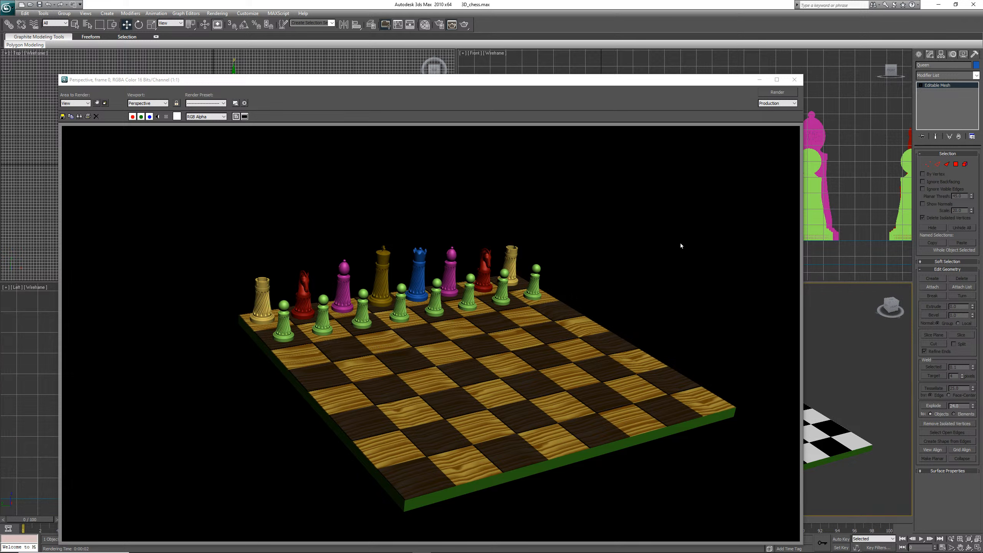
pyautogui.click(794, 82)
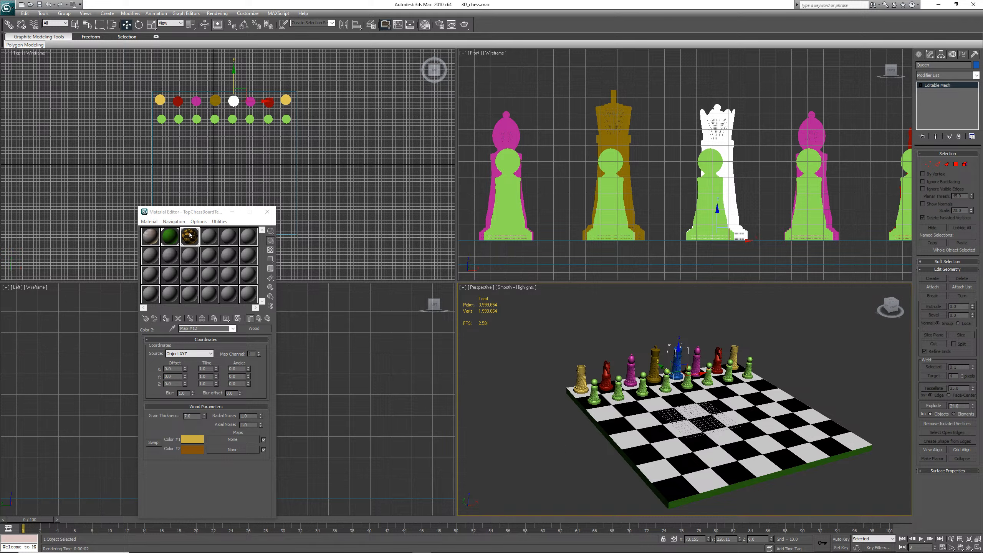
pyautogui.click(756, 479)
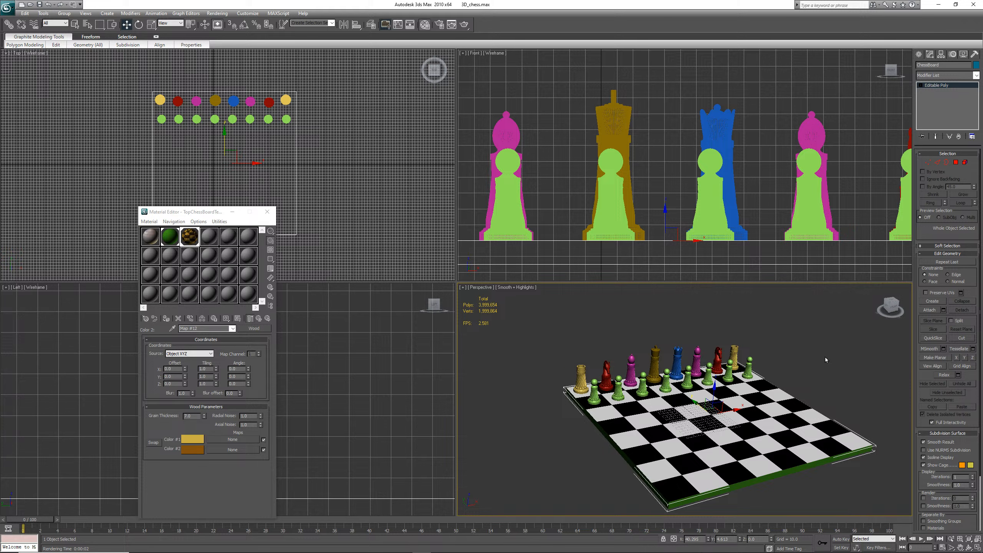
pyautogui.click(956, 163)
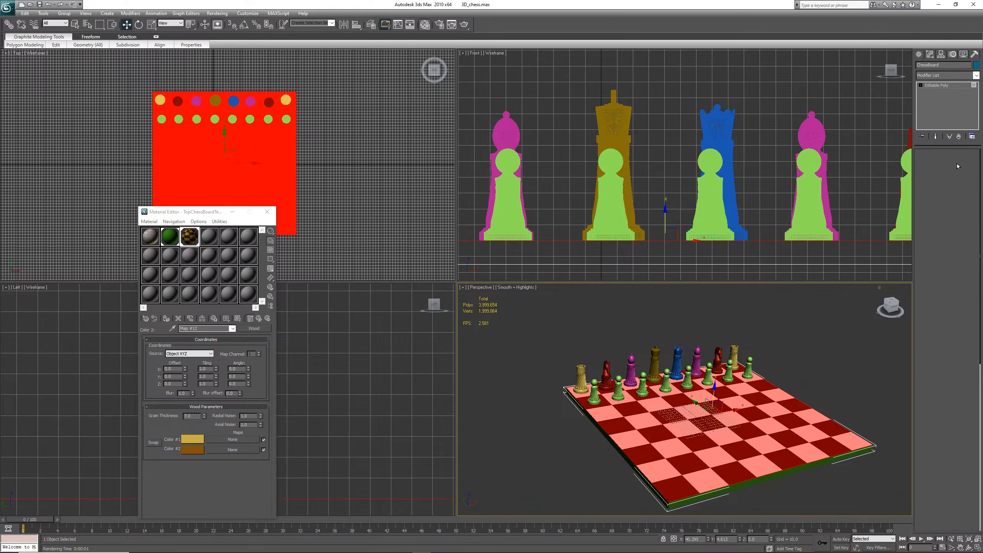
pyautogui.click(792, 469)
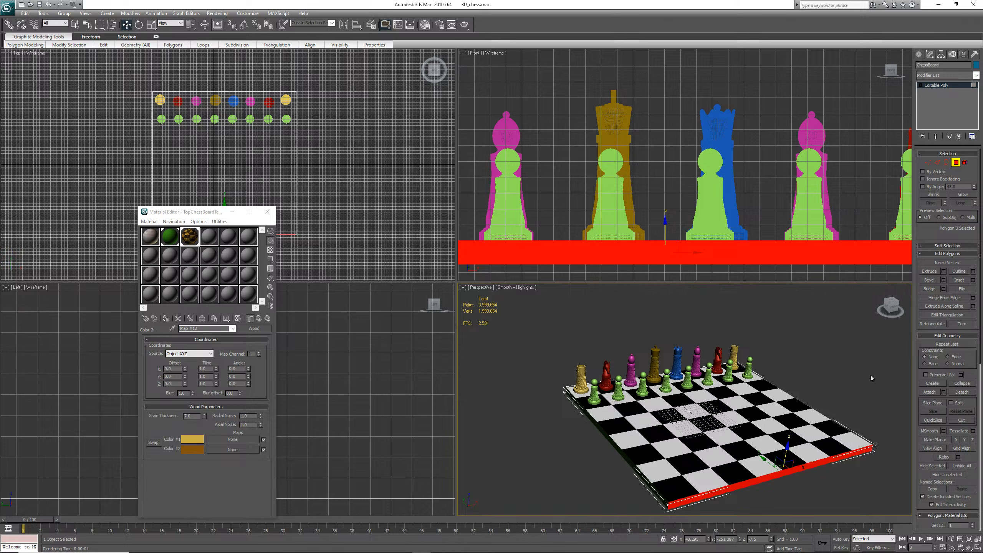
pyautogui.click(956, 164)
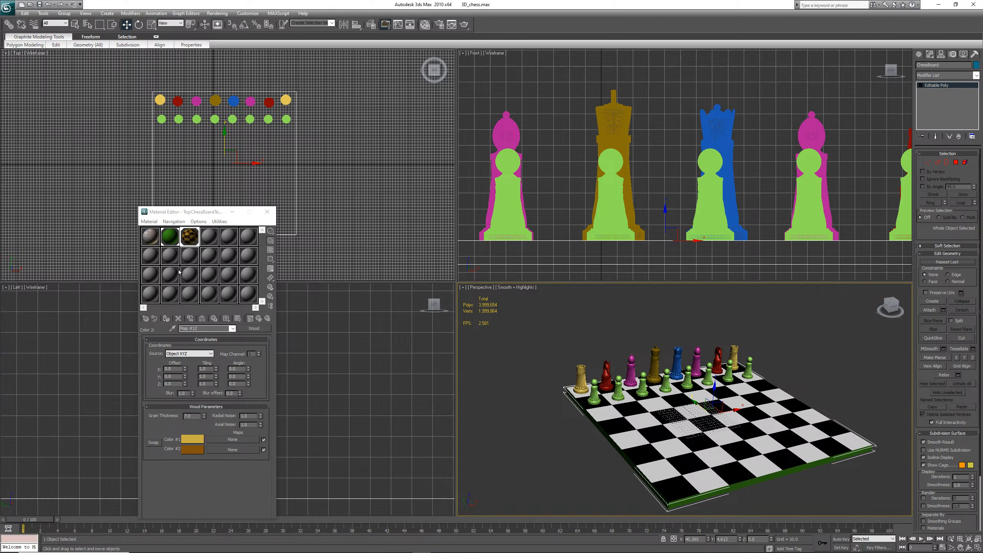
pyautogui.click(166, 319)
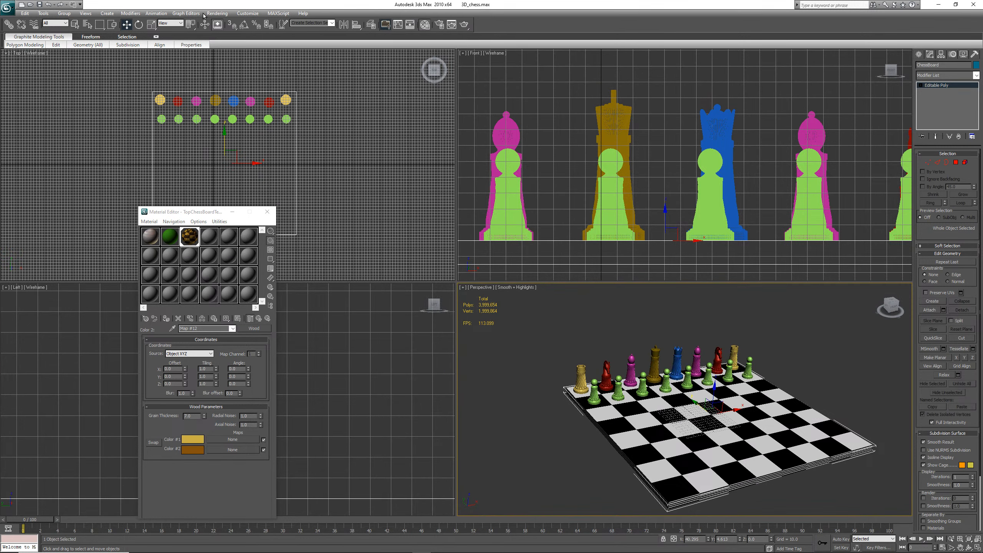
# Render the perspective view to check the wood texture on the board's sides
pyautogui.click(217, 13)
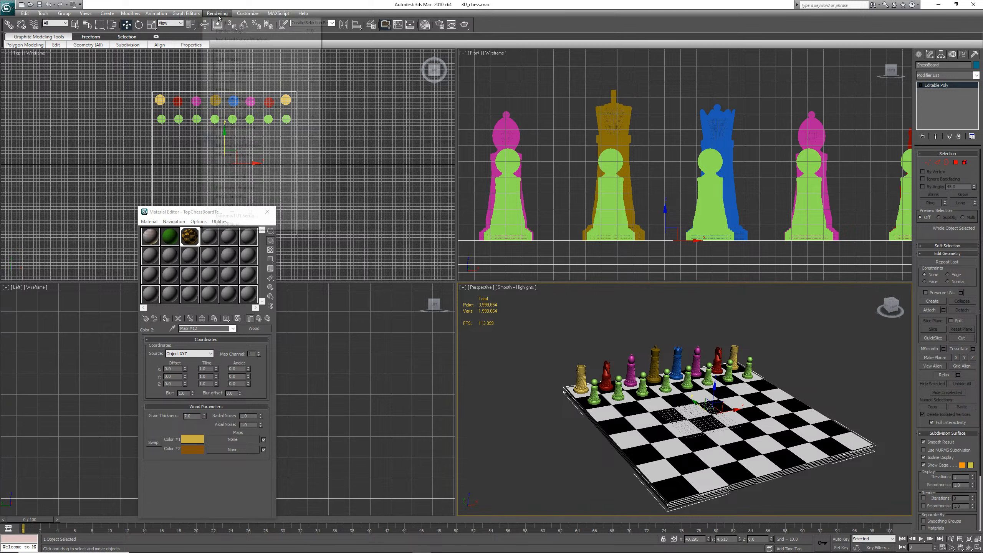
pyautogui.click(222, 22)
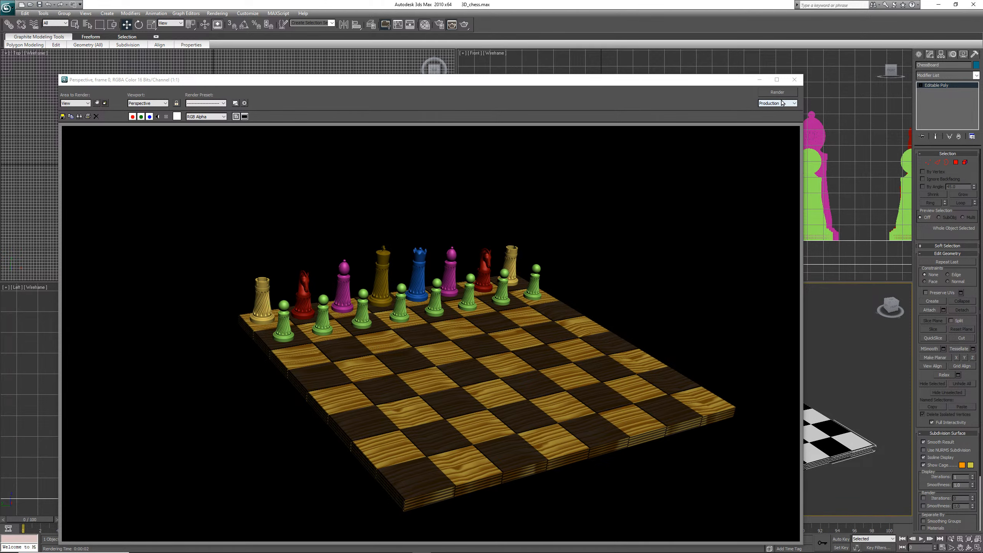
pyautogui.click(794, 80)
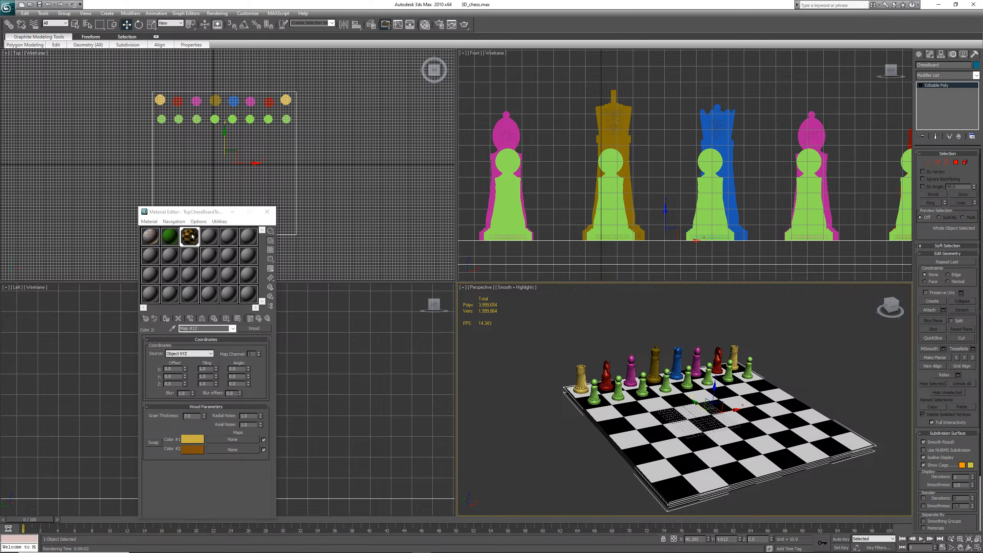
# Save the scene
pyautogui.moveTo(193, 236); pyautogui.dragTo(191, 236)
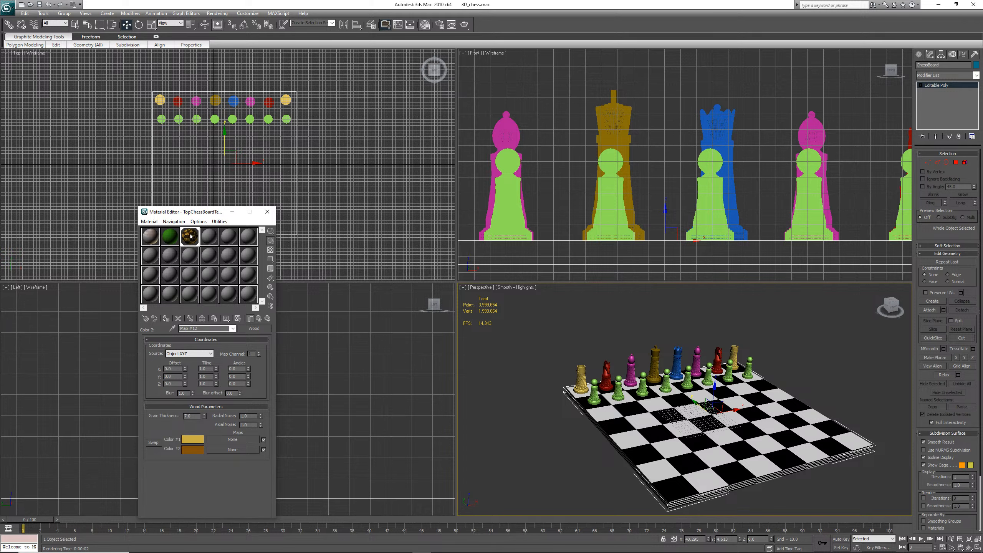
pyautogui.click(46, 6)
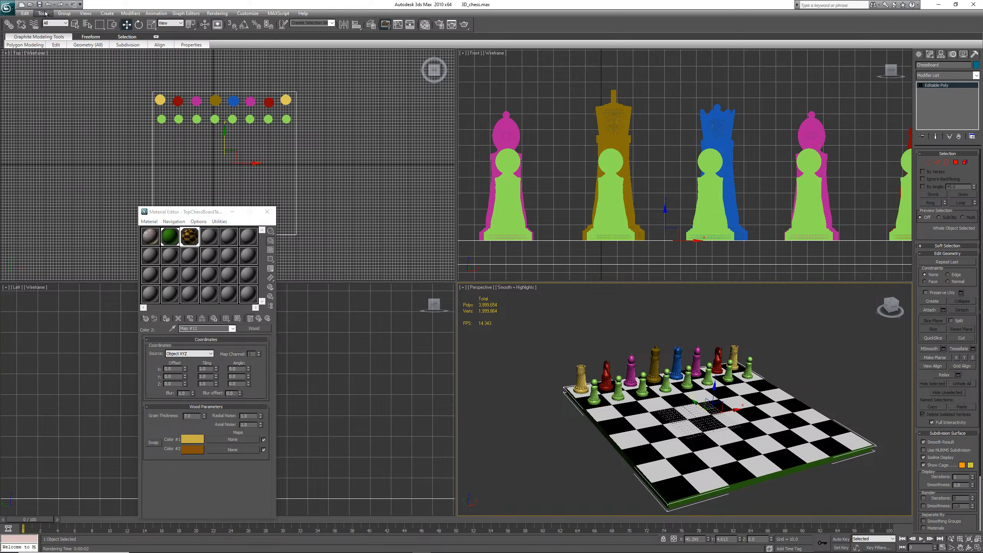
pyautogui.click(40, 4)
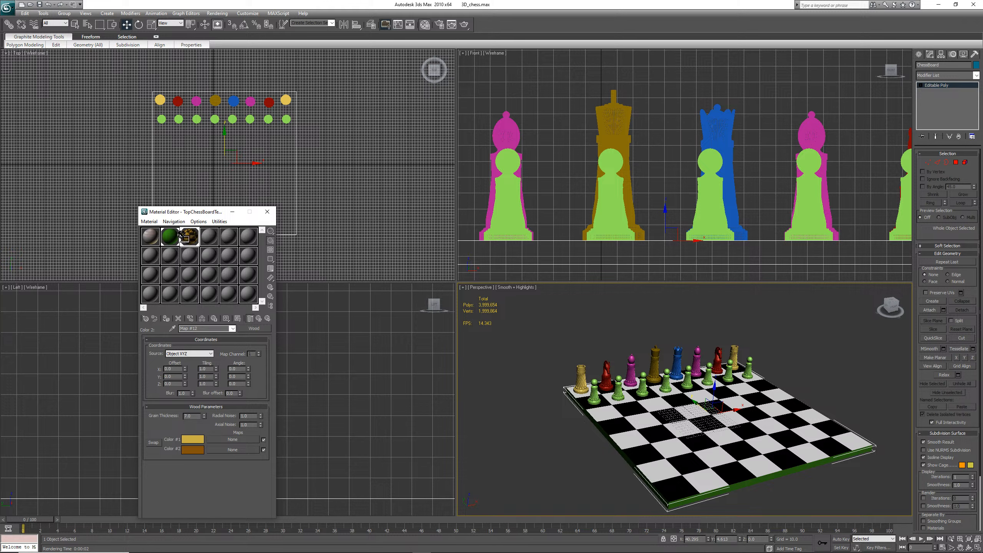
# Duplicate the chessboard material into the second sample slot and compare the two slots
pyautogui.click(169, 237)
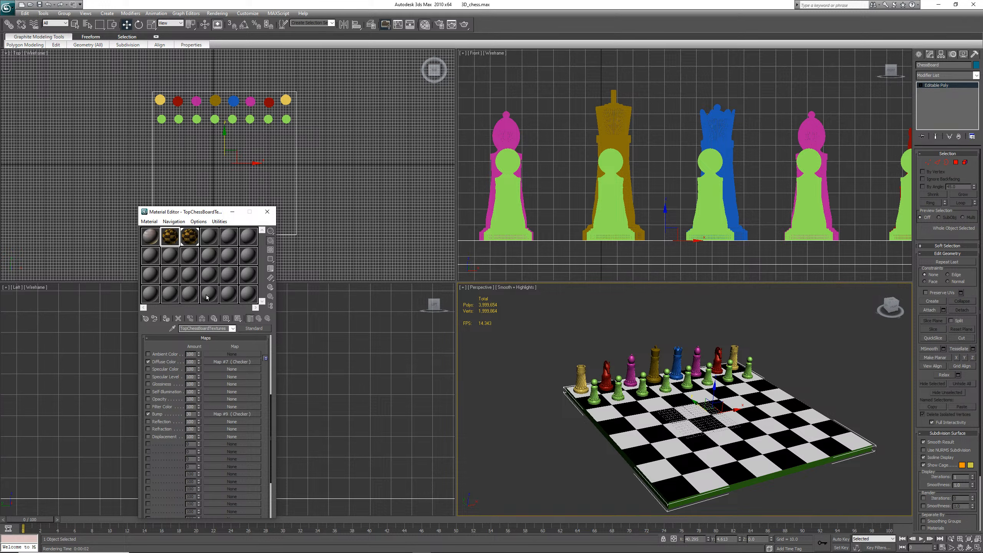
pyautogui.click(191, 243)
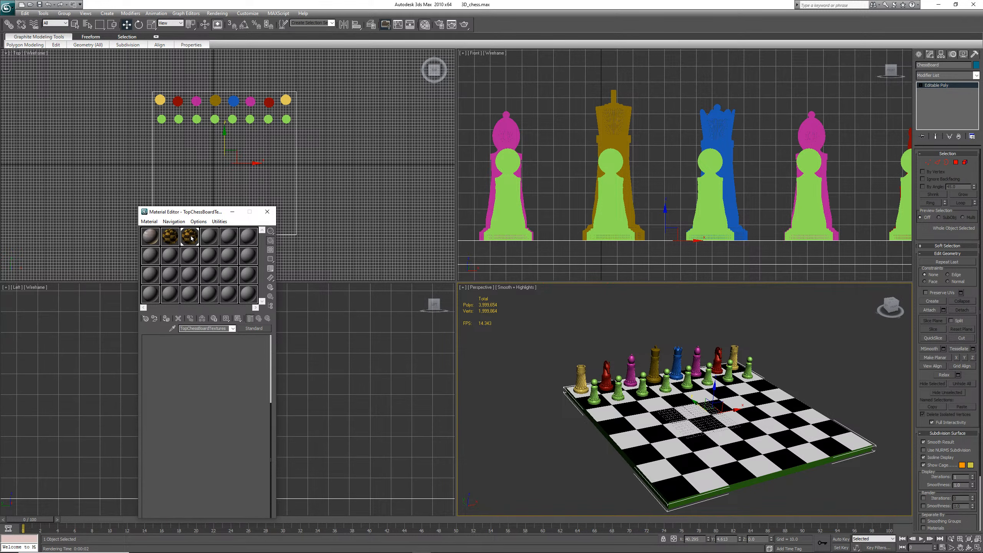
pyautogui.click(171, 240)
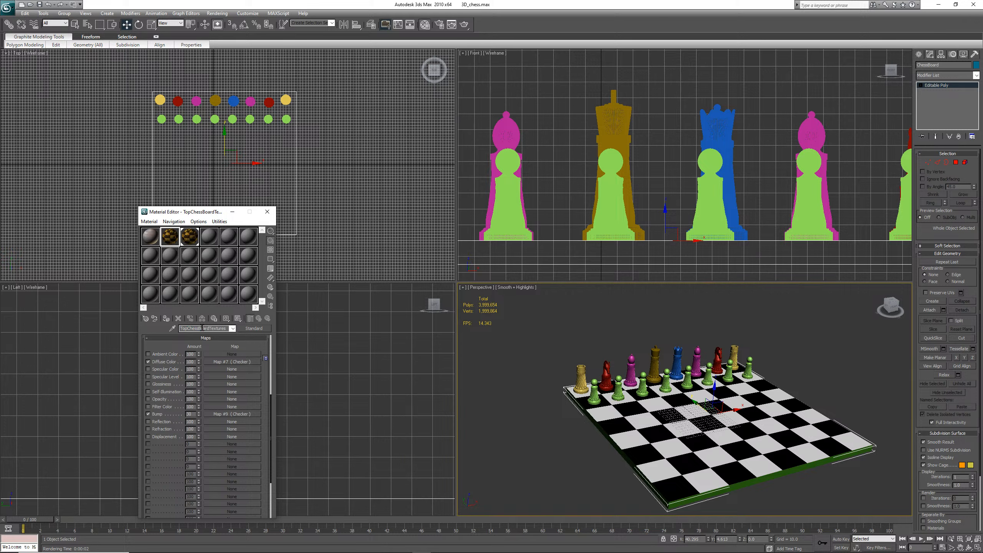
pyautogui.click(190, 235)
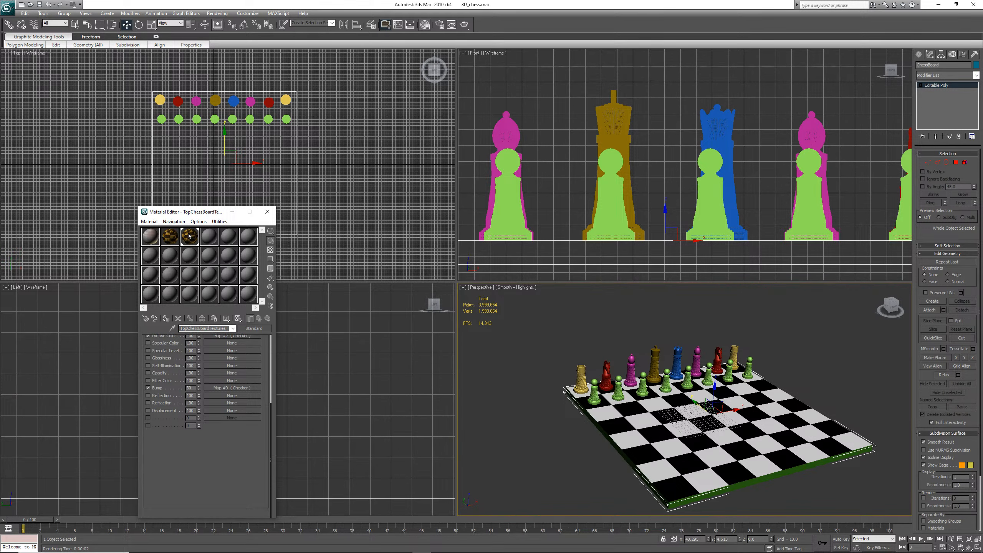
pyautogui.click(167, 234)
# Copy the material name and rename the third slot's Wood map as EntireChessBoardTextures
pyautogui.click(208, 327)
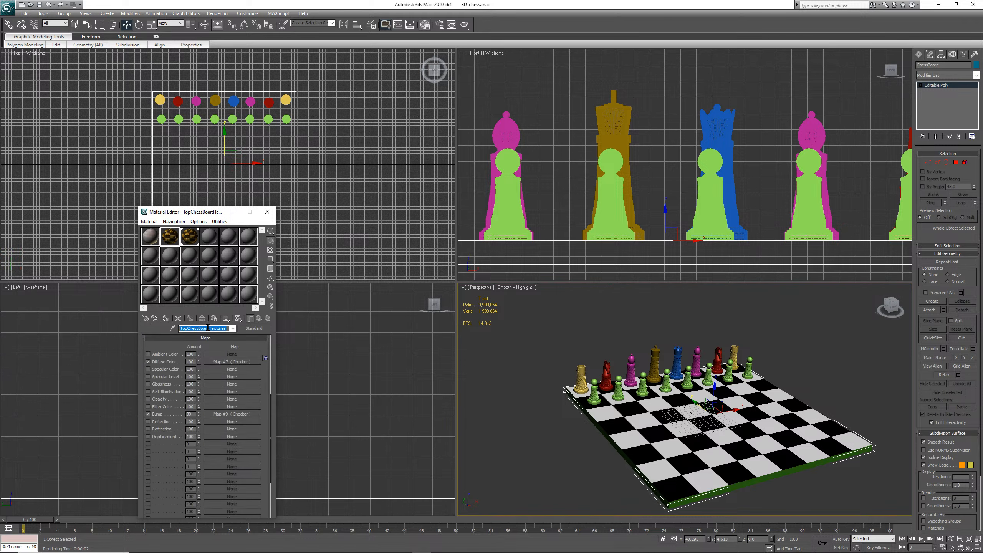
pyautogui.rightClick(208, 328)
pyautogui.click(182, 354)
pyautogui.click(189, 240)
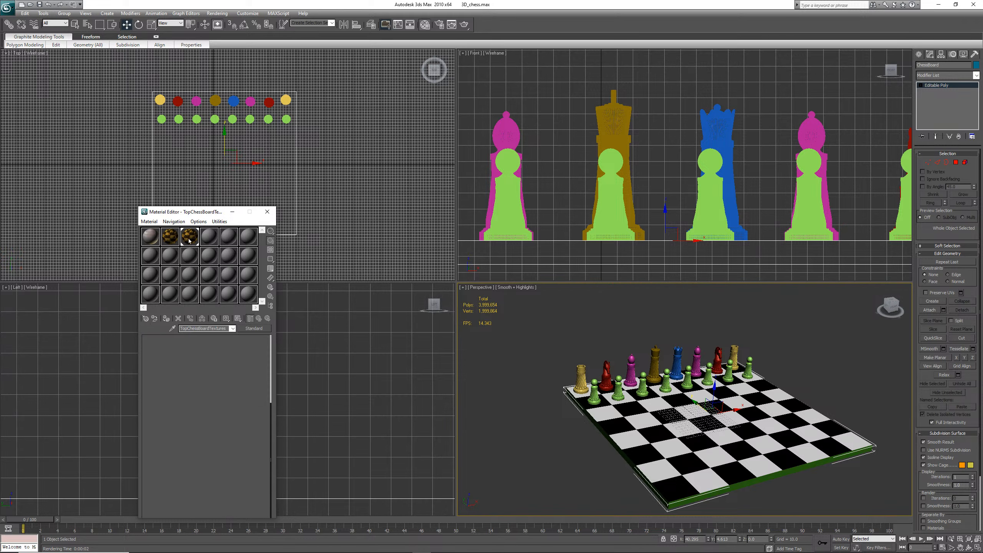
pyautogui.moveTo(200, 328); pyautogui.dragTo(158, 331)
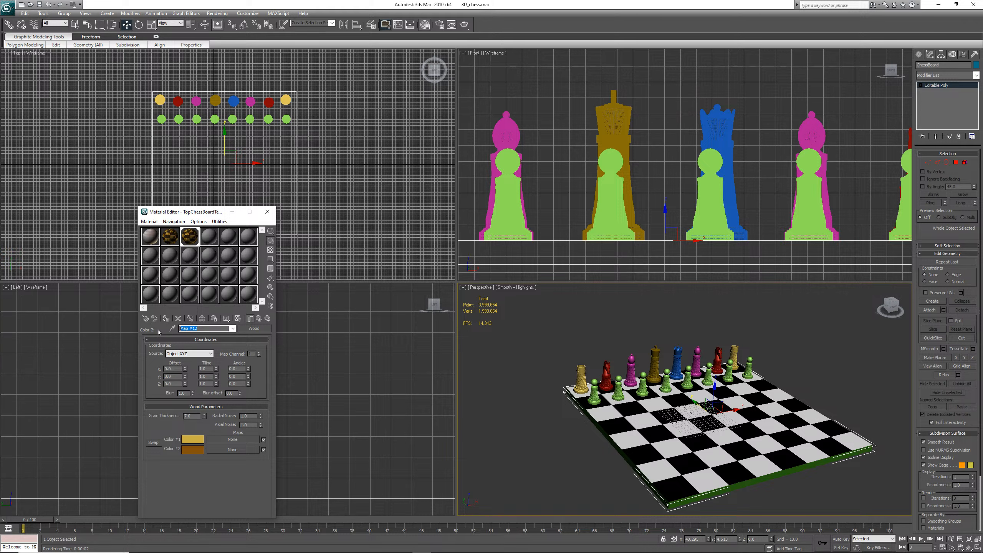
pyautogui.hotkey('ctrl', 'v')
pyautogui.moveTo(187, 328); pyautogui.dragTo(165, 328)
pyautogui.write('Entire')
# Assign the third slot's material to the chessboard and render the perspective view
pyautogui.click(956, 163)
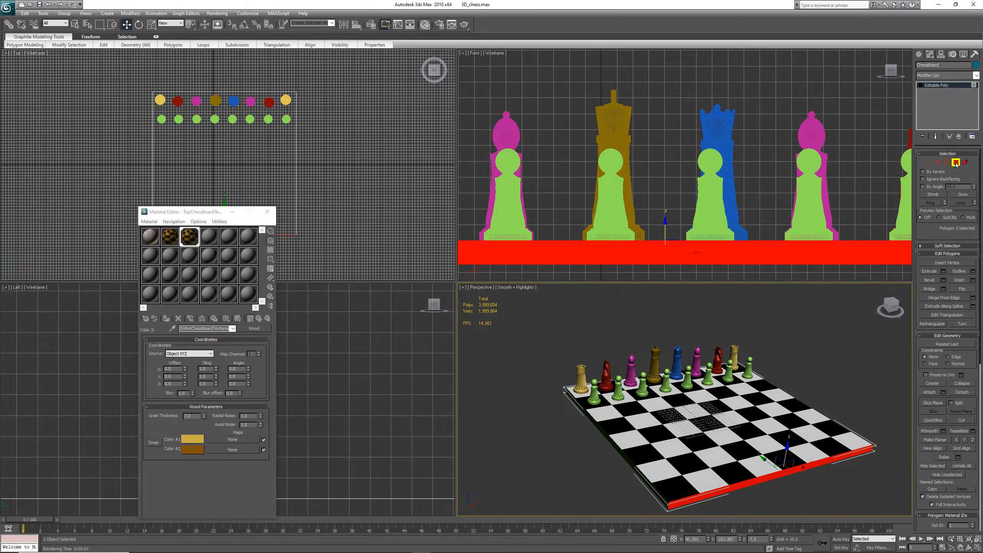
pyautogui.click(956, 163)
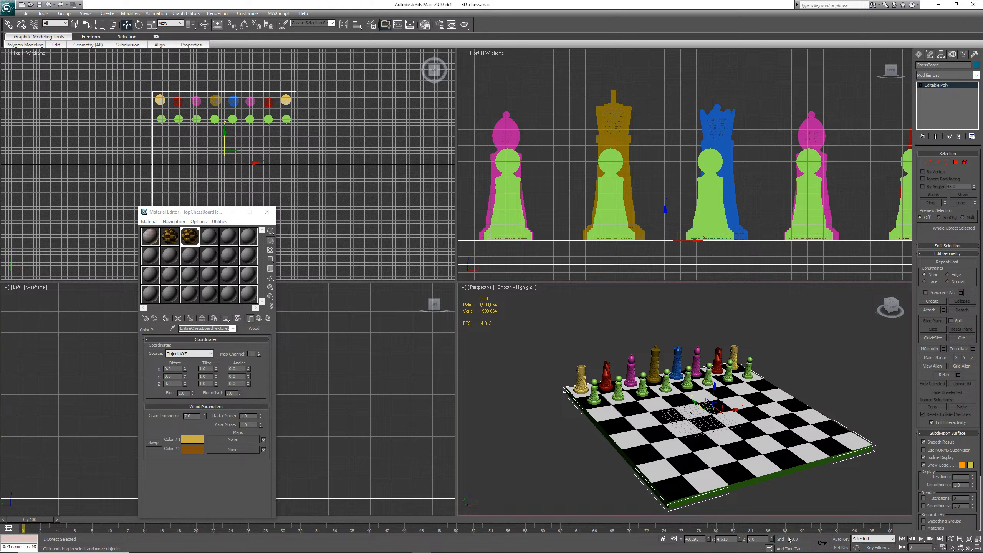
pyautogui.click(166, 319)
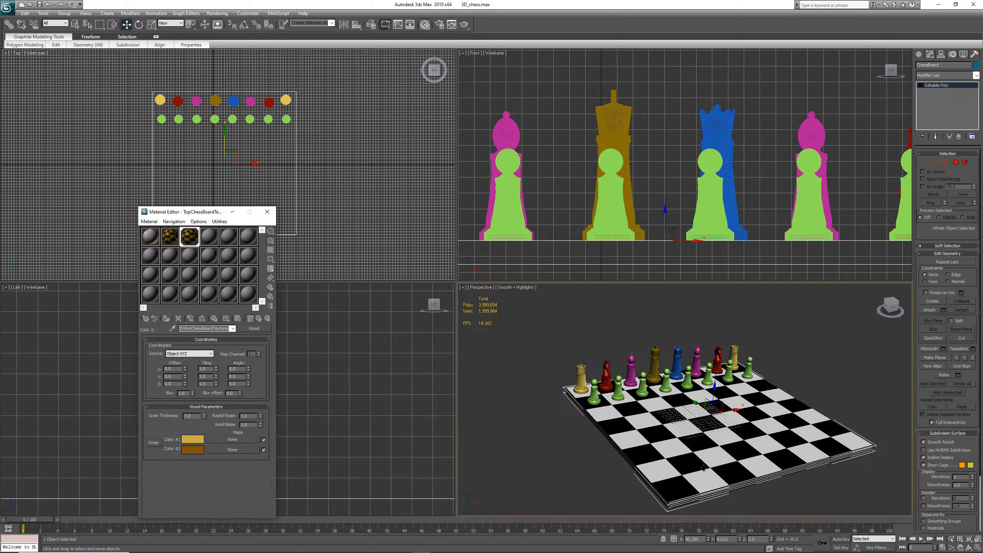
pyautogui.click(746, 470)
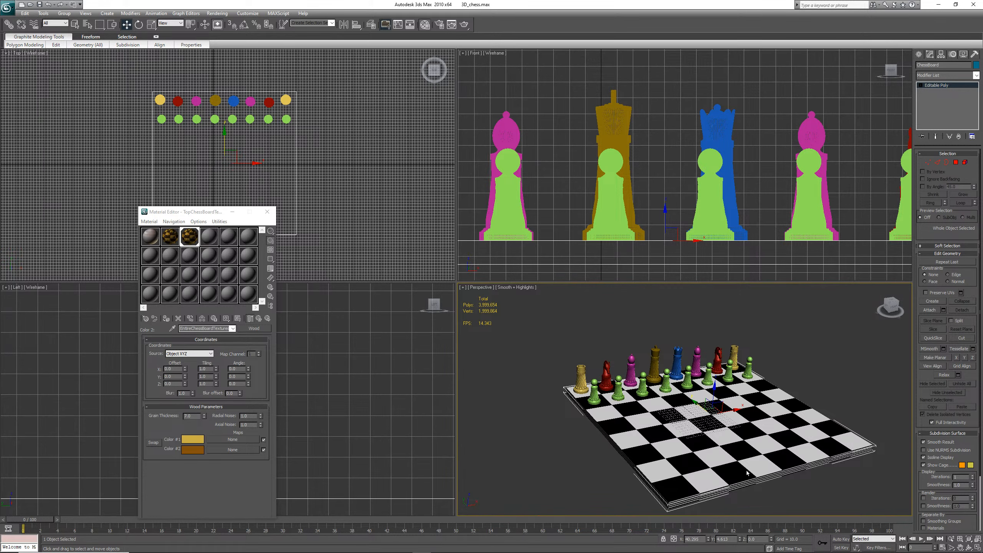
pyautogui.hotkey('shift', 'q')
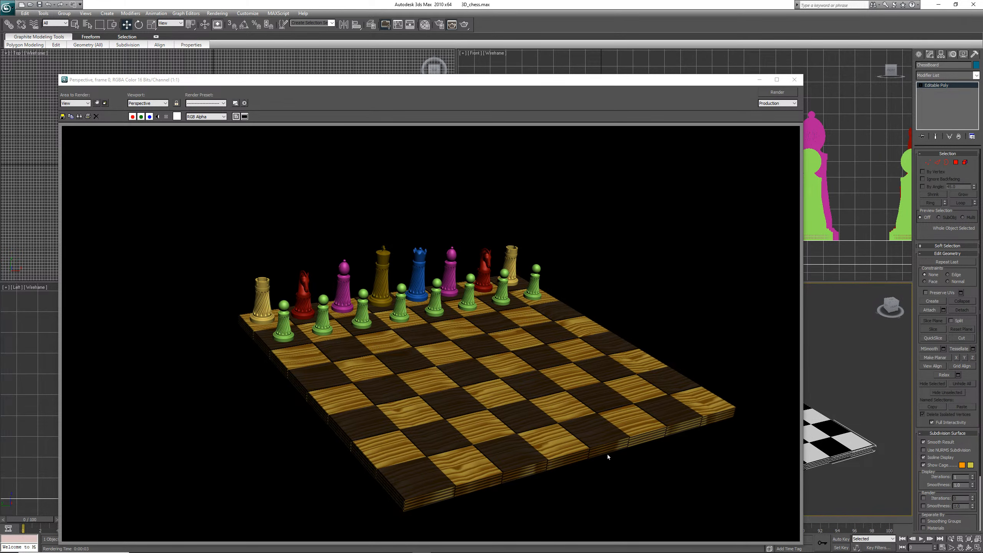
pyautogui.click(792, 80)
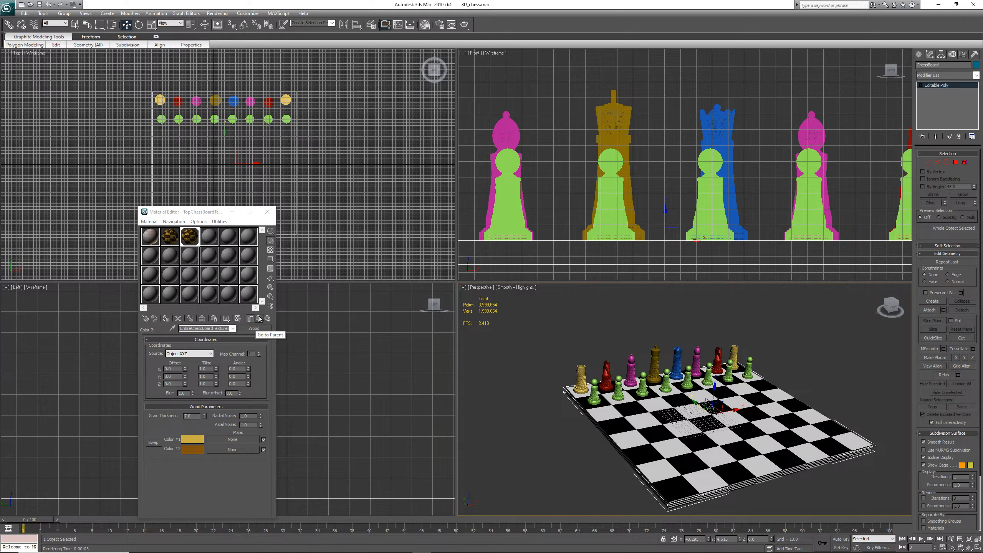
# Return to the third slot's top-level material and rename it EntireChessBoardTextures
pyautogui.click(191, 238)
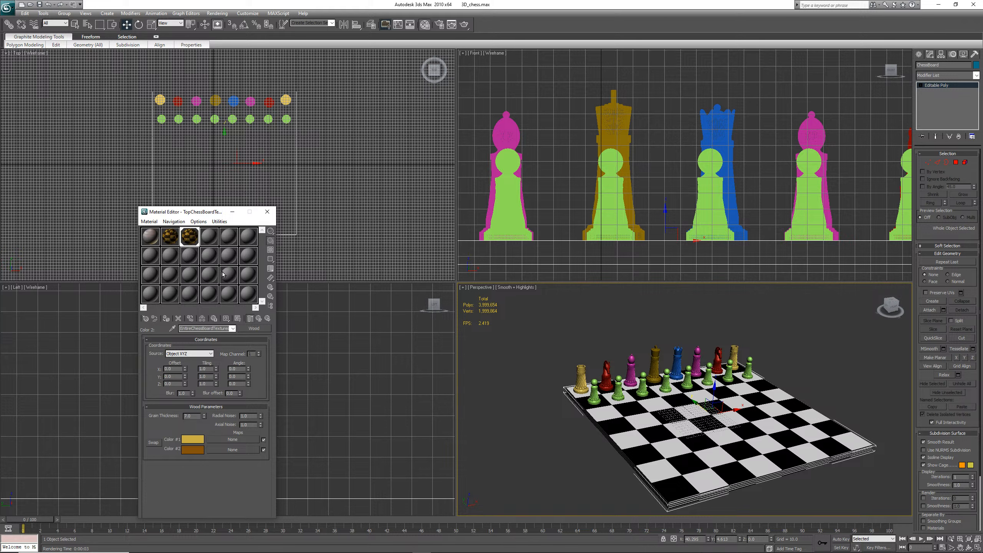
pyautogui.click(258, 319)
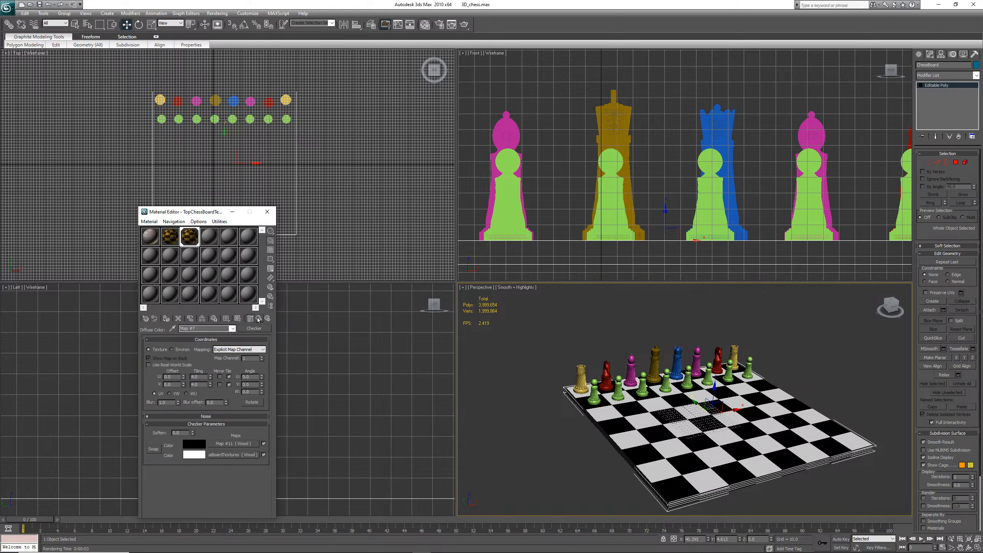
pyautogui.click(258, 319)
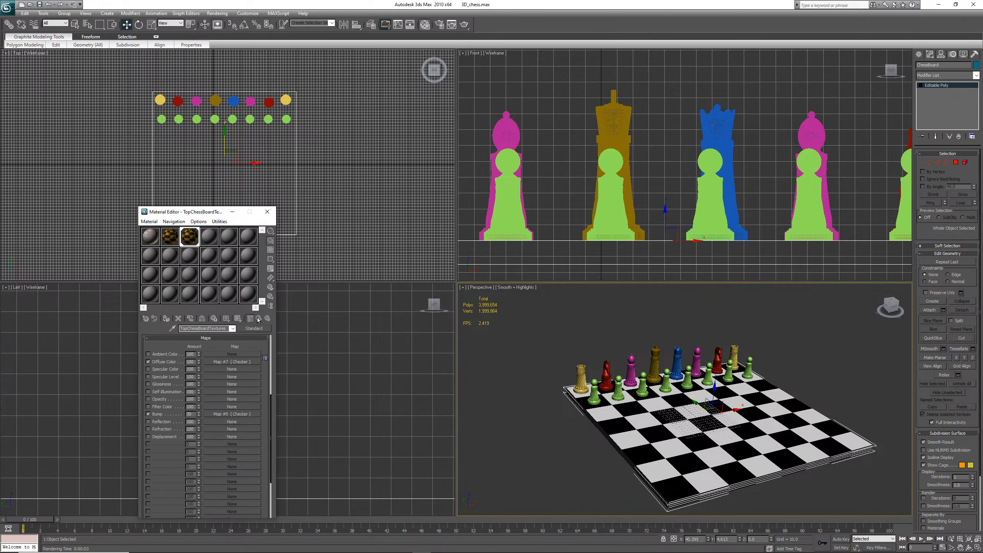
pyautogui.click(173, 237)
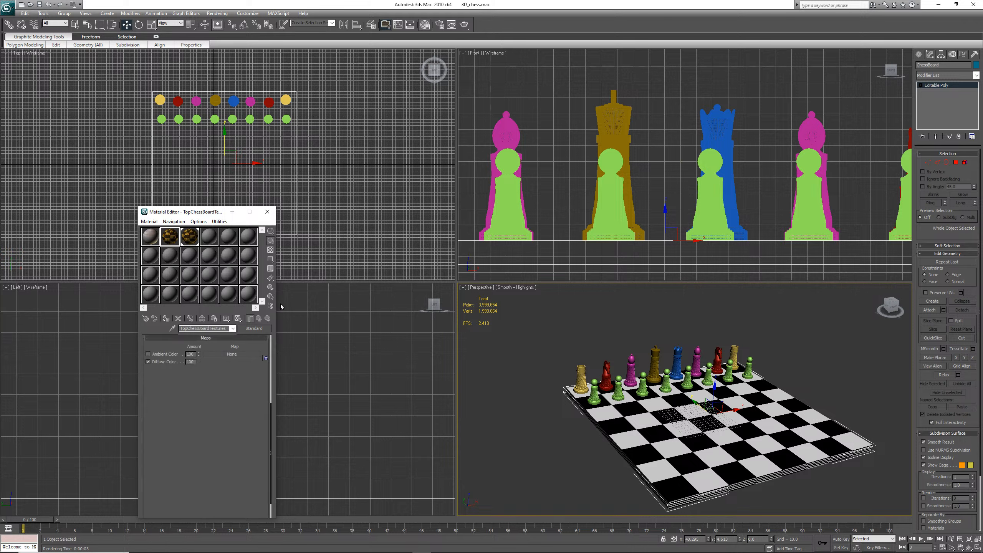
pyautogui.click(259, 319)
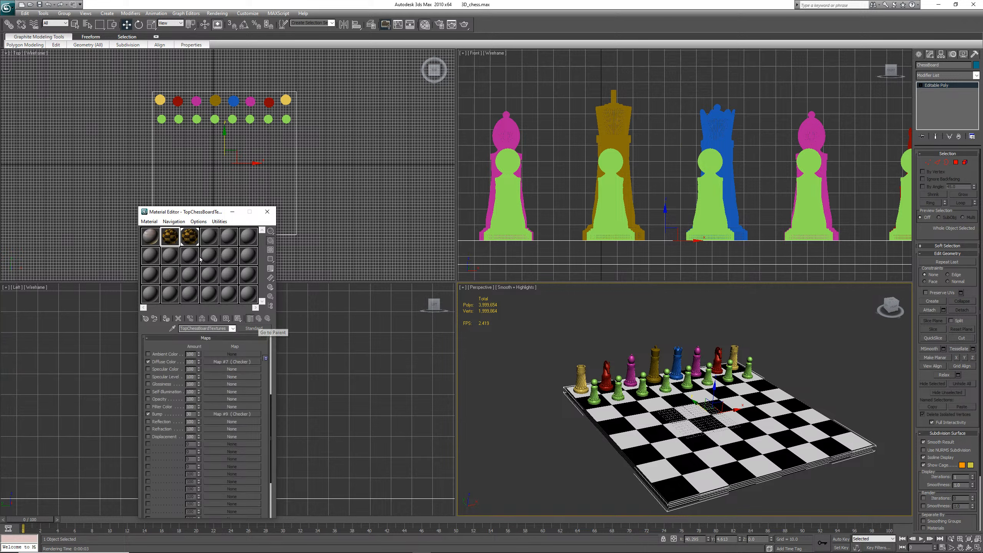
pyautogui.click(193, 239)
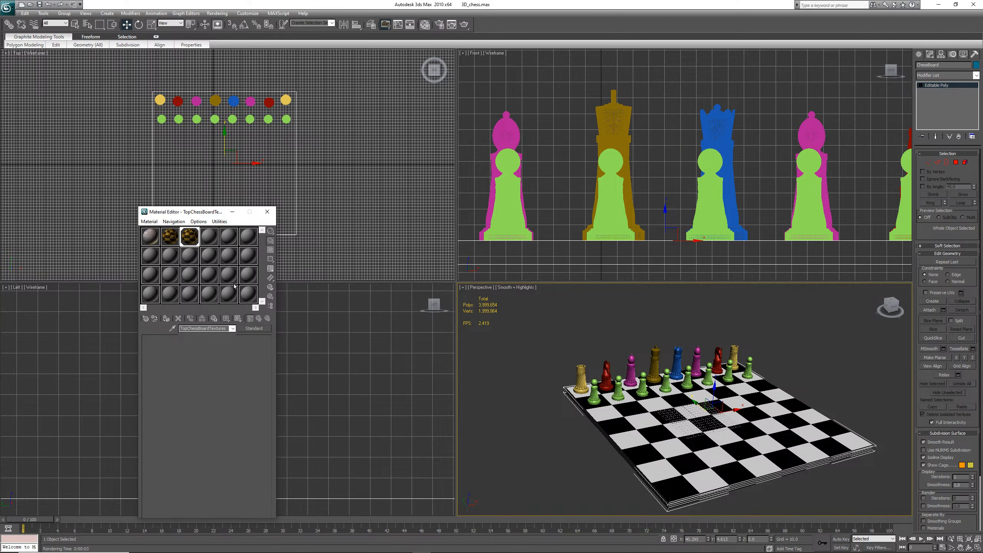
pyautogui.doubleClick(188, 329)
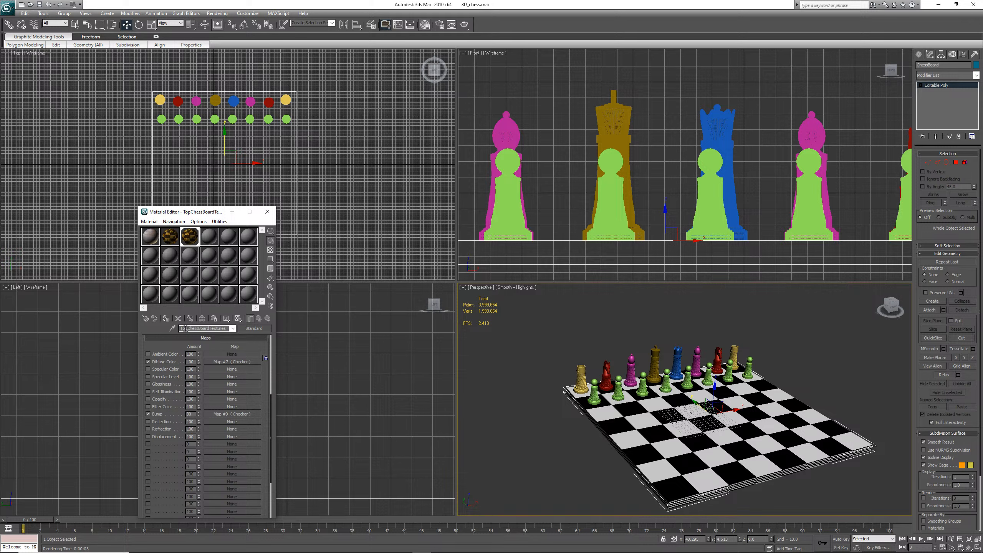
pyautogui.write('EntireChessBoardTextures')
# Set the diffuse Checker map's U and V tiling to 1, then go back to the parent material
pyautogui.click(237, 362)
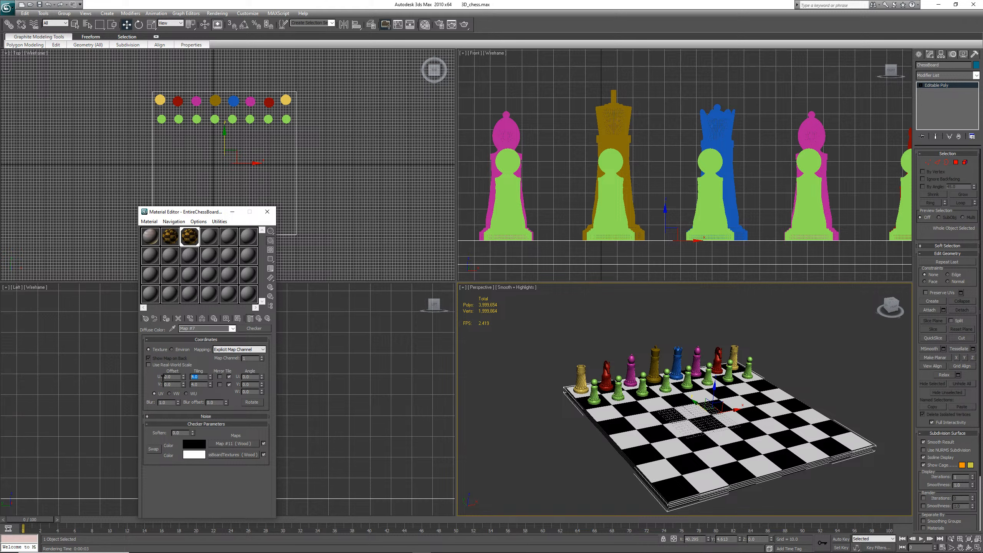
pyautogui.write('1')
pyautogui.doubleClick(200, 384)
pyautogui.write('1')
pyautogui.click(204, 377)
pyautogui.click(259, 318)
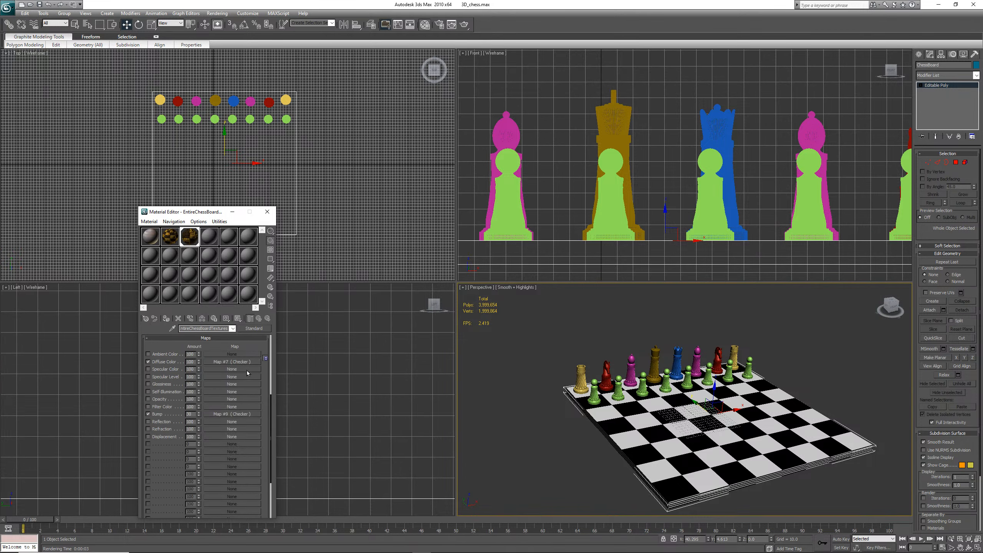
# Copy the third material's diffuse Checker map into its bump slot as a copy
pyautogui.moveTo(246, 363); pyautogui.dragTo(245, 380)
pyautogui.moveTo(246, 414); pyautogui.dragTo(246, 414)
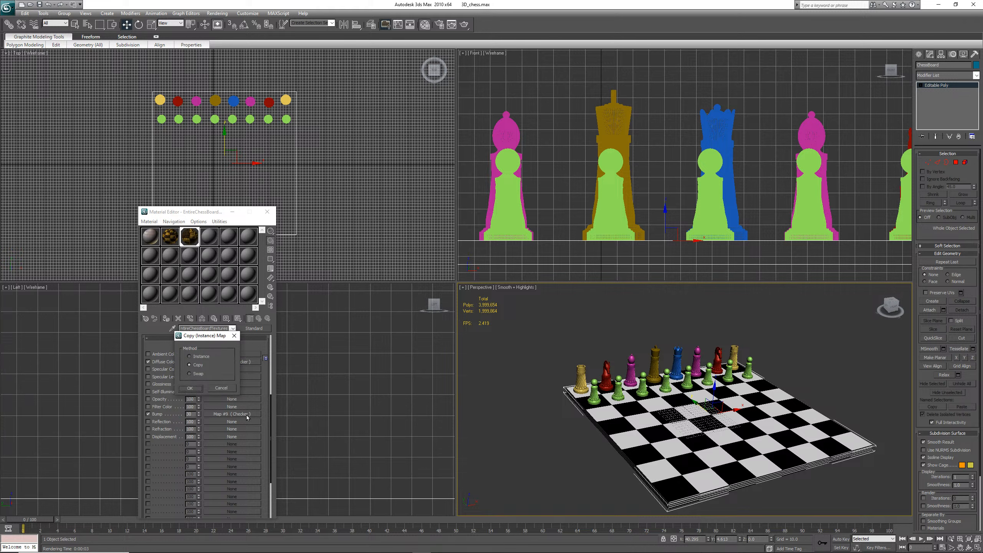
pyautogui.click(195, 390)
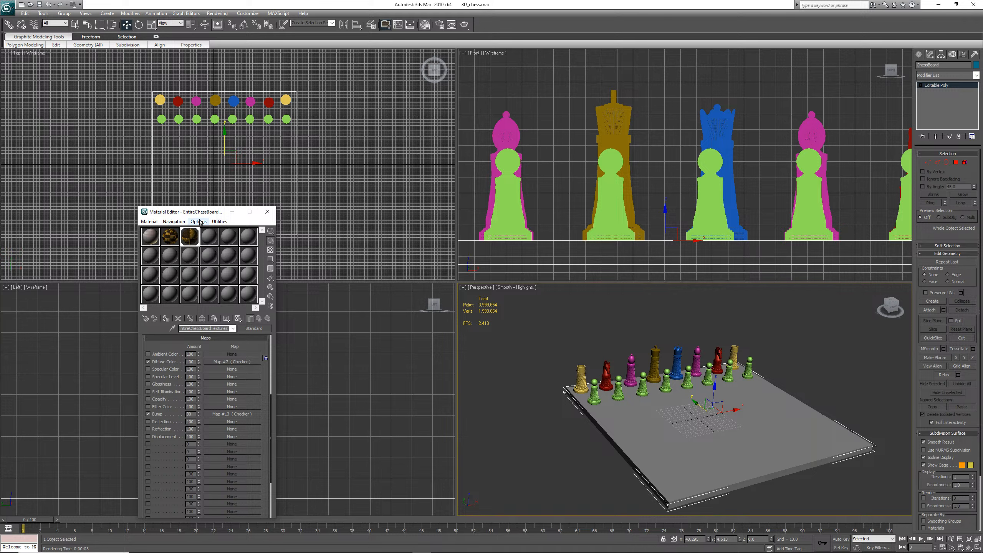
# Render the perspective view to check the board's textures
pyautogui.click(149, 222)
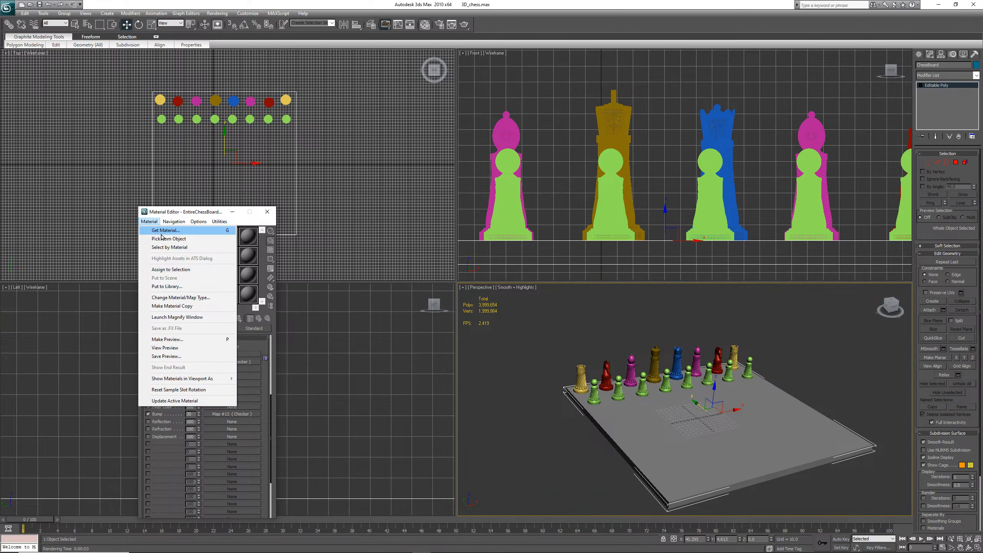
pyautogui.click(254, 223)
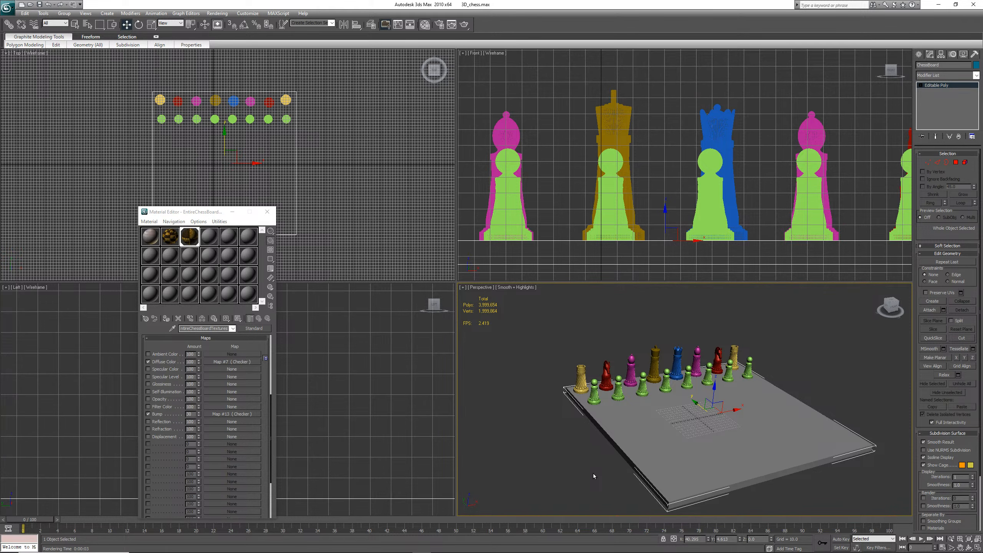
pyautogui.hotkey('shift', 'q')
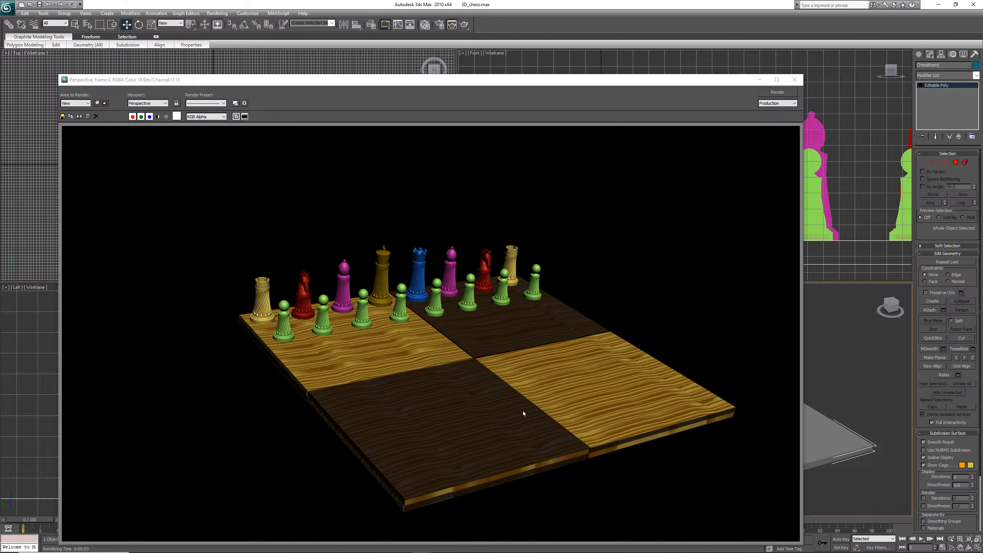
pyautogui.click(794, 79)
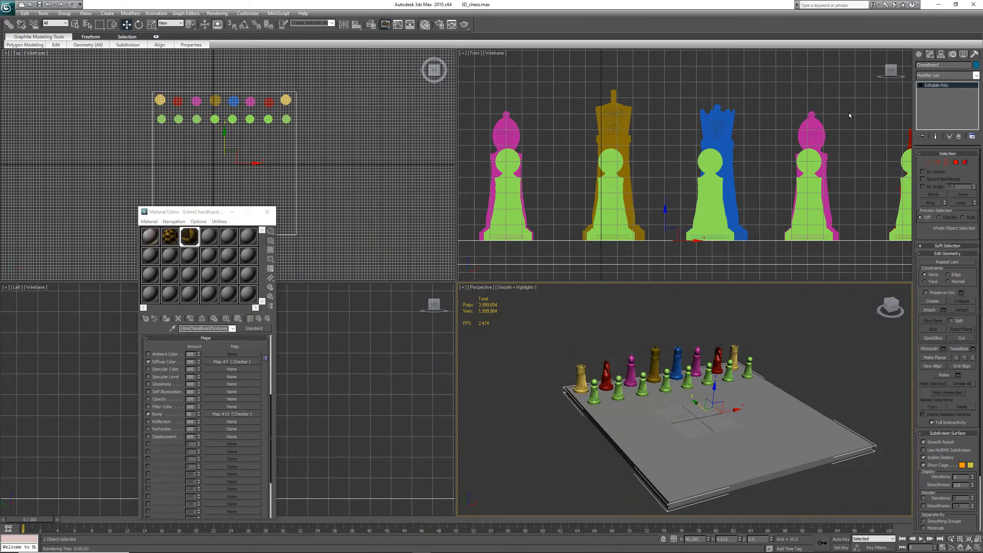
# In polygon mode, select the chessboard's top face and assign the TopChessBoardTextures material to it
pyautogui.click(955, 163)
pyautogui.click(769, 379)
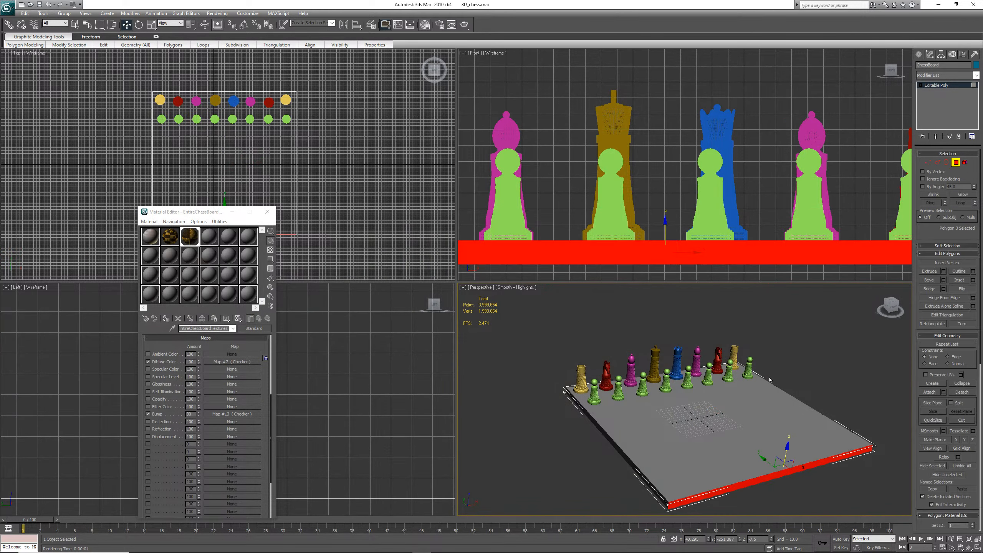
pyautogui.click(768, 411)
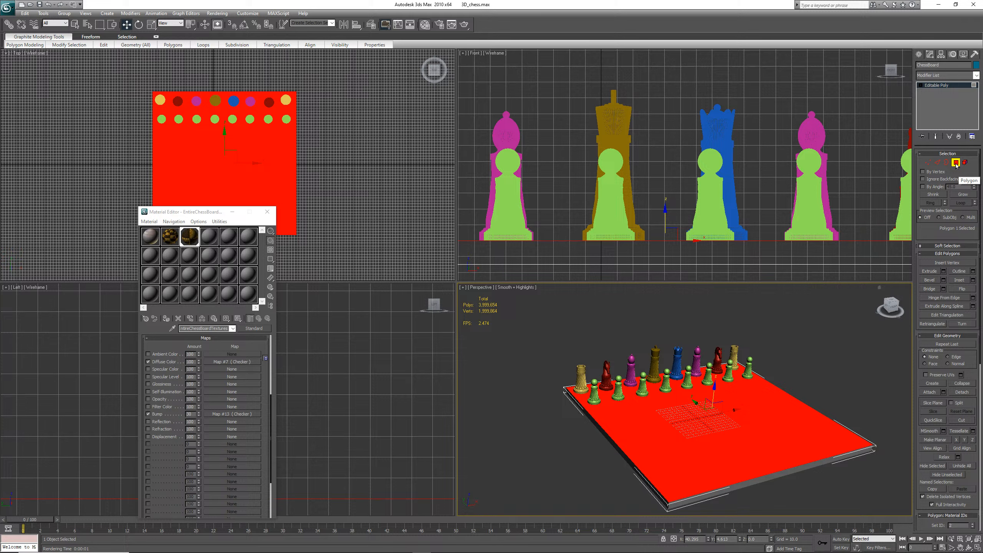
pyautogui.click(169, 236)
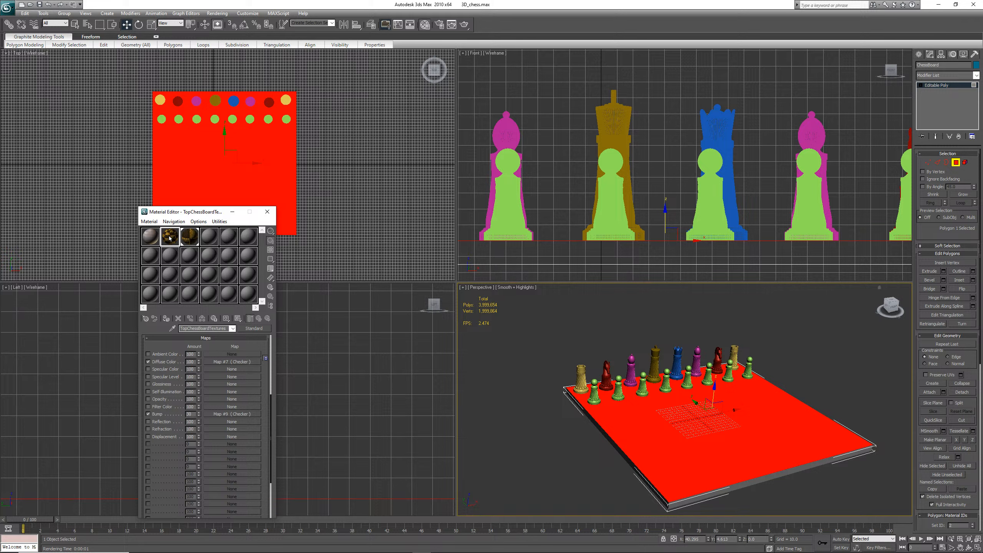
pyautogui.click(165, 319)
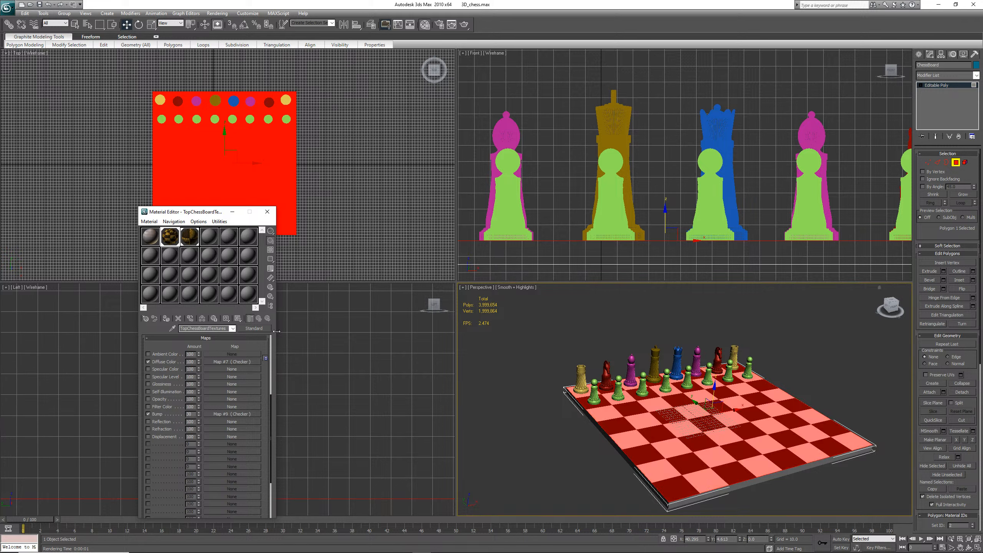
# Render the perspective view with the top-face material applied
pyautogui.rightClick(822, 363)
pyautogui.rightClick(822, 363)
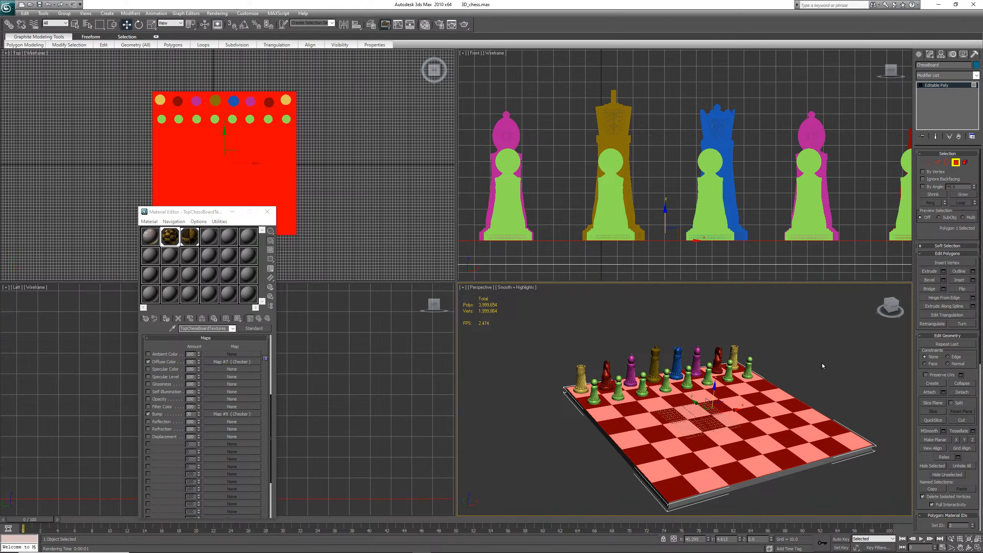
pyautogui.click(217, 13)
pyautogui.click(223, 22)
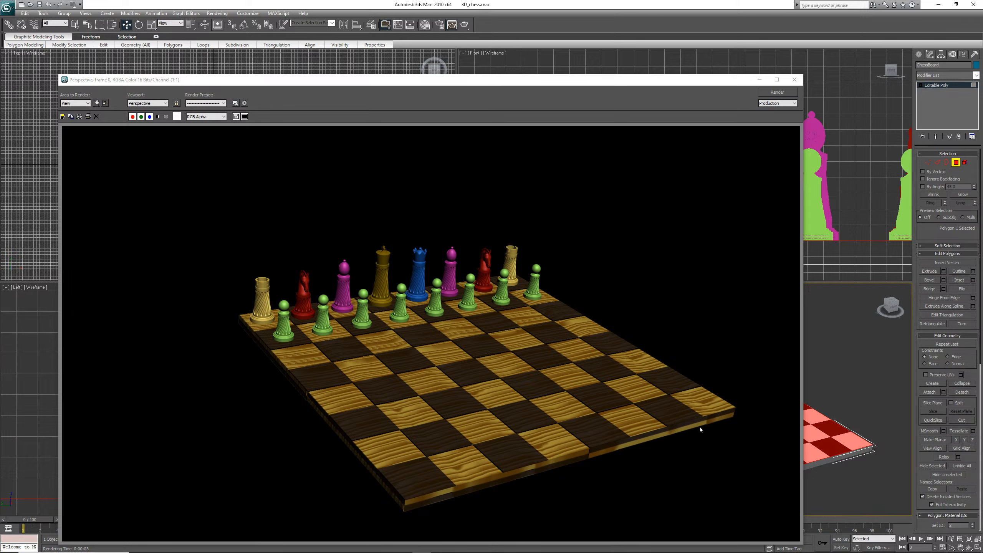
pyautogui.click(794, 79)
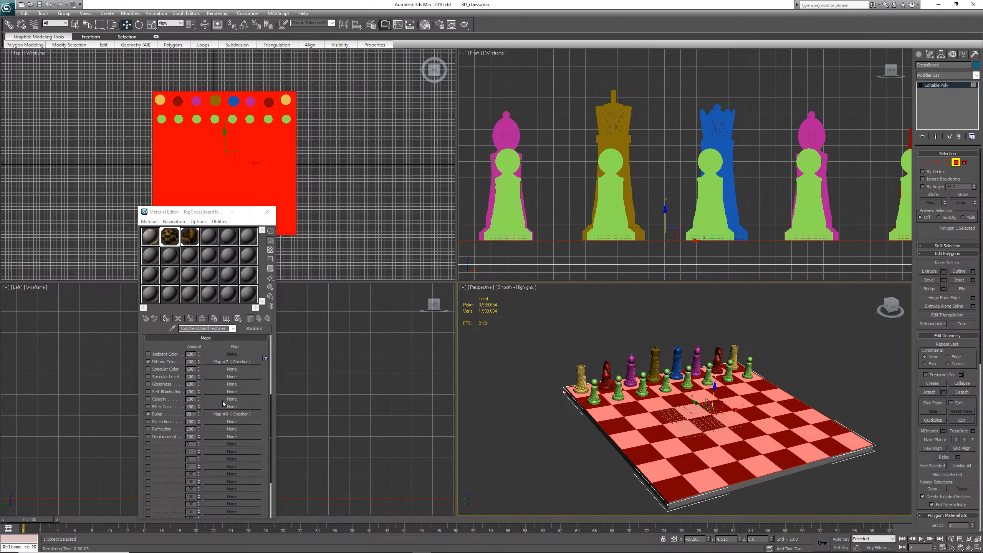
# Make the TopChessBoardTextures Checker's Color 2 Wood map a unique copy and save the scene
pyautogui.click(228, 362)
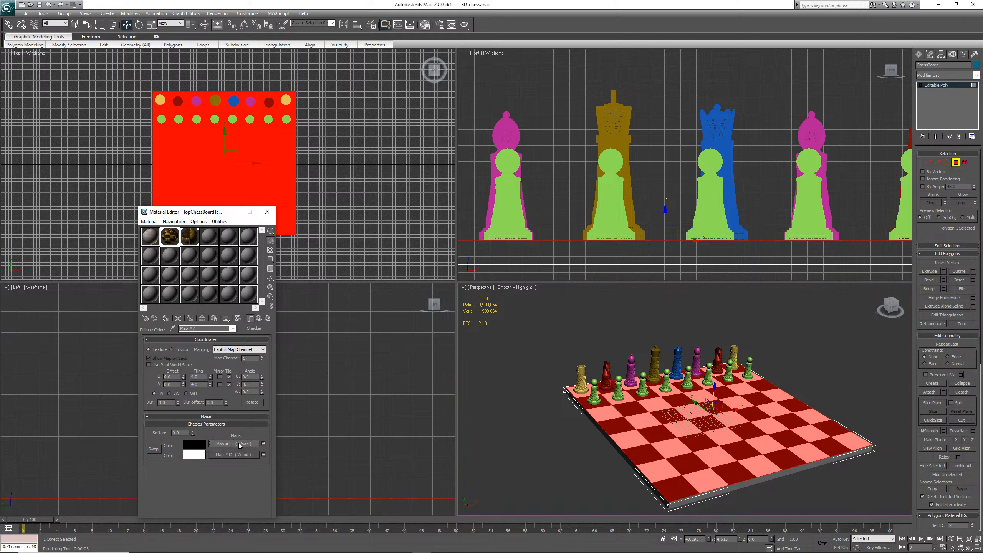
pyautogui.moveTo(240, 456); pyautogui.dragTo(240, 456)
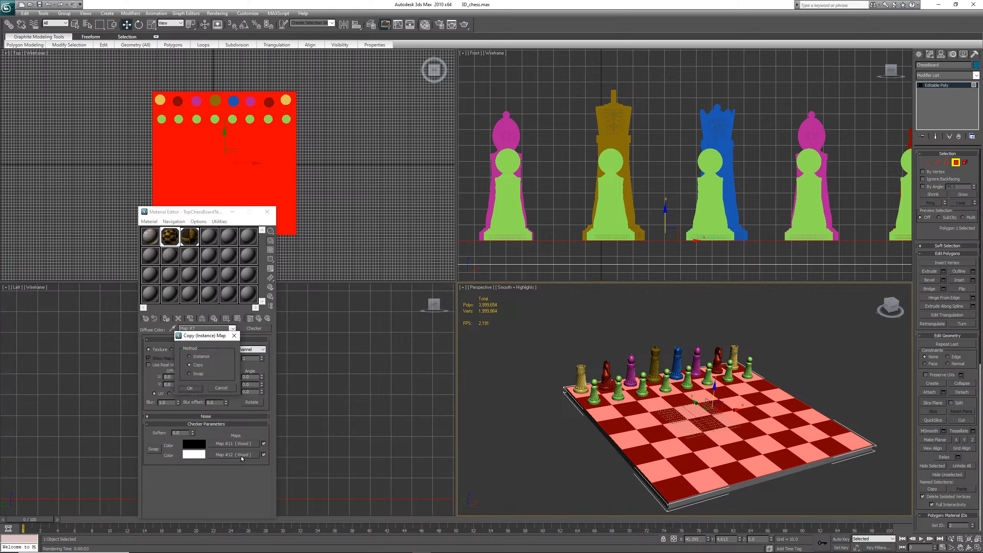
pyautogui.click(190, 388)
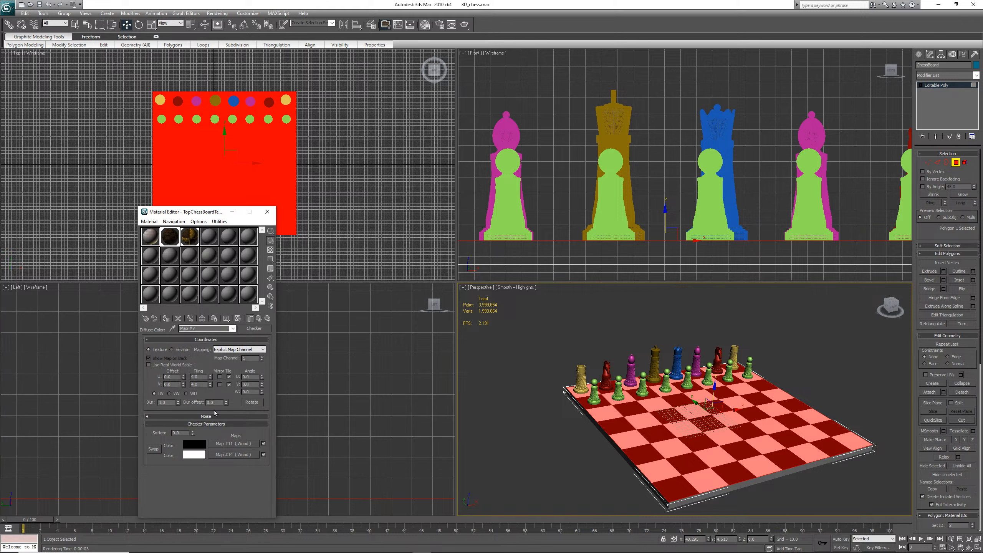
pyautogui.click(39, 5)
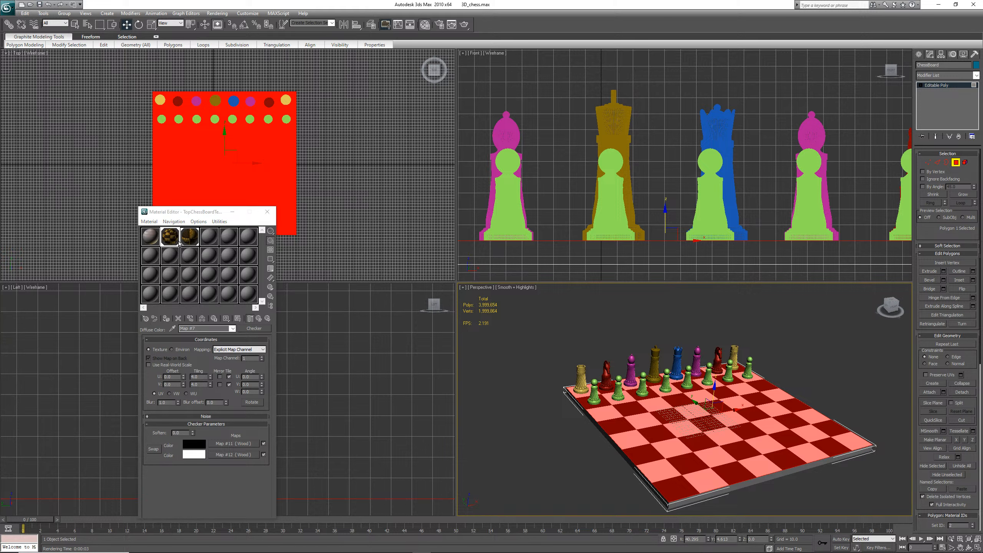
# Open the EntireChessBoardTextures diffuse Checker and copy its Color 1 Wood map onto Color 2
pyautogui.click(191, 240)
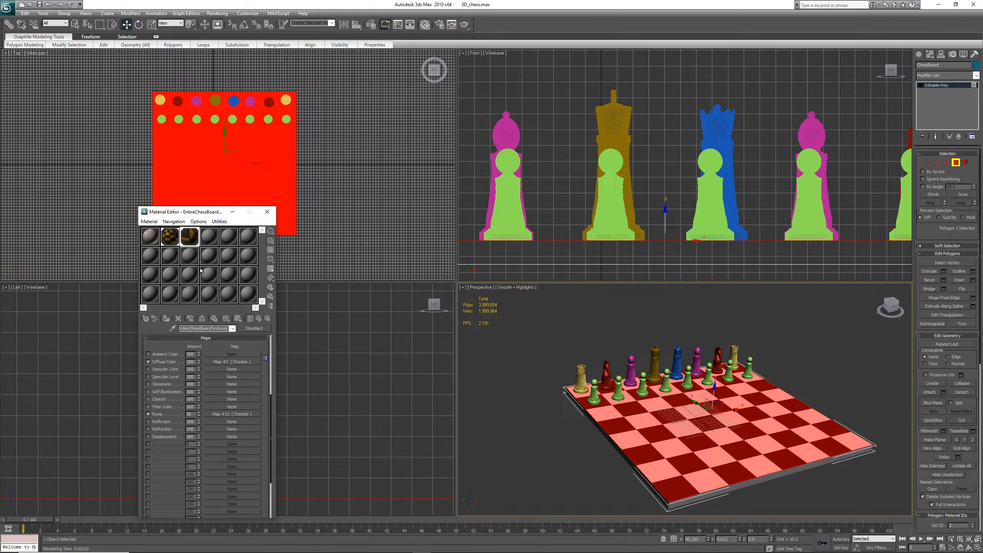
pyautogui.click(241, 363)
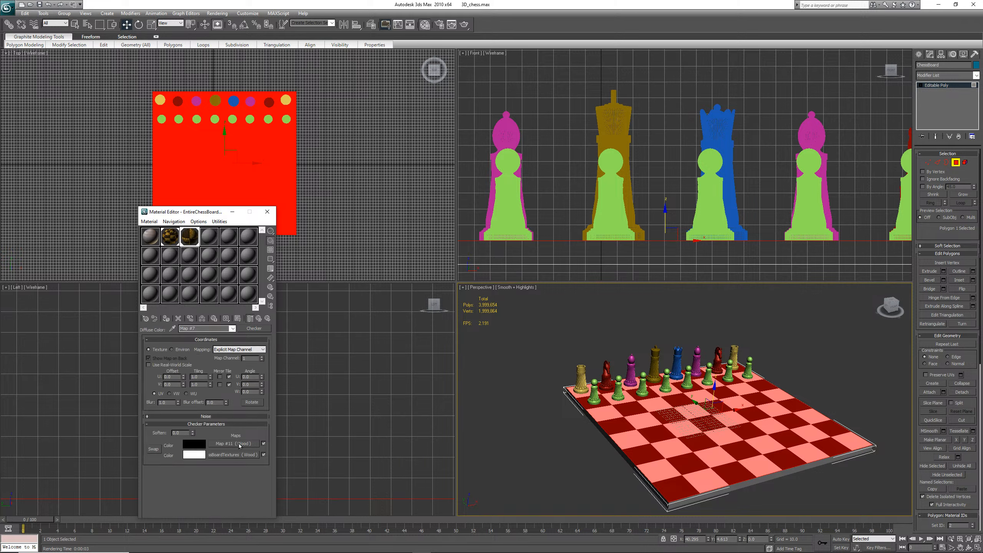
pyautogui.moveTo(238, 443); pyautogui.dragTo(240, 456)
pyautogui.click(191, 388)
# Render the perspective view and return to the EntireChessBoardTextures top-level material
pyautogui.rightClick(568, 470)
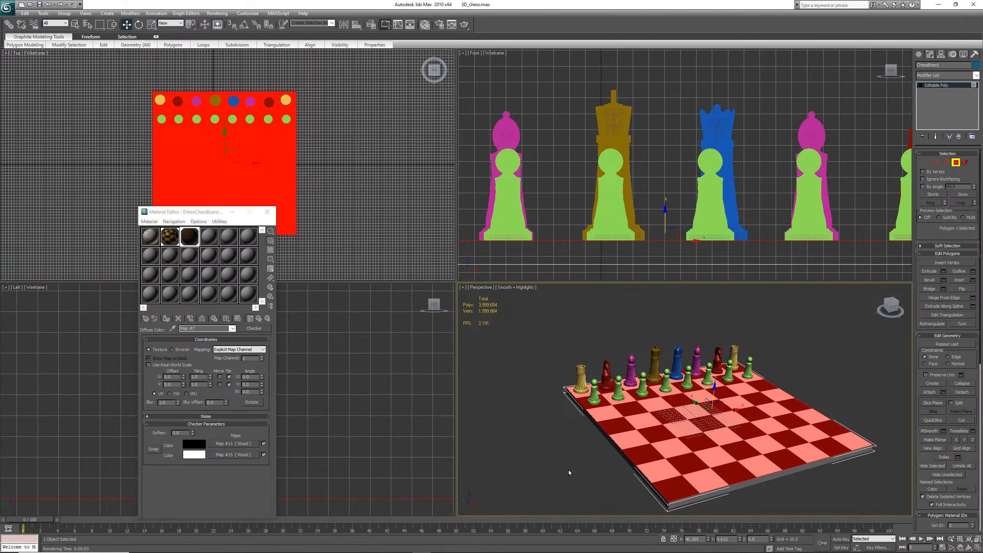
pyautogui.click(576, 470)
pyautogui.hotkey('shift', 'q')
pyautogui.click(258, 318)
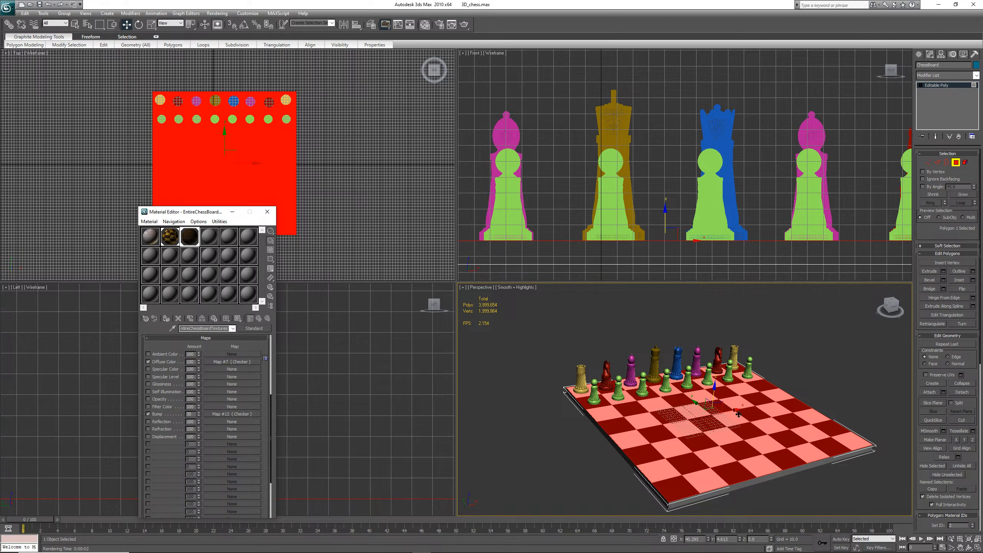
# Save the scene file
pyautogui.hotkey('ctrl', 's')
pyautogui.click(40, 4)
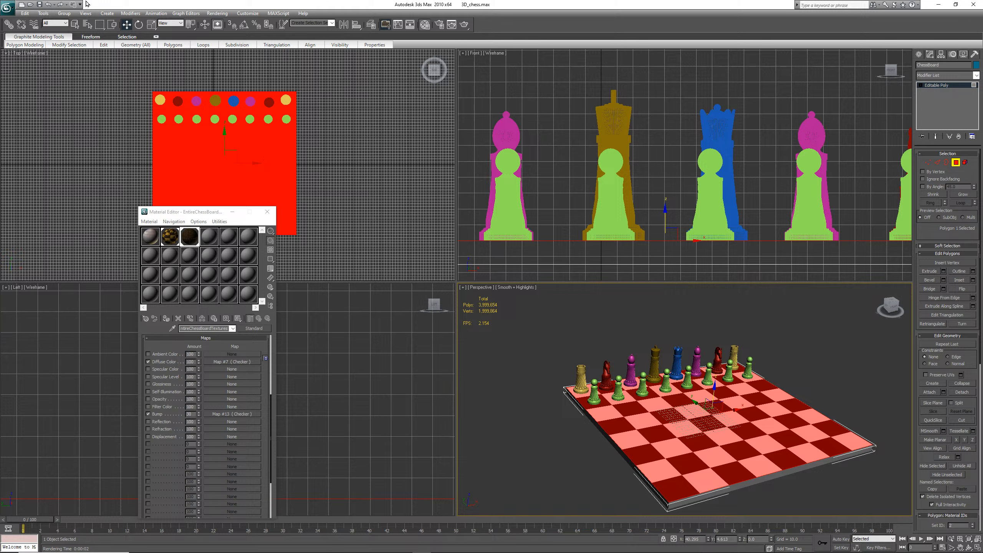
pyautogui.click(40, 5)
# Deselect the polygons, render the perspective view, and save the scene
pyautogui.click(545, 421)
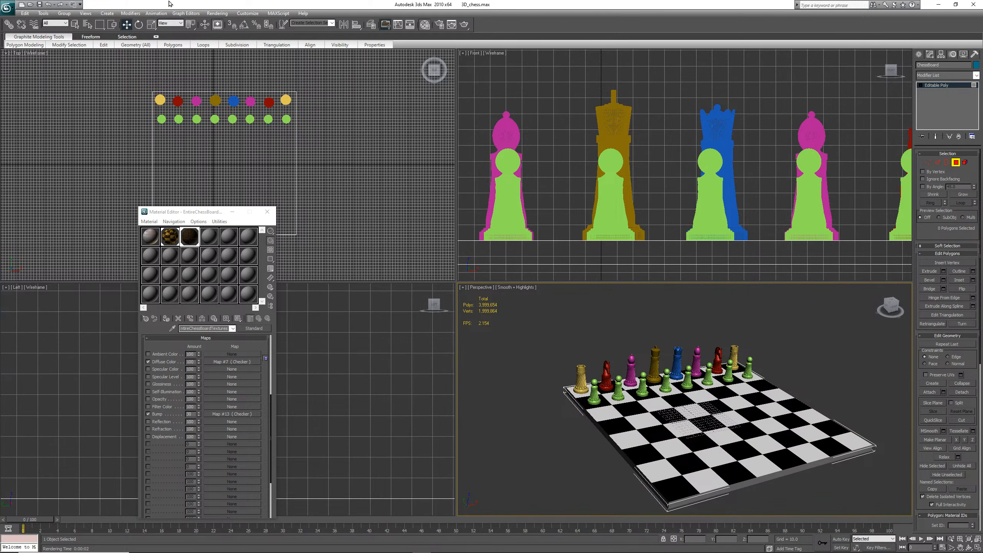
pyautogui.click(217, 13)
pyautogui.click(224, 21)
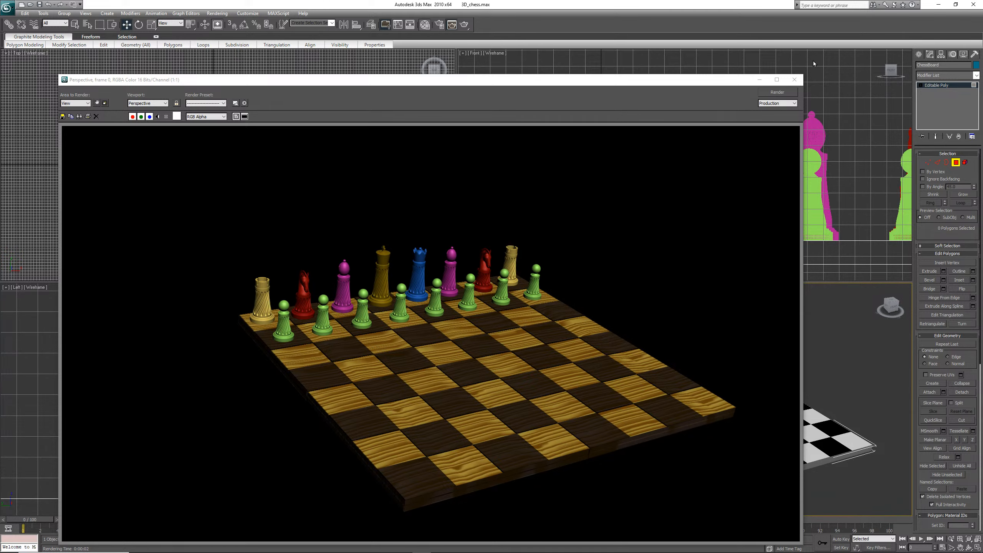
pyautogui.click(794, 79)
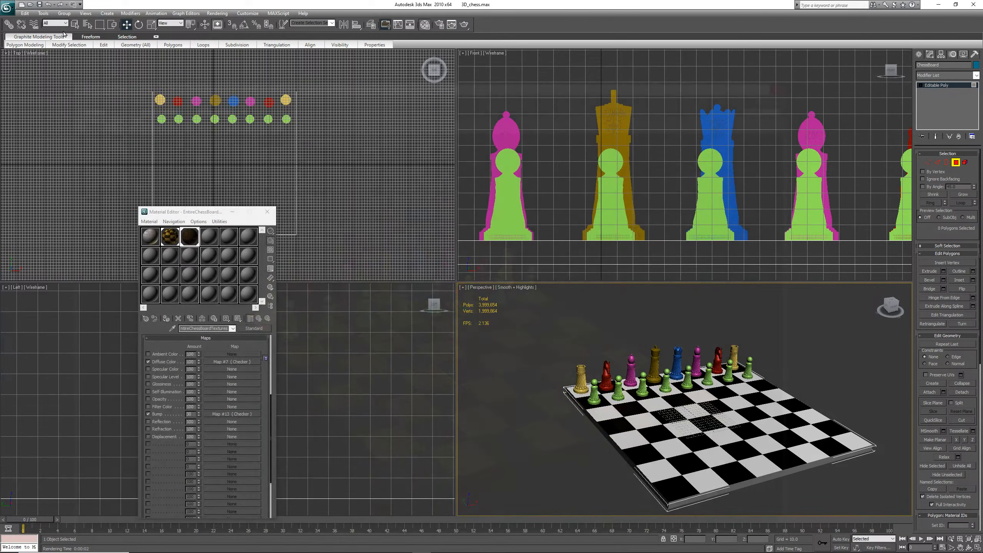
pyautogui.click(39, 4)
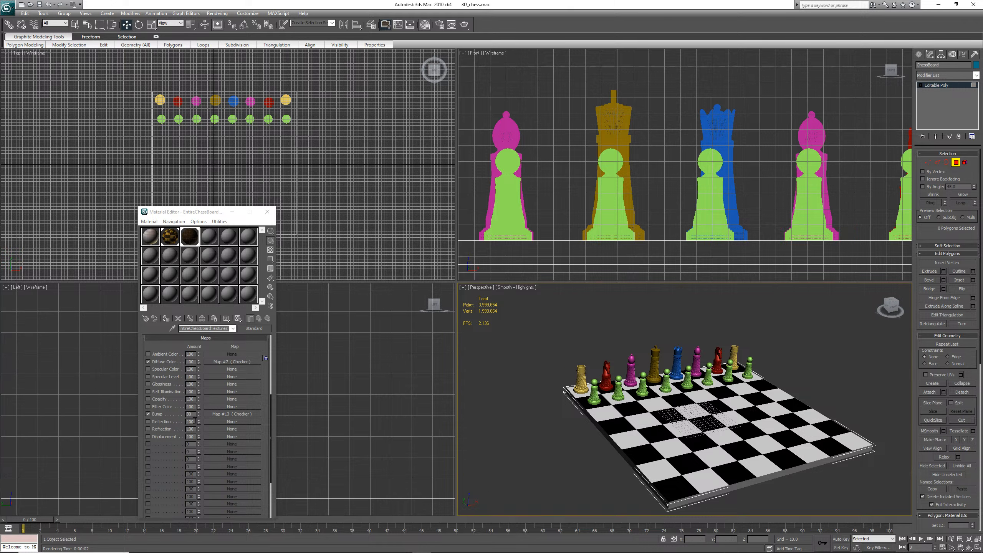
# Replace the EntireChessBoardTextures bump Checker map with a Dent map, discarding the old map
pyautogui.click(227, 414)
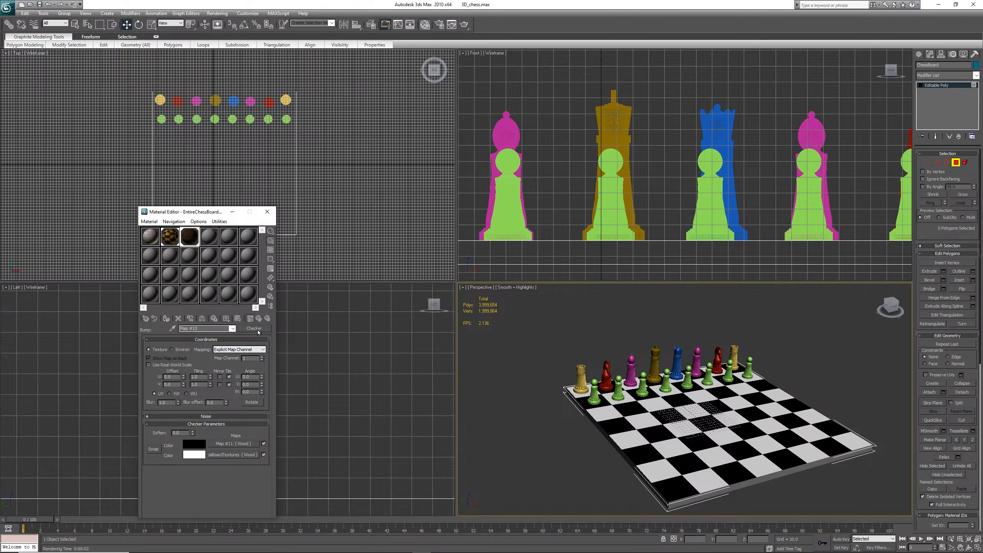
pyautogui.click(256, 329)
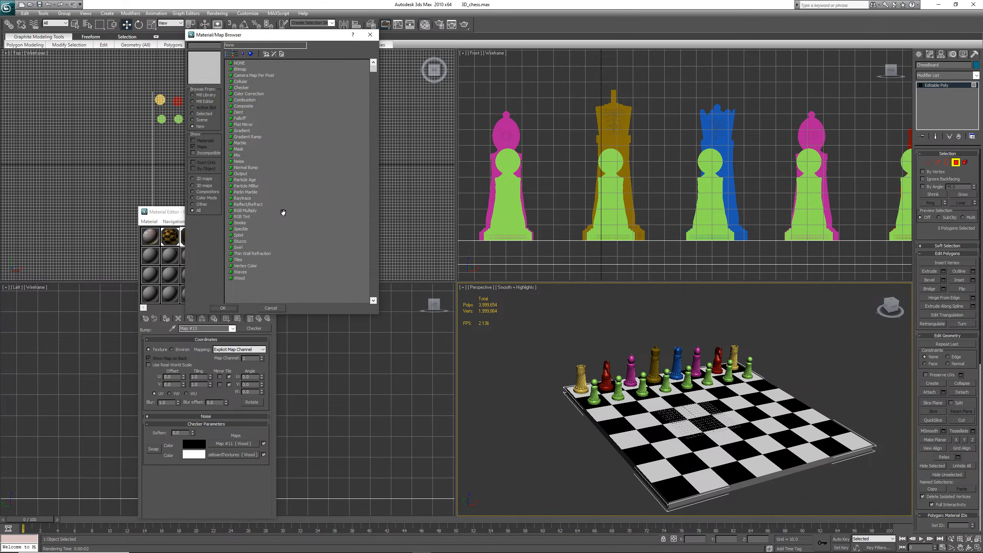
pyautogui.click(240, 162)
pyautogui.click(234, 113)
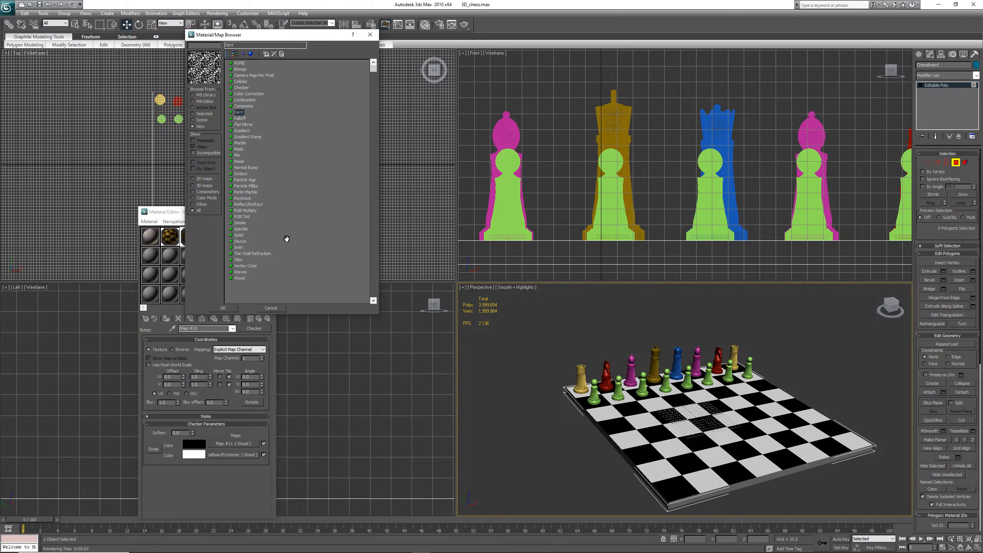
pyautogui.click(229, 309)
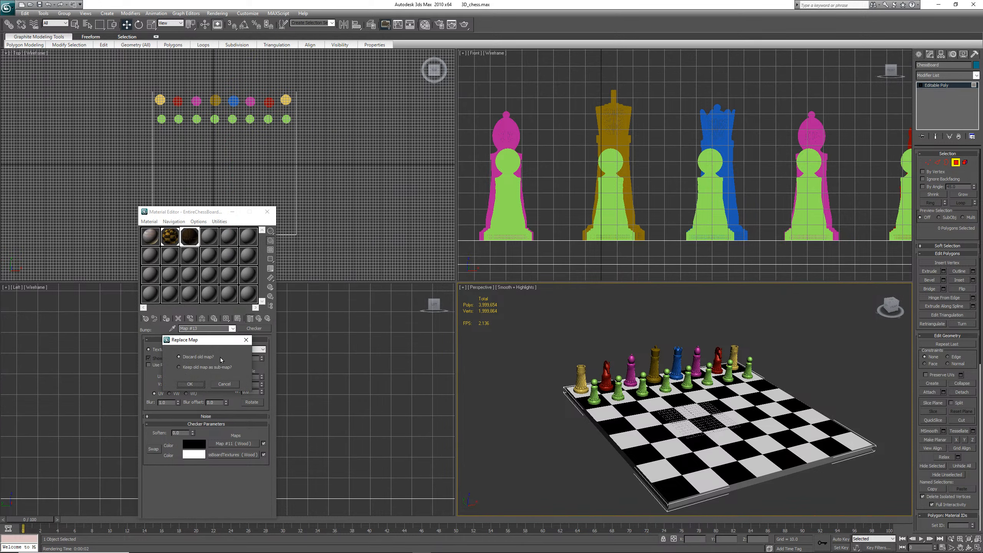
pyautogui.click(198, 383)
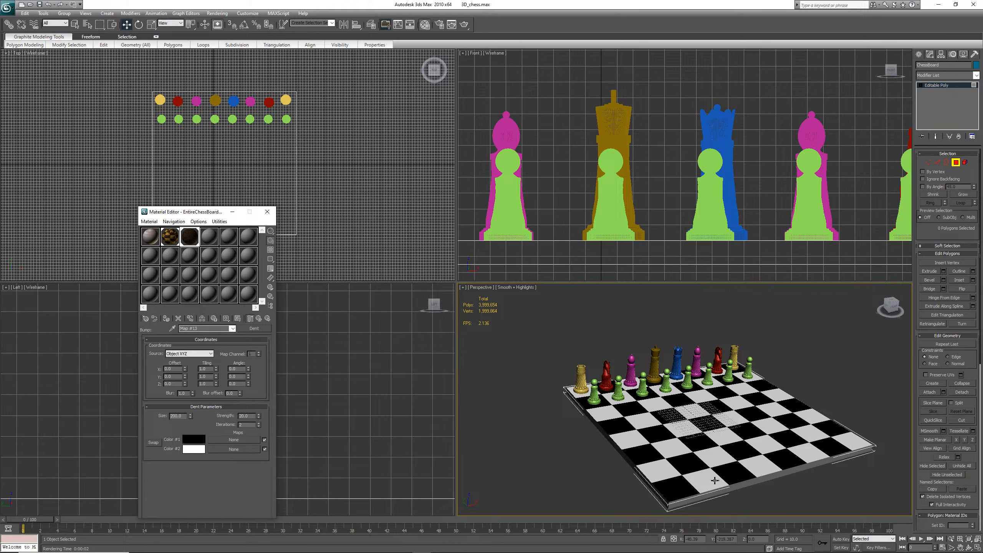
# Preview the third material's sample enlarged and render the perspective view
pyautogui.doubleClick(193, 243)
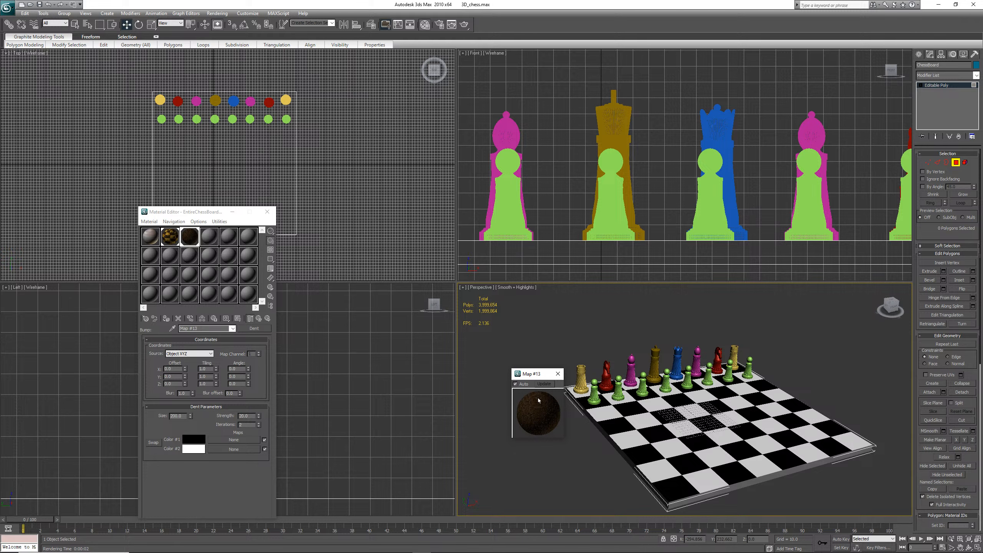
pyautogui.click(557, 374)
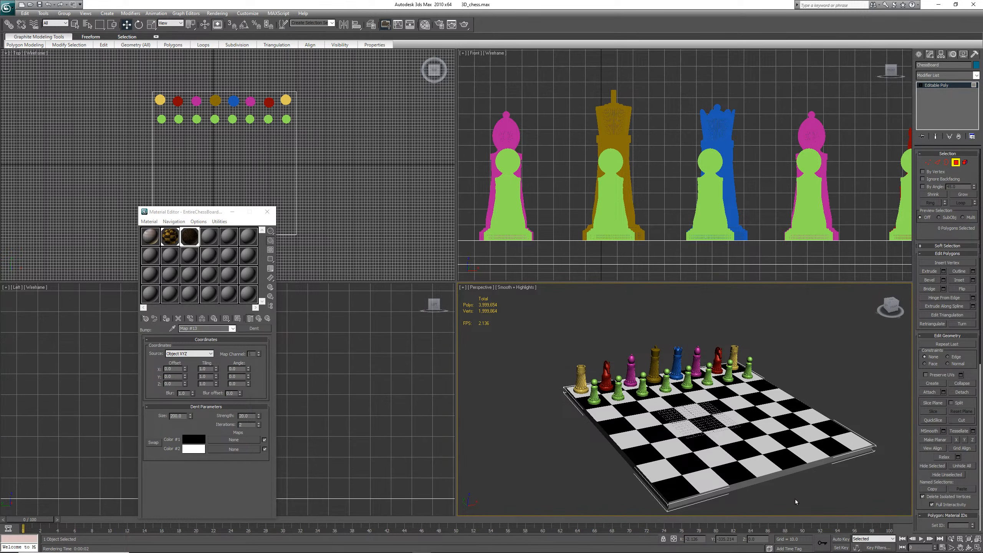
pyautogui.hotkey('shift', 'q')
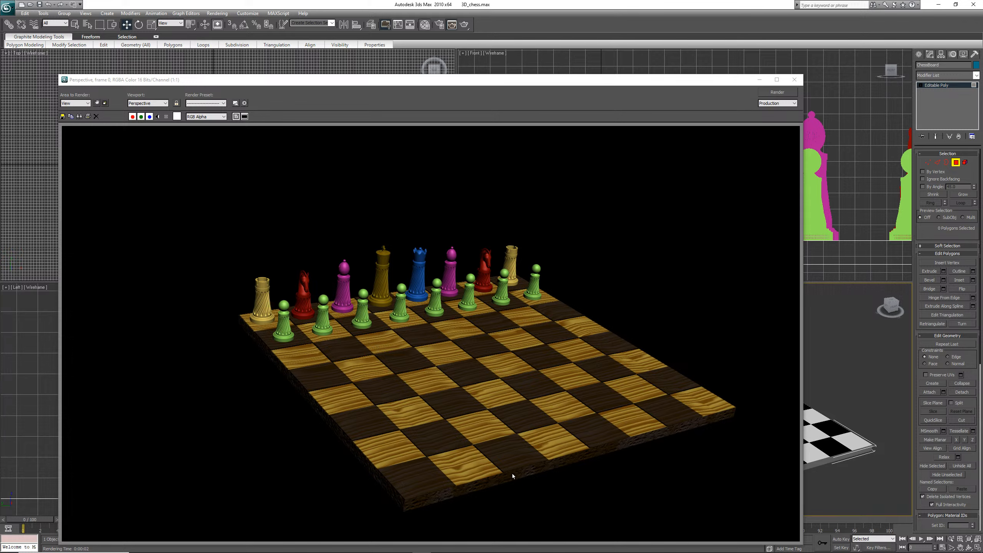
pyautogui.click(794, 79)
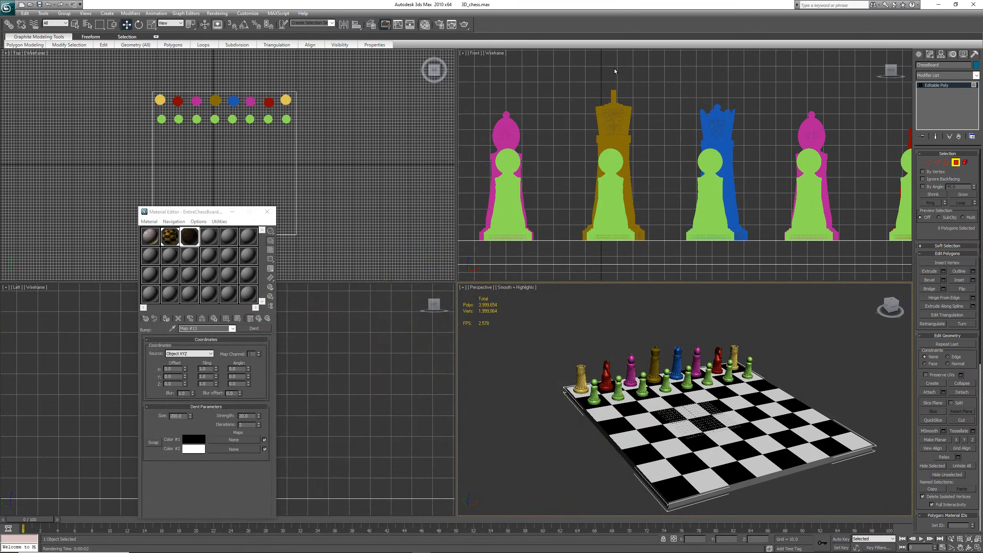
# Save the scene file again
pyautogui.click(40, 4)
pyautogui.click(961, 548)
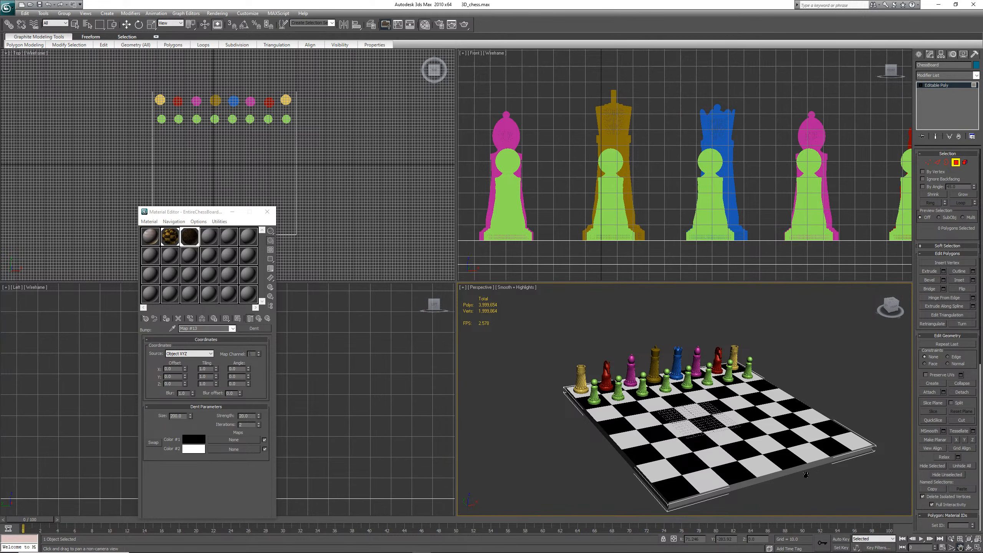
# Zoom in on the chessboard and render the perspective view to check the board textures
pyautogui.moveTo(809, 479); pyautogui.dragTo(766, 450)
pyautogui.scroll(5, 763, 451)
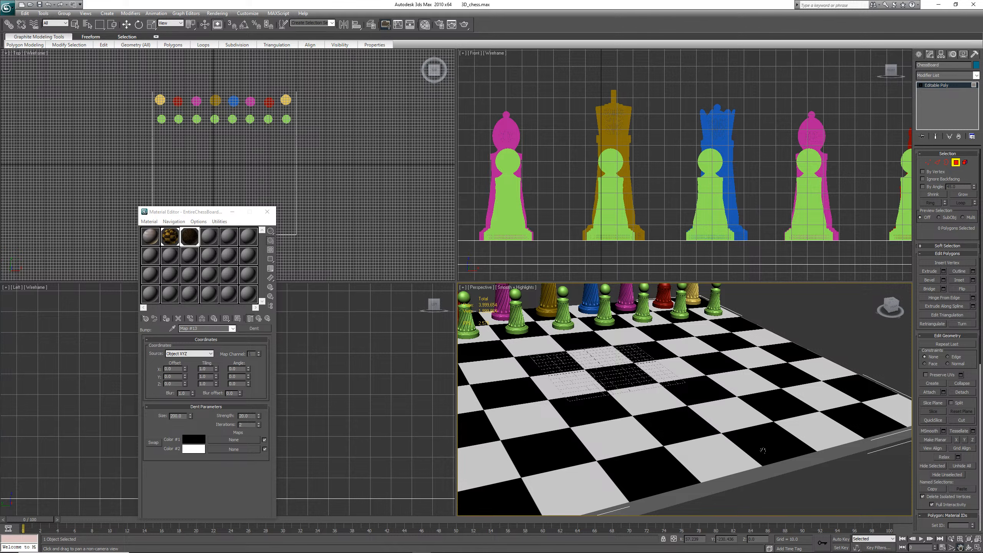
pyautogui.hotkey('shift', 'q')
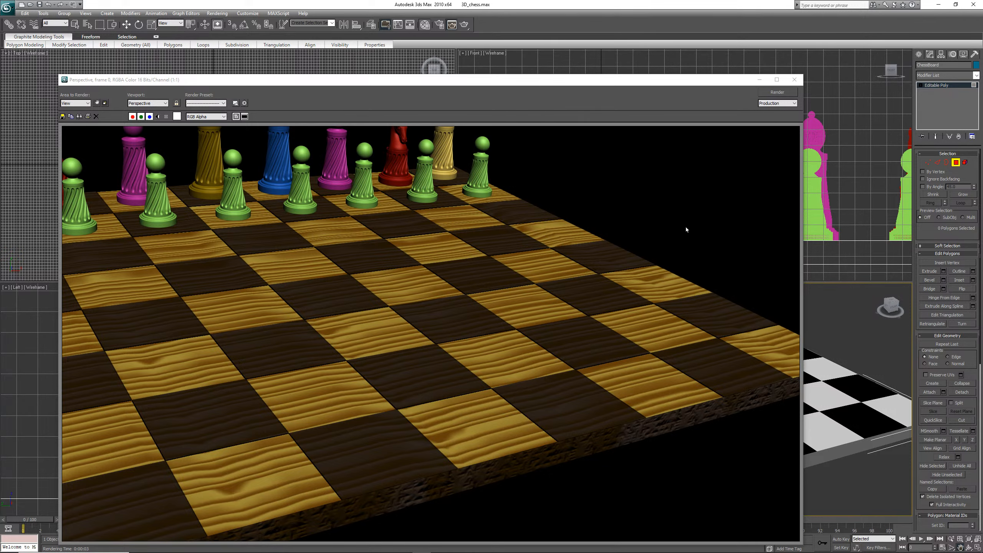
pyautogui.click(794, 80)
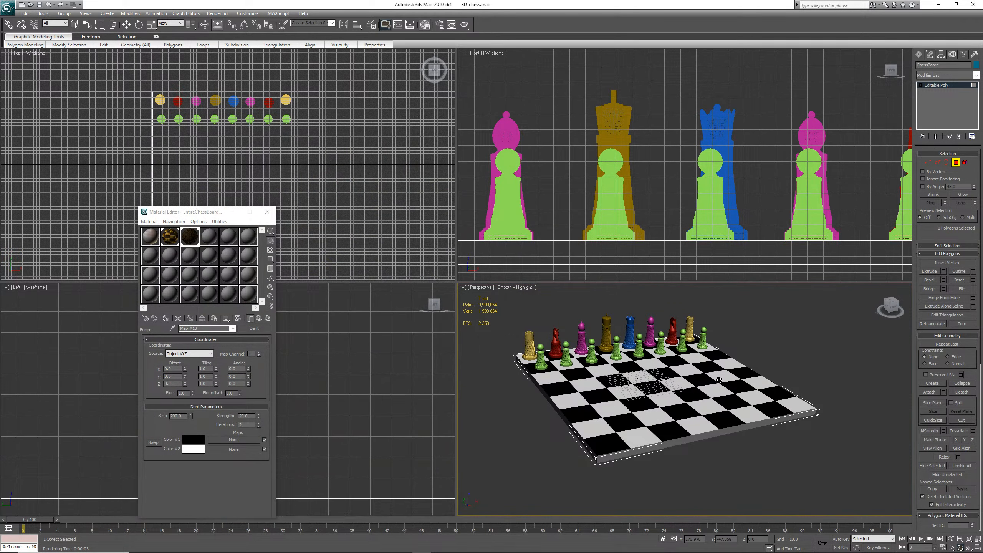
# Render the perspective view of the whole board again and save the scene
pyautogui.hotkey('shift', 'q')
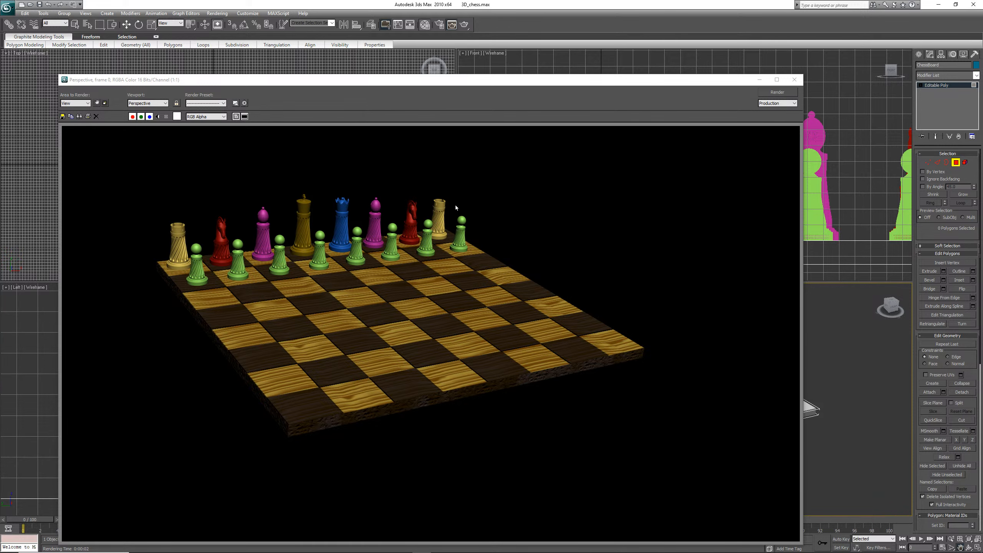
pyautogui.click(794, 79)
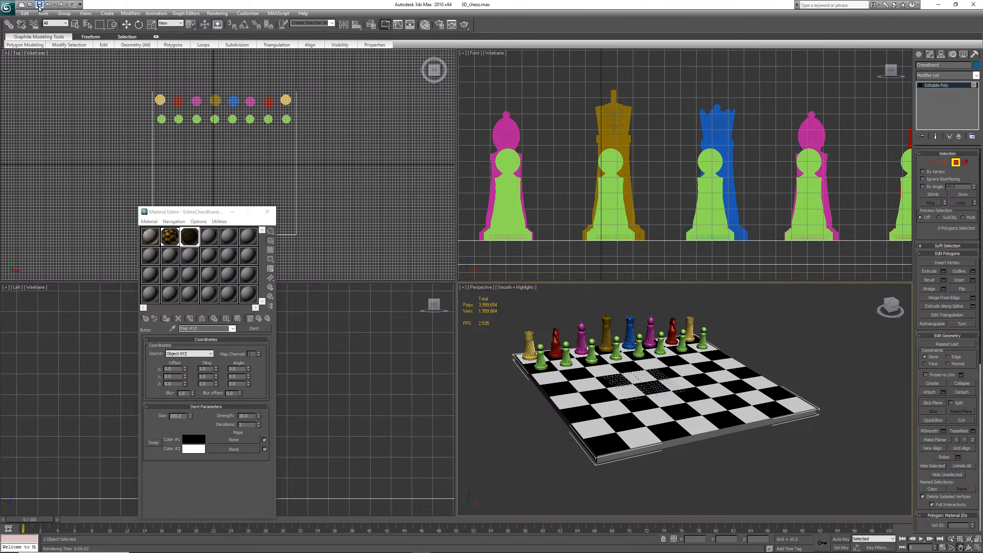
pyautogui.click(39, 5)
# Select the fourth material sample and rename it GoldMetalTexture
pyautogui.click(214, 238)
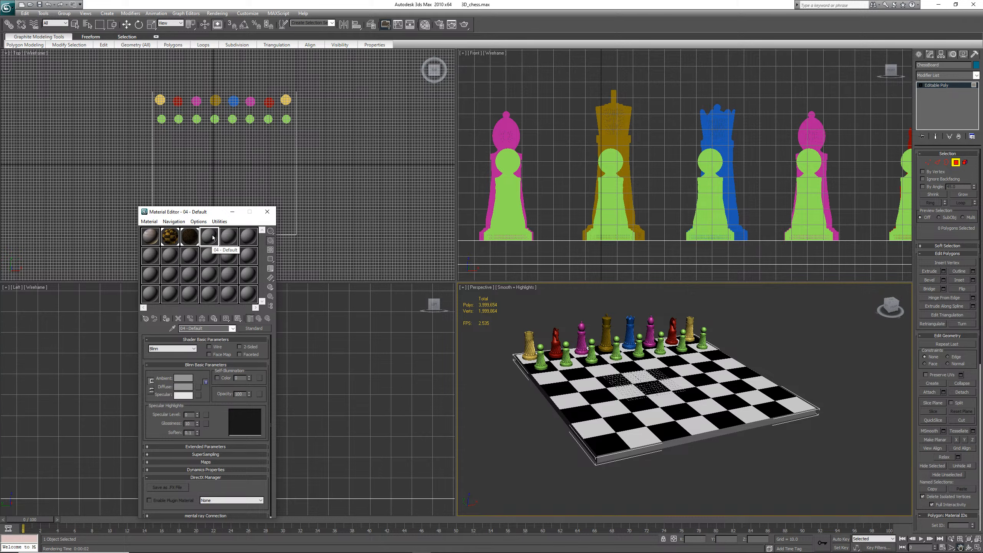
pyautogui.click(209, 327)
pyautogui.write('Gol')
pyautogui.write('dT')
pyautogui.write('MetalTexture')
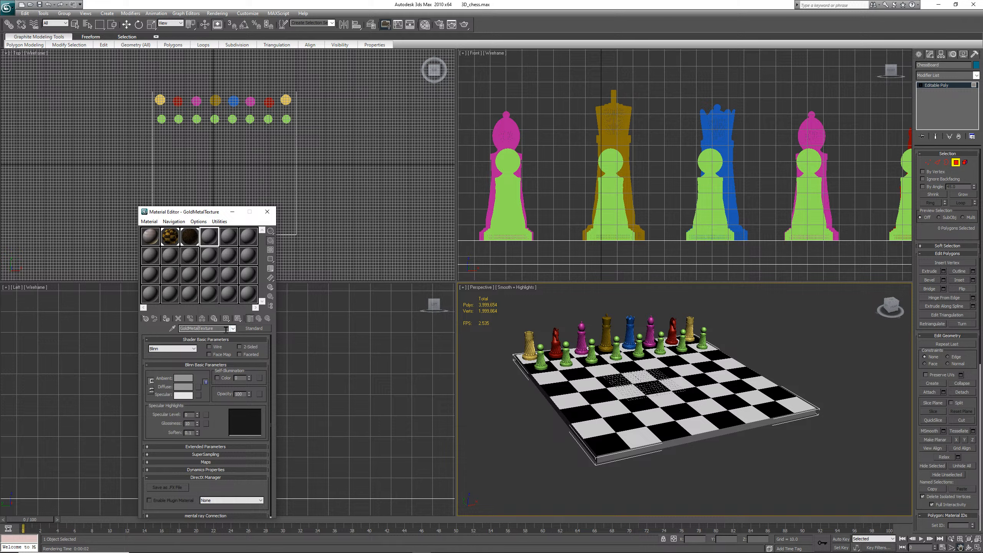
# Change the GoldMetalTexture material type from Standard to Architectural
pyautogui.click(254, 329)
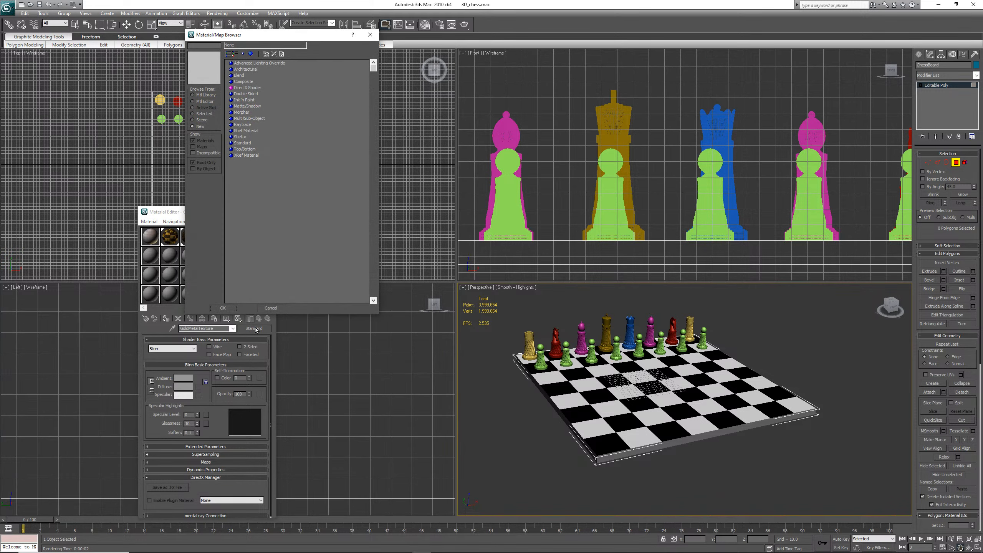
pyautogui.click(255, 70)
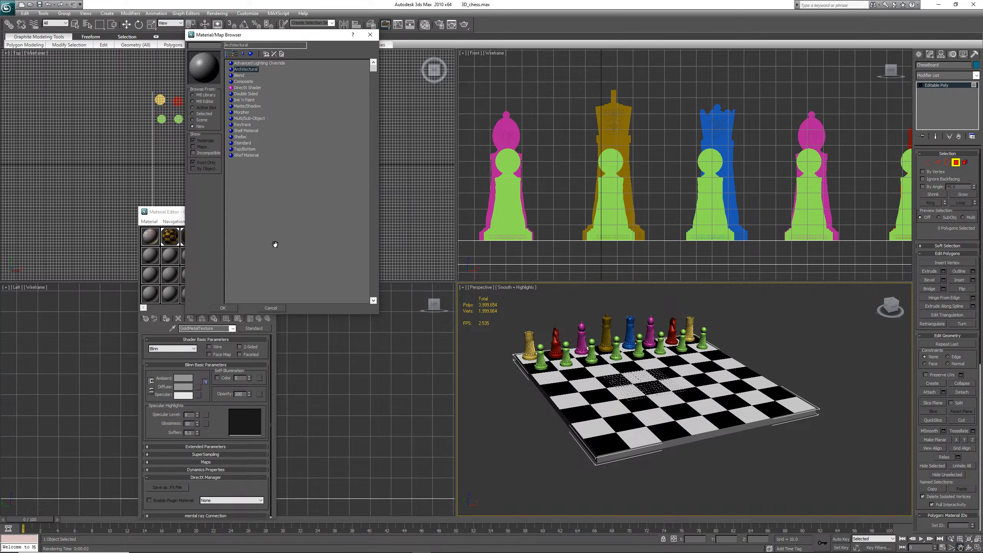
pyautogui.moveTo(550, 545)
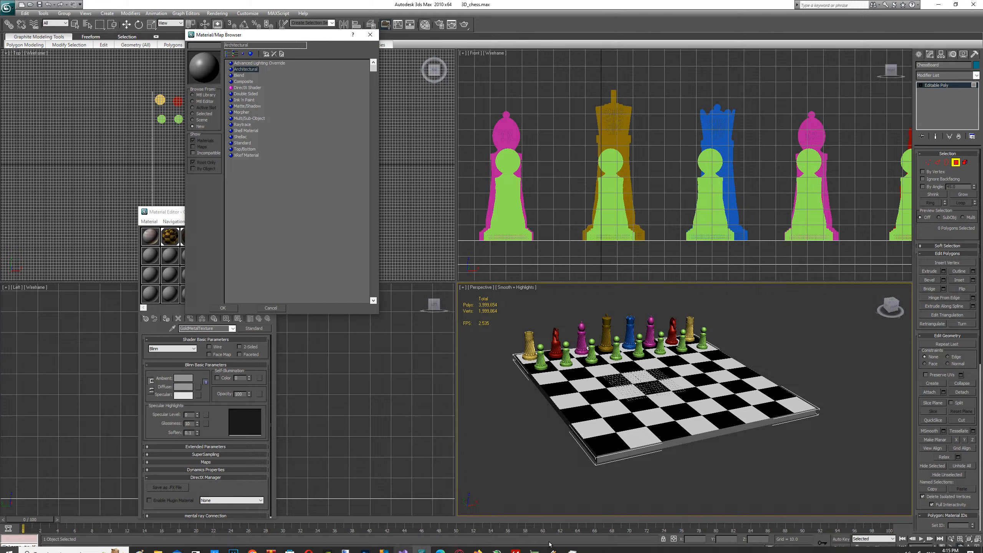
pyautogui.click(551, 549)
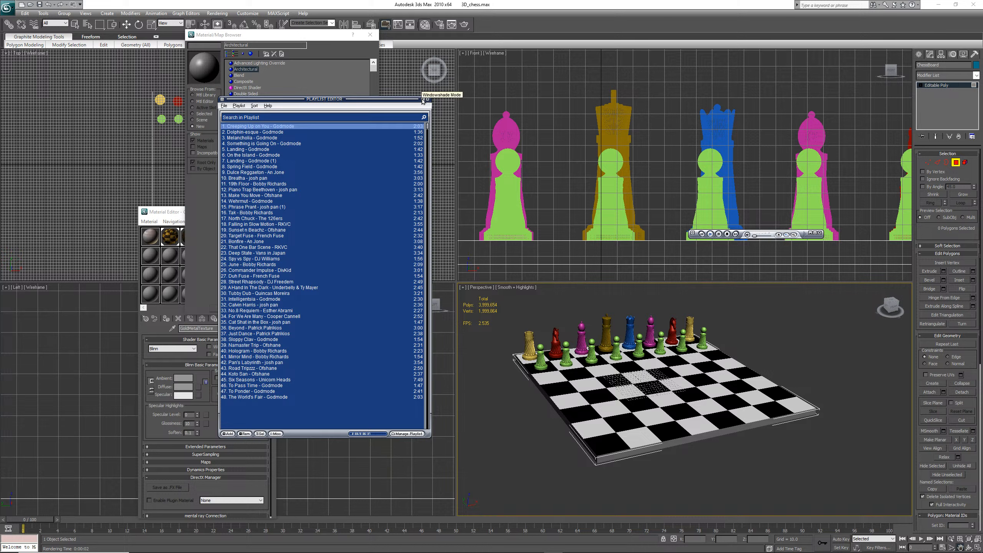
pyautogui.click(344, 54)
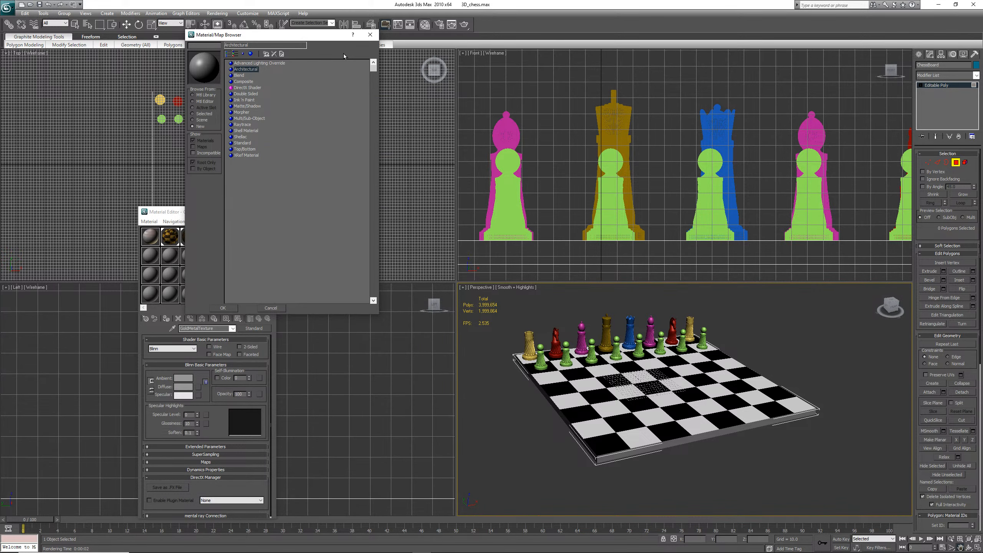
pyautogui.doubleClick(255, 69)
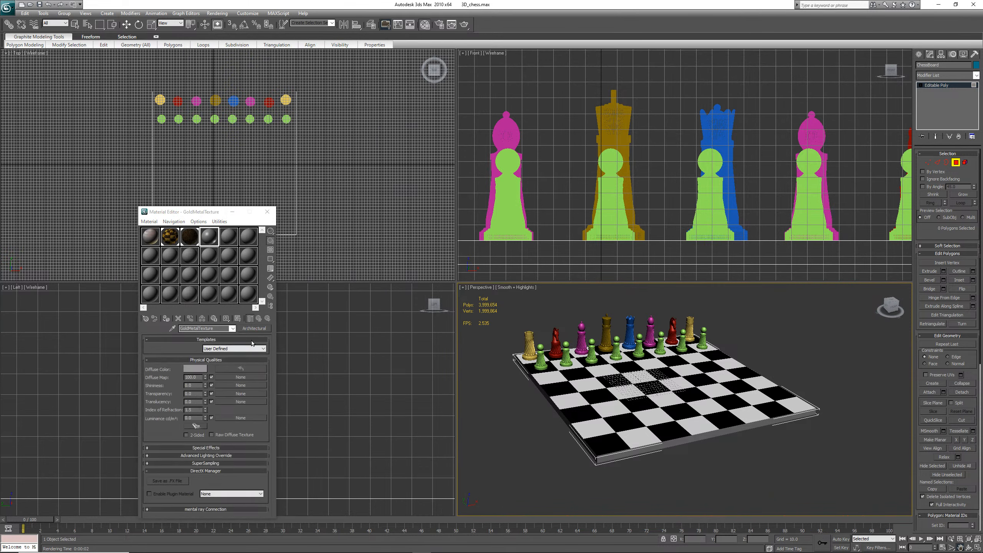
# Set the Architectural material's template to Metal - Brushed
pyautogui.click(244, 350)
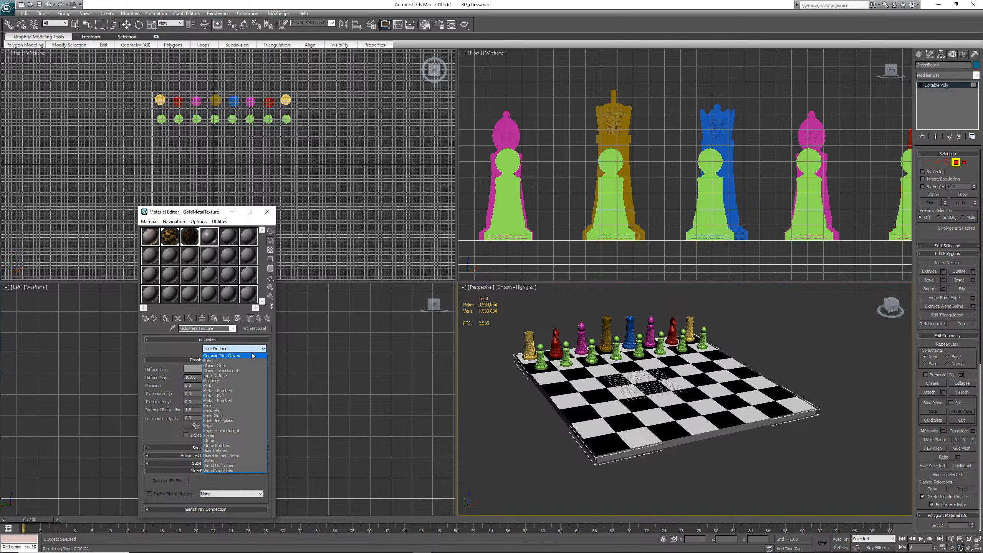
pyautogui.click(242, 392)
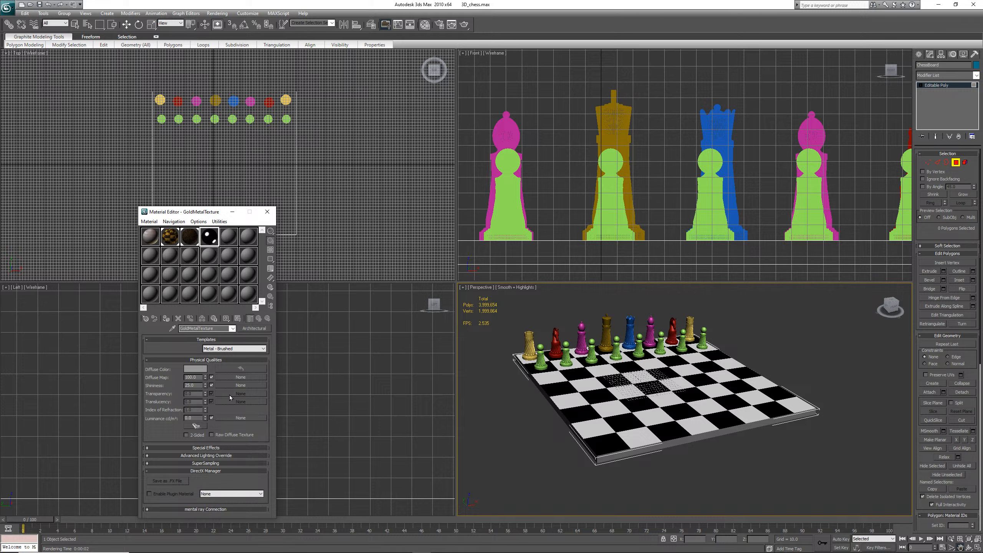
pyautogui.click(255, 350)
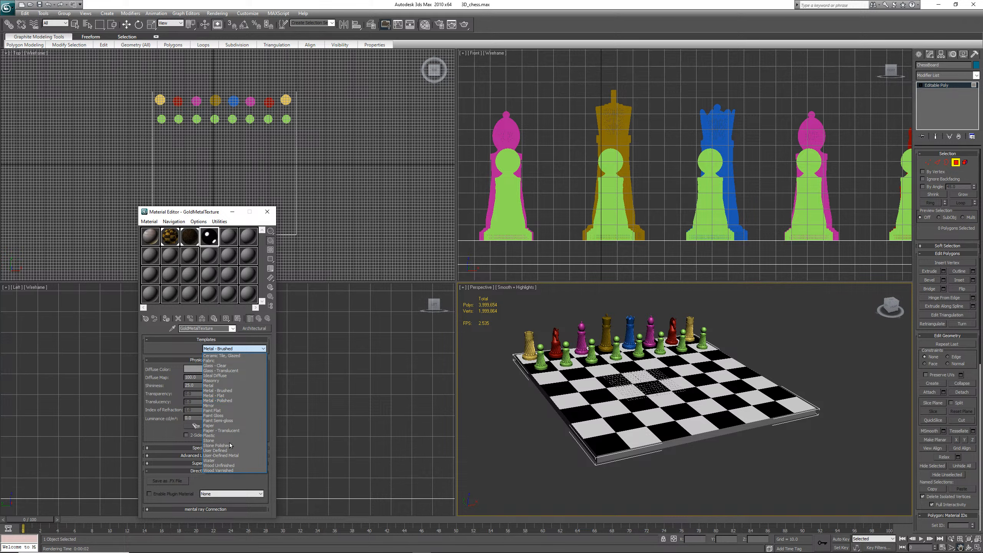
pyautogui.click(231, 392)
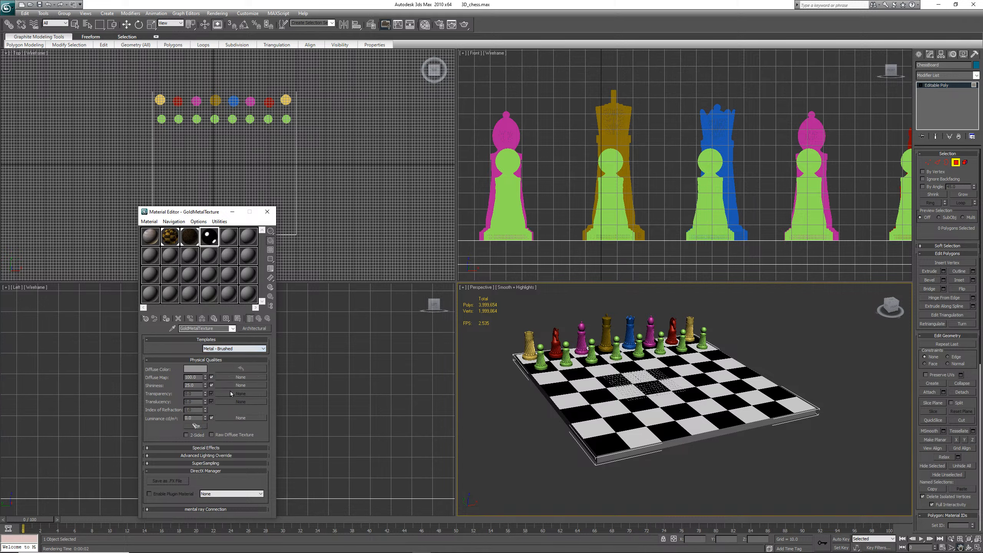
# Set the material's diffuse color to a golden orange
pyautogui.click(195, 370)
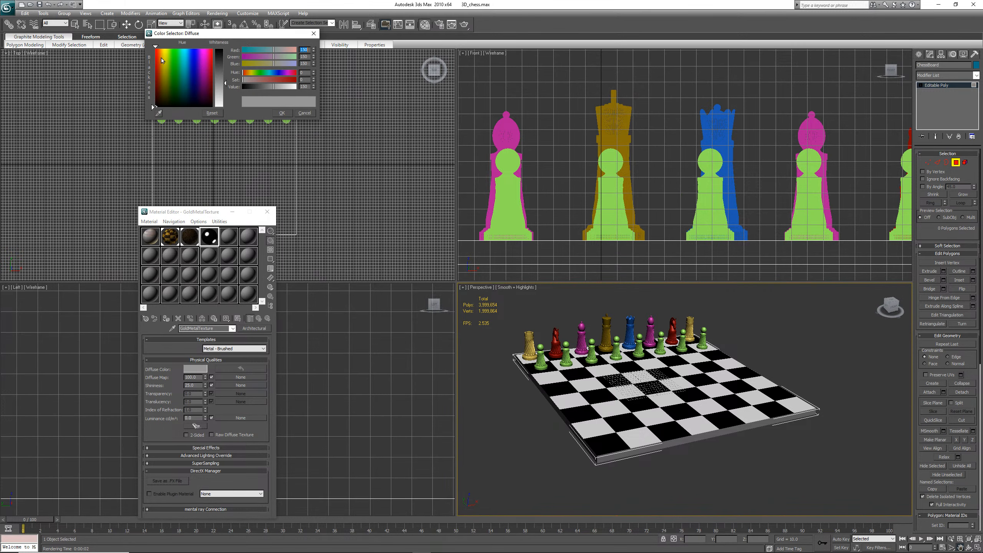
pyautogui.click(159, 47)
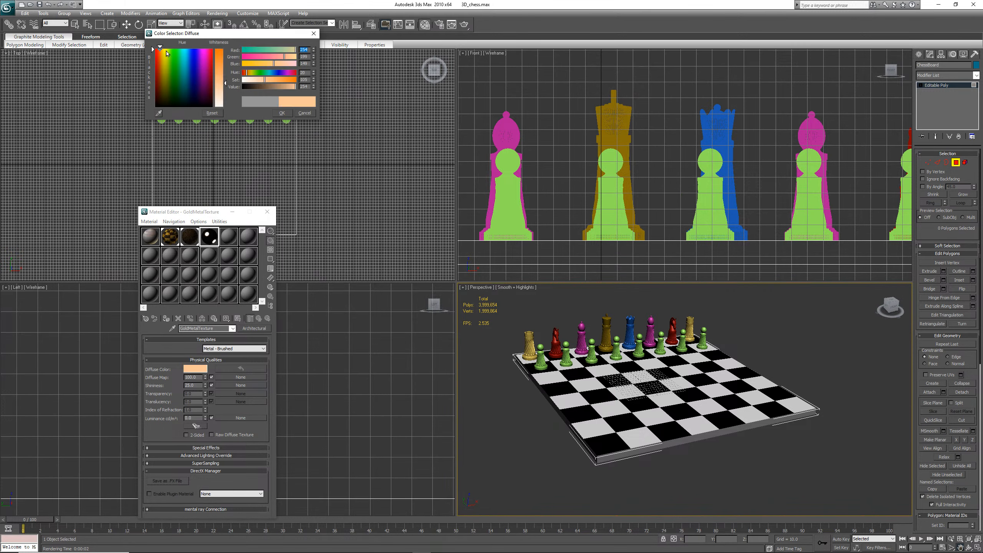
pyautogui.click(225, 56)
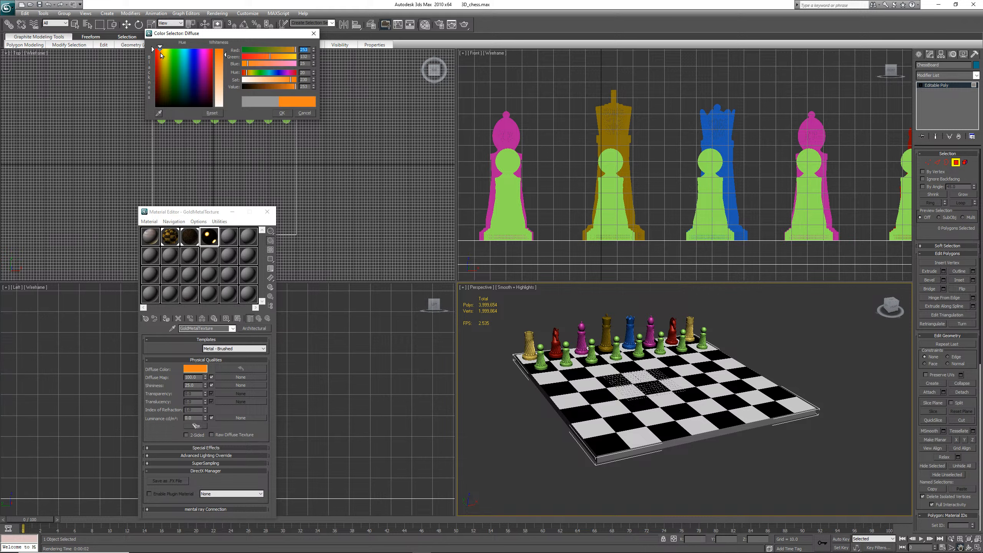
pyautogui.click(161, 49)
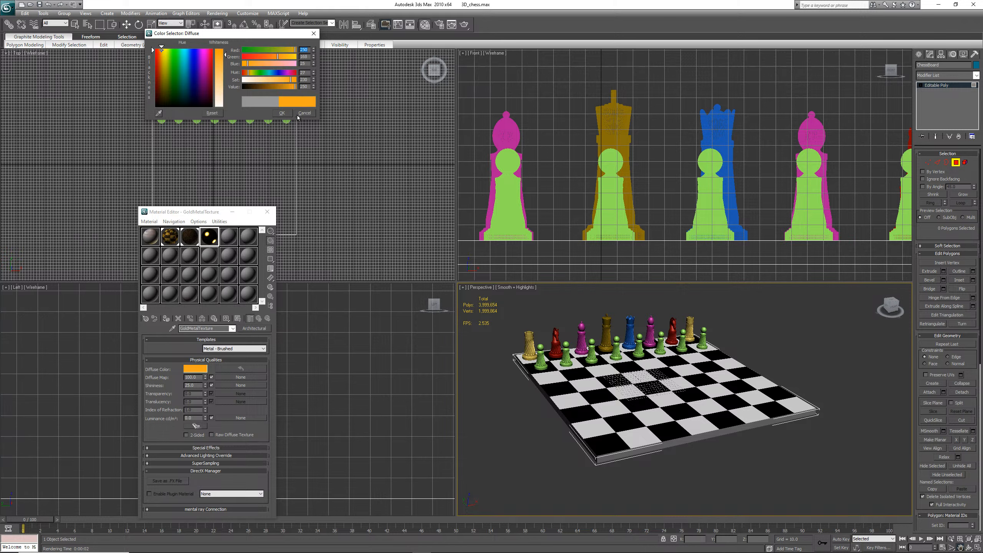
pyautogui.click(282, 112)
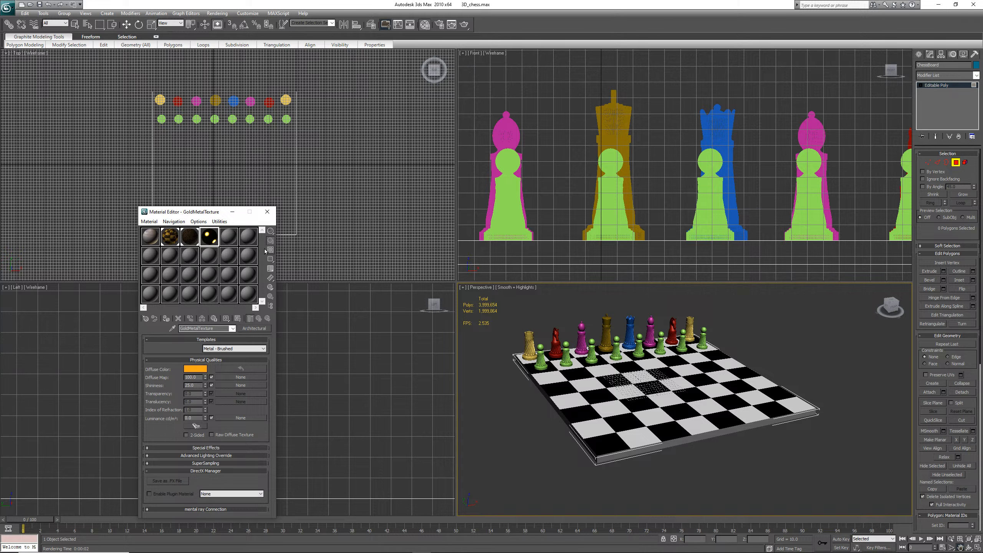
# Leave the board's polygon sub-object level and select the red knight piece with the Move tool
pyautogui.rightClick(541, 360)
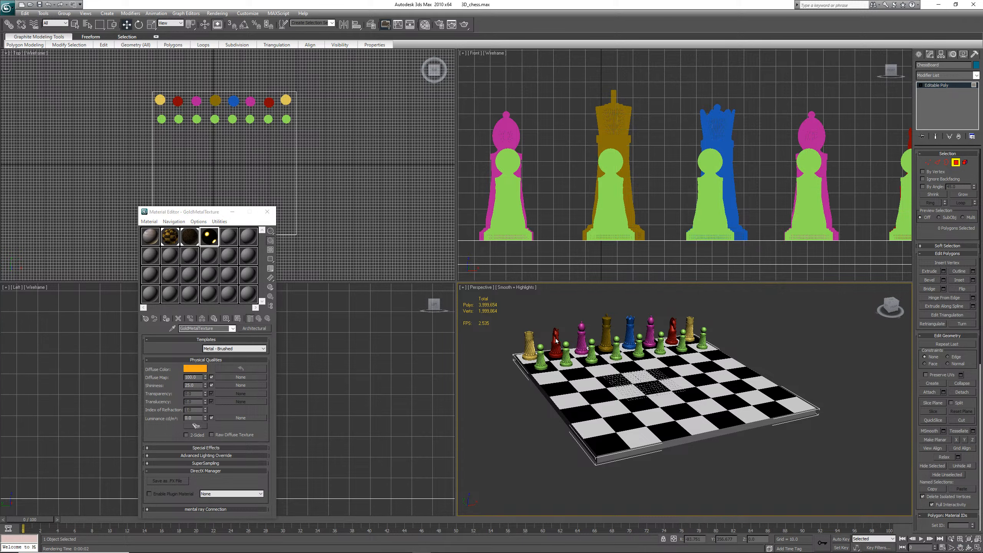
pyautogui.scroll(3, 681, 390)
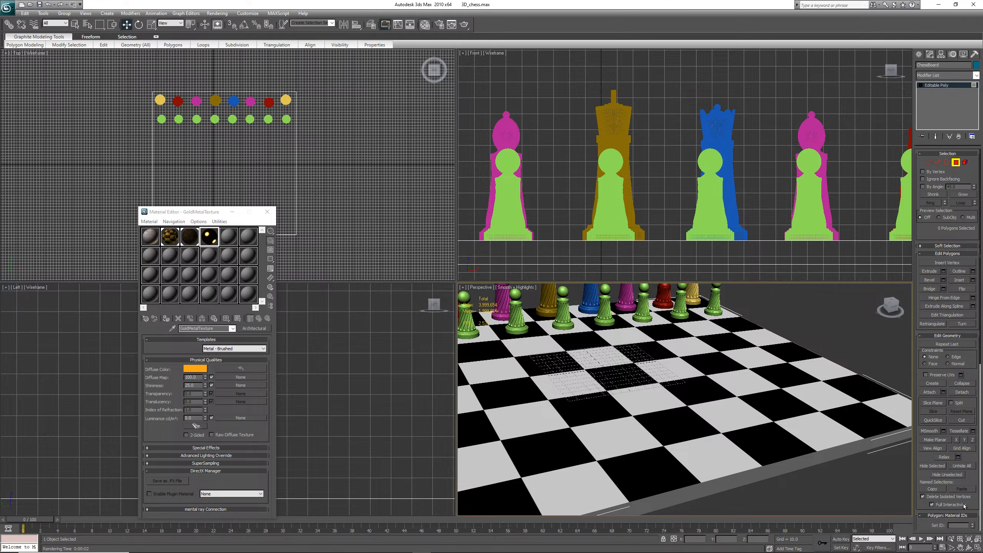
pyautogui.click(961, 547)
pyautogui.moveTo(593, 371); pyautogui.dragTo(836, 465)
pyautogui.scroll(4, 687, 388)
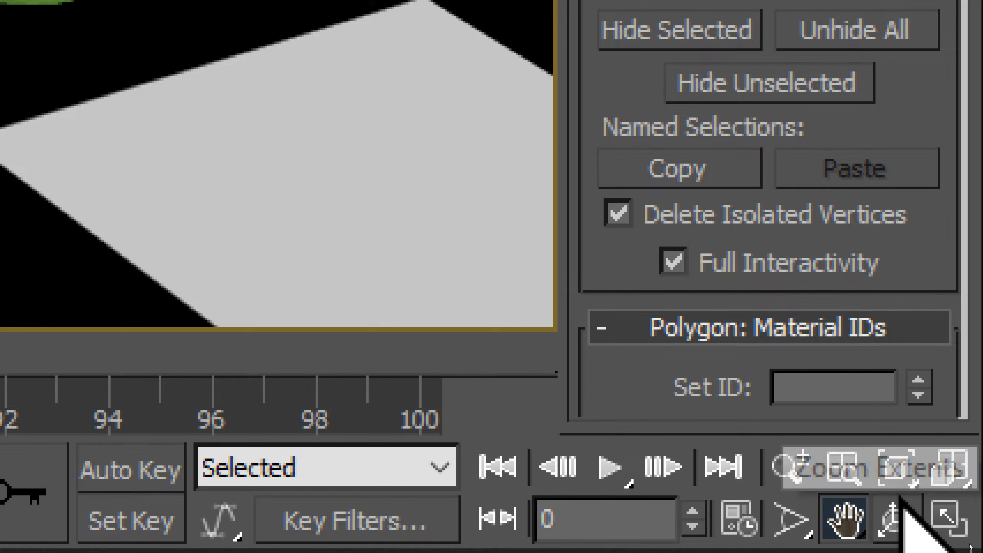
pyautogui.click(905, 528)
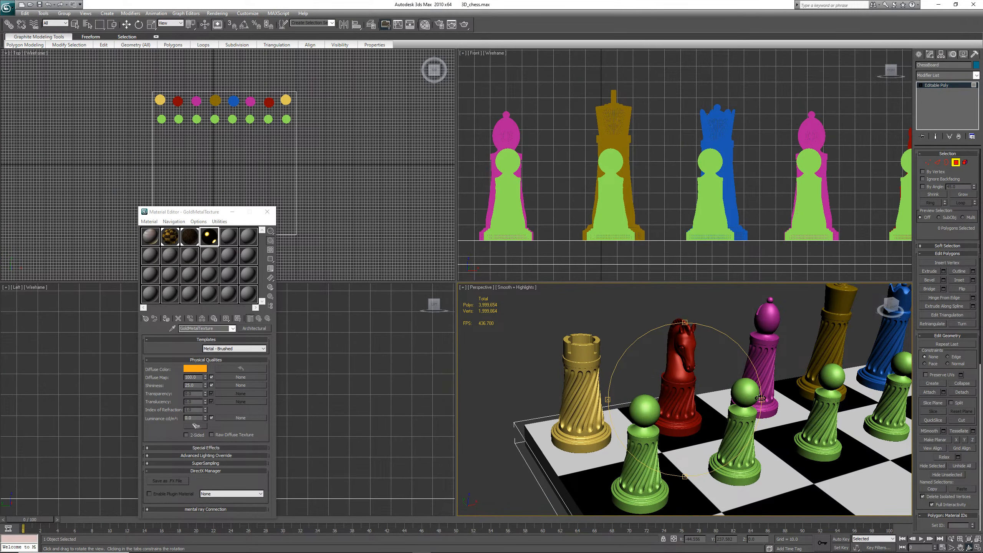
pyautogui.moveTo(761, 398)
pyautogui.mouseDown()
pyautogui.moveTo(772, 399)
pyautogui.moveTo(752, 400)
pyautogui.mouseUp()
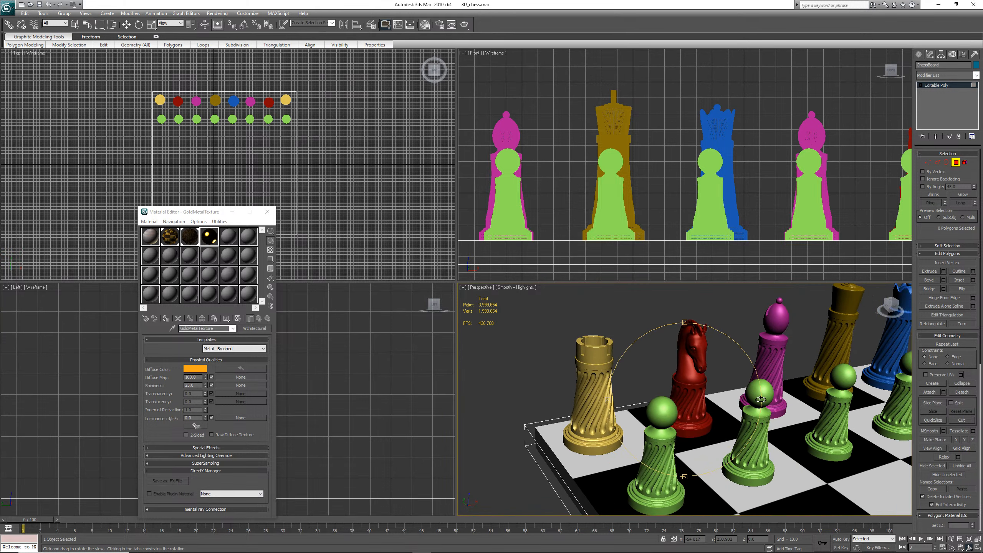
pyautogui.press('w')
pyautogui.click(692, 398)
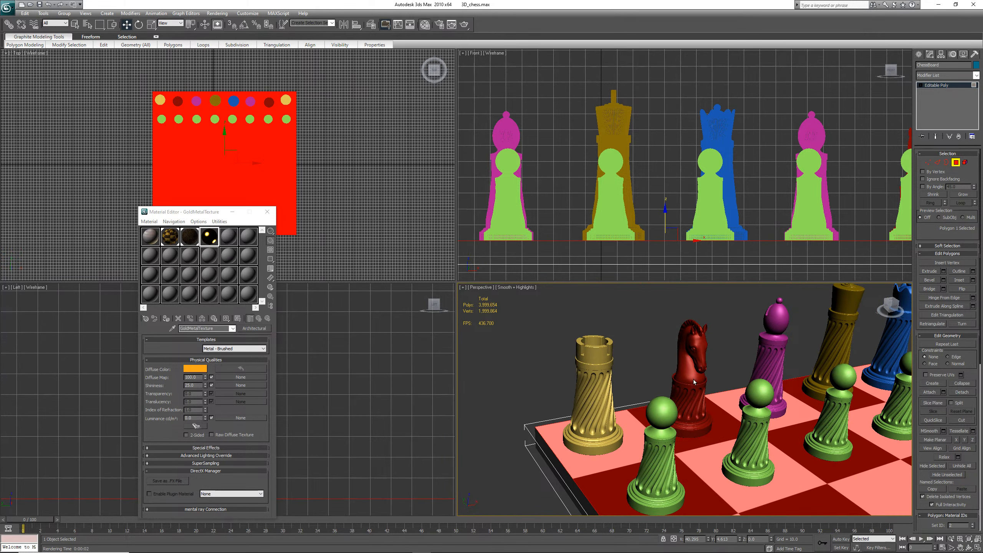
pyautogui.click(650, 318)
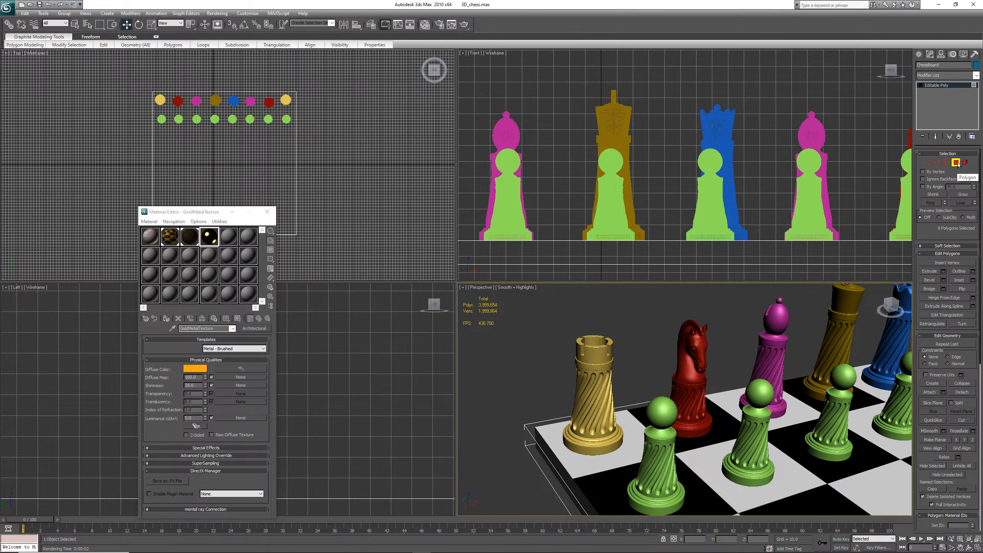
pyautogui.click(796, 470)
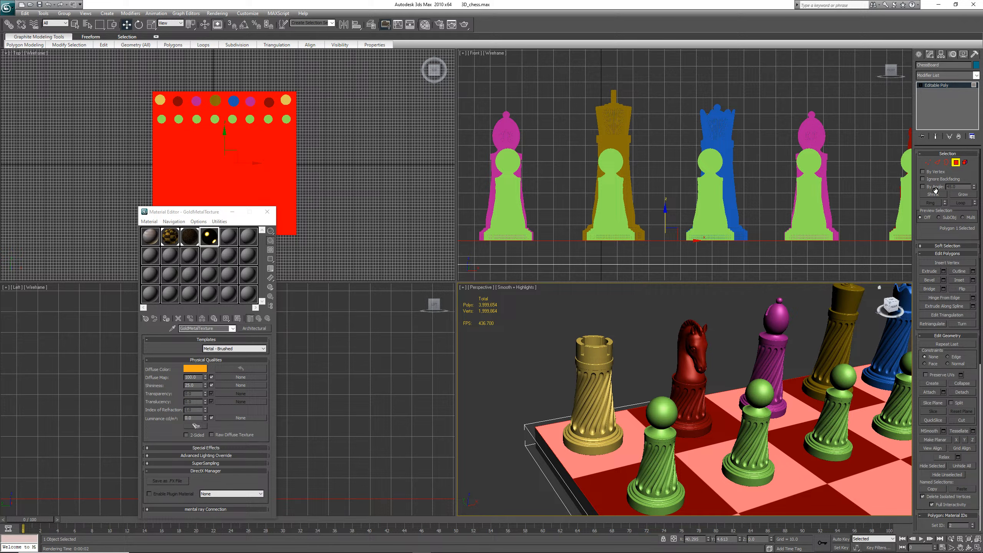
pyautogui.click(956, 163)
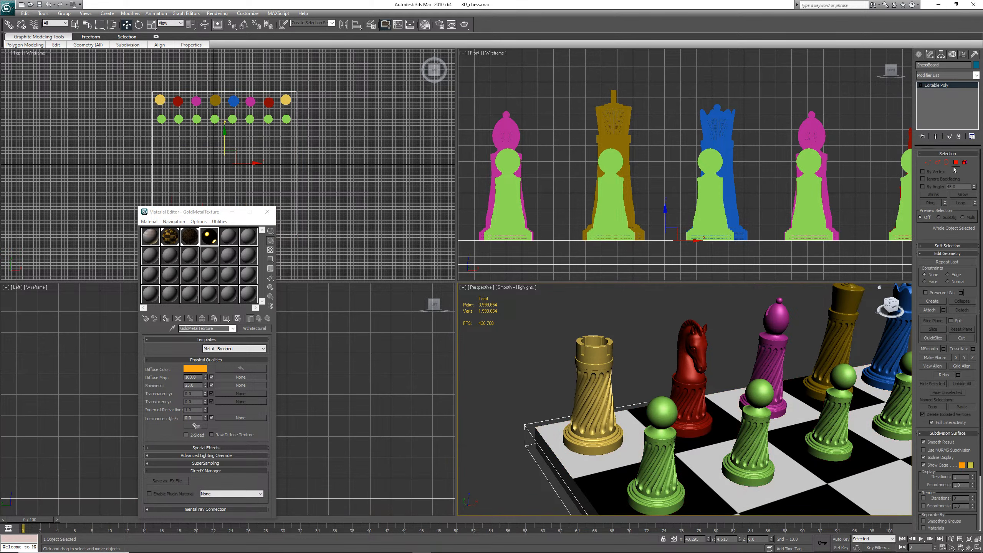
pyautogui.click(693, 384)
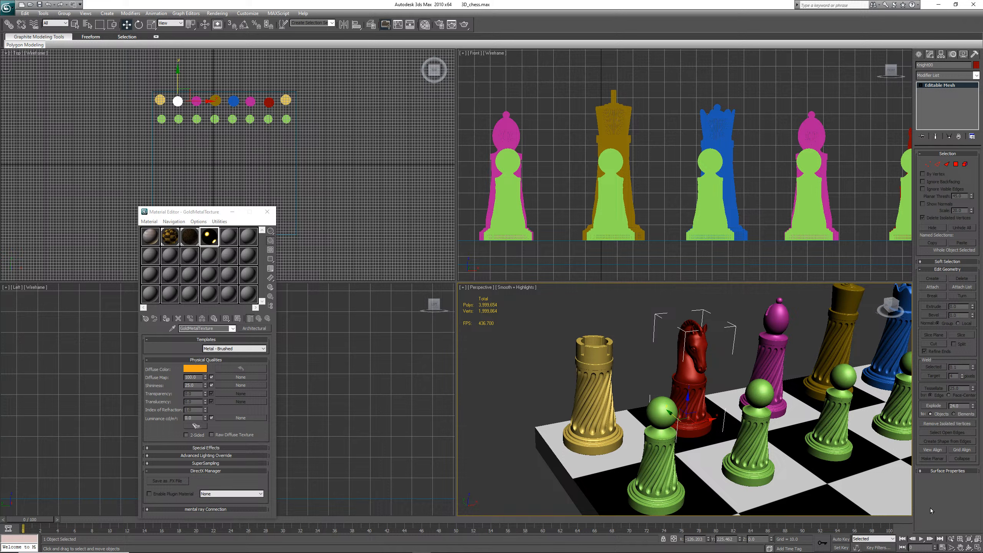
# Assign the GoldMetalTexture material to the selected knight piece
pyautogui.click(969, 548)
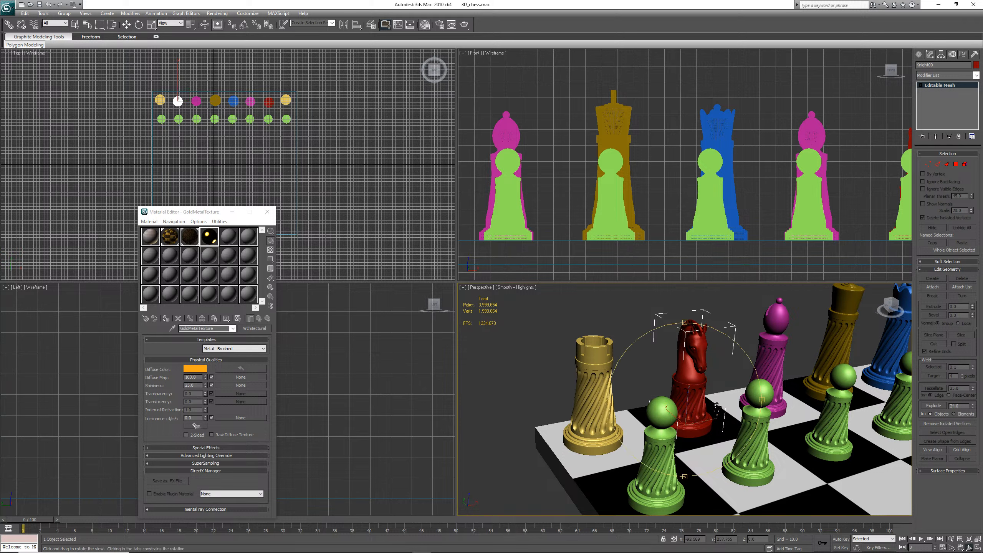
pyautogui.moveTo(759, 399)
pyautogui.mouseDown()
pyautogui.moveTo(771, 402)
pyautogui.moveTo(759, 404)
pyautogui.mouseUp()
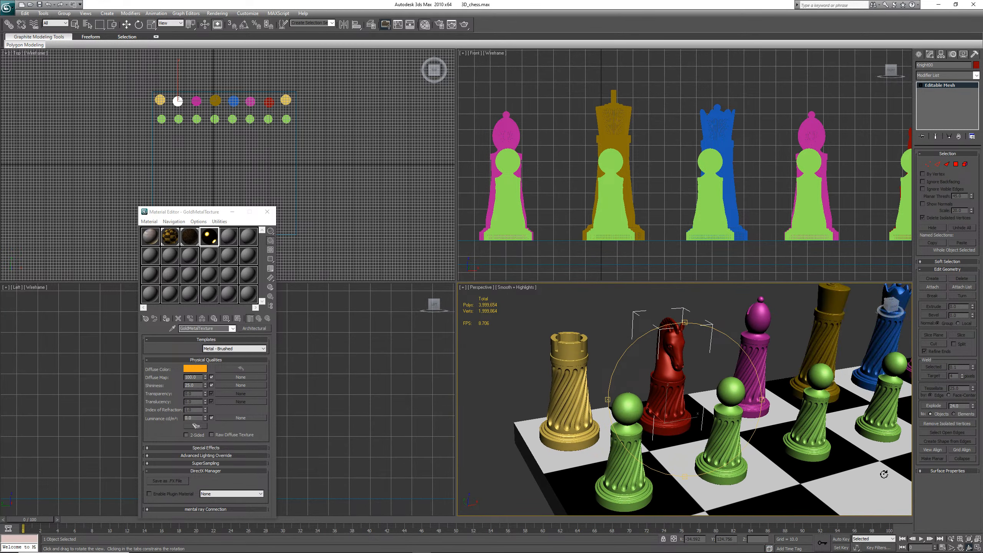
pyautogui.click(970, 550)
pyautogui.moveTo(968, 547); pyautogui.dragTo(969, 532)
pyautogui.moveTo(762, 398); pyautogui.dragTo(785, 417)
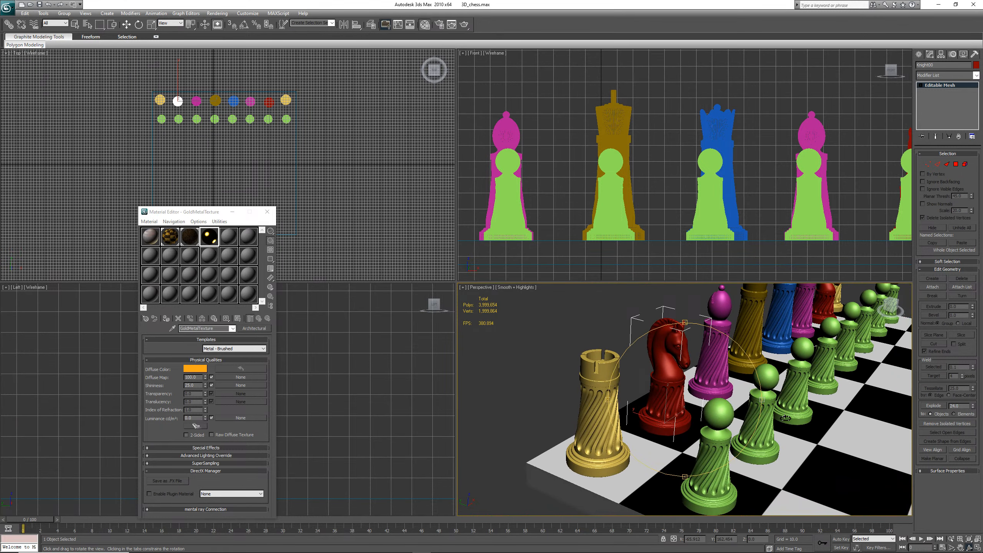
pyautogui.click(40, 5)
pyautogui.click(208, 238)
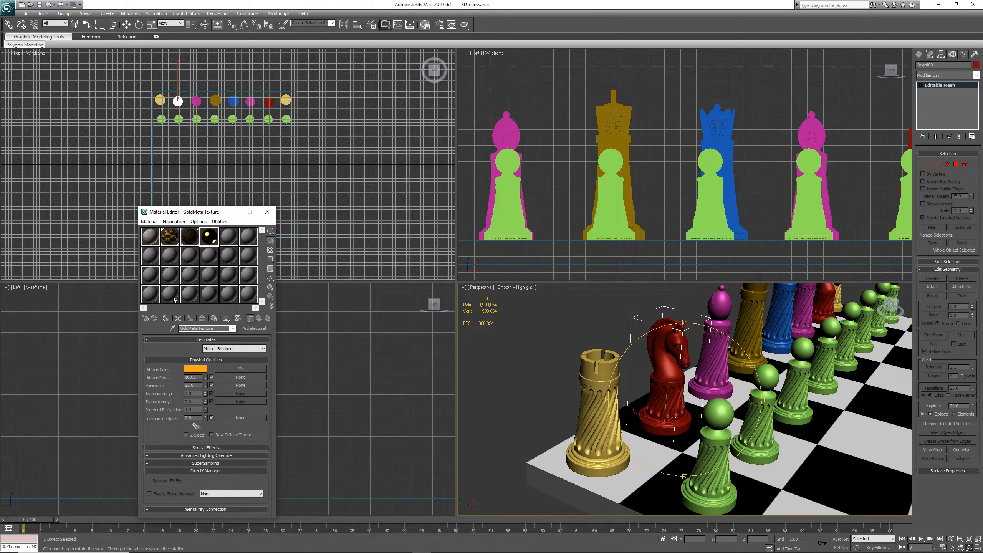
pyautogui.click(166, 319)
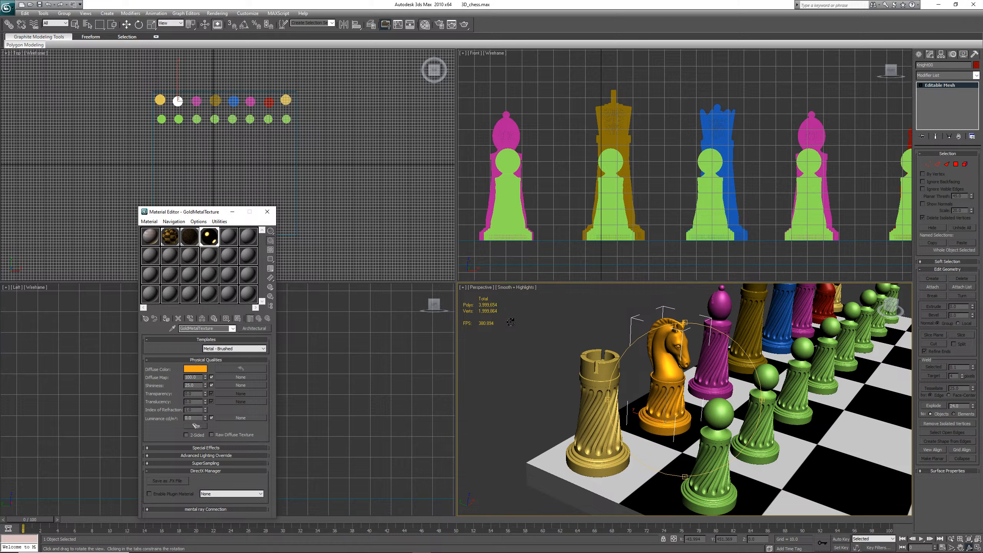
# Preview the perspective viewport in Wireframe, Flat and Edged Faces shading before returning to Smooth + Highlights
pyautogui.click(521, 286)
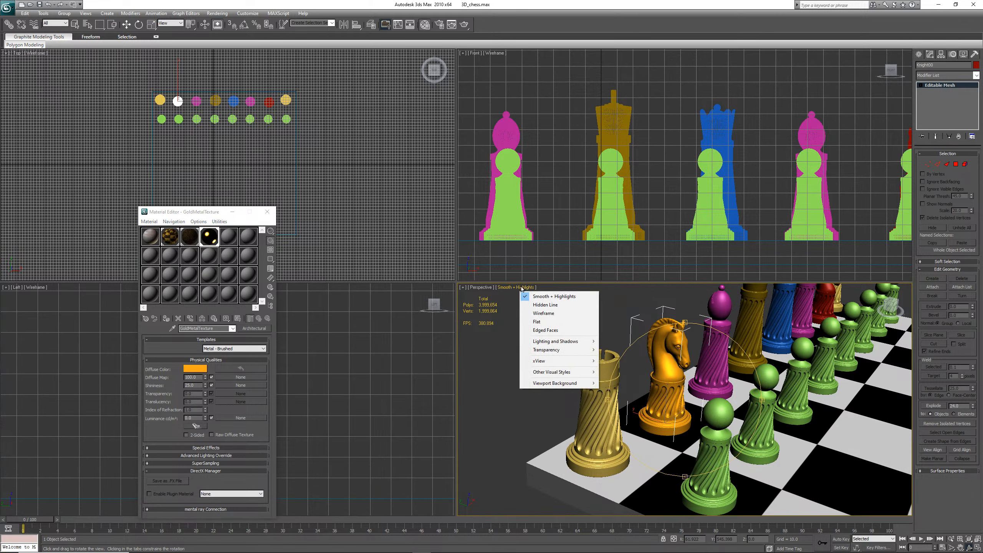
pyautogui.click(546, 314)
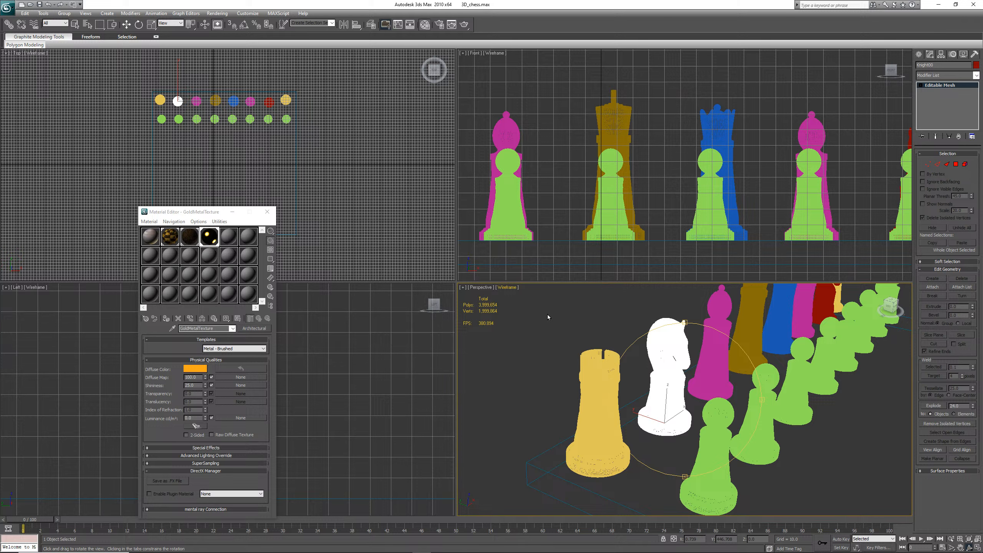
pyautogui.click(508, 288)
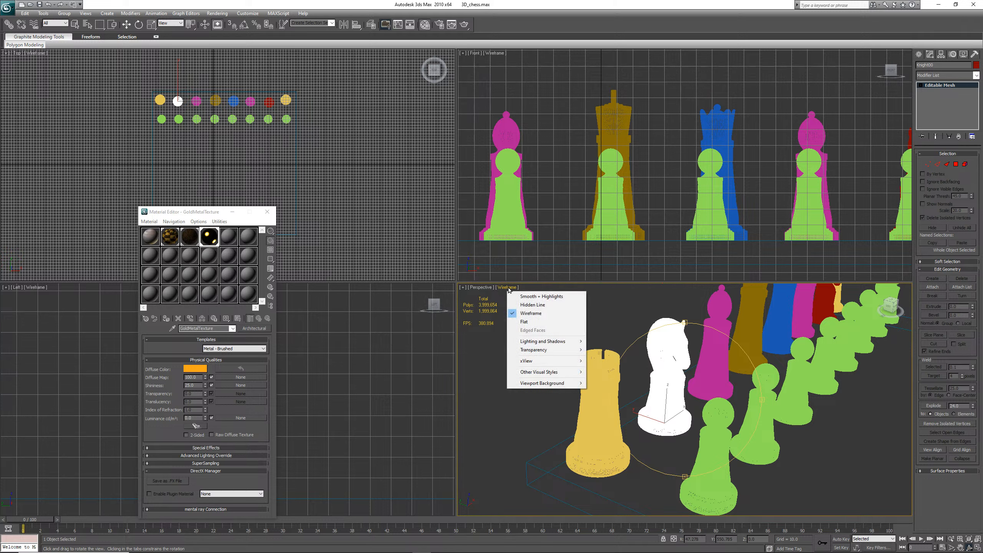
pyautogui.click(526, 321)
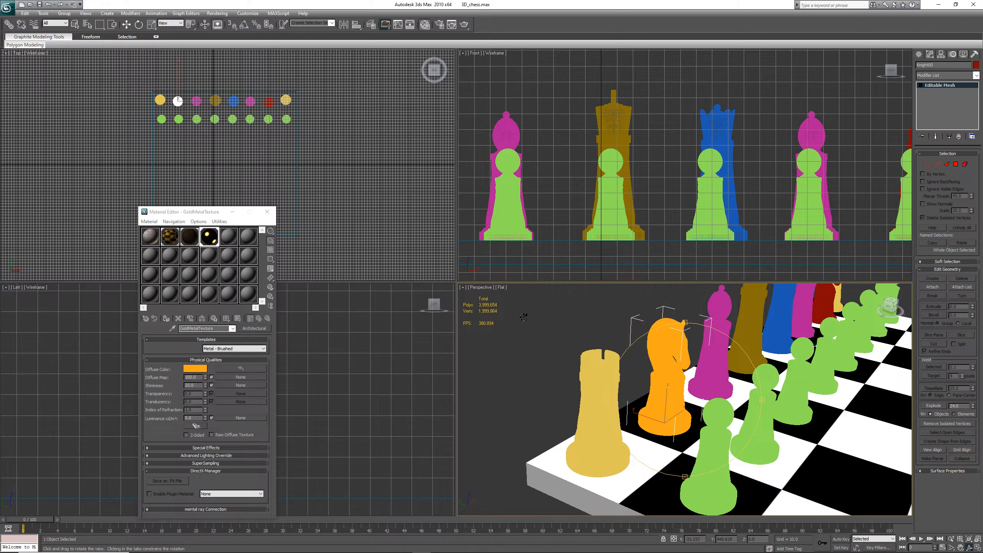
pyautogui.click(500, 288)
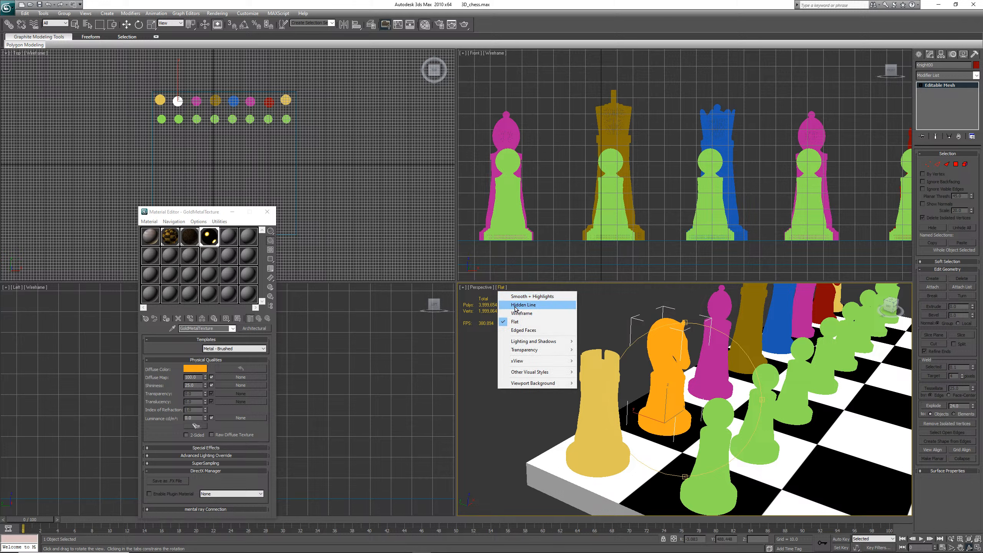
pyautogui.click(524, 330)
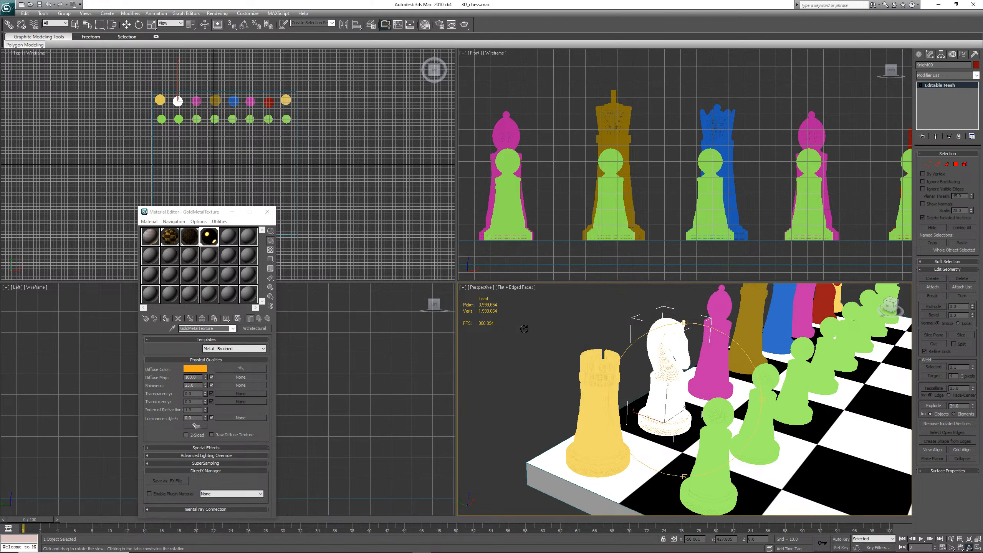
pyautogui.click(508, 290)
pyautogui.click(531, 297)
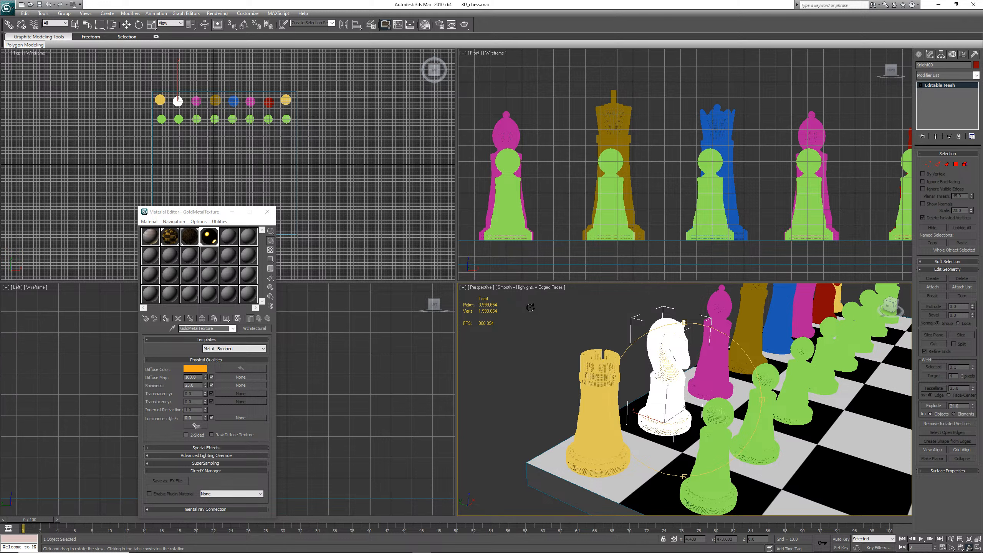
pyautogui.click(535, 289)
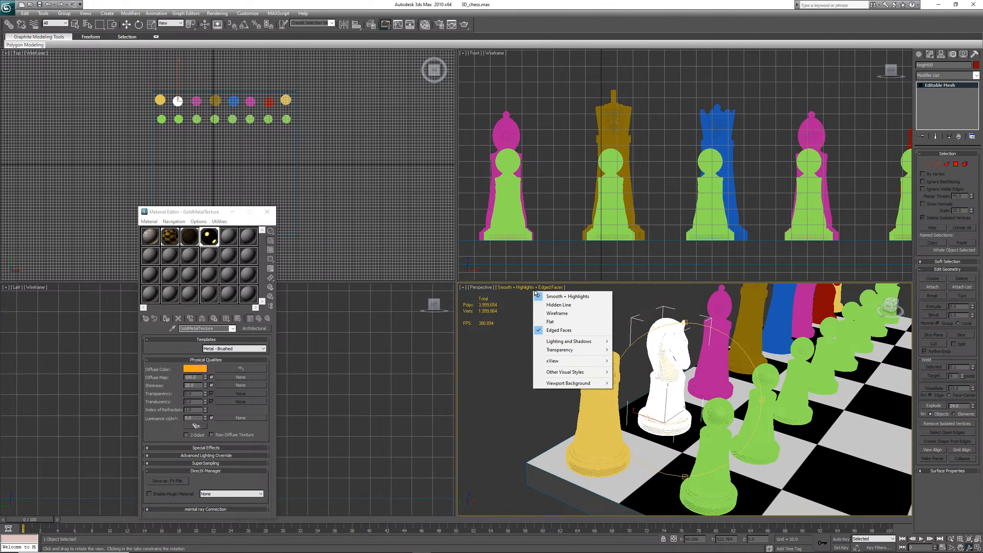
pyautogui.click(554, 330)
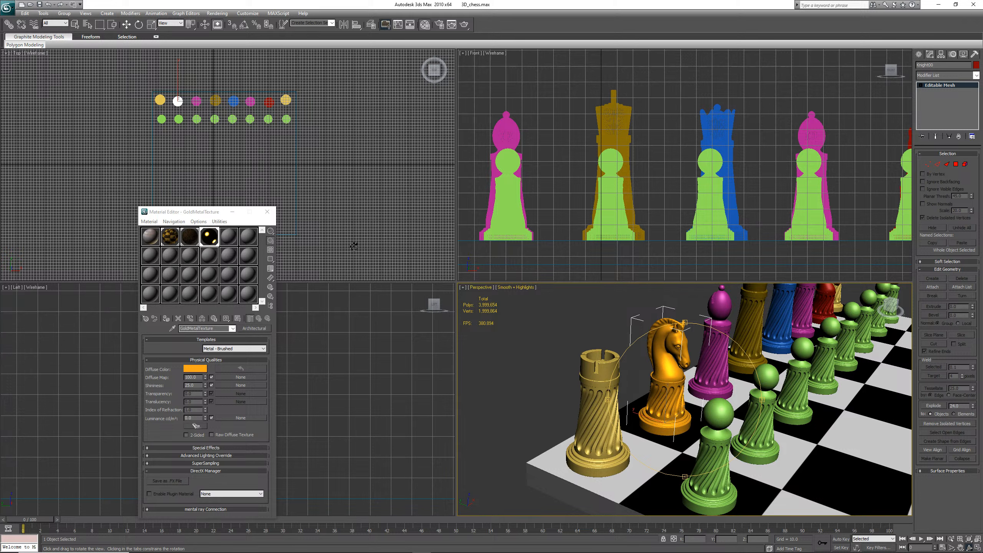
# Render the perspective view of the chess scene
pyautogui.click(40, 5)
pyautogui.moveTo(684, 323); pyautogui.dragTo(685, 316)
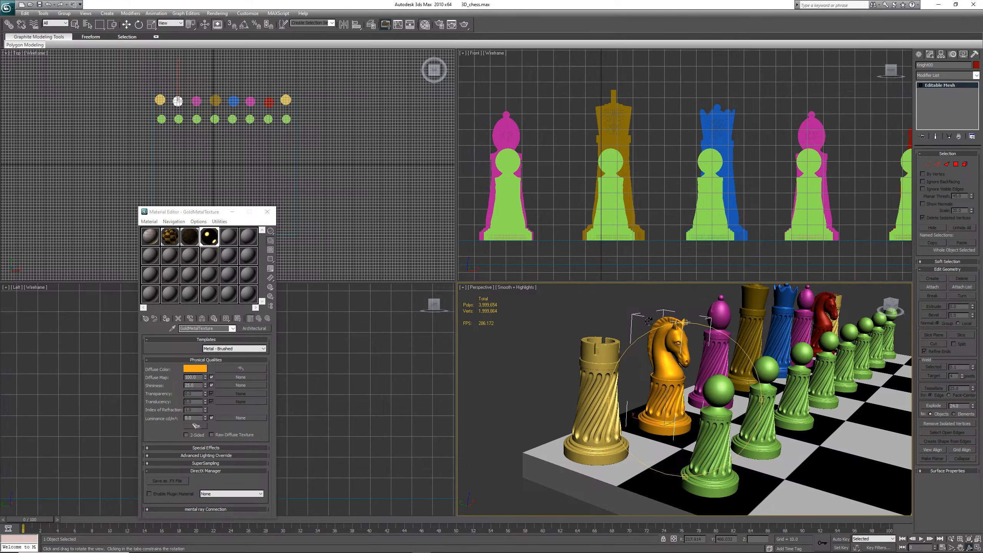
pyautogui.click(217, 13)
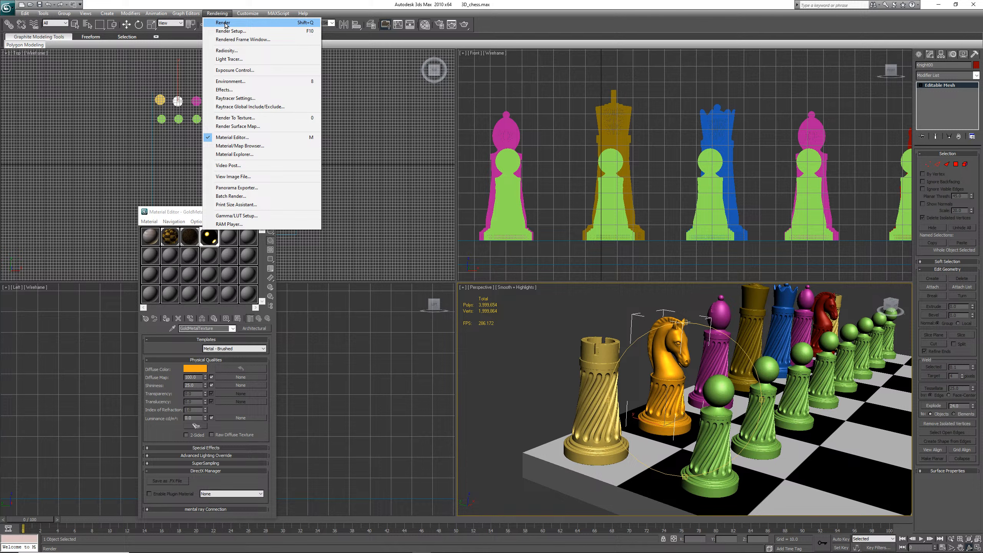
pyautogui.click(235, 22)
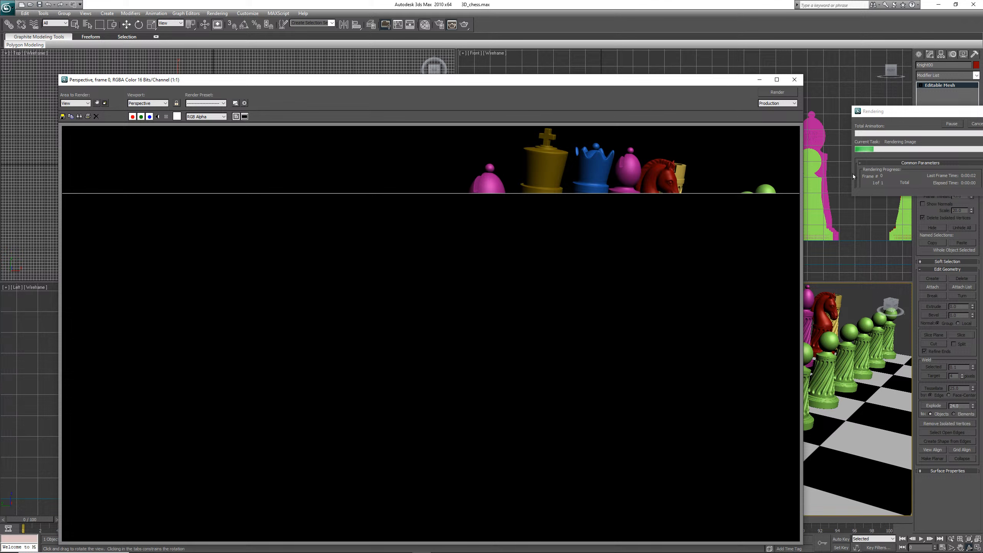
pyautogui.moveTo(871, 111); pyautogui.dragTo(823, 118)
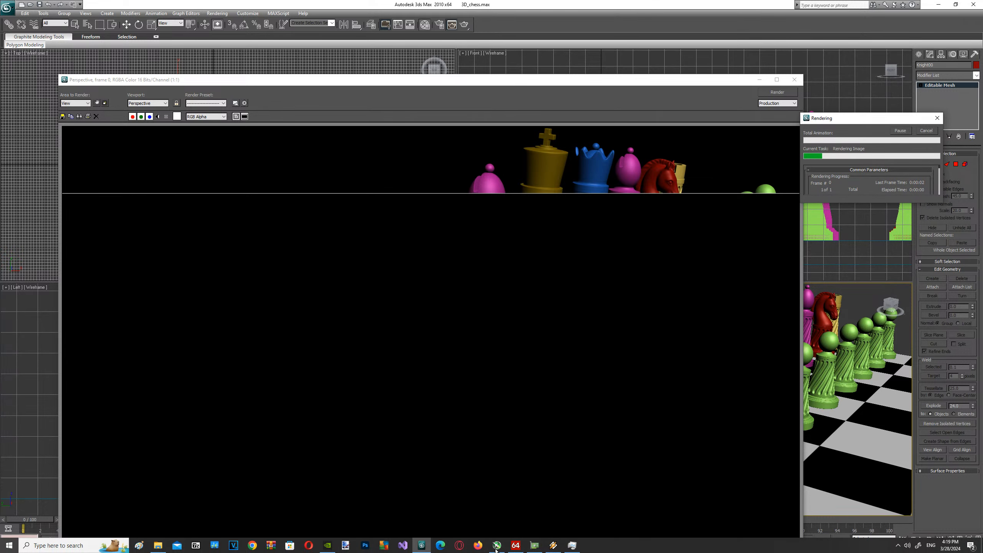
# Check CPU usage in Task Manager while the render finishes, then close the rendered frame window
pyautogui.click(571, 545)
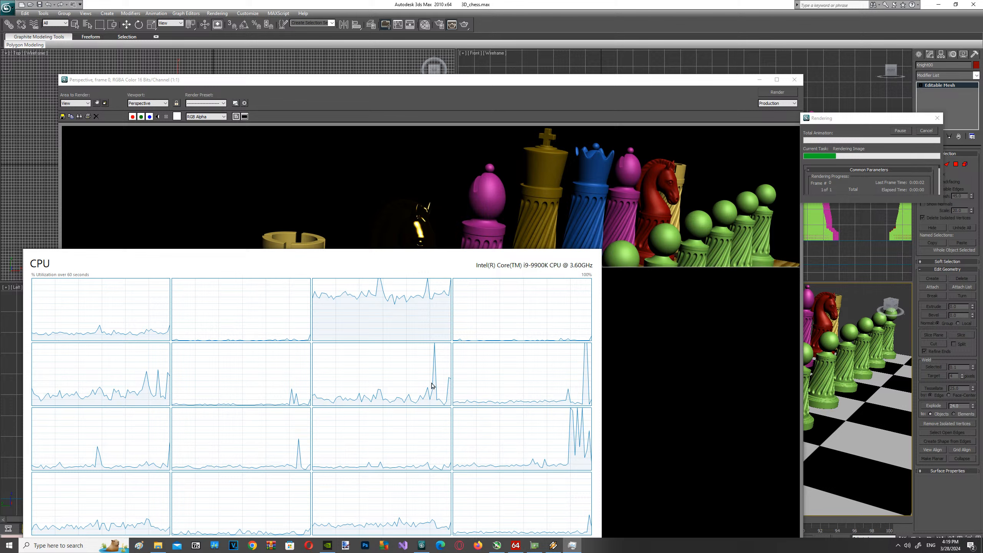
pyautogui.moveTo(465, 262); pyautogui.dragTo(531, 229)
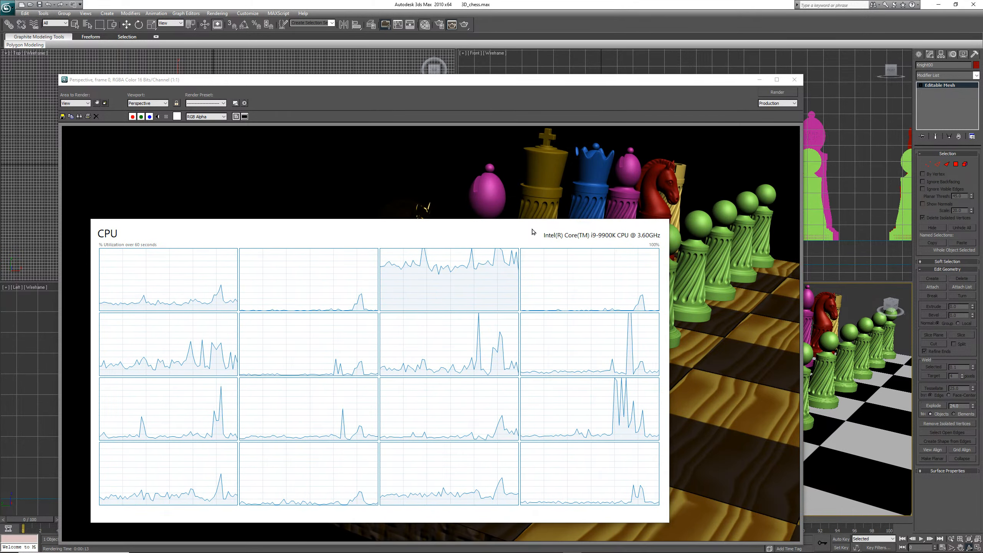
pyautogui.click(726, 259)
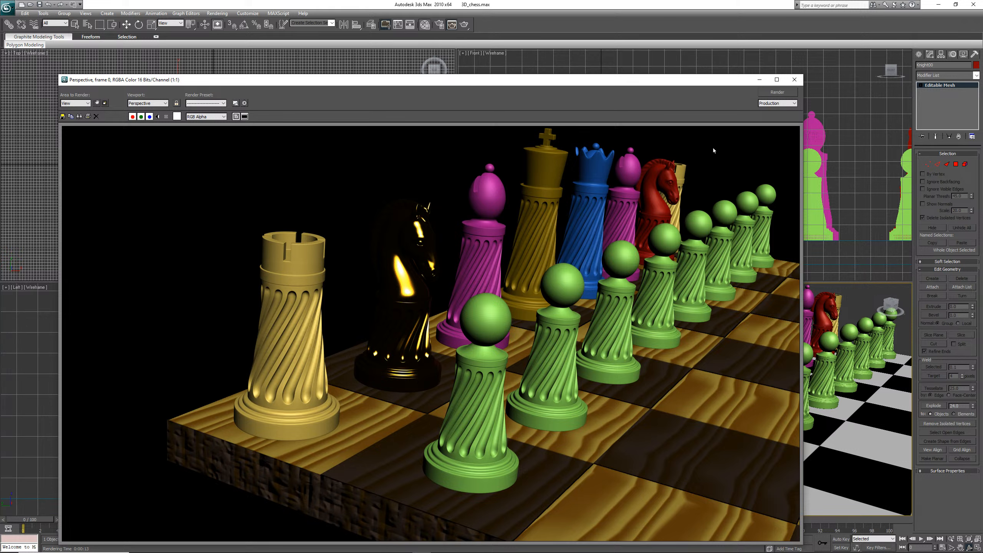
pyautogui.click(794, 80)
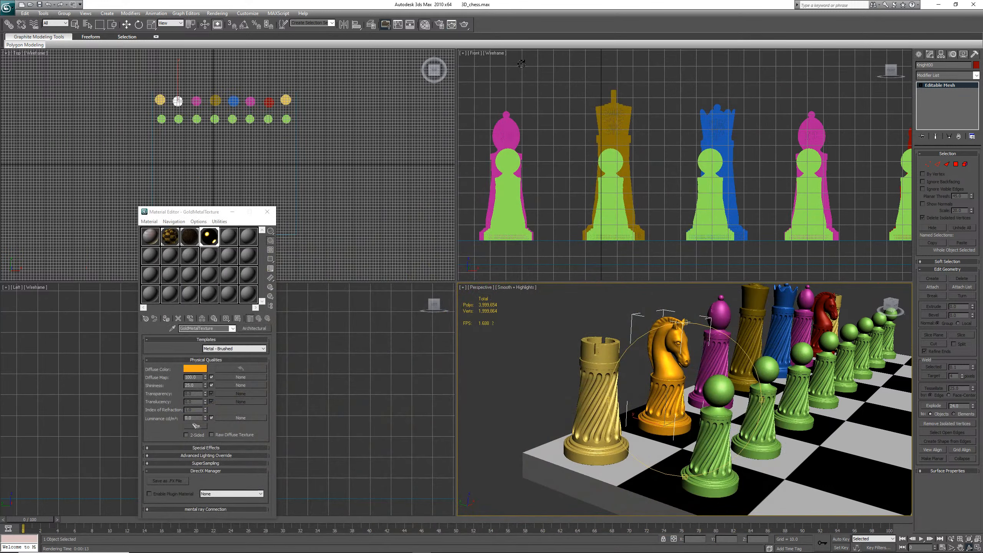
# Set the environment background color to a light grey
pyautogui.click(39, 4)
pyautogui.click(39, 5)
pyautogui.click(218, 25)
pyautogui.click(218, 13)
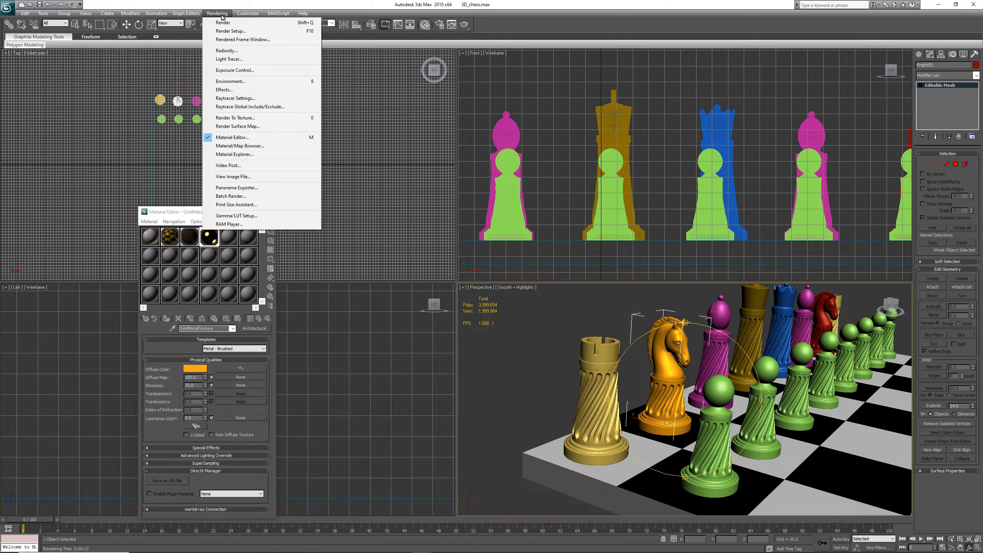
pyautogui.click(237, 83)
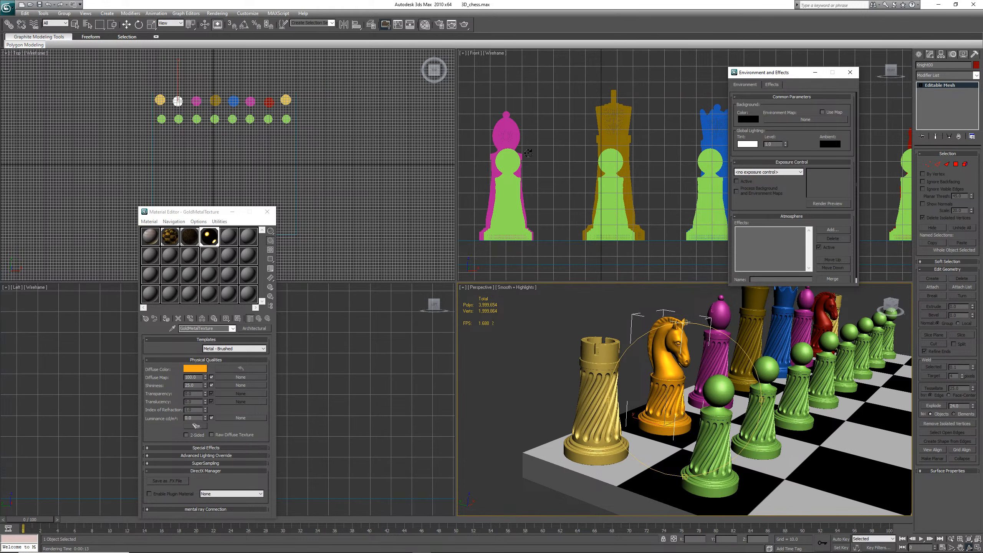
pyautogui.moveTo(787, 76); pyautogui.dragTo(379, 291)
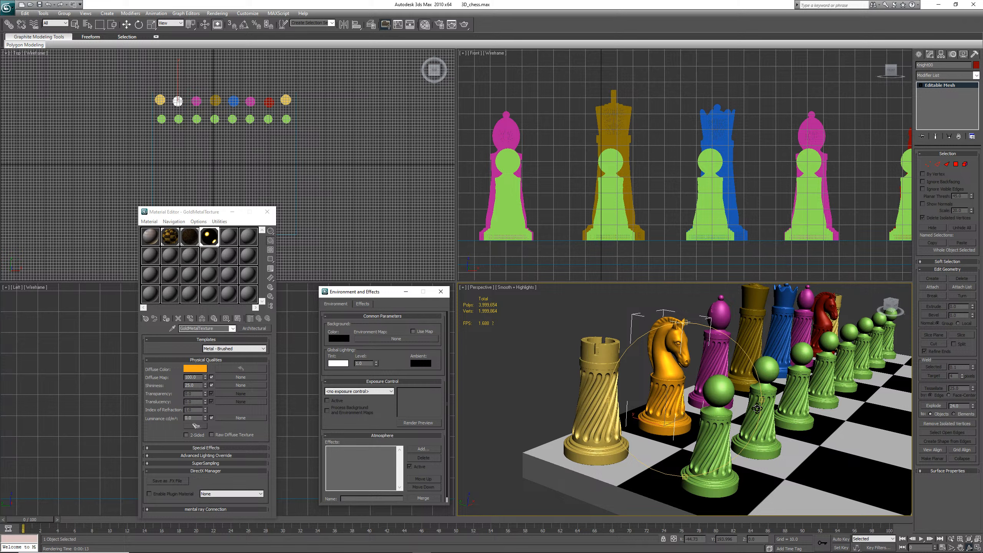
pyautogui.click(342, 337)
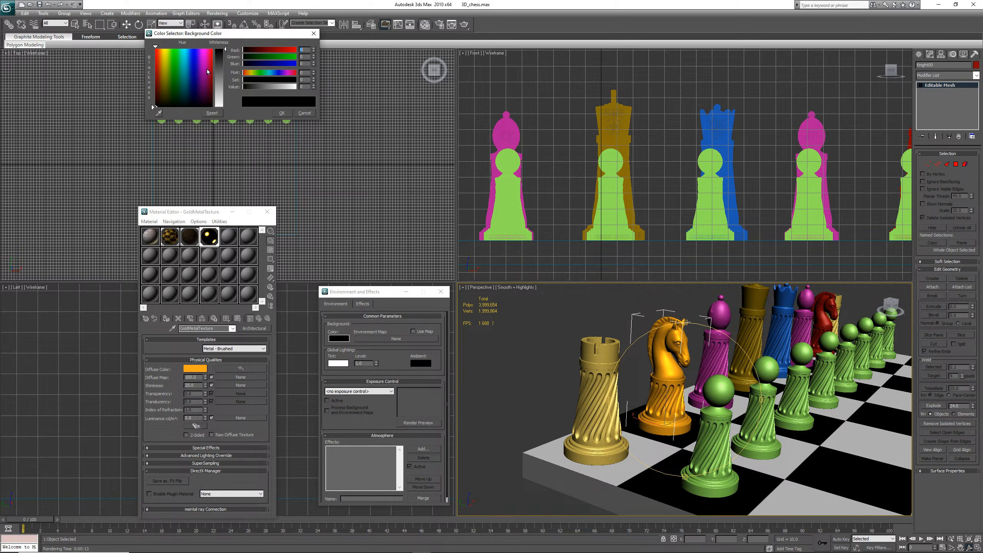
pyautogui.click(223, 90)
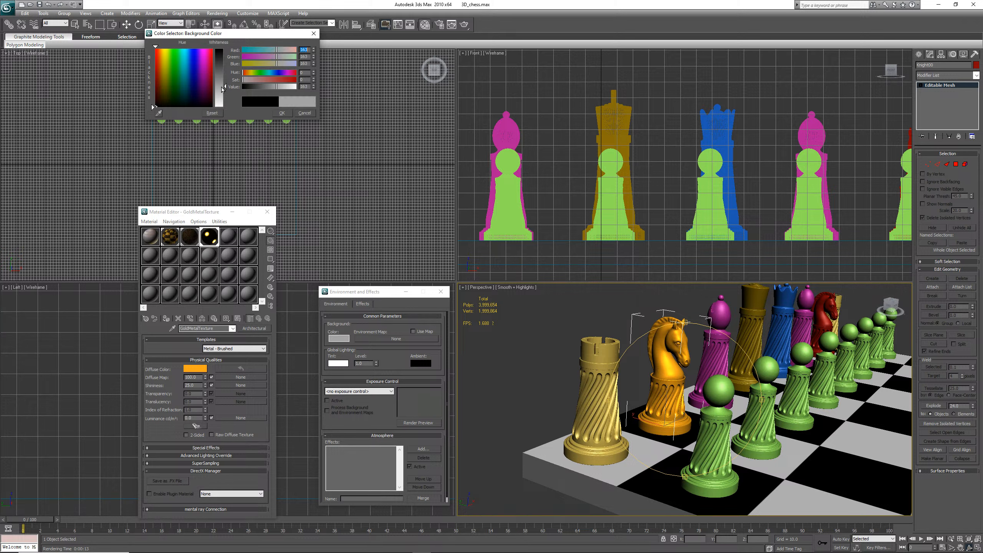
pyautogui.click(282, 112)
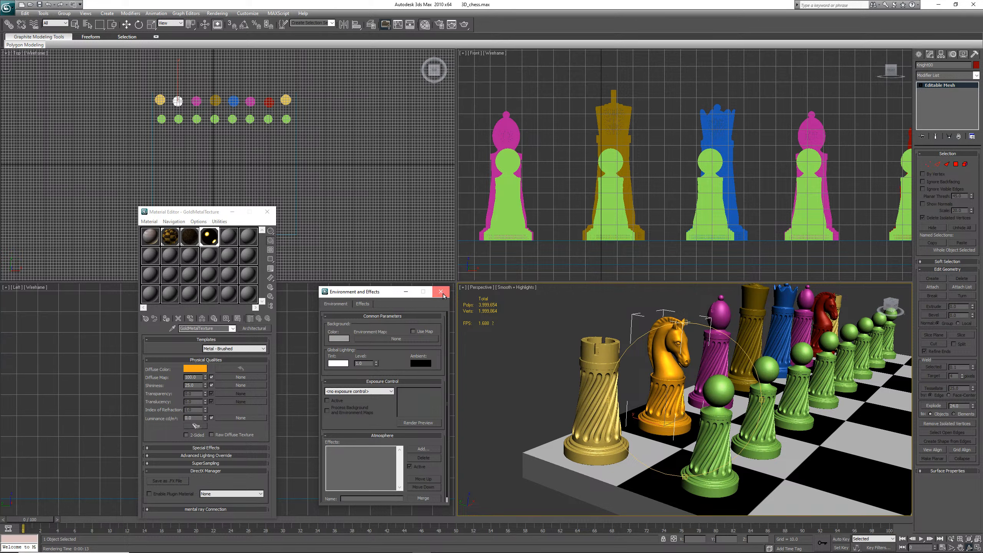
pyautogui.click(442, 292)
# Re-render the perspective view with the grey background and close the rendered frame window
pyautogui.press('w')
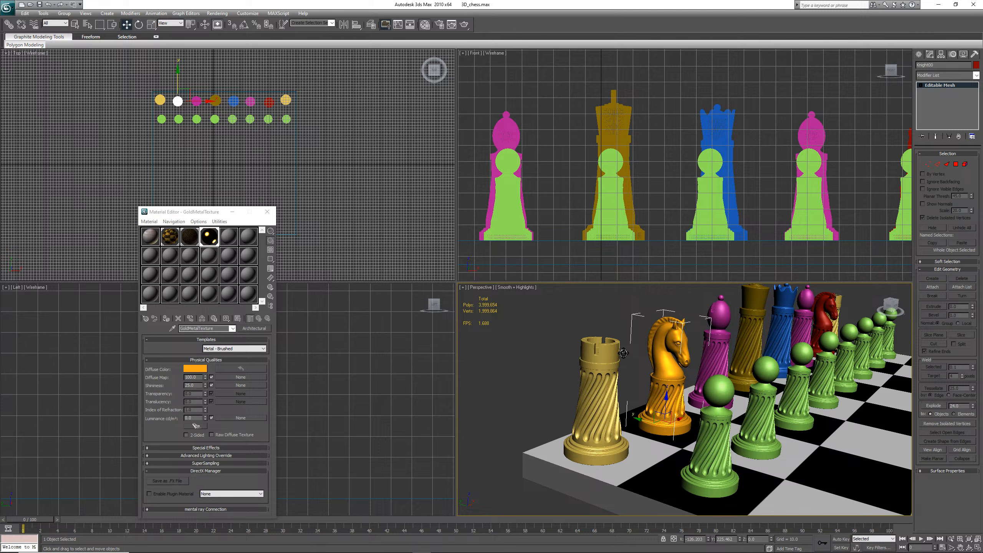
pyautogui.hotkey('shift', 'q')
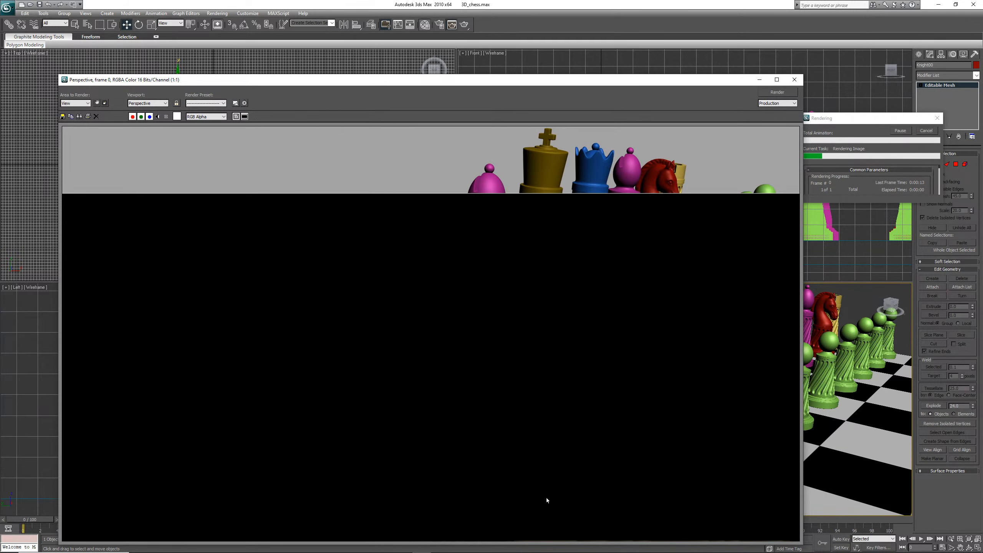
pyautogui.moveTo(498, 552)
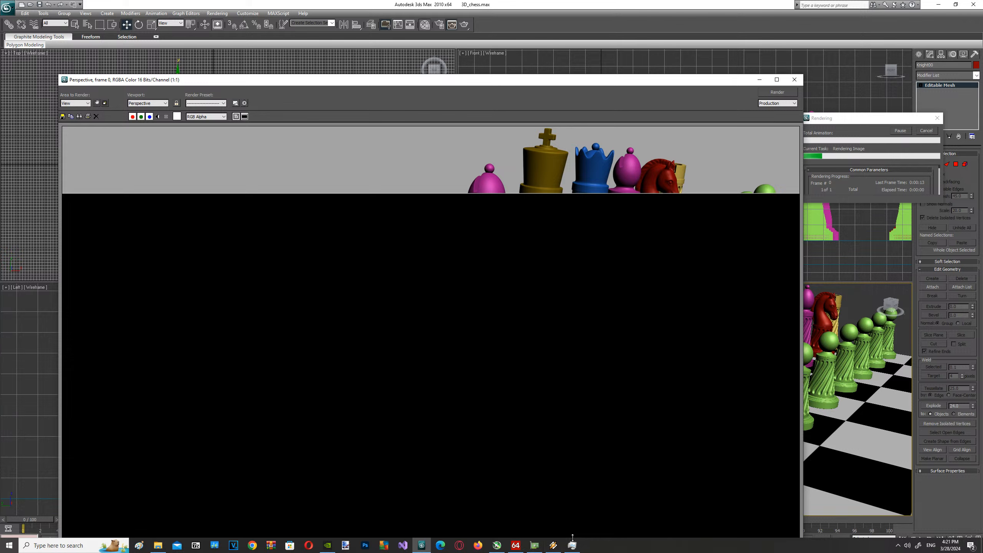
pyautogui.click(572, 544)
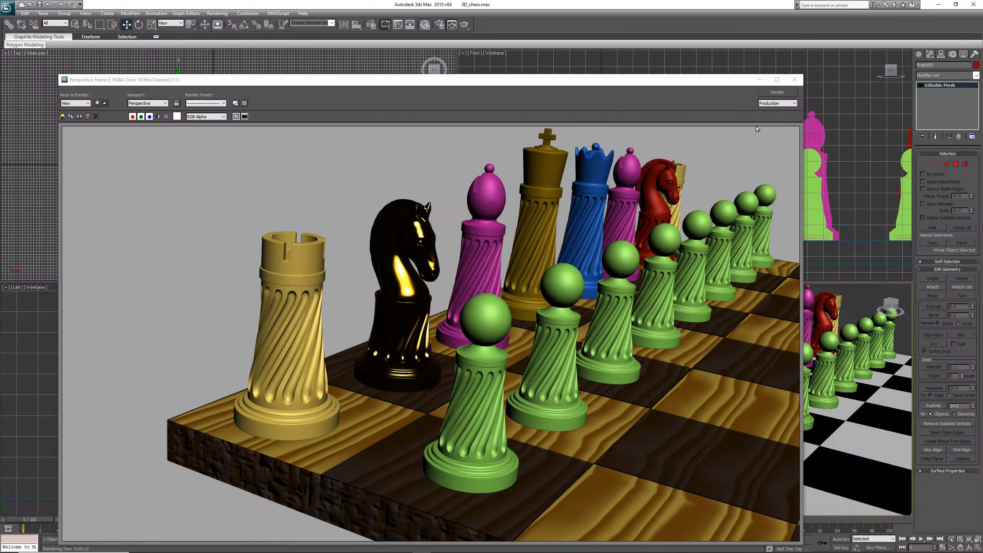
pyautogui.click(793, 81)
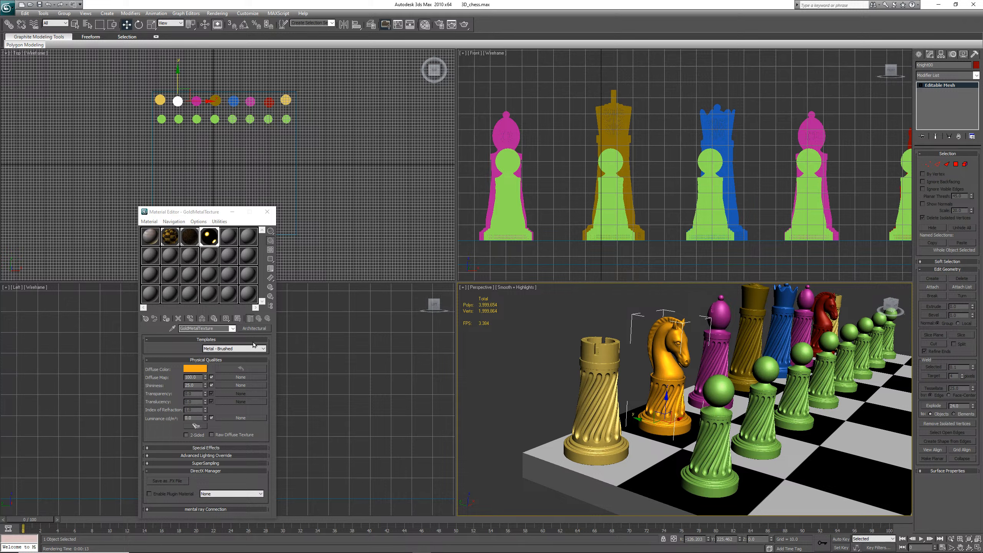
pyautogui.click(186, 435)
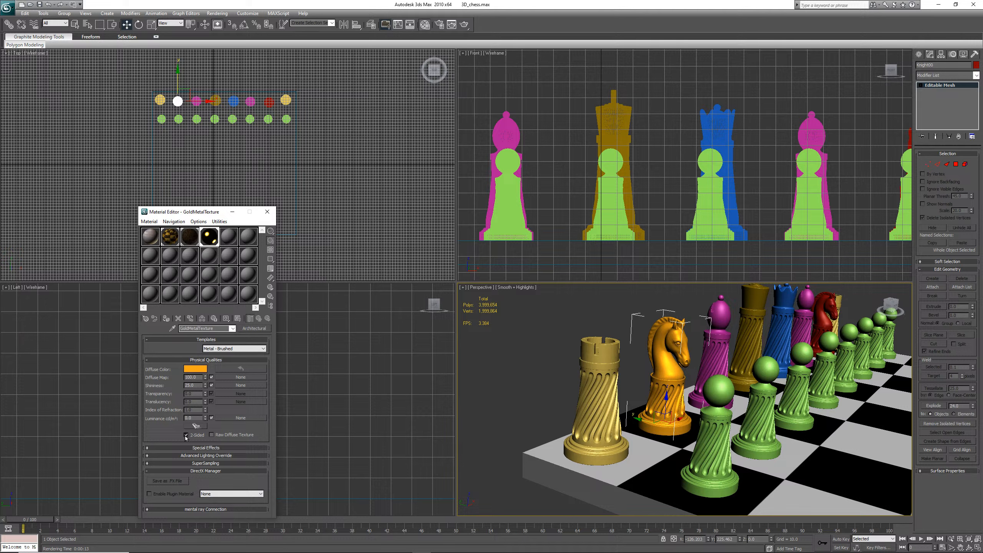
pyautogui.click(186, 435)
pyautogui.click(254, 328)
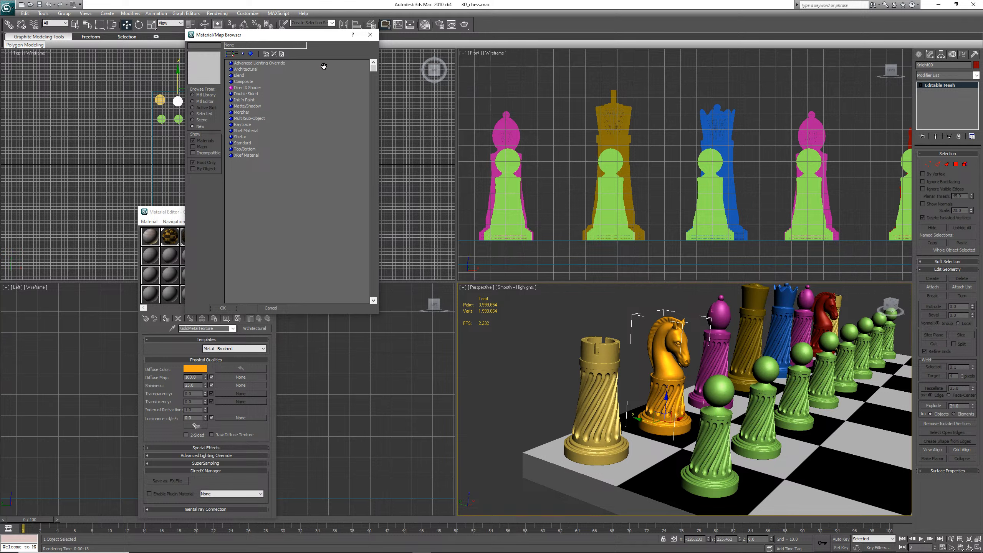
pyautogui.click(371, 38)
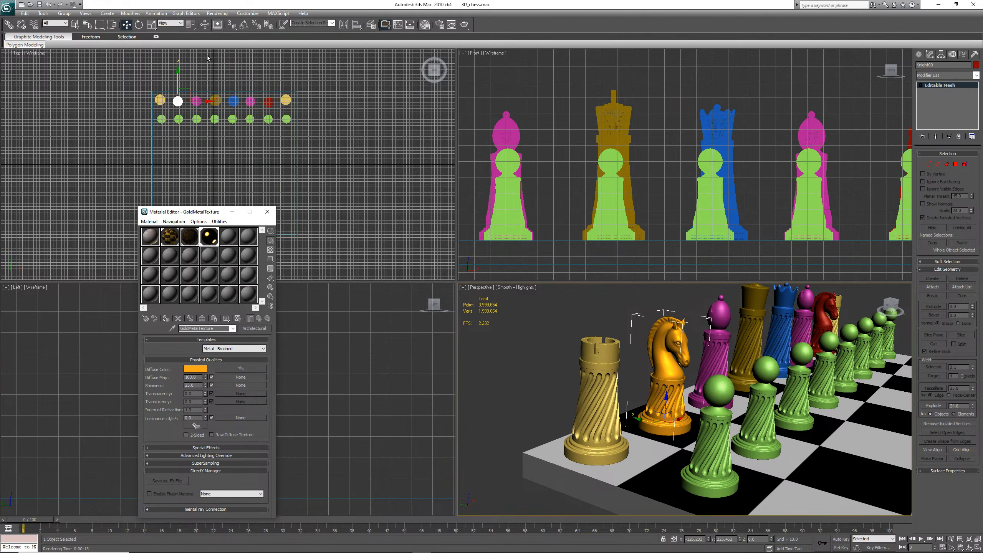
# Save the chess scene file
pyautogui.click(39, 4)
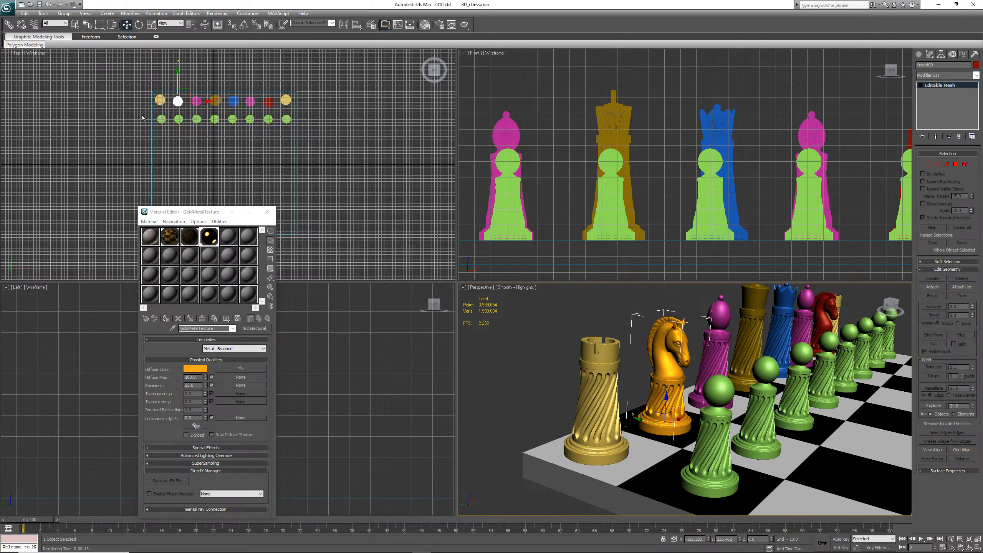
pyautogui.click(39, 5)
# Open Render Setup and assign mental ray Renderer as the production renderer
pyautogui.click(221, 13)
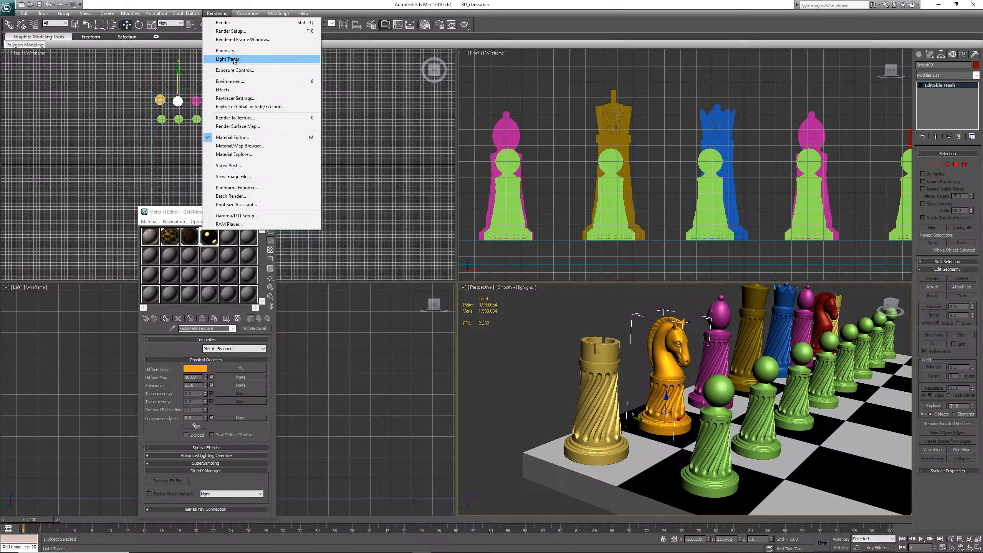
pyautogui.click(235, 32)
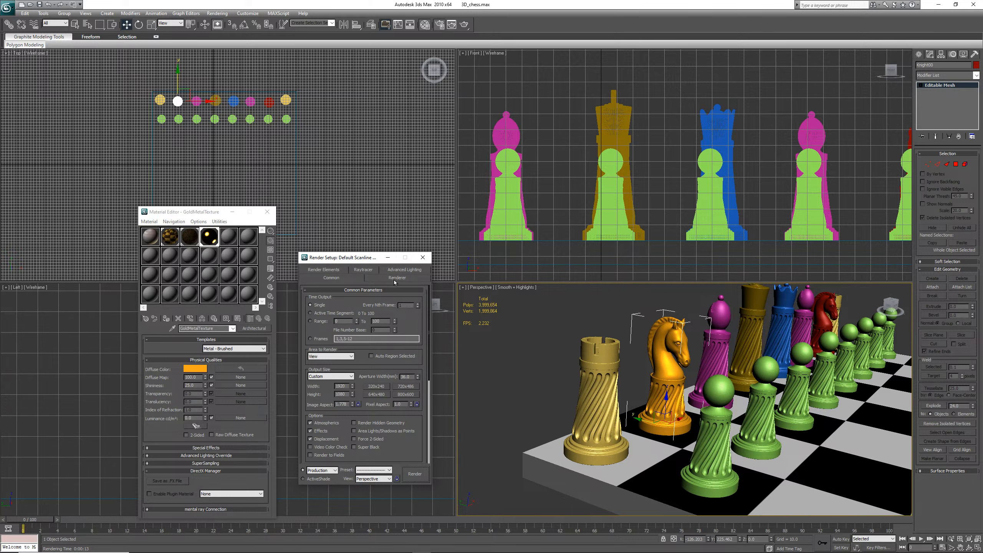
pyautogui.click(412, 280)
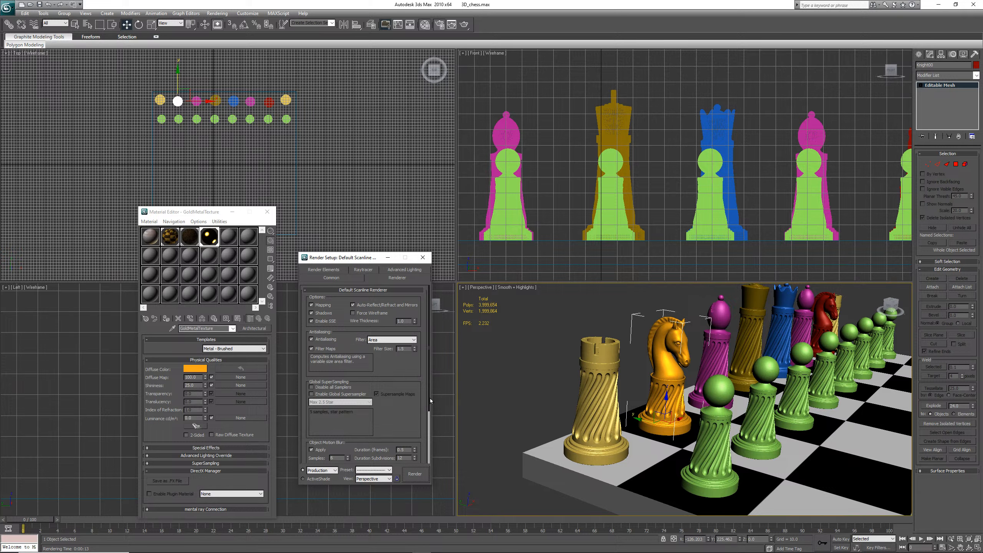
pyautogui.moveTo(430, 398)
pyautogui.mouseDown()
pyautogui.moveTo(430, 432)
pyautogui.moveTo(429, 382)
pyautogui.mouseUp()
pyautogui.moveTo(429, 369); pyautogui.dragTo(429, 411)
pyautogui.click(343, 278)
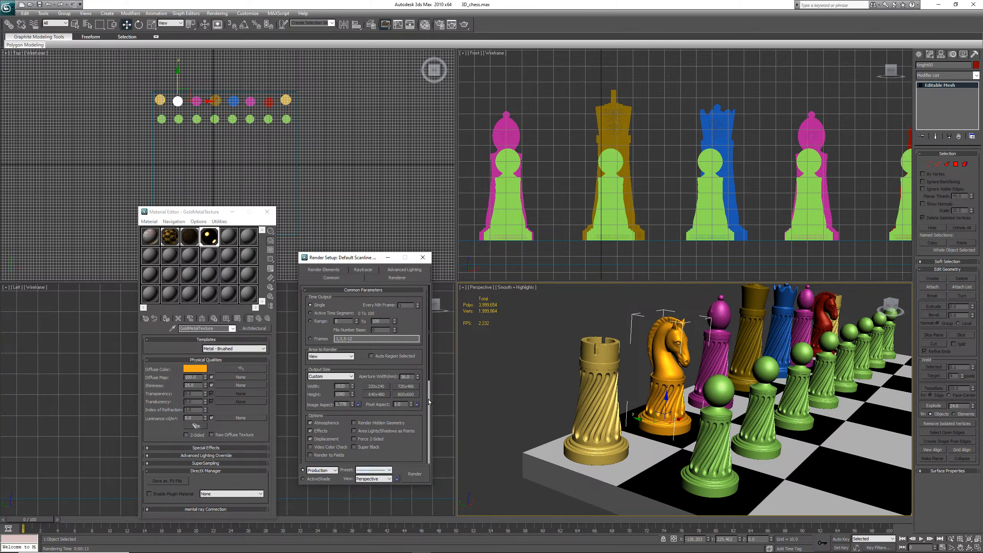
pyautogui.moveTo(429, 372); pyautogui.dragTo(425, 482)
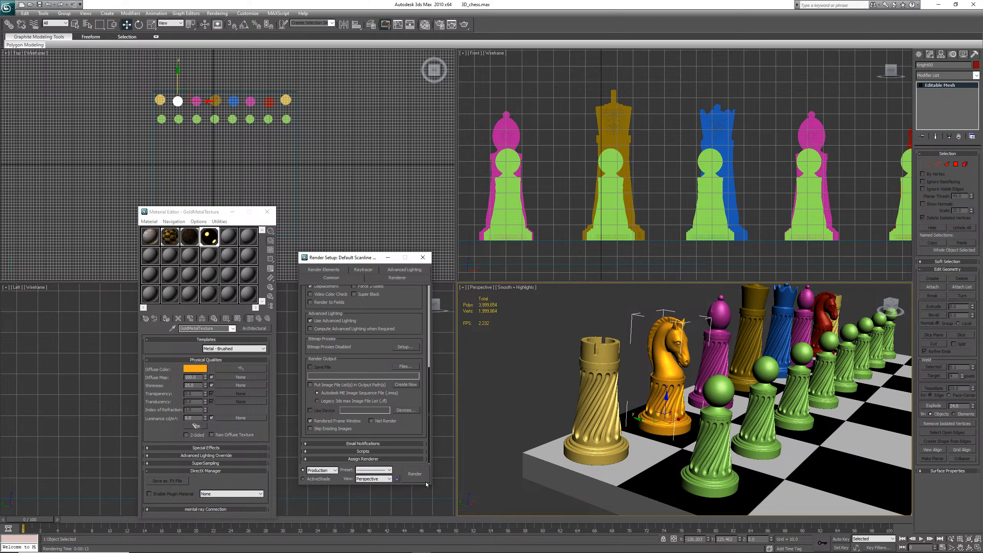
pyautogui.click(363, 459)
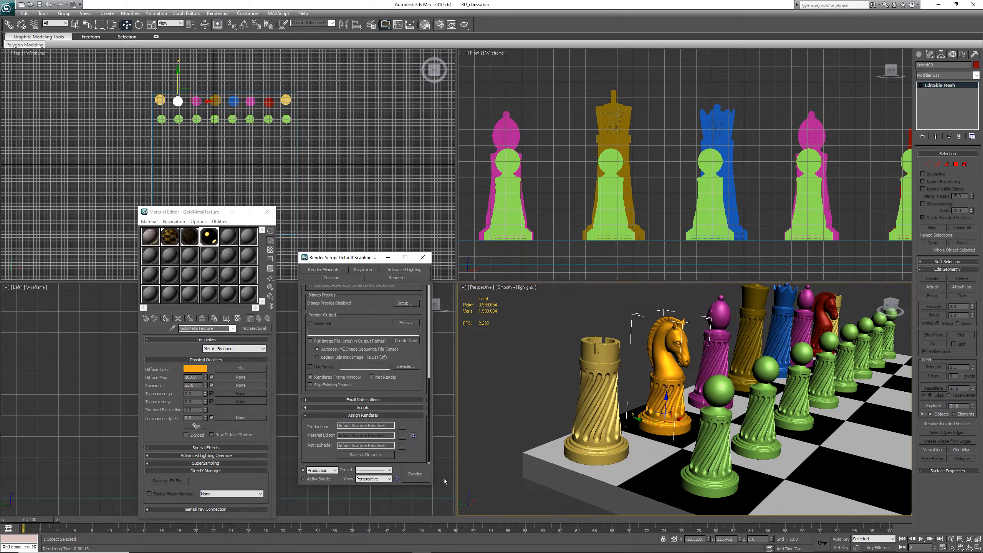
pyautogui.click(402, 427)
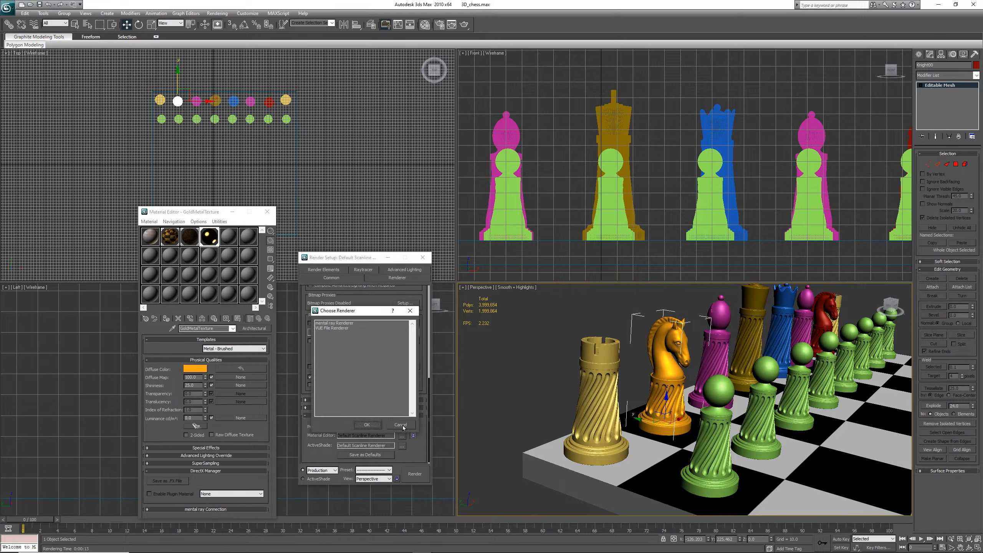
pyautogui.click(349, 323)
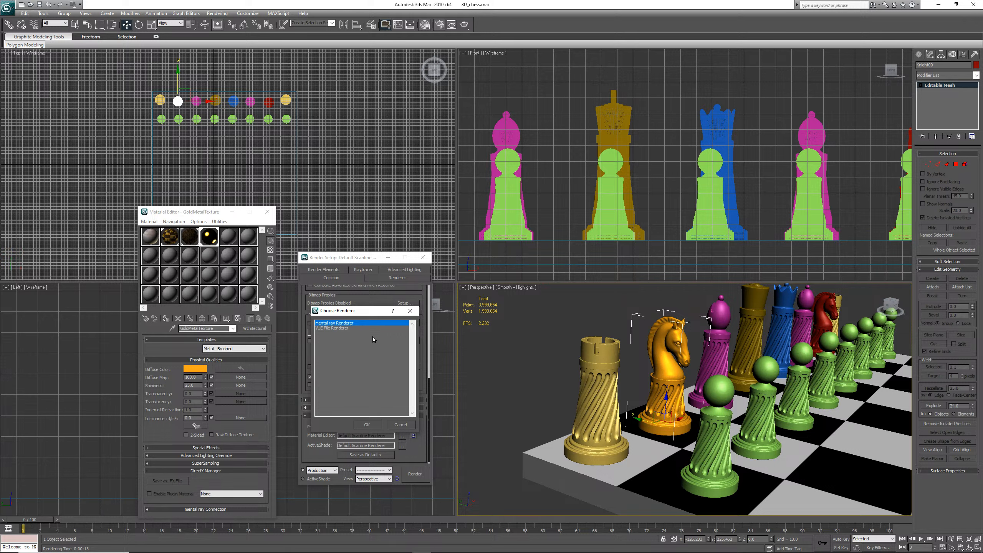
pyautogui.click(370, 424)
pyautogui.click(368, 424)
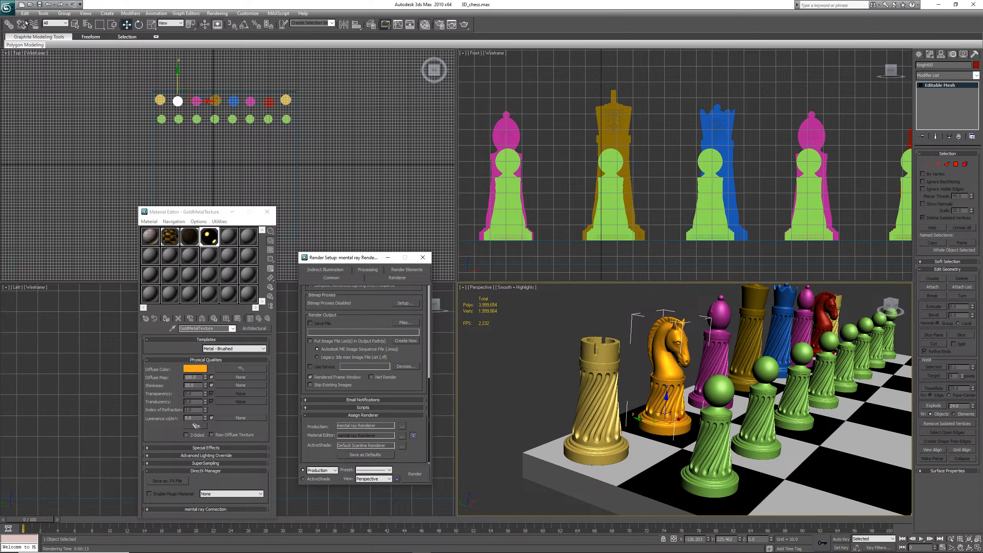
# Save the scene and render the perspective view with the mental ray renderer
pyautogui.click(40, 5)
pyautogui.scroll(3, 430, 371)
pyautogui.moveTo(429, 370); pyautogui.dragTo(425, 341)
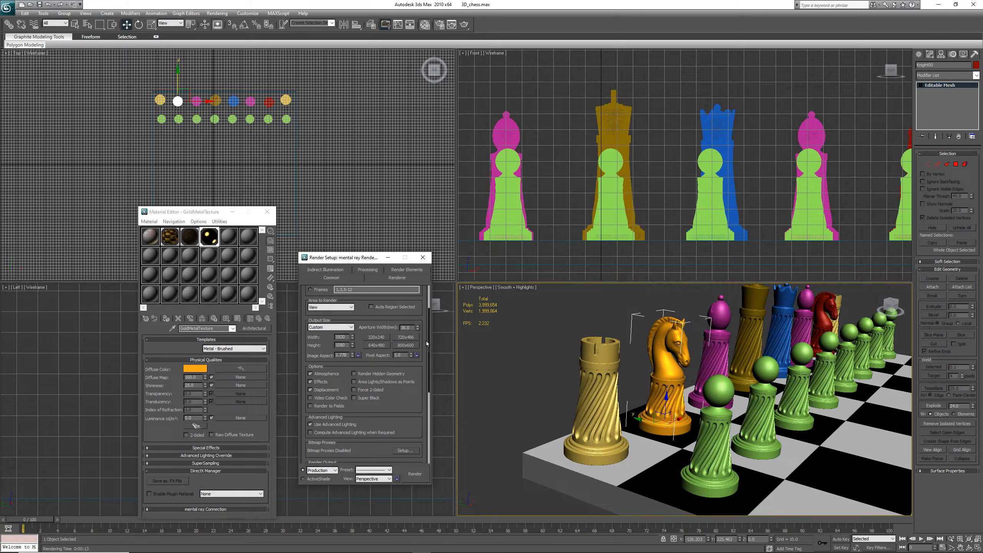
pyautogui.moveTo(425, 341); pyautogui.dragTo(429, 418)
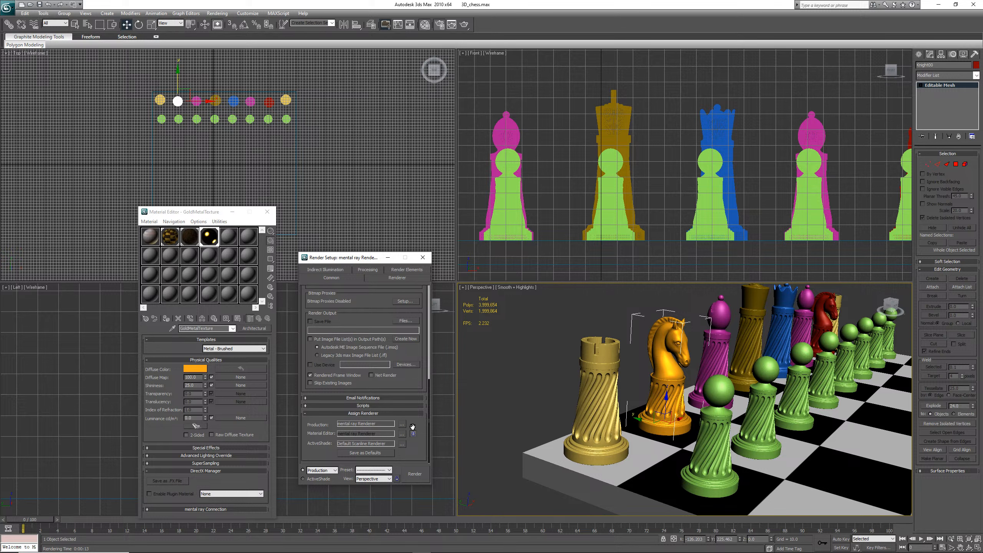
pyautogui.click(414, 473)
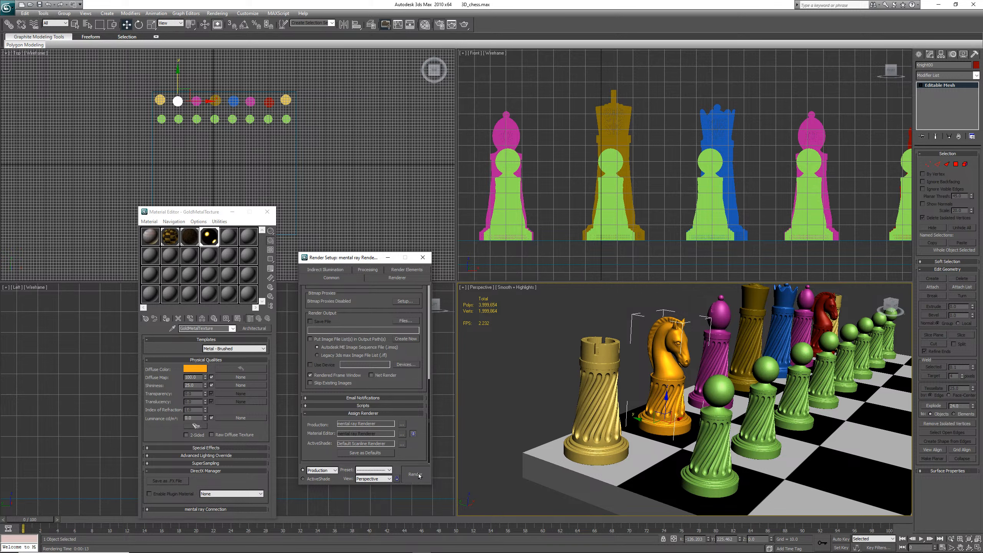